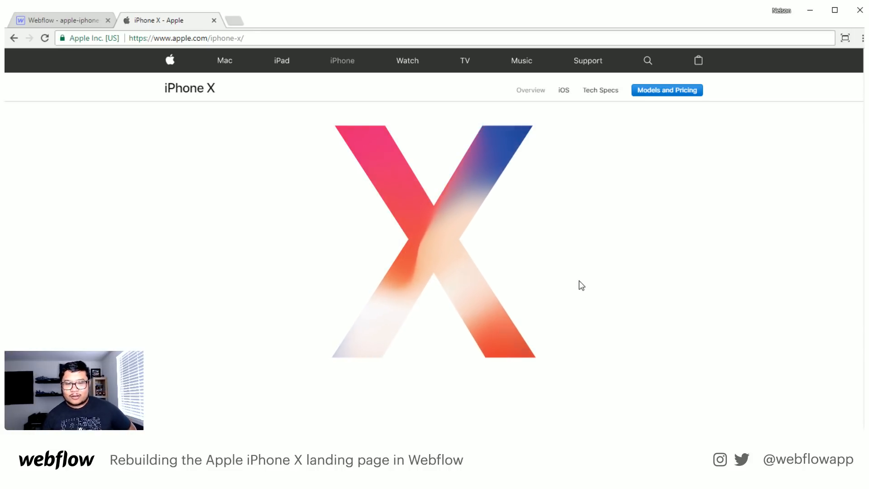
- Examine how the iPhone X page's hero animates on scroll, from the colourful X to the full phone
{"action": "scroll", "coordinate": [580, 273], "scroll_direction": "down", "scroll_amount": 1}
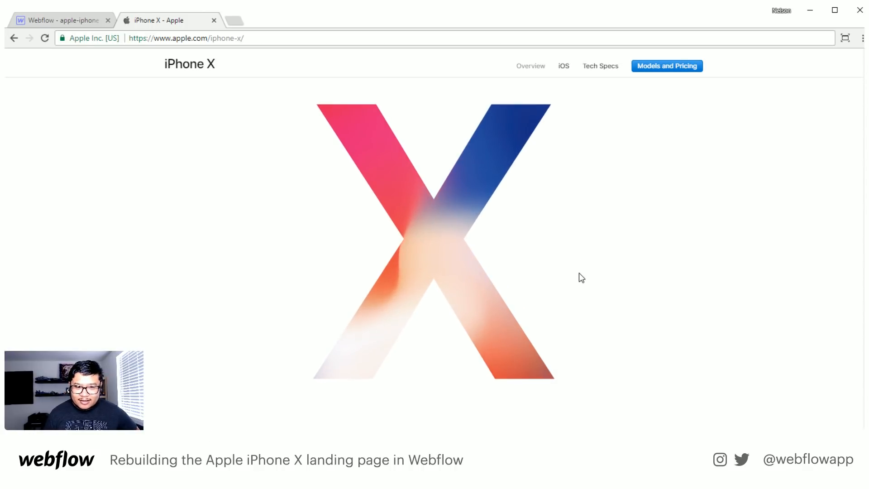
{"action": "scroll", "coordinate": [580, 276], "scroll_direction": "down", "scroll_amount": 1}
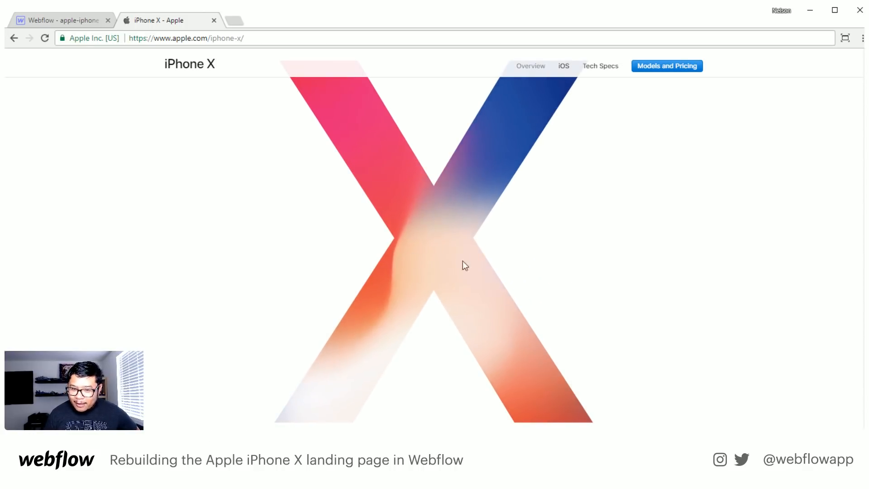
{"action": "scroll", "coordinate": [580, 248], "scroll_direction": "up", "scroll_amount": 1}
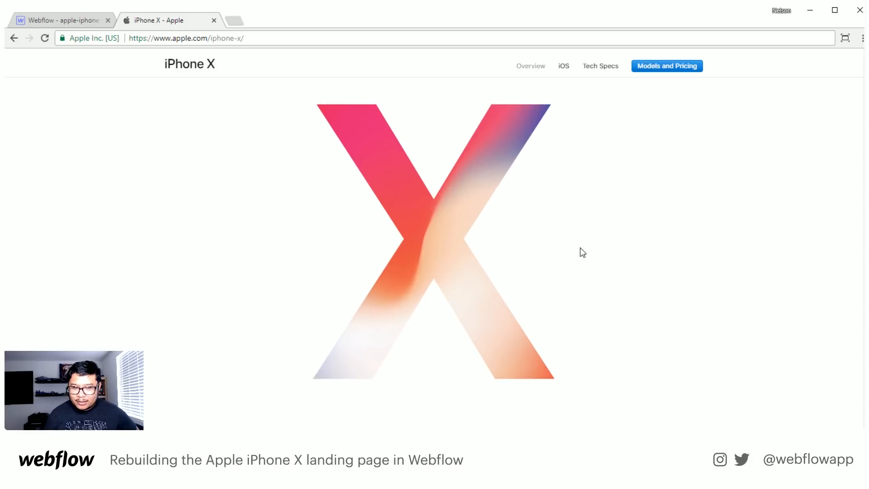
{"action": "scroll", "coordinate": [583, 253], "scroll_direction": "down", "scroll_amount": 3}
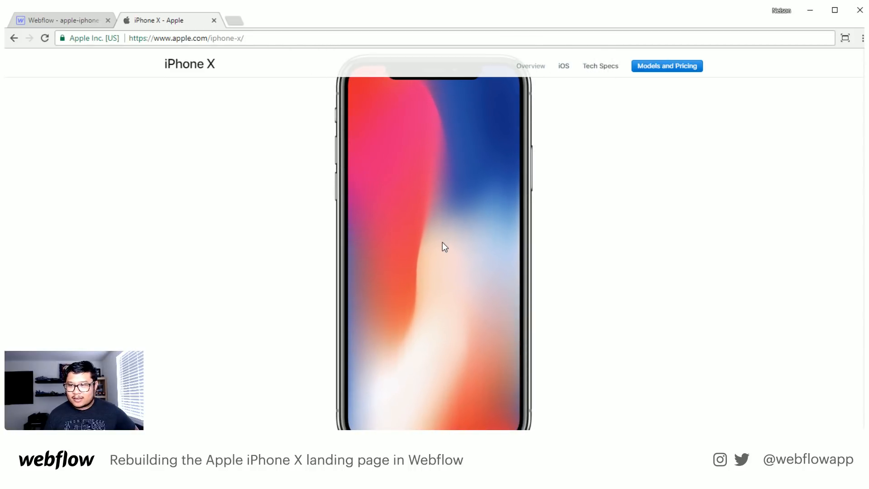
{"action": "scroll", "coordinate": [442, 243], "scroll_direction": "down", "scroll_amount": 5}
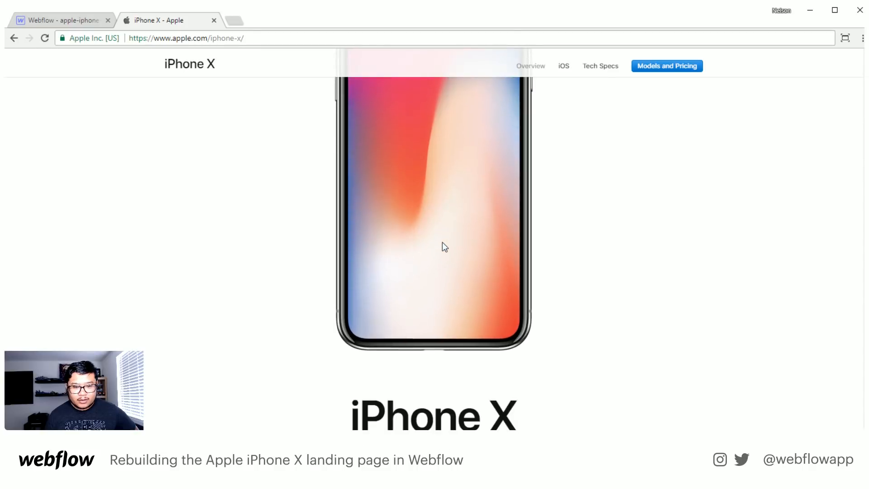
{"action": "scroll", "coordinate": [442, 242], "scroll_direction": "down", "scroll_amount": 4}
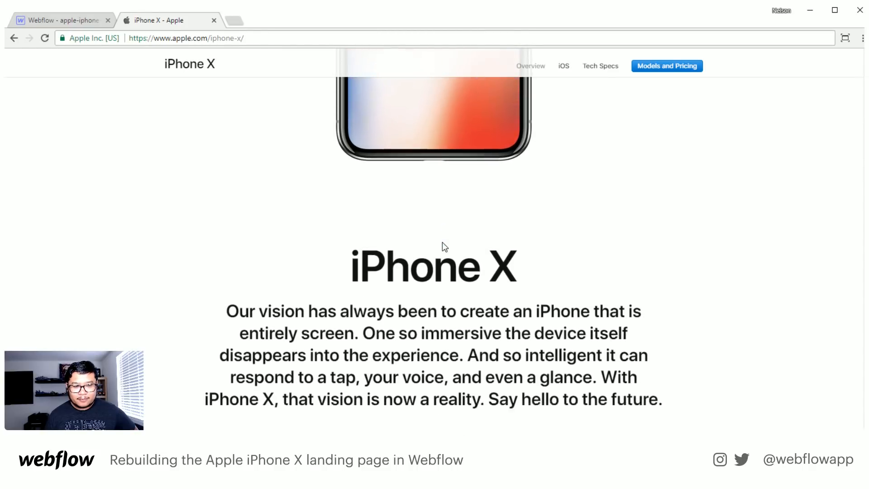
{"action": "scroll", "coordinate": [443, 243], "scroll_direction": "up", "scroll_amount": 9}
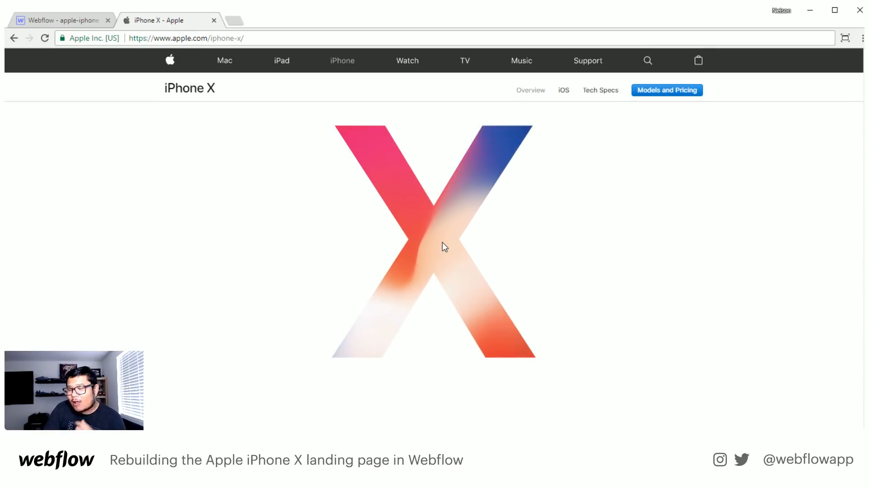
{"action": "scroll", "coordinate": [442, 243], "scroll_direction": "down", "scroll_amount": 1}
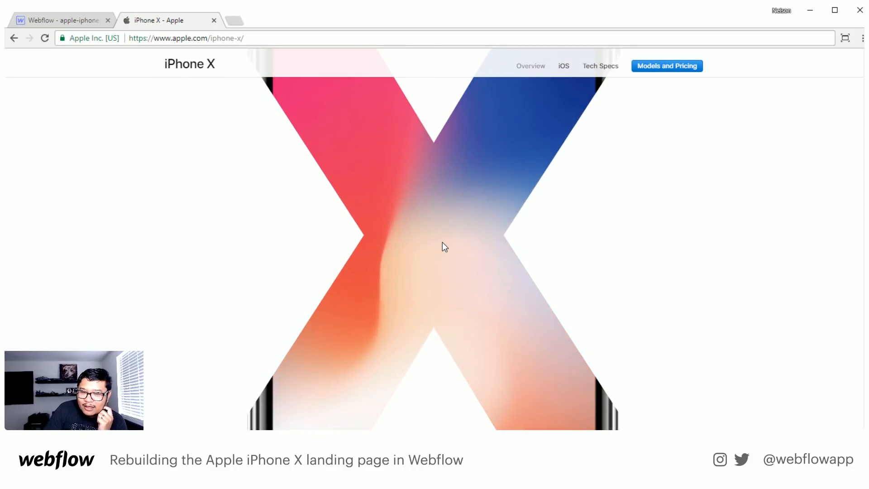
{"action": "scroll", "coordinate": [442, 242], "scroll_direction": "down", "scroll_amount": 5}
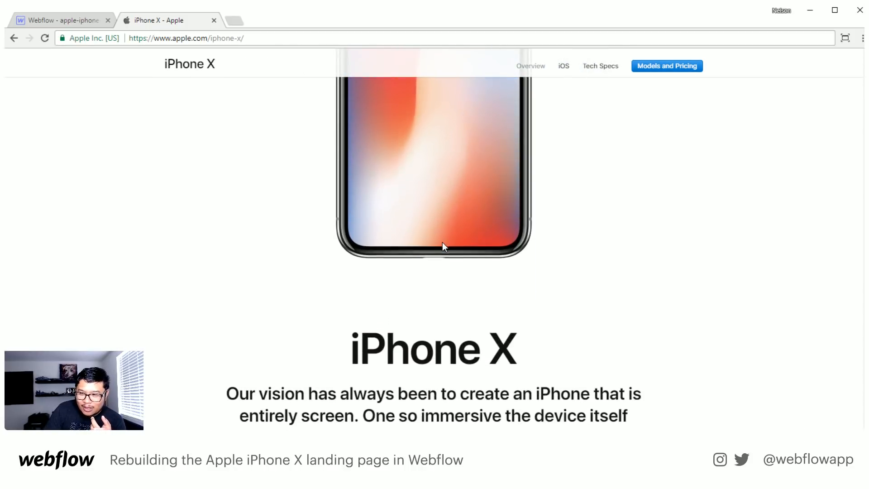
- Examine the intro text with its two video links and the Design and Display section with the oversized phone corner
{"action": "scroll", "coordinate": [443, 243], "scroll_direction": "down", "scroll_amount": 5}
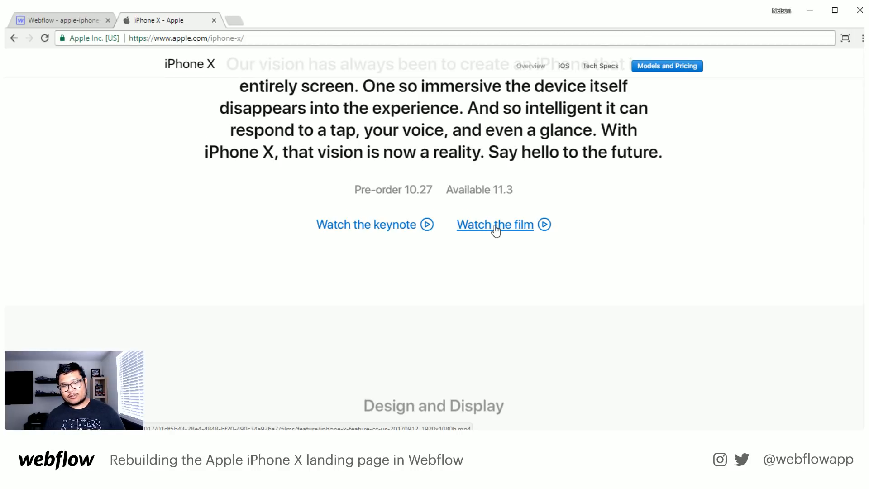
{"action": "scroll", "coordinate": [496, 230], "scroll_direction": "down", "scroll_amount": 1}
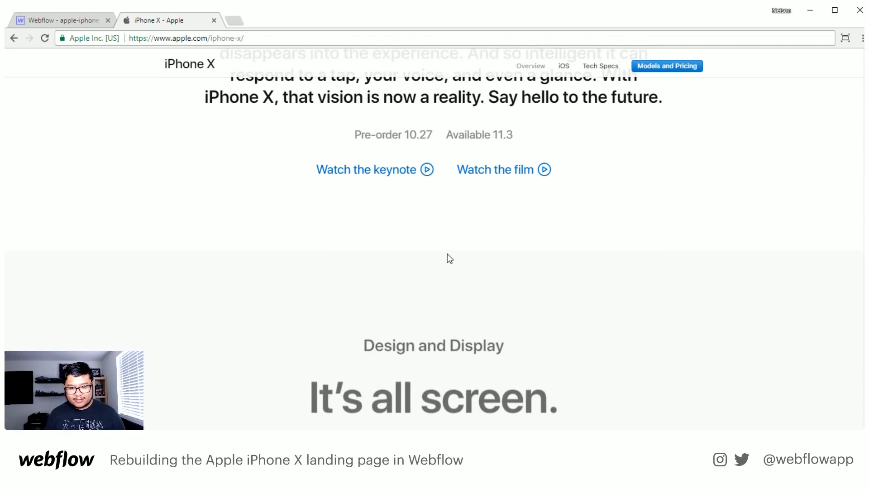
{"action": "scroll", "coordinate": [449, 258], "scroll_direction": "down", "scroll_amount": 5}
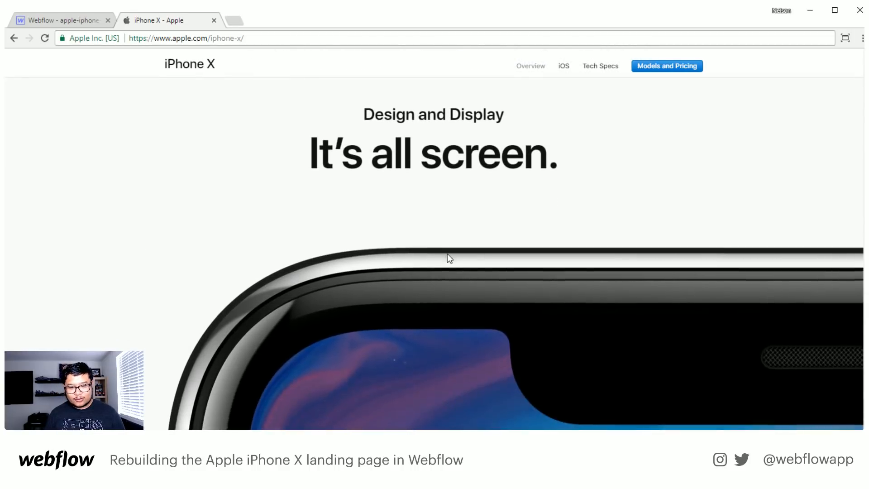
{"action": "scroll", "coordinate": [449, 258], "scroll_direction": "down", "scroll_amount": 1}
{"action": "scroll", "coordinate": [539, 305], "scroll_direction": "up", "scroll_amount": 2}
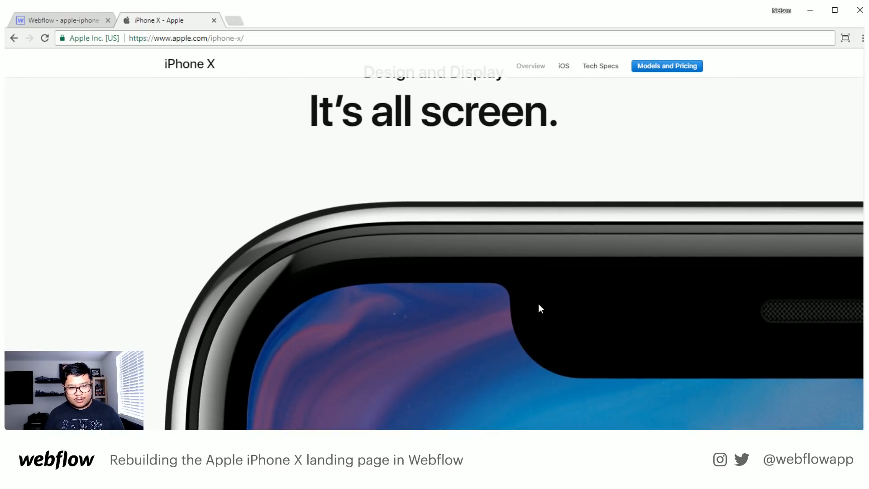
{"action": "scroll", "coordinate": [403, 324], "scroll_direction": "down", "scroll_amount": 2}
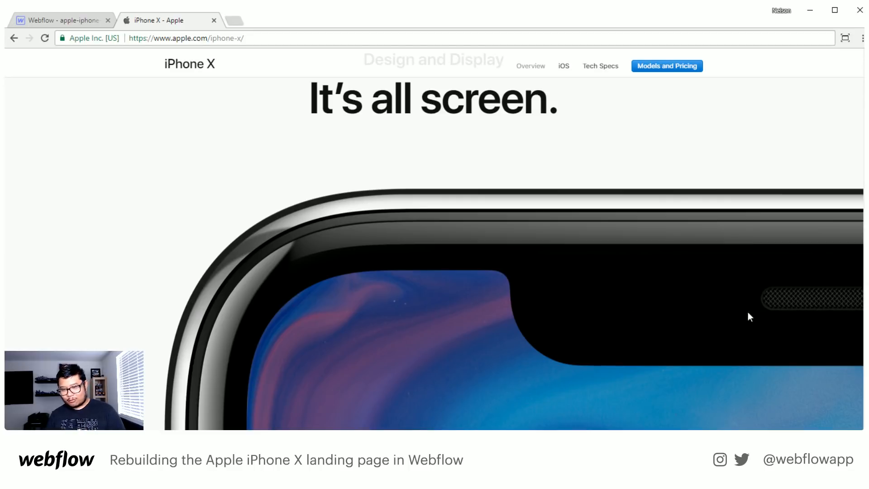
{"action": "scroll", "coordinate": [693, 289], "scroll_direction": "up", "scroll_amount": 2}
{"action": "scroll", "coordinate": [692, 289], "scroll_direction": "down", "scroll_amount": 6}
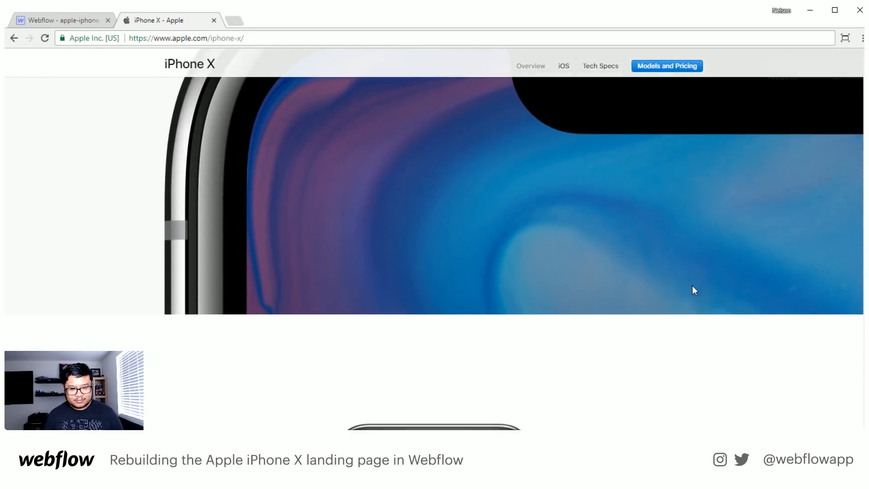
{"action": "scroll", "coordinate": [695, 290], "scroll_direction": "down", "scroll_amount": 3}
{"action": "scroll", "coordinate": [582, 215], "scroll_direction": "up", "scroll_amount": 6}
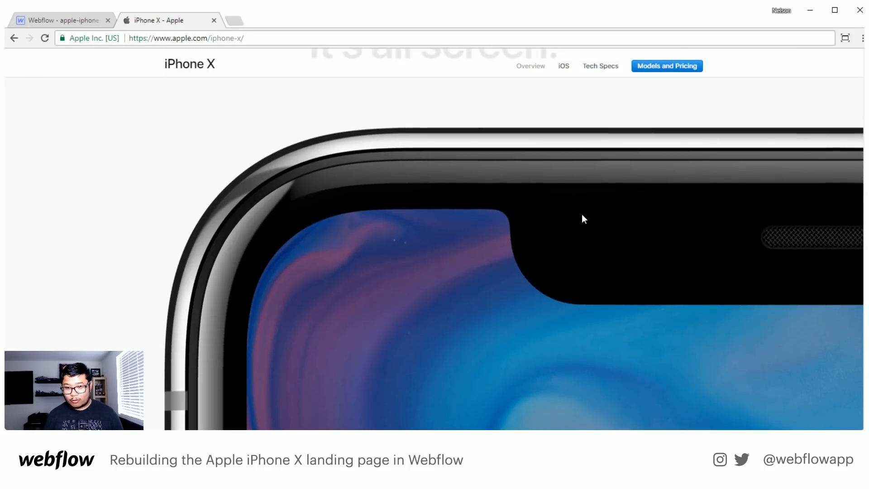
- Examine the home-screen phone, Super Retina Display and Innovative Technology sections and the row of three overlapping phones
{"action": "scroll", "coordinate": [583, 214], "scroll_direction": "down", "scroll_amount": 10}
{"action": "scroll", "coordinate": [583, 215], "scroll_direction": "down", "scroll_amount": 3}
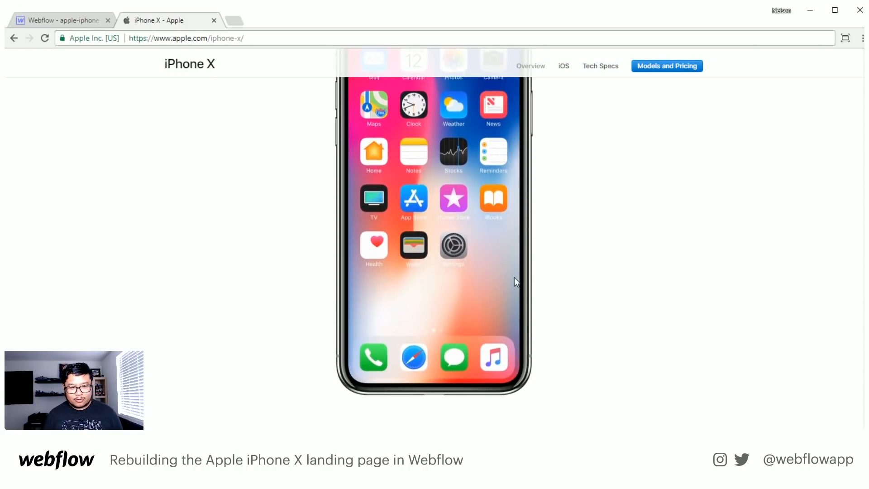
{"action": "scroll", "coordinate": [514, 278], "scroll_direction": "down", "scroll_amount": 3}
{"action": "scroll", "coordinate": [514, 278], "scroll_direction": "down", "scroll_amount": 2}
{"action": "scroll", "coordinate": [515, 277], "scroll_direction": "up", "scroll_amount": 4}
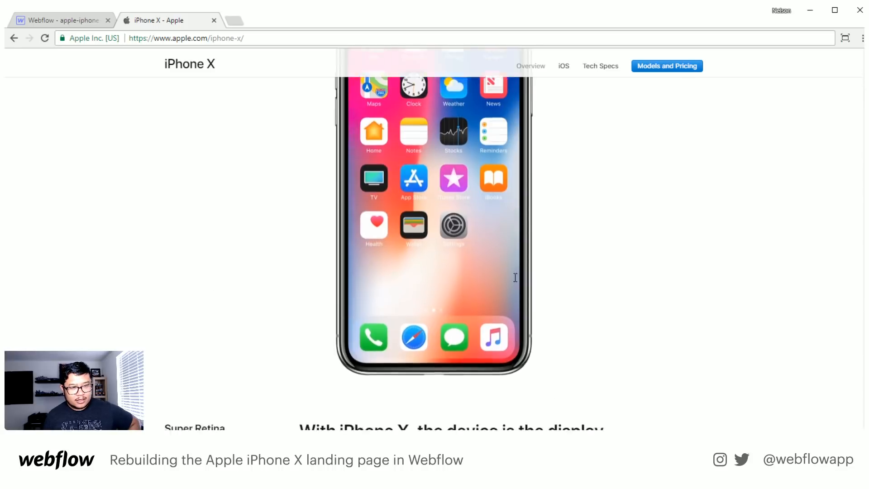
{"action": "scroll", "coordinate": [514, 277], "scroll_direction": "down", "scroll_amount": 6}
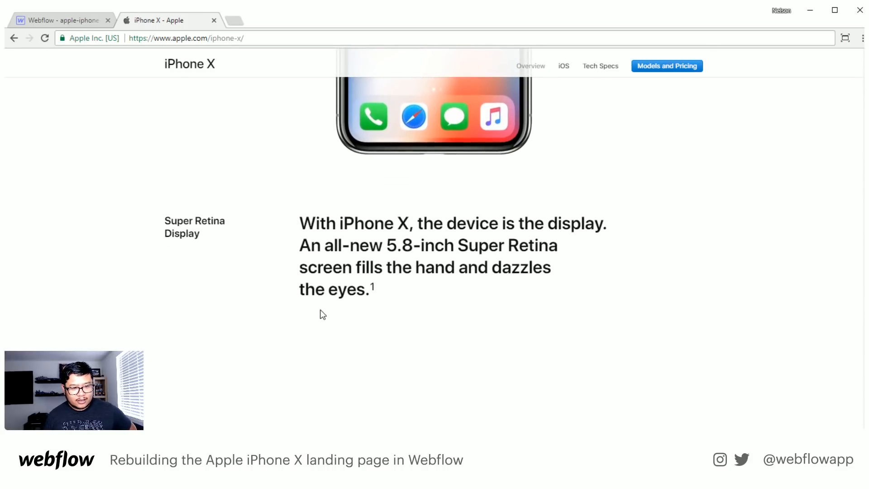
{"action": "scroll", "coordinate": [321, 311], "scroll_direction": "down", "scroll_amount": 5}
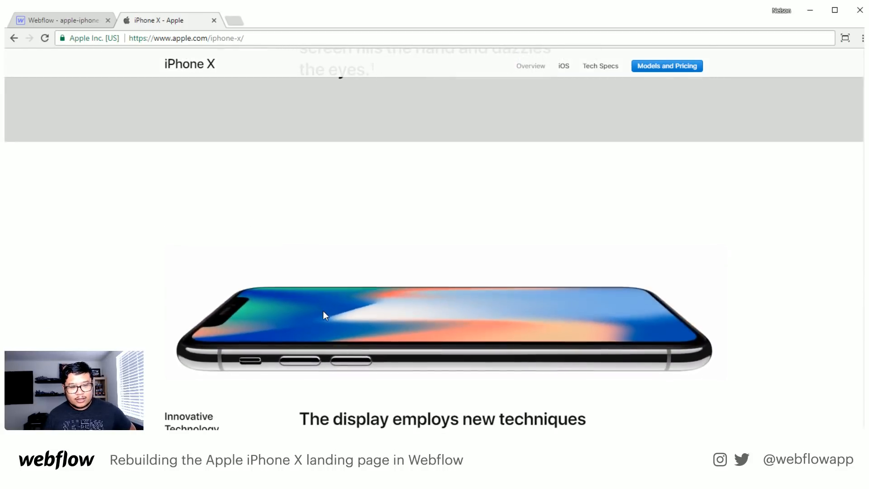
{"action": "scroll", "coordinate": [324, 313], "scroll_direction": "down", "scroll_amount": 4}
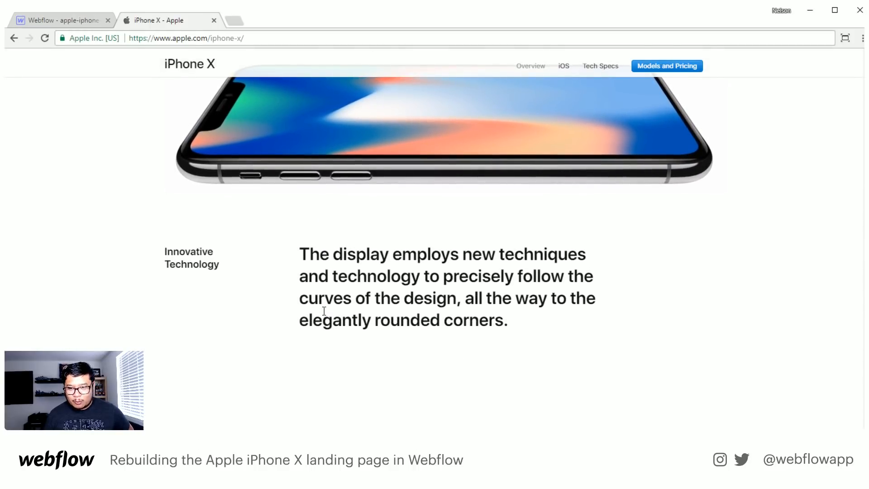
{"action": "scroll", "coordinate": [324, 311], "scroll_direction": "down", "scroll_amount": 1}
{"action": "scroll", "coordinate": [324, 314], "scroll_direction": "down", "scroll_amount": 1}
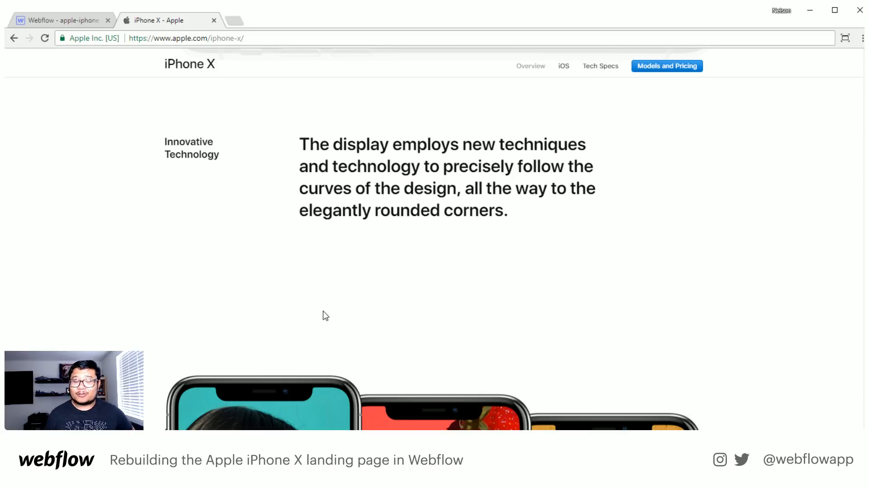
{"action": "scroll", "coordinate": [325, 315], "scroll_direction": "down", "scroll_amount": 6}
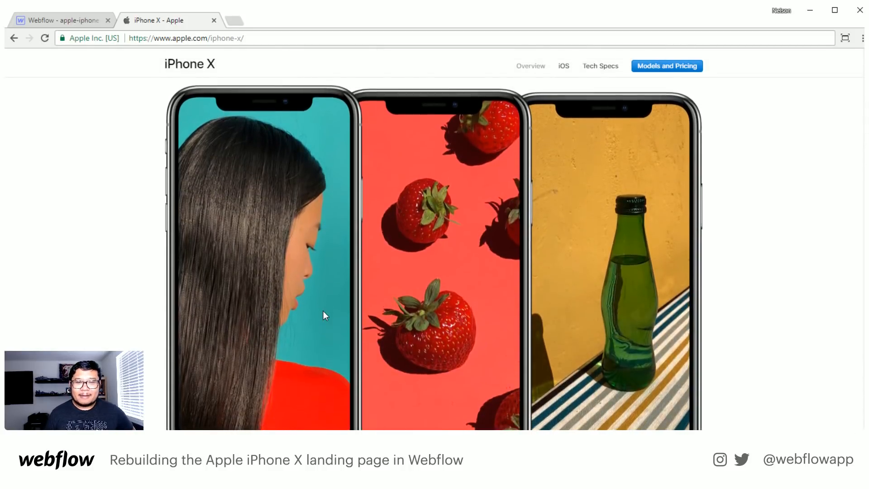
{"action": "scroll", "coordinate": [323, 316], "scroll_direction": "down", "scroll_amount": 1}
{"action": "scroll", "coordinate": [324, 312], "scroll_direction": "down", "scroll_amount": 8}
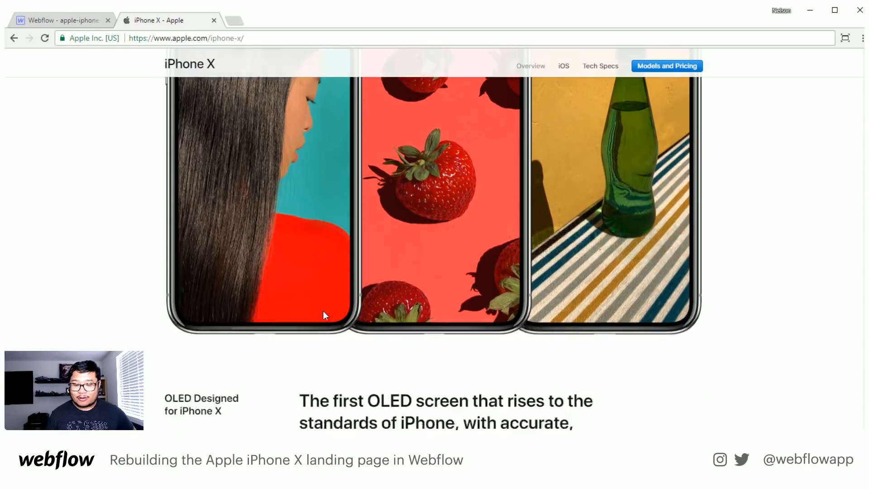
- Review the rest of the page from the TrueDepth Camera section through Face ID, cameras, charging and accessories to the footer
{"action": "scroll", "coordinate": [325, 315], "scroll_direction": "down", "scroll_amount": 10}
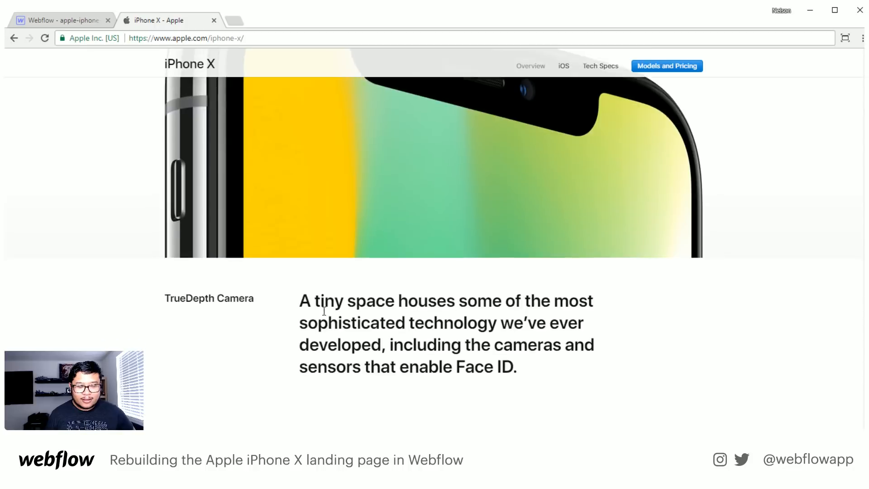
{"action": "scroll", "coordinate": [324, 316], "scroll_direction": "down", "scroll_amount": 6}
{"action": "scroll", "coordinate": [322, 311], "scroll_direction": "up", "scroll_amount": 6}
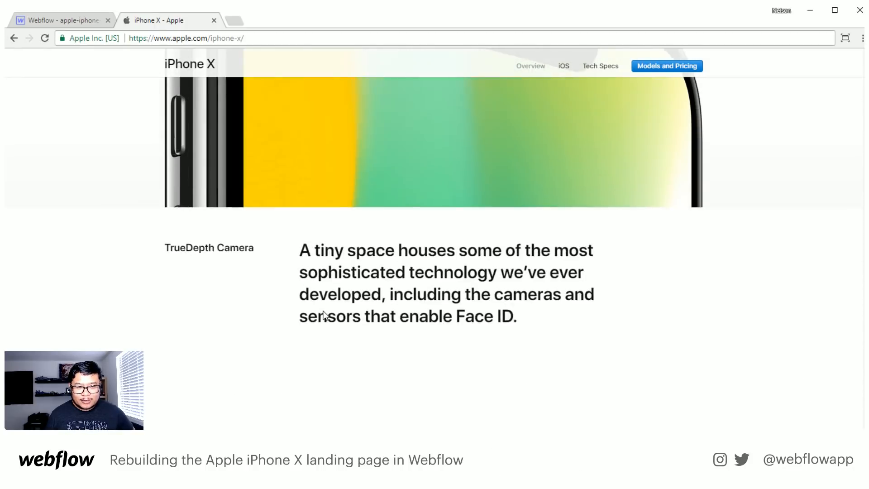
{"action": "scroll", "coordinate": [483, 314], "scroll_direction": "down", "scroll_amount": 1}
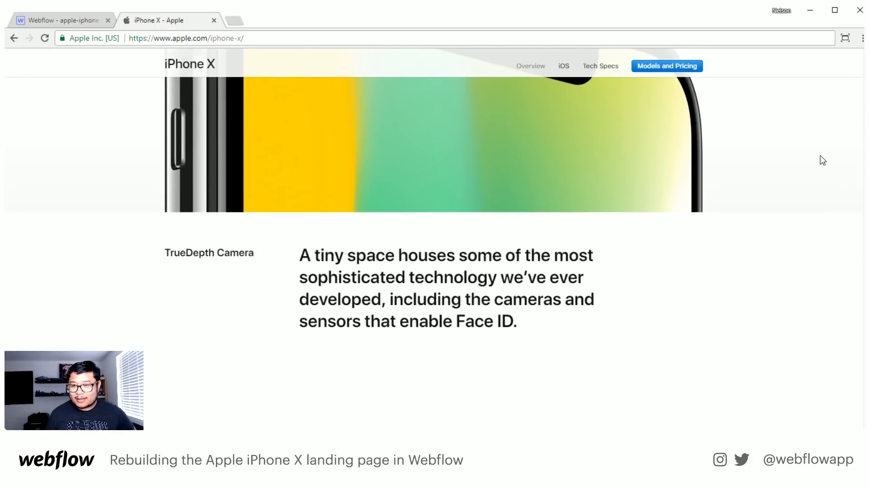
{"action": "scroll", "coordinate": [435, 240], "scroll_direction": "down", "scroll_amount": 2}
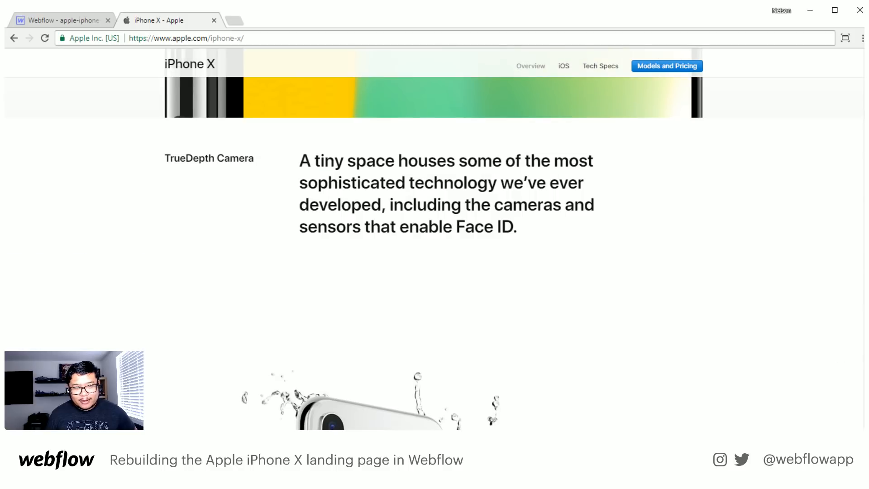
{"action": "scroll", "coordinate": [435, 240], "scroll_direction": "down", "scroll_amount": 20}
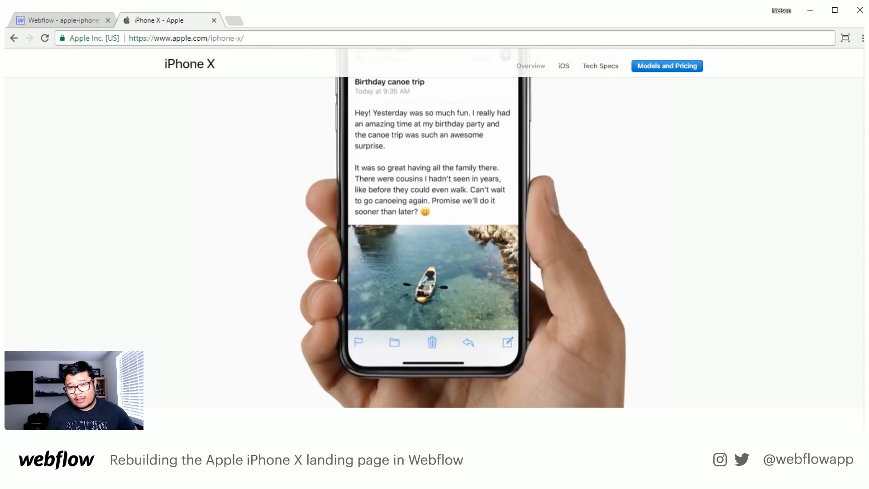
{"action": "scroll", "coordinate": [435, 240], "scroll_direction": "down", "scroll_amount": 15}
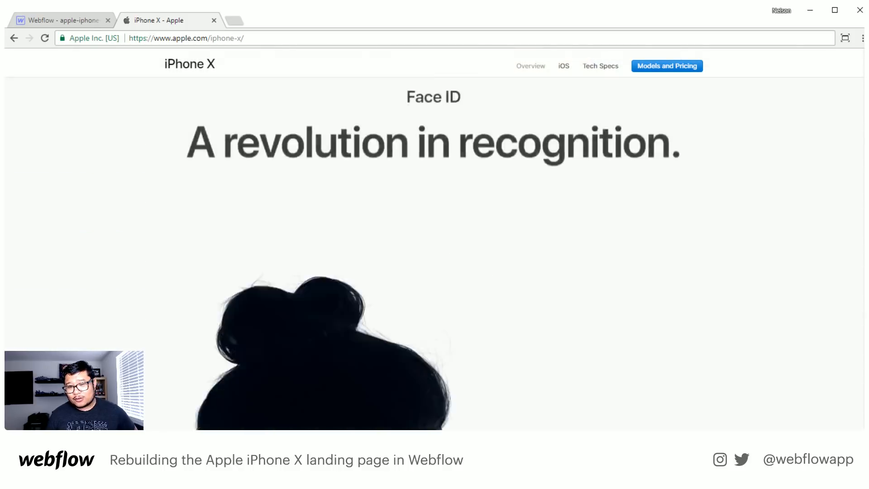
{"action": "scroll", "coordinate": [862, 188], "scroll_direction": "down", "scroll_amount": 20}
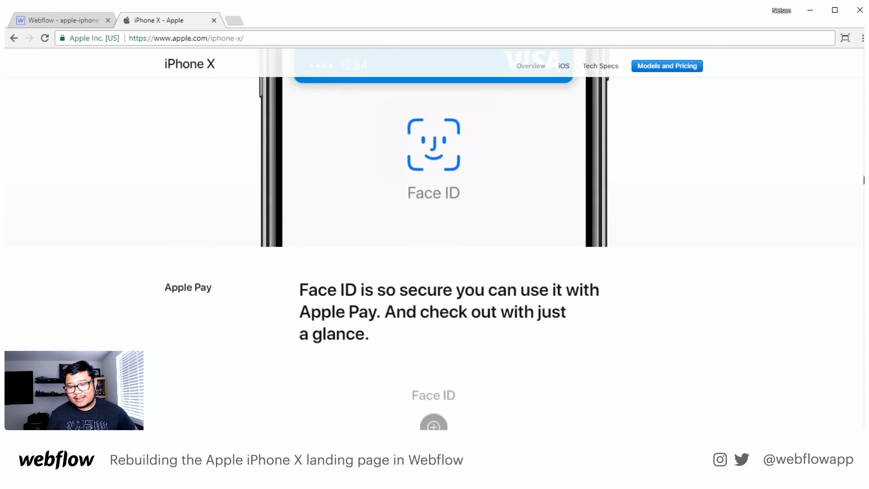
{"action": "scroll", "coordinate": [862, 188], "scroll_direction": "down", "scroll_amount": 20}
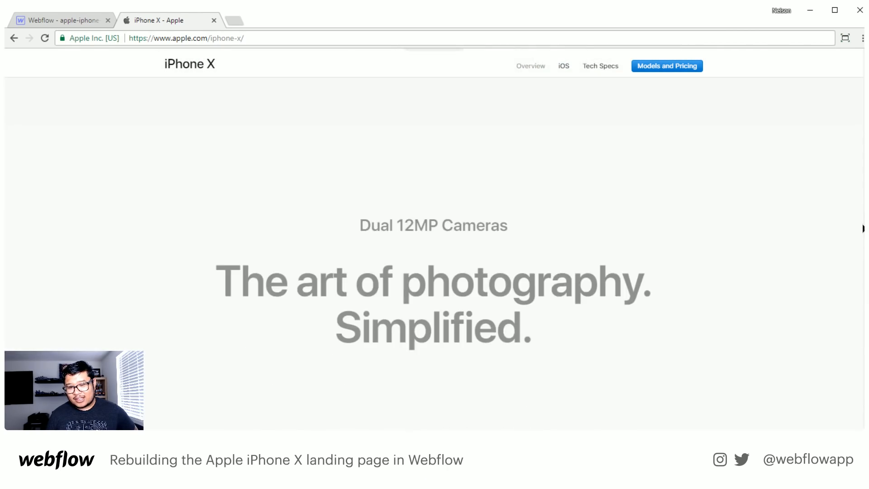
{"action": "scroll", "coordinate": [434, 240], "scroll_direction": "down", "scroll_amount": 20}
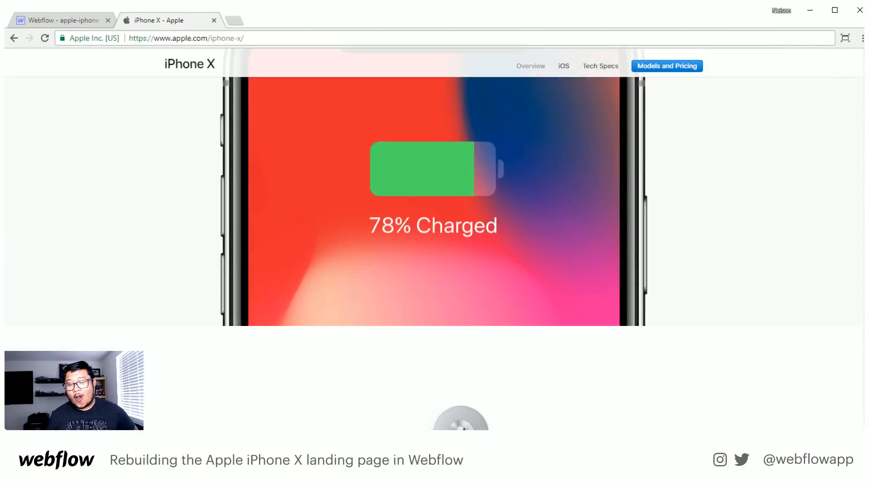
{"action": "scroll", "coordinate": [434, 240], "scroll_direction": "down", "scroll_amount": 20}
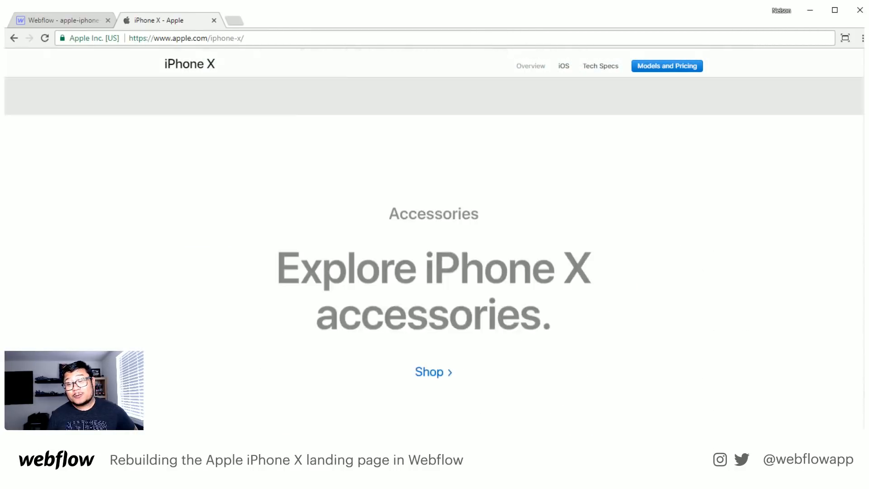
{"action": "scroll", "coordinate": [434, 240], "scroll_direction": "down", "scroll_amount": 10}
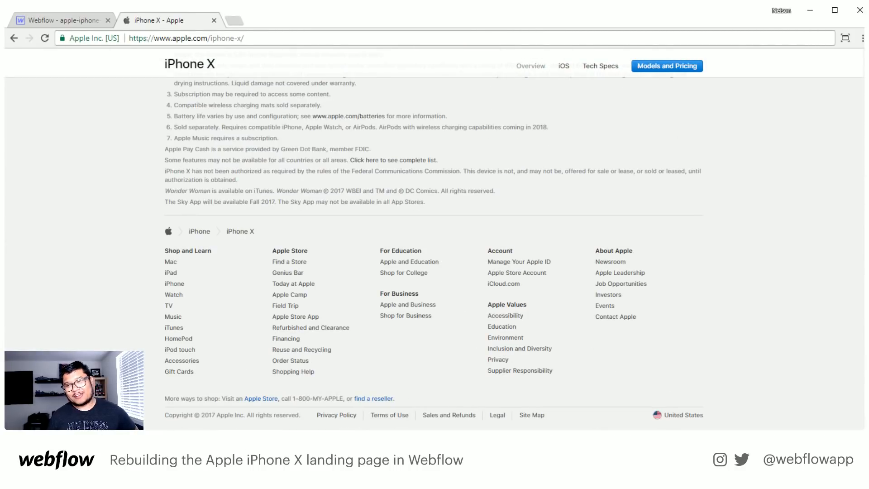
- Examine the Wireless Charging section, including A Wireless World, the AirPower mat and the lead-in to iOS 11
{"action": "scroll", "coordinate": [863, 388], "scroll_direction": "up", "scroll_amount": 20}
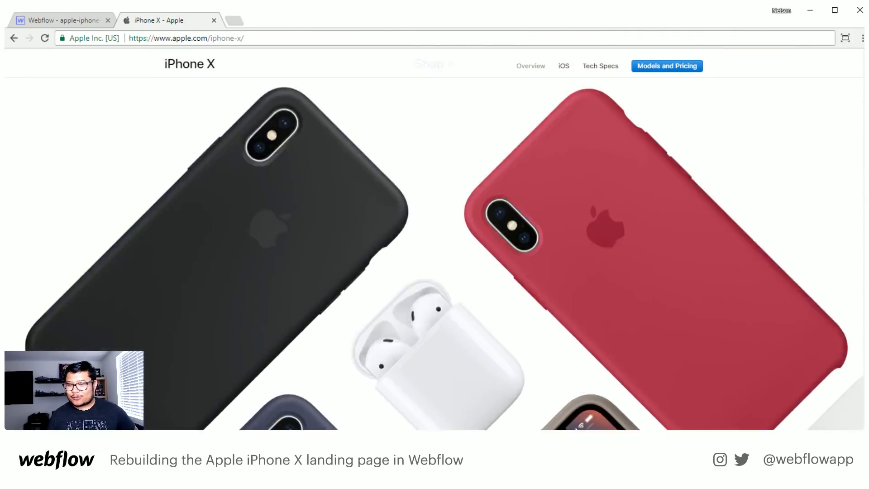
{"action": "scroll", "coordinate": [862, 389], "scroll_direction": "up", "scroll_amount": 15}
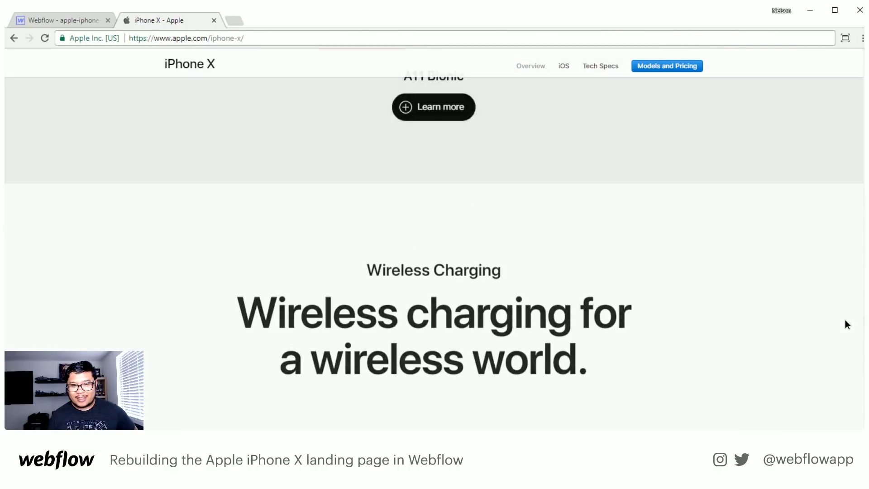
{"action": "scroll", "coordinate": [846, 339], "scroll_direction": "down", "scroll_amount": 5}
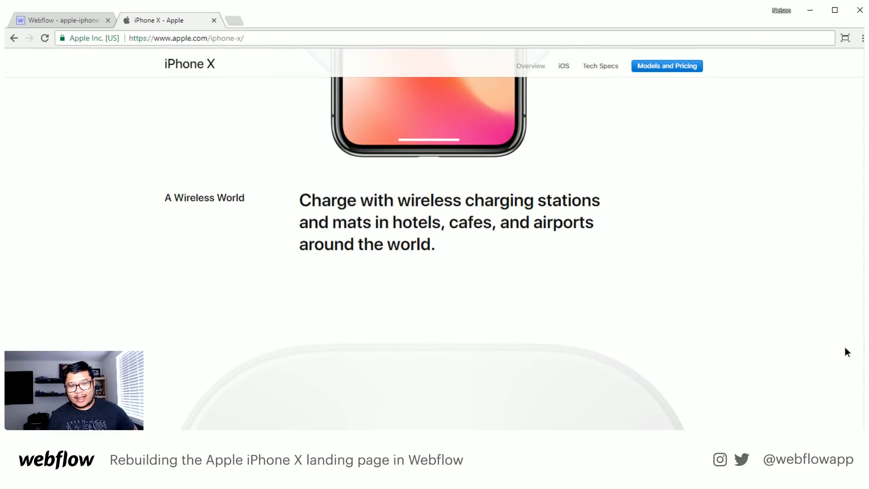
{"action": "scroll", "coordinate": [846, 348], "scroll_direction": "up", "scroll_amount": 3}
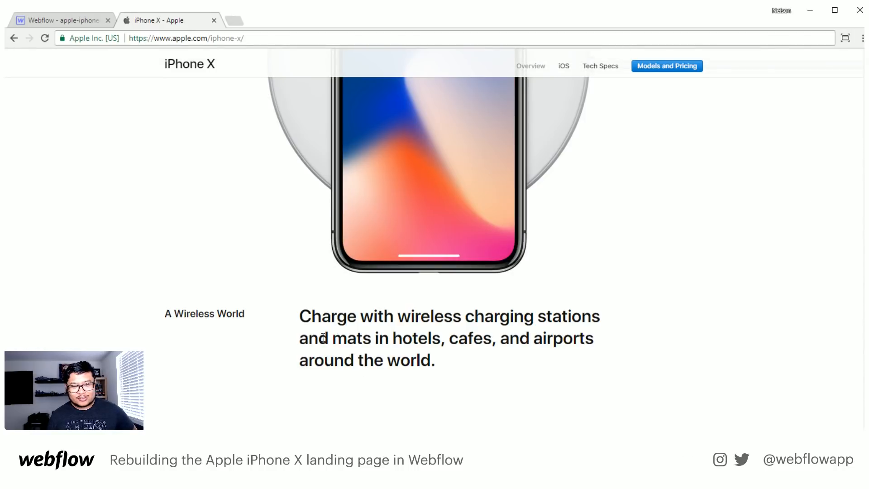
{"action": "scroll", "coordinate": [322, 318], "scroll_direction": "up", "scroll_amount": 5}
{"action": "scroll", "coordinate": [493, 308], "scroll_direction": "down", "scroll_amount": 5}
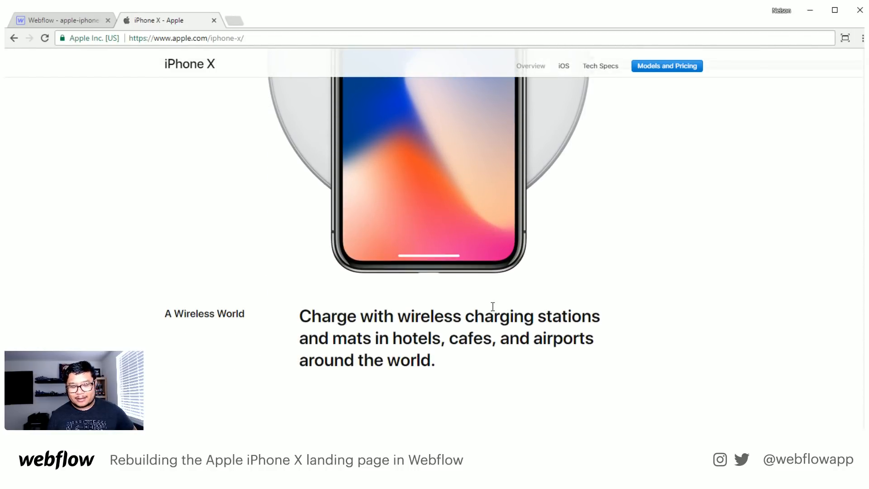
{"action": "scroll", "coordinate": [492, 307], "scroll_direction": "down", "scroll_amount": 5}
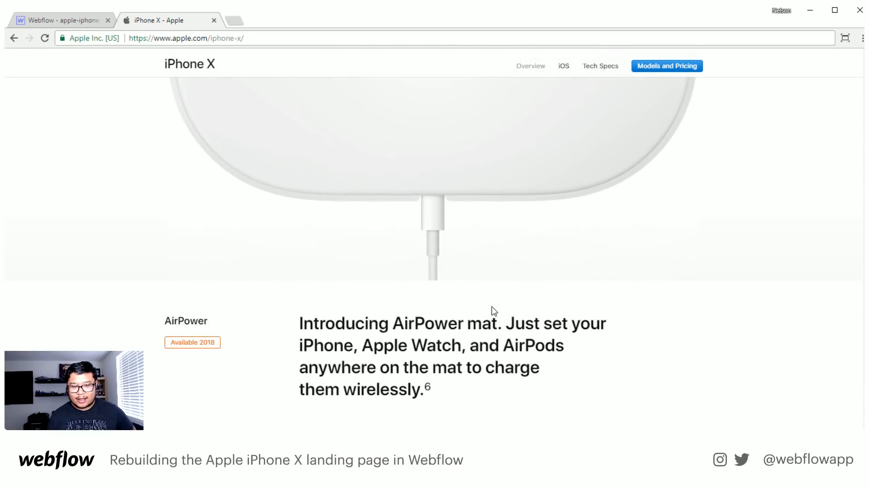
{"action": "scroll", "coordinate": [492, 306], "scroll_direction": "down", "scroll_amount": 3}
{"action": "scroll", "coordinate": [453, 317], "scroll_direction": "down", "scroll_amount": 4}
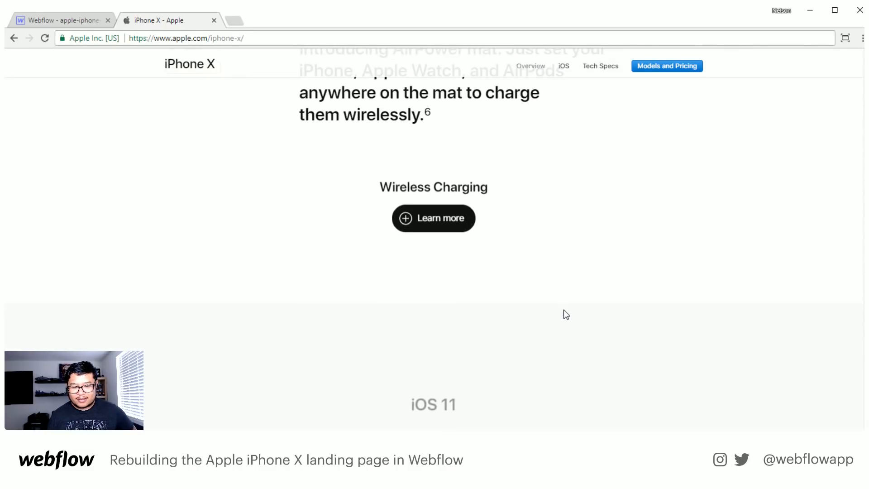
{"action": "scroll", "coordinate": [858, 323], "scroll_direction": "up", "scroll_amount": 20}
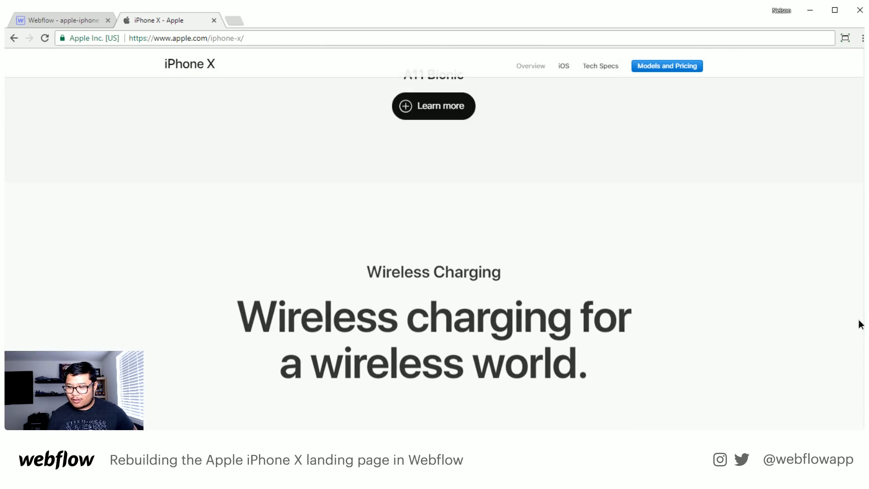
- Return to the start of the iPhone X page and examine the hero from the colourful X to the iPhone X heading
{"action": "scroll", "coordinate": [843, 119], "scroll_direction": "up", "scroll_amount": 20}
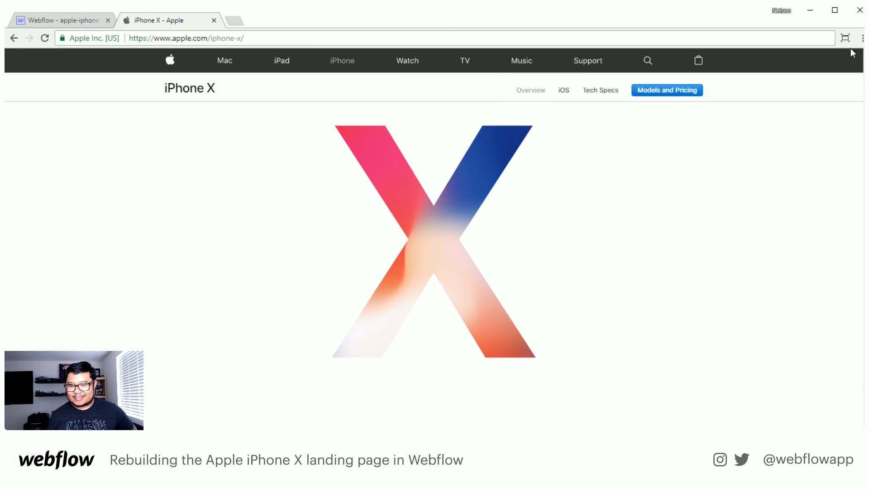
{"action": "scroll", "coordinate": [739, 233], "scroll_direction": "down", "scroll_amount": 6}
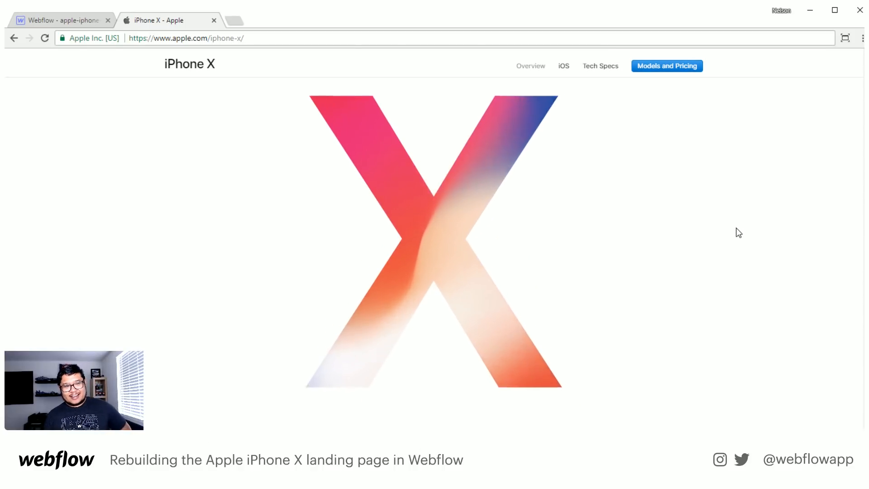
{"action": "scroll", "coordinate": [738, 232], "scroll_direction": "up", "scroll_amount": 5}
{"action": "scroll", "coordinate": [736, 233], "scroll_direction": "up", "scroll_amount": 1}
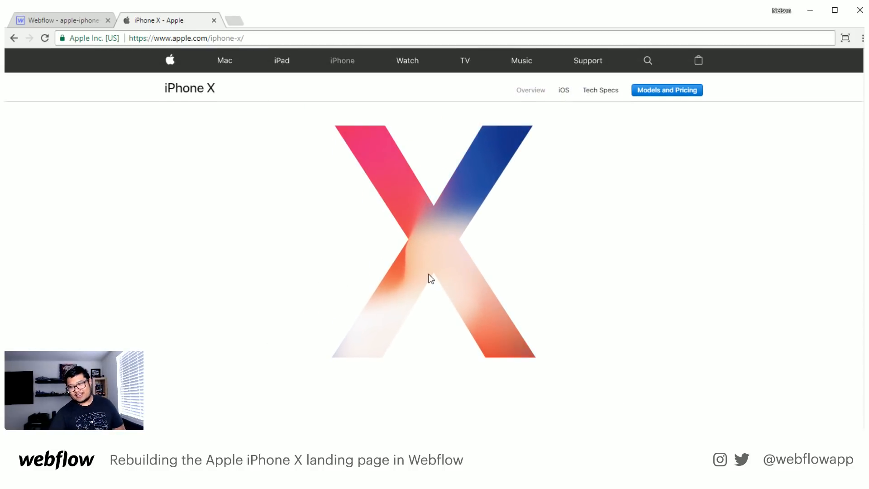
{"action": "scroll", "coordinate": [431, 279], "scroll_direction": "down", "scroll_amount": 5}
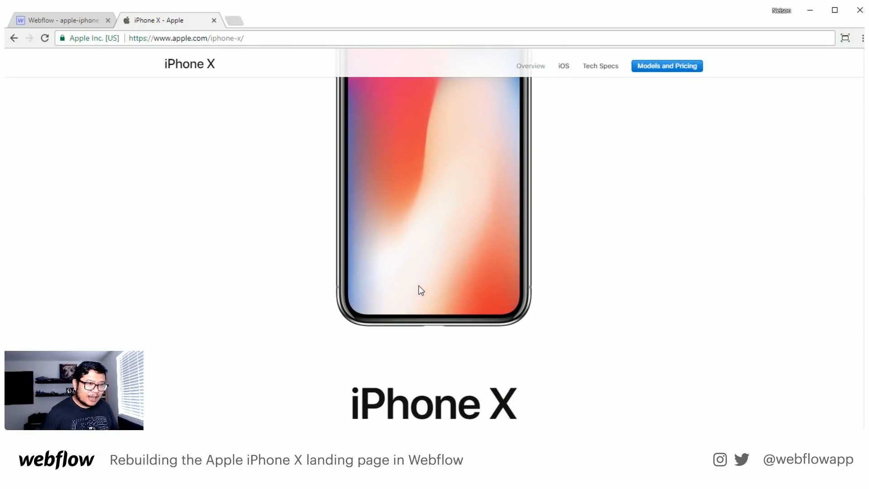
{"action": "scroll", "coordinate": [419, 286], "scroll_direction": "down", "scroll_amount": 8}
{"action": "scroll", "coordinate": [419, 286], "scroll_direction": "up", "scroll_amount": 10}
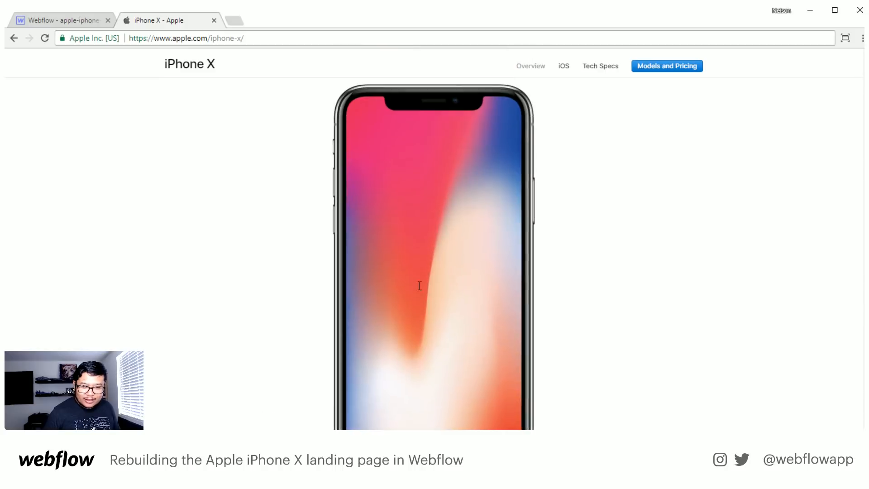
{"action": "scroll", "coordinate": [419, 286], "scroll_direction": "up", "scroll_amount": 3}
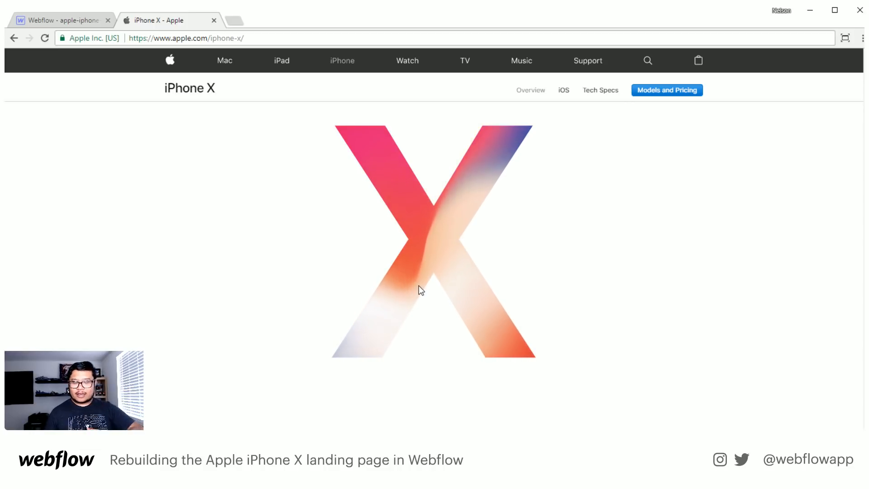
- Play the hero's scroll animation back and forth to examine how the X-shaped mask scales and transitions to the full phone
{"action": "scroll", "coordinate": [440, 312], "scroll_direction": "down", "scroll_amount": 6}
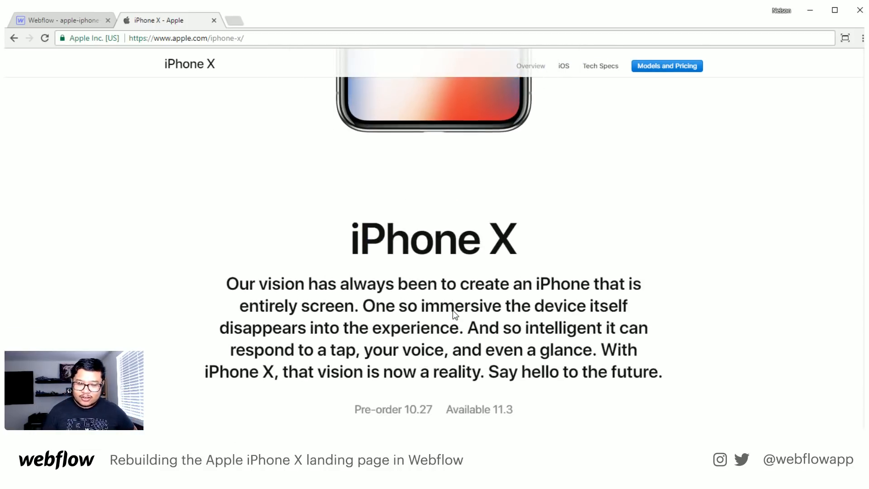
{"action": "scroll", "coordinate": [453, 310], "scroll_direction": "down", "scroll_amount": 4}
{"action": "scroll", "coordinate": [452, 311], "scroll_direction": "up", "scroll_amount": 8}
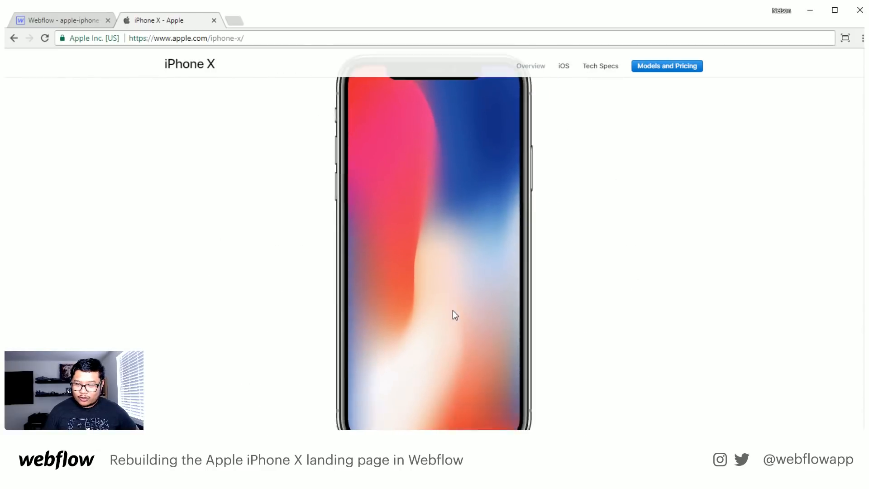
{"action": "scroll", "coordinate": [452, 311], "scroll_direction": "down", "scroll_amount": 2}
{"action": "scroll", "coordinate": [453, 310], "scroll_direction": "up", "scroll_amount": 6}
{"action": "scroll", "coordinate": [453, 311], "scroll_direction": "down", "scroll_amount": 3}
{"action": "scroll", "coordinate": [453, 310], "scroll_direction": "up", "scroll_amount": 3}
{"action": "scroll", "coordinate": [453, 311], "scroll_direction": "down", "scroll_amount": 3}
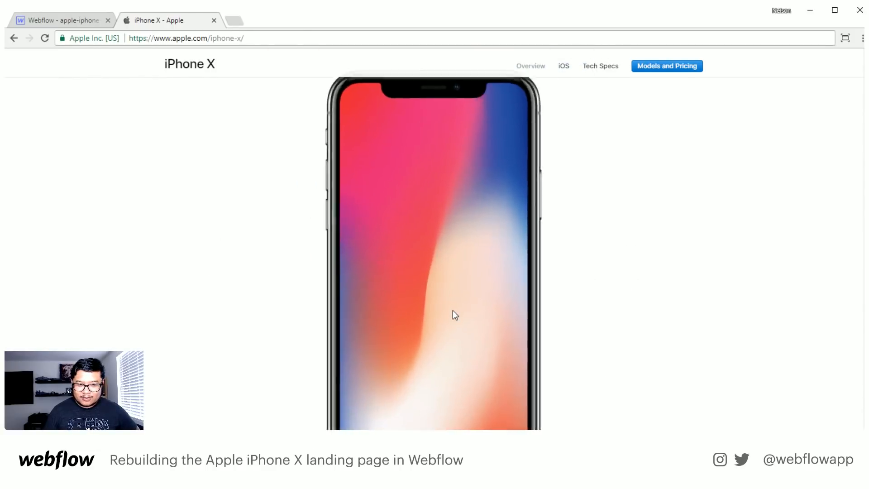
{"action": "scroll", "coordinate": [452, 310], "scroll_direction": "up", "scroll_amount": 3}
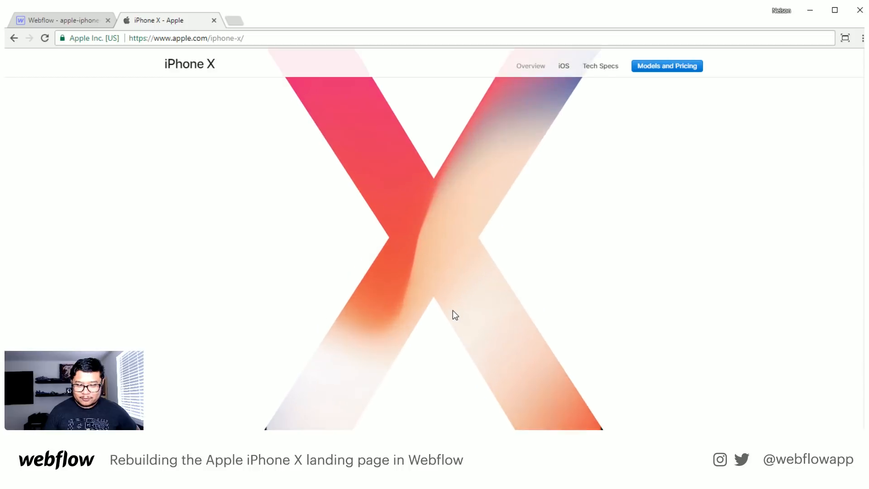
{"action": "scroll", "coordinate": [453, 310], "scroll_direction": "down", "scroll_amount": 3}
{"action": "scroll", "coordinate": [453, 311], "scroll_direction": "up", "scroll_amount": 3}
{"action": "scroll", "coordinate": [453, 311], "scroll_direction": "down", "scroll_amount": 3}
{"action": "scroll", "coordinate": [453, 311], "scroll_direction": "up", "scroll_amount": 3}
{"action": "scroll", "coordinate": [453, 311], "scroll_direction": "down", "scroll_amount": 4}
{"action": "scroll", "coordinate": [452, 311], "scroll_direction": "up", "scroll_amount": 5}
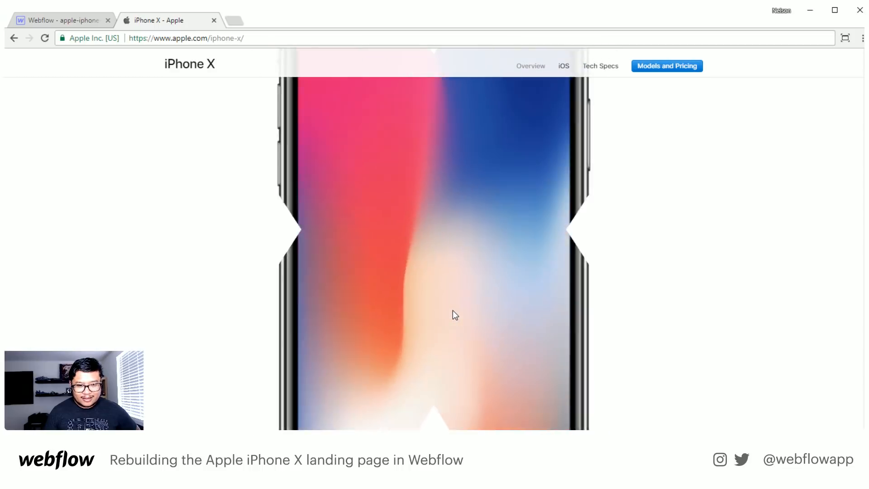
{"action": "scroll", "coordinate": [453, 311], "scroll_direction": "down", "scroll_amount": 3}
{"action": "scroll", "coordinate": [453, 311], "scroll_direction": "up", "scroll_amount": 5}
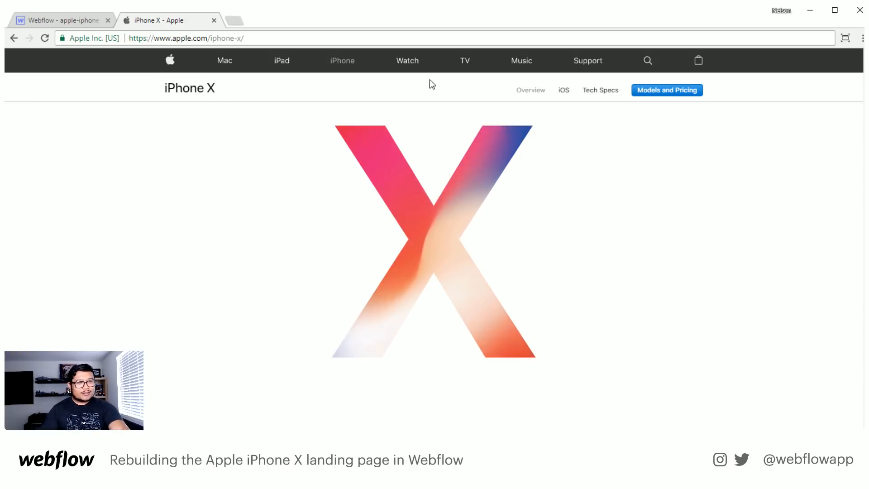
- Switch to Webflow, review the Google and custom fonts in the apple-iphone-x project settings, and return to the Designer
{"action": "left_click", "coordinate": [71, 21]}
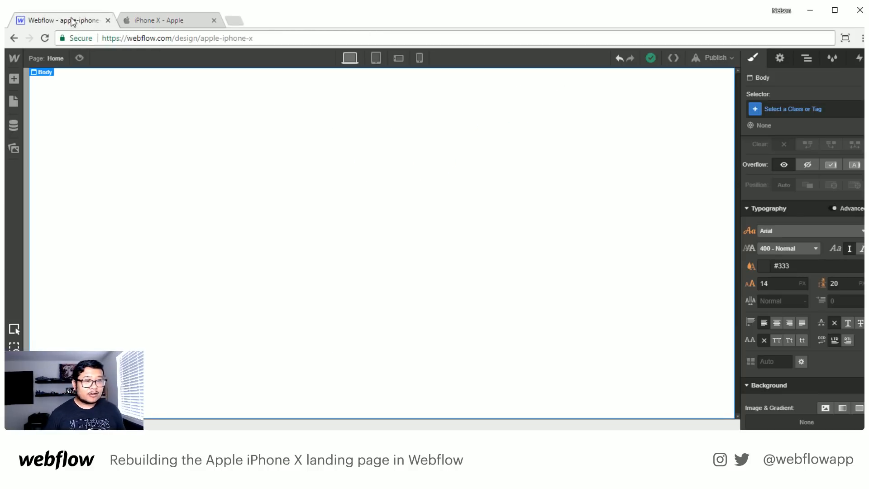
{"action": "left_click", "coordinate": [14, 59]}
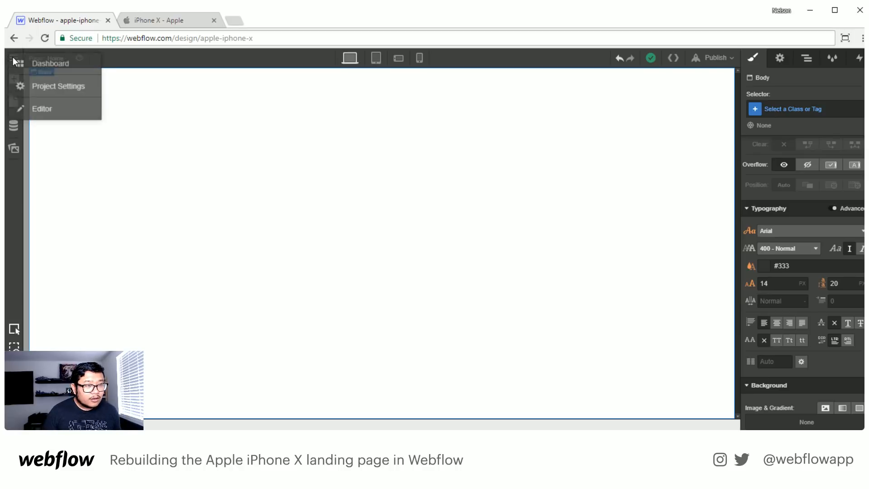
{"action": "left_click", "coordinate": [50, 86]}
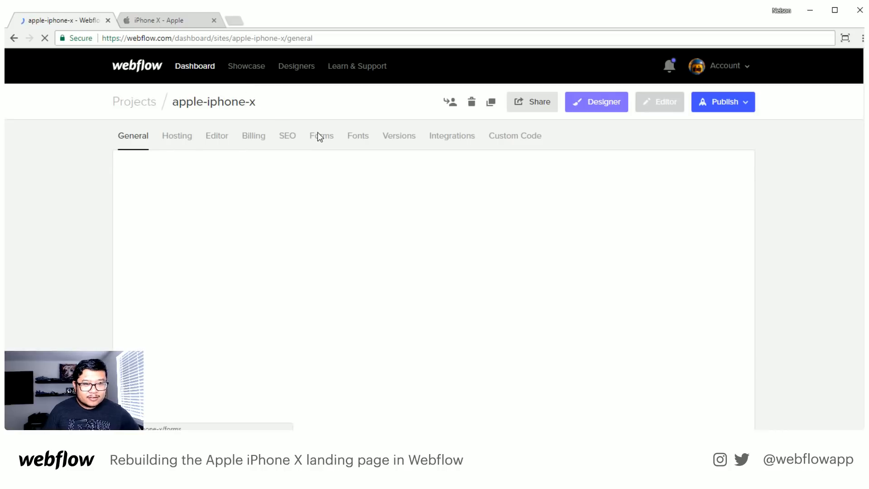
{"action": "left_click", "coordinate": [352, 141]}
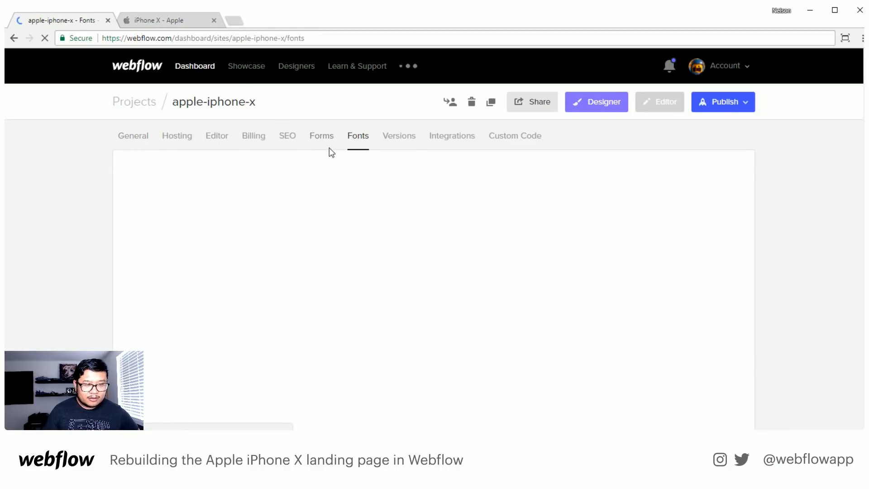
{"action": "scroll", "coordinate": [373, 154], "scroll_direction": "down", "scroll_amount": 1}
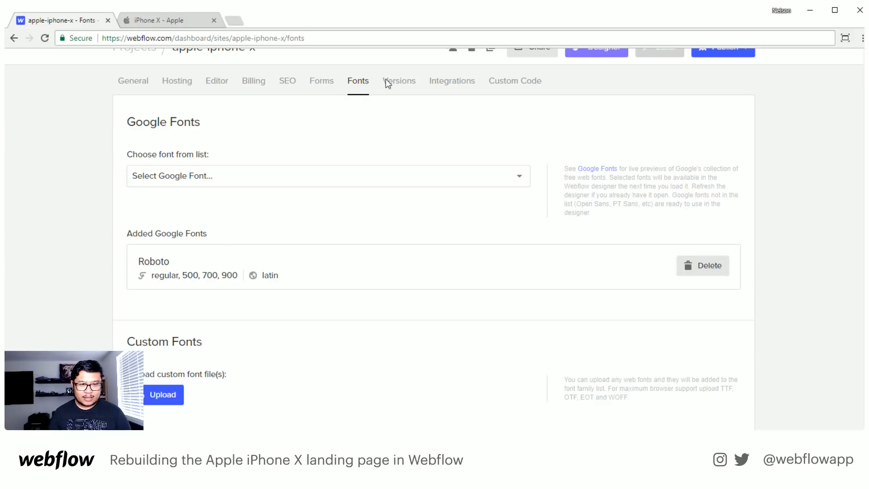
{"action": "scroll", "coordinate": [263, 111], "scroll_direction": "up", "scroll_amount": 2}
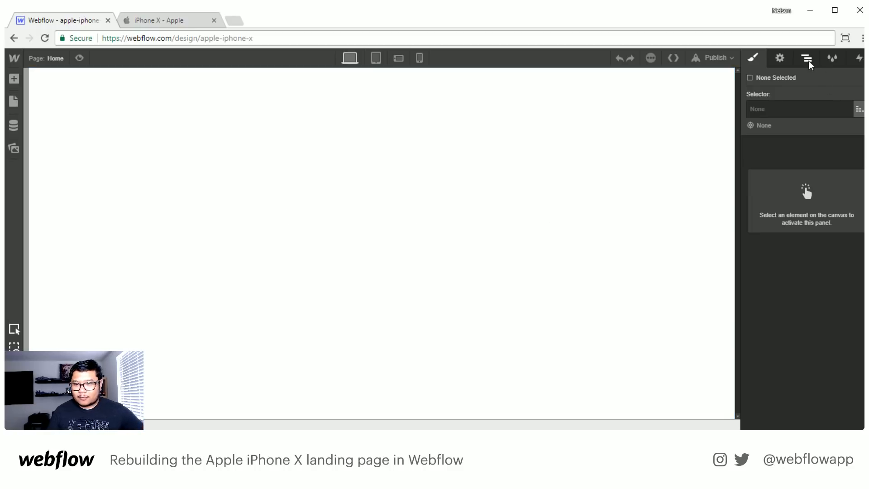
- Select the Body element and open its font colour picker to view the saved swatches
{"action": "left_click", "coordinate": [642, 122]}
{"action": "scroll", "coordinate": [800, 276], "scroll_direction": "down", "scroll_amount": 5}
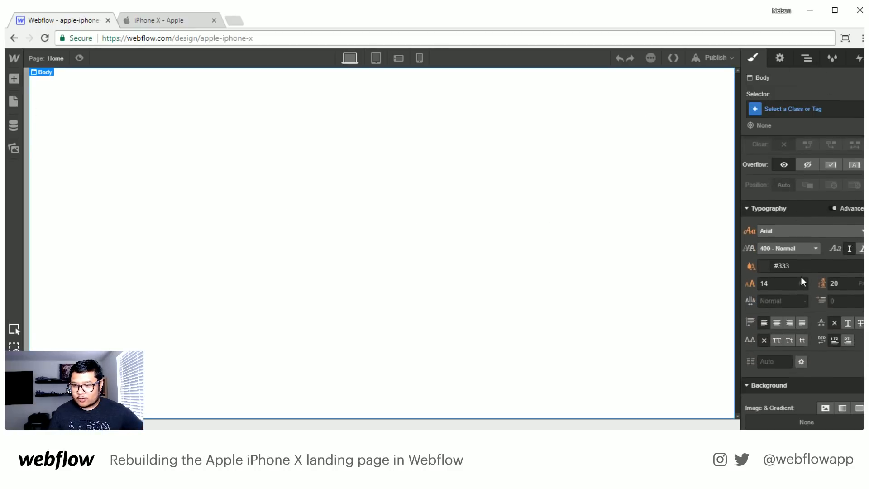
{"action": "left_click", "coordinate": [764, 211]}
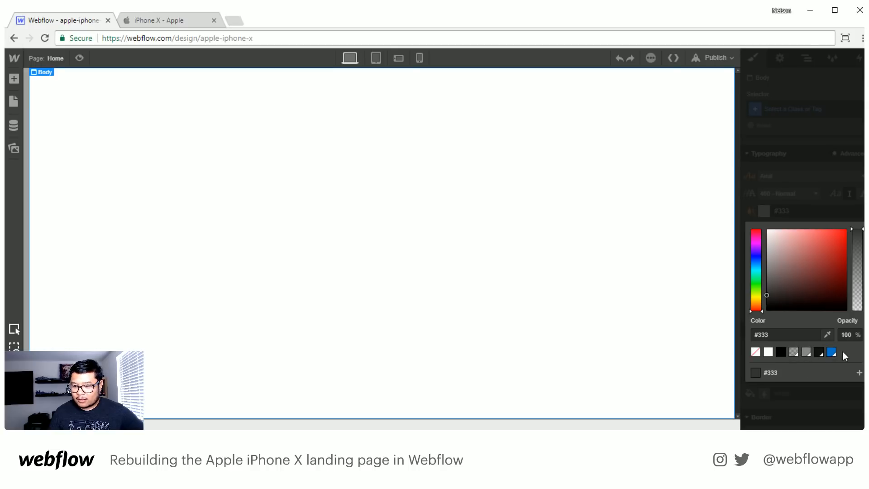
- Switch to the Apple iPhone X page and examine the background fade between the Super Retina Display and Innovative Technology sections
{"action": "left_click", "coordinate": [180, 23]}
{"action": "scroll", "coordinate": [304, 198], "scroll_direction": "down", "scroll_amount": 10}
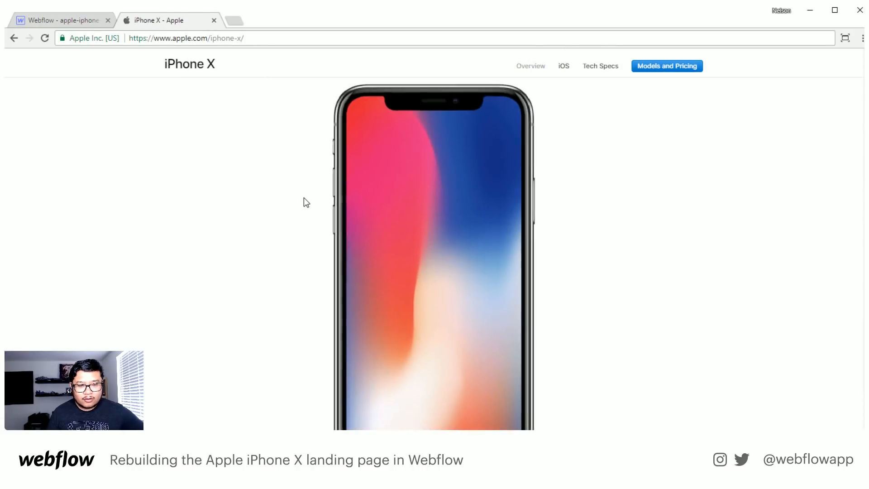
{"action": "scroll", "coordinate": [303, 197], "scroll_direction": "down", "scroll_amount": 10}
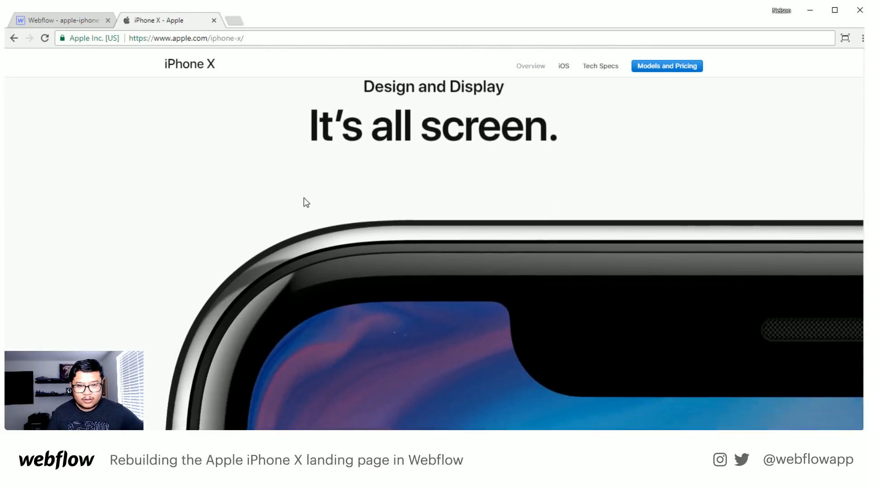
{"action": "scroll", "coordinate": [303, 198], "scroll_direction": "down", "scroll_amount": 10}
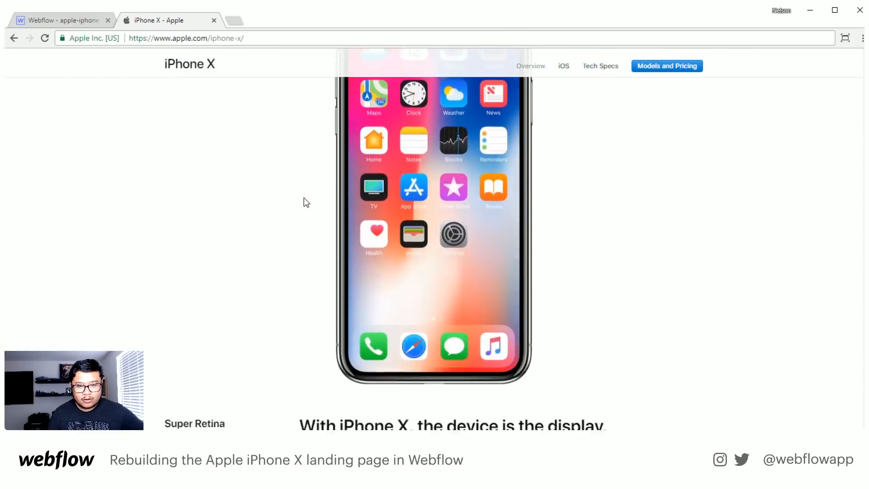
{"action": "scroll", "coordinate": [304, 198], "scroll_direction": "down", "scroll_amount": 1}
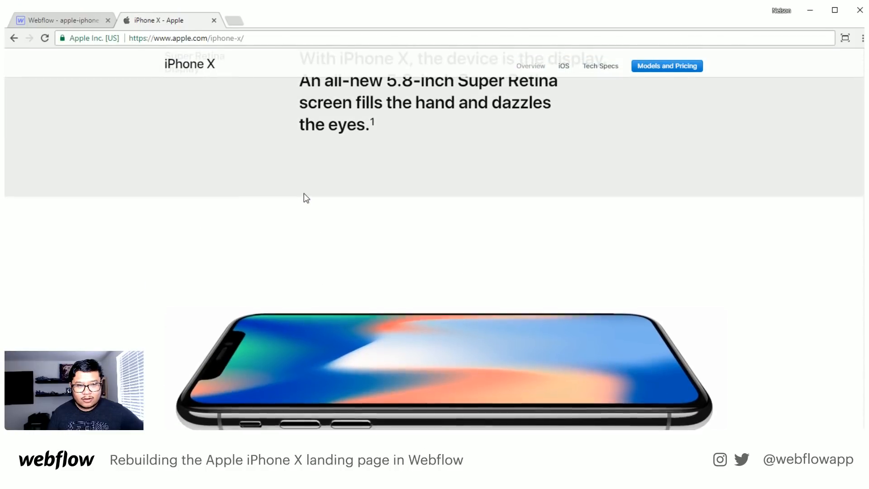
{"action": "scroll", "coordinate": [304, 194], "scroll_direction": "up", "scroll_amount": 2}
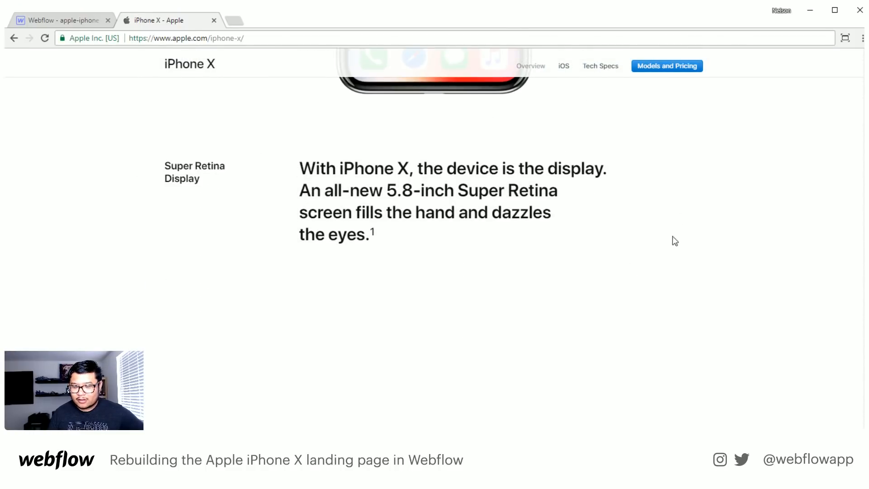
{"action": "scroll", "coordinate": [700, 245], "scroll_direction": "down", "scroll_amount": 1}
{"action": "scroll", "coordinate": [699, 244], "scroll_direction": "down", "scroll_amount": 1}
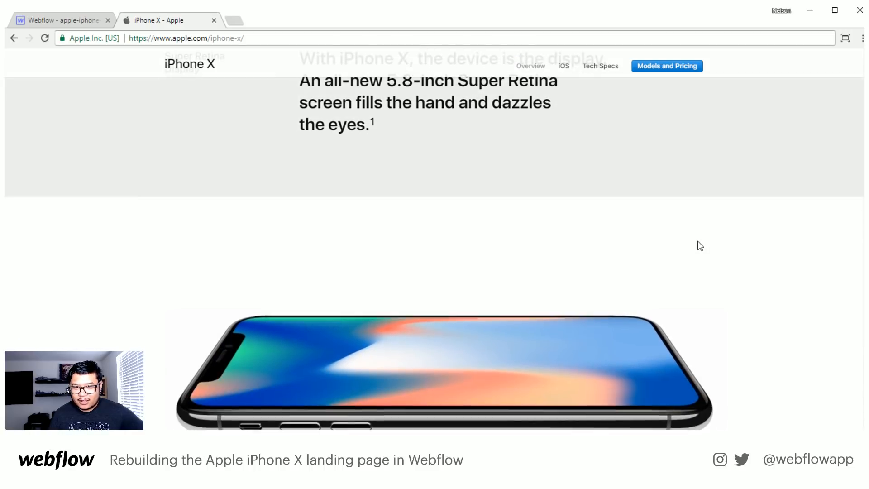
{"action": "scroll", "coordinate": [697, 242], "scroll_direction": "down", "scroll_amount": 2}
{"action": "scroll", "coordinate": [697, 242], "scroll_direction": "up", "scroll_amount": 2}
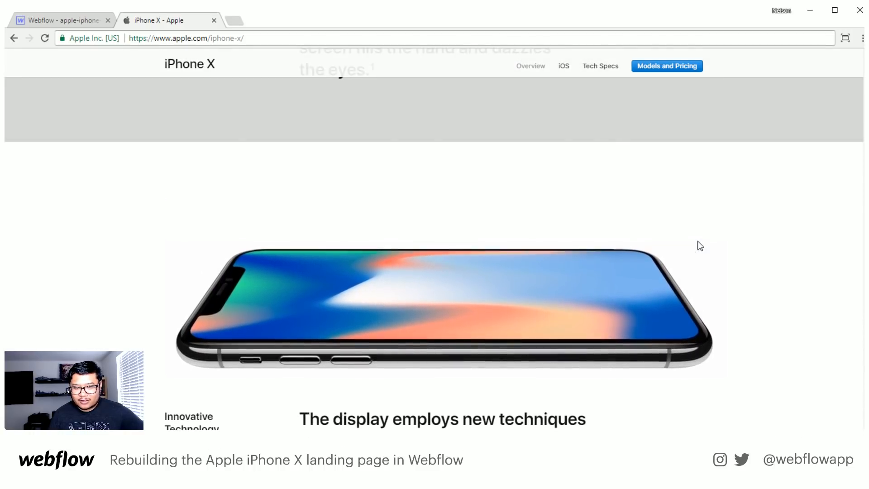
- Compare the grey and white backgrounds around the reclining phone image by moving between both text sections, and return to Webflow
{"action": "scroll", "coordinate": [701, 246], "scroll_direction": "up", "scroll_amount": 2}
{"action": "scroll", "coordinate": [699, 244], "scroll_direction": "down", "scroll_amount": 2}
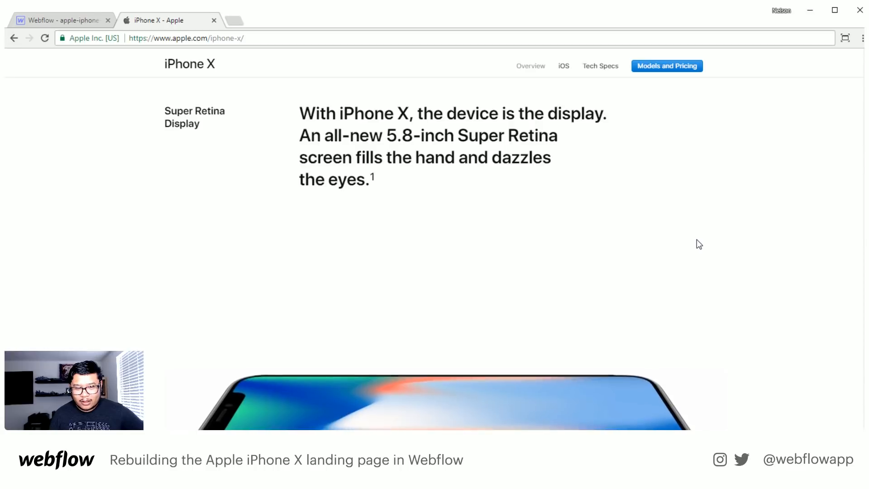
{"action": "scroll", "coordinate": [699, 244], "scroll_direction": "down", "scroll_amount": 2}
{"action": "scroll", "coordinate": [699, 244], "scroll_direction": "up", "scroll_amount": 2}
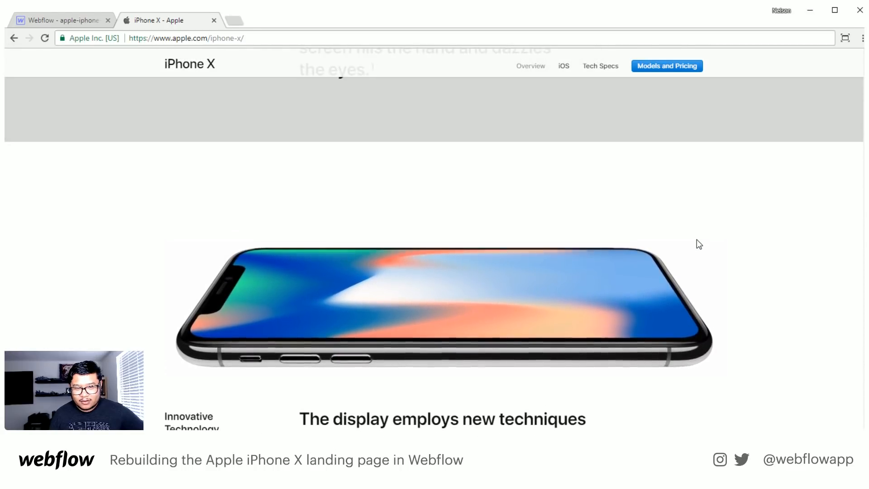
{"action": "scroll", "coordinate": [698, 242], "scroll_direction": "up", "scroll_amount": 1}
{"action": "scroll", "coordinate": [698, 242], "scroll_direction": "down", "scroll_amount": 3}
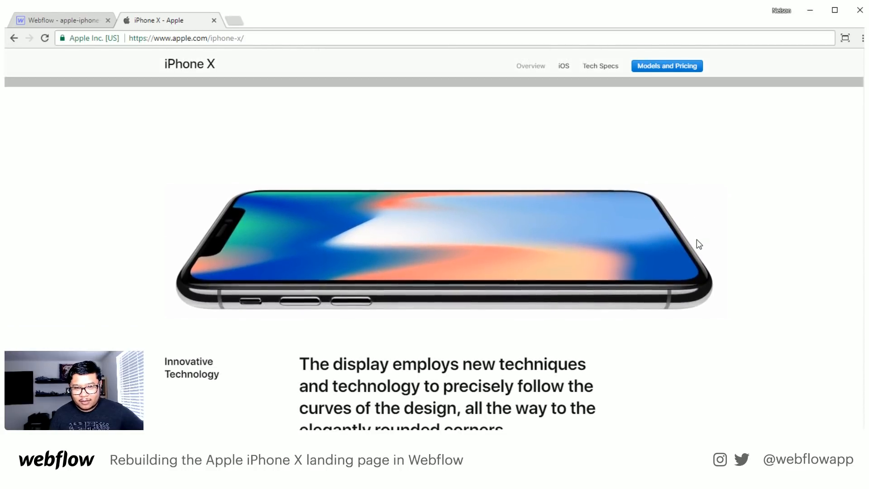
{"action": "scroll", "coordinate": [698, 242], "scroll_direction": "up", "scroll_amount": 1}
{"action": "scroll", "coordinate": [700, 244], "scroll_direction": "up", "scroll_amount": 3}
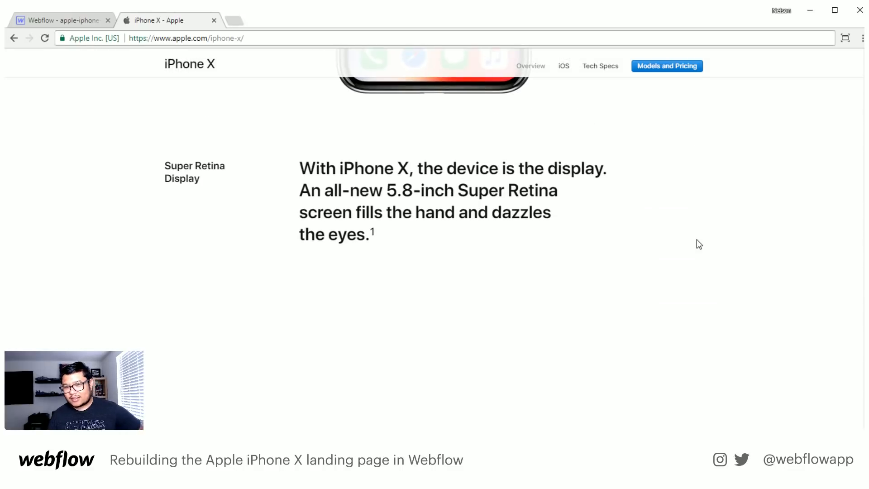
{"action": "scroll", "coordinate": [699, 244], "scroll_direction": "down", "scroll_amount": 2}
{"action": "scroll", "coordinate": [700, 245], "scroll_direction": "down", "scroll_amount": 3}
{"action": "scroll", "coordinate": [697, 242], "scroll_direction": "down", "scroll_amount": 1}
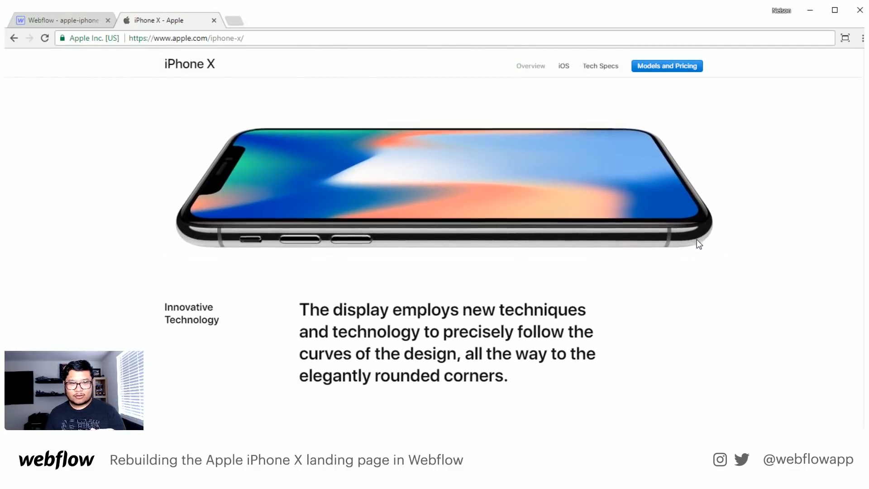
{"action": "scroll", "coordinate": [697, 243], "scroll_direction": "up", "scroll_amount": 4}
{"action": "left_click", "coordinate": [67, 20]}
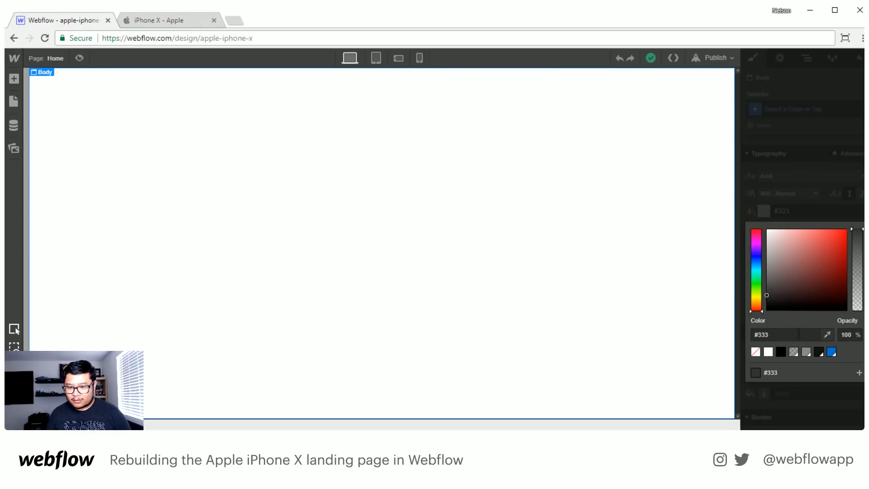
- Try the section grey swatch as the Body's font colour, and clear the resulting Body style
{"action": "left_click", "coordinate": [793, 352]}
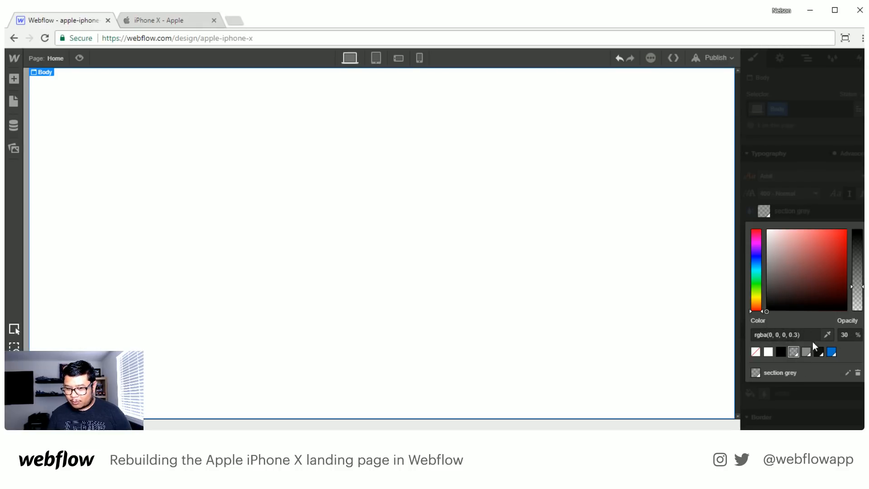
{"action": "left_click", "coordinate": [827, 178]}
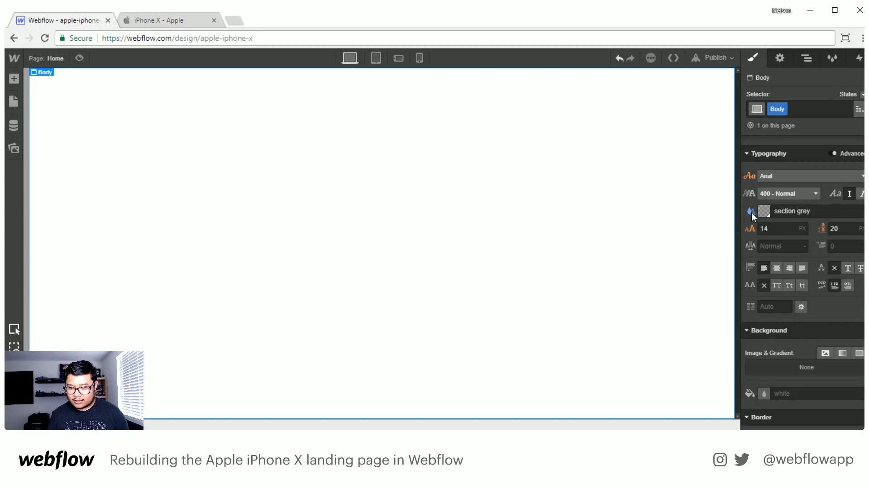
{"action": "left_click", "coordinate": [751, 211]}
{"action": "left_click", "coordinate": [770, 228]}
{"action": "left_click", "coordinate": [783, 109]}
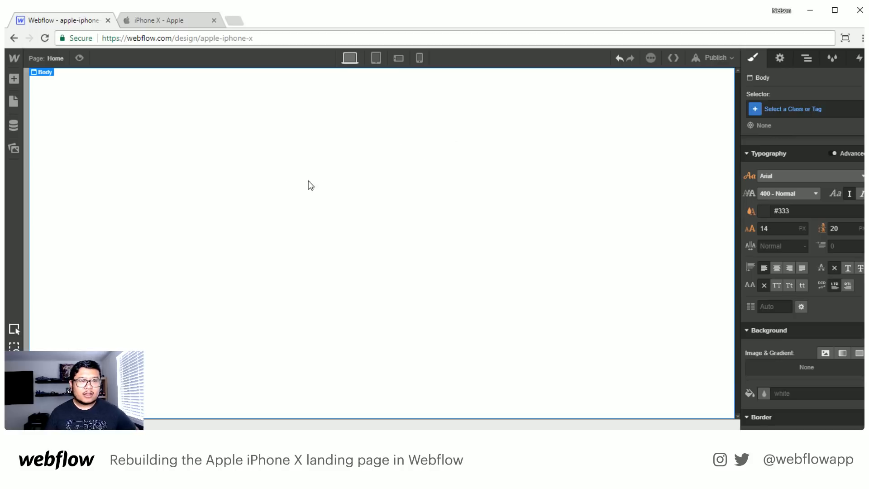
- Review the saved swatches for the Body's font colour and the project's uploaded image assets
{"action": "left_click", "coordinate": [766, 209]}
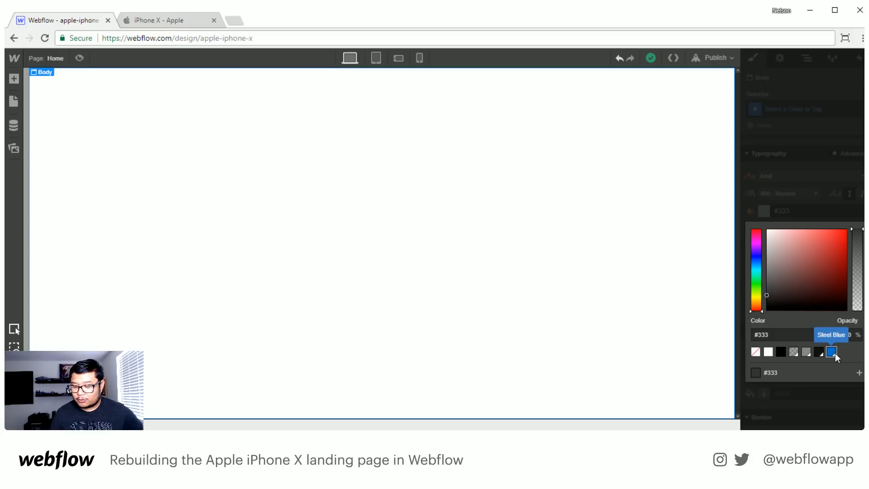
{"action": "left_click", "coordinate": [810, 194]}
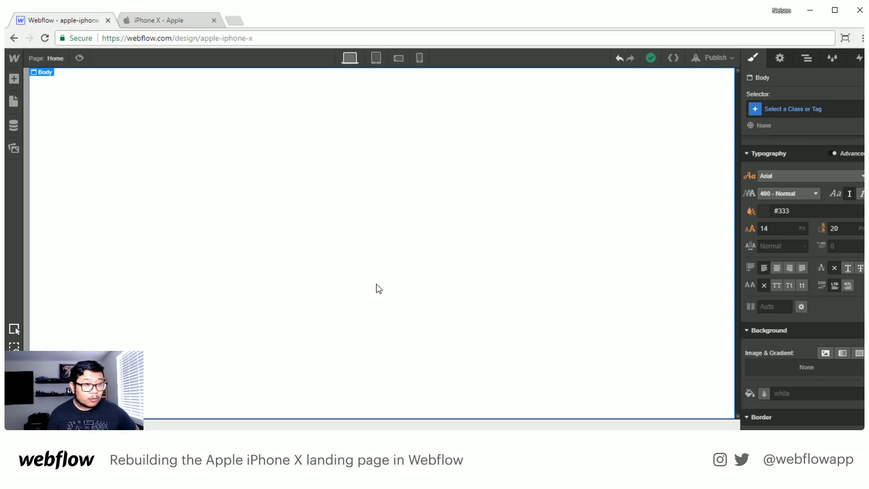
{"action": "scroll", "coordinate": [792, 271], "scroll_direction": "down", "scroll_amount": 2}
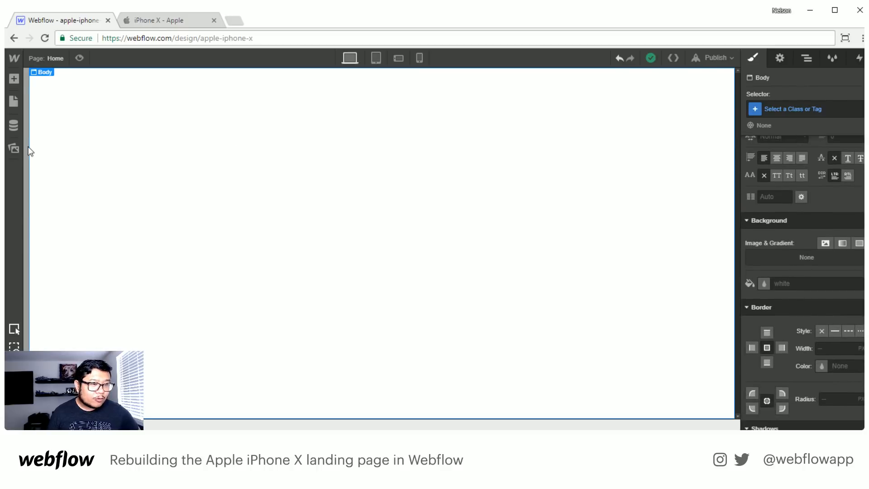
{"action": "key", "text": "j"}
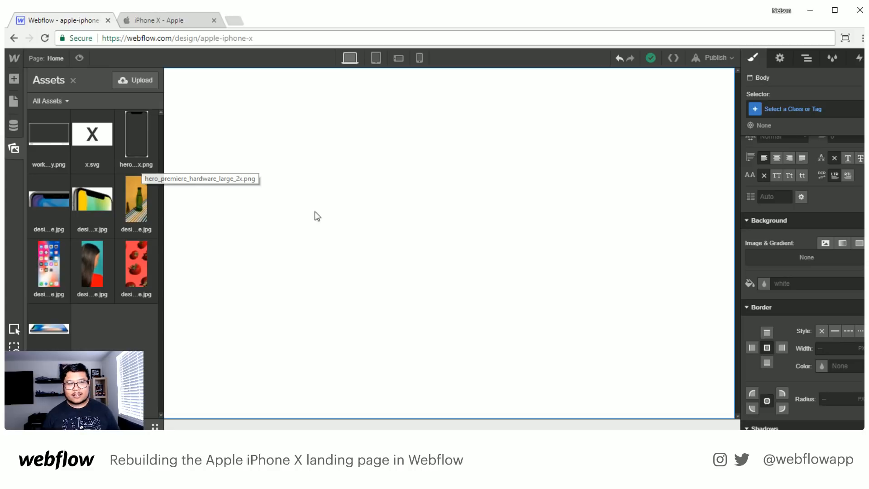
{"action": "left_click", "coordinate": [366, 218]}
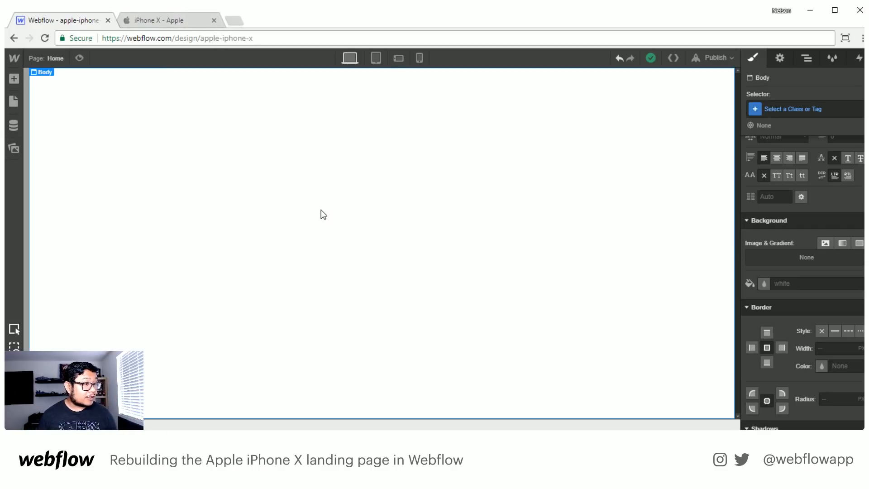
- Add a section to the page with the class hero and set its height to 5000 px
{"action": "key", "text": "a"}
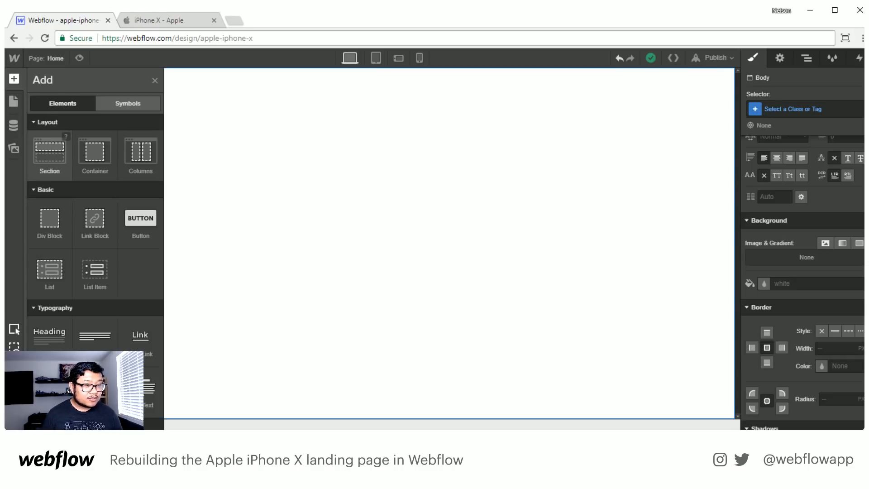
{"action": "left_click_drag", "start_coordinate": [50, 154], "coordinate": [148, 97]}
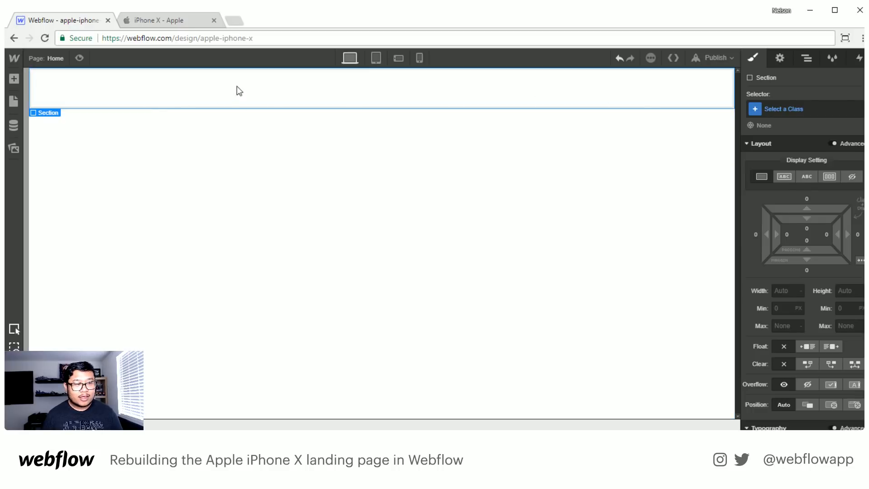
{"action": "left_click", "coordinate": [753, 109]}
{"action": "type", "text": "hero"}
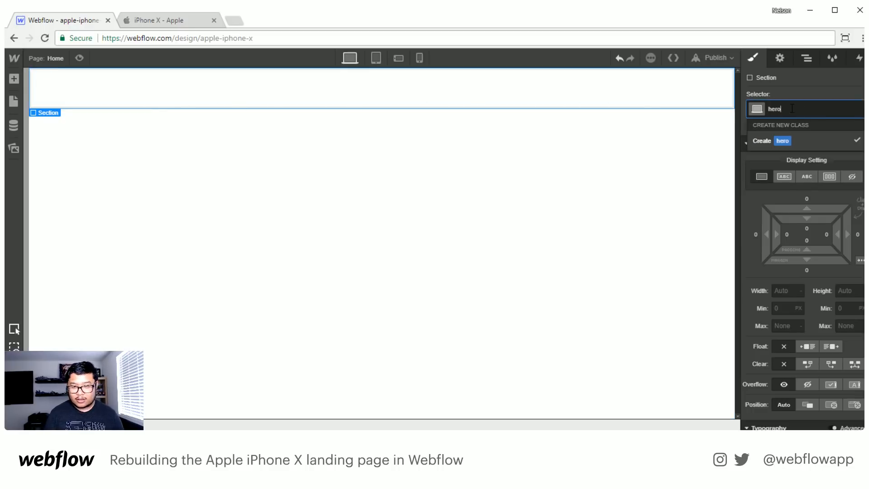
{"action": "key", "text": "Return"}
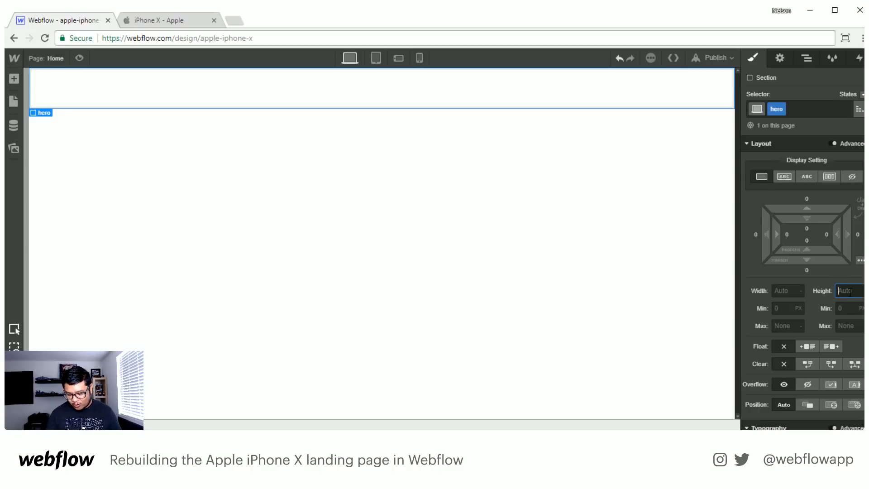
{"action": "key", "text": "Return"}
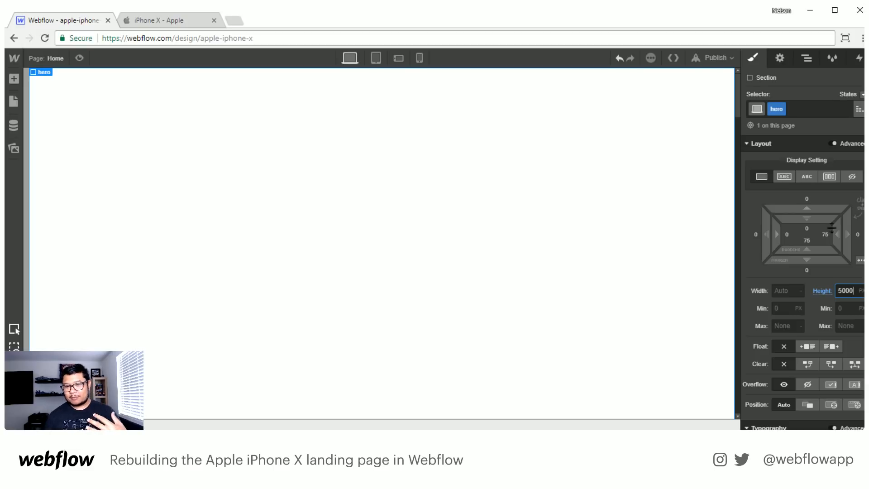
- Switch to the Apple iPhone X page and examine the hero text below the phone, highlighting the iPhone X heading
{"action": "left_click", "coordinate": [181, 18]}
{"action": "scroll", "coordinate": [473, 239], "scroll_direction": "up", "scroll_amount": 15}
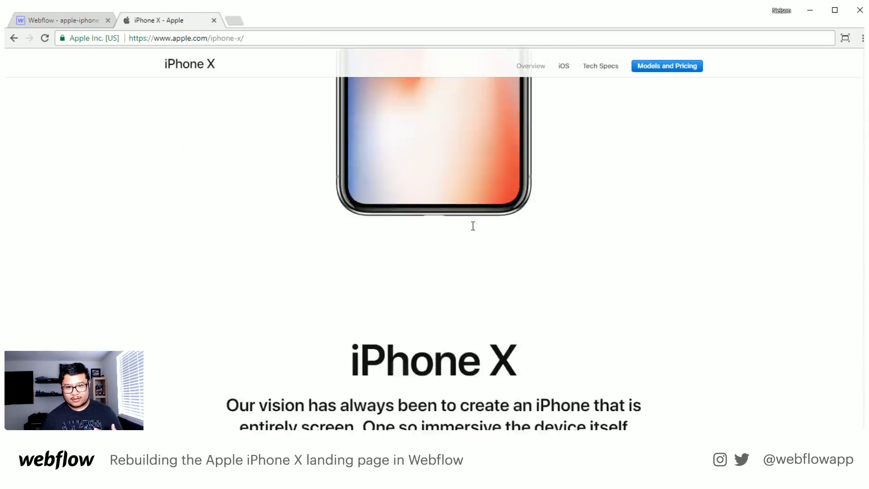
{"action": "scroll", "coordinate": [472, 225], "scroll_direction": "down", "scroll_amount": 6}
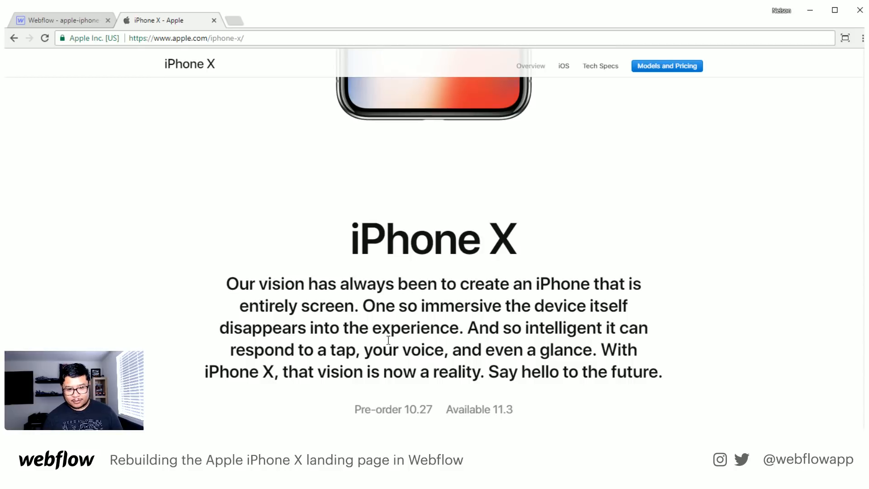
{"action": "scroll", "coordinate": [444, 314], "scroll_direction": "down", "scroll_amount": 3}
{"action": "left_click_drag", "start_coordinate": [566, 146], "coordinate": [338, 135]}
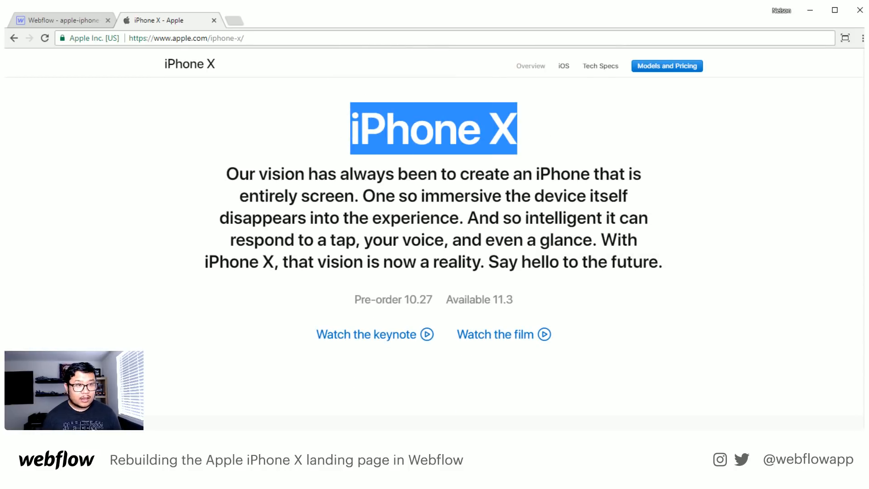
- Return to Webflow and give the hero section a vertical flex layout, justified to the bottom and centred horizontally
{"action": "left_click", "coordinate": [72, 18]}
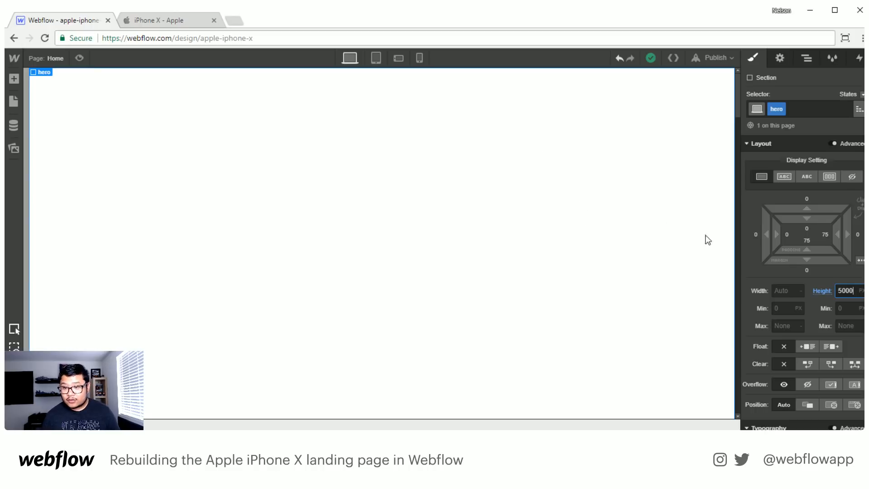
{"action": "left_click", "coordinate": [829, 176]}
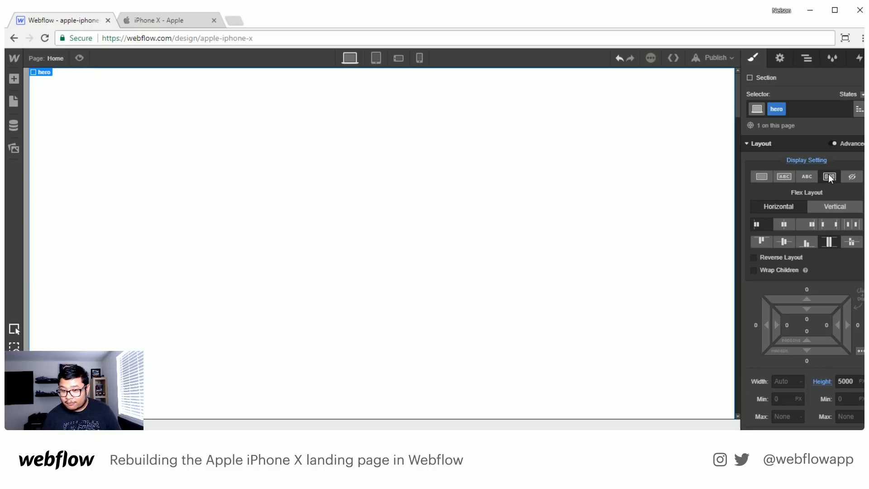
{"action": "left_click", "coordinate": [822, 206]}
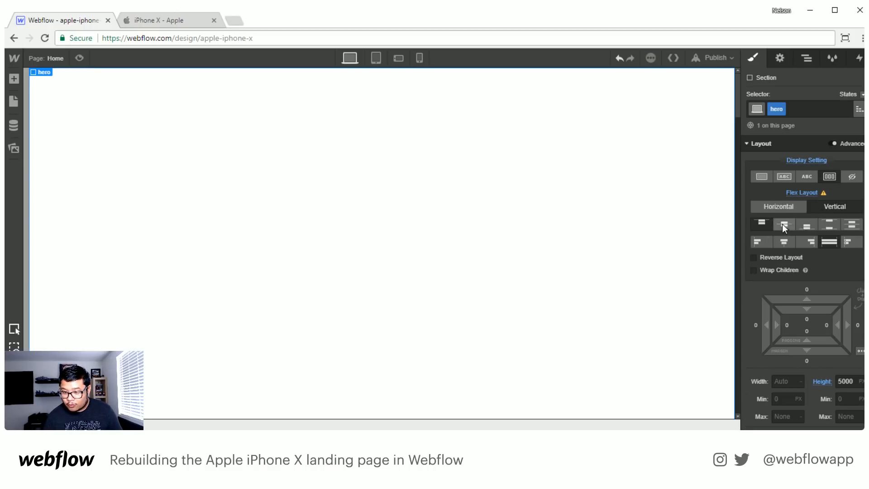
{"action": "left_click", "coordinate": [808, 222]}
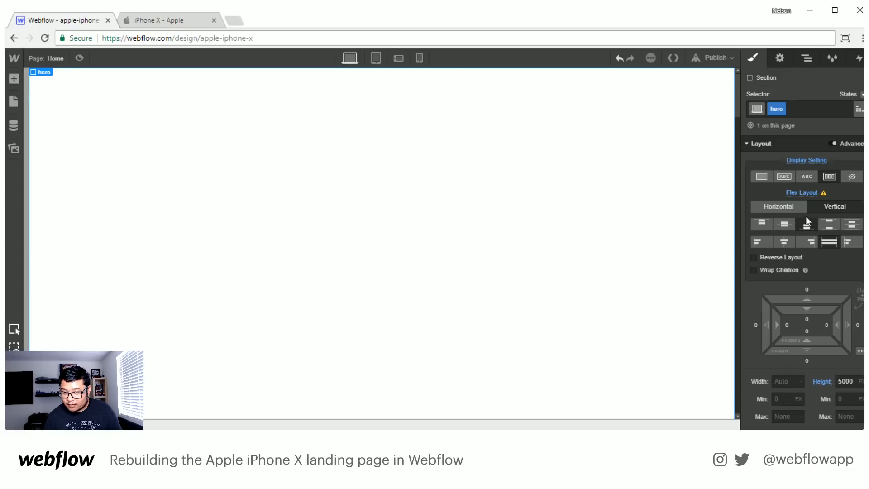
{"action": "left_click", "coordinate": [783, 240]}
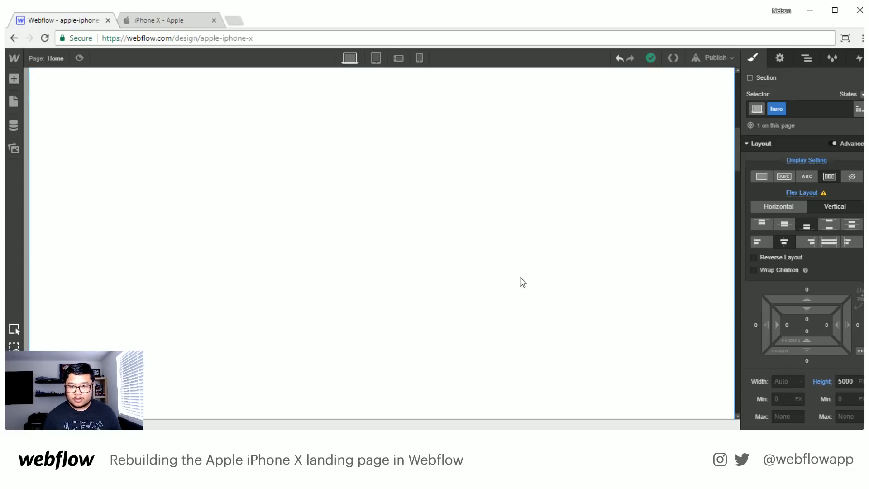
- Add an H1 heading at the end of the hero section with the text iPhone X
{"action": "key", "text": "a"}
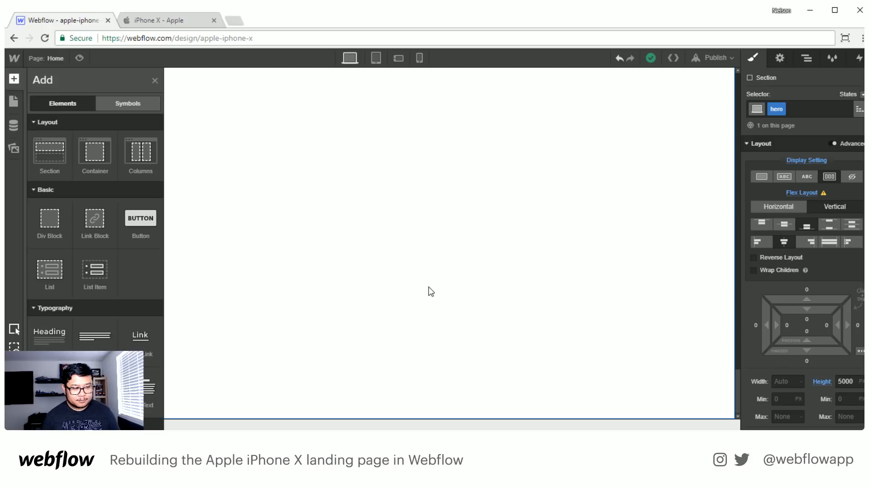
{"action": "left_click", "coordinate": [50, 342]}
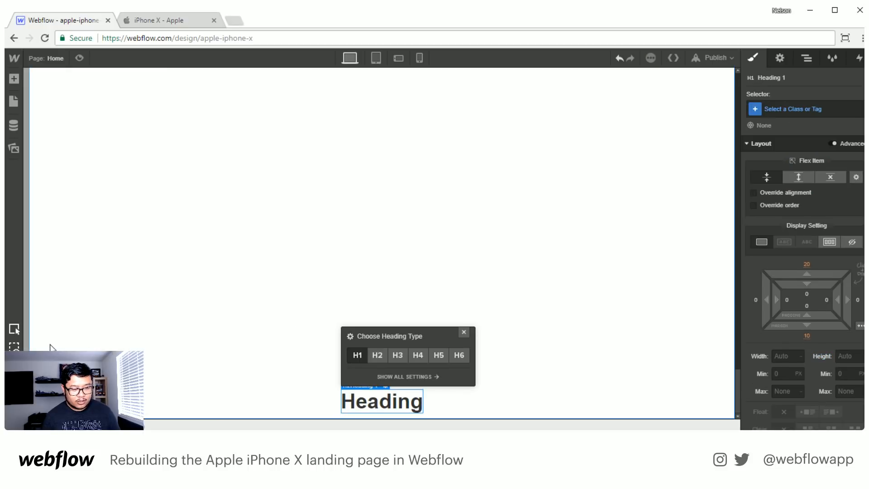
{"action": "double_click", "coordinate": [401, 405]}
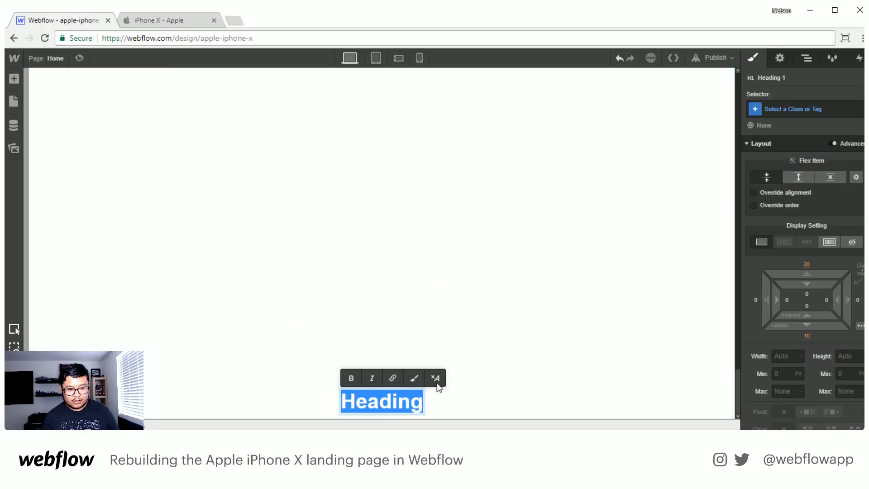
{"action": "type", "text": "iPhone X"}
{"action": "key", "text": "Escape"}
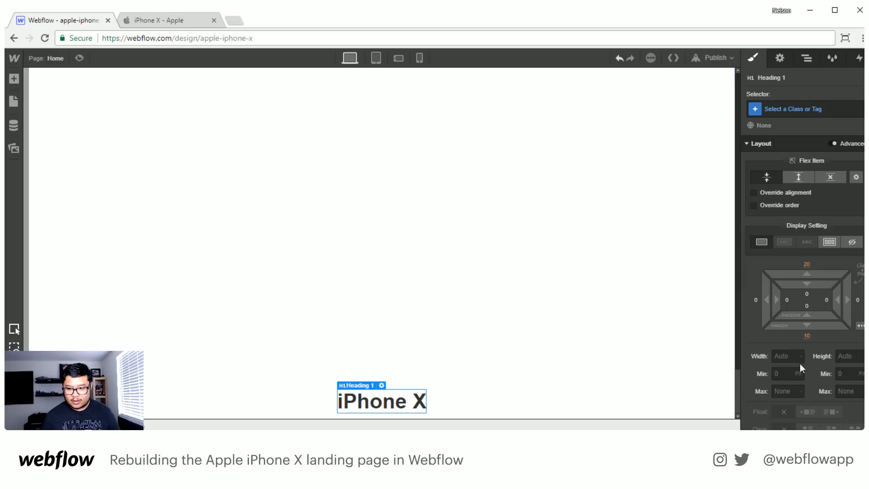
- Set the iPhone X heading's font size to 68 px
{"action": "scroll", "coordinate": [774, 362], "scroll_direction": "down", "scroll_amount": 4}
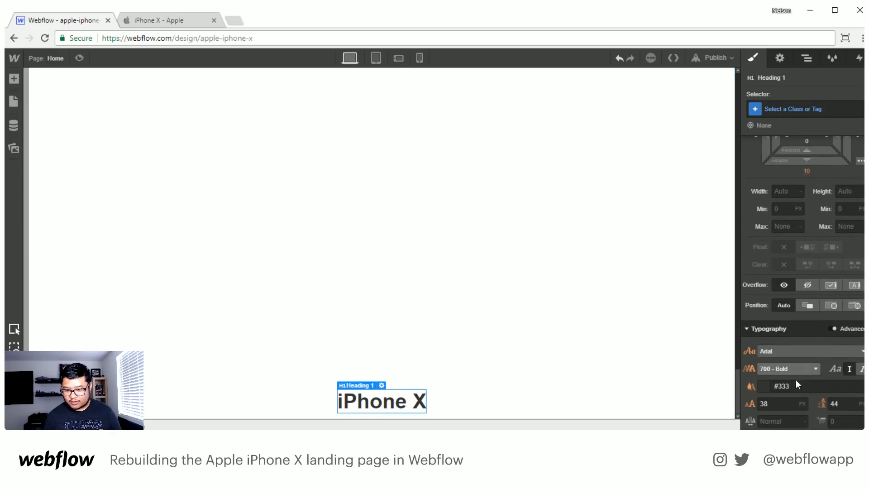
{"action": "left_click", "coordinate": [777, 406]}
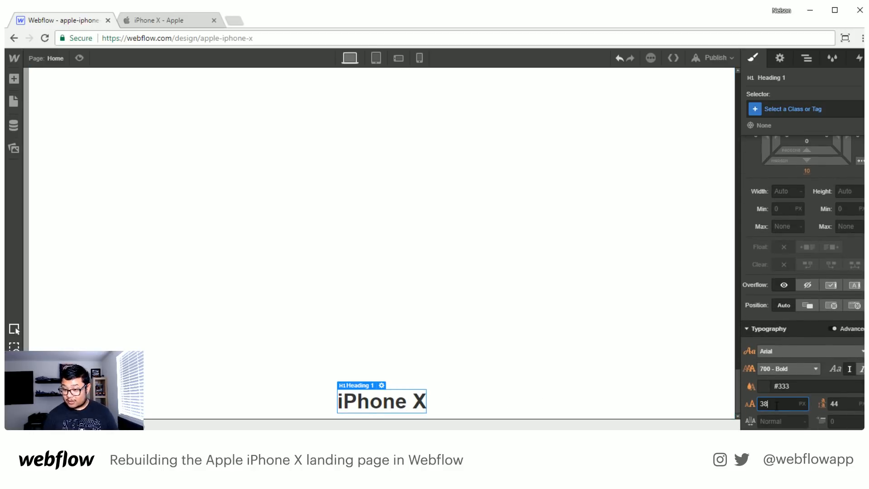
{"action": "key", "text": "shift+Up"}
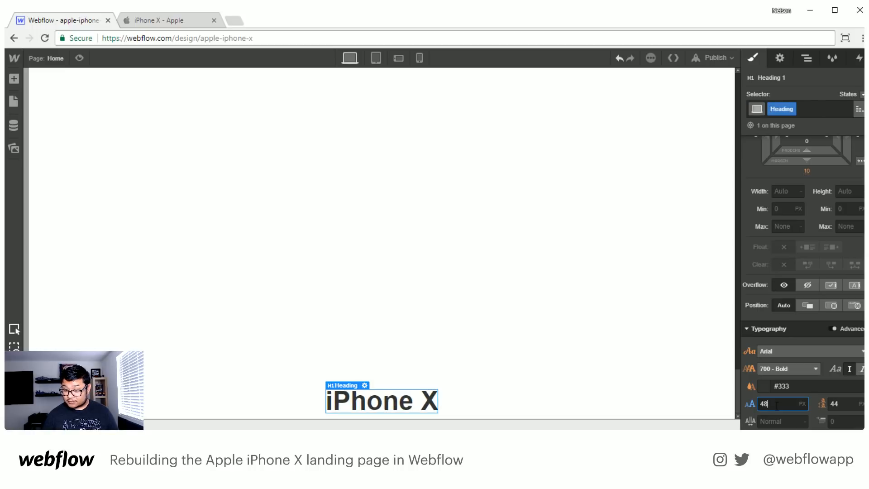
{"action": "key", "text": "shift+Up"}
{"action": "key", "text": "shift+Up"}
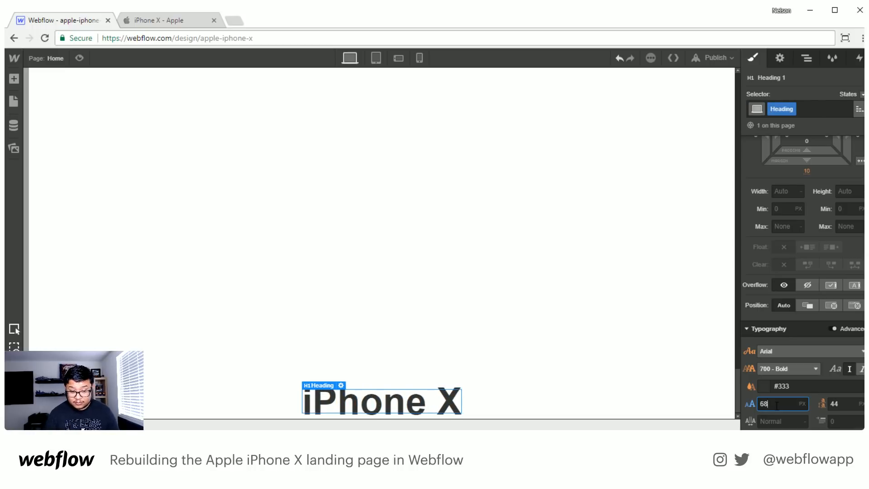
- Set the iPhone X heading's line height to 64 px and its margins to 0 px top and 20 px bottom
{"action": "key", "text": "Tab"}
{"action": "type", "text": "64"}
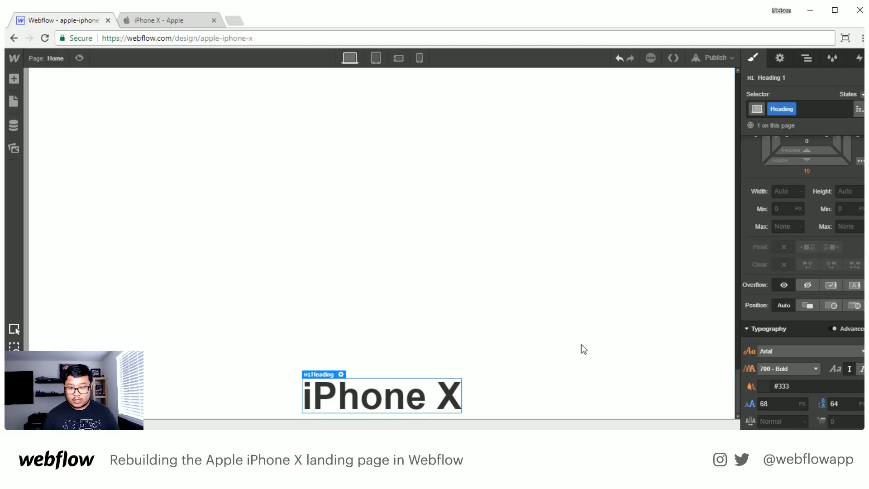
{"action": "scroll", "coordinate": [805, 236], "scroll_direction": "up", "scroll_amount": 3}
{"action": "left_click", "coordinate": [805, 209]}
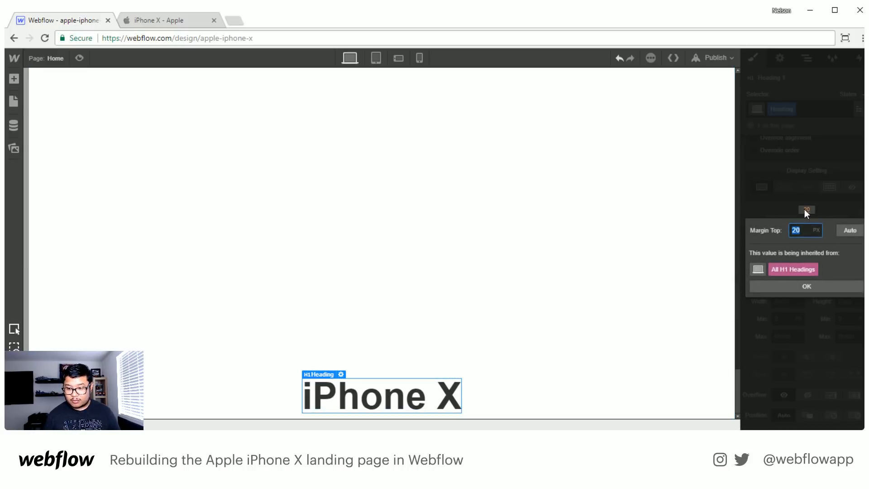
{"action": "type", "text": "0"}
{"action": "key", "text": "Return"}
{"action": "left_click", "coordinate": [808, 279]}
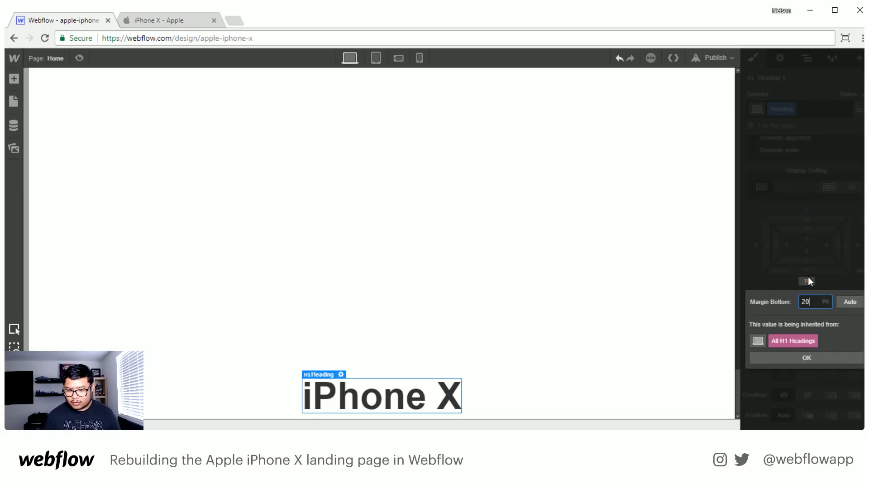
{"action": "key", "text": "Return"}
- Add a paragraph below the iPhone X heading and place both inside a new div block in the hero section
{"action": "key", "text": "a"}
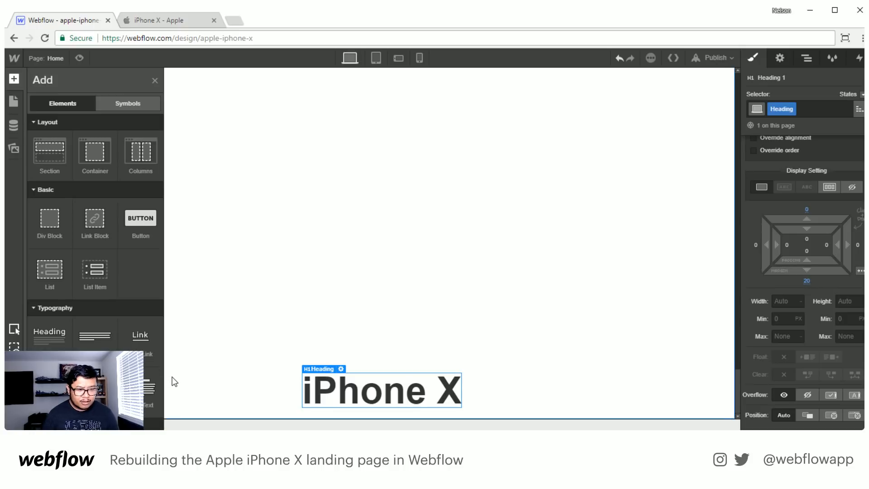
{"action": "left_click_drag", "start_coordinate": [95, 330], "coordinate": [302, 361]}
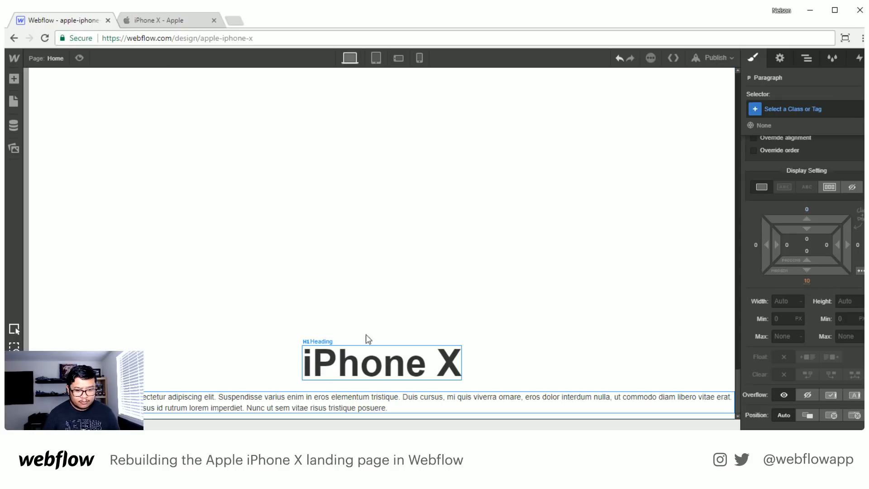
{"action": "left_click", "coordinate": [374, 378]}
{"action": "key", "text": "a"}
{"action": "left_click_drag", "start_coordinate": [49, 218], "coordinate": [382, 327]}
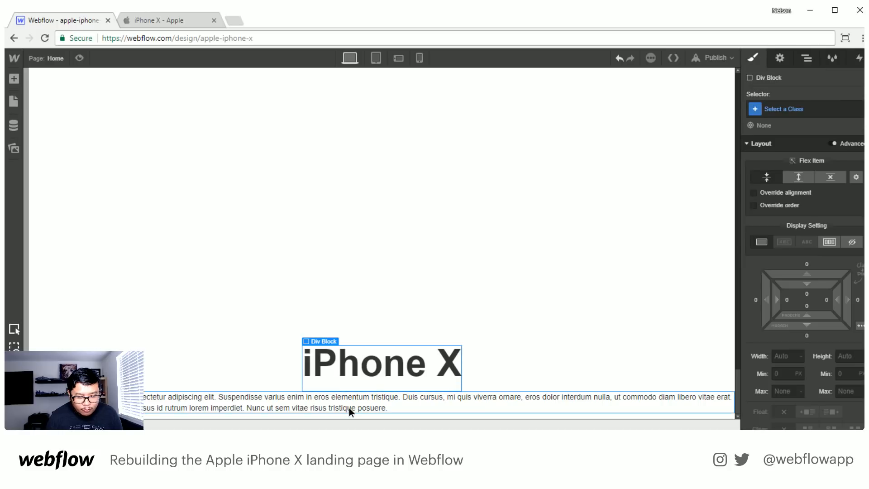
{"action": "left_click_drag", "start_coordinate": [349, 408], "coordinate": [389, 372]}
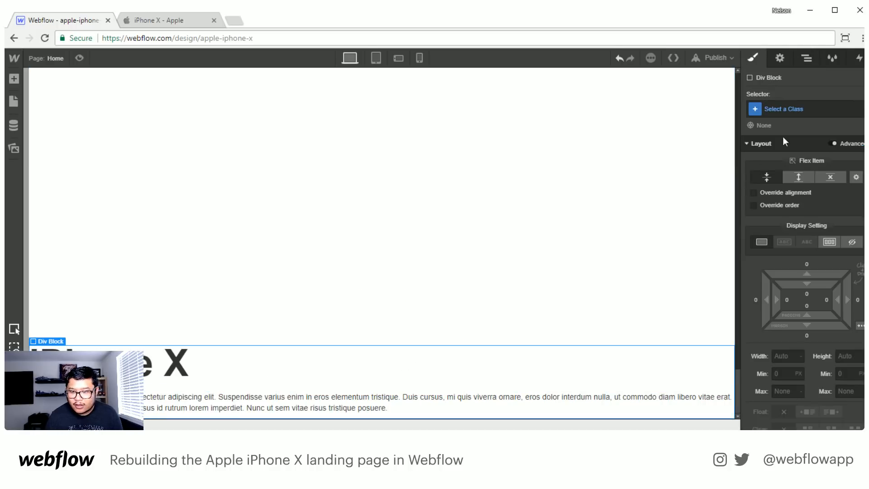
- Give the new div block around the heading and paragraph the class hero content
{"action": "left_click", "coordinate": [791, 103]}
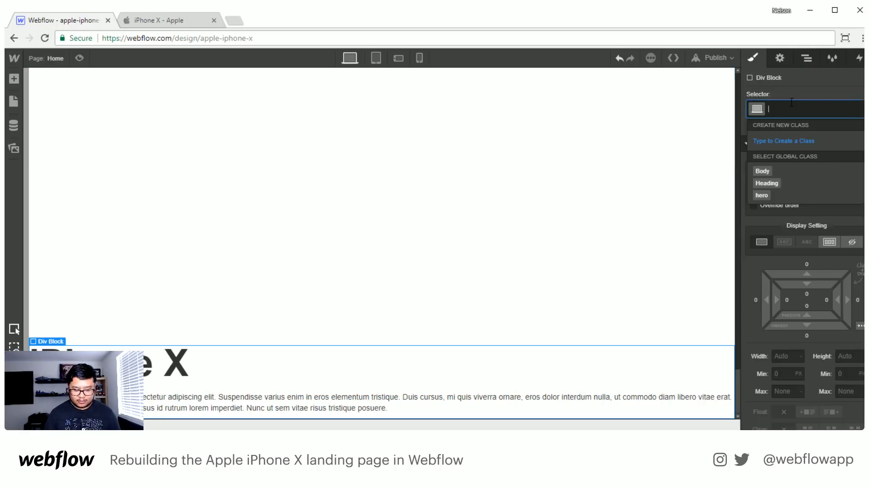
{"action": "type", "text": "hero content"}
{"action": "key", "text": "Return"}
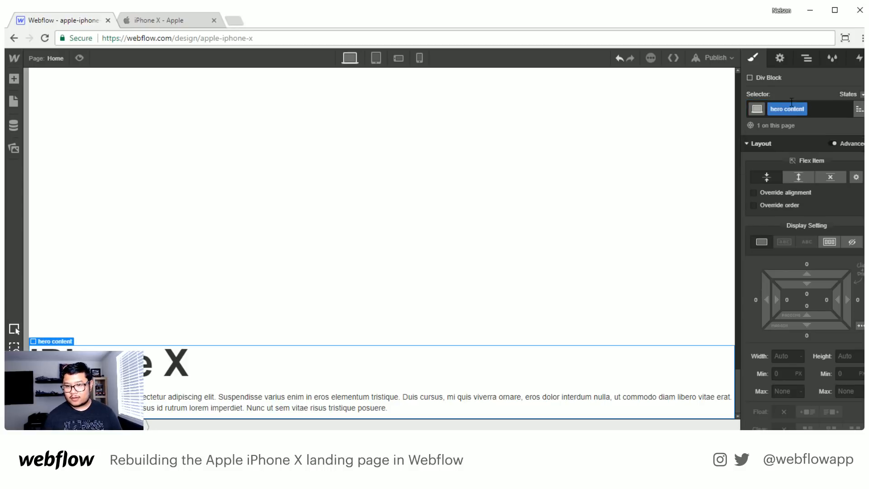
- Centre the text of the hero content block and set its maximum width to 750 px
{"action": "scroll", "coordinate": [797, 294], "scroll_direction": "down", "scroll_amount": 4}
{"action": "scroll", "coordinate": [797, 294], "scroll_direction": "down", "scroll_amount": 3}
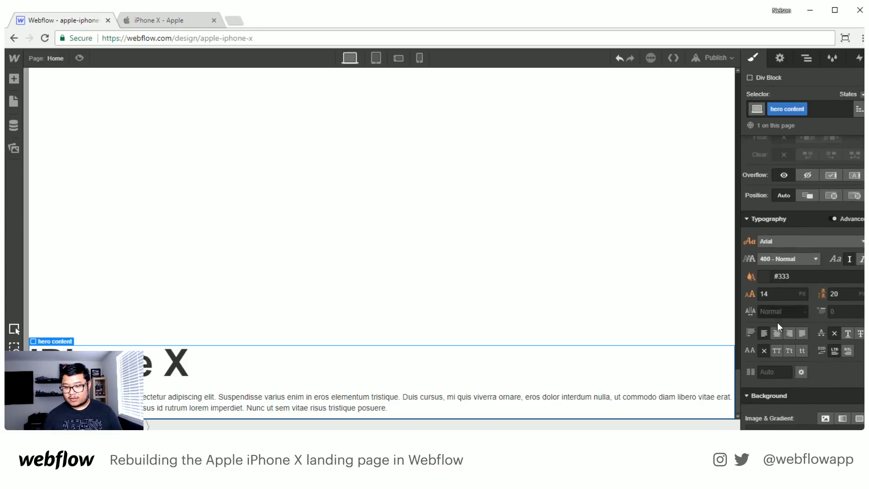
{"action": "left_click", "coordinate": [776, 333]}
{"action": "scroll", "coordinate": [788, 262], "scroll_direction": "up", "scroll_amount": 3}
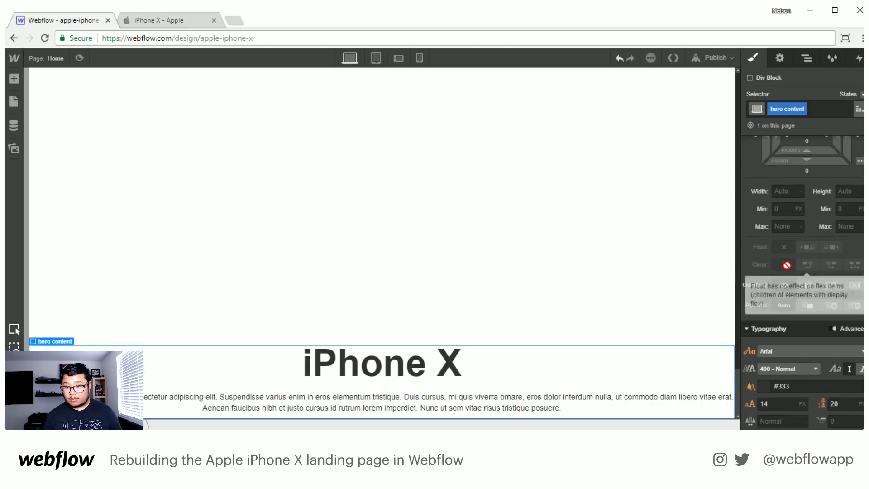
{"action": "key", "text": "Return"}
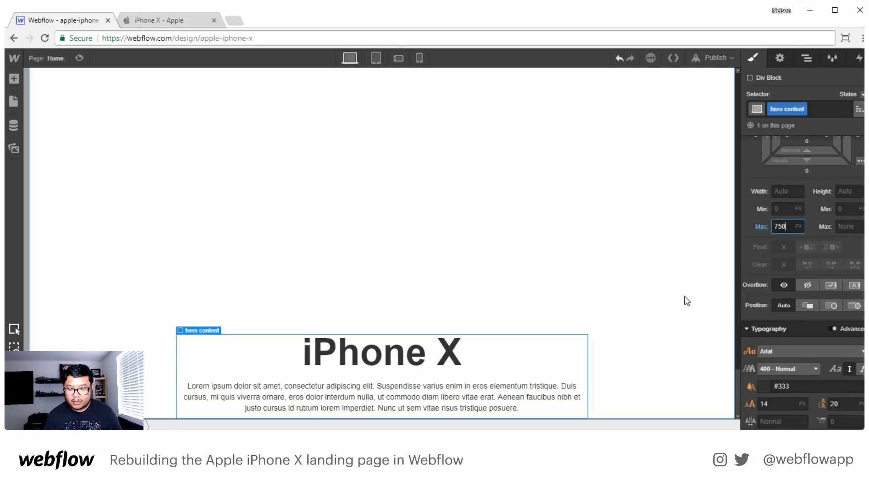
- Set the hero content block's bottom margin to 1000 px
{"action": "scroll", "coordinate": [805, 292], "scroll_direction": "up", "scroll_amount": 2}
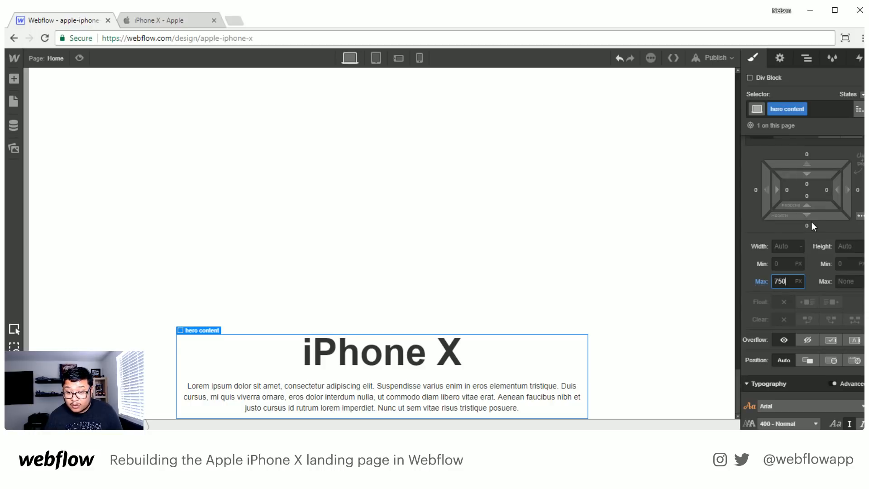
{"action": "left_click", "coordinate": [808, 225]}
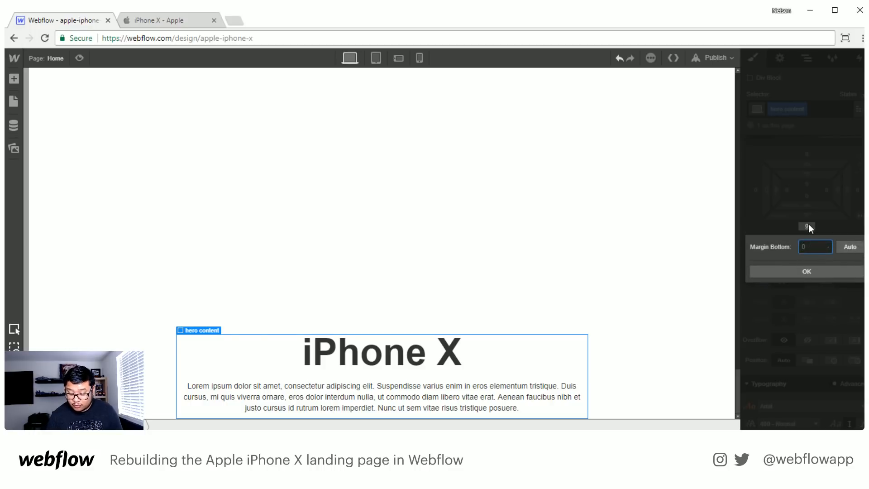
{"action": "type", "text": "1000"}
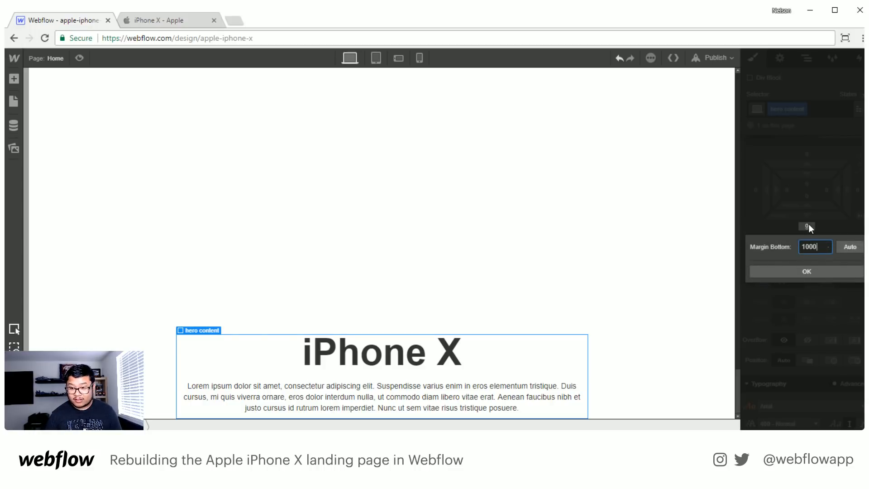
{"action": "key", "text": "Return"}
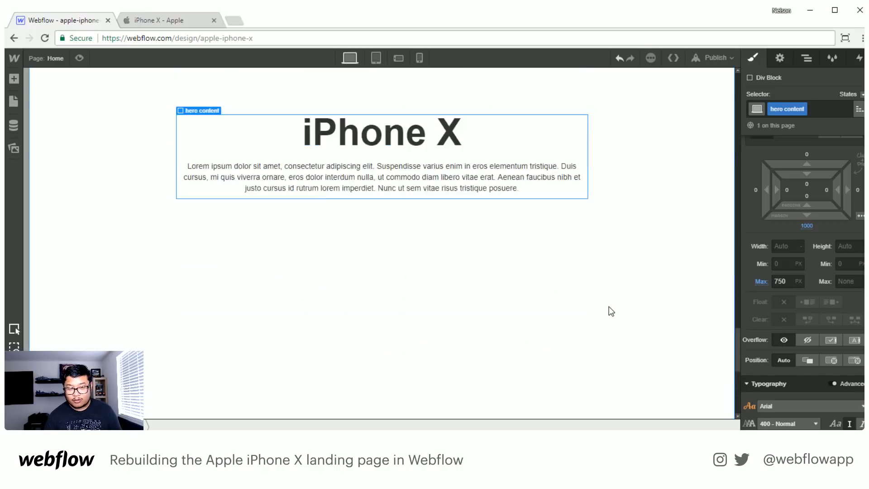
- Set the hero content block's bottom margin to 500 px
{"action": "left_click", "coordinate": [807, 222]}
{"action": "type", "text": "500"}
{"action": "key", "text": "Return"}
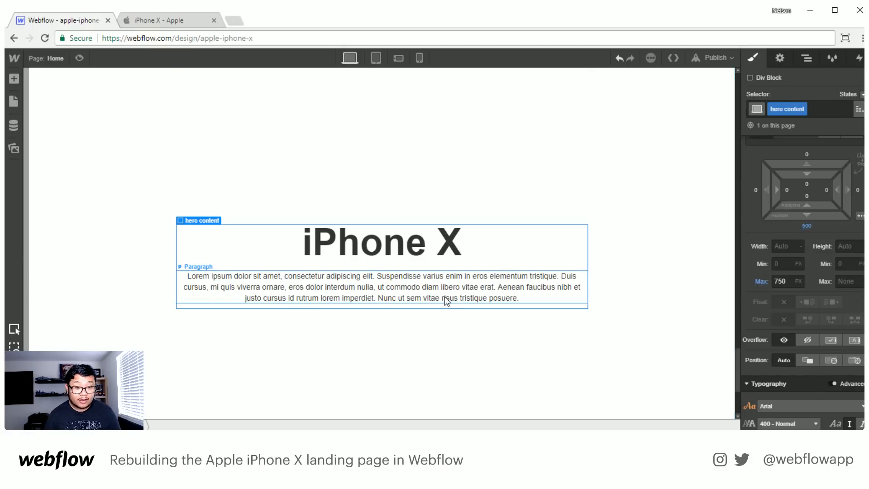
{"action": "triple_click", "coordinate": [382, 197]}
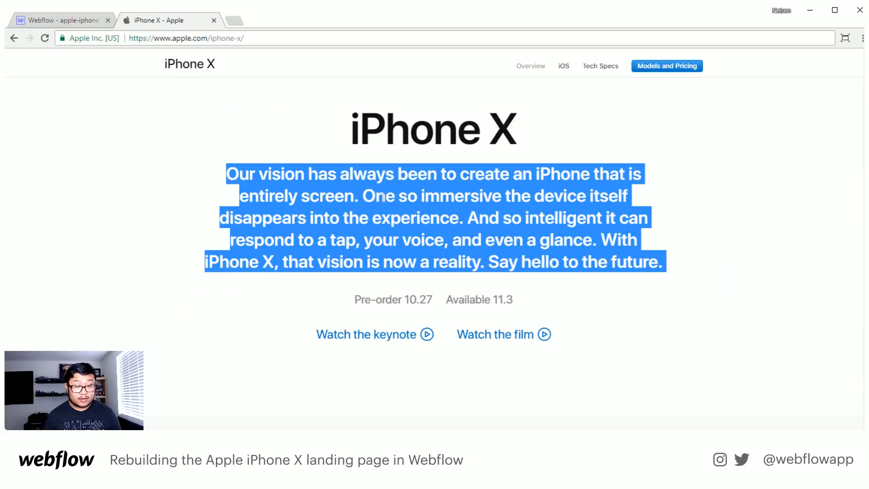
{"action": "key", "text": "ctrl+c"}
{"action": "left_click", "coordinate": [72, 18]}
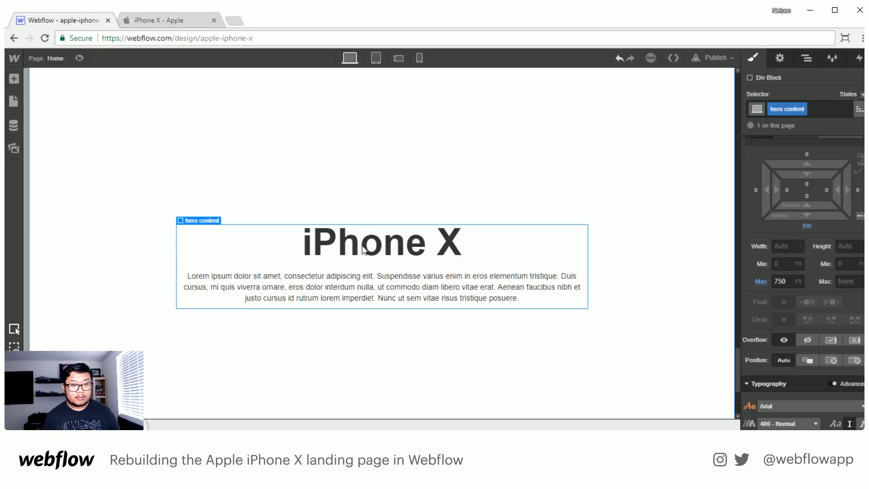
{"action": "double_click", "coordinate": [355, 282]}
{"action": "key", "text": "ctrl+a"}
{"action": "key", "text": "ctrl+v"}
{"action": "key", "text": "Escape"}
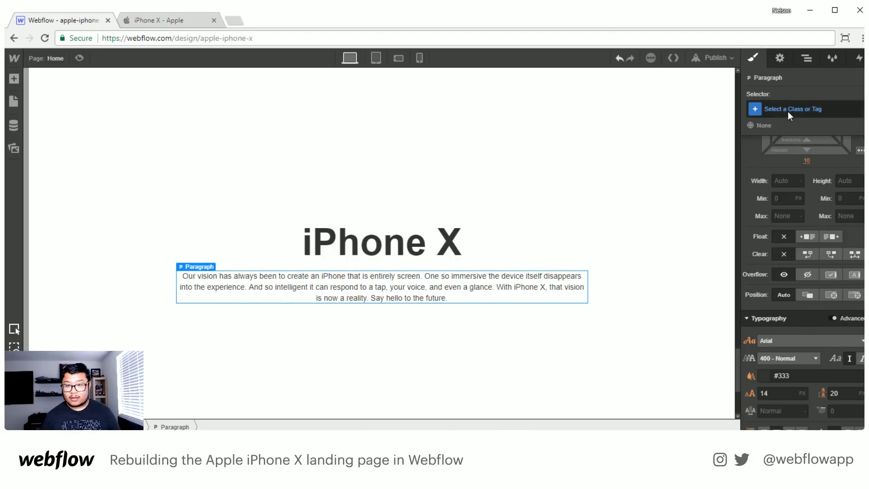
- Give the hero paragraph the class hero p
{"action": "left_click", "coordinate": [788, 108]}
{"action": "type", "text": "hero p"}
{"action": "key", "text": "Return"}
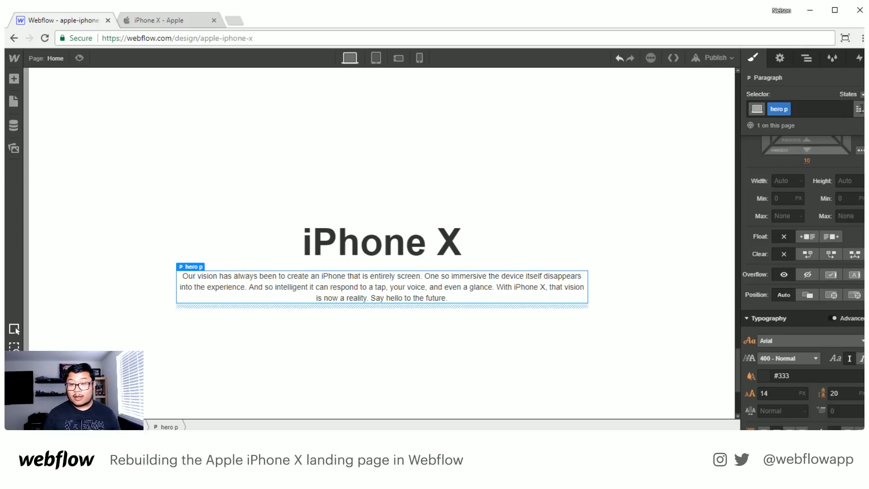
- Set the font of the Body (All Pages) tag to Roboto
{"action": "left_click", "coordinate": [809, 59]}
{"action": "left_click", "coordinate": [775, 95]}
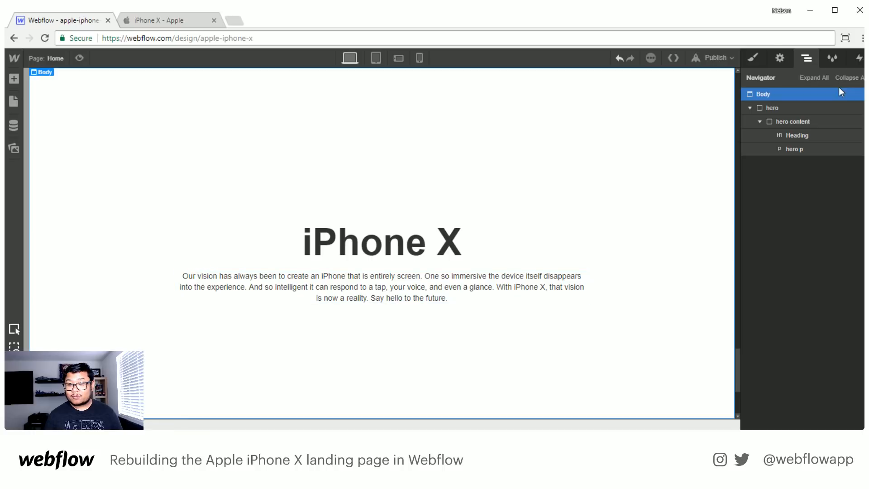
{"action": "left_click", "coordinate": [750, 58]}
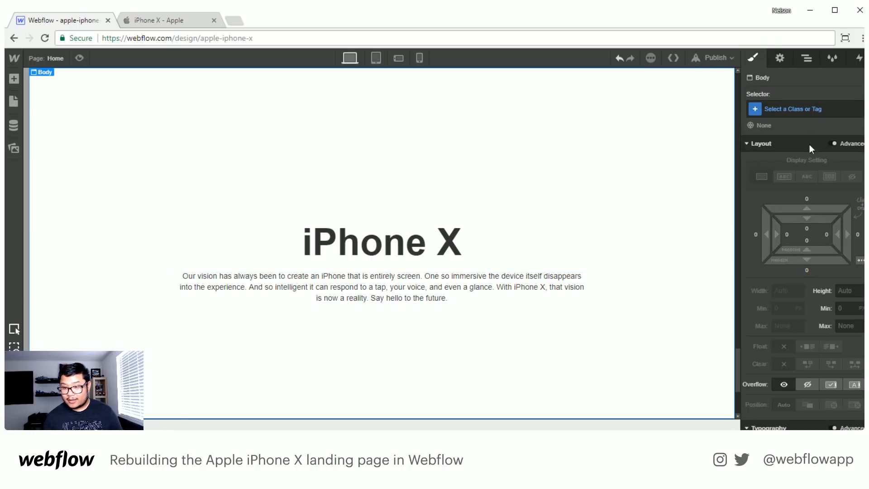
{"action": "left_click", "coordinate": [805, 109]}
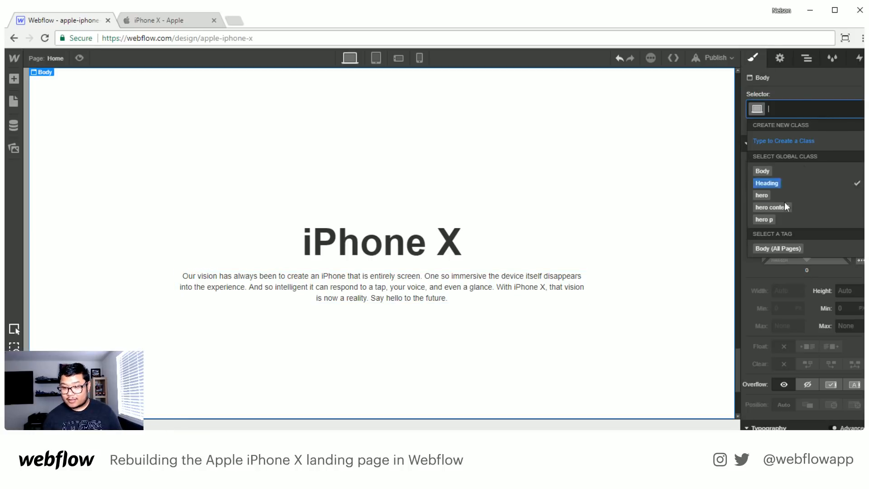
{"action": "left_click", "coordinate": [766, 250]}
{"action": "scroll", "coordinate": [792, 320], "scroll_direction": "down", "scroll_amount": 5}
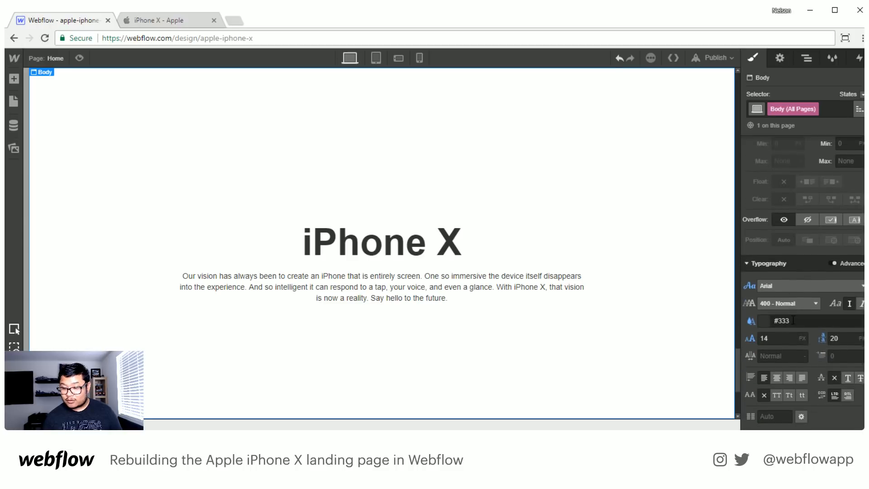
{"action": "left_click", "coordinate": [775, 286]}
{"action": "scroll", "coordinate": [819, 330], "scroll_direction": "down", "scroll_amount": 10}
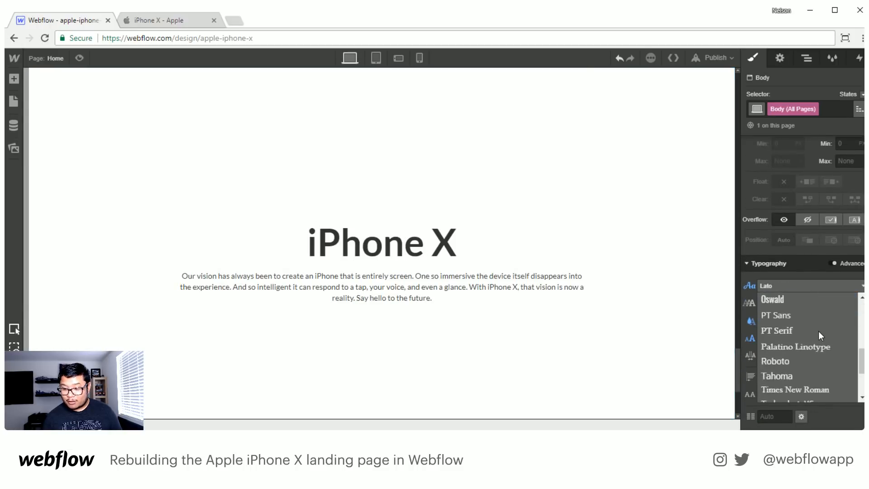
{"action": "scroll", "coordinate": [795, 331], "scroll_direction": "up", "scroll_amount": 2}
{"action": "left_click", "coordinate": [788, 342]}
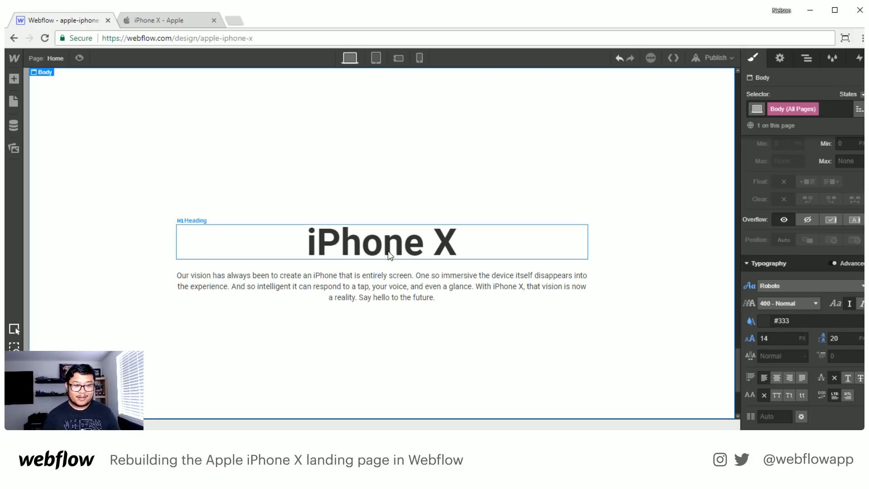
- Set the hero paragraph's font weight to 700 - Bold
{"action": "left_click", "coordinate": [379, 288]}
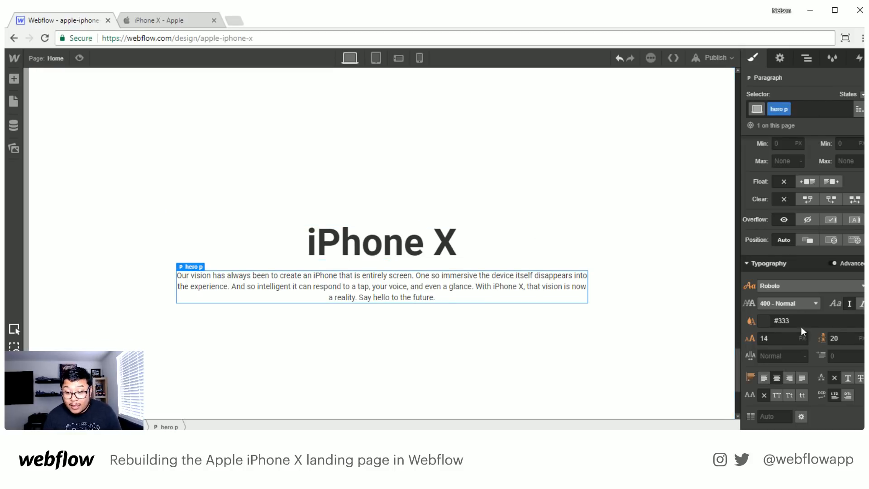
{"action": "left_click", "coordinate": [785, 338]}
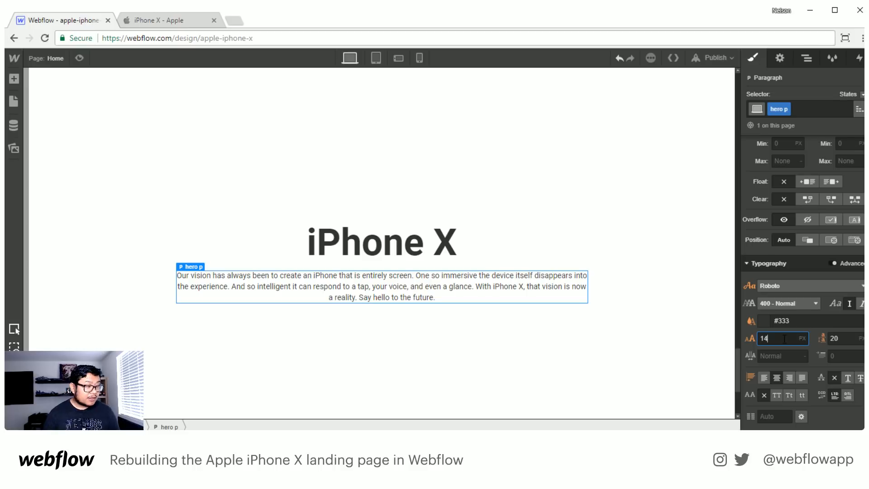
{"action": "left_click", "coordinate": [791, 306]}
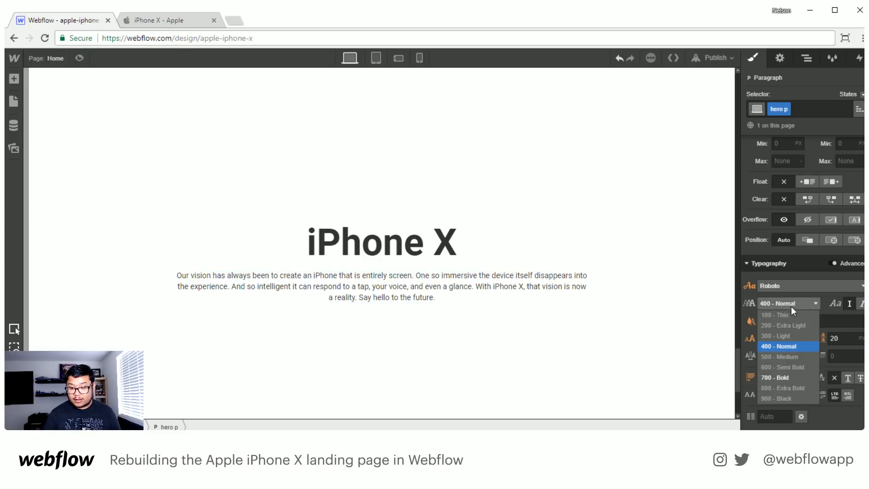
{"action": "left_click", "coordinate": [786, 378]}
- Set the hero paragraph's font size to 24 px and its line height to 30 px
{"action": "left_click", "coordinate": [778, 338]}
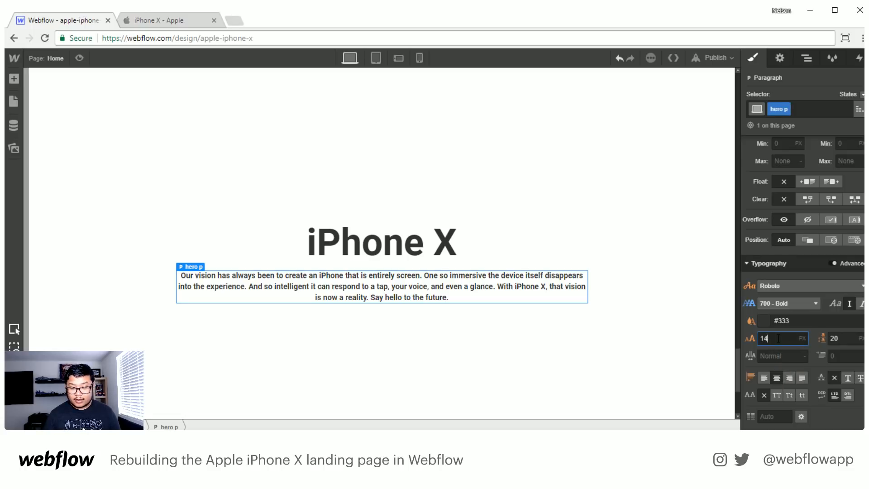
{"action": "key", "text": "BackSpace"}
{"action": "key", "text": "BackSpace"}
{"action": "type", "text": "24"}
{"action": "key", "text": "Tab"}
{"action": "type", "text": "30"}
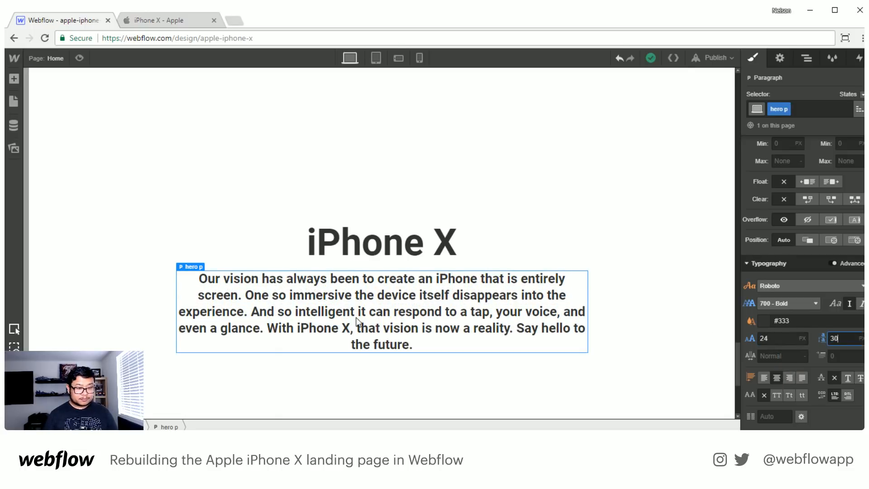
- Increase the hero paragraph's font size to 26 px and its line height to 32 px
{"action": "left_click", "coordinate": [777, 339]}
{"action": "key", "text": "Up"}
{"action": "key", "text": "Up"}
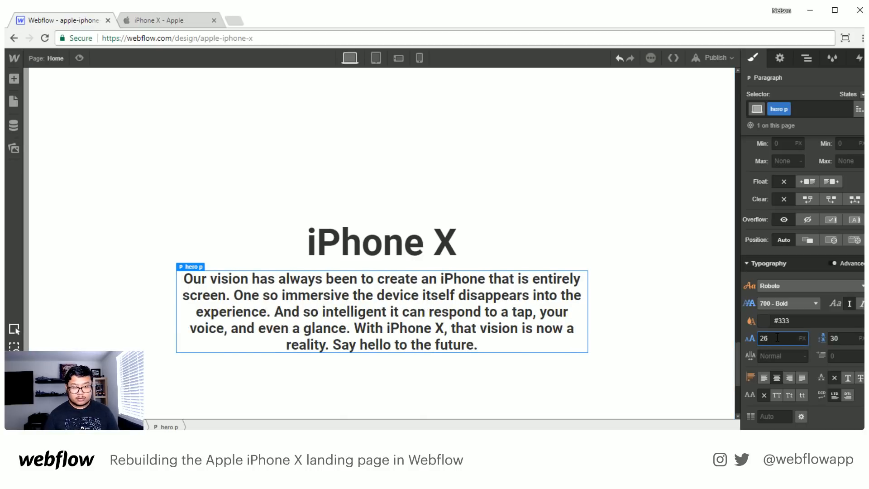
{"action": "key", "text": "Tab"}
{"action": "key", "text": "Up"}
{"action": "key", "text": "Up"}
{"action": "key", "text": "Up"}
{"action": "key", "text": "Down"}
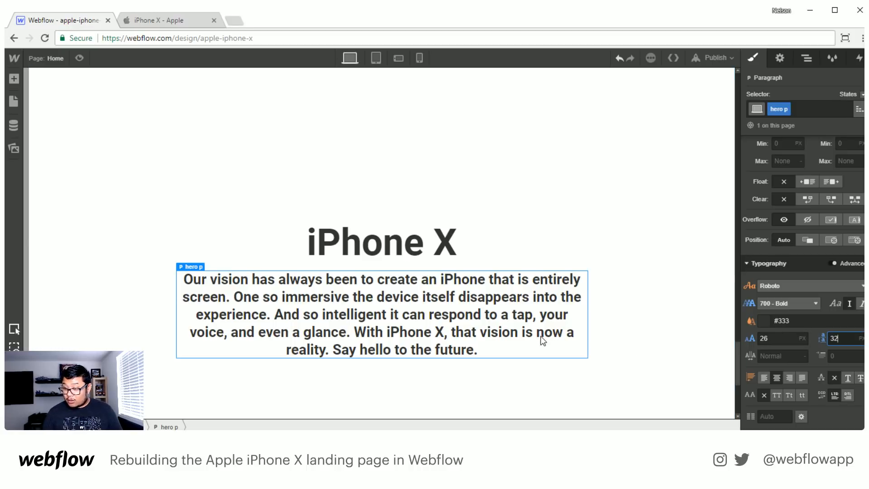
{"action": "left_click", "coordinate": [427, 346]}
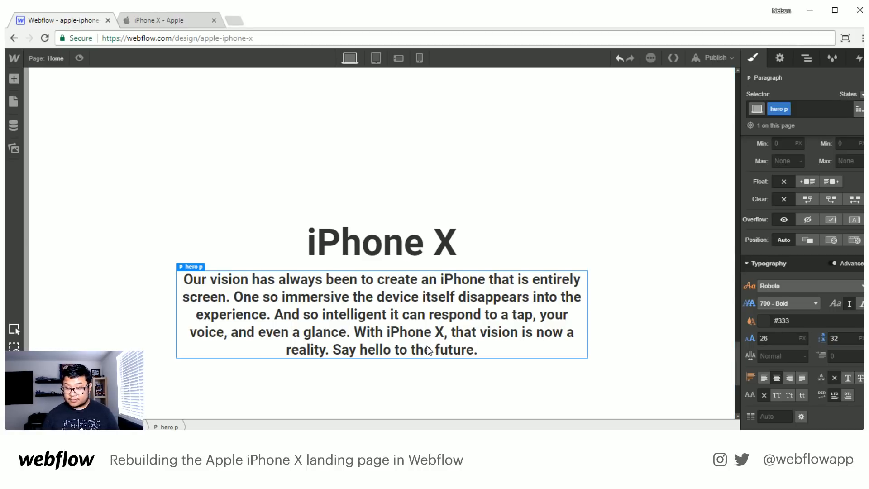
- Set the hero paragraph's bottom margin to 25 px
{"action": "scroll", "coordinate": [428, 346], "scroll_direction": "down", "scroll_amount": 2}
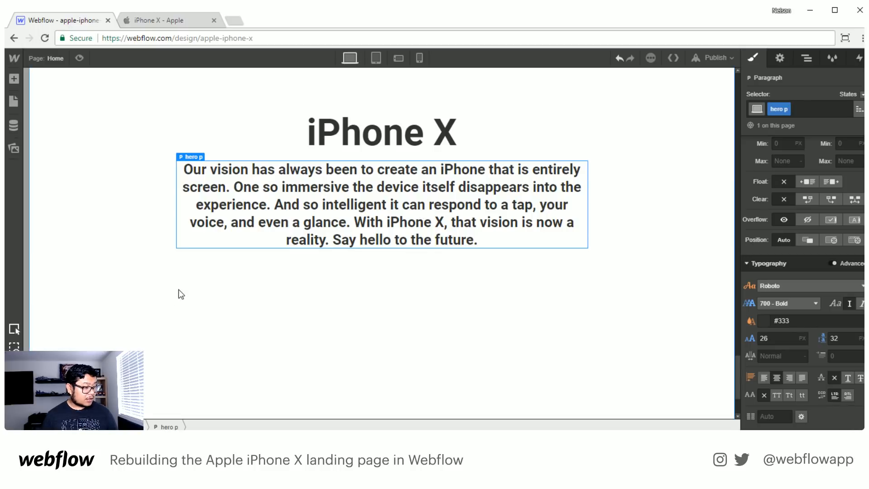
{"action": "scroll", "coordinate": [789, 227], "scroll_direction": "up", "scroll_amount": 3}
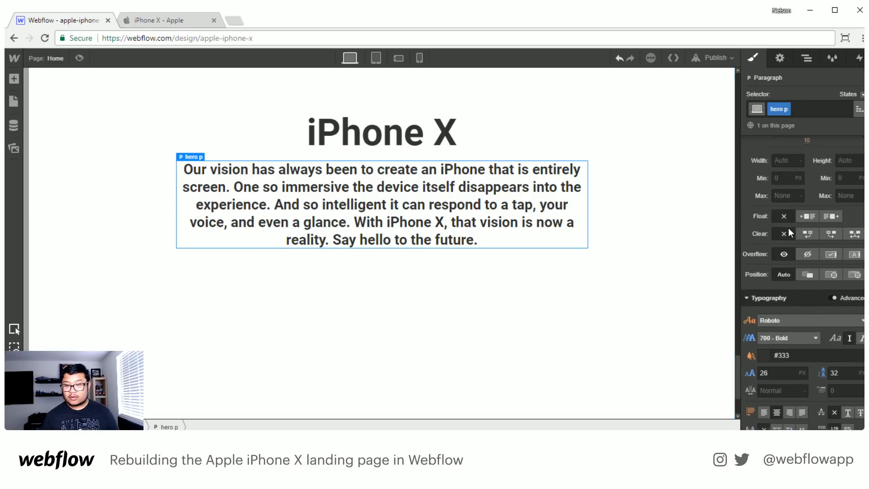
{"action": "left_click", "coordinate": [805, 272]}
{"action": "type", "text": "25"}
{"action": "key", "text": "Return"}
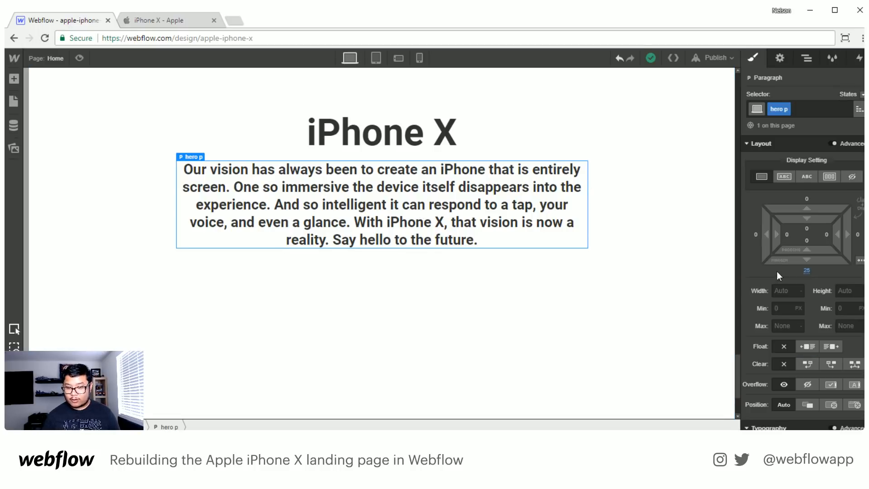
- Add a text block below the hero paragraph and copy the pre-order and availability line from the Apple page
{"action": "key", "text": "a"}
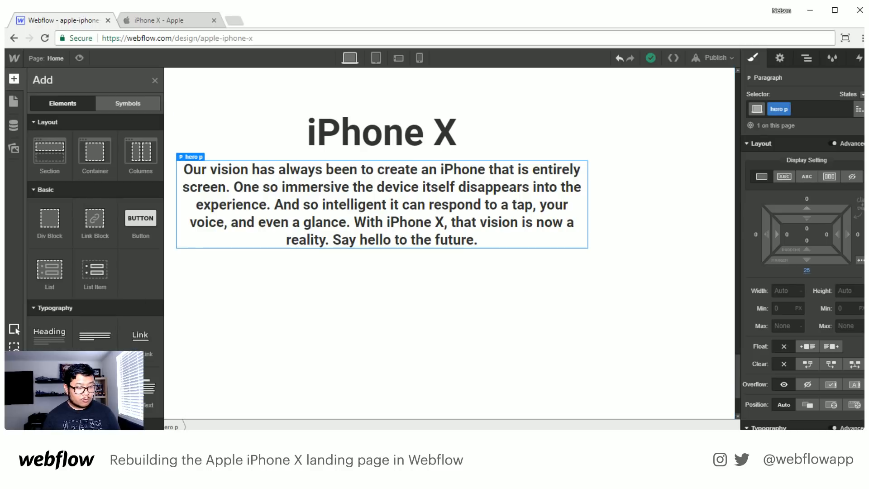
{"action": "left_click", "coordinate": [140, 388]}
{"action": "left_click", "coordinate": [199, 19]}
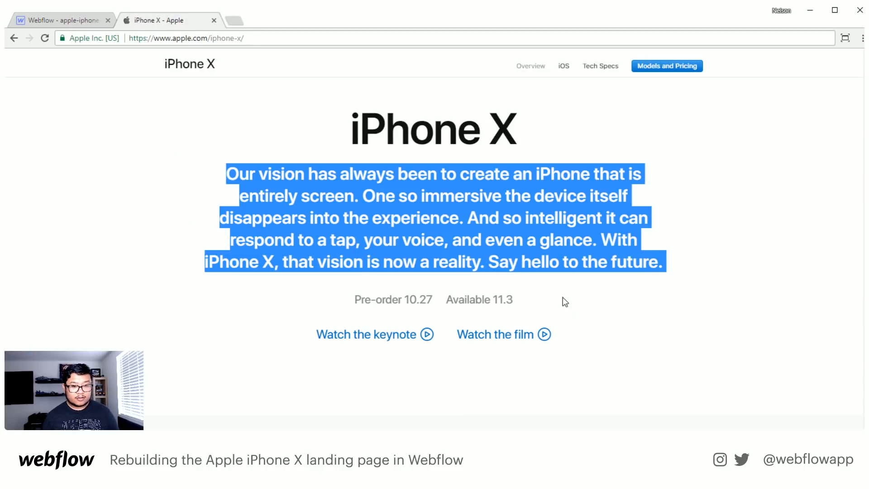
{"action": "left_click_drag", "start_coordinate": [562, 299], "coordinate": [318, 301]}
{"action": "key", "text": "ctrl+c"}
{"action": "left_click", "coordinate": [66, 19]}
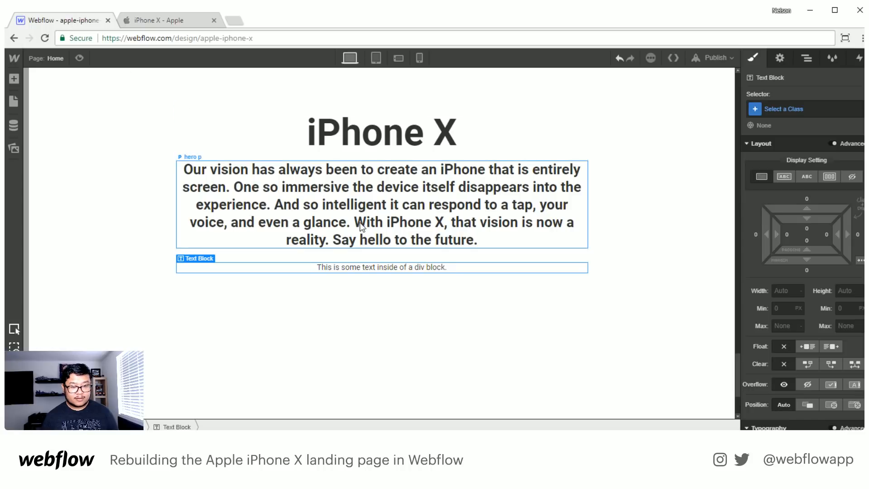
- Replace the new text block's placeholder text with the copied "Pre-order 10.27 Available 11.3"
{"action": "double_click", "coordinate": [368, 267]}
{"action": "left_click", "coordinate": [367, 267]}
{"action": "key", "text": "ctrl+v"}
{"action": "key", "text": "ctrl+a"}
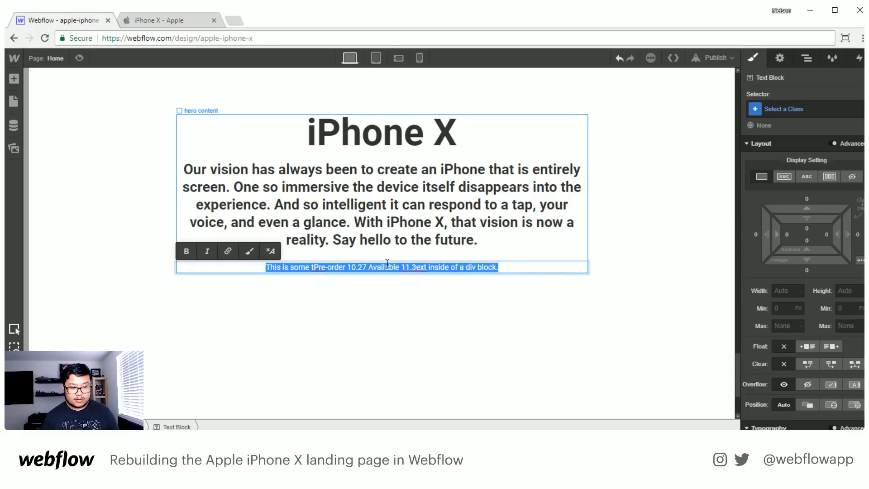
{"action": "key", "text": "ctrl+v"}
{"action": "left_click", "coordinate": [436, 277]}
- Widen the gap between "Pre-order 10.27" and "Available 11.3" with extra spaces
{"action": "double_click", "coordinate": [391, 267]}
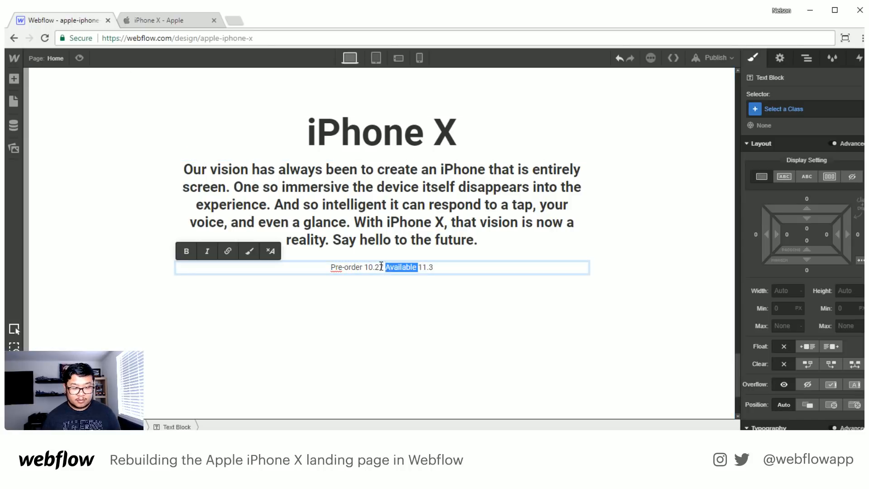
{"action": "key", "text": "Left"}
{"action": "key", "text": "BackSpace"}
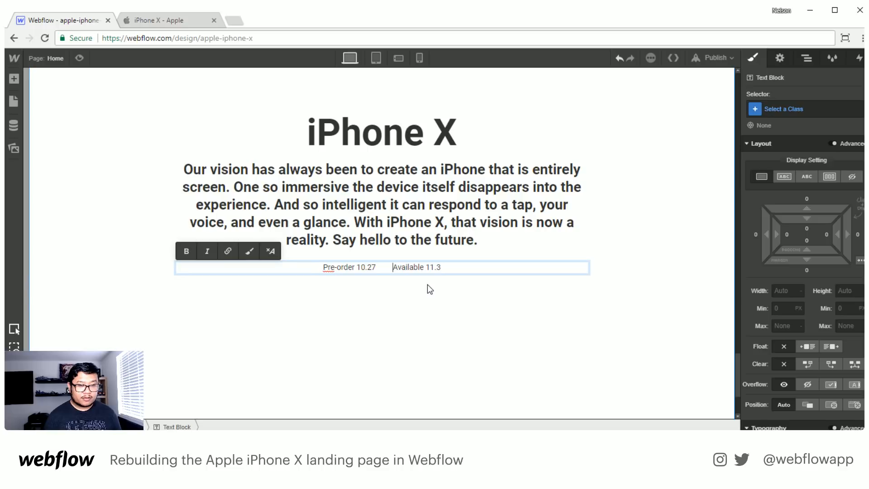
{"action": "key", "text": "BackSpace"}
{"action": "key", "text": "BackSpace"}
{"action": "key", "text": "BackSpace"}
{"action": "key", "text": "Escape"}
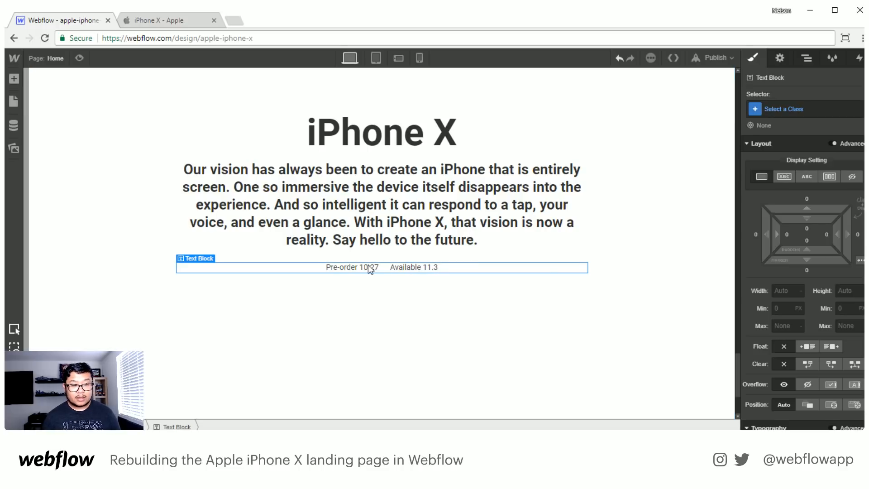
- Give the text block a new class named dates and set its text color to the Text Grey swatch
{"action": "left_click", "coordinate": [798, 111]}
{"action": "type", "text": "dates"}
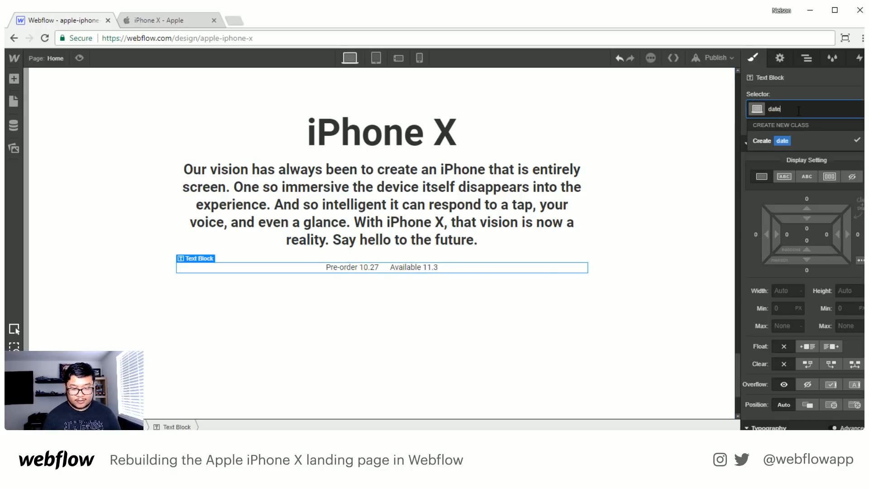
{"action": "key", "text": "Return"}
{"action": "scroll", "coordinate": [813, 321], "scroll_direction": "down", "scroll_amount": 5}
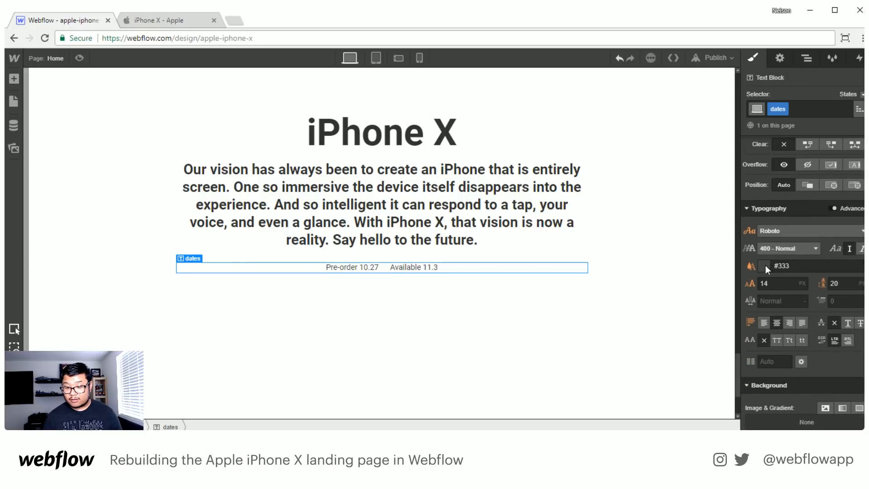
{"action": "left_click", "coordinate": [765, 266]}
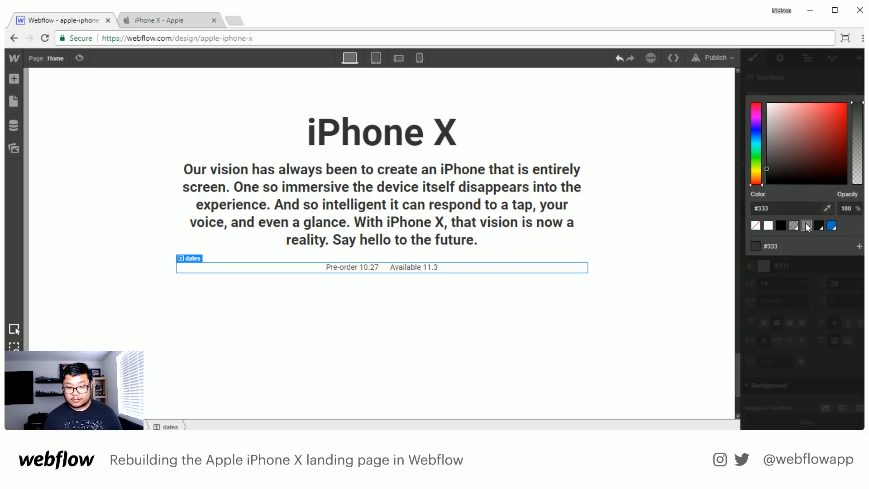
{"action": "left_click", "coordinate": [806, 223]}
{"action": "left_click", "coordinate": [822, 306]}
- Set the dates text block's font size to 20 px and its line height to 26 px
{"action": "left_click", "coordinate": [785, 285]}
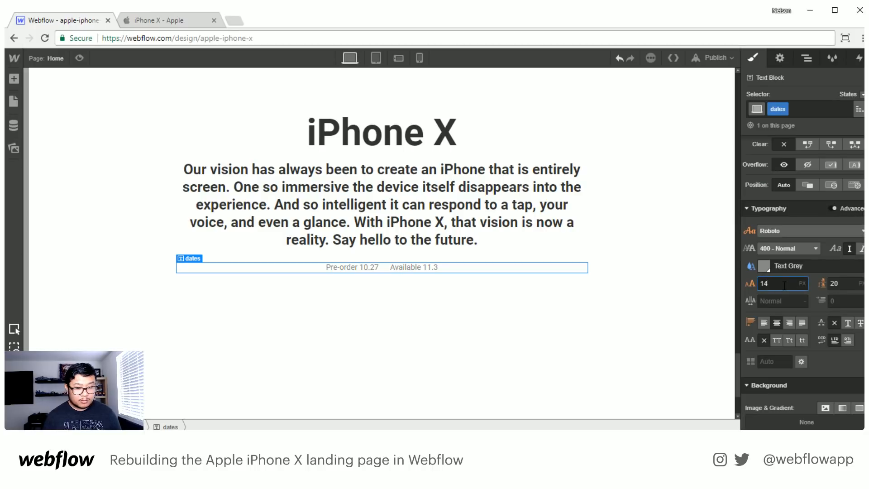
{"action": "key", "text": "BackSpace"}
{"action": "key", "text": "BackSpace"}
{"action": "type", "text": "24"}
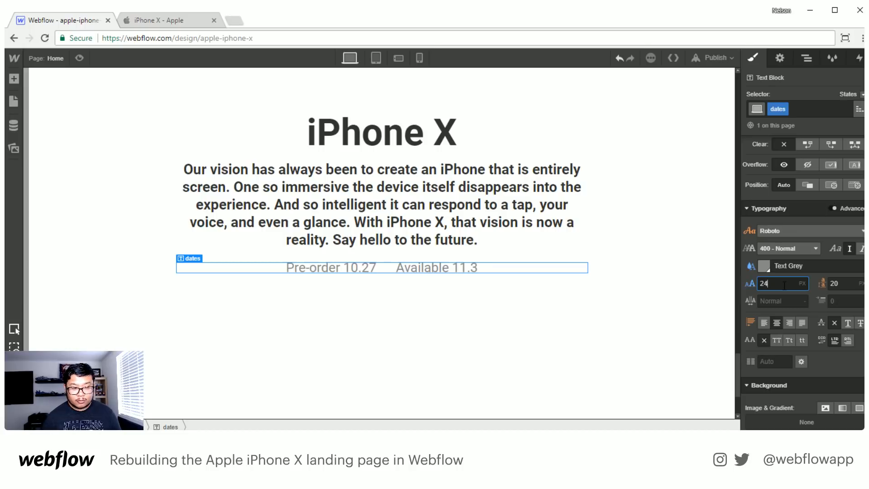
{"action": "key", "text": "Down"}
{"action": "key", "text": "Down"}
{"action": "key", "text": "Down"}
{"action": "key", "text": "Down"}
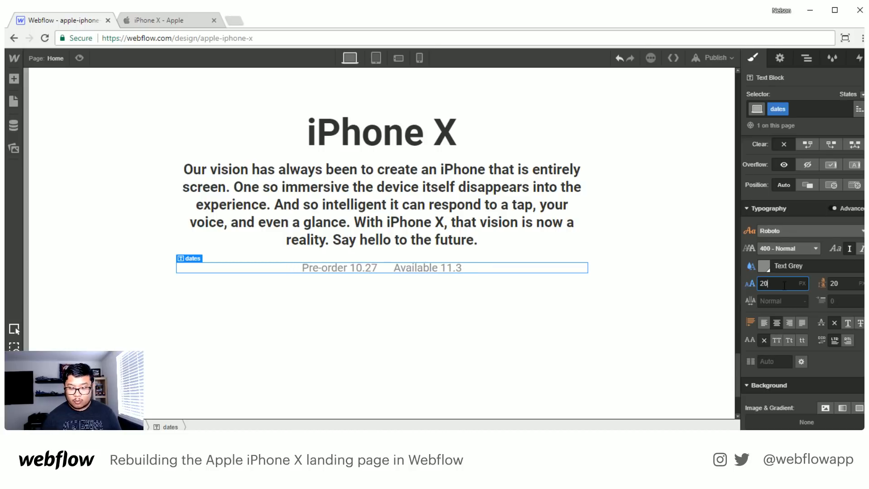
{"action": "key", "text": "Tab"}
{"action": "type", "text": "26"}
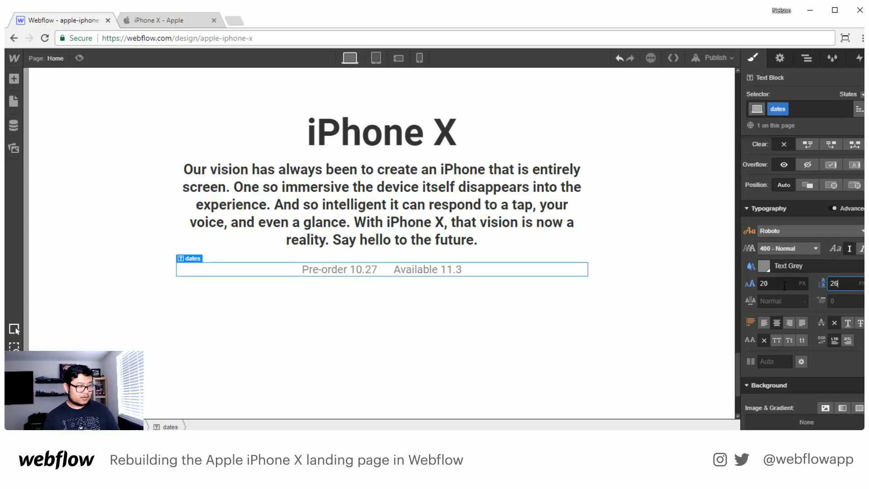
- Add another text block below the dates line
{"action": "left_click", "coordinate": [414, 274]}
{"action": "key", "text": "a"}
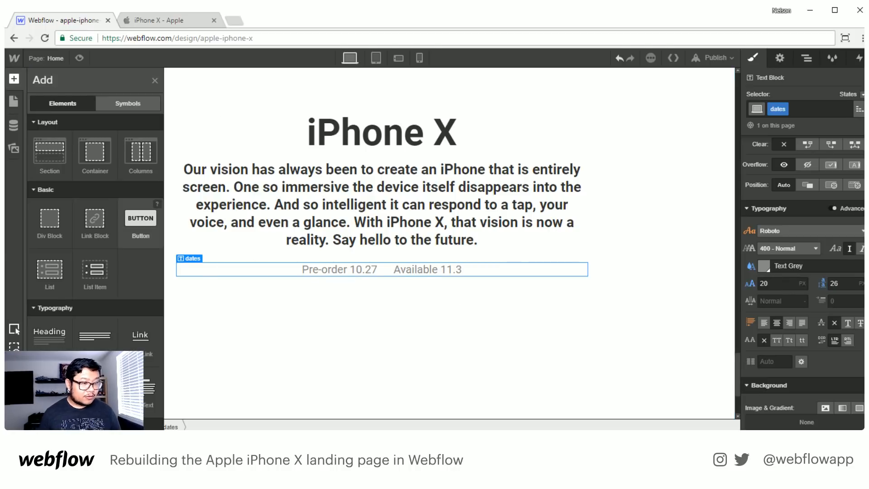
{"action": "left_click", "coordinate": [50, 390]}
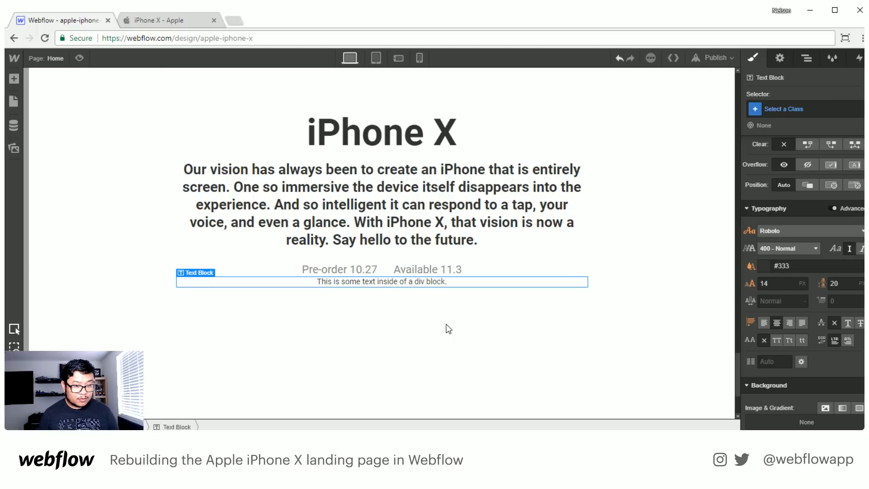
- Set the dates text block's bottom margin to 25 px
{"action": "left_click", "coordinate": [439, 269]}
{"action": "scroll", "coordinate": [819, 226], "scroll_direction": "up", "scroll_amount": 5}
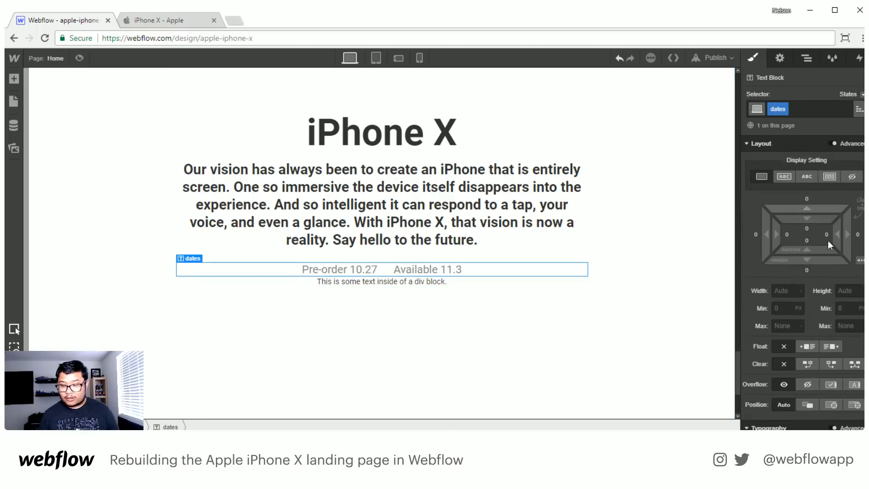
{"action": "left_click", "coordinate": [806, 270]}
{"action": "type", "text": "25"}
{"action": "key", "text": "Return"}
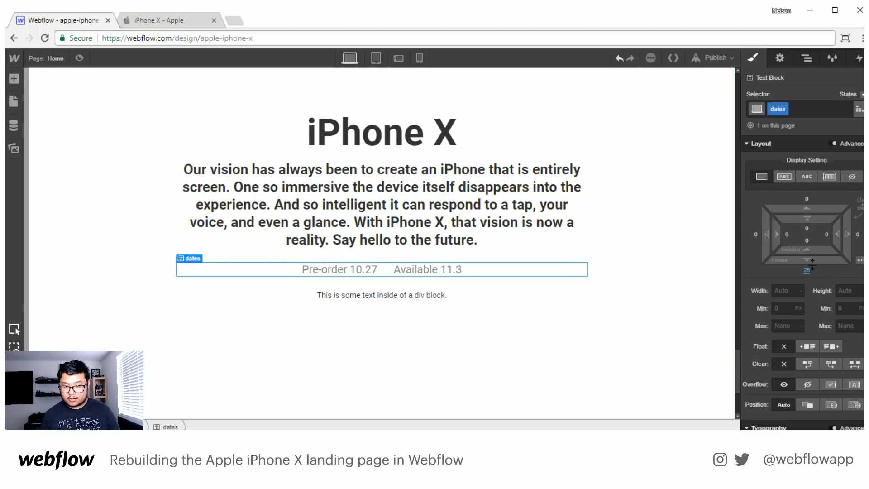
- Change the text of the block below the dates to "Watch the keynote" and delete that block
{"action": "double_click", "coordinate": [411, 296]}
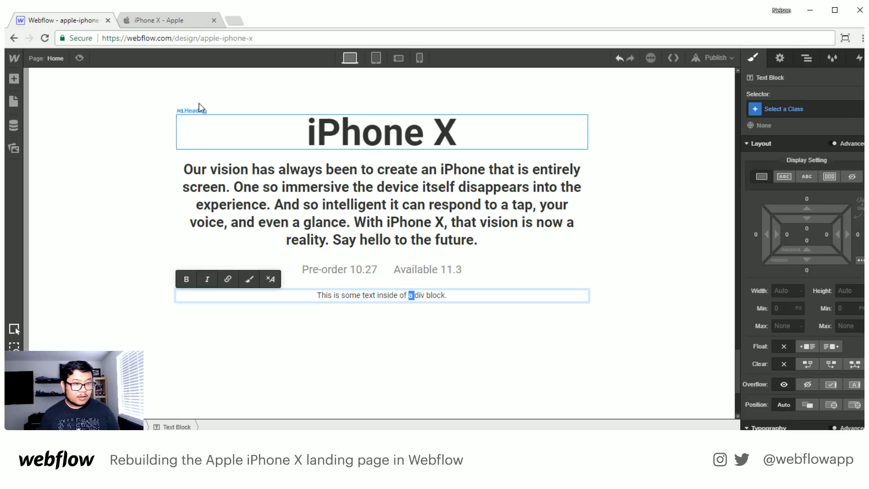
{"action": "key", "text": "ctrl+a"}
{"action": "type", "text": "Watch "}
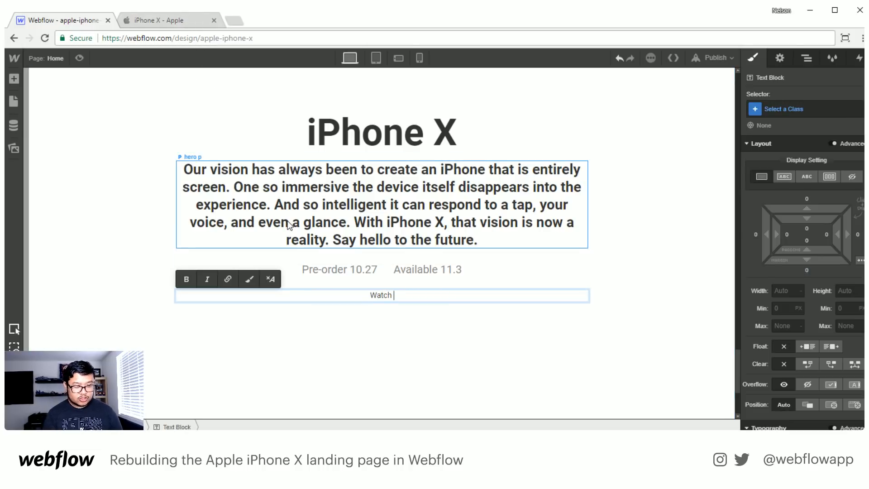
{"action": "type", "text": "the key"}
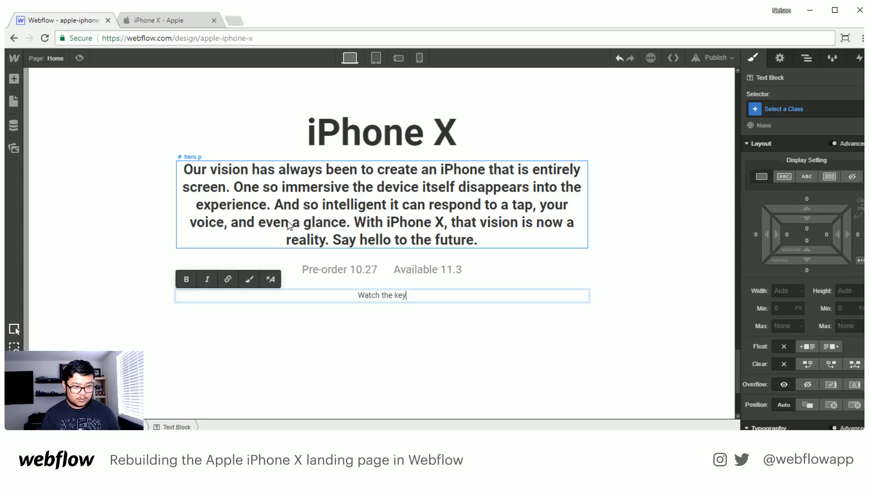
{"action": "type", "text": "note"}
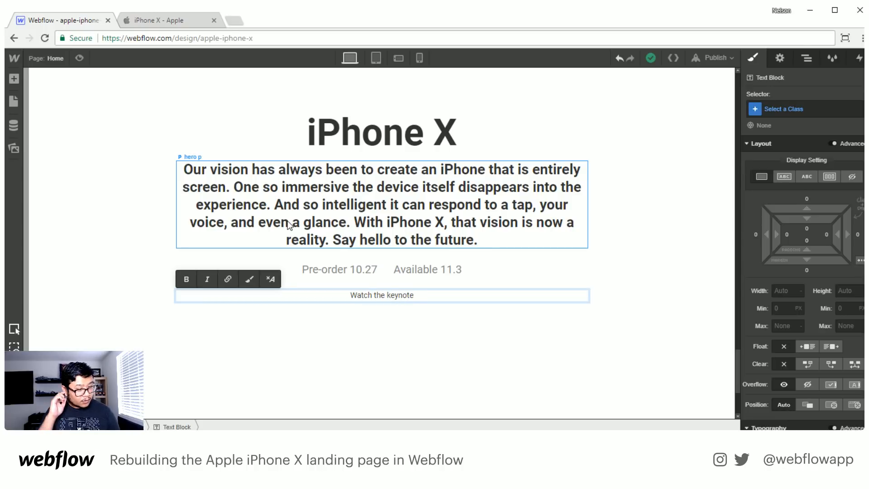
{"action": "key", "text": "Escape"}
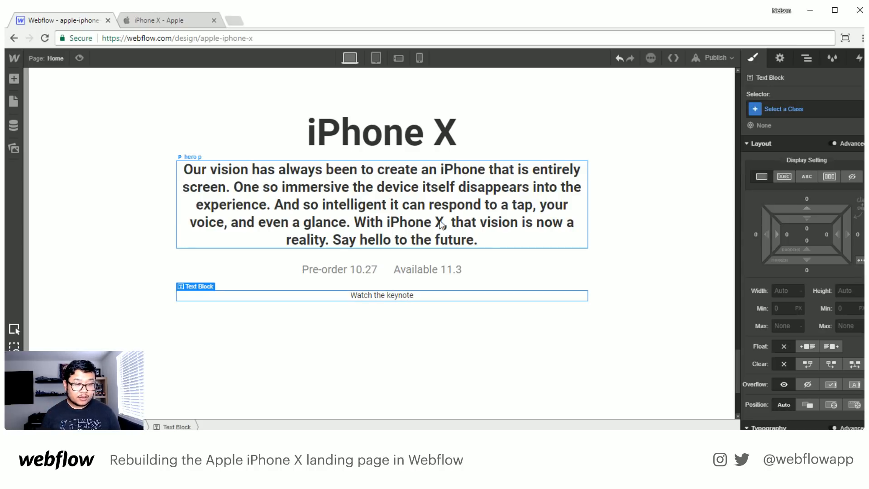
{"action": "key", "text": "Delete"}
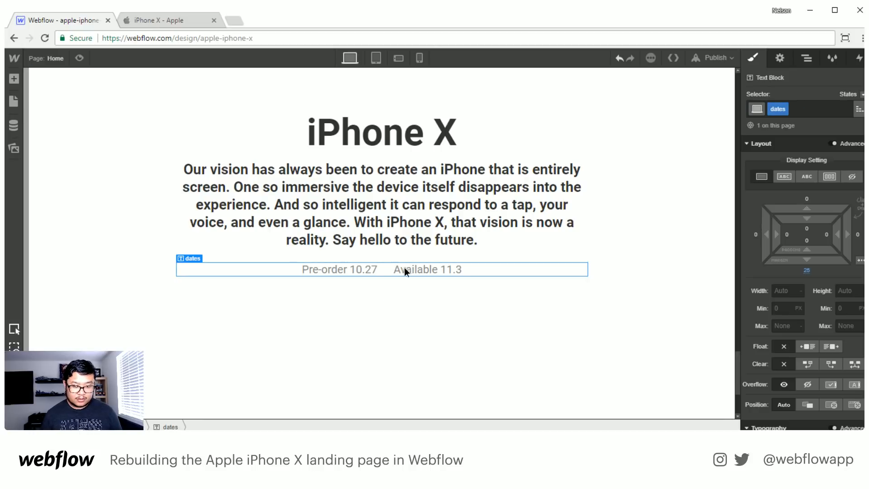
- Add a text link below the dates line and change its text to "Watch the keynote"
{"action": "key", "text": "a"}
{"action": "left_click_drag", "start_coordinate": [140, 335], "coordinate": [391, 298]}
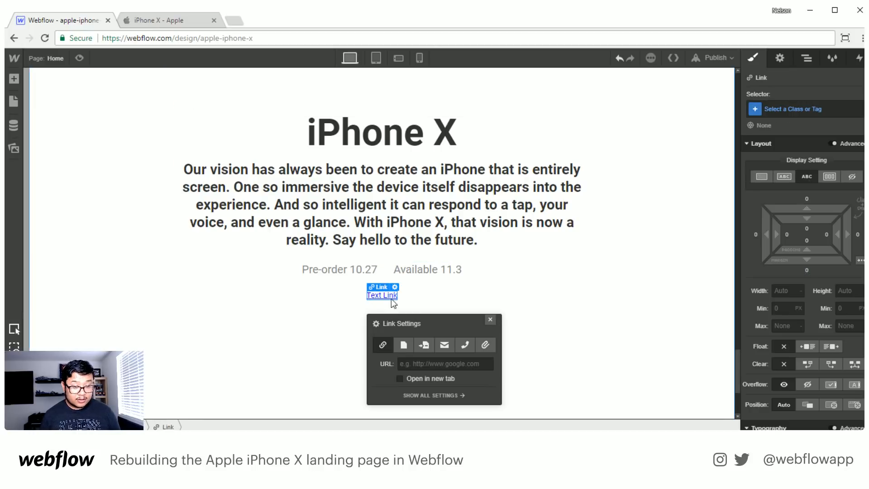
{"action": "double_click", "coordinate": [378, 294]}
{"action": "type", "text": "Watch the "}
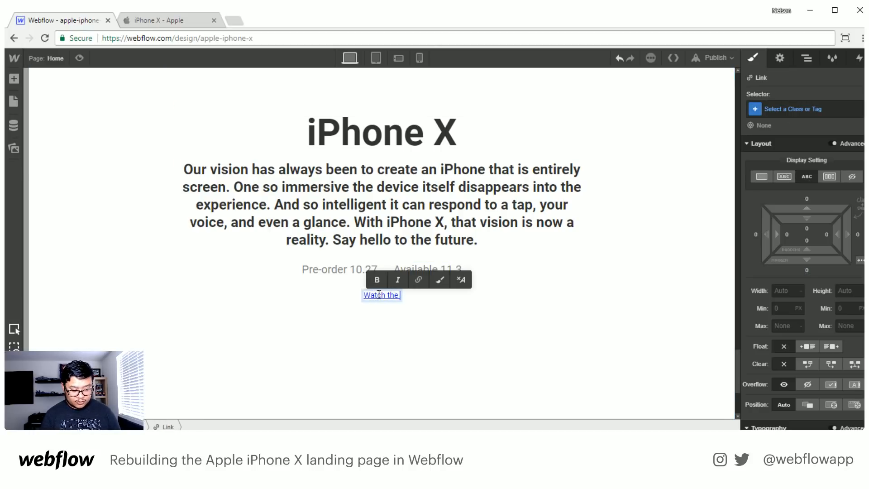
{"action": "type", "text": "keynote"}
{"action": "key", "text": "Escape"}
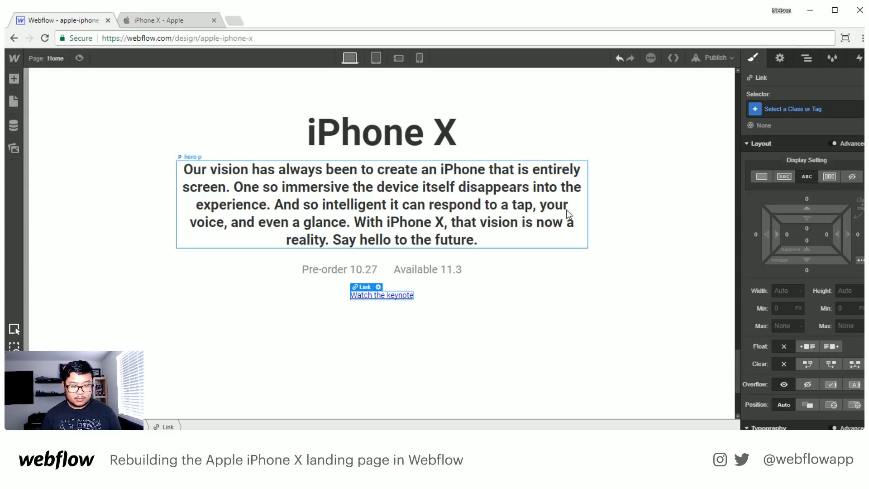
- Give the "Watch the keynote" link a new class named inline link and set its display to inline-block
{"action": "left_click", "coordinate": [799, 110]}
{"action": "type", "text": "inline"}
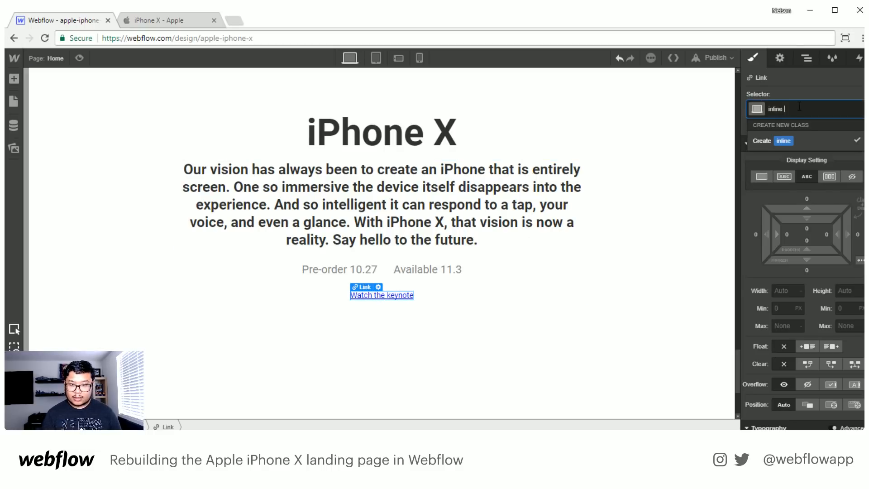
{"action": "type", "text": " link"}
{"action": "key", "text": "Return"}
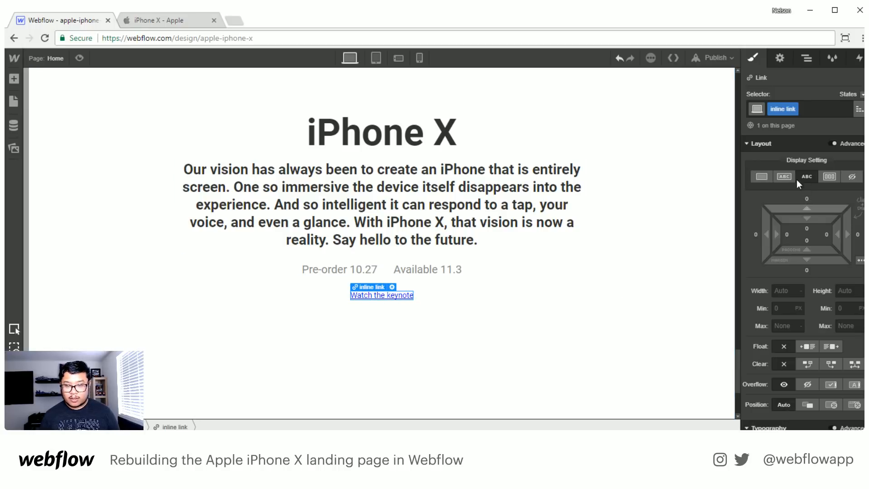
{"action": "left_click", "coordinate": [784, 176]}
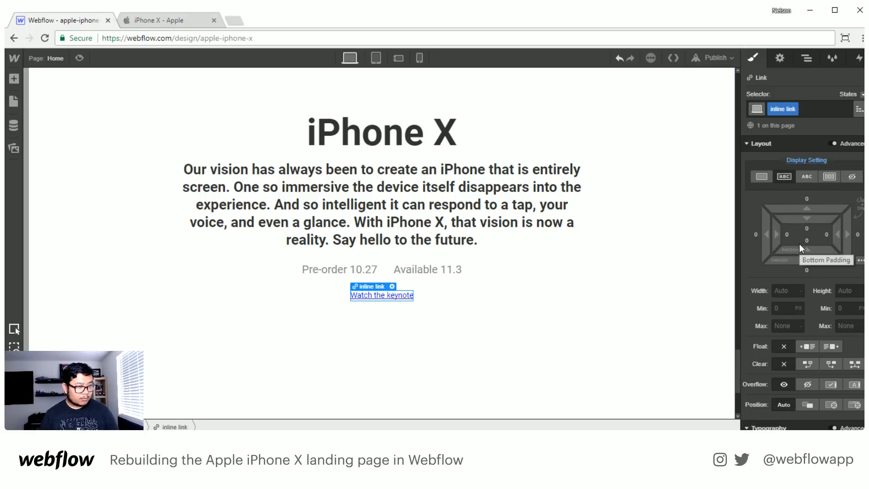
- Remove the link's underline and set its text color to the Steel Blue swatch
{"action": "scroll", "coordinate": [799, 244], "scroll_direction": "down", "scroll_amount": 5}
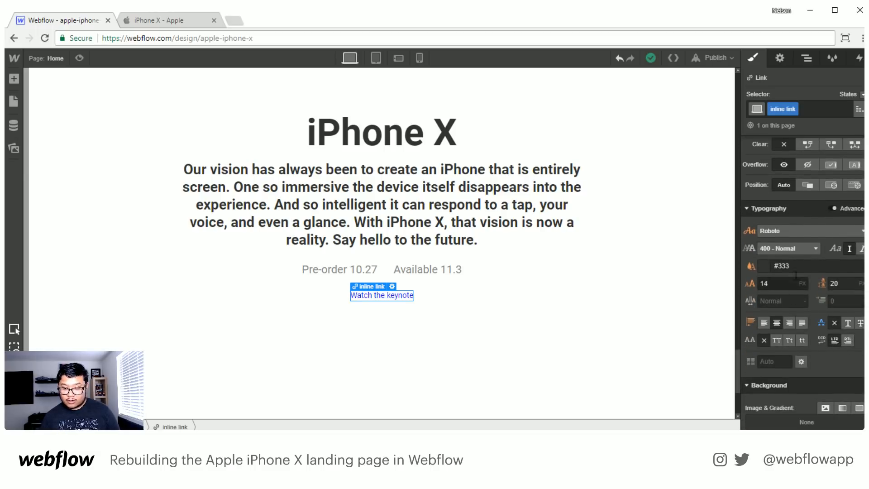
{"action": "left_click", "coordinate": [770, 268]}
{"action": "left_click", "coordinate": [831, 226]}
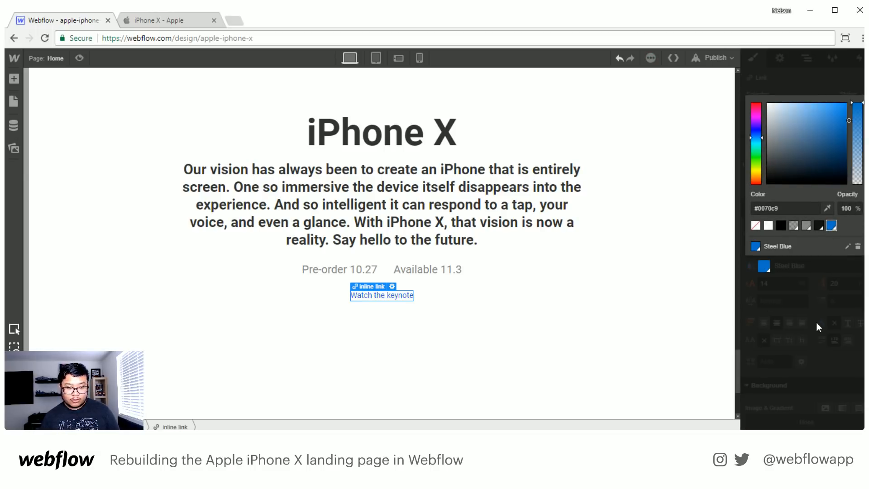
- Set the "Watch the keynote" link's font size to 22 px and its line height to 28 px
{"action": "left_click", "coordinate": [816, 320]}
{"action": "left_click", "coordinate": [774, 283]}
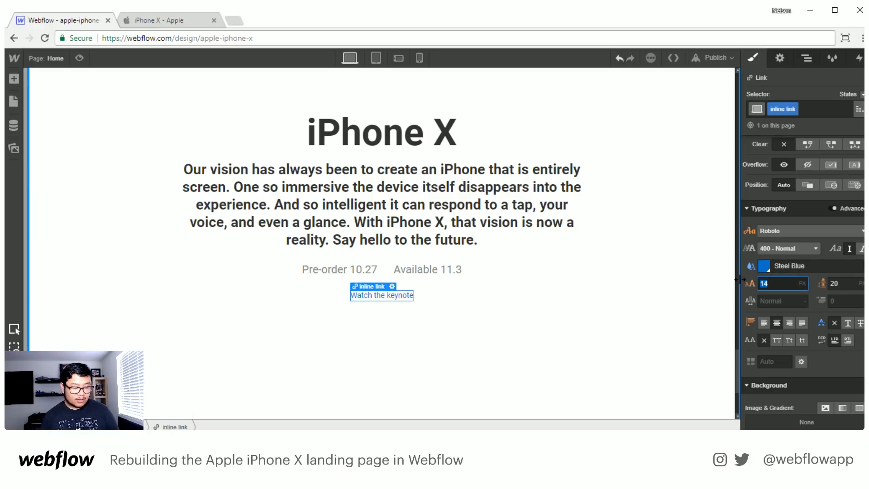
{"action": "type", "text": "22"}
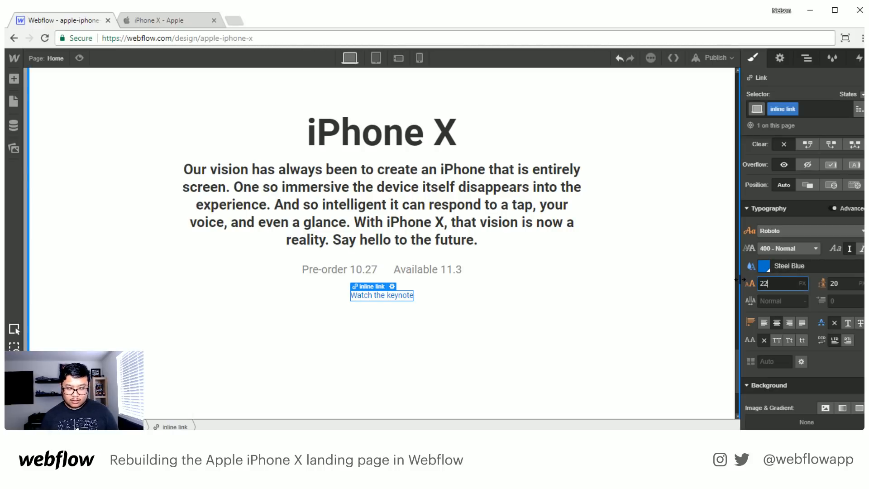
{"action": "key", "text": "Tab"}
{"action": "type", "text": "28"}
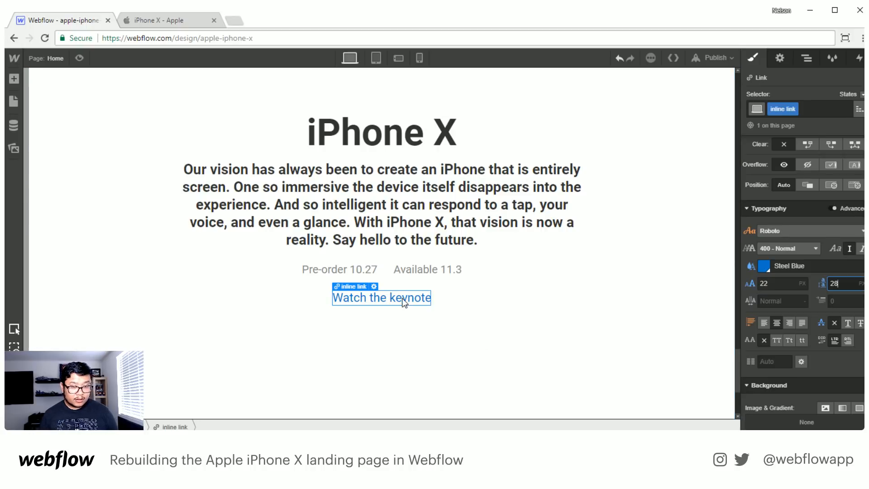
- Give the "Watch the keynote" link left and right margins of 15 px each
{"action": "scroll", "coordinate": [767, 226], "scroll_direction": "up", "scroll_amount": 4}
{"action": "scroll", "coordinate": [849, 221], "scroll_direction": "up", "scroll_amount": 1}
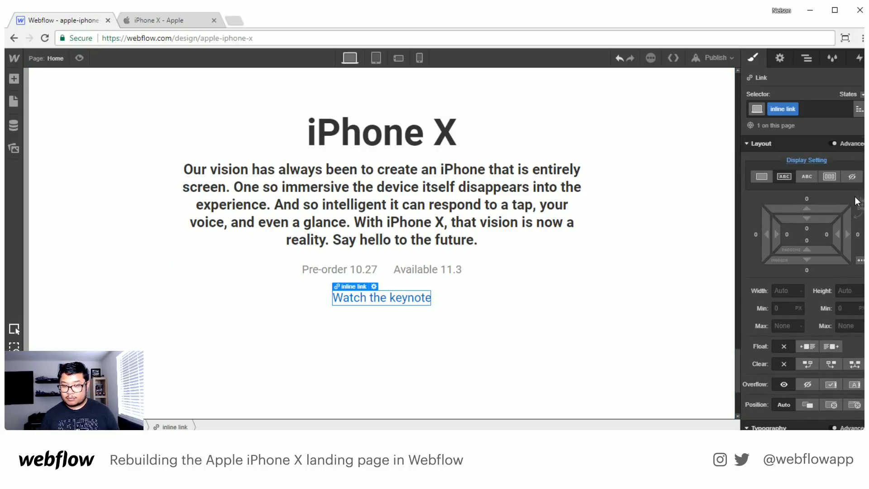
{"action": "left_click_drag", "start_coordinate": [857, 240], "coordinate": [857, 230]}
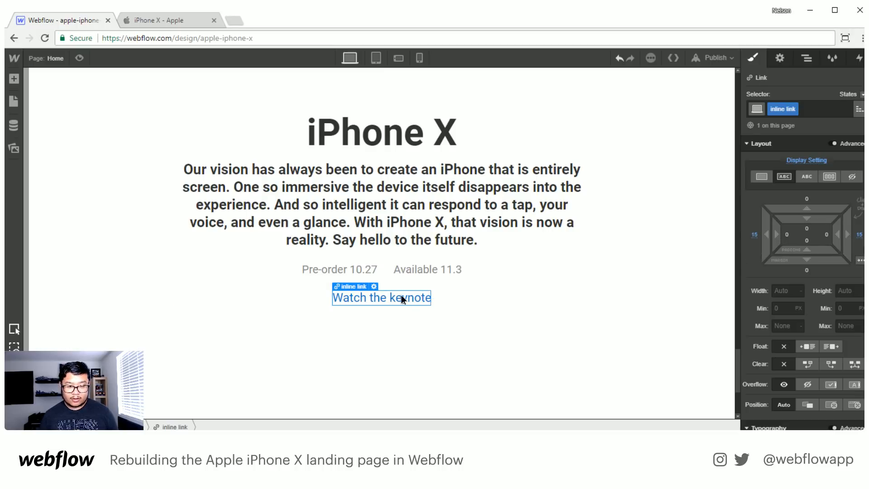
- Duplicate the "Watch the keynote" link beside the original and change the copy's text to "Watch the film"
{"action": "key", "text": "ctrl+c"}
{"action": "key", "text": "ctrl+v"}
{"action": "left_click", "coordinate": [461, 298]}
{"action": "double_click", "coordinate": [460, 298]}
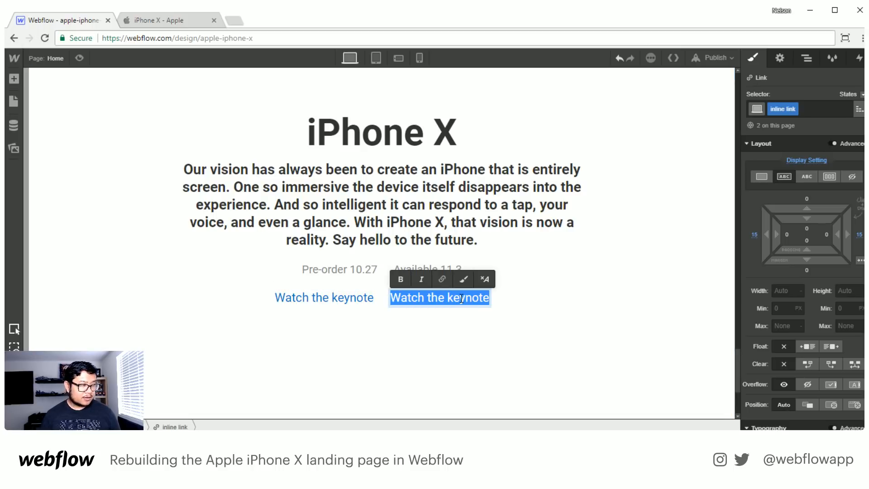
{"action": "double_click", "coordinate": [460, 298]}
{"action": "type", "text": "film"}
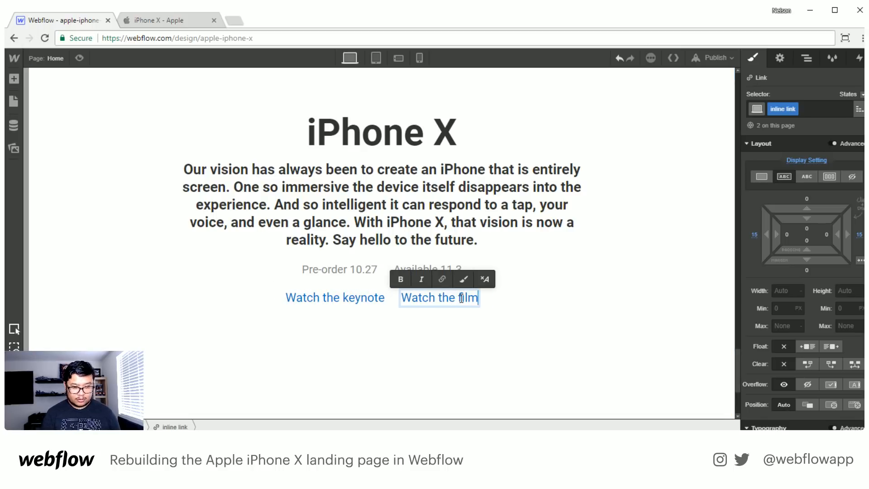
{"action": "left_click", "coordinate": [602, 354]}
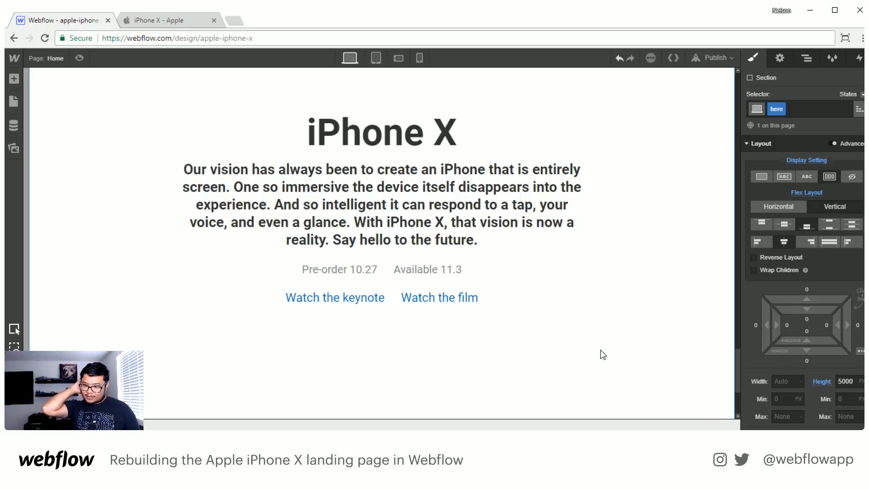
{"action": "scroll", "coordinate": [603, 354], "scroll_direction": "up", "scroll_amount": 15}
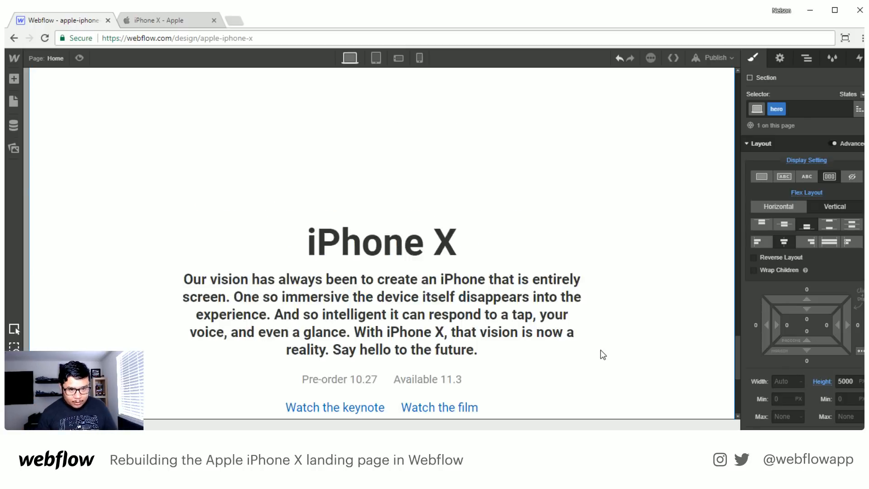
{"action": "scroll", "coordinate": [593, 317], "scroll_direction": "up", "scroll_amount": 3}
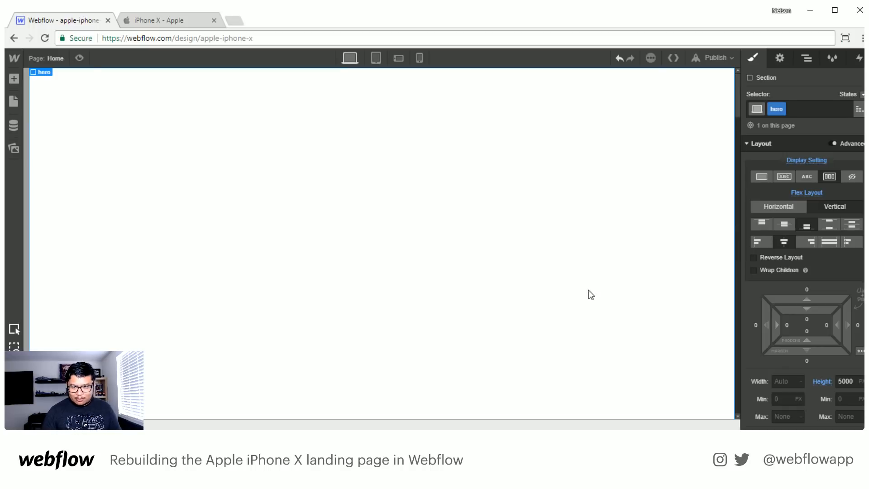
{"action": "left_click", "coordinate": [162, 21]}
{"action": "scroll", "coordinate": [442, 197], "scroll_direction": "up", "scroll_amount": 5}
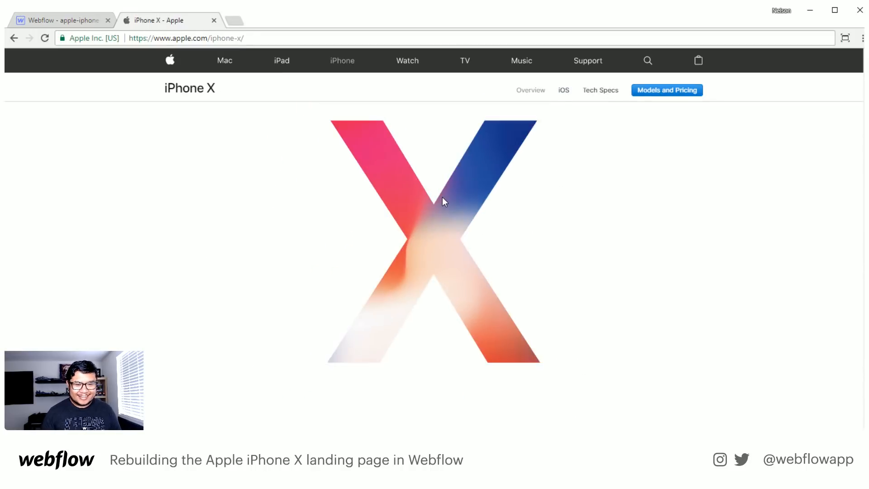
{"action": "left_click", "coordinate": [63, 13]}
- Add a div block directly inside the body, above the hero section
{"action": "left_click", "coordinate": [807, 59]}
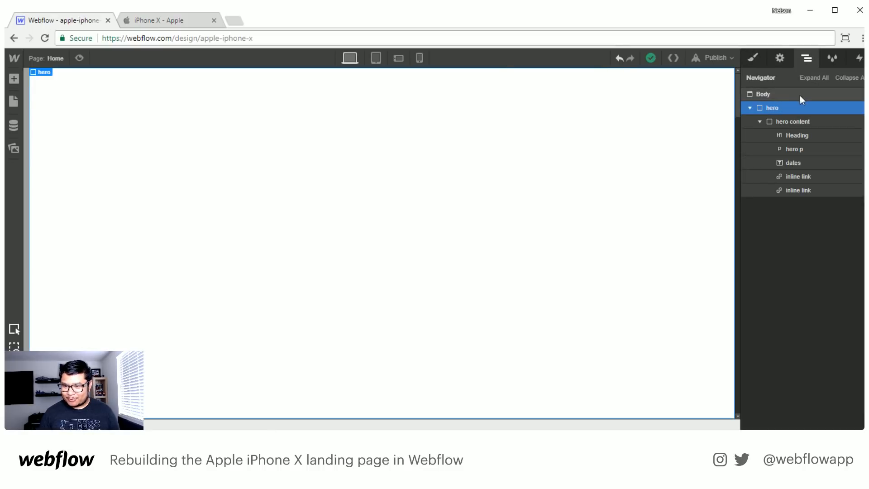
{"action": "left_click", "coordinate": [758, 109]}
{"action": "key", "text": "a"}
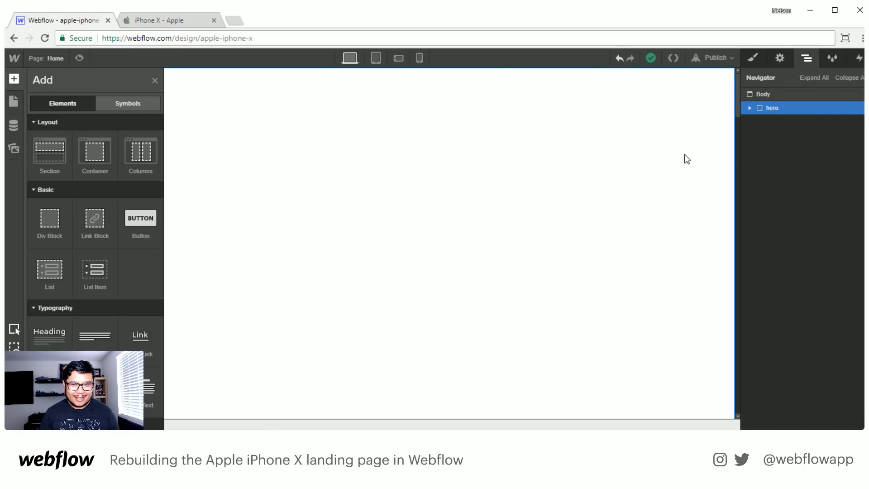
{"action": "left_click_drag", "start_coordinate": [49, 218], "coordinate": [825, 131]}
- Give the new div block above the hero a class named iphone wrapper
{"action": "left_click", "coordinate": [759, 61]}
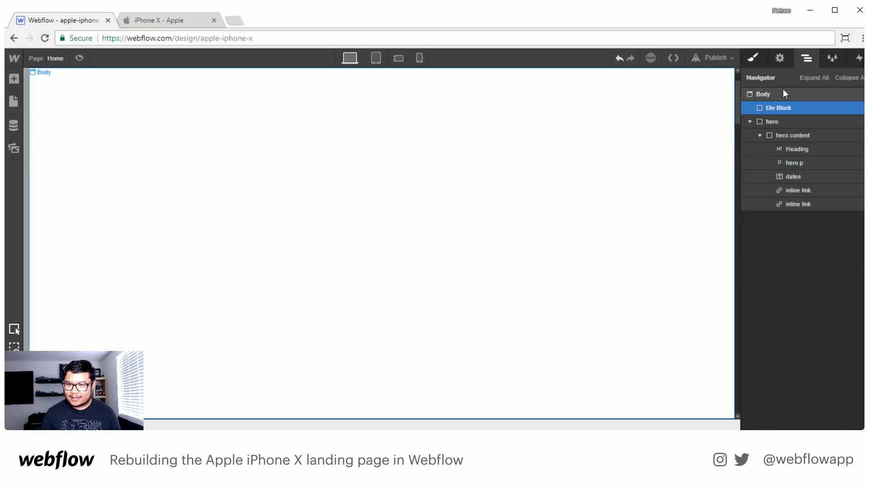
{"action": "left_click", "coordinate": [784, 111]}
{"action": "type", "text": "ip"}
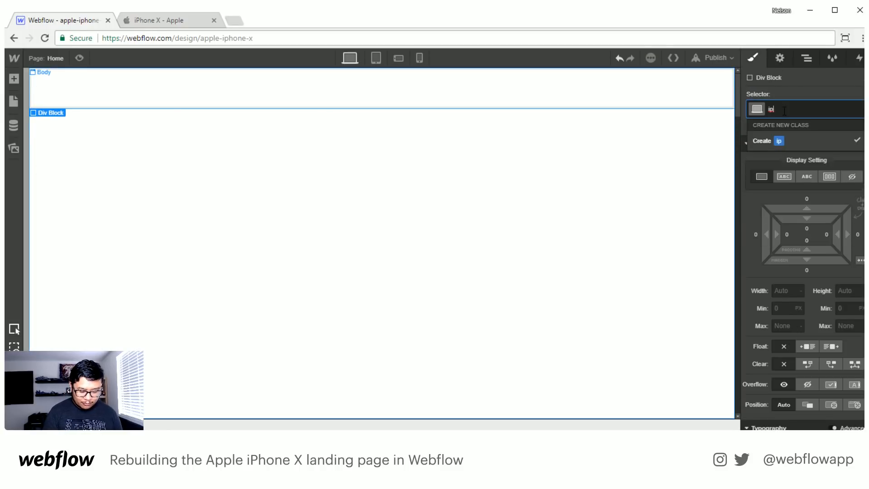
{"action": "type", "text": "hone wrapper"}
{"action": "key", "text": "Return"}
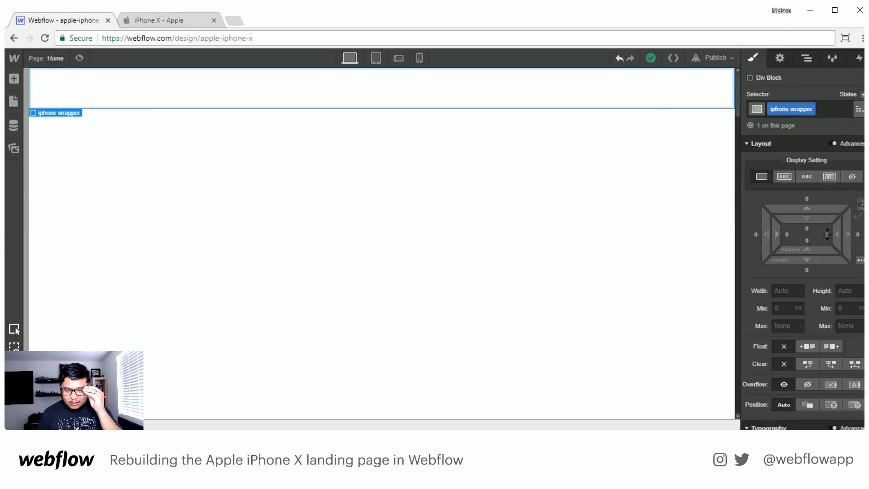
- Set the iphone wrapper to fixed position covering the full viewport, with a z-index of 1
{"action": "left_click", "coordinate": [855, 404]}
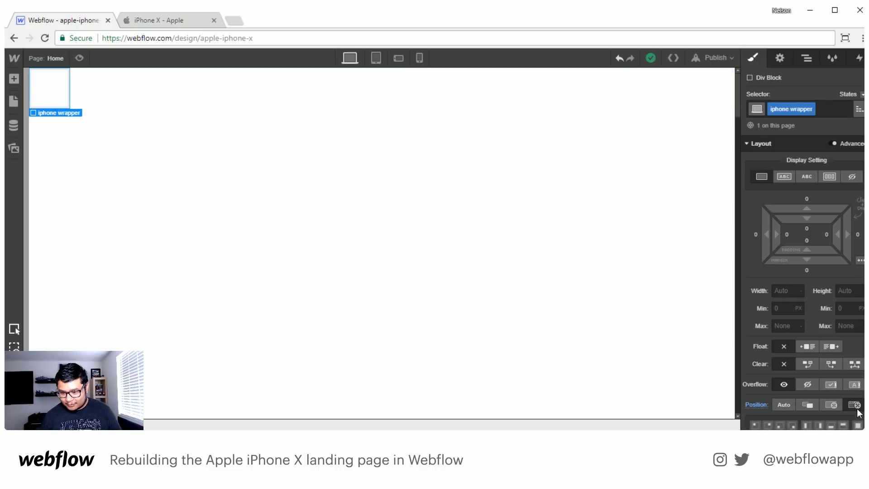
{"action": "scroll", "coordinate": [855, 400], "scroll_direction": "down", "scroll_amount": 1}
{"action": "left_click", "coordinate": [858, 368]}
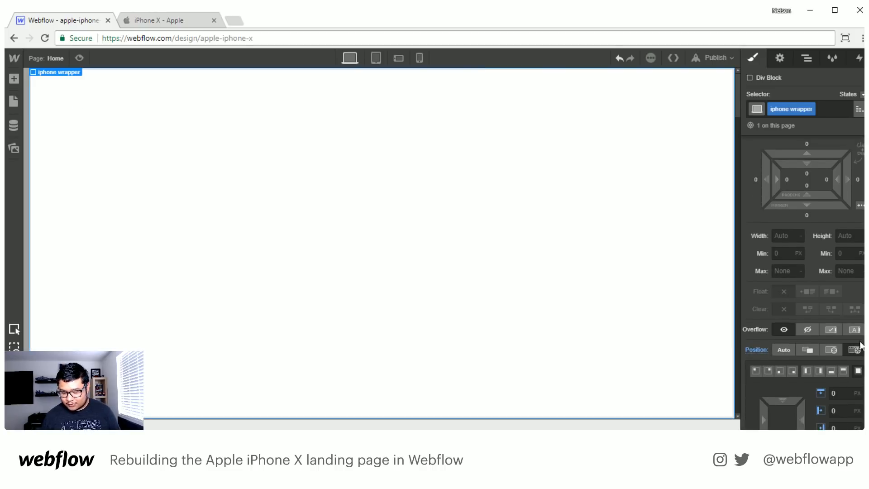
{"action": "scroll", "coordinate": [851, 364], "scroll_direction": "down", "scroll_amount": 1}
{"action": "scroll", "coordinate": [850, 362], "scroll_direction": "down", "scroll_amount": 1}
{"action": "left_click", "coordinate": [842, 417]}
{"action": "type", "text": "1"}
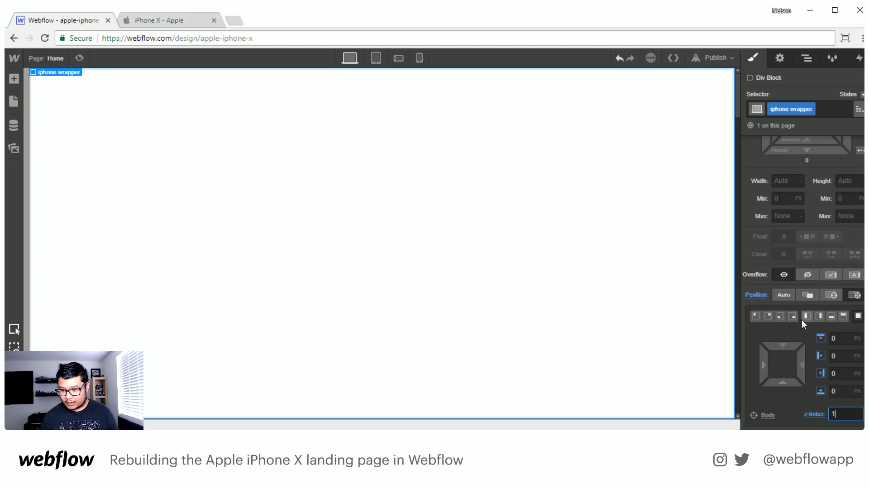
- Set the iphone wrapper's display to horizontal flex with its content justified and aligned to the center
{"action": "scroll", "coordinate": [802, 298], "scroll_direction": "up", "scroll_amount": 5}
{"action": "left_click", "coordinate": [828, 177]}
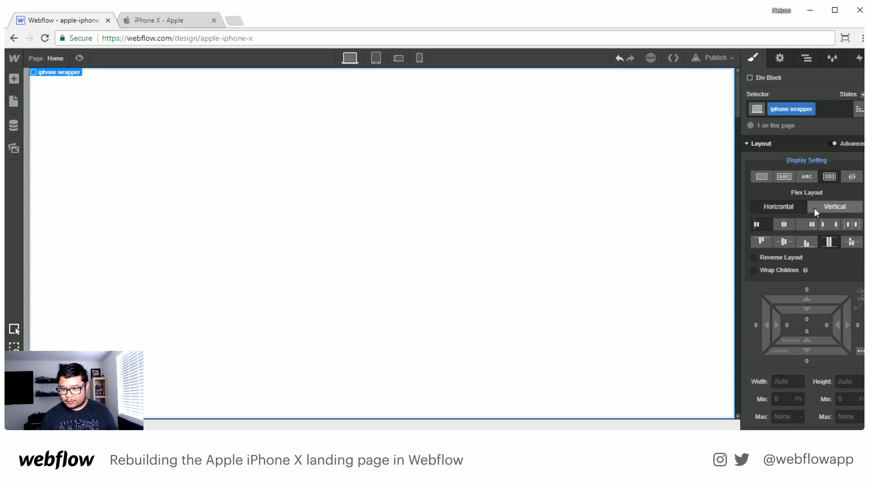
{"action": "left_click", "coordinate": [784, 224]}
{"action": "left_click", "coordinate": [784, 242]}
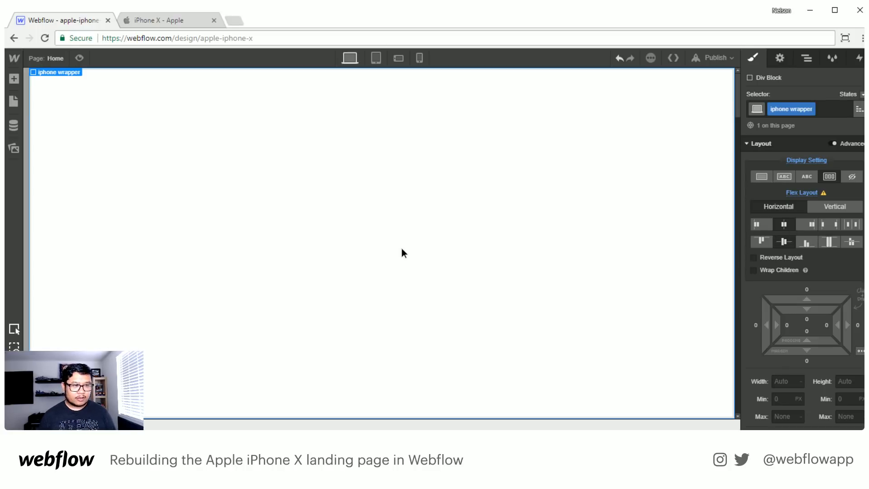
- Add a background video inside the iphone wrapper and upload the large_2x MP4 file from Downloads as its source
{"action": "key", "text": "a"}
{"action": "scroll", "coordinate": [95, 226], "scroll_direction": "down", "scroll_amount": 10}
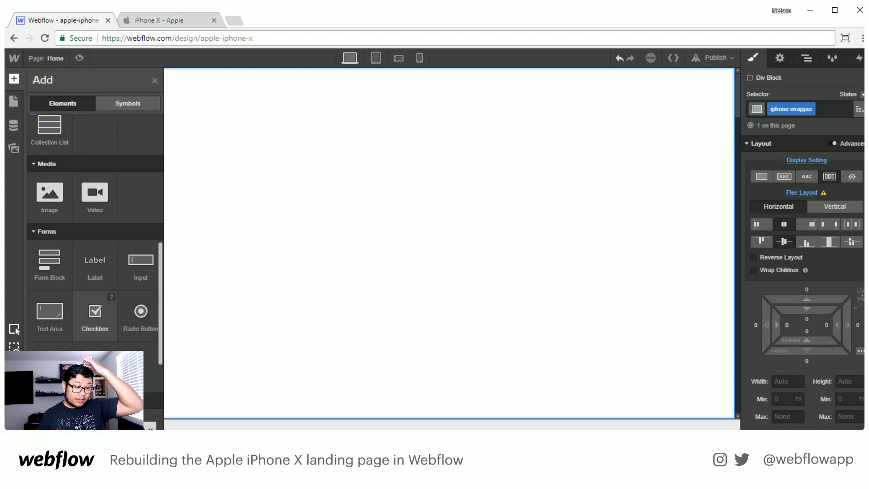
{"action": "left_click_drag", "start_coordinate": [50, 353], "coordinate": [371, 272]}
{"action": "left_click", "coordinate": [457, 159]}
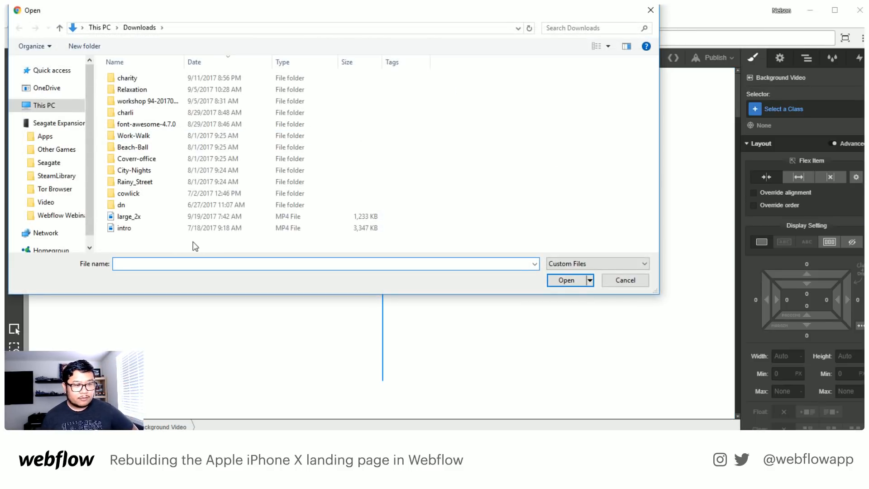
{"action": "double_click", "coordinate": [133, 220]}
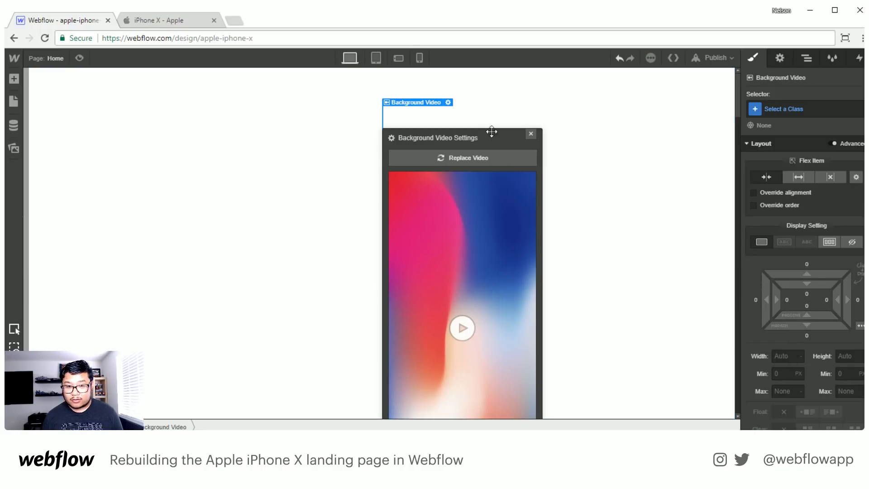
{"action": "left_click_drag", "start_coordinate": [494, 135], "coordinate": [658, 89]}
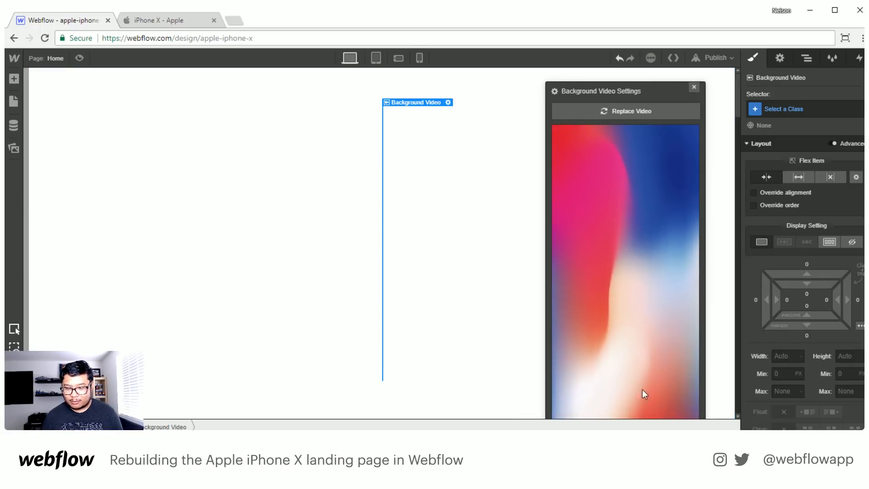
- Examine the background video's settings and compare it with the iPhone screen on Apple's page, closing the video settings dialog
{"action": "left_click", "coordinate": [780, 58]}
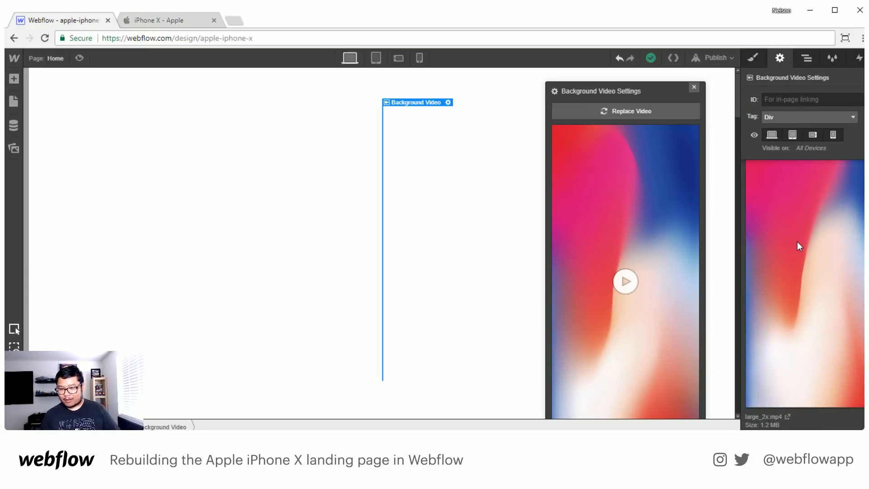
{"action": "left_click", "coordinate": [179, 23]}
{"action": "scroll", "coordinate": [387, 199], "scroll_direction": "down", "scroll_amount": 1}
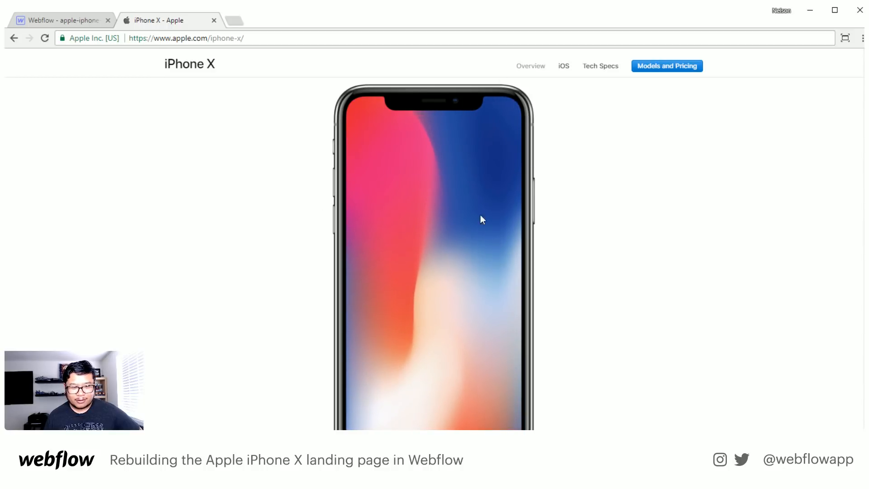
{"action": "left_click", "coordinate": [68, 20]}
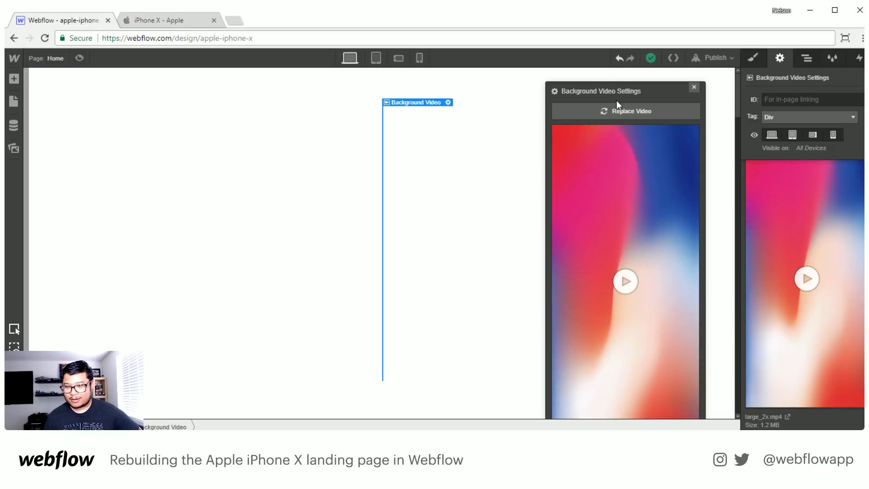
{"action": "left_click", "coordinate": [694, 87]}
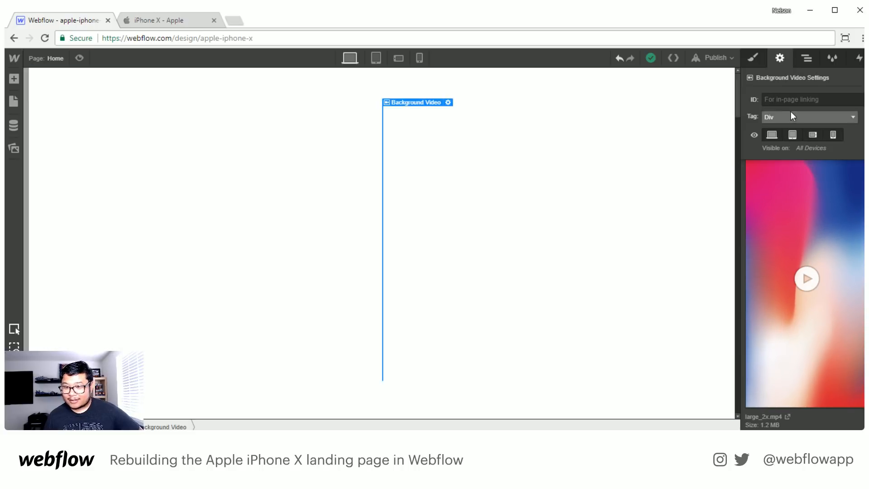
- Give the background video a new class named hero video
{"action": "left_click", "coordinate": [752, 58]}
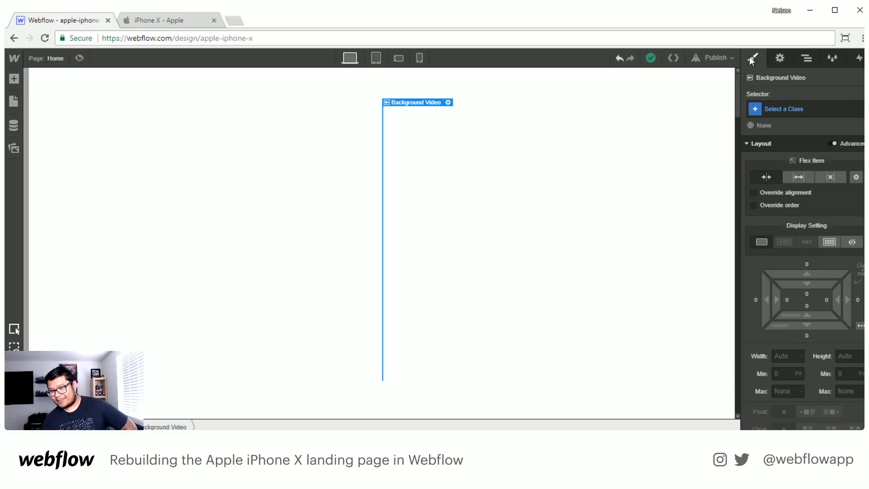
{"action": "left_click", "coordinate": [779, 108]}
{"action": "type", "text": "he"}
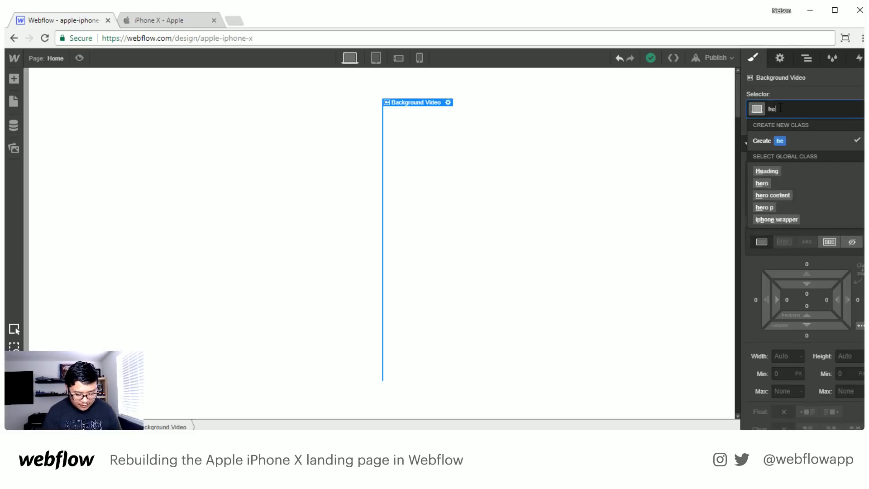
{"action": "type", "text": "ro video"}
{"action": "key", "text": "Return"}
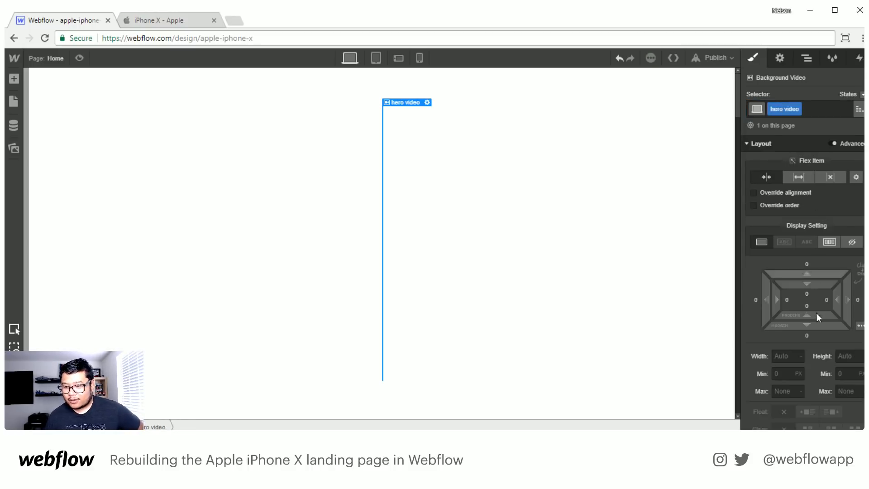
- Set the hero video's width to 724 px and its height to 1444 px
{"action": "left_click", "coordinate": [779, 357]}
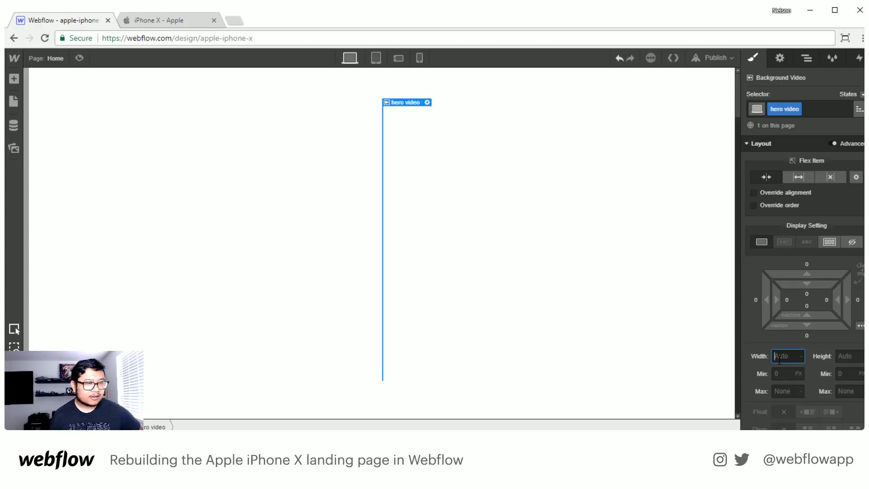
{"action": "type", "text": "724"}
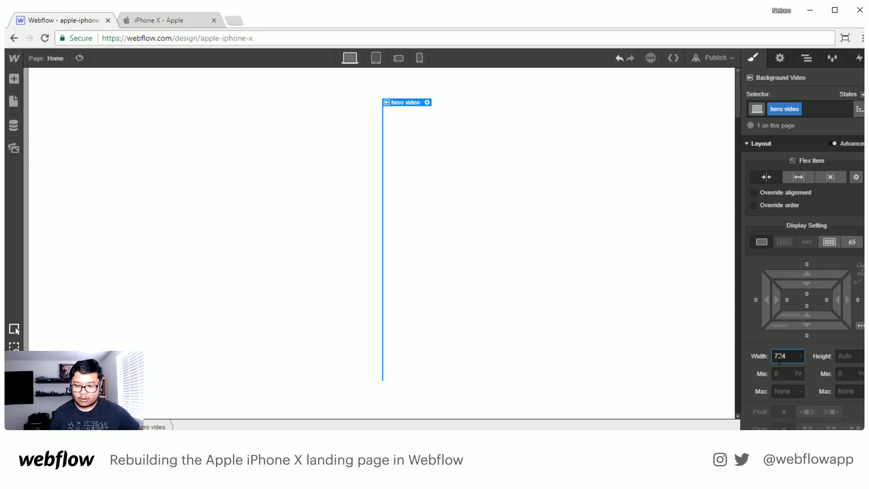
{"action": "key", "text": "Tab"}
{"action": "type", "text": "1"}
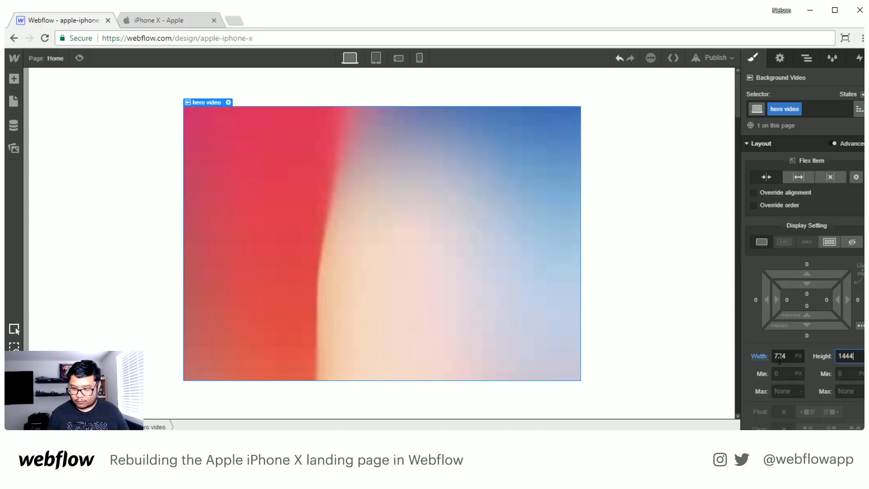
- Apply the hero video's 1444 px height and add a div block inside the iphone wrapper, ahead of the hero video
{"action": "key", "text": "Return"}
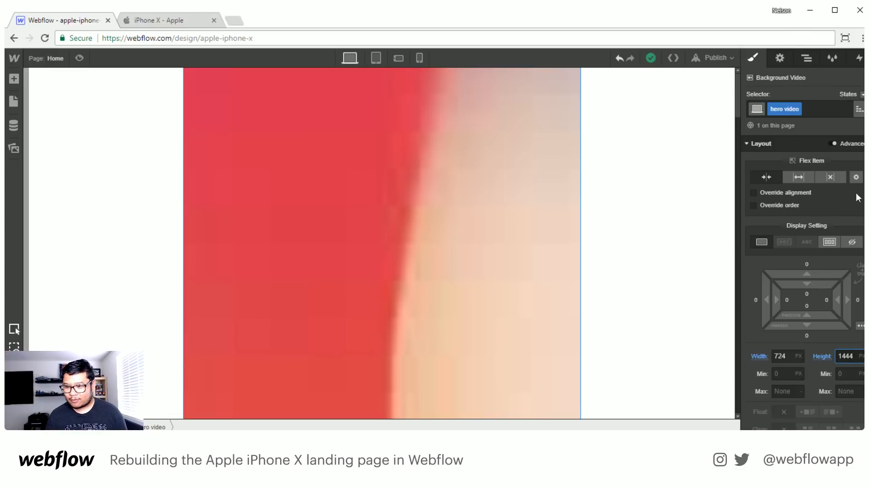
{"action": "left_click", "coordinate": [807, 58]}
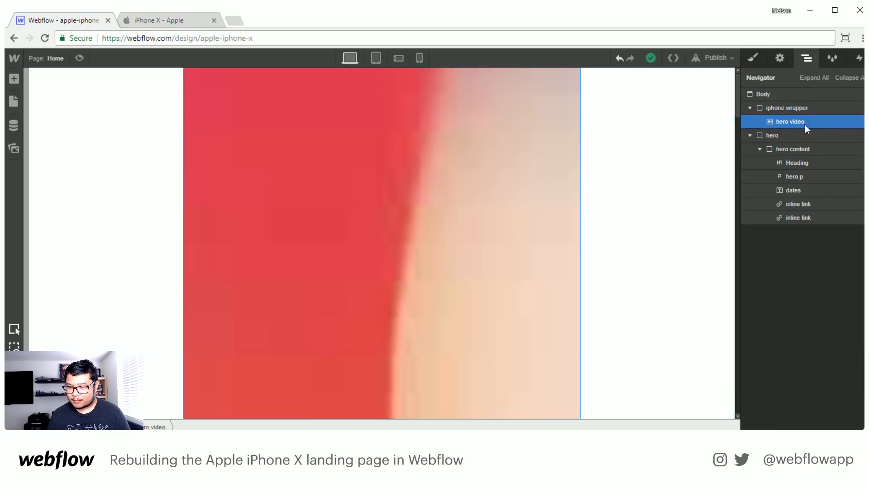
{"action": "key", "text": "a"}
{"action": "left_click_drag", "start_coordinate": [50, 222], "coordinate": [805, 129]}
- Give the new div block the class iphone hardware and set its position to absolute
{"action": "left_click", "coordinate": [753, 59]}
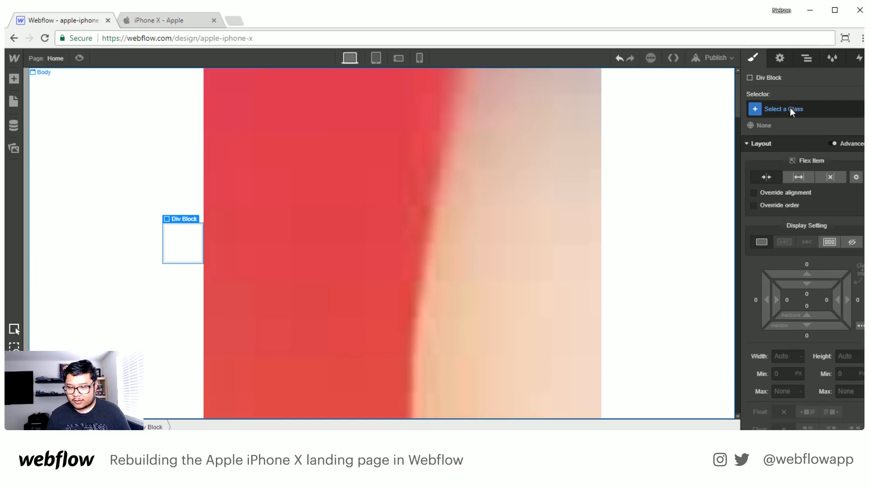
{"action": "left_click", "coordinate": [790, 108]}
{"action": "type", "text": "iphone hardwa"}
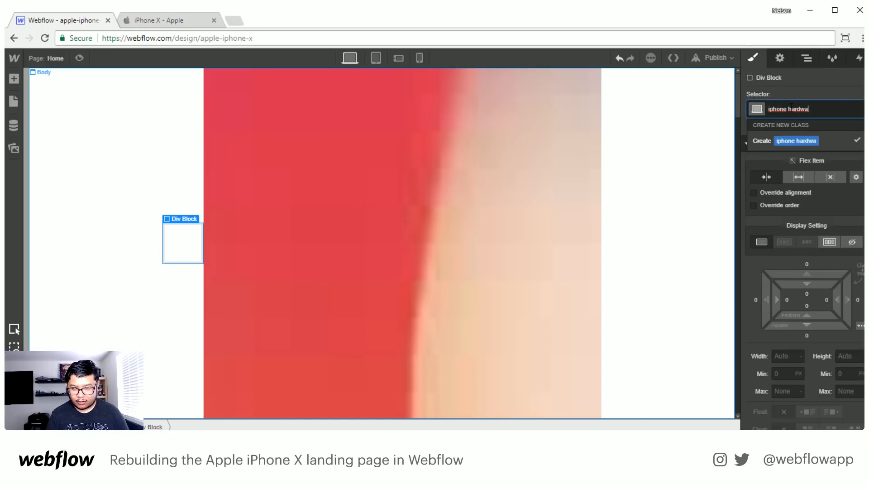
{"action": "type", "text": "re"}
{"action": "key", "text": "Return"}
{"action": "scroll", "coordinate": [833, 396], "scroll_direction": "down", "scroll_amount": 2}
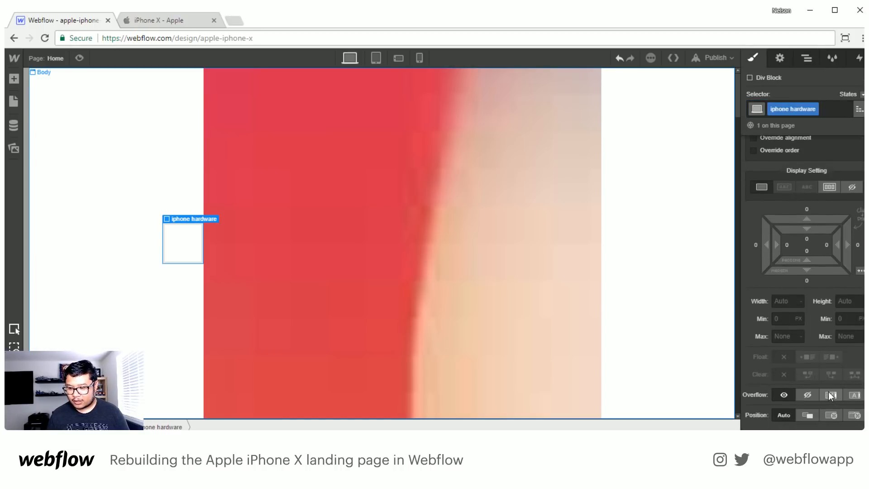
{"action": "left_click", "coordinate": [832, 414]}
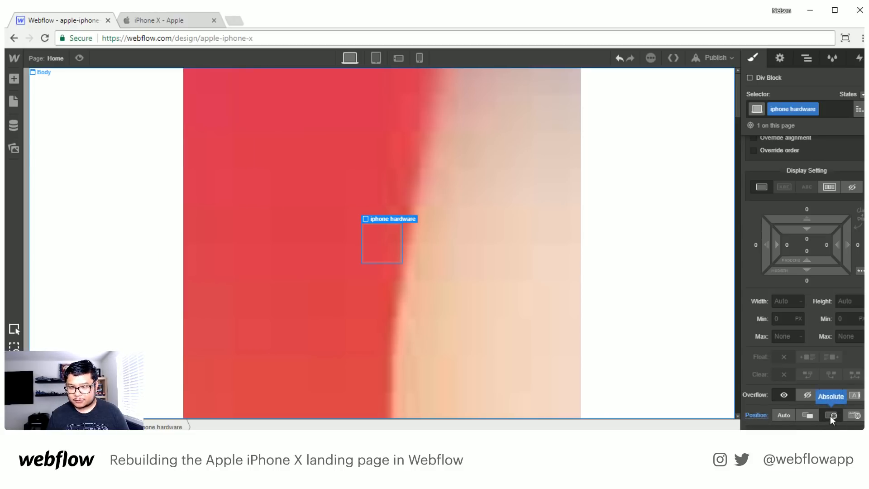
- Examine the layout and position settings of the iphone wrapper and of the iphone hardware div inside it
{"action": "left_click", "coordinate": [807, 58]}
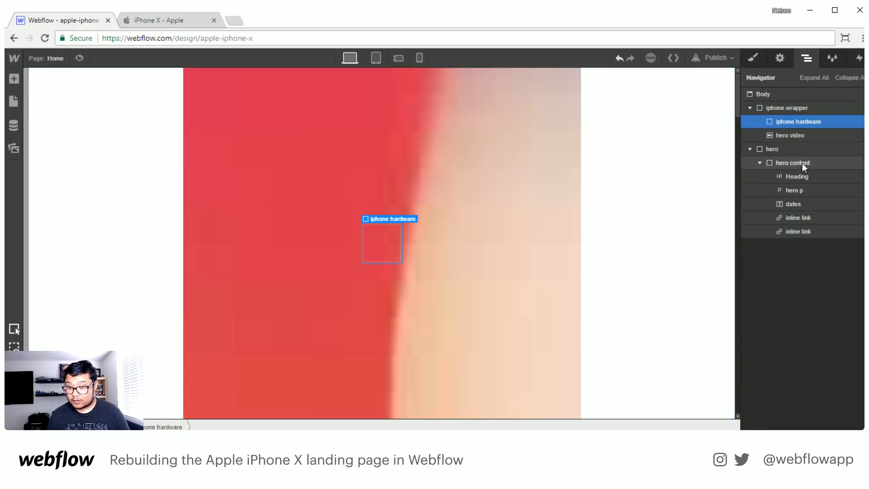
{"action": "left_click", "coordinate": [790, 108]}
{"action": "left_click", "coordinate": [754, 57]}
{"action": "scroll", "coordinate": [808, 371], "scroll_direction": "down", "scroll_amount": 3}
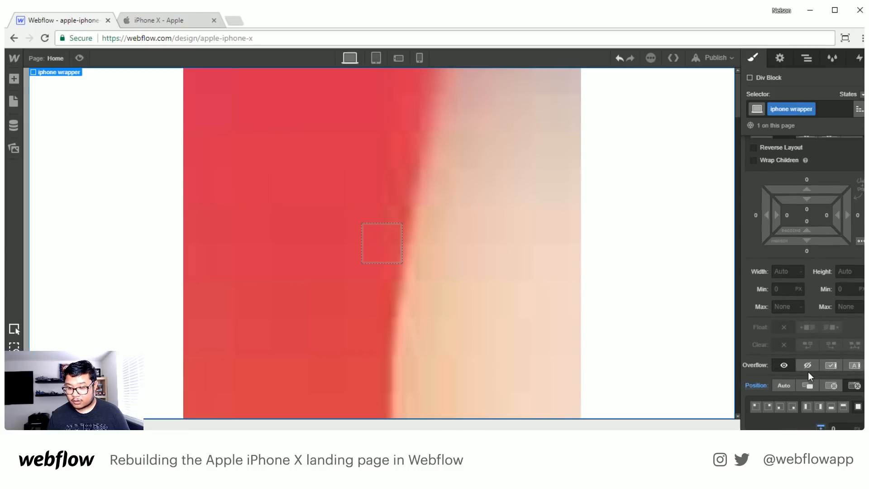
{"action": "left_click", "coordinate": [806, 58]}
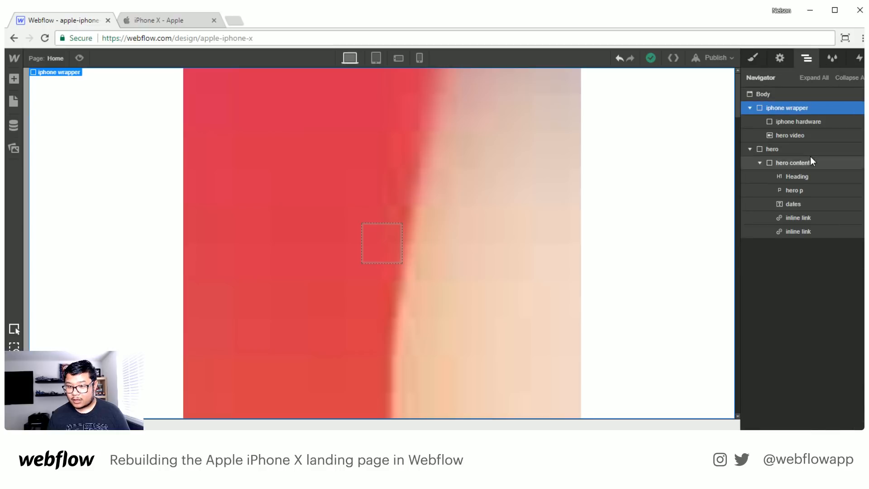
{"action": "left_click", "coordinate": [788, 122]}
{"action": "left_click", "coordinate": [752, 56]}
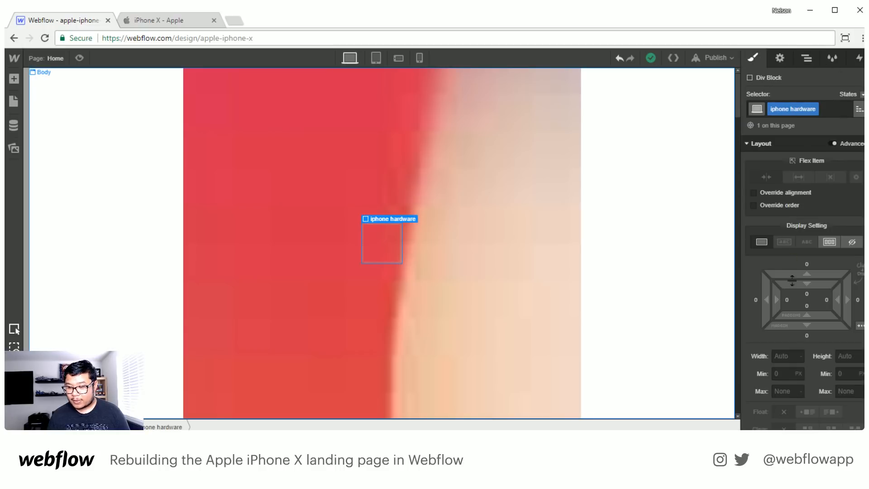
{"action": "scroll", "coordinate": [792, 302], "scroll_direction": "down", "scroll_amount": 1}
{"action": "scroll", "coordinate": [792, 302], "scroll_direction": "down", "scroll_amount": 2}
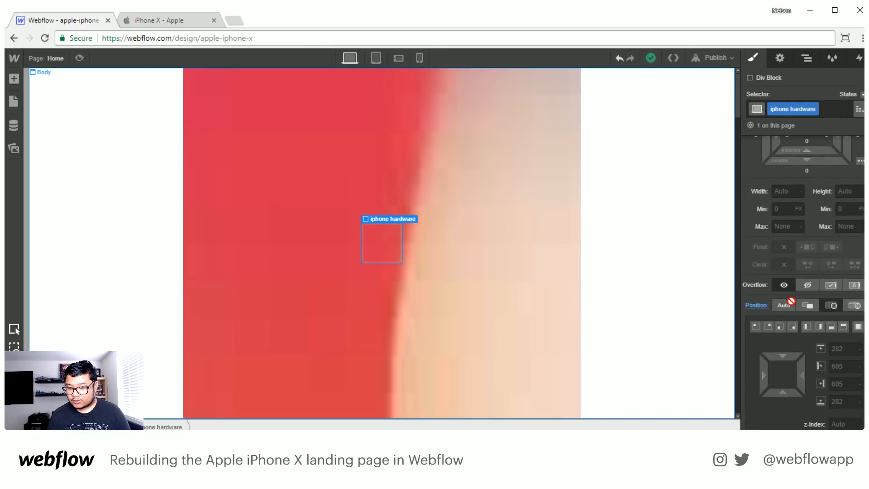
- Set the hero_premiere_hardware iPhone frame PNG from the image assets as the iphone hardware div's background image
{"action": "left_click", "coordinate": [783, 192]}
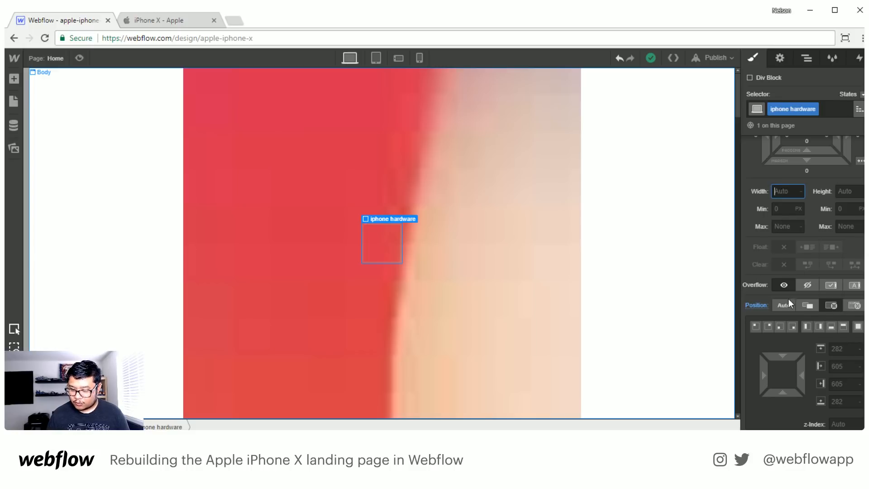
{"action": "scroll", "coordinate": [789, 317], "scroll_direction": "down", "scroll_amount": 6}
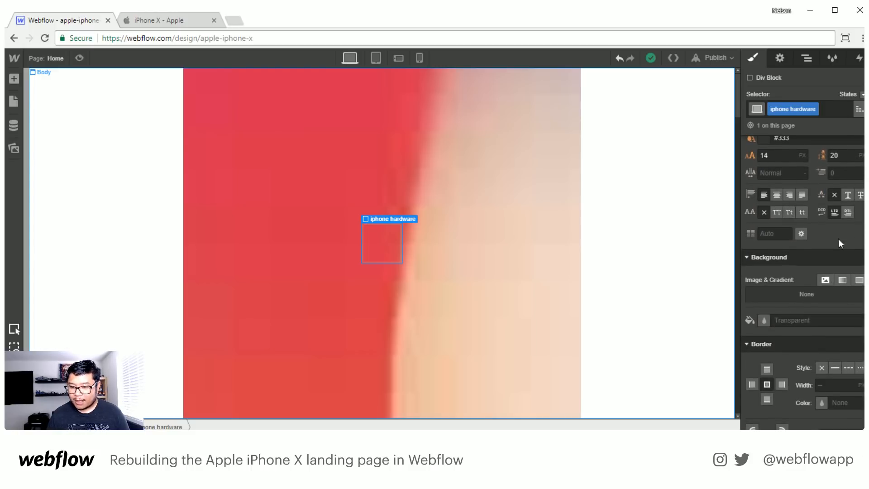
{"action": "left_click", "coordinate": [825, 279]}
{"action": "left_click", "coordinate": [805, 158]}
{"action": "left_click", "coordinate": [93, 135]}
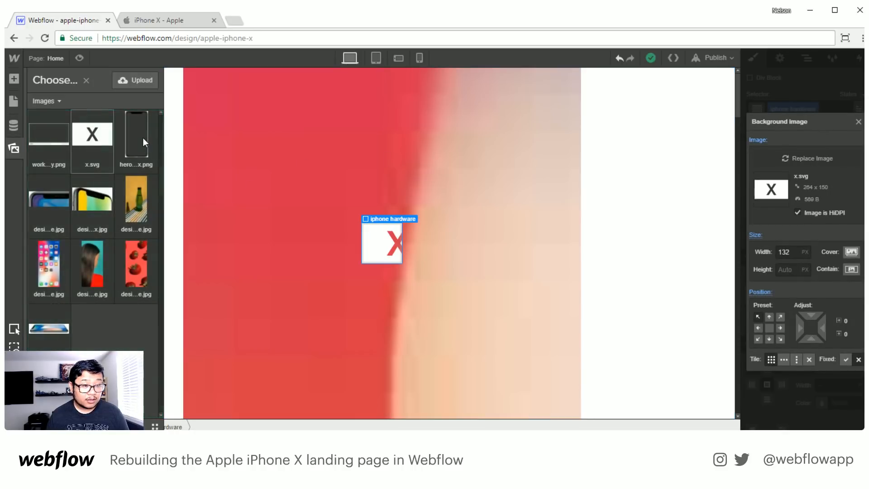
{"action": "left_click", "coordinate": [143, 137]}
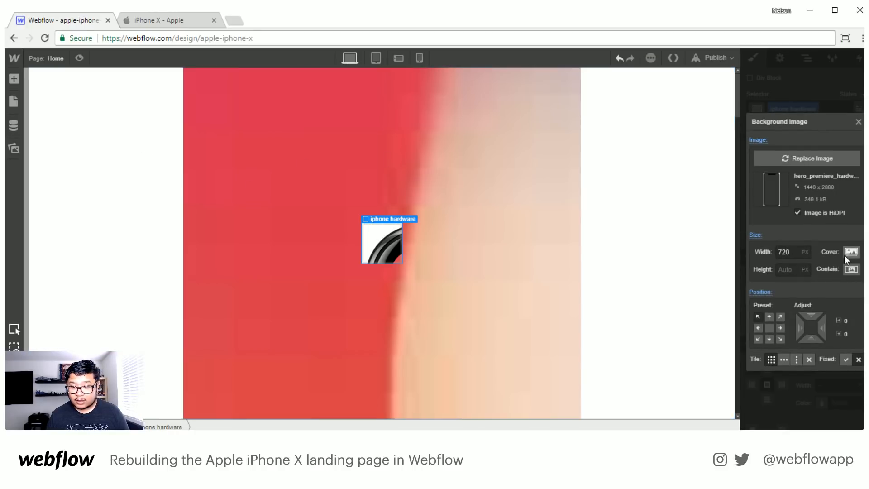
- Set the background image's size to Contain, center it at 50% and 50%, and turn off tiling
{"action": "left_click", "coordinate": [851, 268]}
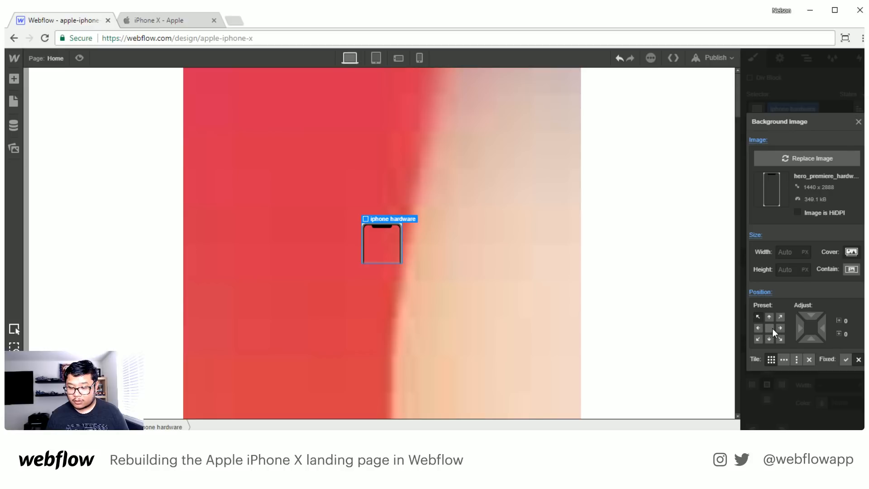
{"action": "left_click", "coordinate": [769, 328]}
{"action": "left_click", "coordinate": [810, 359]}
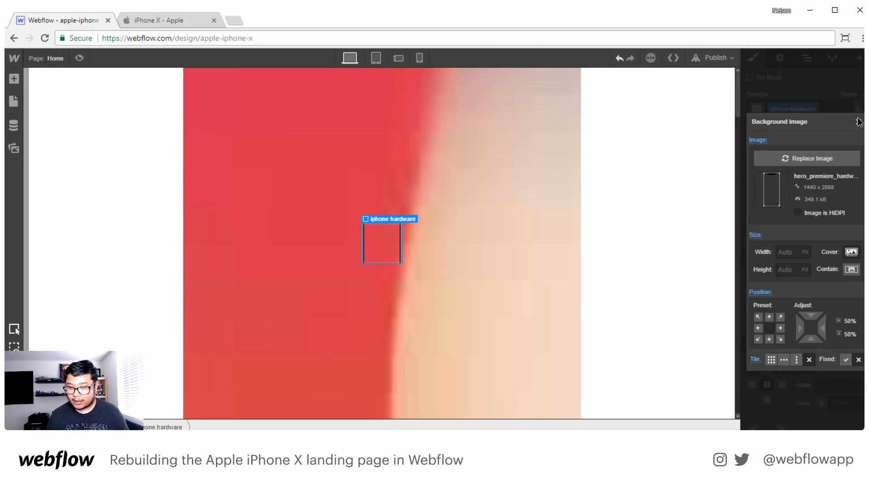
{"action": "left_click", "coordinate": [859, 121]}
- Set the iphone hardware div's width to 728 px and its height to 1448 px
{"action": "scroll", "coordinate": [810, 280], "scroll_direction": "up", "scroll_amount": 10}
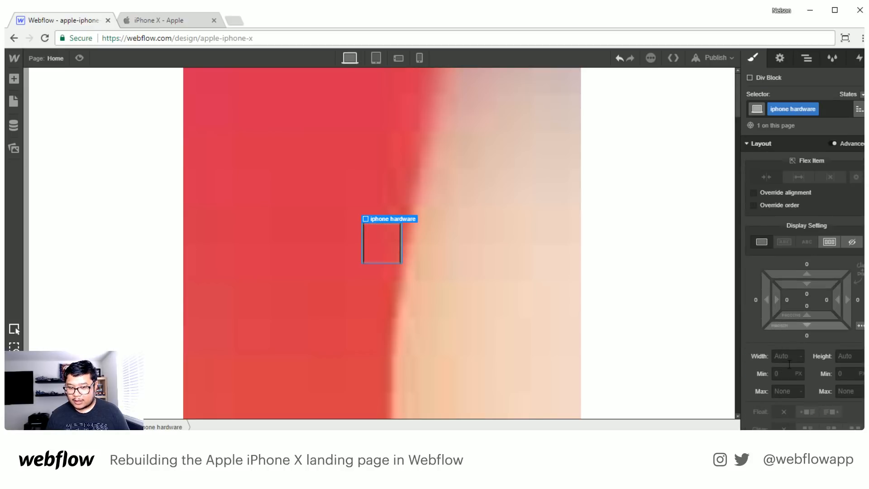
{"action": "left_click", "coordinate": [784, 357]}
{"action": "type", "text": "728"}
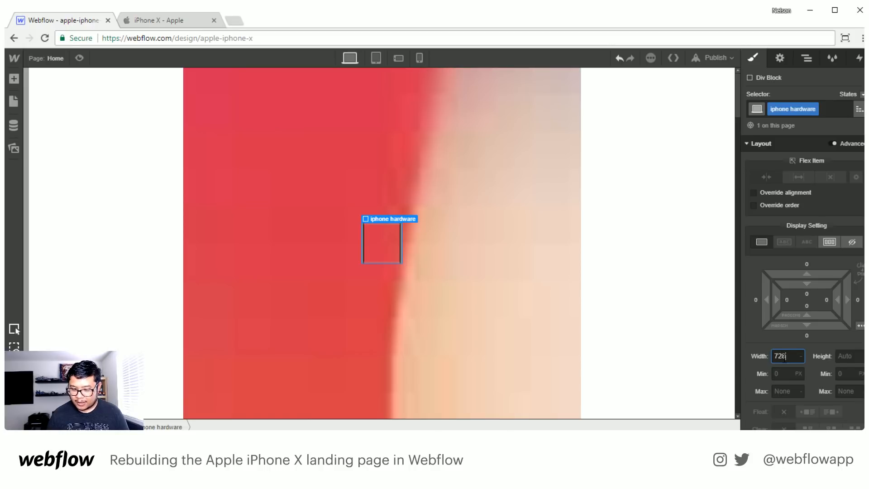
{"action": "key", "text": "Tab"}
{"action": "type", "text": "1"}
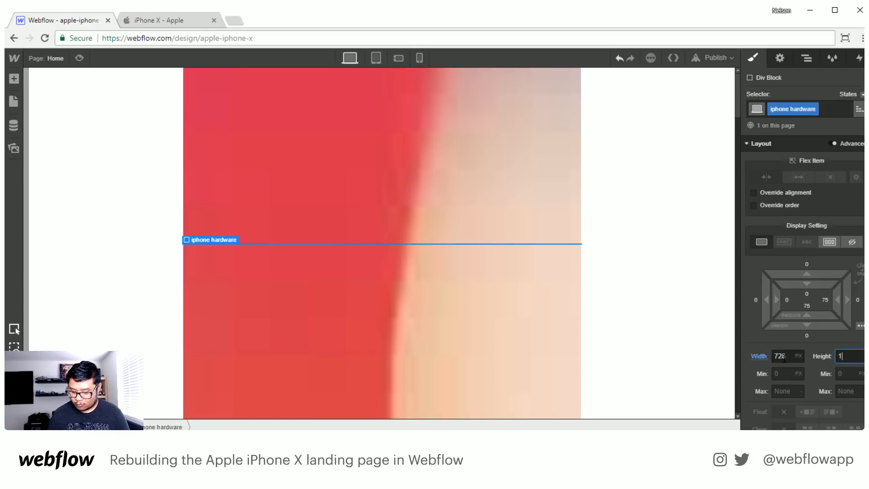
{"action": "type", "text": "448"}
{"action": "key", "text": "Return"}
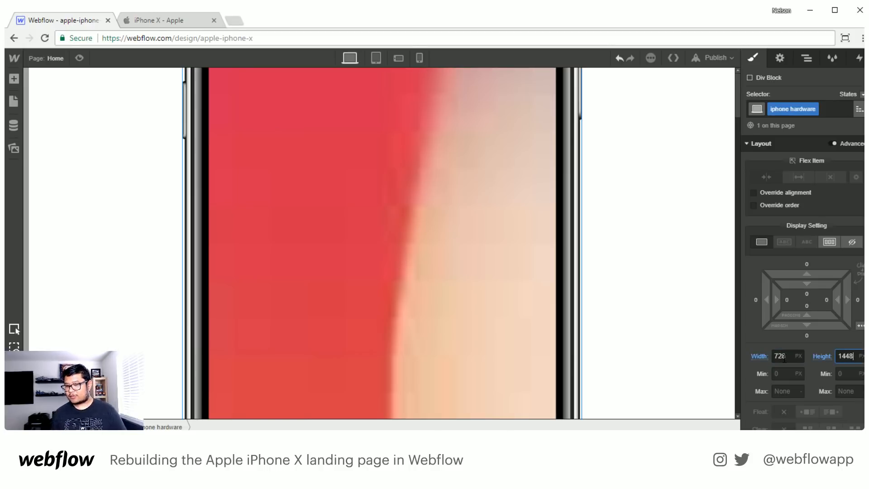
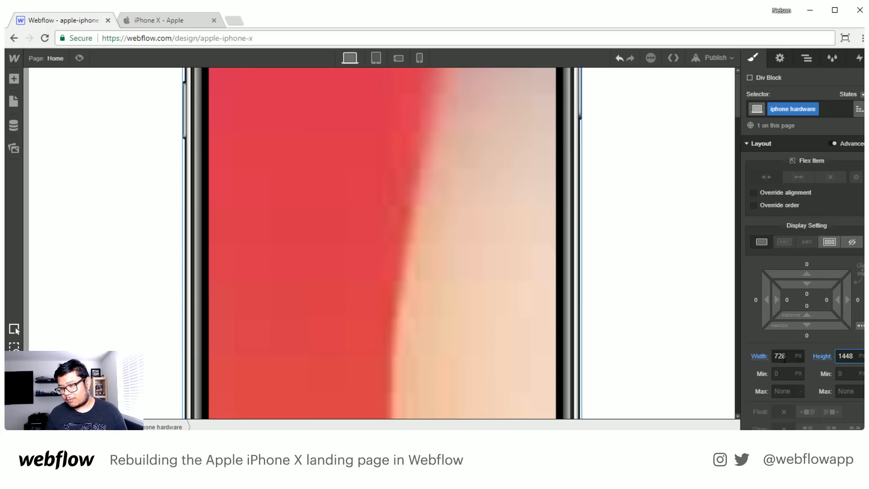
{"action": "left_click", "coordinate": [807, 58]}
{"action": "left_click", "coordinate": [797, 108]}
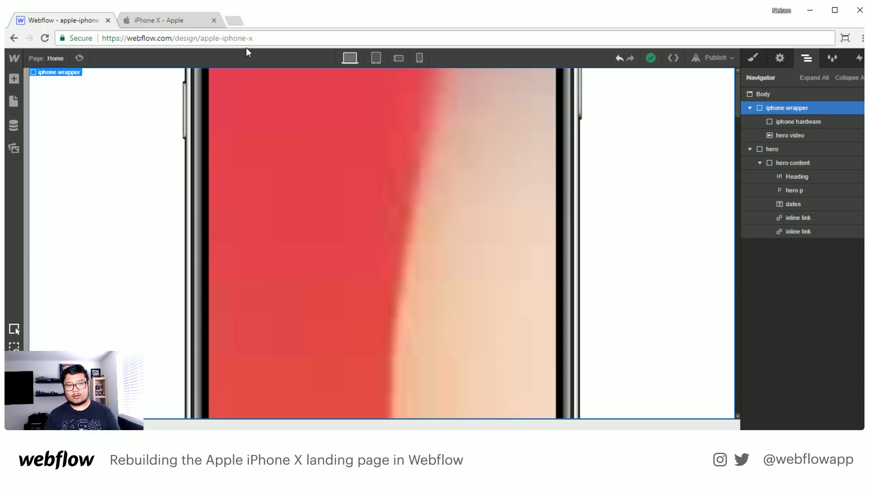
{"action": "left_click", "coordinate": [181, 20]}
{"action": "scroll", "coordinate": [392, 203], "scroll_direction": "up", "scroll_amount": 6}
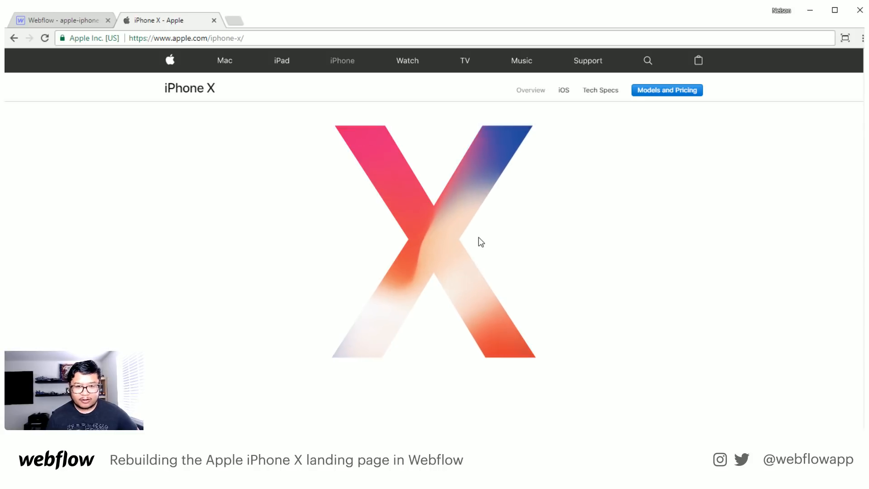
{"action": "scroll", "coordinate": [482, 233], "scroll_direction": "down", "scroll_amount": 1}
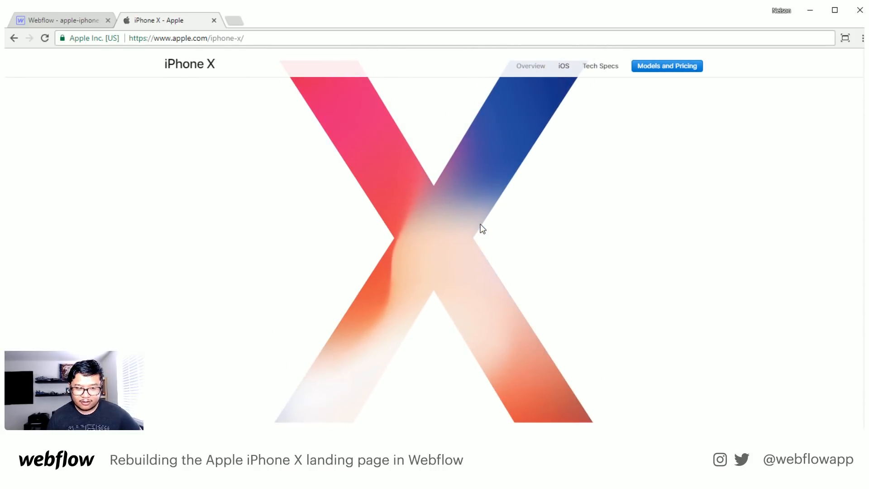
{"action": "left_click", "coordinate": [84, 20]}
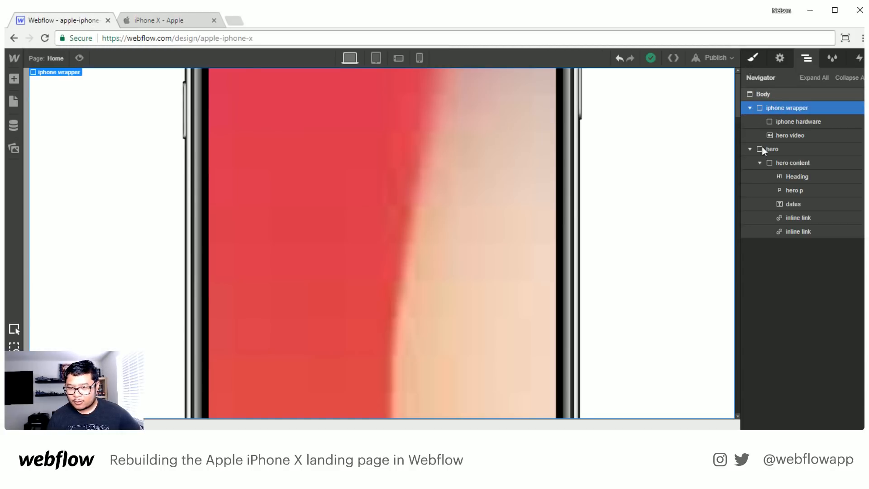
- Add a Scale transform of 0.7 on X and Y to the iphone wrapper
{"action": "key", "text": "s"}
{"action": "scroll", "coordinate": [797, 313], "scroll_direction": "down", "scroll_amount": 6}
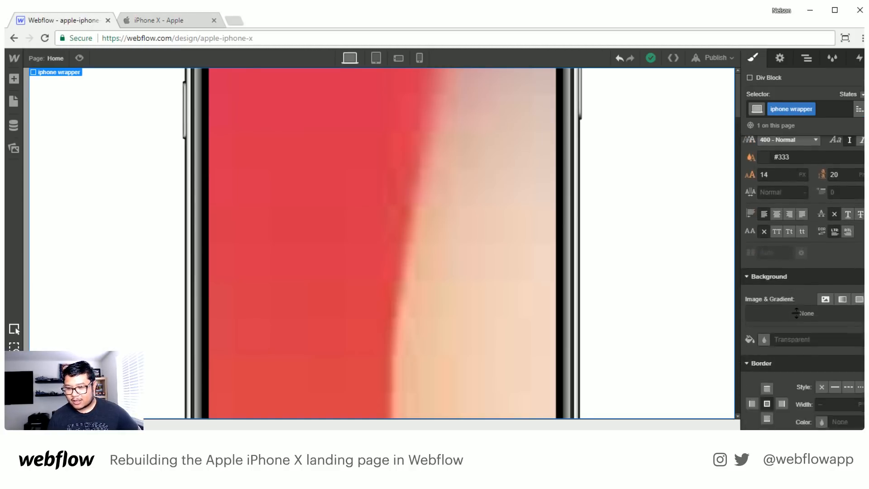
{"action": "scroll", "coordinate": [797, 314], "scroll_direction": "down", "scroll_amount": 6}
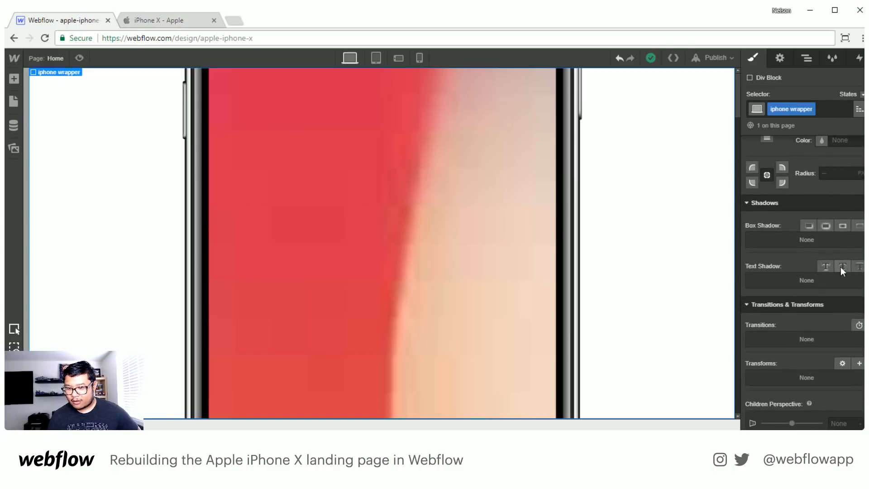
{"action": "scroll", "coordinate": [817, 319], "scroll_direction": "down", "scroll_amount": 3}
{"action": "left_click", "coordinate": [859, 253]}
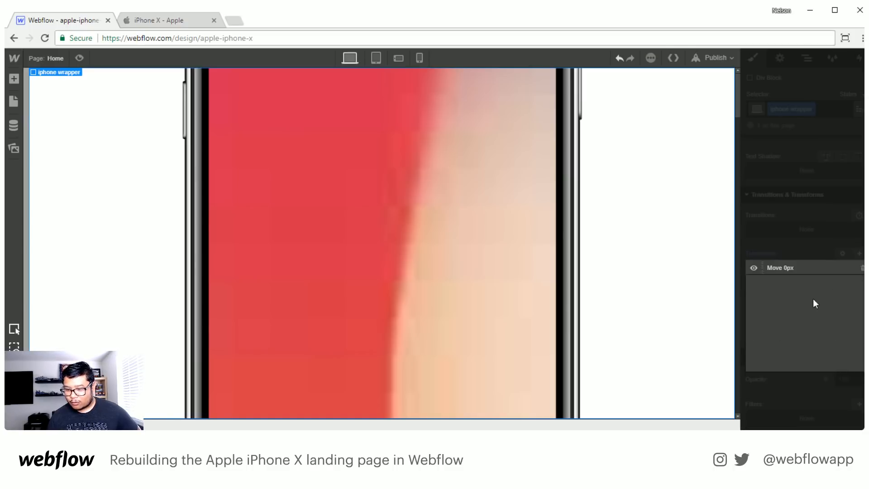
{"action": "left_click", "coordinate": [793, 309]}
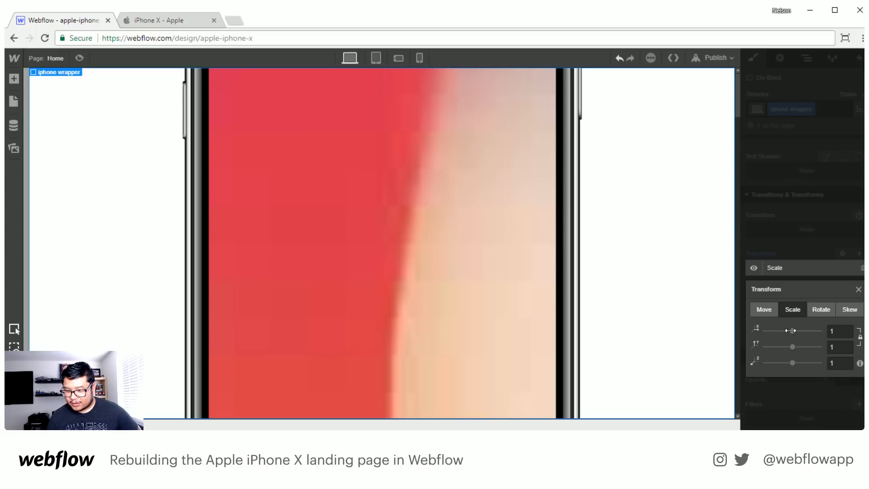
{"action": "left_click_drag", "start_coordinate": [793, 330], "coordinate": [780, 330]}
{"action": "left_click", "coordinate": [833, 333]}
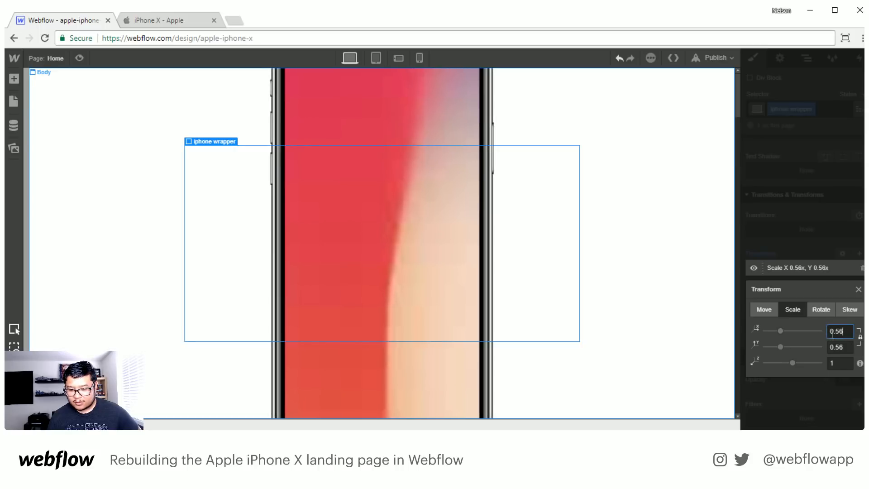
{"action": "key", "text": "Return"}
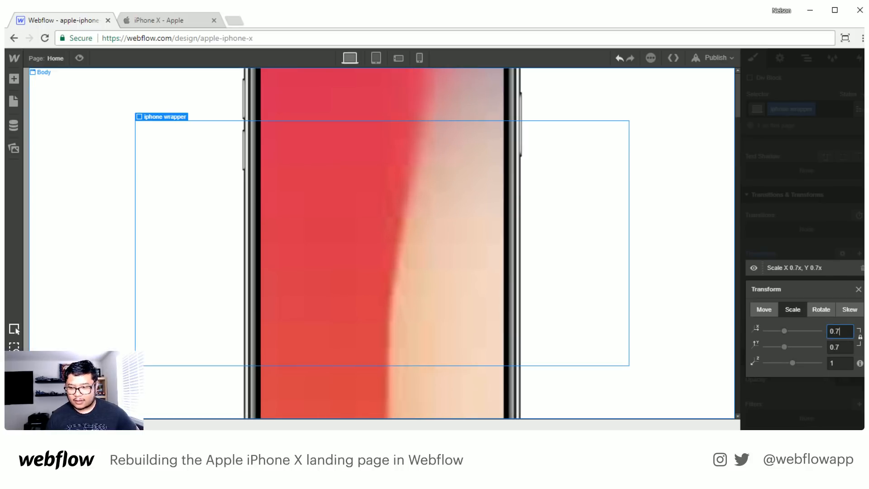
{"action": "left_click", "coordinate": [859, 289]}
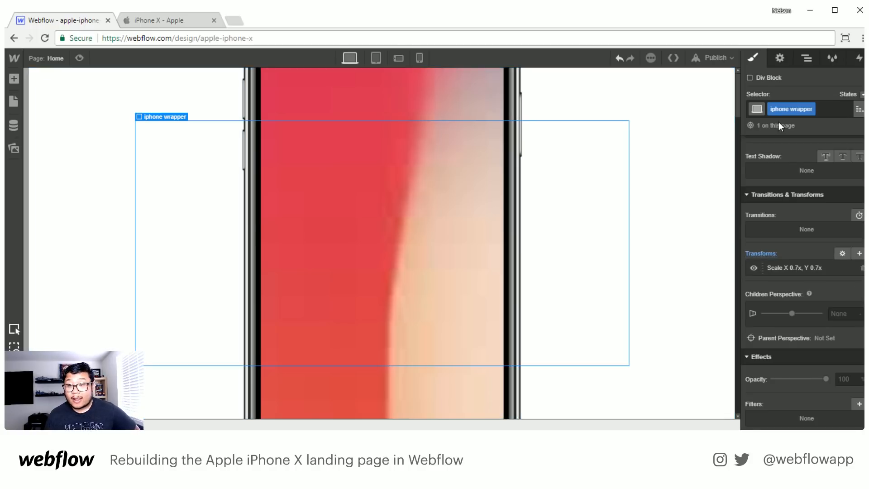
- Add a div block to the Body directly above the iphone wrapper and give it the class x
{"action": "left_click", "coordinate": [808, 58]}
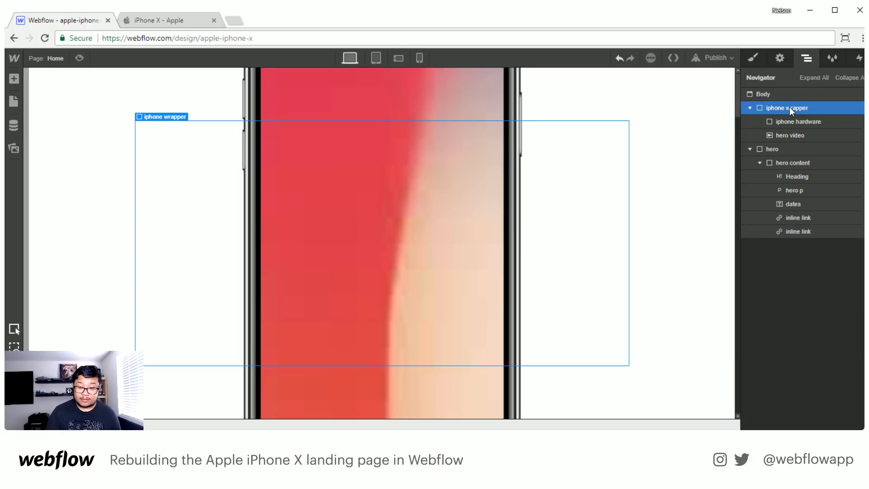
{"action": "key", "text": "a"}
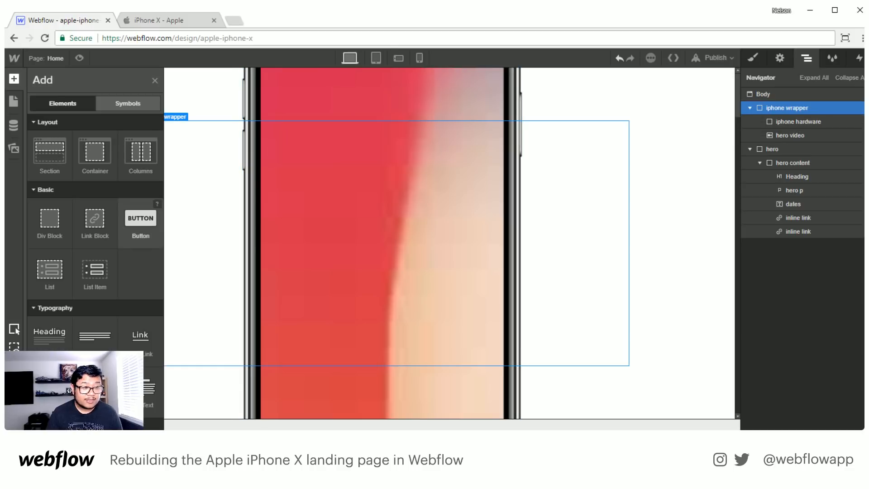
{"action": "left_click_drag", "start_coordinate": [50, 222], "coordinate": [779, 107]}
{"action": "left_click", "coordinate": [757, 66]}
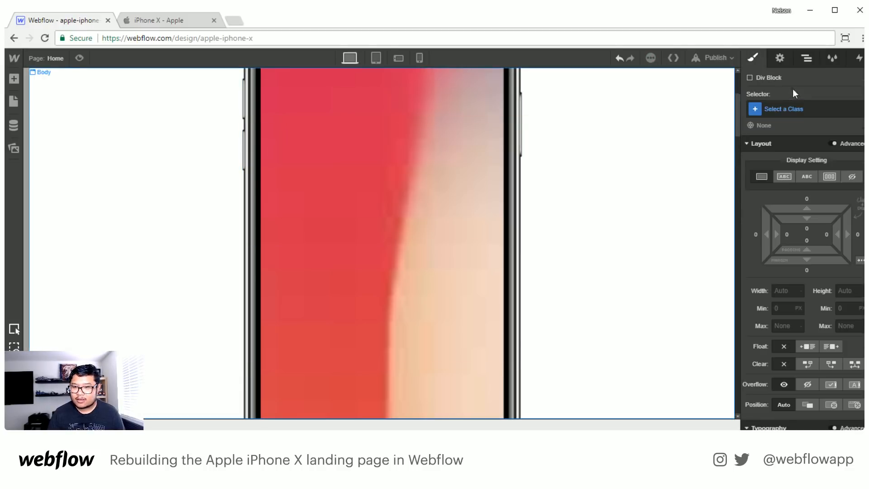
{"action": "left_click", "coordinate": [791, 105]}
{"action": "type", "text": "x"}
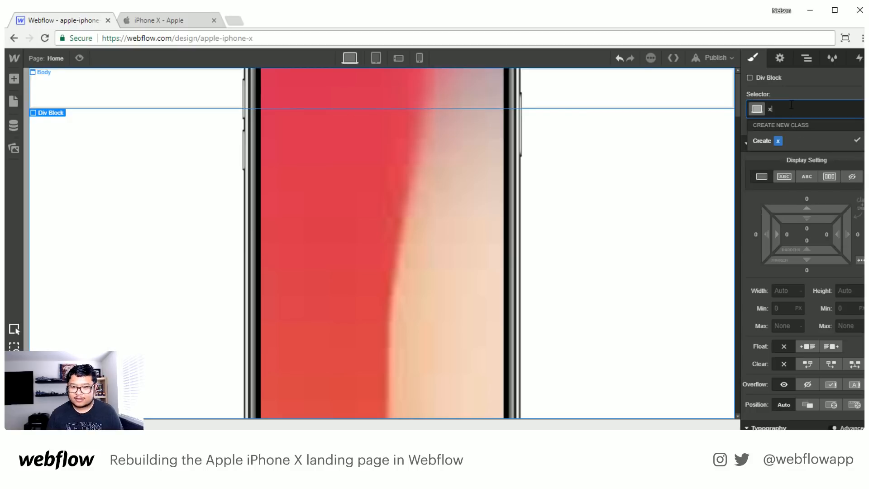
{"action": "key", "text": "Return"}
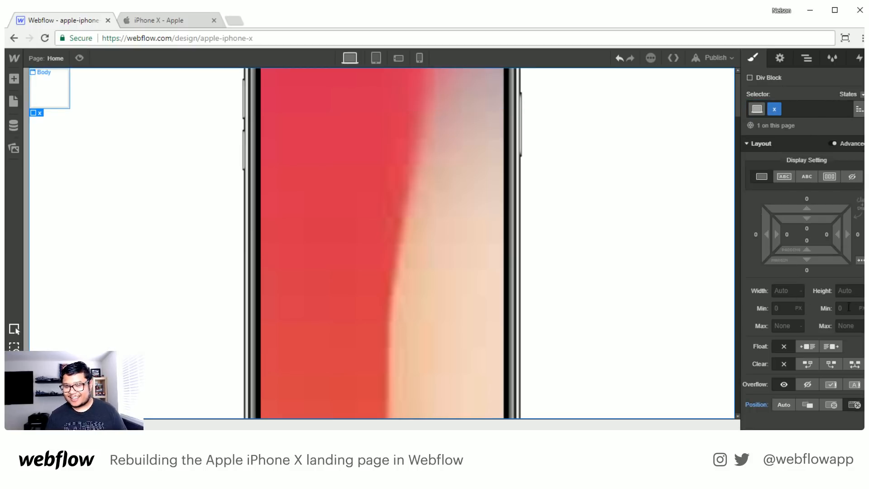
- Give the x div a fixed position covering the full viewport, with 0 px offsets on all sides and a z-index of 2
{"action": "scroll", "coordinate": [808, 294], "scroll_direction": "down", "scroll_amount": 3}
{"action": "left_click", "coordinate": [859, 316]}
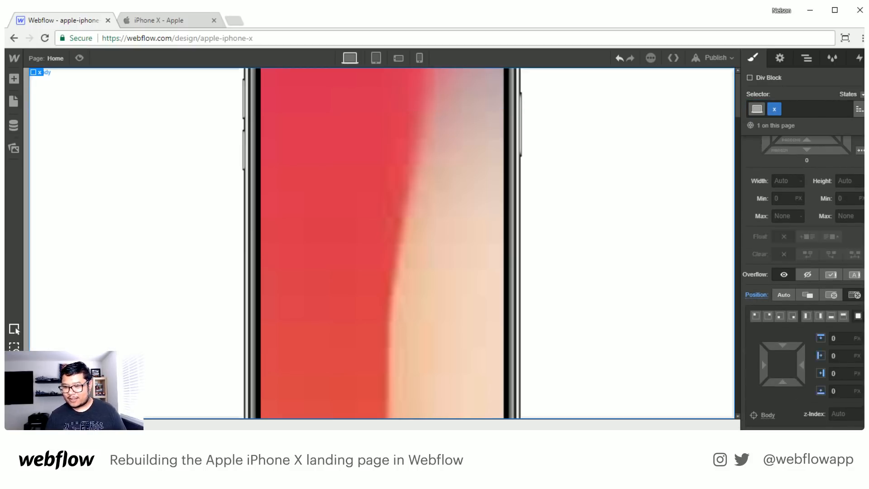
{"action": "left_click", "coordinate": [846, 414]}
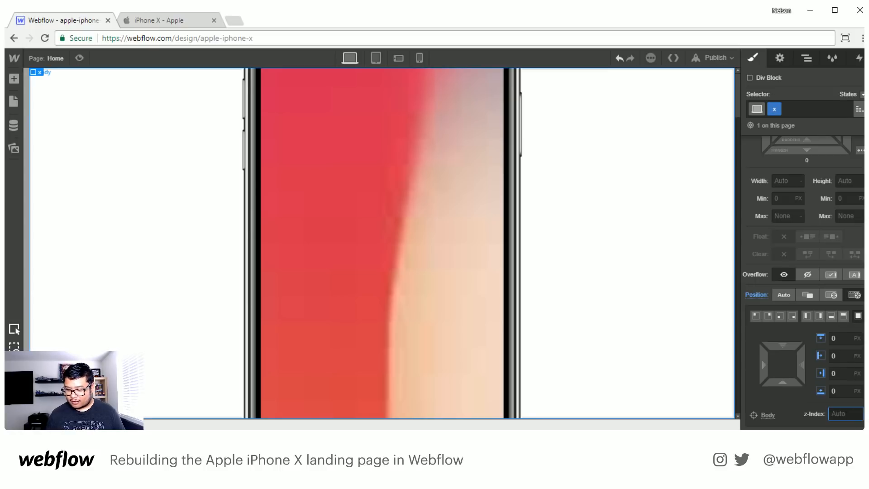
{"action": "type", "text": "2"}
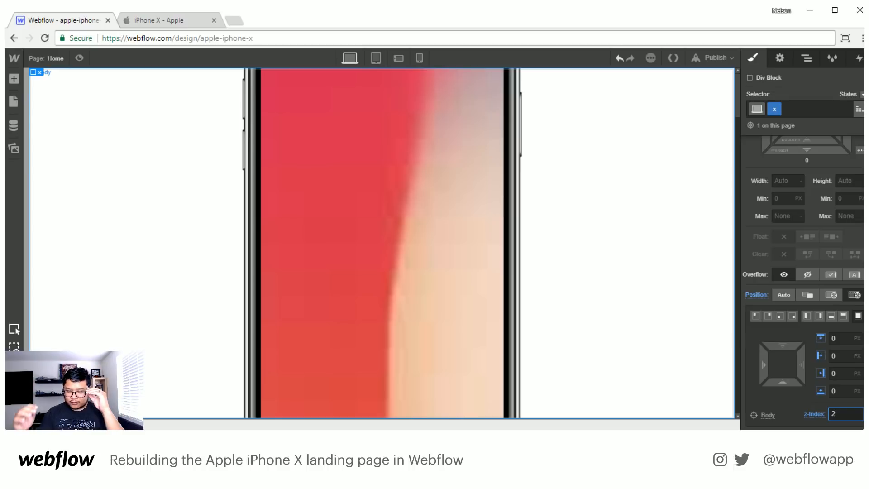
- Set x.svg from the image assets as the x div's background image
{"action": "scroll", "coordinate": [814, 318], "scroll_direction": "down", "scroll_amount": 6}
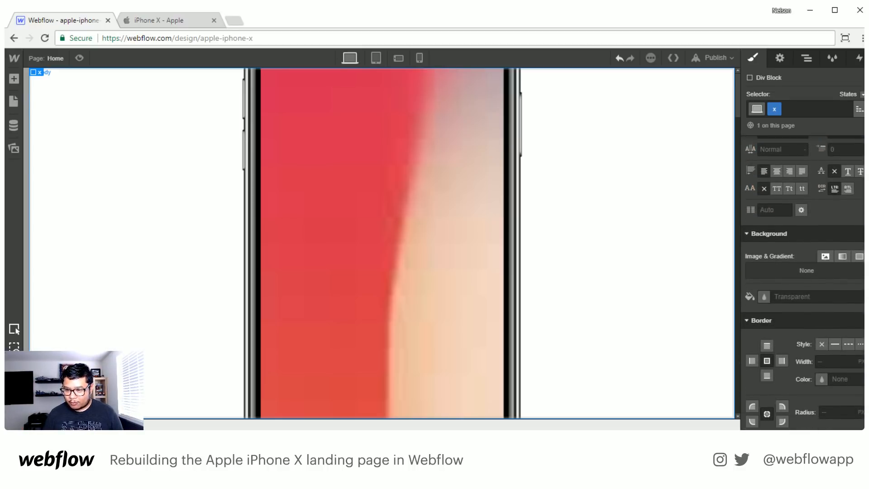
{"action": "left_click", "coordinate": [825, 256]}
{"action": "left_click", "coordinate": [819, 160]}
{"action": "left_click", "coordinate": [136, 133]}
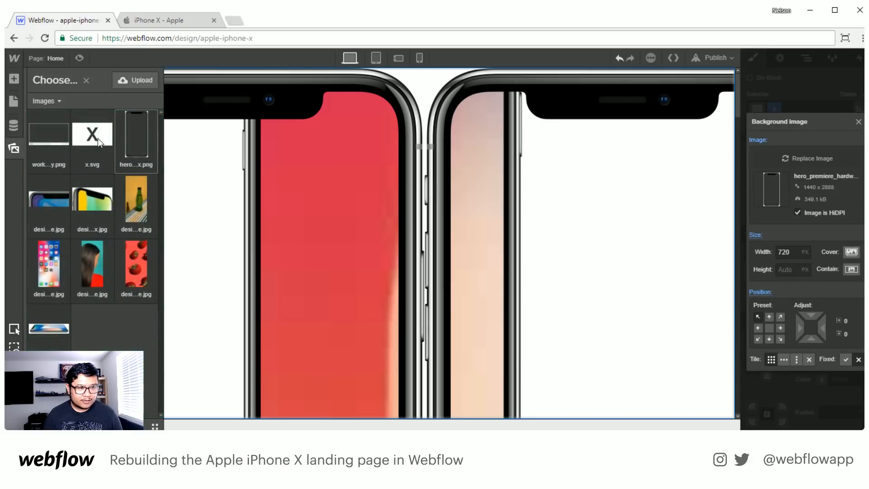
{"action": "left_click", "coordinate": [98, 137]}
- Set the x.svg background's size to Contain, center it at 50% and 50%, and turn off tiling
{"action": "left_click", "coordinate": [851, 252]}
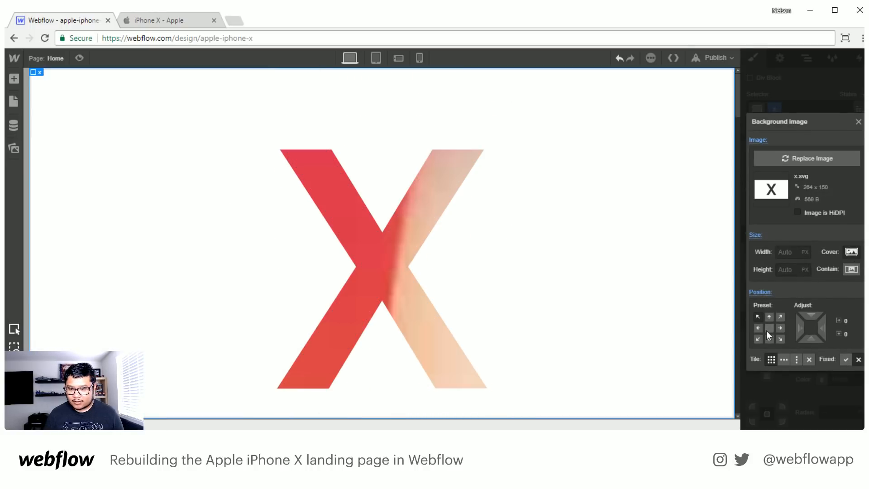
{"action": "left_click", "coordinate": [769, 328]}
{"action": "left_click", "coordinate": [810, 359]}
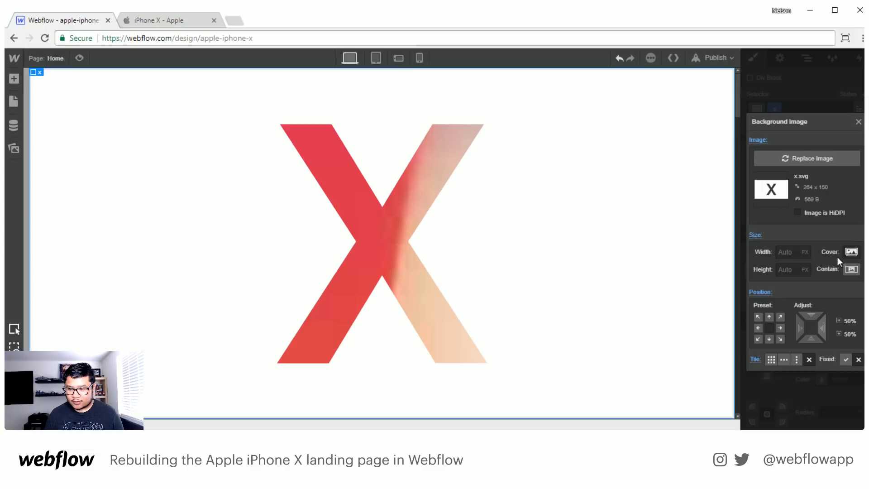
{"action": "left_click", "coordinate": [859, 121]}
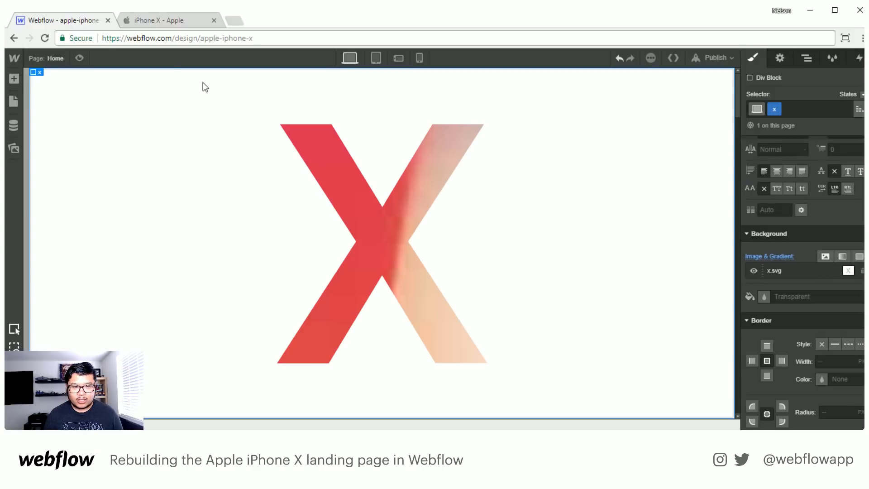
- Set the iphone wrapper's Scale transform to 0.8 on X and Y, previewing the page before and after the change
{"action": "left_click", "coordinate": [80, 56]}
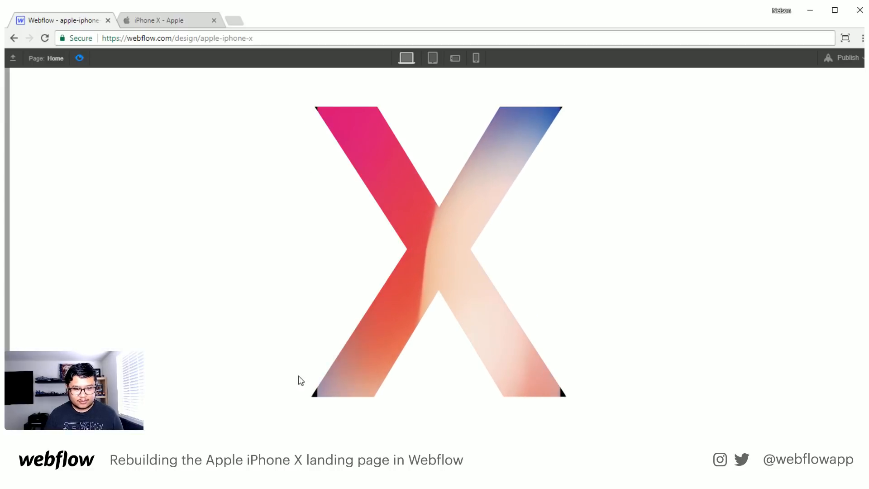
{"action": "left_click", "coordinate": [80, 57]}
{"action": "left_click", "coordinate": [807, 59]}
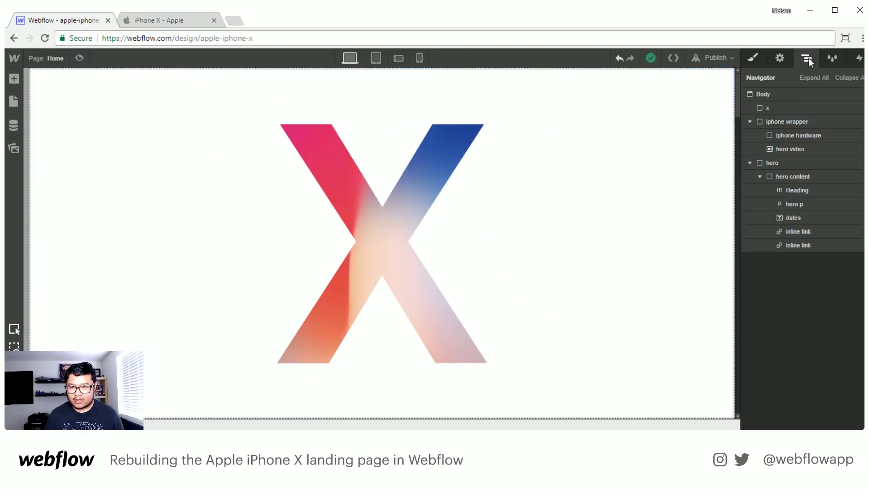
{"action": "left_click", "coordinate": [787, 121]}
{"action": "left_click", "coordinate": [752, 58]}
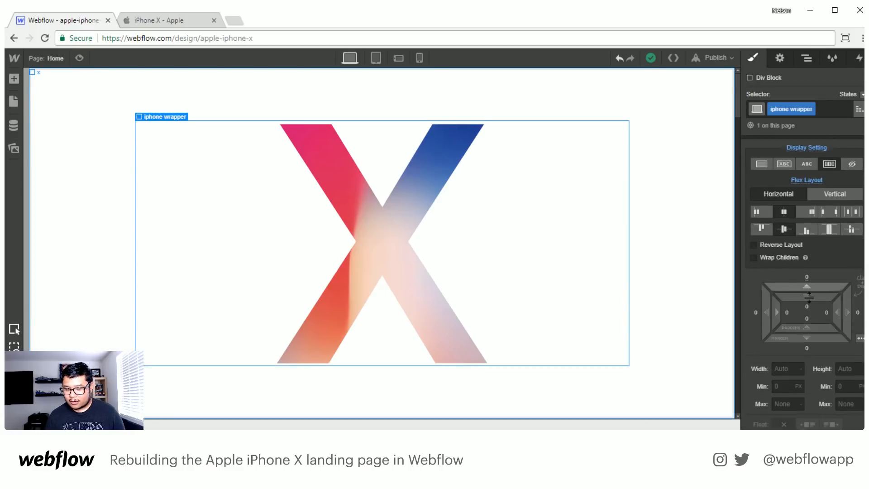
{"action": "scroll", "coordinate": [809, 351], "scroll_direction": "down", "scroll_amount": 10}
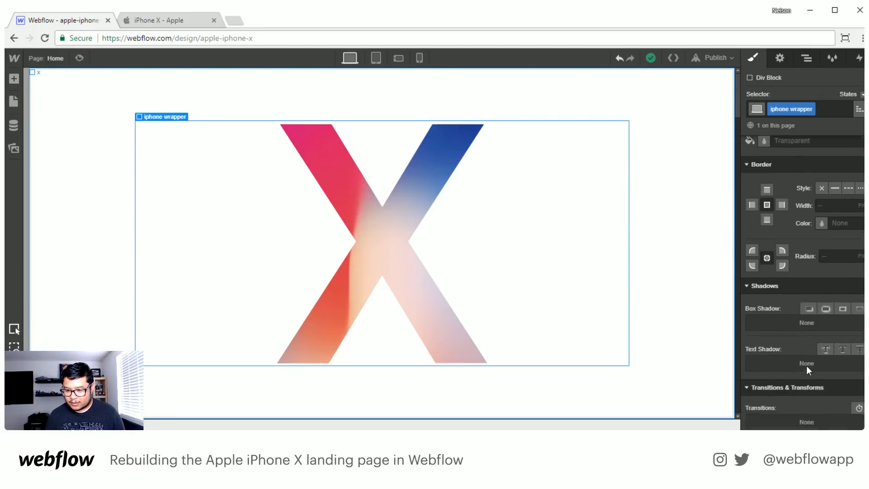
{"action": "scroll", "coordinate": [807, 365], "scroll_direction": "down", "scroll_amount": 3}
{"action": "left_click", "coordinate": [804, 323]}
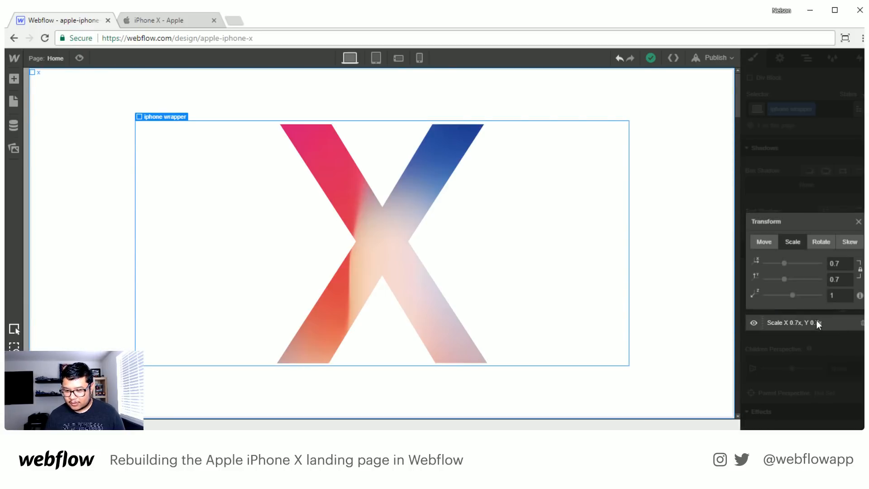
{"action": "left_click", "coordinate": [843, 261]}
{"action": "type", "text": "8"}
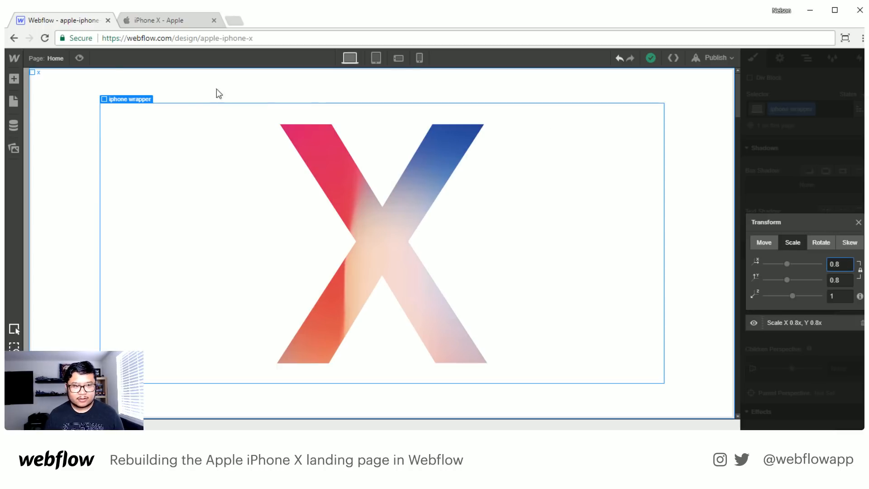
{"action": "left_click", "coordinate": [76, 59]}
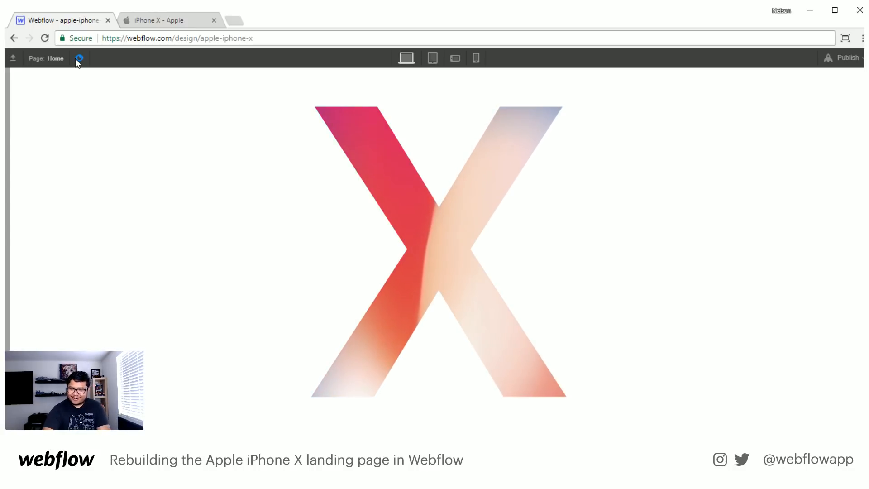
{"action": "left_click", "coordinate": [75, 58]}
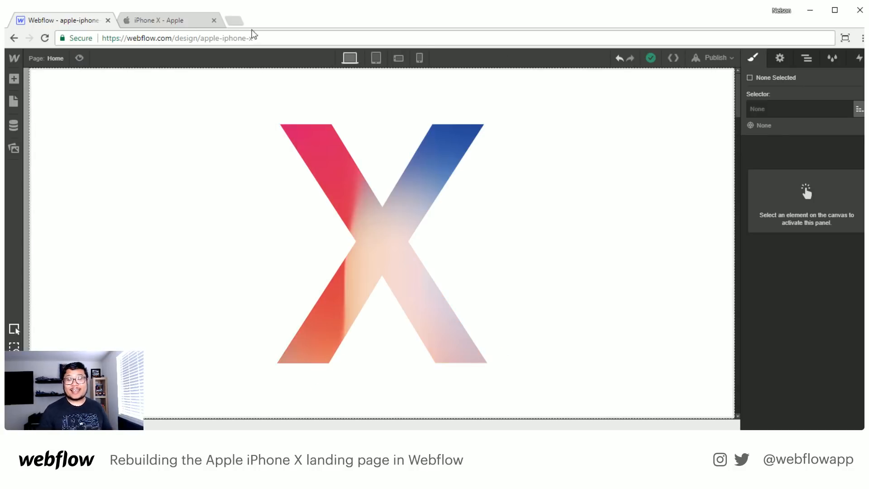
- Collapse the iphone wrapper and hero elements in the page's element tree
{"action": "left_click", "coordinate": [808, 61]}
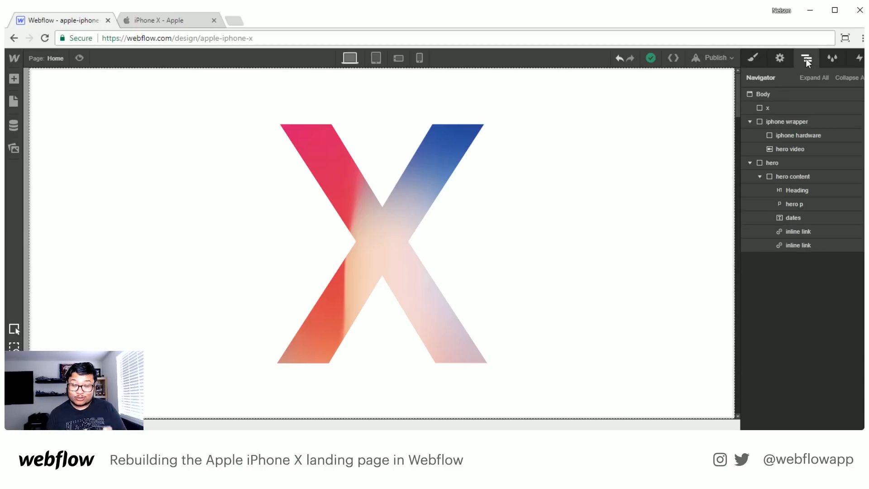
{"action": "left_click", "coordinate": [751, 122]}
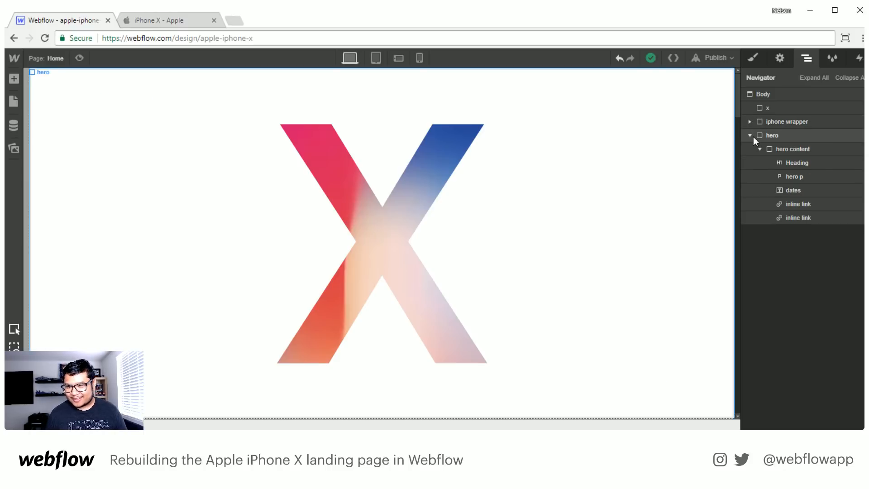
{"action": "left_click", "coordinate": [750, 135]}
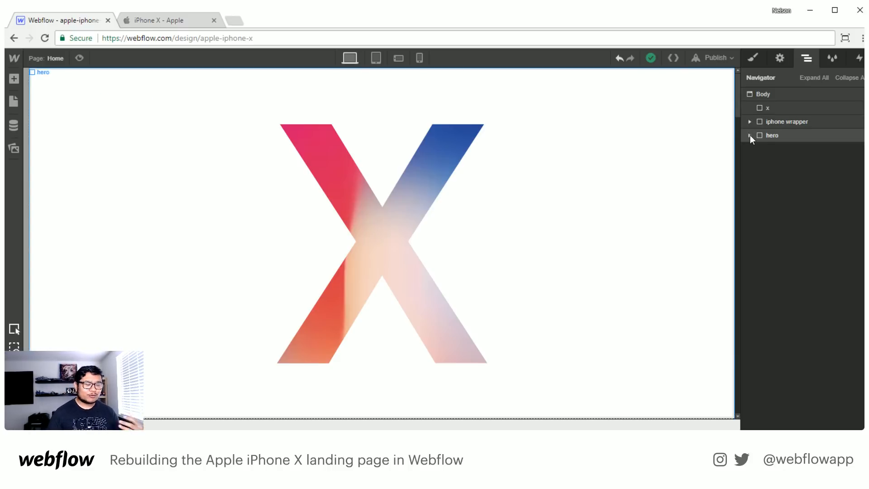
- Create a new interaction on the hero element and name it "hero scroll"
{"action": "left_click", "coordinate": [819, 138]}
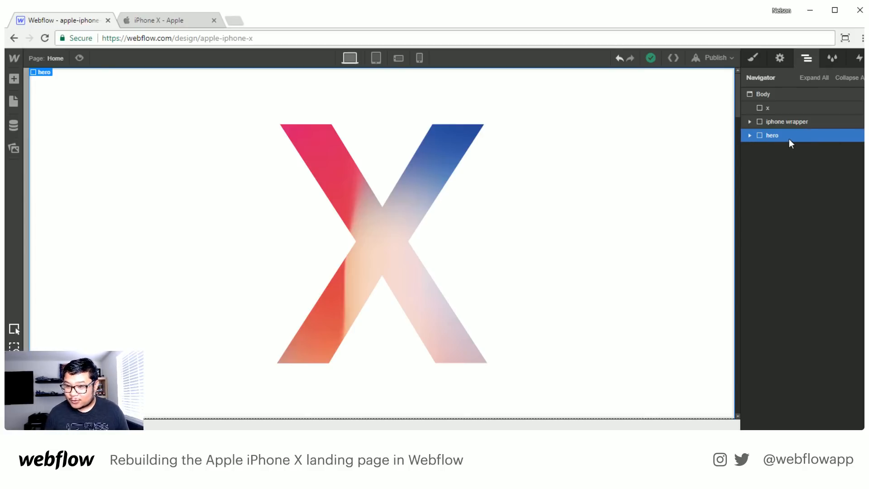
{"action": "left_click", "coordinate": [859, 58]}
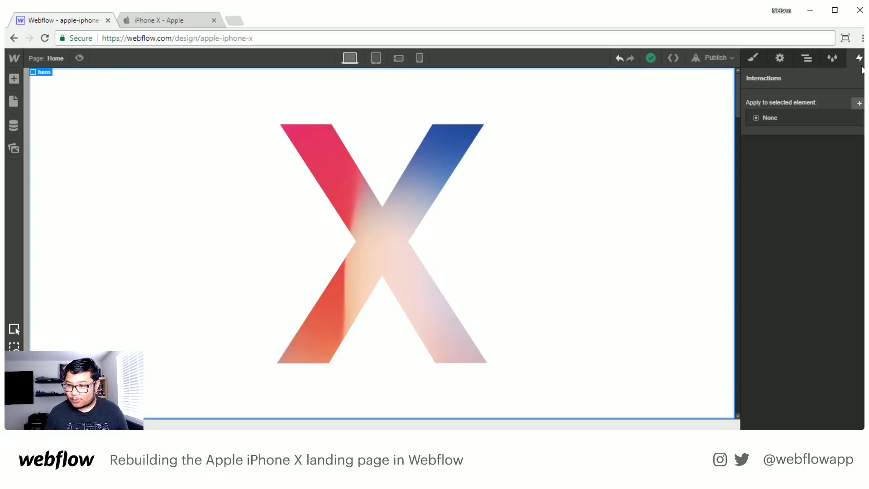
{"action": "left_click", "coordinate": [860, 103]}
{"action": "left_click_drag", "start_coordinate": [842, 124], "coordinate": [744, 119]}
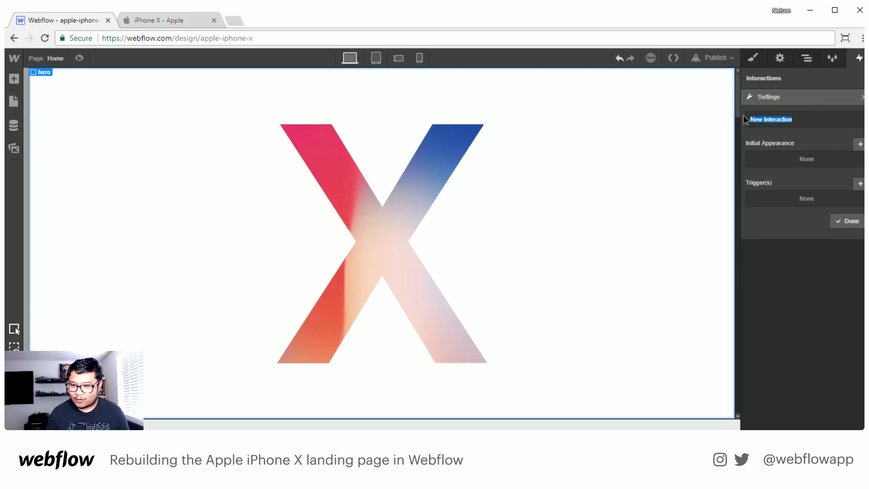
{"action": "type", "text": "hero scroll"}
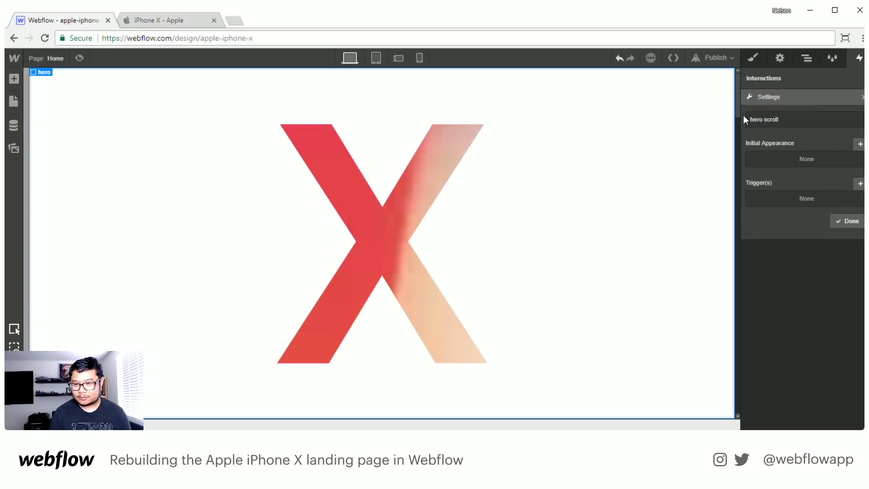
- Add a scroll trigger that affects the x element, with a 20% scroll-into-view offset
{"action": "left_click", "coordinate": [859, 183]}
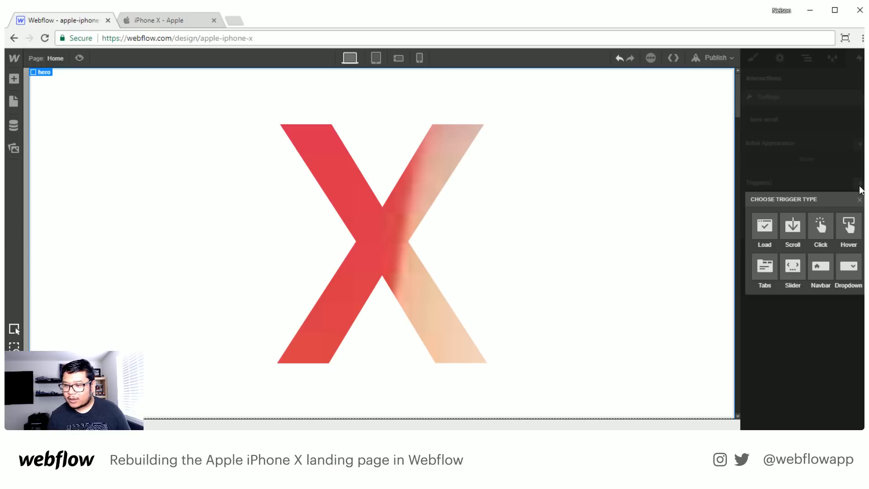
{"action": "left_click", "coordinate": [793, 234]}
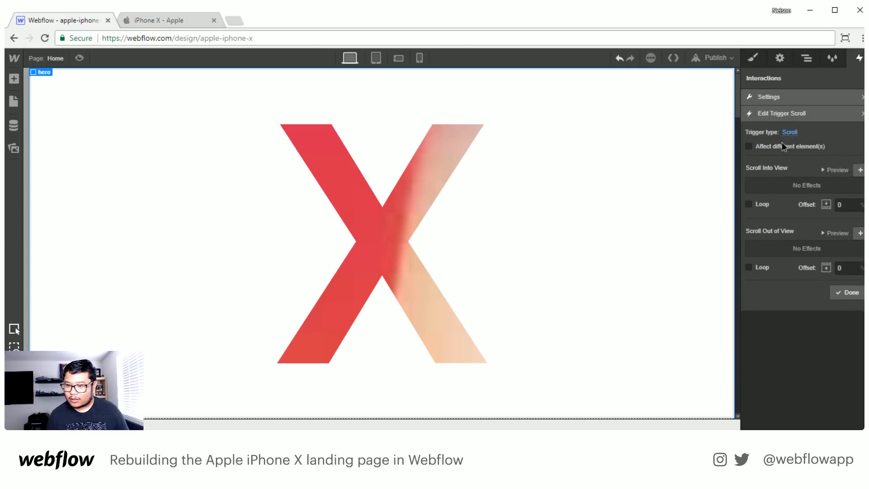
{"action": "left_click", "coordinate": [767, 147]}
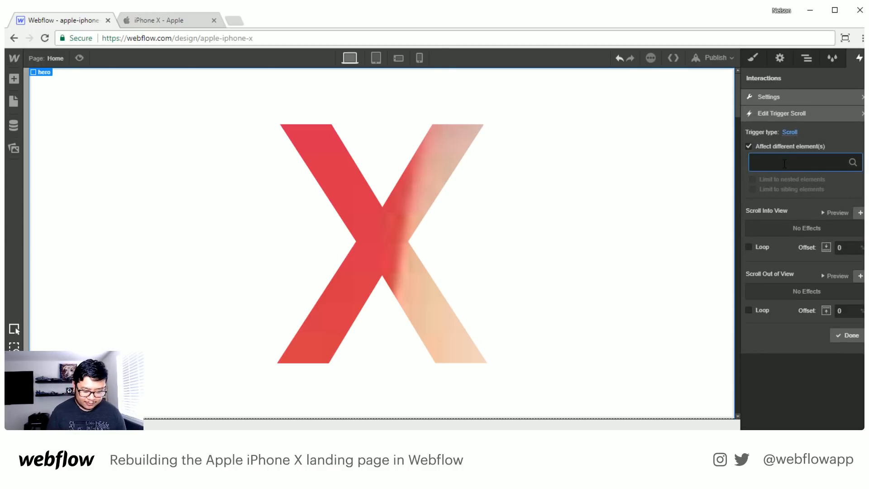
{"action": "type", "text": "x"}
{"action": "key", "text": "Return"}
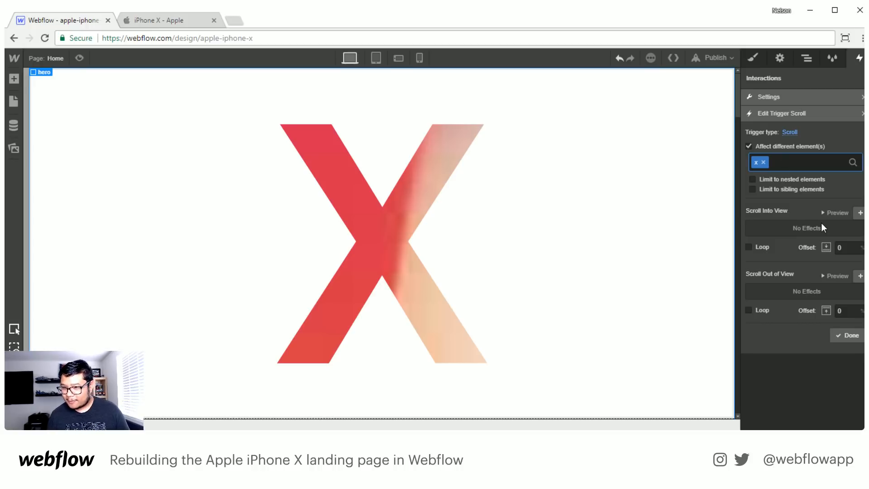
{"action": "left_click", "coordinate": [818, 246]}
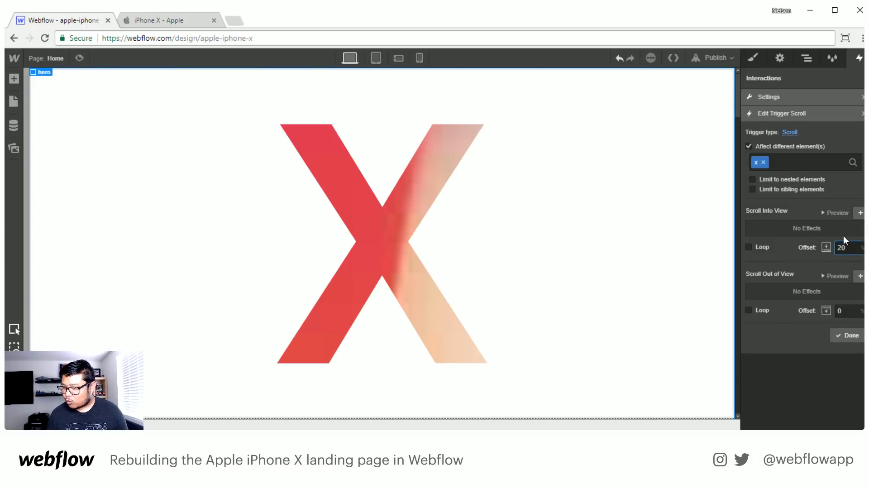
- Add a scroll-into-view step that scales x to 5 on X and Y with a 500 ms ease transition
{"action": "left_click", "coordinate": [860, 213]}
{"action": "left_click", "coordinate": [859, 176]}
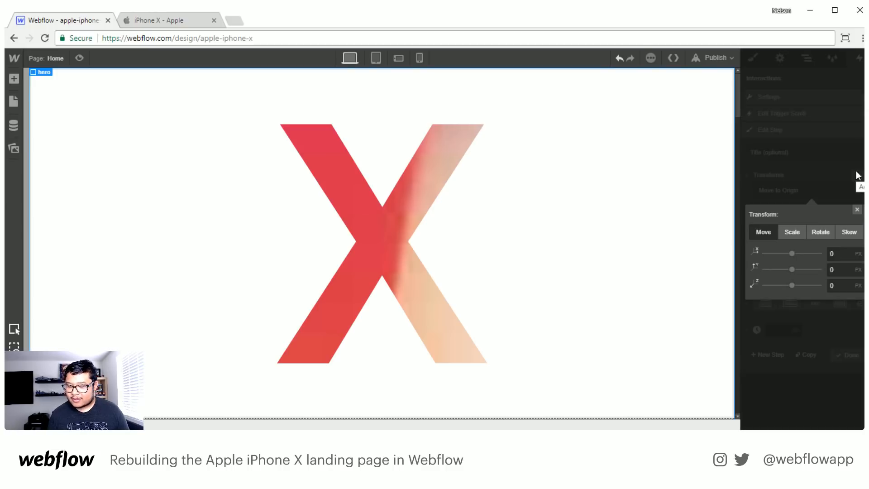
{"action": "left_click", "coordinate": [797, 232]}
{"action": "left_click", "coordinate": [839, 251]}
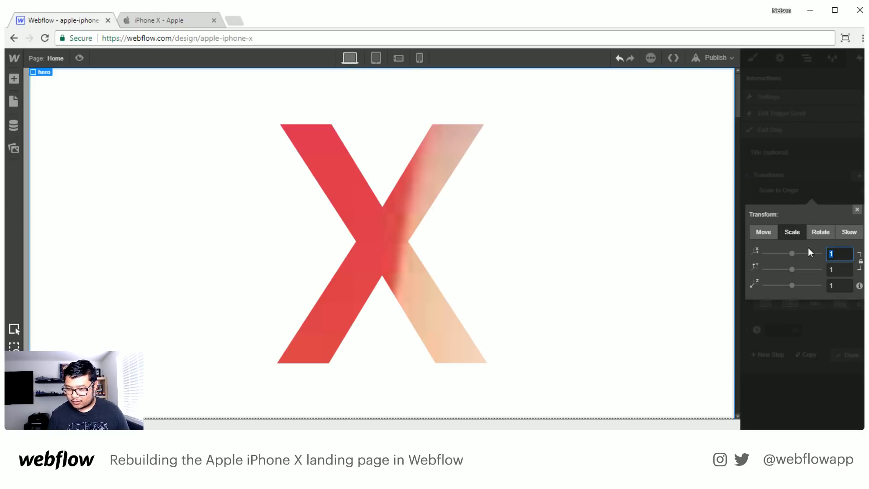
{"action": "left_click", "coordinate": [853, 208]}
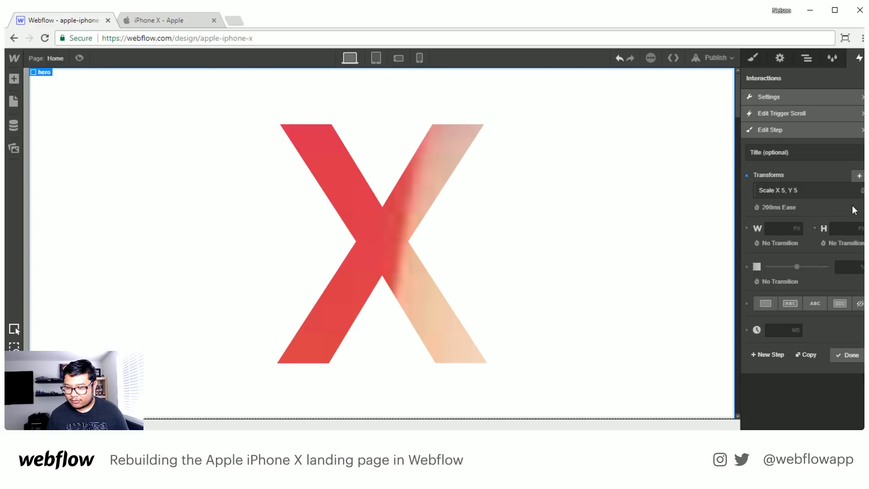
{"action": "left_click", "coordinate": [783, 205]}
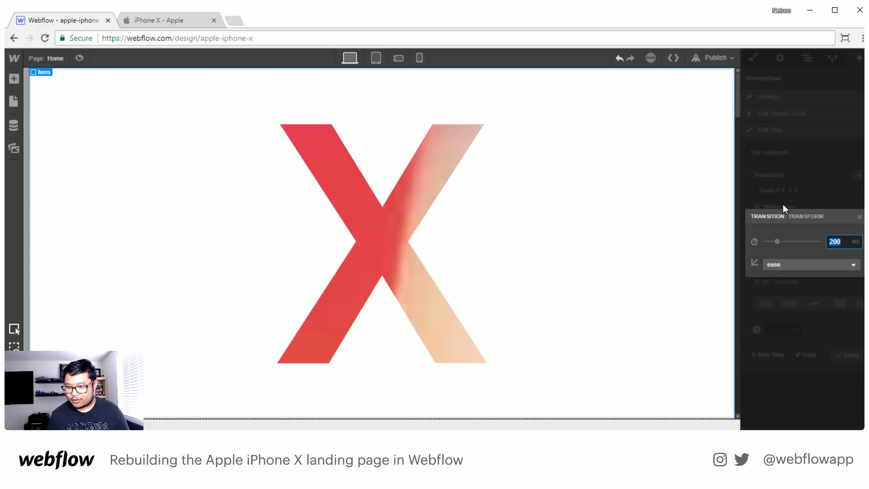
{"action": "type", "text": "500"}
{"action": "key", "text": "Return"}
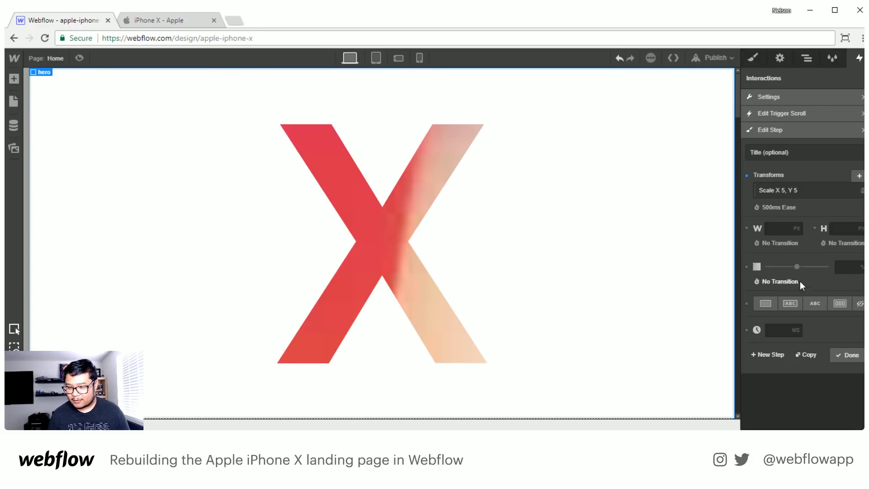
- Set the step's opacity to 0% with a 500 ms ease transition and save the step
{"action": "left_click", "coordinate": [851, 267]}
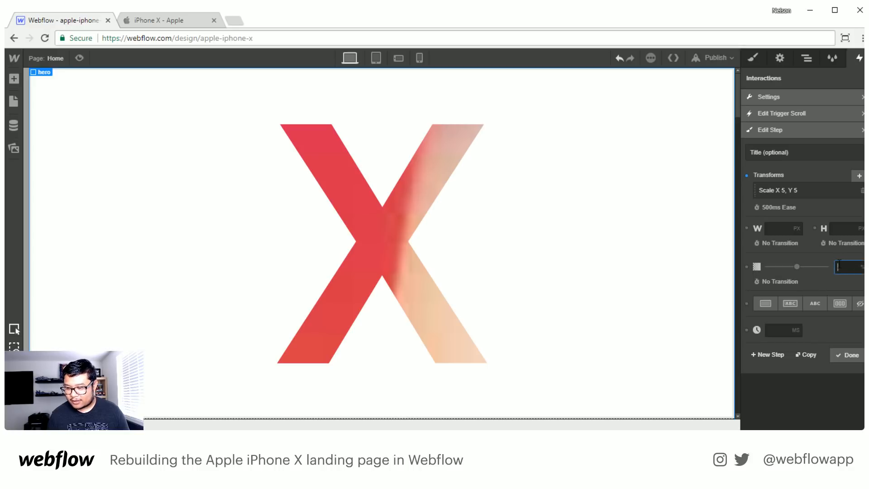
{"action": "type", "text": "0"}
{"action": "key", "text": "Return"}
{"action": "left_click", "coordinate": [783, 280]}
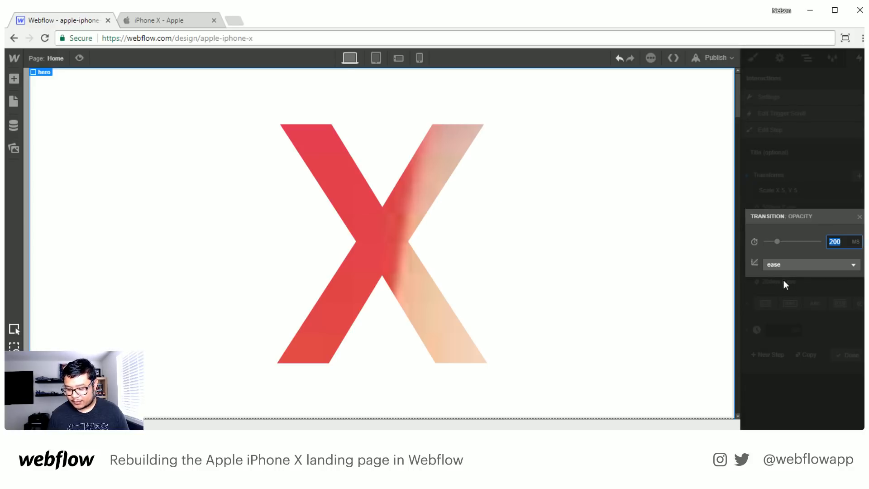
{"action": "type", "text": "500"}
{"action": "key", "text": "Return"}
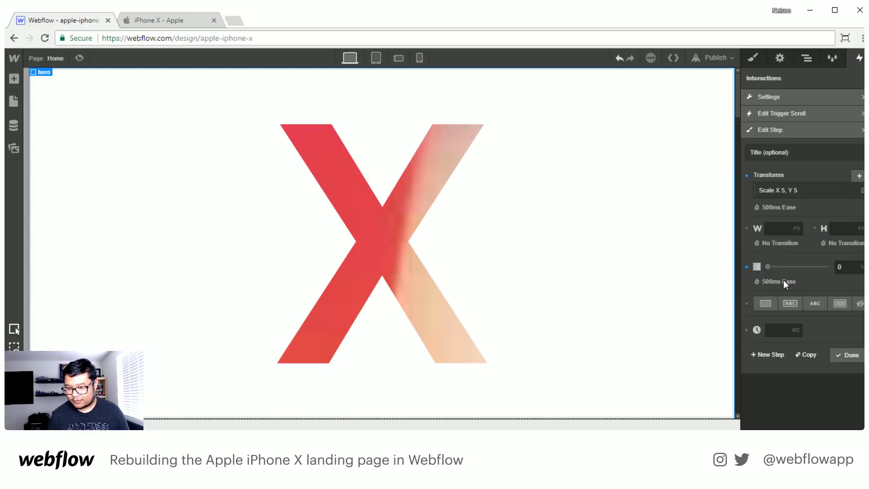
{"action": "left_click", "coordinate": [851, 356]}
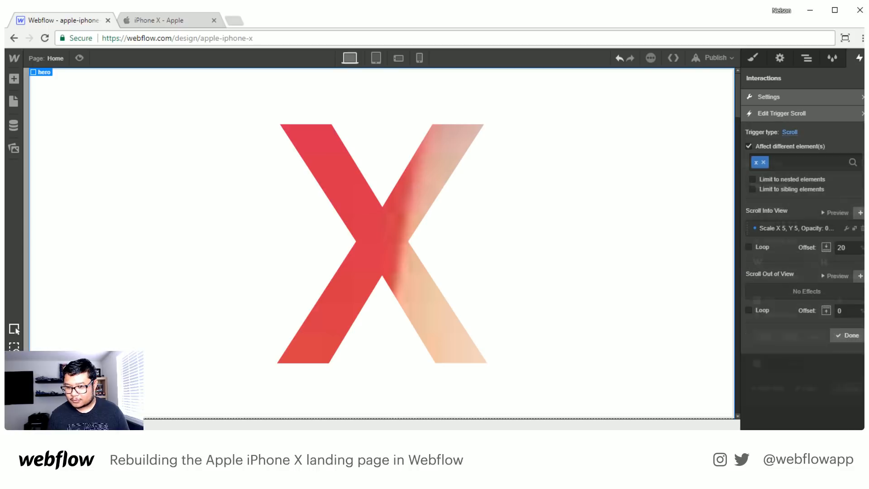
- Preview the x element's scroll-into-view effect and return to the hero scroll interaction's settings
{"action": "left_click", "coordinate": [842, 335]}
{"action": "left_click", "coordinate": [788, 201]}
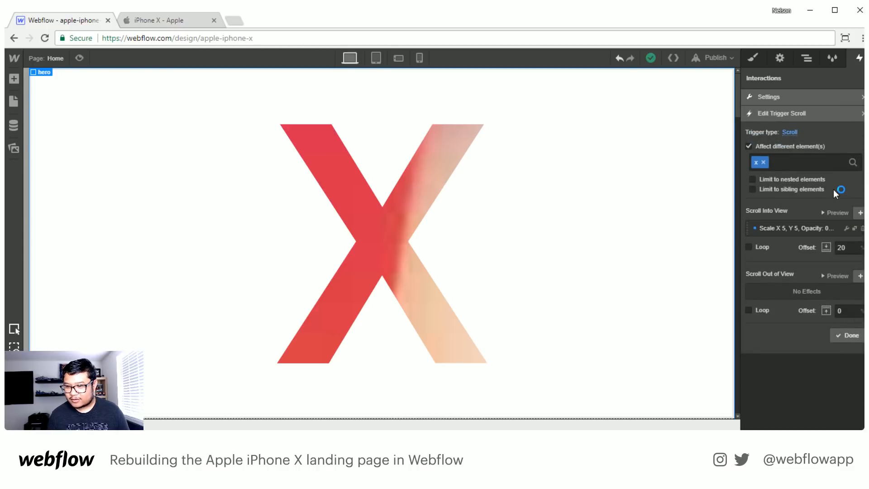
{"action": "left_click", "coordinate": [835, 212]}
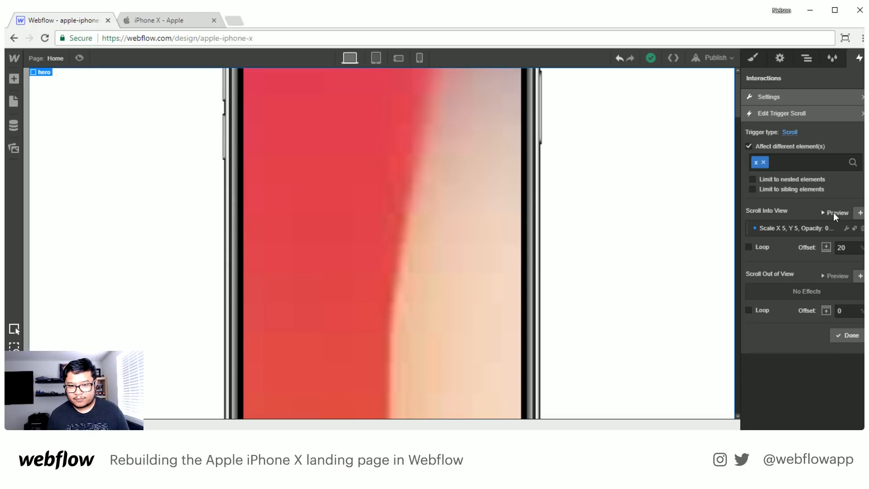
{"action": "left_click", "coordinate": [848, 335]}
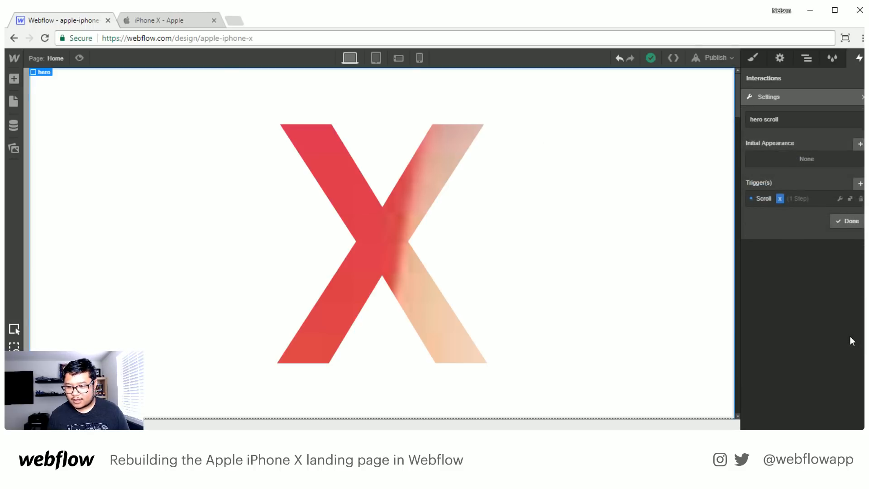
{"action": "left_click", "coordinate": [842, 221]}
{"action": "left_click", "coordinate": [845, 135]}
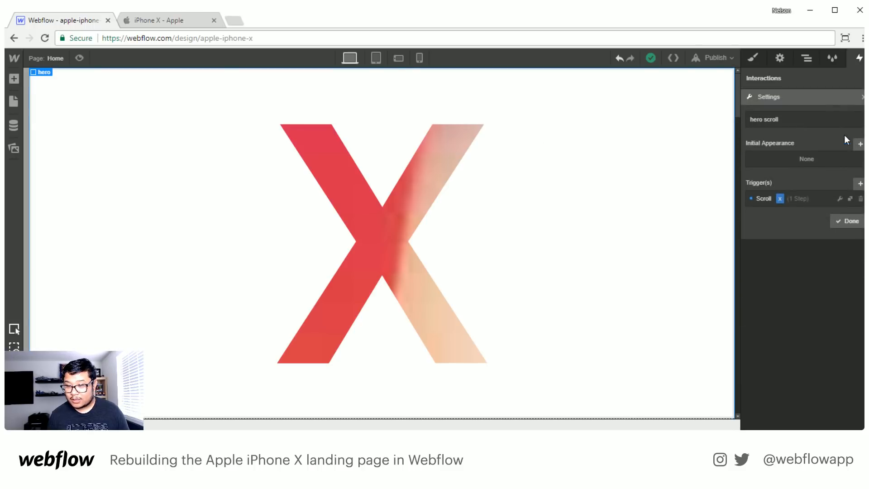
- Add a second scroll trigger with a 20% scroll-into-view offset, affecting the iphone wrapper instead of the iphone hardware
{"action": "left_click", "coordinate": [860, 184]}
{"action": "left_click", "coordinate": [793, 227]}
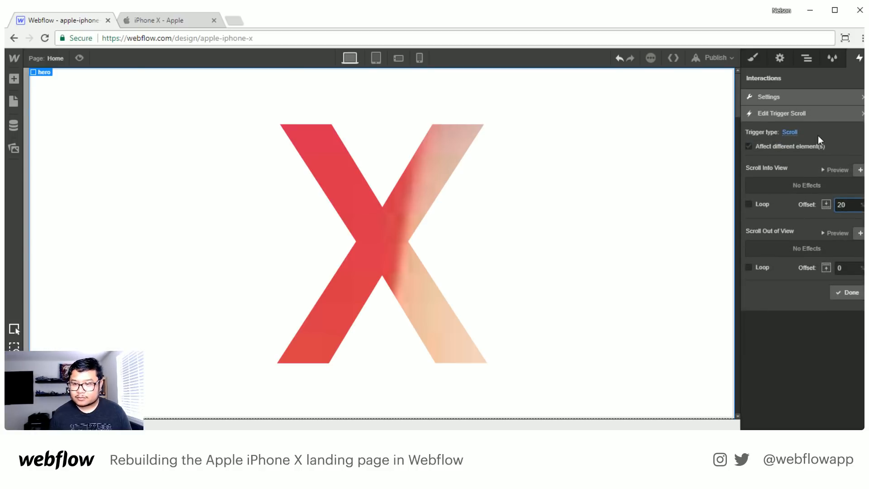
{"action": "left_click", "coordinate": [791, 146]}
{"action": "left_click", "coordinate": [769, 163]}
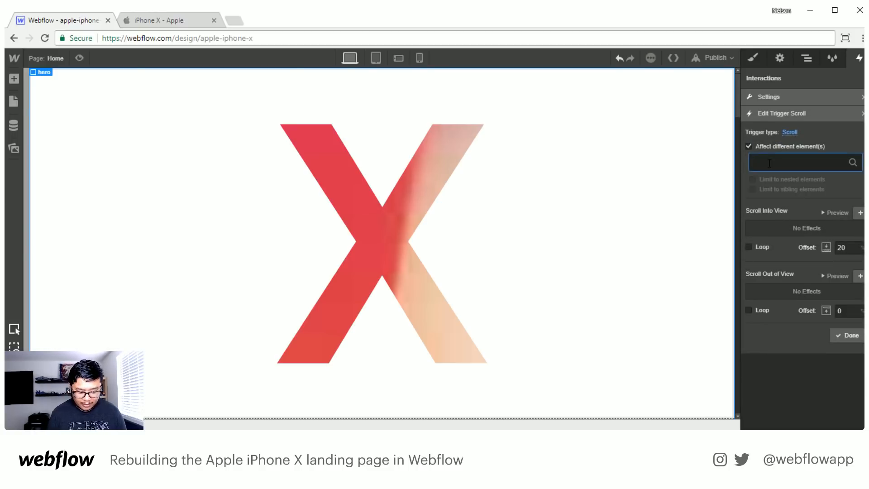
{"action": "type", "text": "iphone"}
{"action": "key", "text": "Return"}
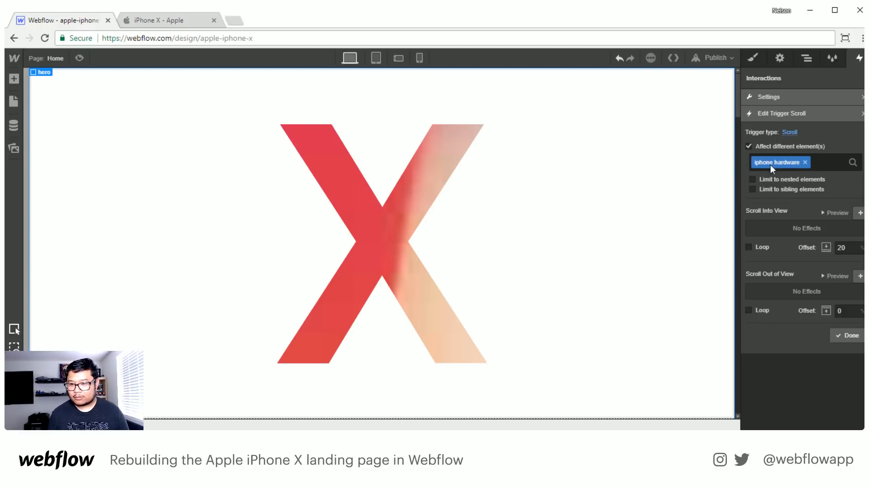
{"action": "left_click", "coordinate": [805, 162]}
{"action": "type", "text": "iphone"}
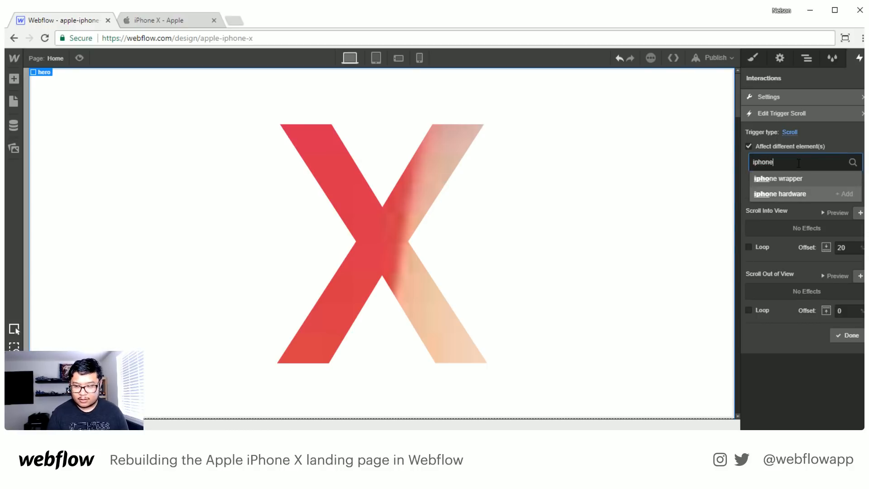
{"action": "key", "text": "Down"}
{"action": "key", "text": "Return"}
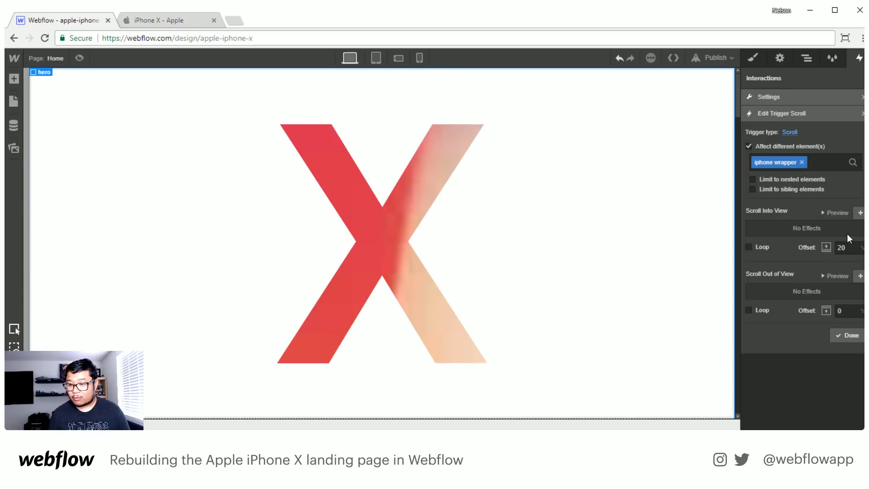
- Add a scroll-into-view step scaling the iphone wrapper to 0.375 on X and Y with a 500 ms ease transition
{"action": "left_click", "coordinate": [860, 213]}
{"action": "left_click", "coordinate": [859, 176]}
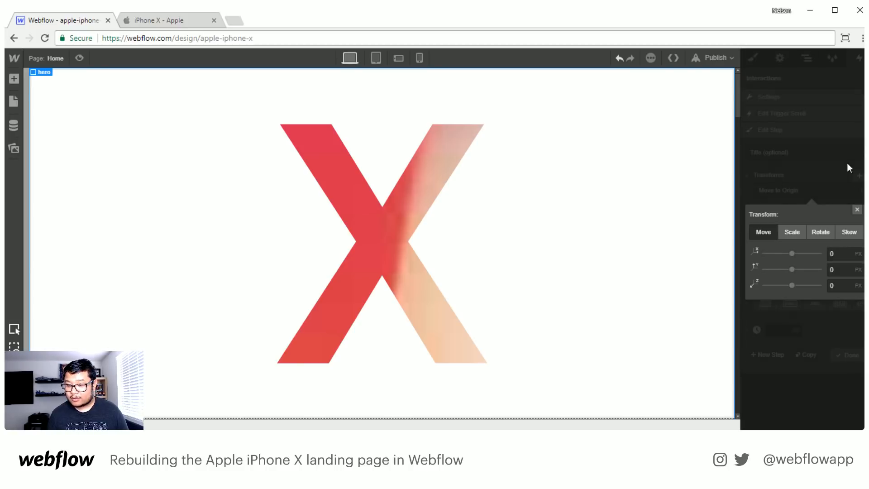
{"action": "left_click", "coordinate": [795, 232]}
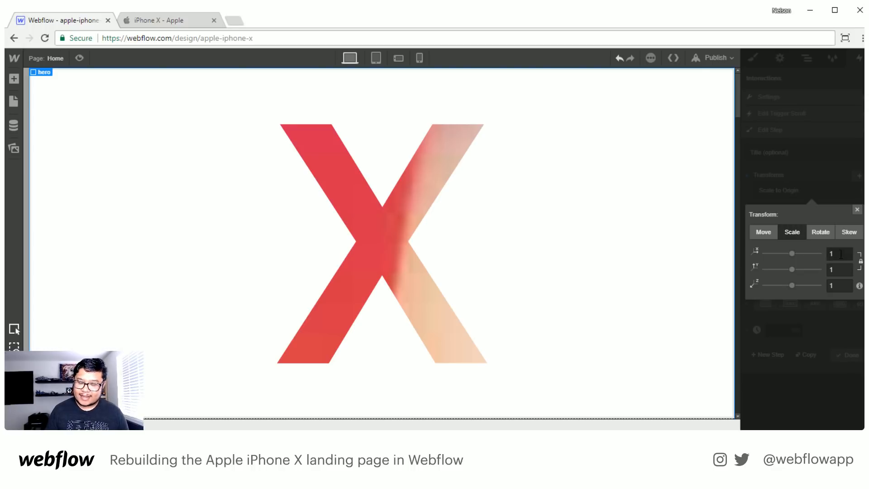
{"action": "left_click", "coordinate": [829, 253]}
{"action": "type", "text": "0."}
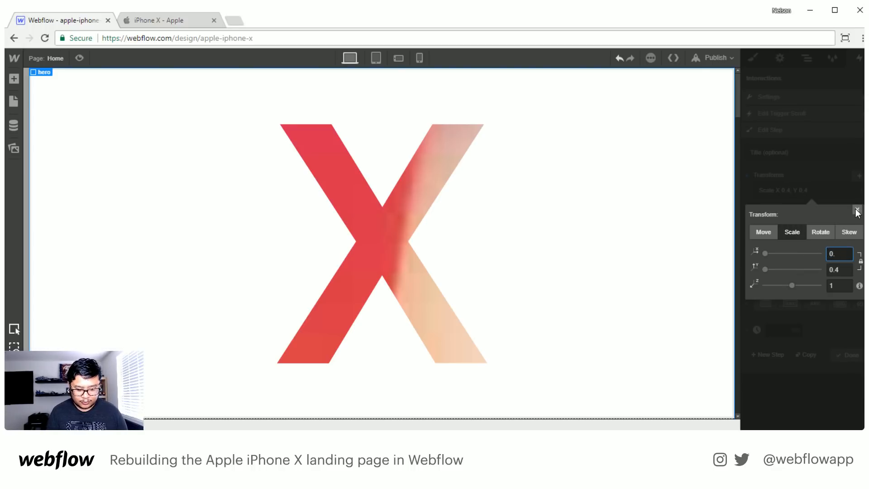
{"action": "type", "text": "4375"}
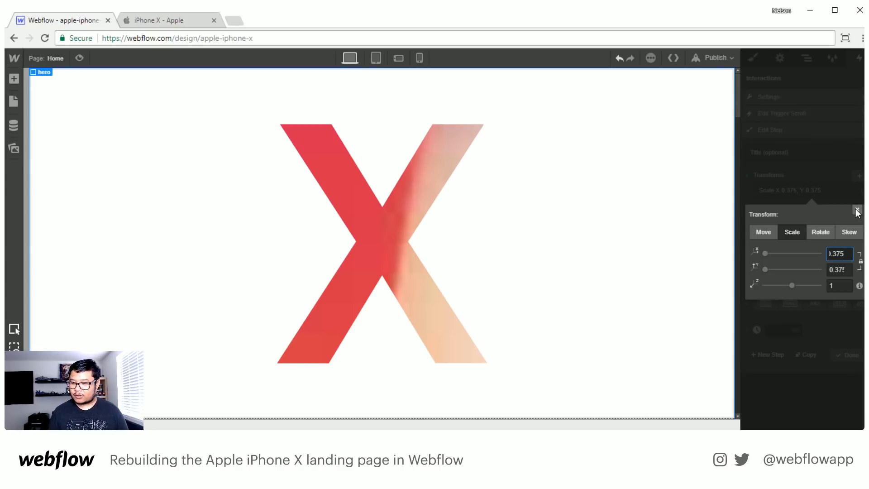
{"action": "left_click", "coordinate": [857, 211]}
{"action": "left_click", "coordinate": [785, 206]}
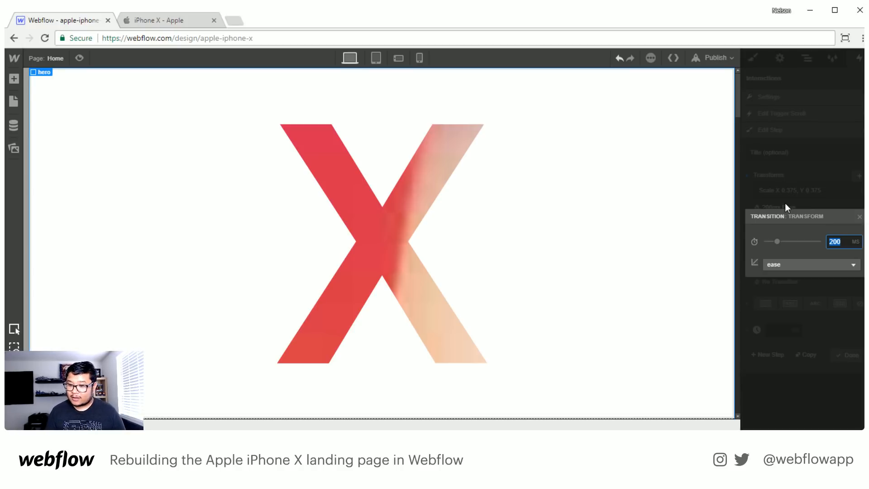
{"action": "type", "text": "500"}
{"action": "key", "text": "Return"}
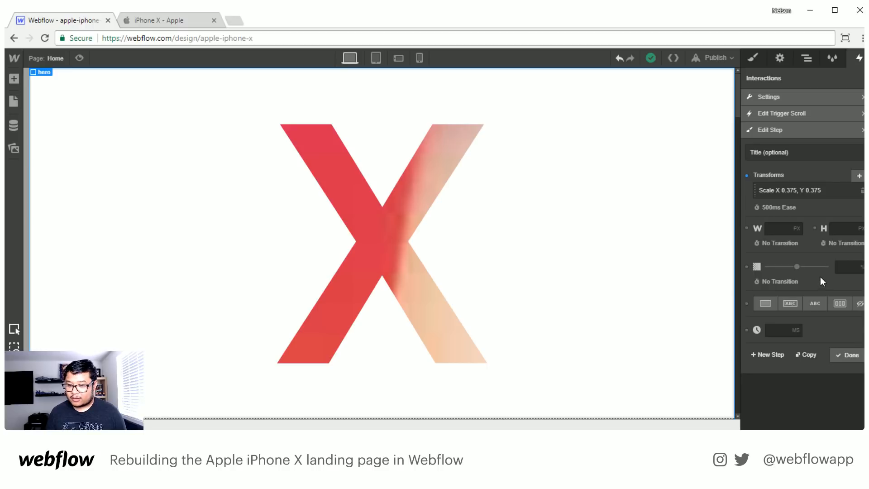
{"action": "left_click", "coordinate": [849, 356]}
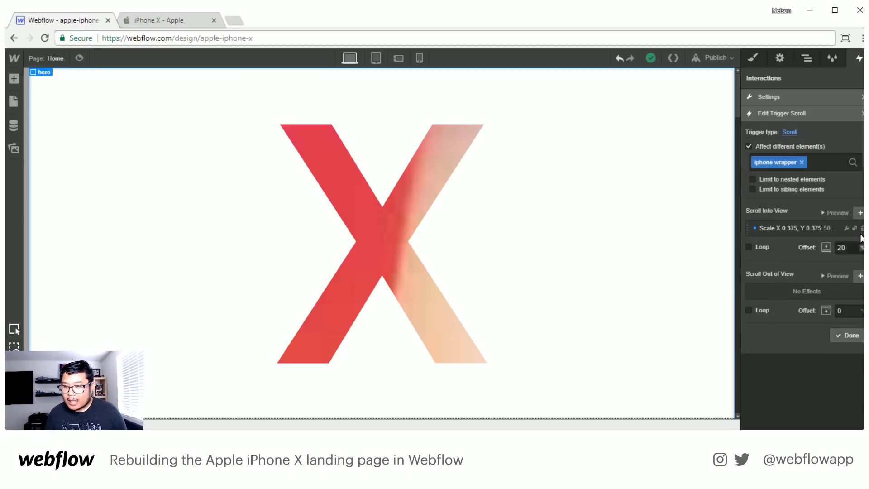
- Add a 500 ms wait step to the iphone wrapper trigger's scroll-into-view effects
{"action": "left_click", "coordinate": [860, 213]}
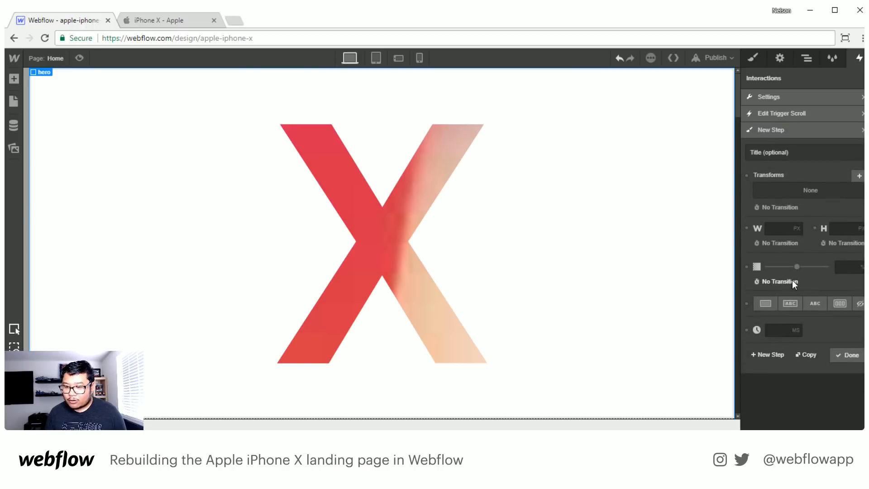
{"action": "left_click", "coordinate": [781, 328]}
{"action": "type", "text": "500"}
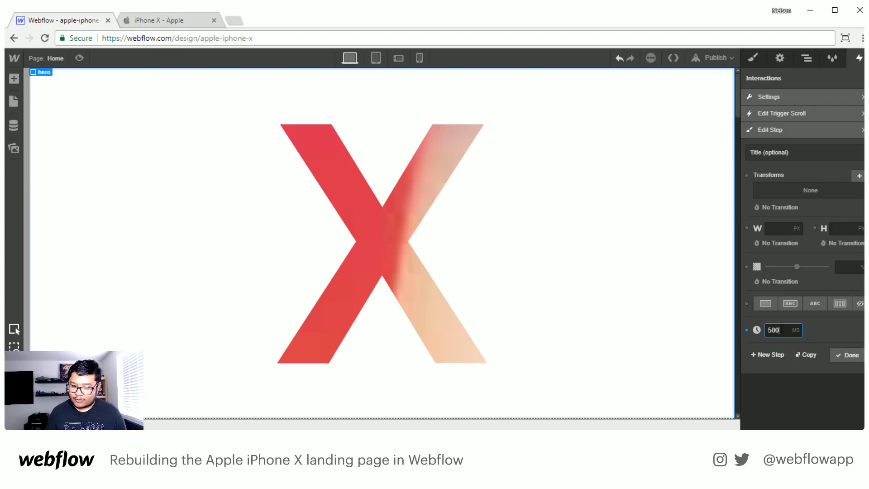
{"action": "left_click", "coordinate": [847, 354]}
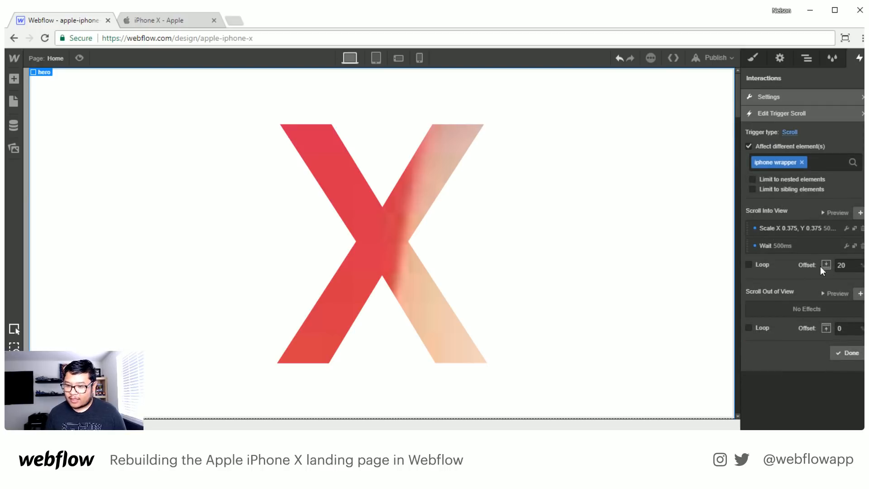
- Add another scroll-into-view step moving the iphone wrapper to -100% on Y with a 500 ms ease transition
{"action": "left_click", "coordinate": [861, 213]}
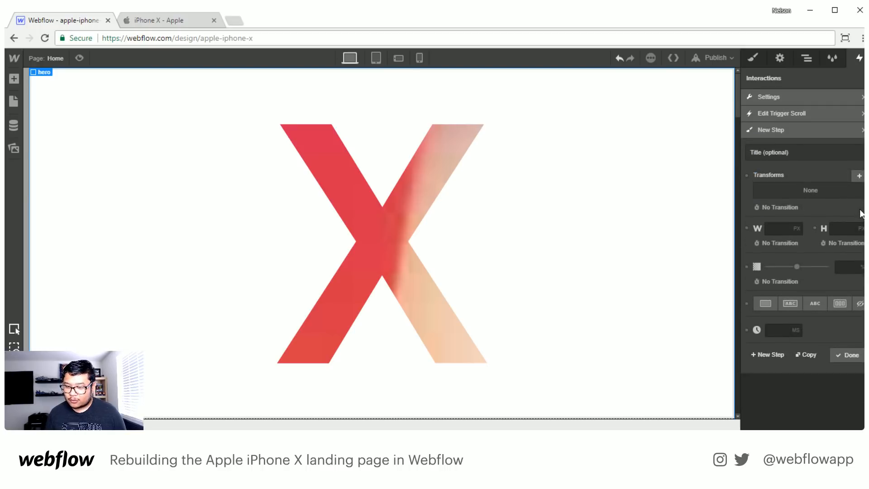
{"action": "left_click", "coordinate": [859, 176]}
{"action": "left_click", "coordinate": [835, 269]}
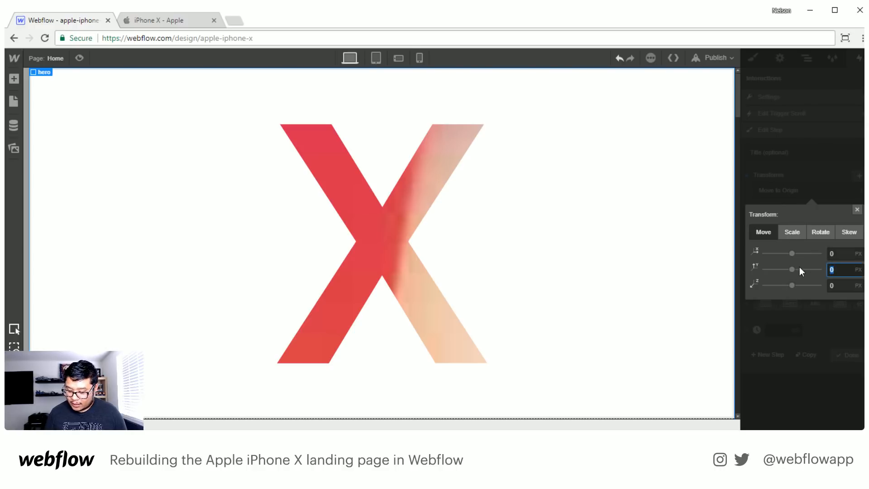
{"action": "type", "text": "-100%"}
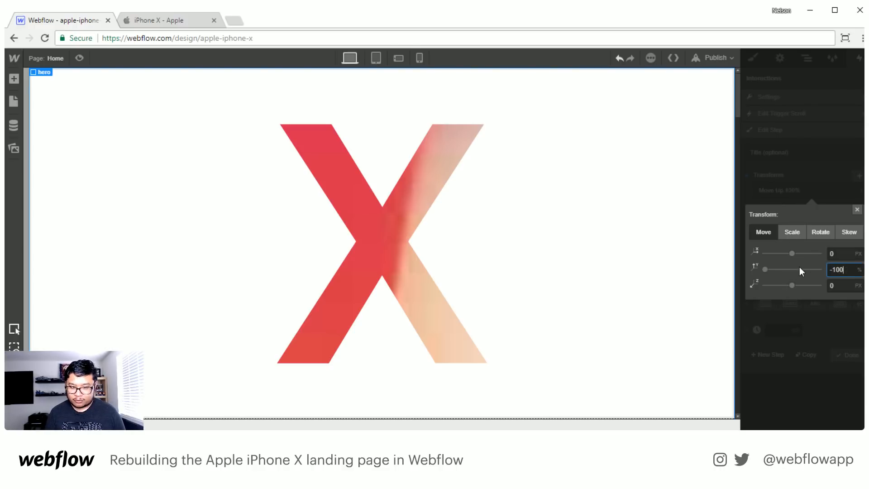
{"action": "left_click", "coordinate": [858, 209]}
{"action": "left_click", "coordinate": [772, 207]}
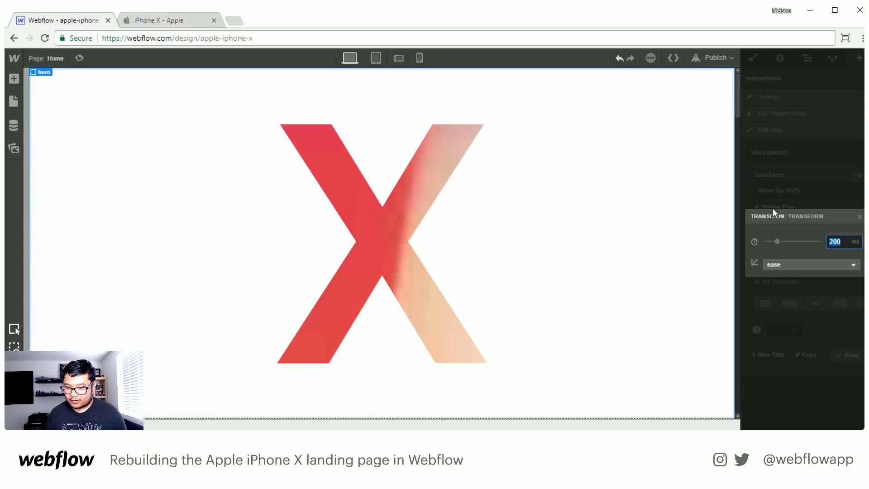
{"action": "type", "text": "500"}
{"action": "key", "text": "Return"}
- Set the move step's opacity to 0% with a 500 ms ease transition and save the hero scroll interaction
{"action": "left_click", "coordinate": [846, 267]}
{"action": "type", "text": "0"}
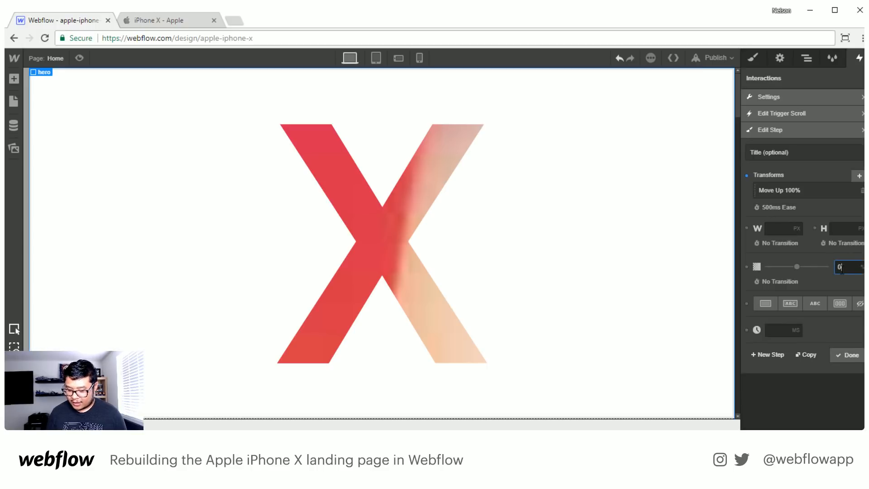
{"action": "left_click", "coordinate": [772, 281]}
{"action": "key", "text": "Return"}
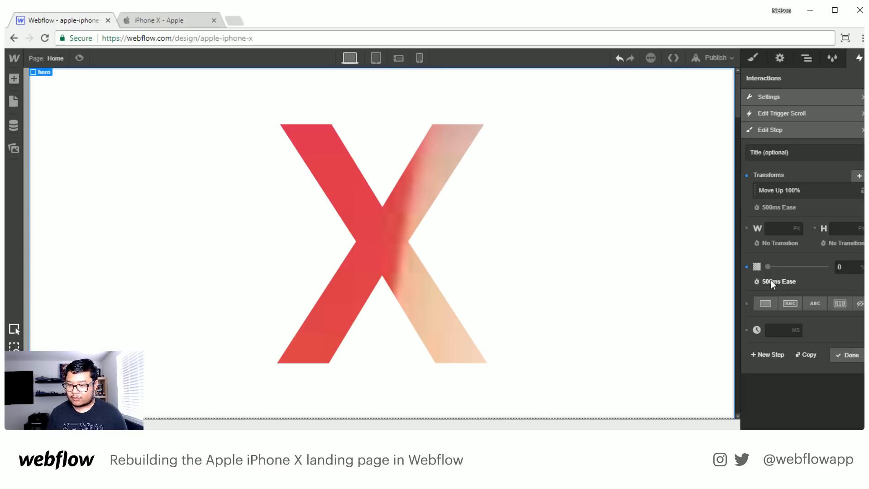
{"action": "left_click", "coordinate": [843, 355]}
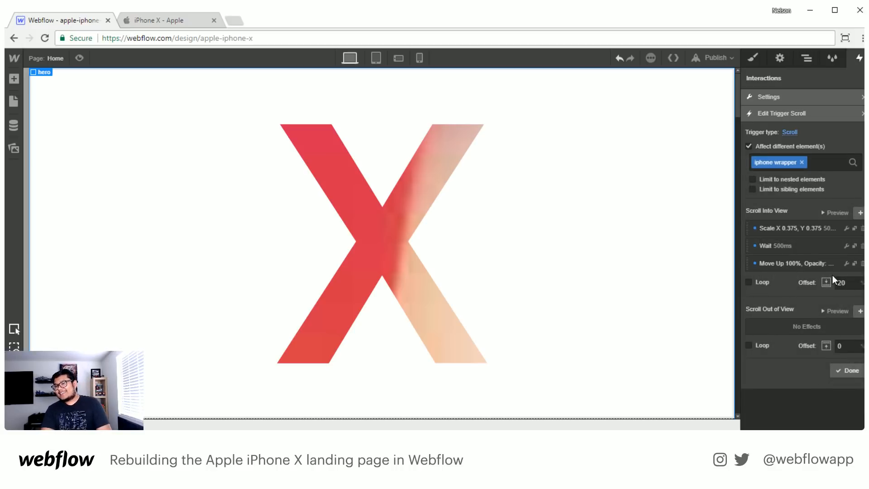
{"action": "left_click", "coordinate": [847, 371]}
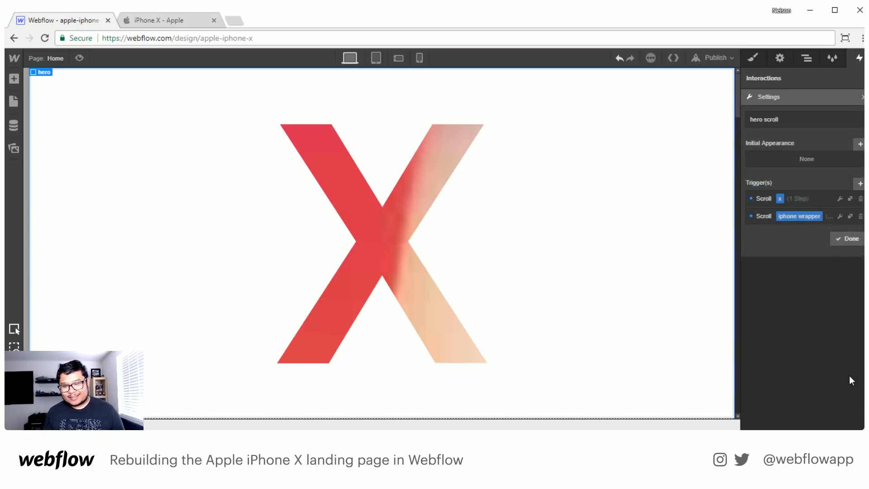
{"action": "left_click", "coordinate": [849, 239]}
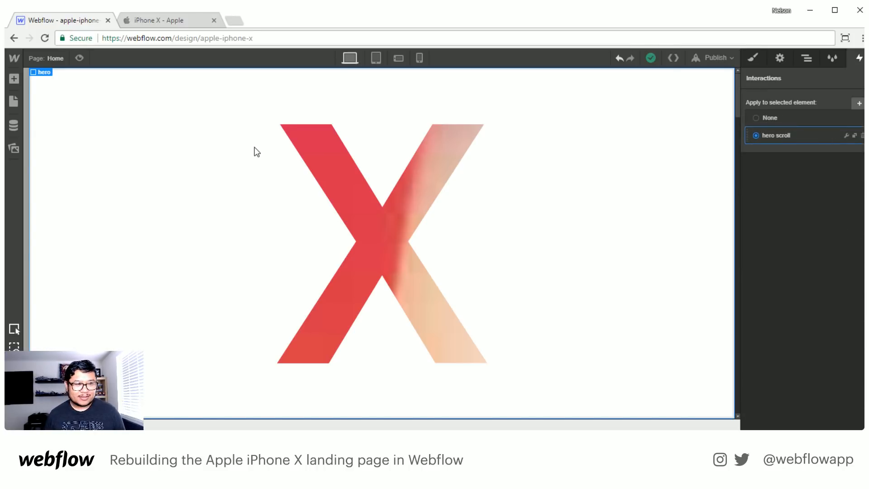
- Preview the hero scroll interaction on the page and return to the design view
{"action": "left_click", "coordinate": [80, 59]}
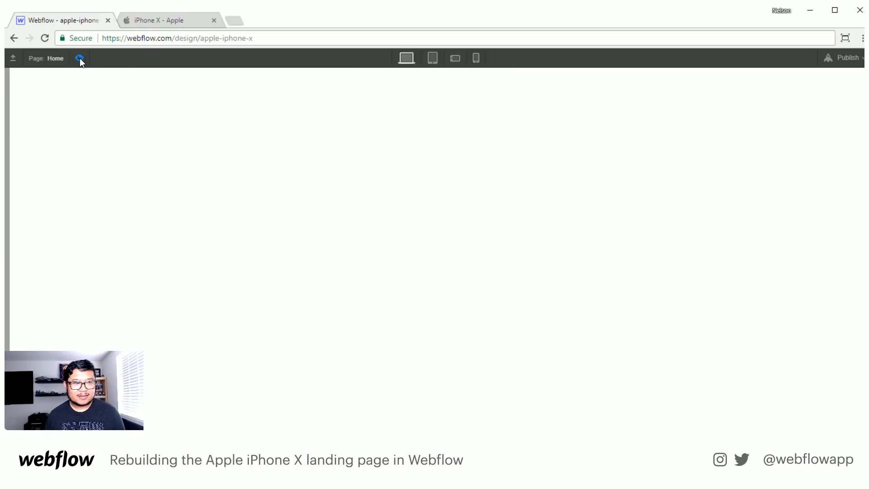
{"action": "left_click", "coordinate": [79, 59]}
{"action": "left_click", "coordinate": [80, 58]}
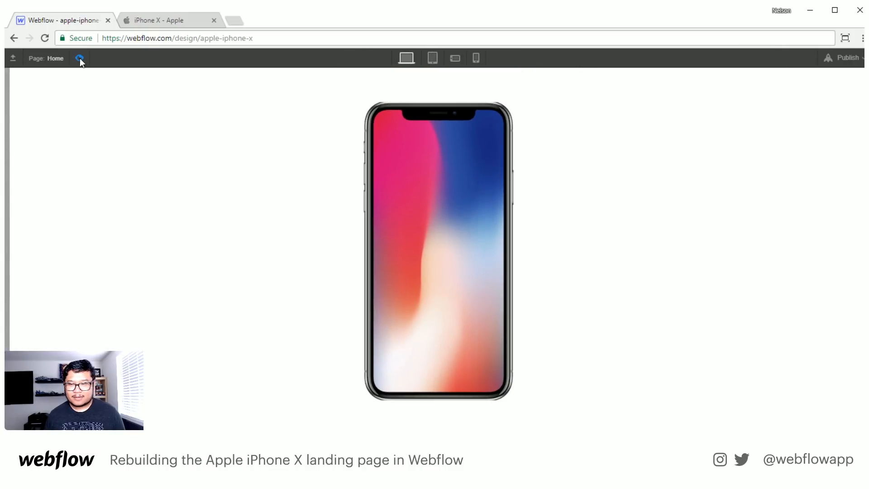
{"action": "left_click", "coordinate": [79, 58]}
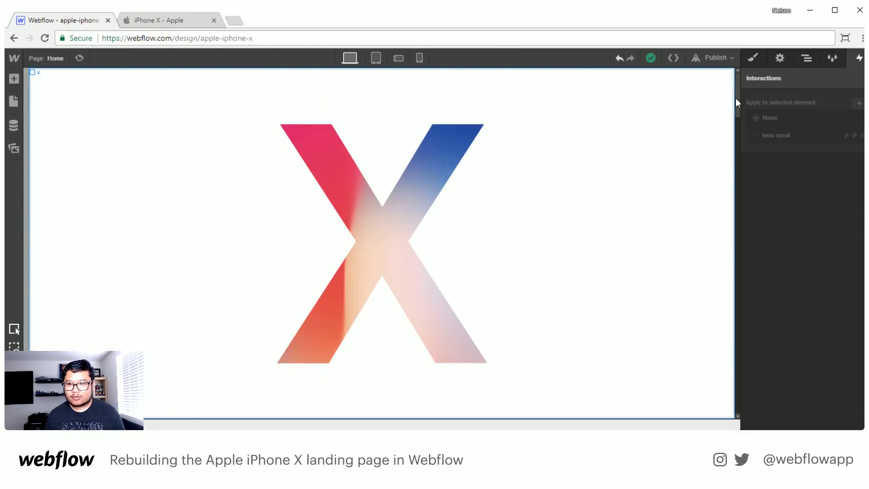
- Set the scroll-into-view offset to 60% for the hero scroll trigger that affects the x element
{"action": "left_click", "coordinate": [807, 58]}
{"action": "left_click", "coordinate": [792, 138]}
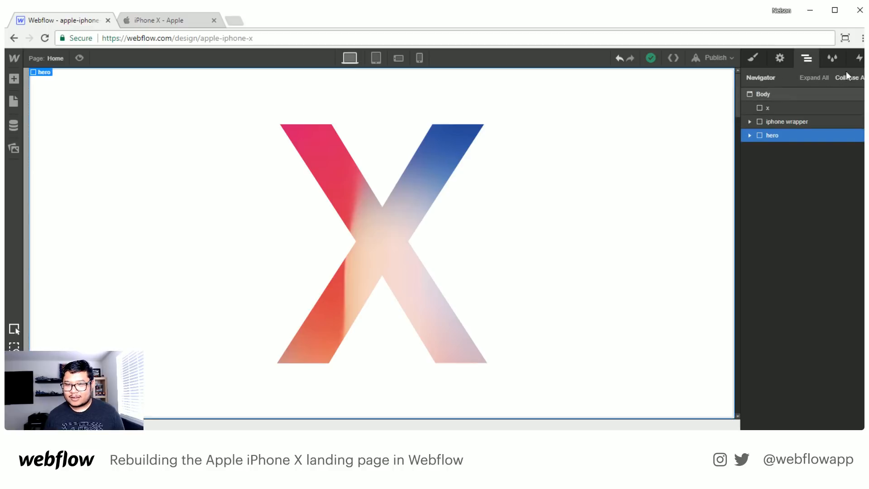
{"action": "left_click", "coordinate": [859, 58]}
{"action": "left_click", "coordinate": [847, 135]}
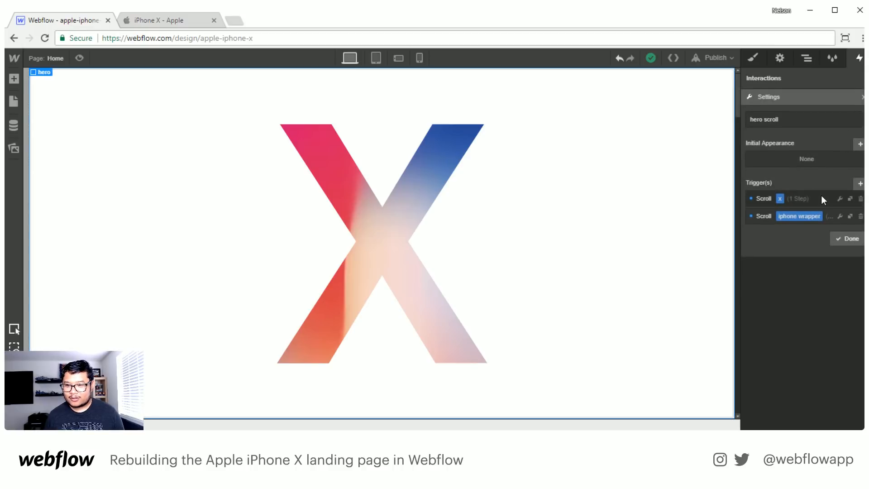
{"action": "left_click", "coordinate": [822, 194]}
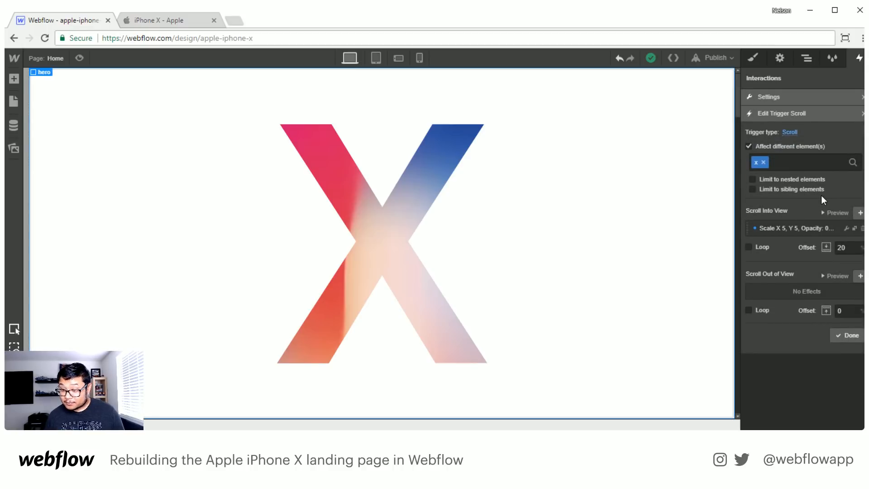
{"action": "left_click", "coordinate": [844, 247]}
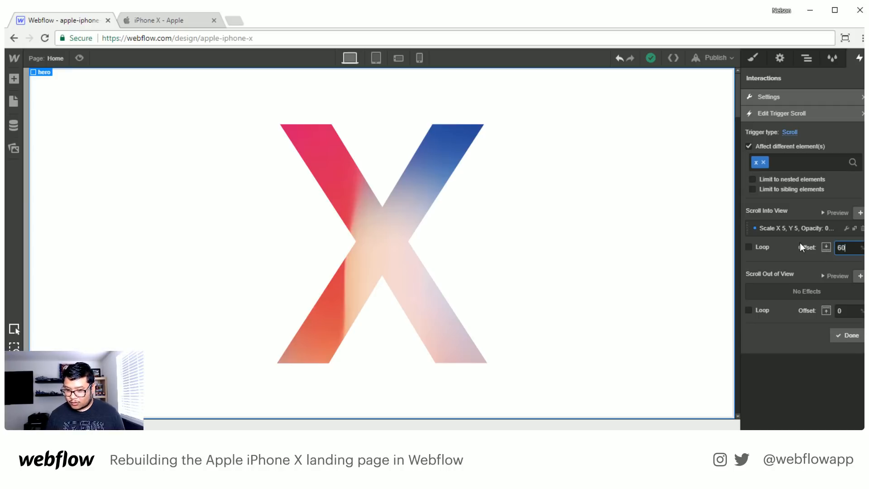
{"action": "left_click", "coordinate": [846, 335]}
- Set the iphone wrapper trigger's scroll-into-view offset to 60%, and briefly preview the saved interaction
{"action": "left_click", "coordinate": [811, 220]}
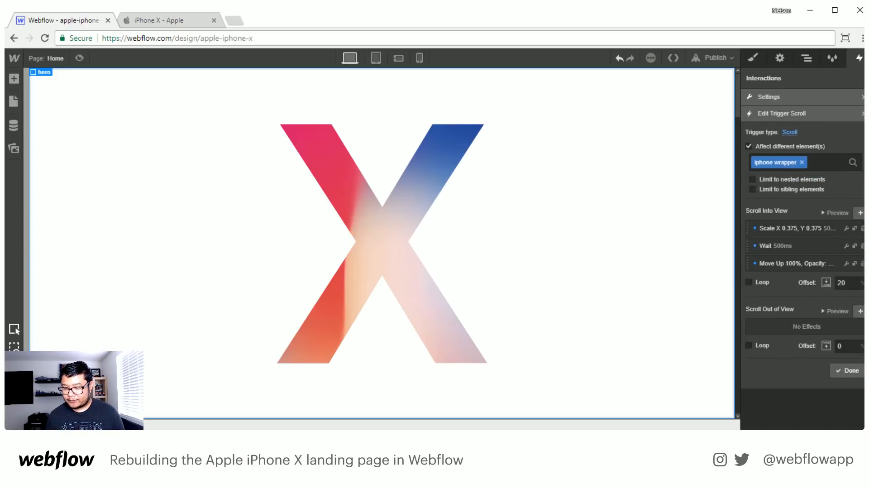
{"action": "left_click", "coordinate": [850, 285]}
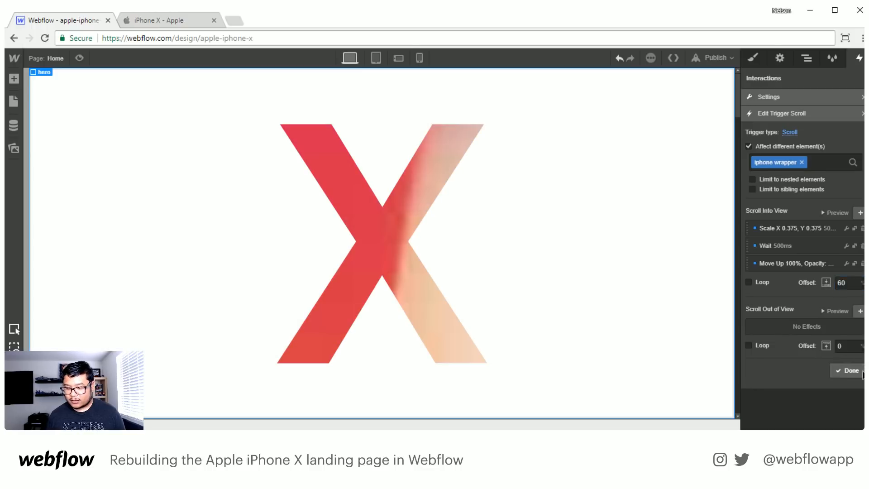
{"action": "left_click", "coordinate": [847, 371]}
{"action": "left_click", "coordinate": [840, 240]}
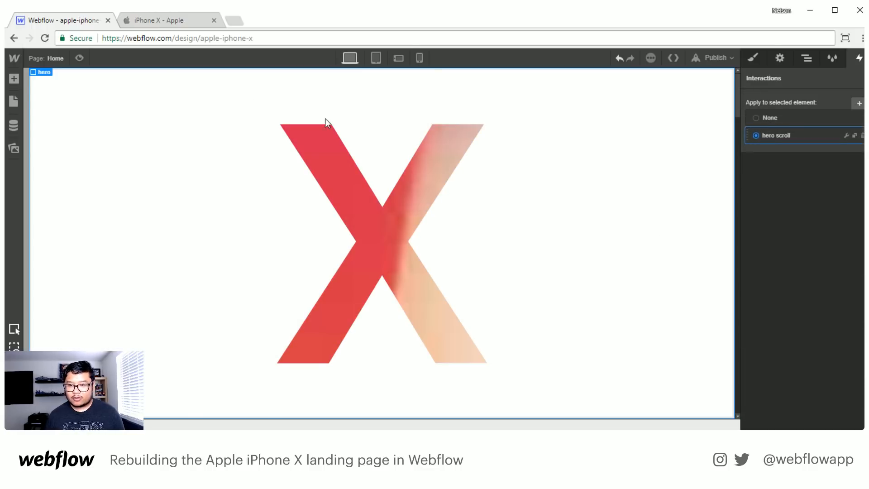
{"action": "left_click", "coordinate": [82, 54]}
{"action": "left_click", "coordinate": [83, 50]}
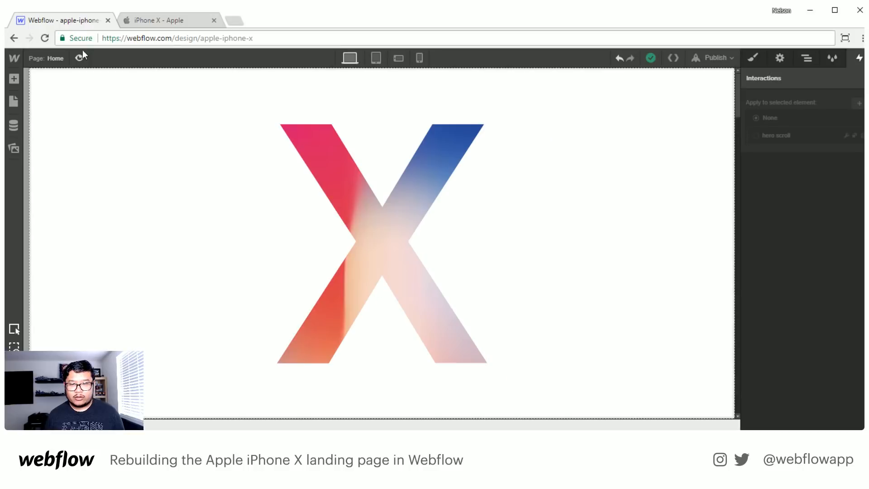
- Set the hero section's top margin to 1000
{"action": "left_click", "coordinate": [806, 58]}
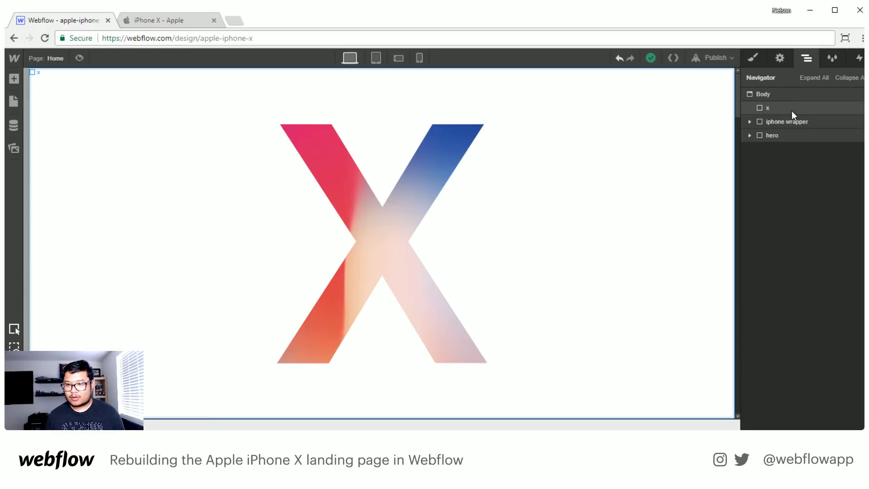
{"action": "left_click", "coordinate": [775, 121]}
{"action": "left_click", "coordinate": [772, 135]}
{"action": "left_click", "coordinate": [753, 57]}
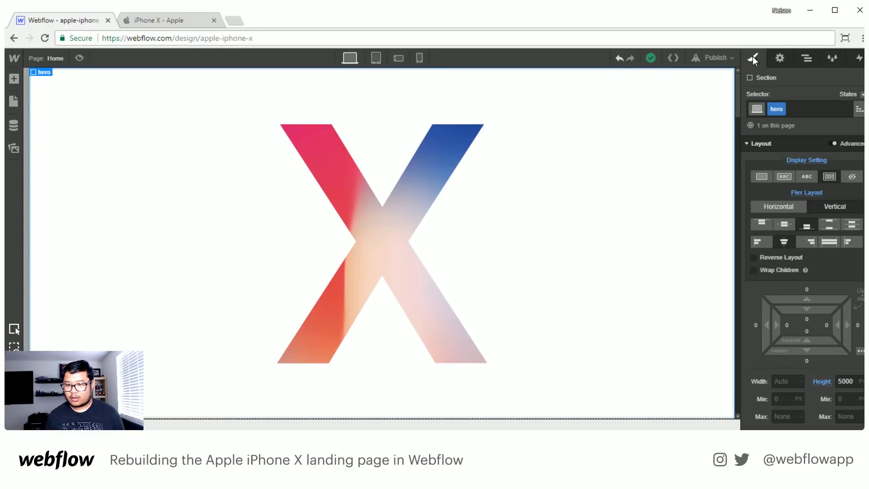
{"action": "left_click", "coordinate": [810, 290]}
{"action": "type", "text": "100"}
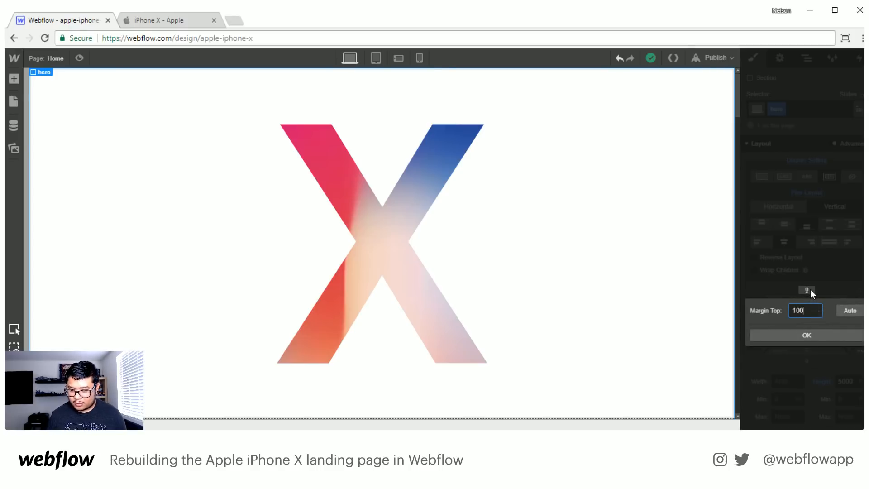
{"action": "type", "text": "0"}
{"action": "key", "text": "Return"}
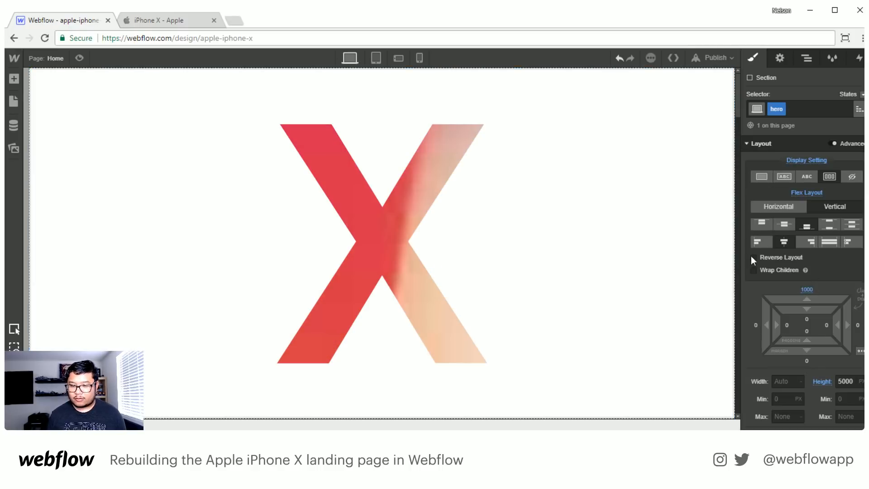
- Preview the page, scroll down through the hero animation, and return to the design view
{"action": "left_click", "coordinate": [80, 58]}
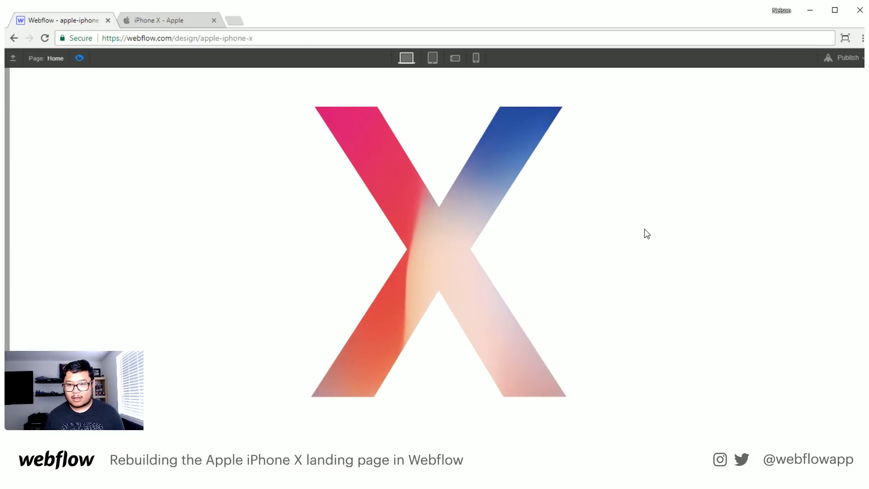
{"action": "scroll", "coordinate": [647, 232], "scroll_direction": "down", "scroll_amount": 10}
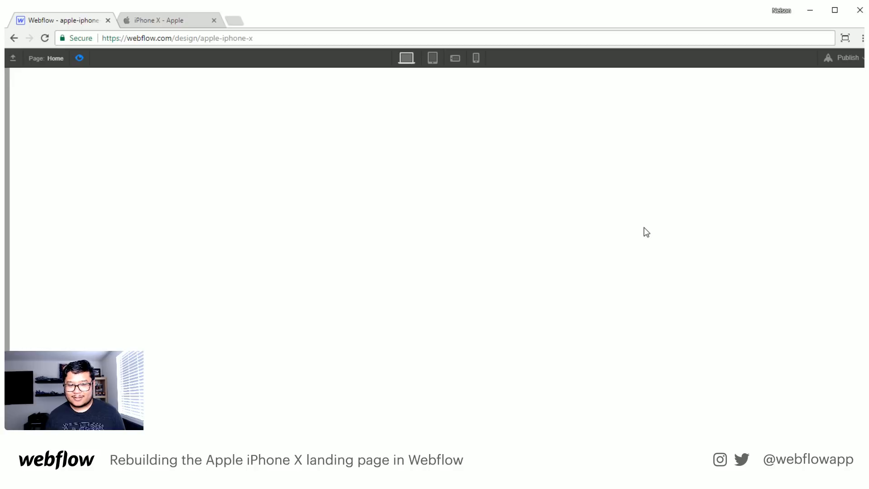
{"action": "left_click", "coordinate": [79, 58]}
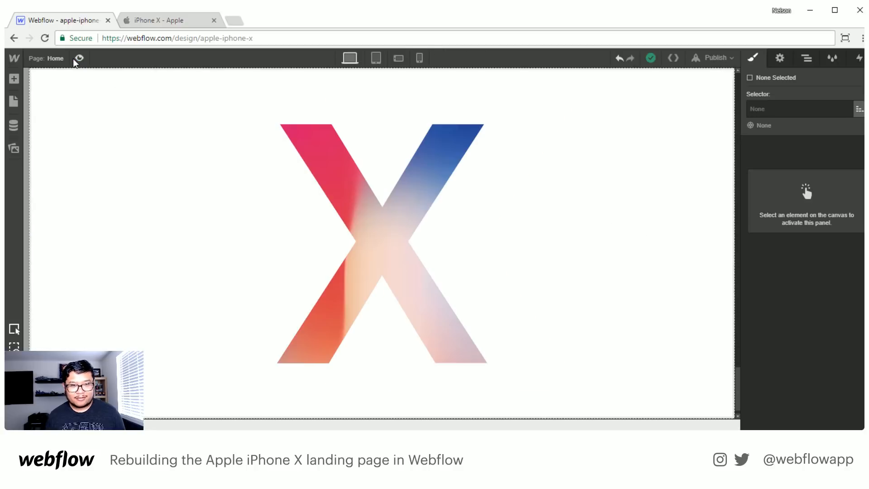
- Set the hero section's bottom padding to 1000 and preview the page's scroll animation
{"action": "left_click", "coordinate": [803, 60]}
{"action": "left_click", "coordinate": [806, 137]}
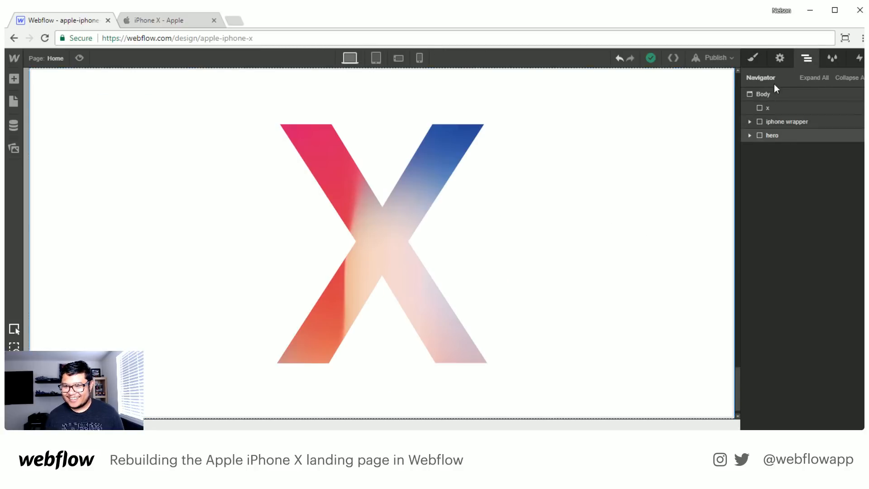
{"action": "left_click", "coordinate": [753, 58]}
{"action": "scroll", "coordinate": [807, 361], "scroll_direction": "down", "scroll_amount": 3}
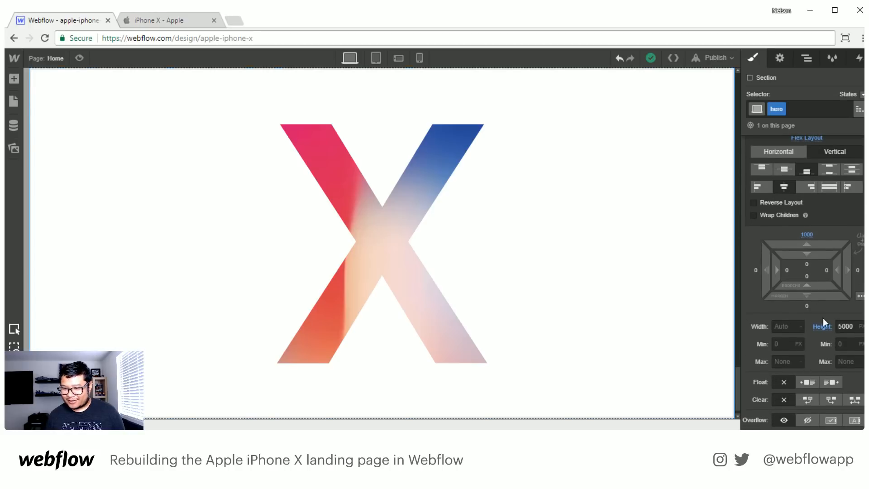
{"action": "left_click", "coordinate": [807, 275]}
{"action": "type", "text": "10"}
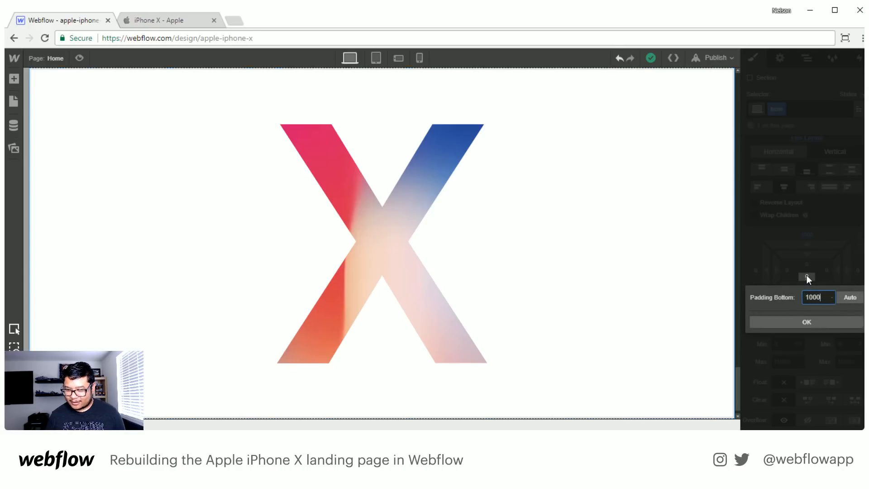
{"action": "type", "text": "00"}
{"action": "key", "text": "Return"}
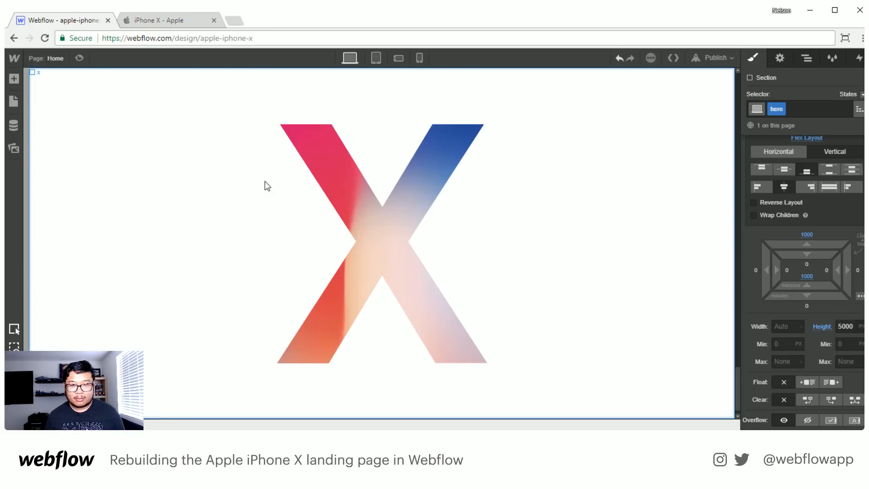
{"action": "left_click", "coordinate": [79, 58]}
{"action": "scroll", "coordinate": [436, 217], "scroll_direction": "down", "scroll_amount": 5}
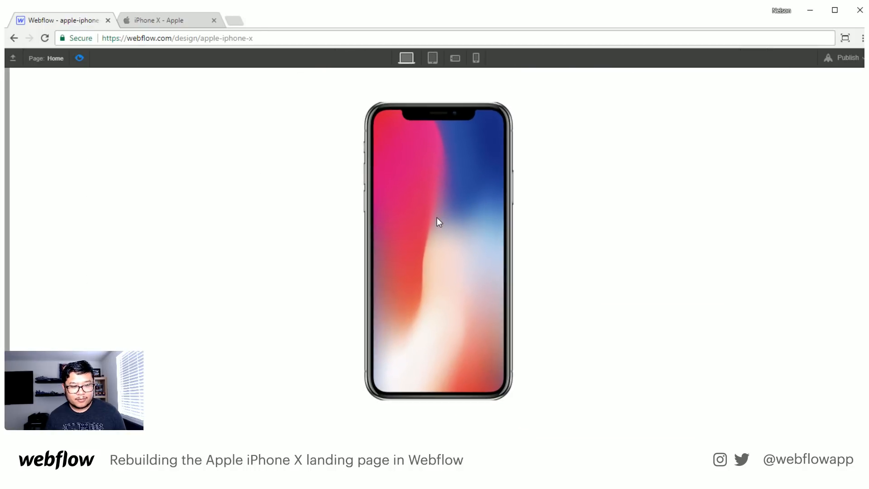
- Finish the preview of the hero animation and set the hero section's height to 3000
{"action": "scroll", "coordinate": [436, 217], "scroll_direction": "down", "scroll_amount": 5}
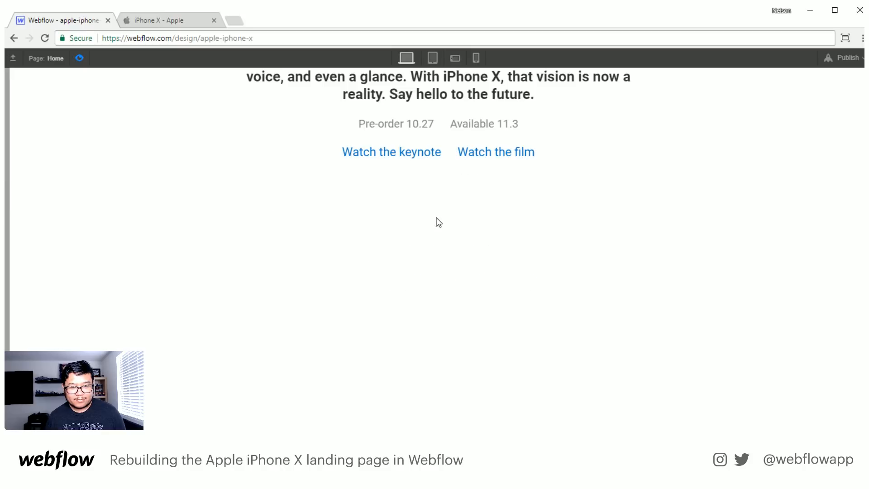
{"action": "left_click", "coordinate": [80, 58]}
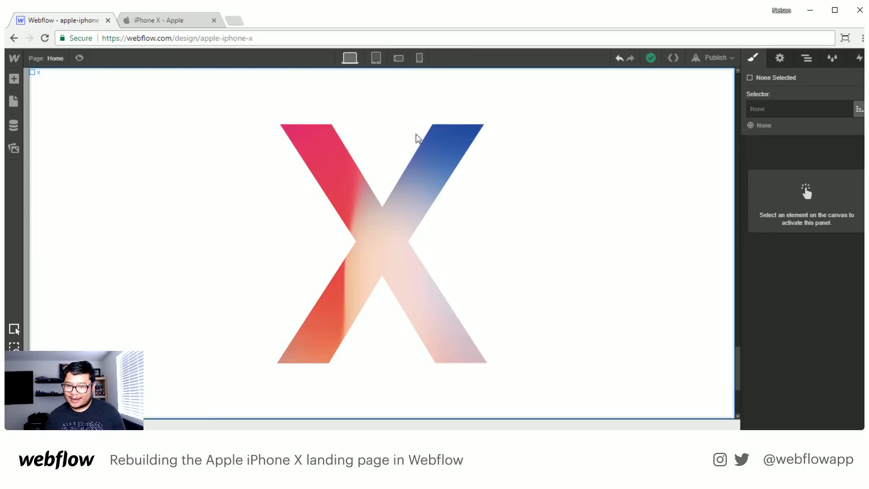
{"action": "left_click", "coordinate": [810, 64]}
{"action": "left_click", "coordinate": [770, 136]}
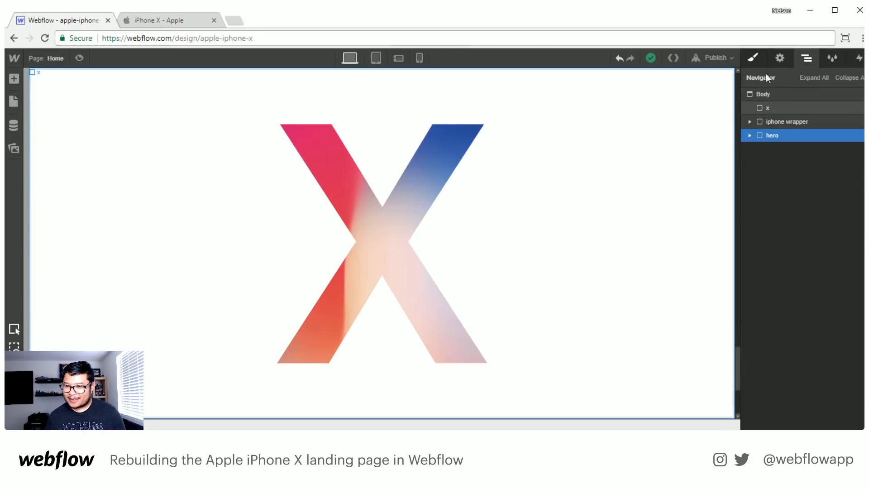
{"action": "left_click", "coordinate": [755, 58]}
{"action": "left_click_drag", "start_coordinate": [843, 382], "coordinate": [825, 380]}
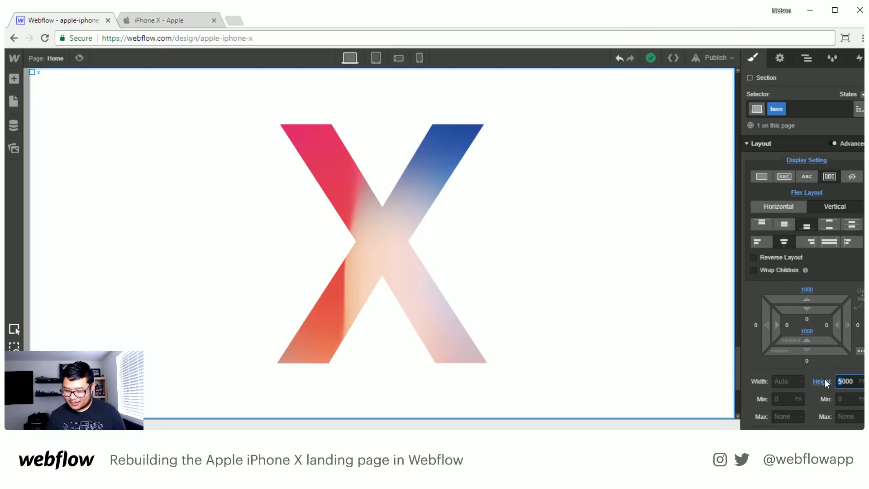
{"action": "type", "text": "3"}
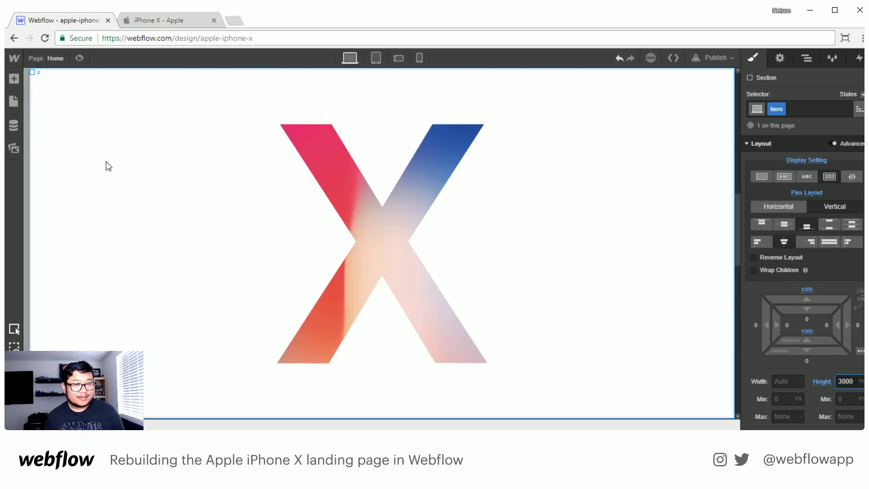
- Preview the page, scroll through the shortened hero animation in both directions, and return to the design view
{"action": "left_click", "coordinate": [81, 58]}
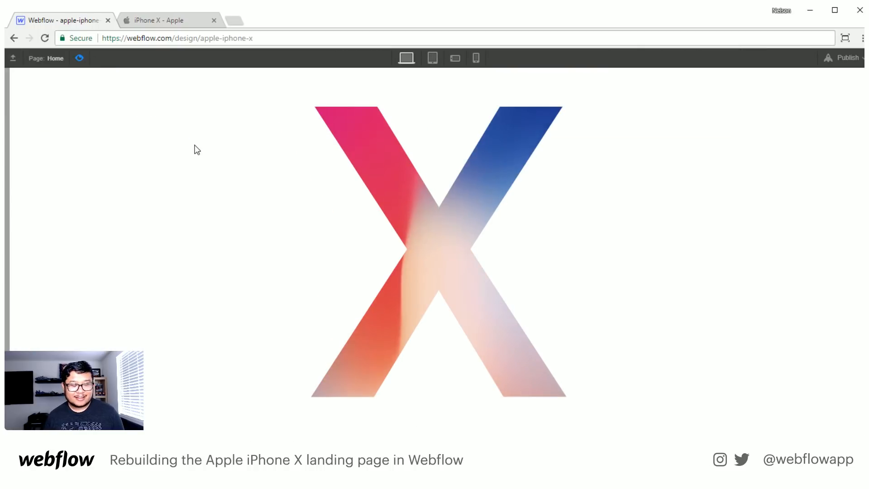
{"action": "scroll", "coordinate": [197, 150], "scroll_direction": "down", "scroll_amount": 10}
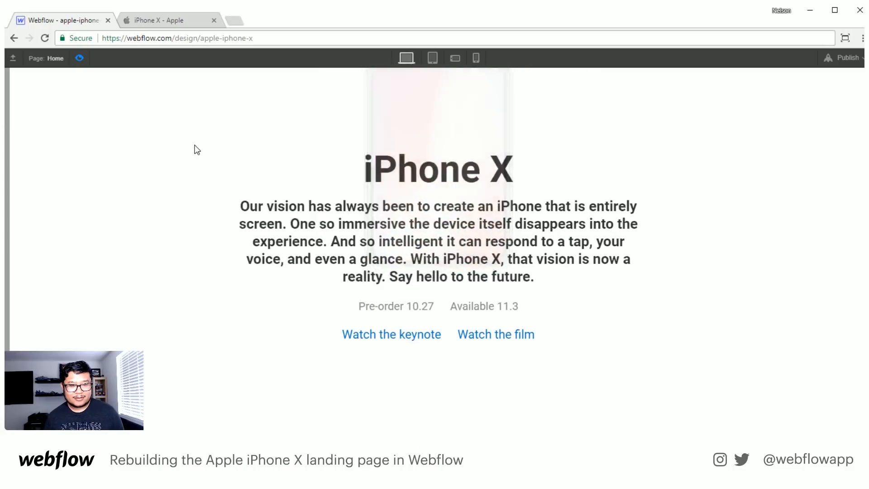
{"action": "scroll", "coordinate": [197, 149], "scroll_direction": "up", "scroll_amount": 4}
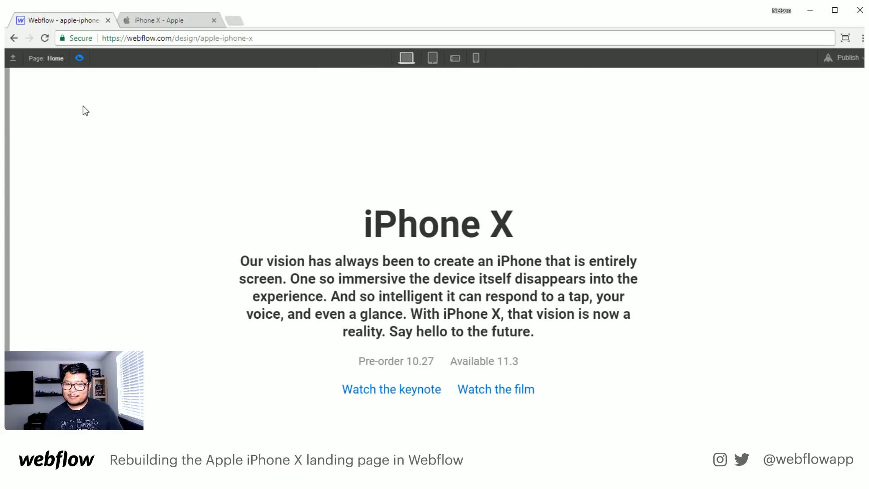
{"action": "left_click", "coordinate": [81, 59]}
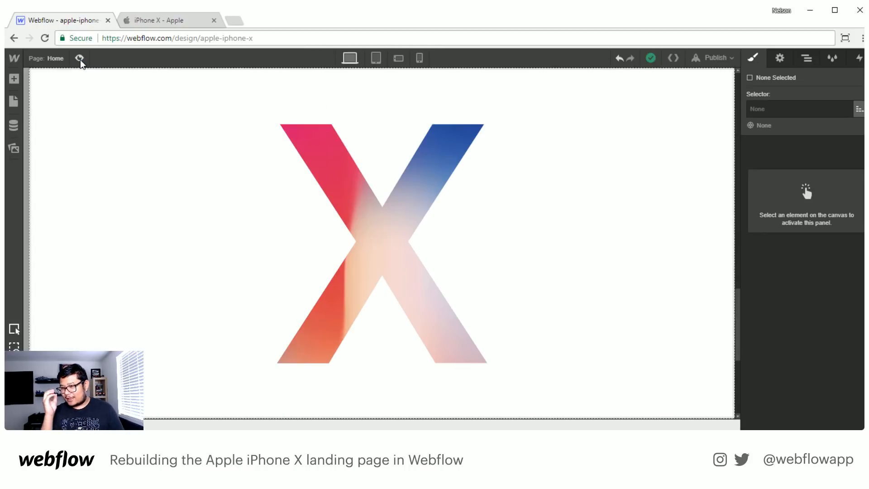
{"action": "left_click", "coordinate": [802, 61]}
{"action": "left_click", "coordinate": [199, 20]}
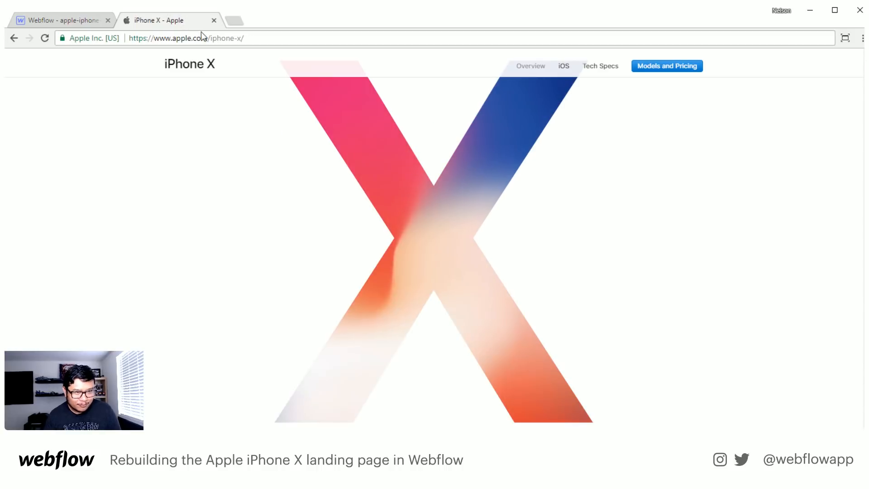
{"action": "scroll", "coordinate": [297, 201], "scroll_direction": "down", "scroll_amount": 10}
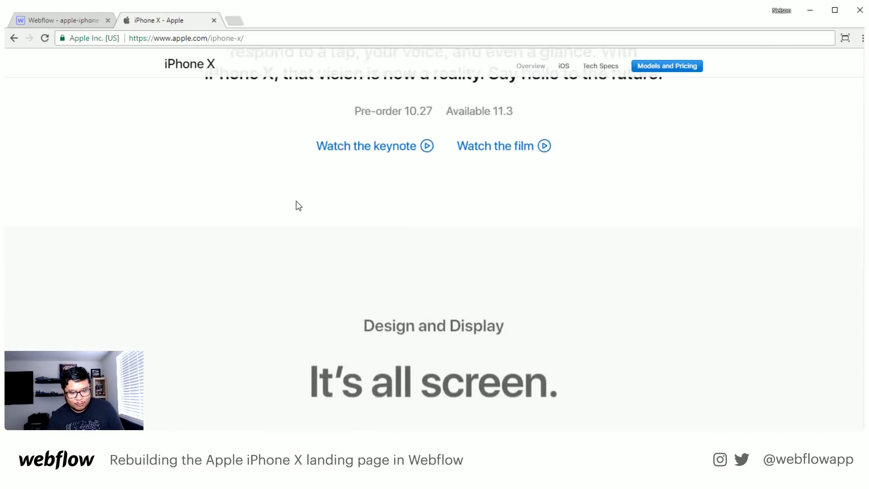
{"action": "scroll", "coordinate": [296, 200], "scroll_direction": "down", "scroll_amount": 3}
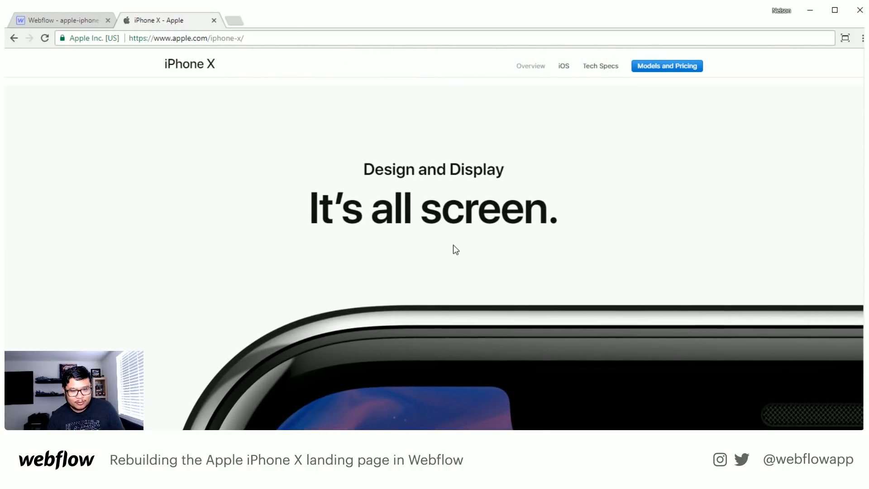
{"action": "scroll", "coordinate": [453, 245], "scroll_direction": "down", "scroll_amount": 1}
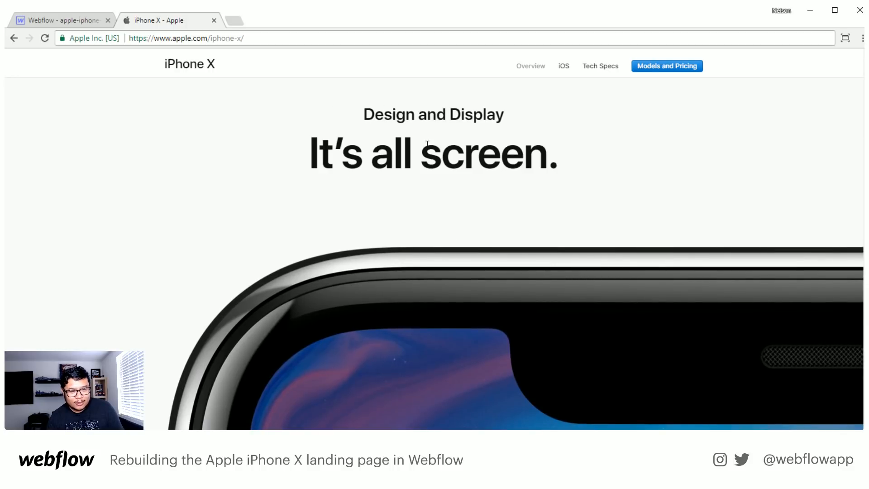
{"action": "scroll", "coordinate": [533, 274], "scroll_direction": "down", "scroll_amount": 2}
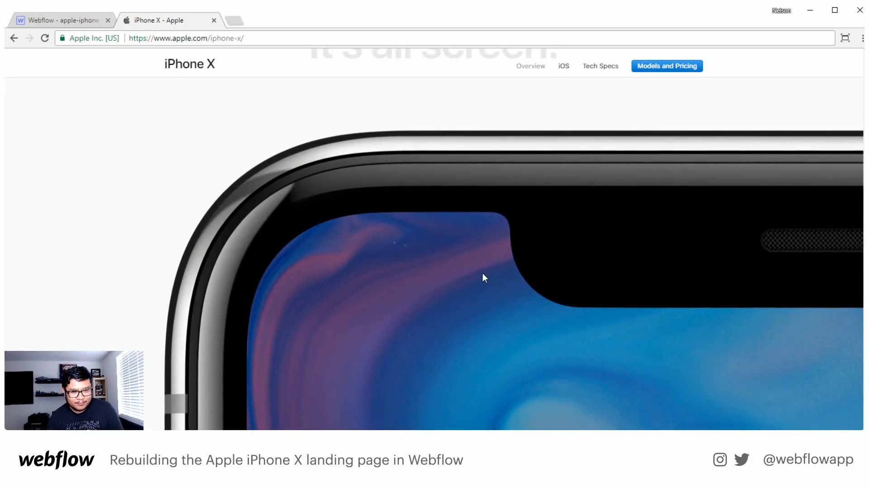
{"action": "scroll", "coordinate": [483, 274], "scroll_direction": "up", "scroll_amount": 3}
{"action": "left_click", "coordinate": [70, 18]}
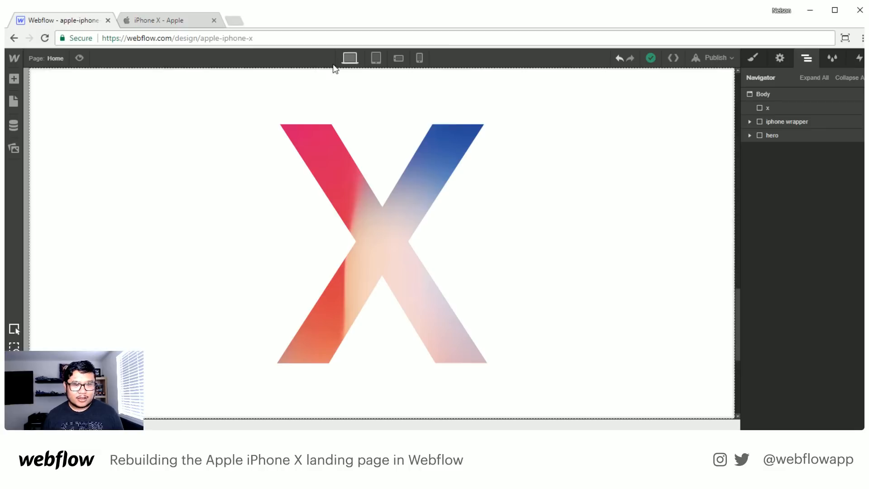
- Set the display of both the x block and the iphone wrapper to none
{"action": "left_click", "coordinate": [793, 108]}
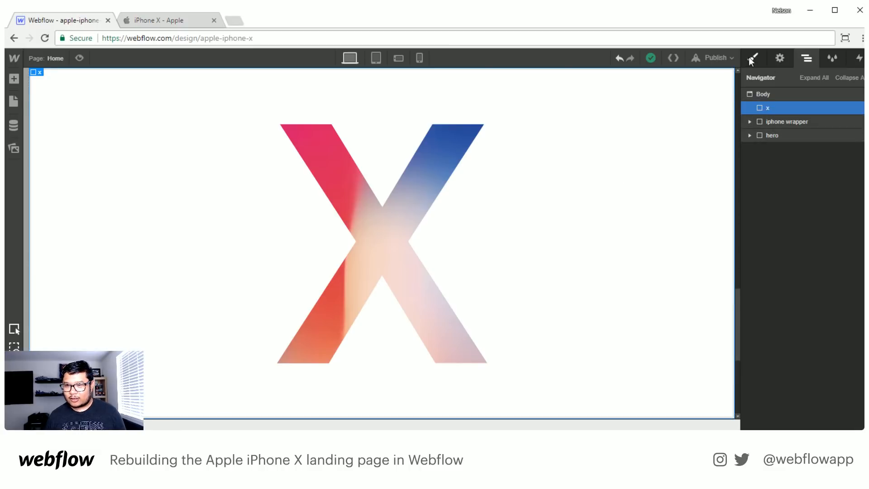
{"action": "left_click", "coordinate": [753, 58]}
{"action": "left_click", "coordinate": [852, 176]}
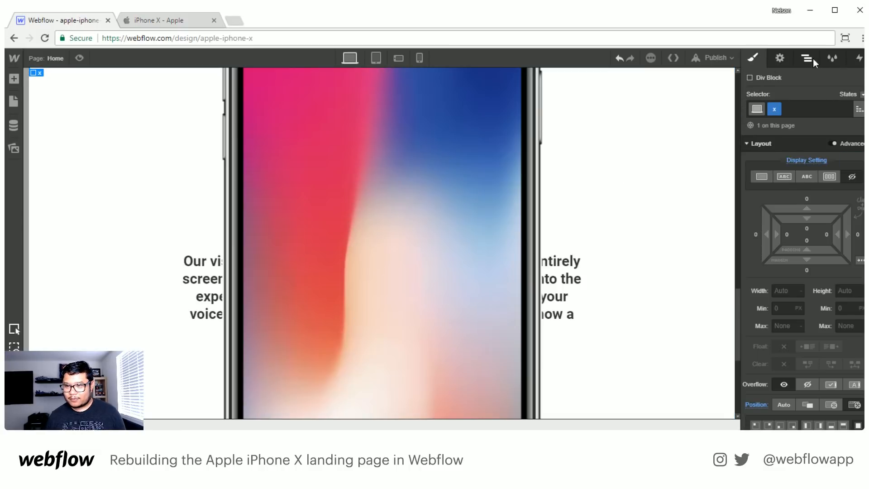
{"action": "left_click", "coordinate": [810, 58]}
{"action": "left_click", "coordinate": [795, 118]}
{"action": "left_click", "coordinate": [752, 58]}
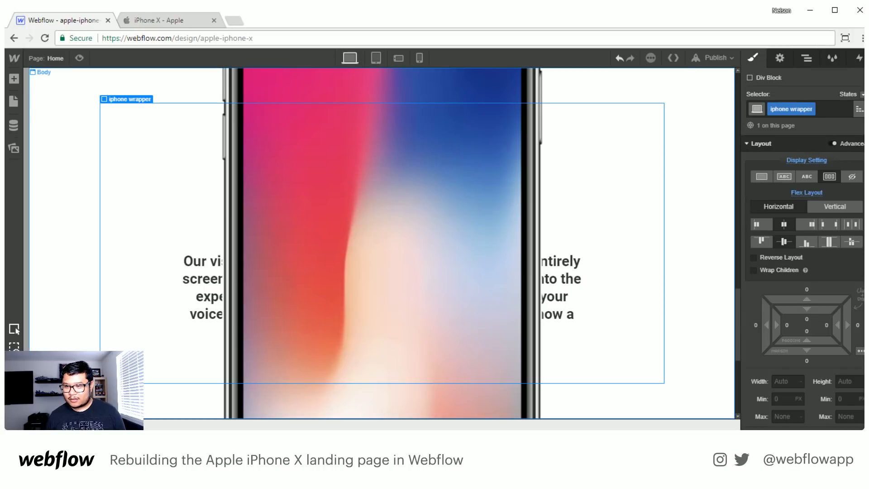
{"action": "left_click", "coordinate": [856, 177]}
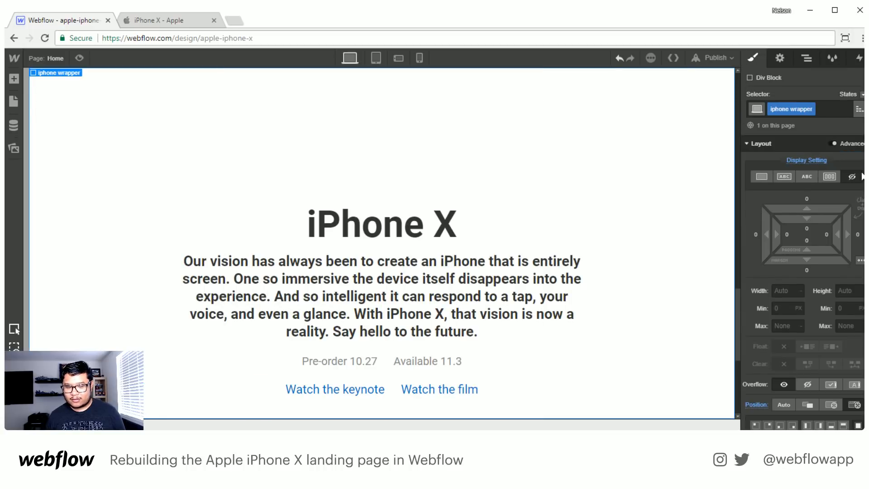
- Try 500 and 750 for the hero section's bottom padding, and settle on 600
{"action": "scroll", "coordinate": [656, 233], "scroll_direction": "down", "scroll_amount": 5}
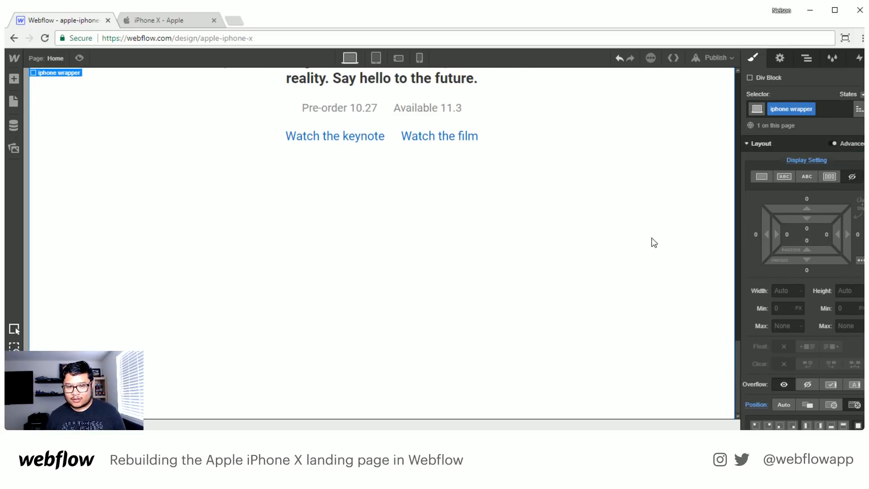
{"action": "left_click", "coordinate": [806, 58]}
{"action": "left_click", "coordinate": [770, 135]}
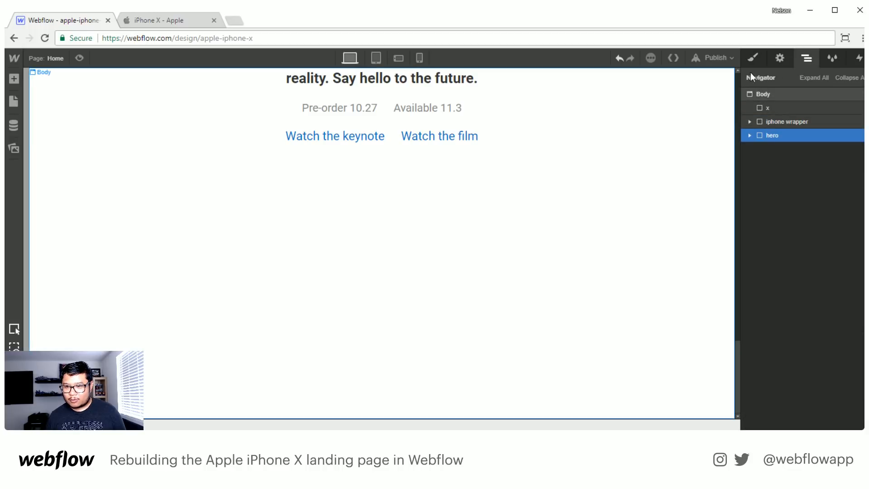
{"action": "left_click", "coordinate": [752, 59]}
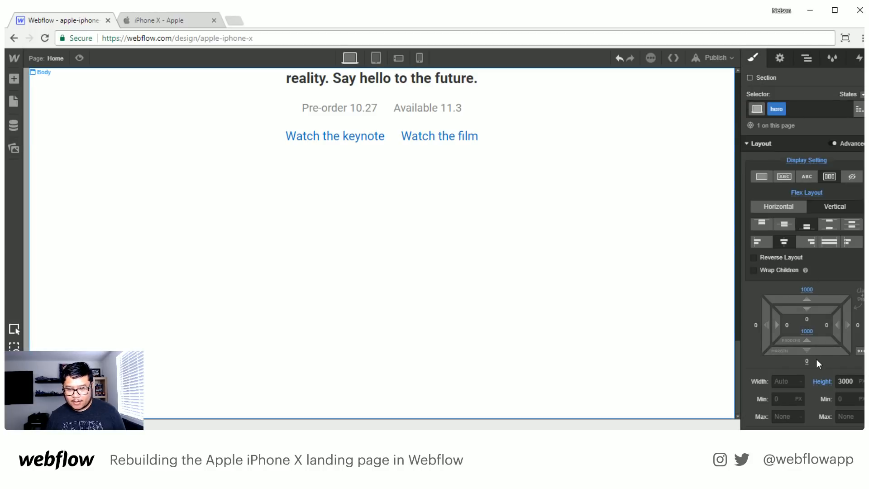
{"action": "left_click", "coordinate": [806, 332]}
{"action": "type", "text": "500"}
{"action": "key", "text": "Return"}
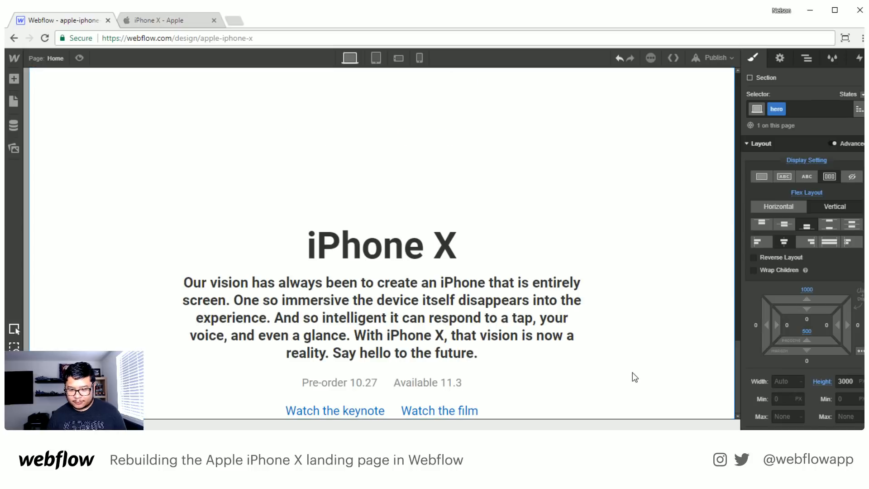
{"action": "left_click", "coordinate": [805, 332]}
{"action": "type", "text": "750"}
{"action": "key", "text": "Return"}
{"action": "left_click", "coordinate": [806, 332]}
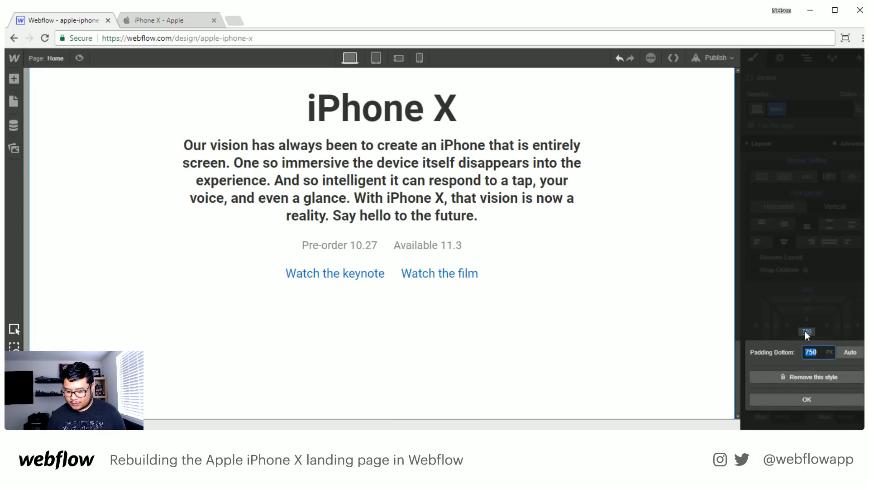
{"action": "type", "text": "600"}
{"action": "key", "text": "Return"}
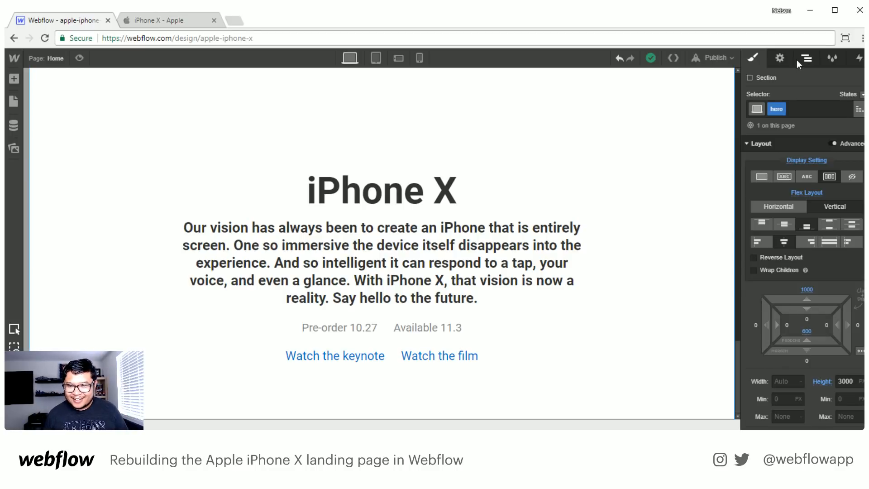
- Check the Design and Display section on Apple's page, and add a new Section directly after the hero in Webflow
{"action": "left_click", "coordinate": [156, 21]}
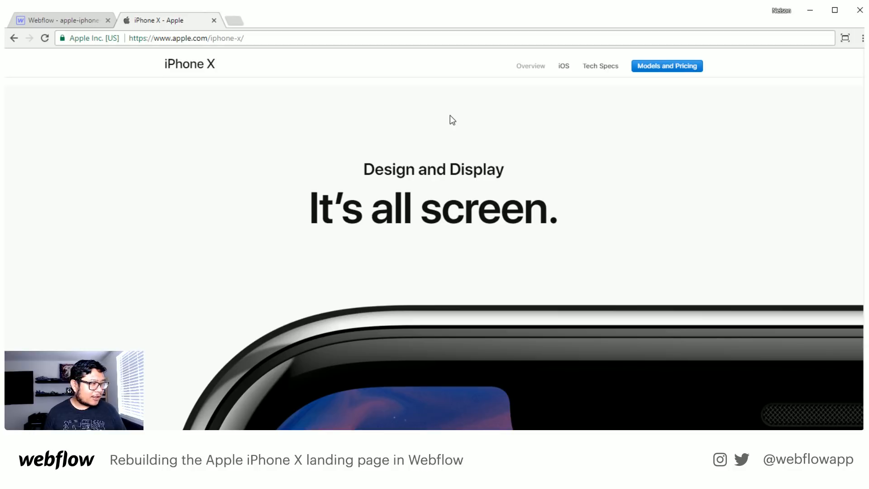
{"action": "left_click", "coordinate": [87, 20]}
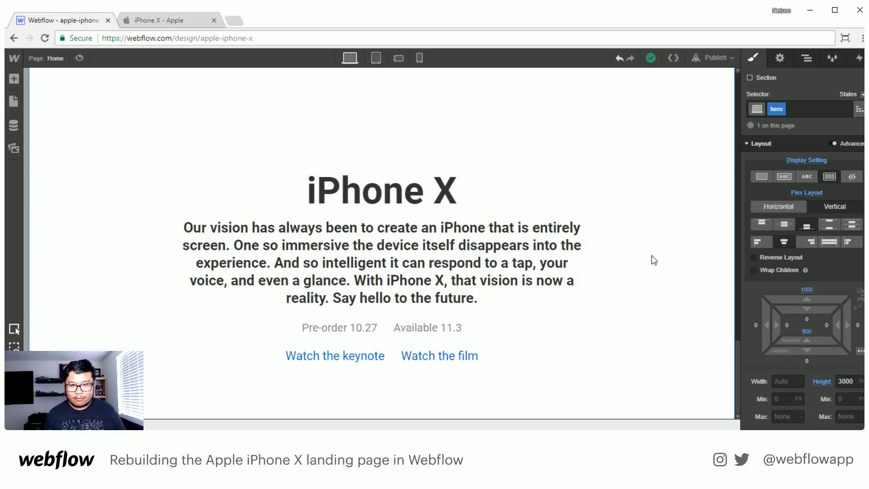
{"action": "left_click", "coordinate": [806, 59]}
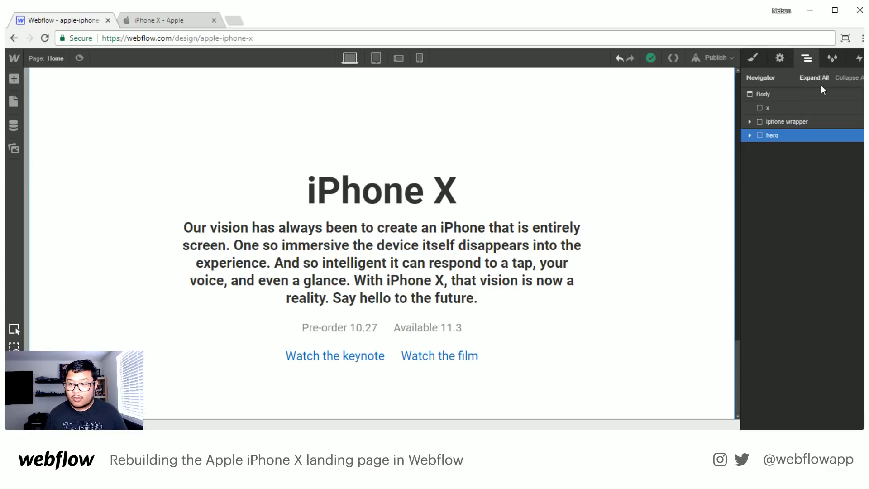
{"action": "key", "text": "a"}
{"action": "left_click_drag", "start_coordinate": [50, 153], "coordinate": [800, 226]}
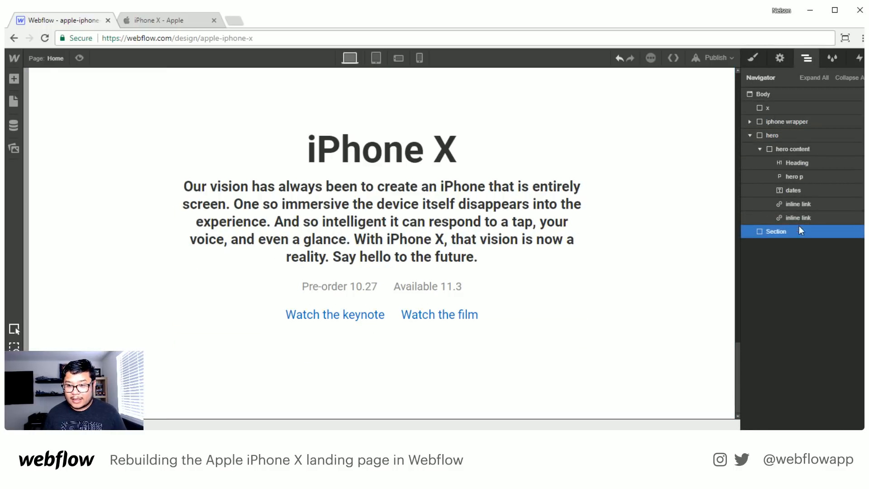
- Give the new section the class Section and set its top padding to 150
{"action": "left_click", "coordinate": [761, 61]}
{"action": "left_click", "coordinate": [782, 109]}
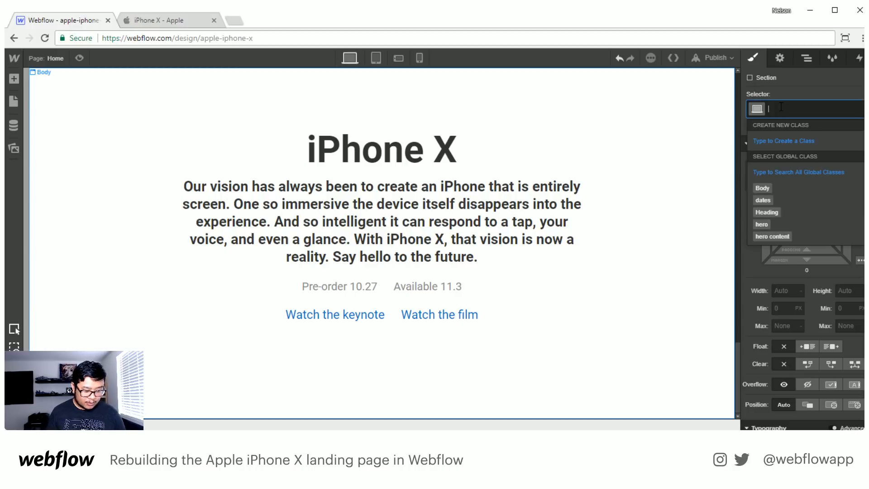
{"action": "type", "text": "Section"}
{"action": "key", "text": "Return"}
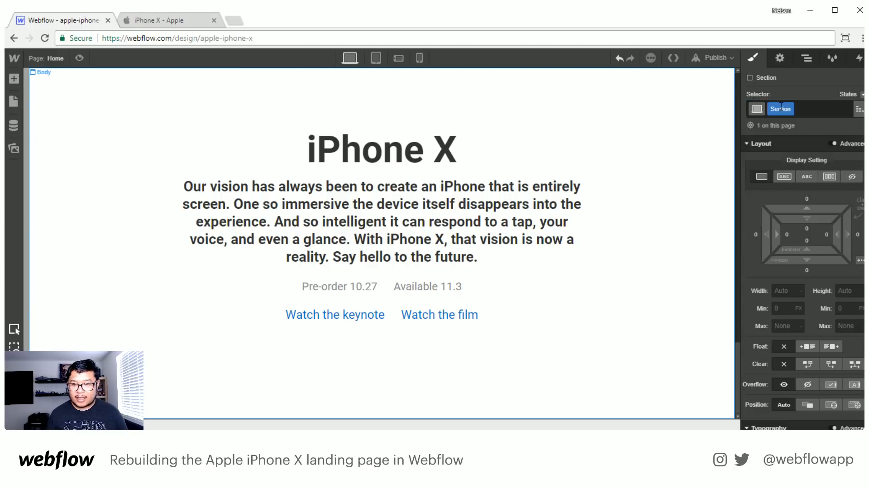
{"action": "left_click", "coordinate": [806, 229]}
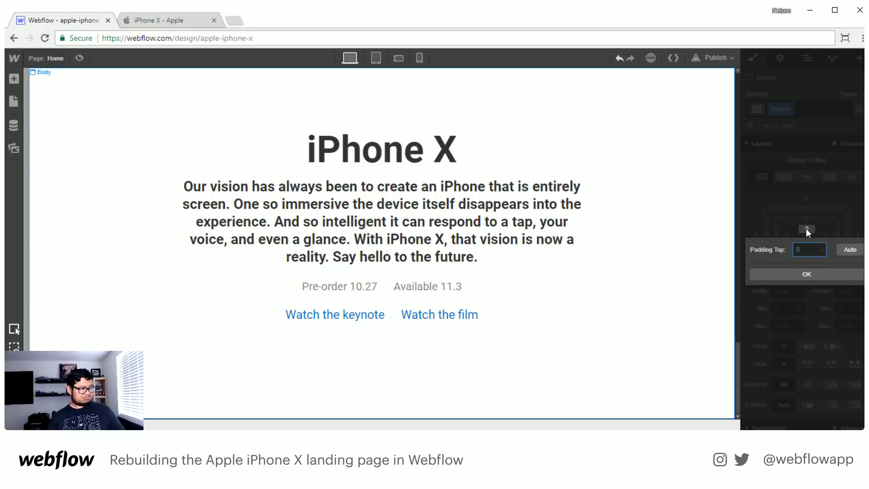
{"action": "type", "text": "150"}
{"action": "key", "text": "Return"}
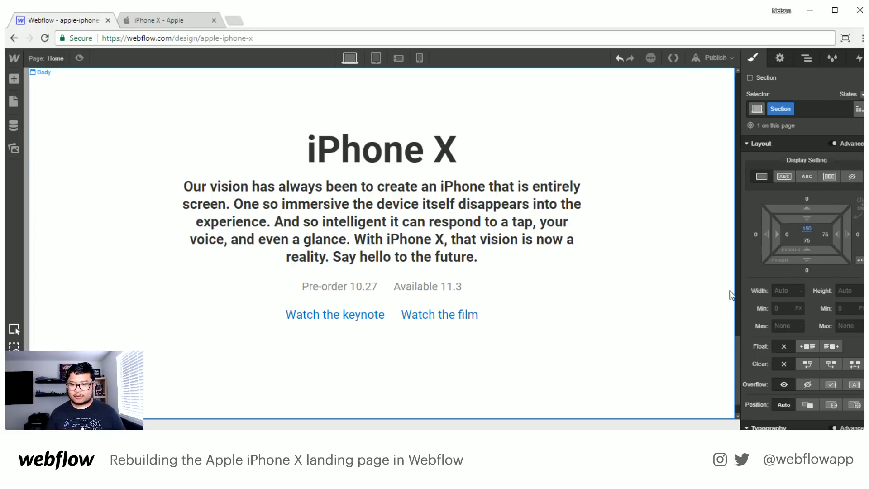
- Add the combo class Grey to the new section below the hero
{"action": "scroll", "coordinate": [561, 344], "scroll_direction": "down", "scroll_amount": 1}
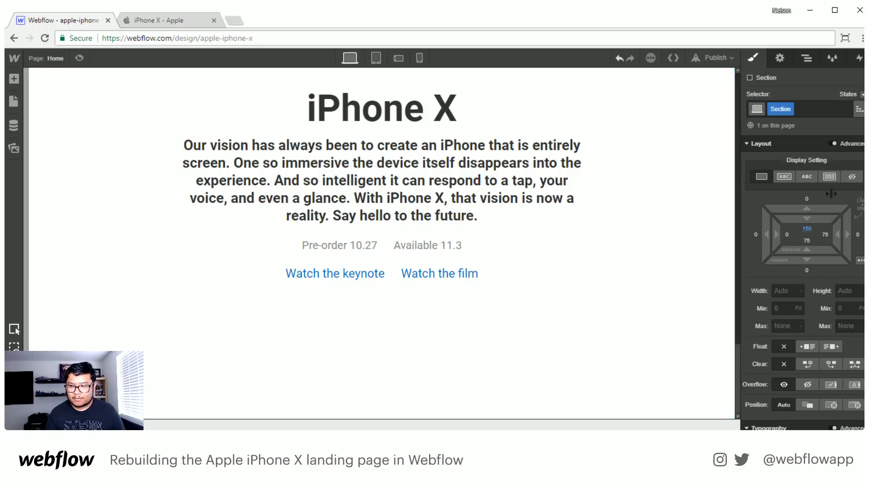
{"action": "left_click", "coordinate": [816, 108]}
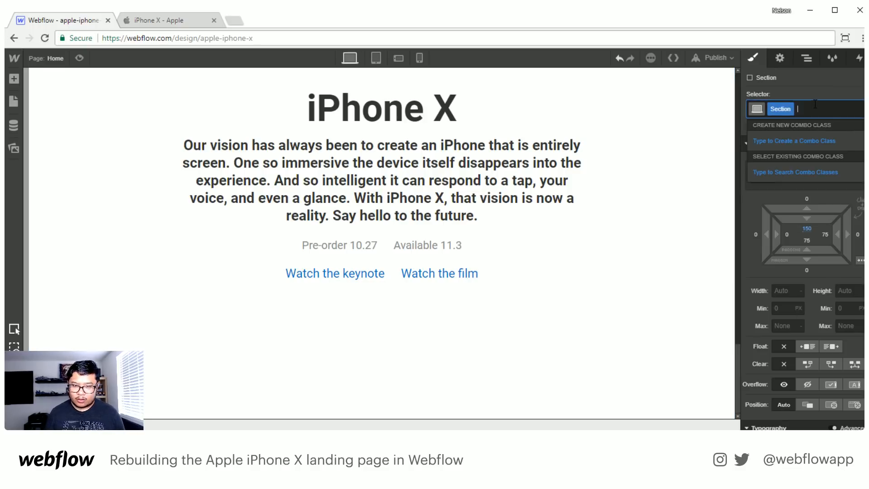
{"action": "type", "text": "Grey"}
{"action": "key", "text": "Return"}
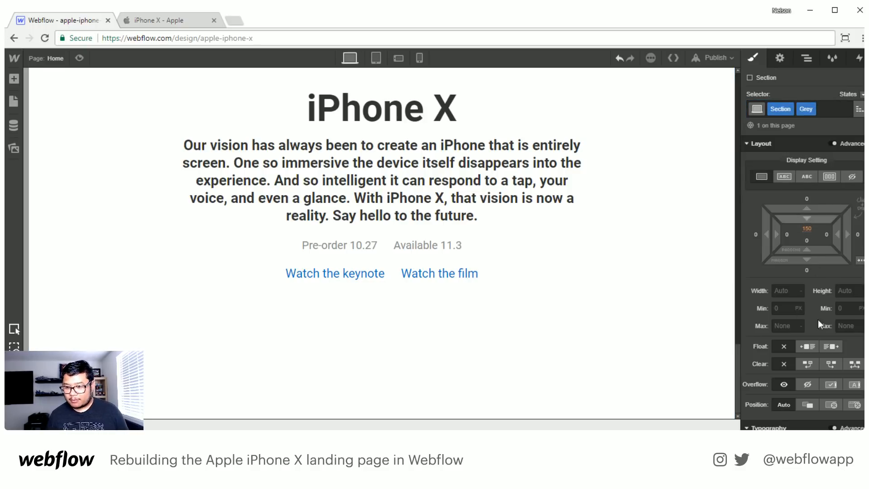
- Set the background color of the Grey section to #fafafa
{"action": "scroll", "coordinate": [818, 319], "scroll_direction": "down", "scroll_amount": 5}
{"action": "scroll", "coordinate": [814, 333], "scroll_direction": "down", "scroll_amount": 3}
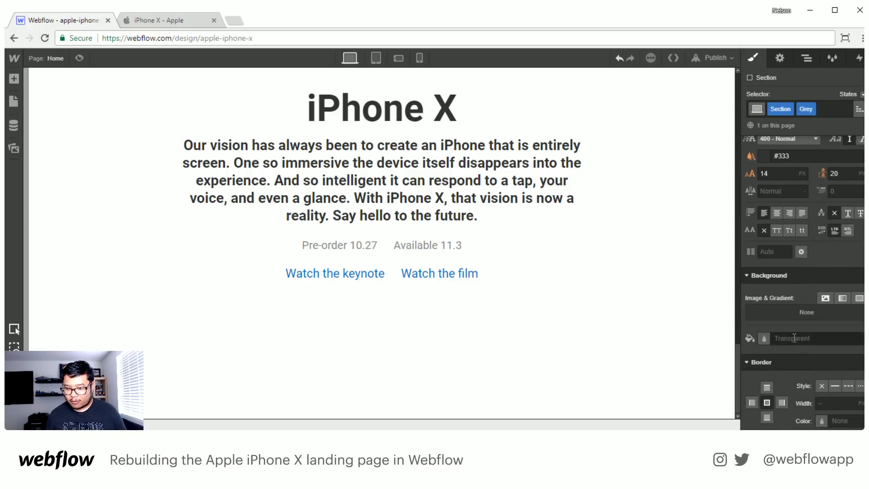
{"action": "left_click", "coordinate": [795, 338]}
{"action": "type", "text": "fafa"}
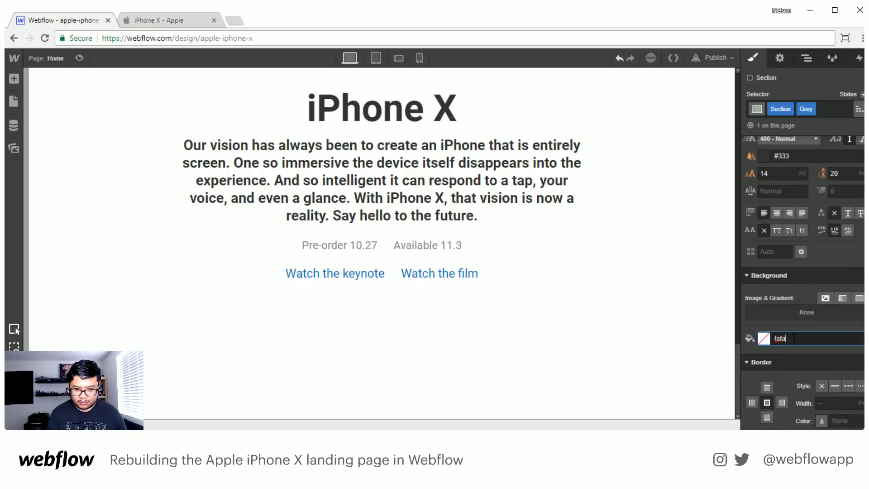
{"action": "type", "text": "fa"}
{"action": "key", "text": "Return"}
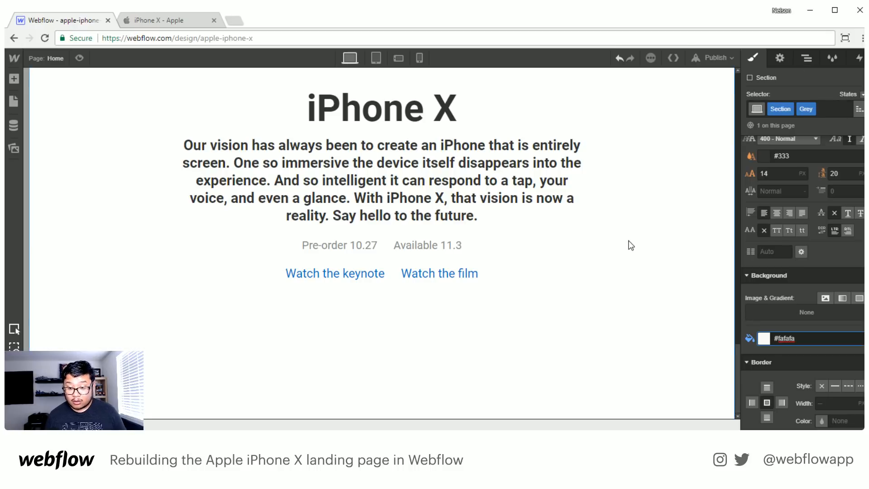
- Collapse the hero in the element tree and review the styles of the body and the new section
{"action": "left_click", "coordinate": [810, 58]}
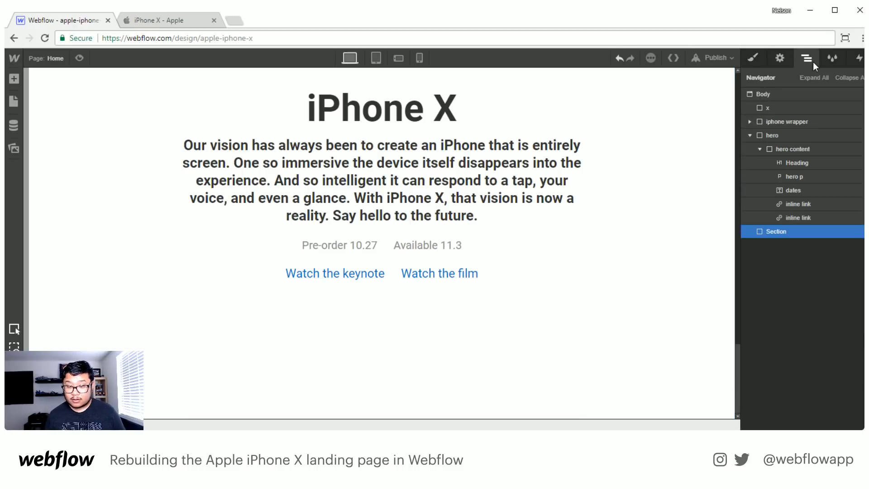
{"action": "left_click", "coordinate": [750, 135]}
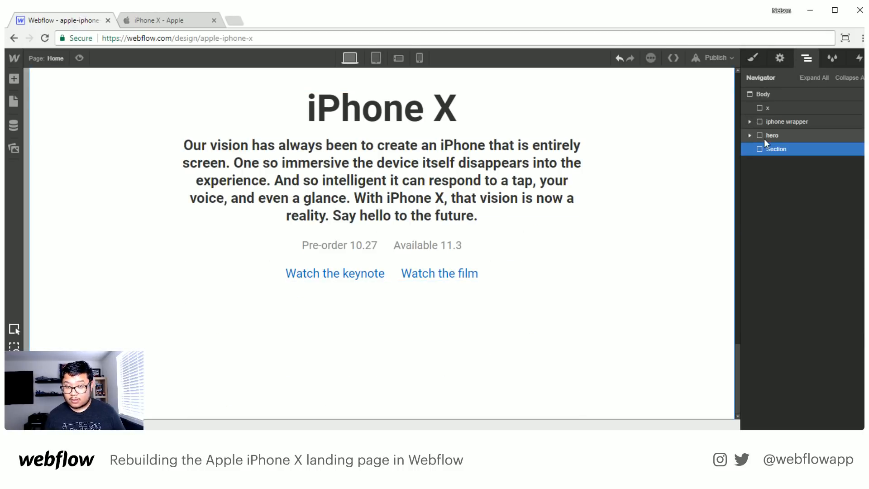
{"action": "left_click", "coordinate": [770, 91]}
{"action": "key", "text": "s"}
{"action": "left_click", "coordinate": [808, 59]}
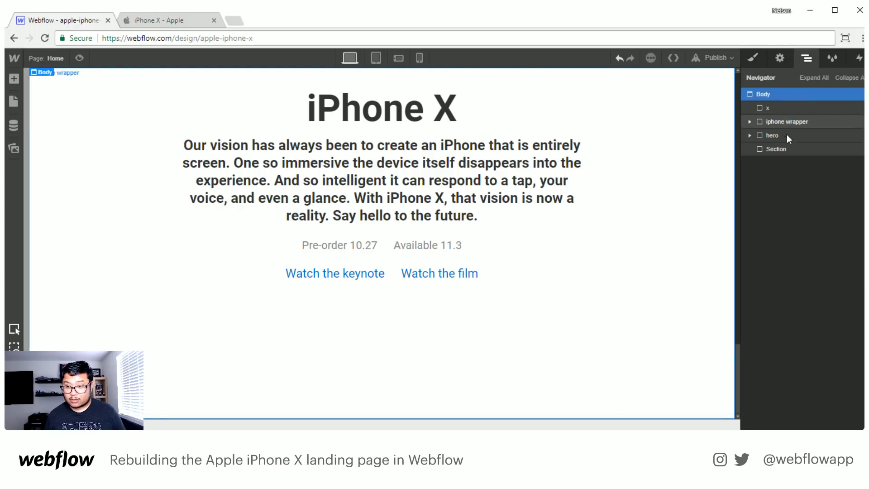
{"action": "left_click", "coordinate": [770, 145]}
{"action": "key", "text": "s"}
{"action": "scroll", "coordinate": [773, 281], "scroll_direction": "down", "scroll_amount": 3}
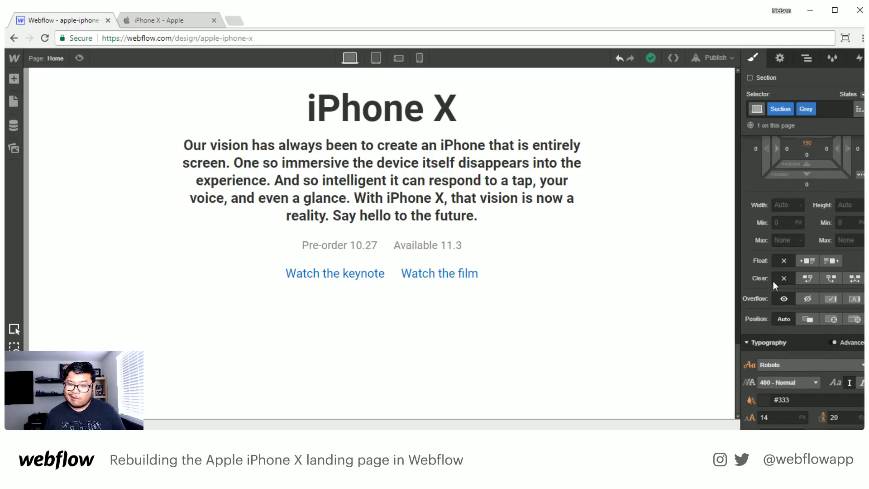
- Add a Container inside the new section
{"action": "left_click", "coordinate": [809, 58]}
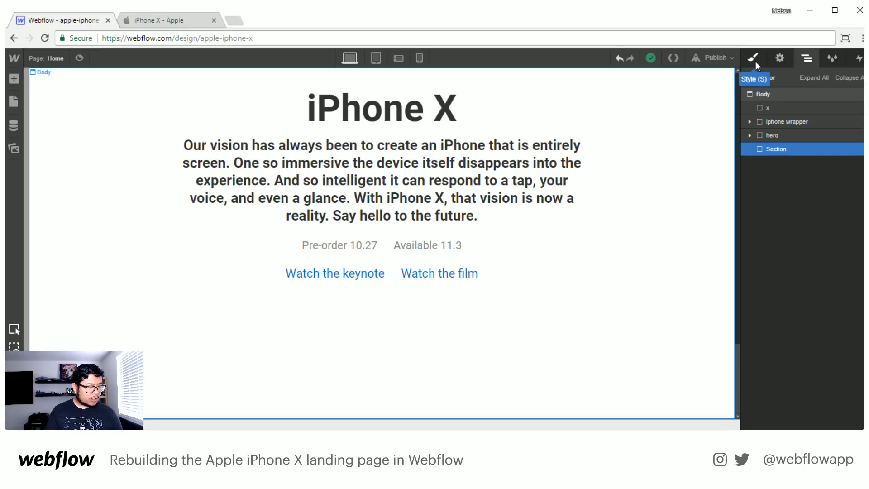
{"action": "key", "text": "a"}
{"action": "left_click", "coordinate": [105, 156]}
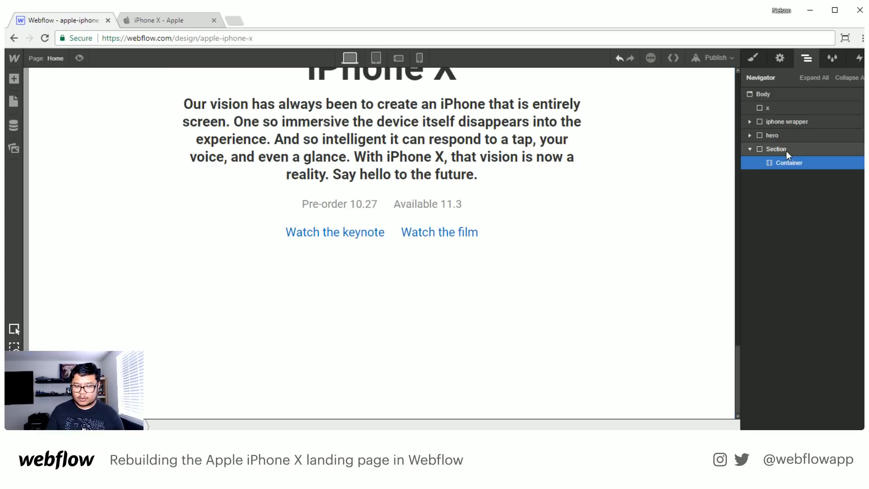
- Try a bottom margin of 1000 on the hero section and check the spacing below it
{"action": "scroll", "coordinate": [552, 301], "scroll_direction": "up", "scroll_amount": 6}
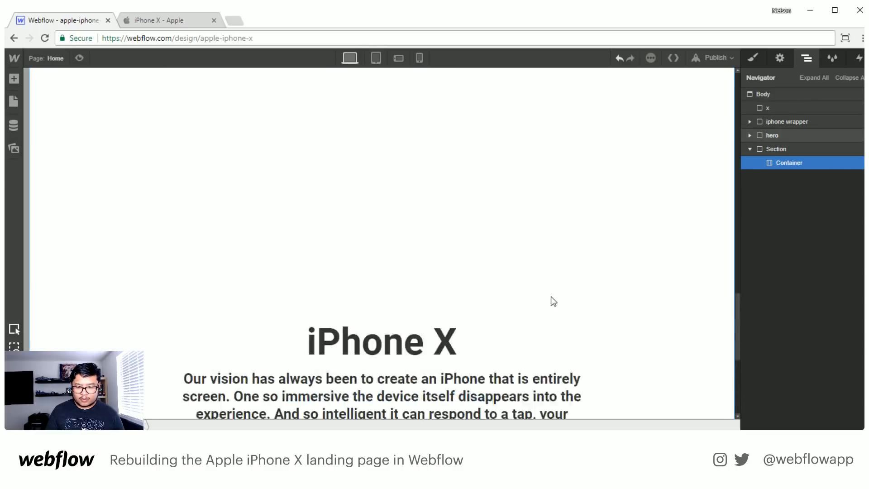
{"action": "scroll", "coordinate": [551, 304], "scroll_direction": "down", "scroll_amount": 6}
{"action": "left_click", "coordinate": [779, 134]}
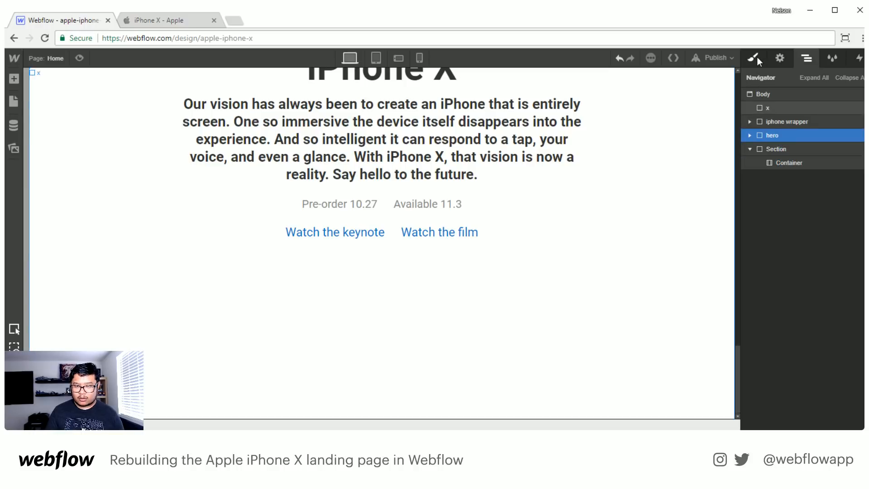
{"action": "left_click", "coordinate": [755, 56]}
{"action": "left_click", "coordinate": [806, 364]}
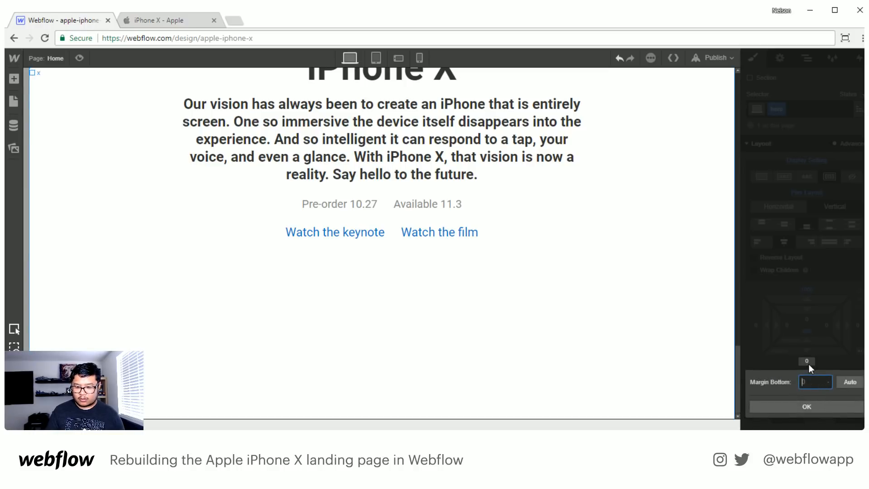
{"action": "left_click", "coordinate": [787, 328]}
{"action": "left_click", "coordinate": [808, 362]}
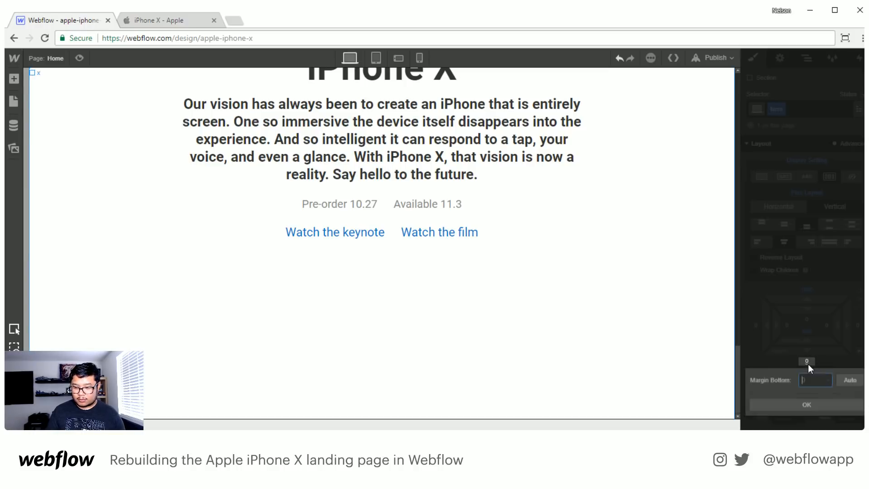
{"action": "type", "text": "1000"}
{"action": "key", "text": "Return"}
{"action": "scroll", "coordinate": [619, 318], "scroll_direction": "down", "scroll_amount": 5}
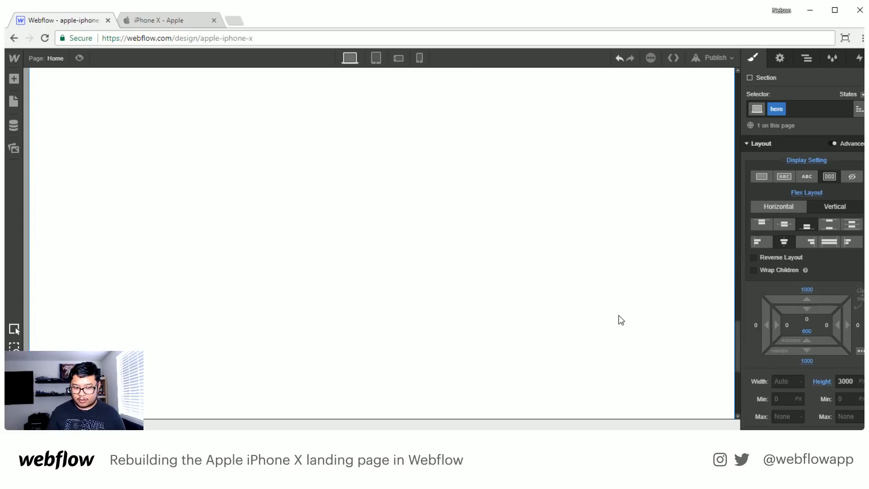
{"action": "scroll", "coordinate": [620, 326], "scroll_direction": "up", "scroll_amount": 5}
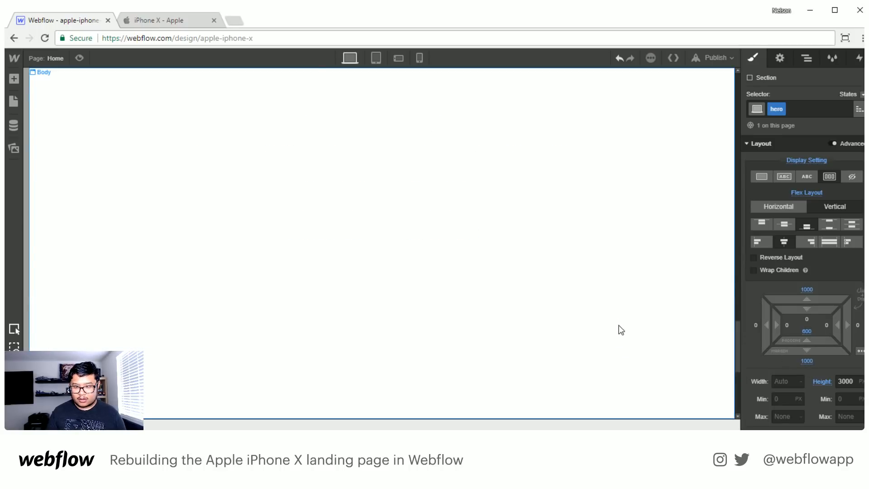
{"action": "scroll", "coordinate": [621, 330], "scroll_direction": "down", "scroll_amount": 5}
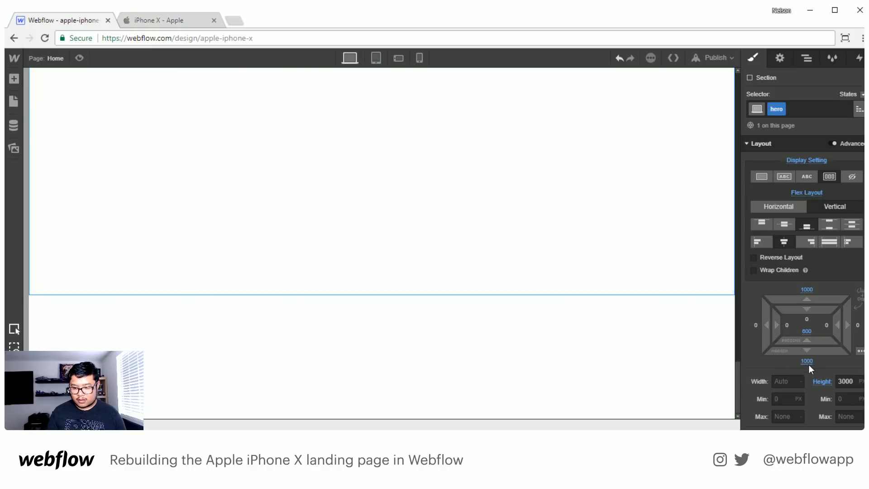
- Remove the hero section's bottom margin and review the space below the hero text
{"action": "left_click", "coordinate": [808, 363]}
{"action": "left_click", "coordinate": [798, 322]}
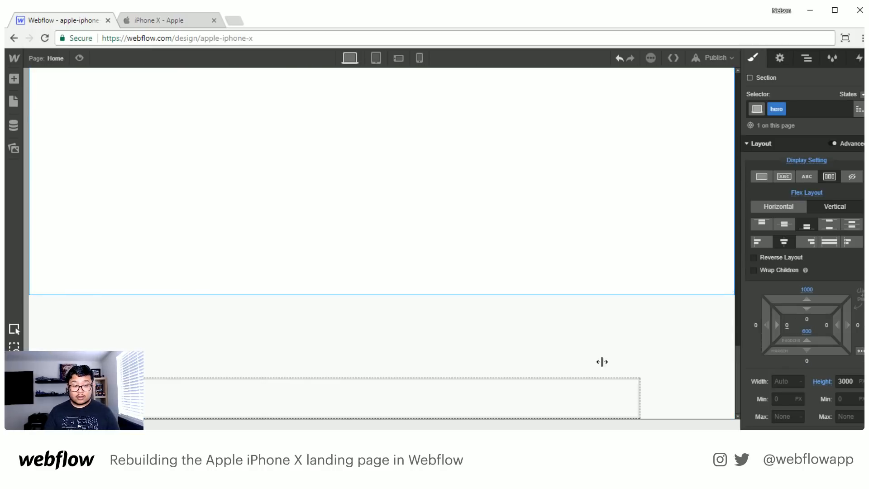
{"action": "scroll", "coordinate": [569, 345], "scroll_direction": "up", "scroll_amount": 5}
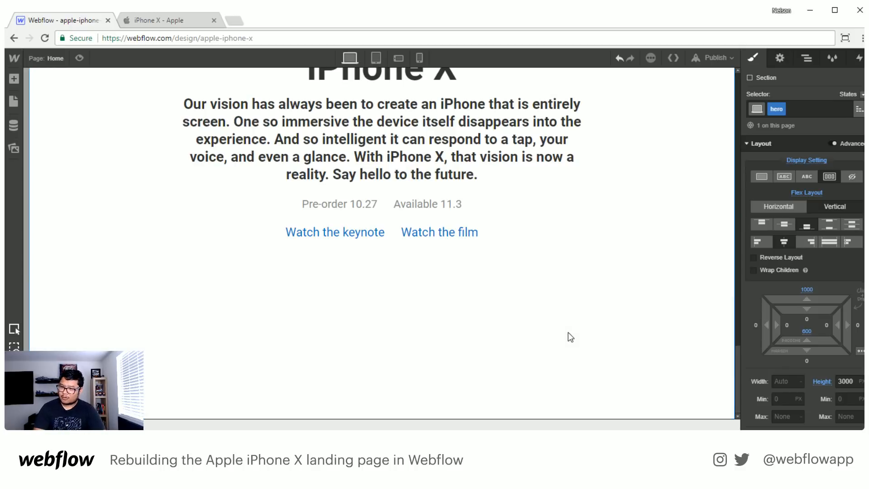
- Try the hero's bottom margin at 1000 once more and check the layout settings of the Grey section
{"action": "left_click", "coordinate": [807, 361]}
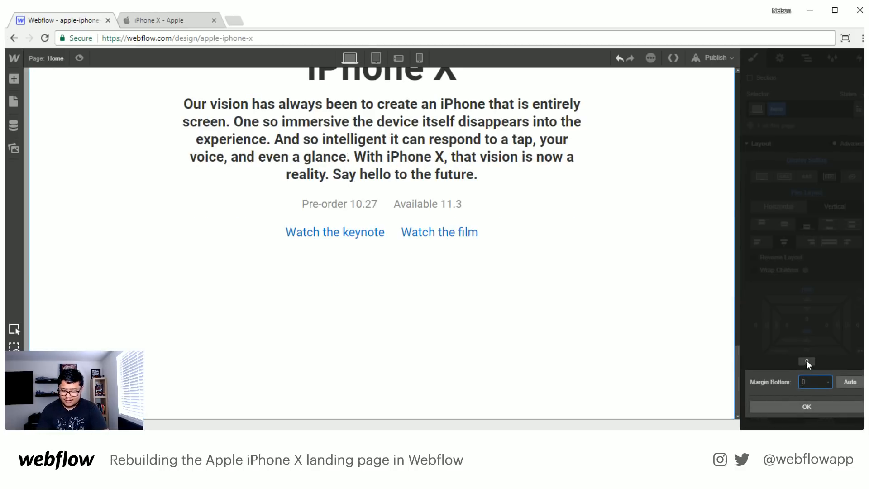
{"action": "type", "text": "1000"}
{"action": "key", "text": "Return"}
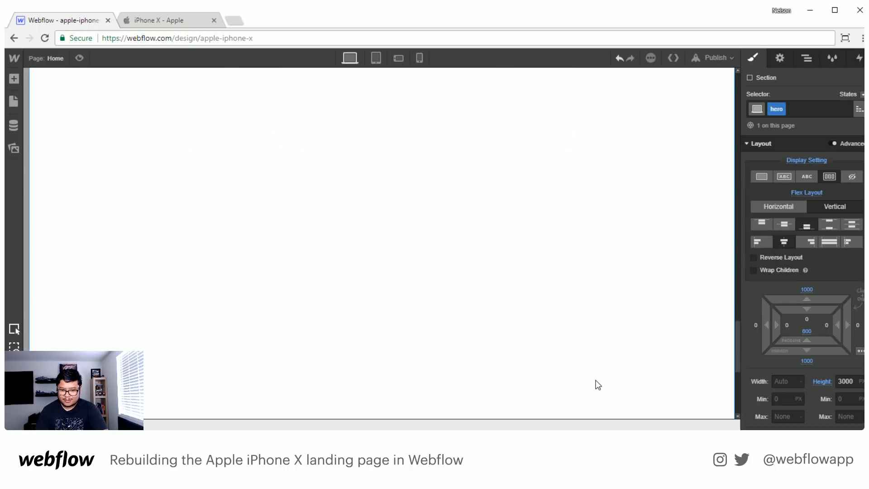
{"action": "left_click", "coordinate": [548, 373]}
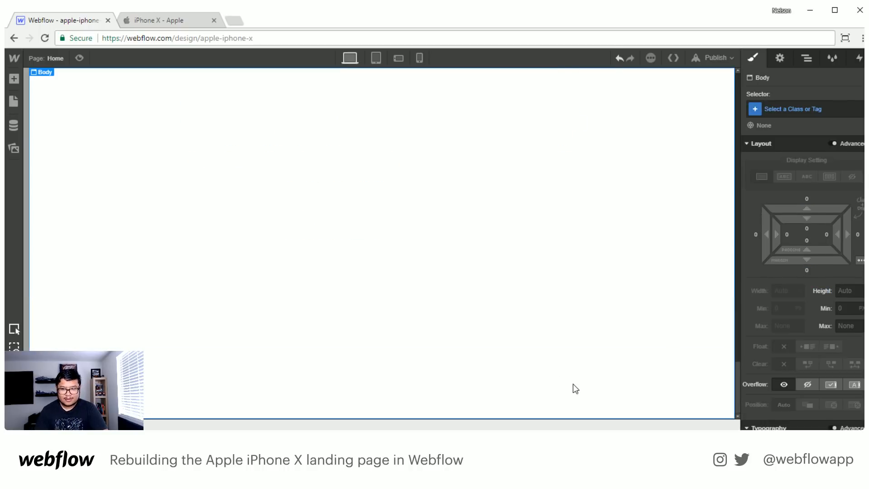
{"action": "left_click", "coordinate": [807, 58]}
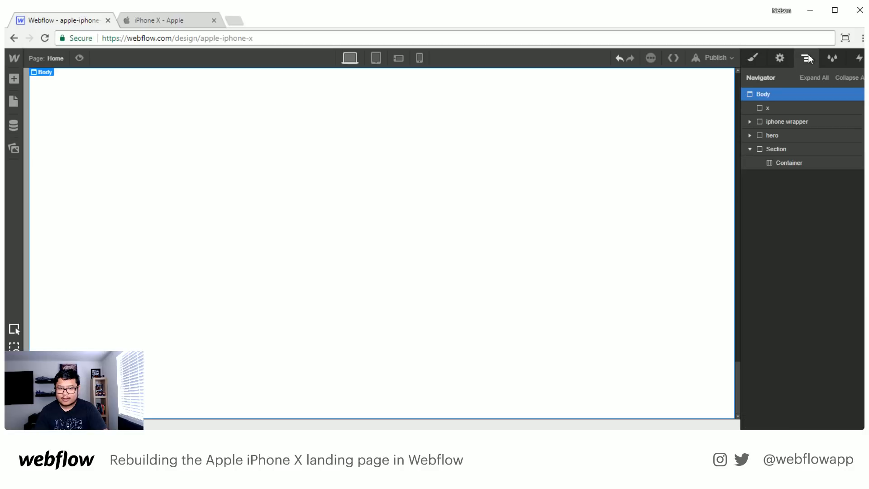
{"action": "left_click", "coordinate": [802, 150]}
{"action": "left_click", "coordinate": [753, 57]}
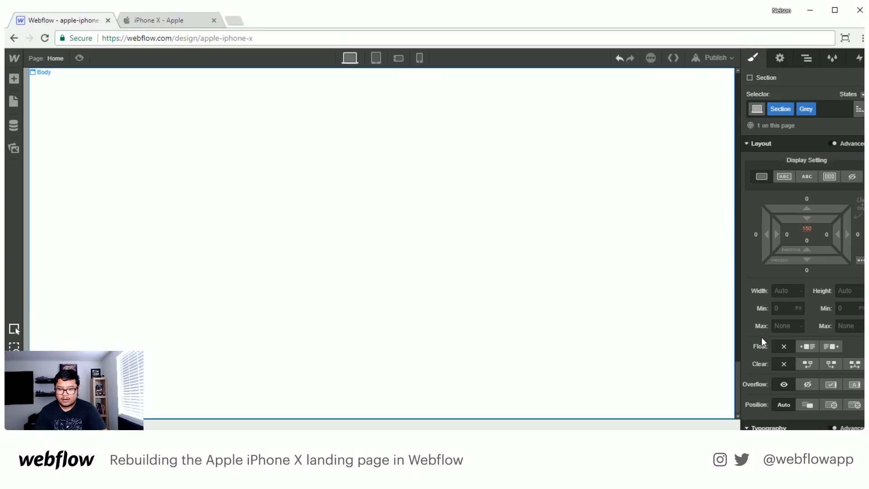
{"action": "left_click", "coordinate": [806, 59]}
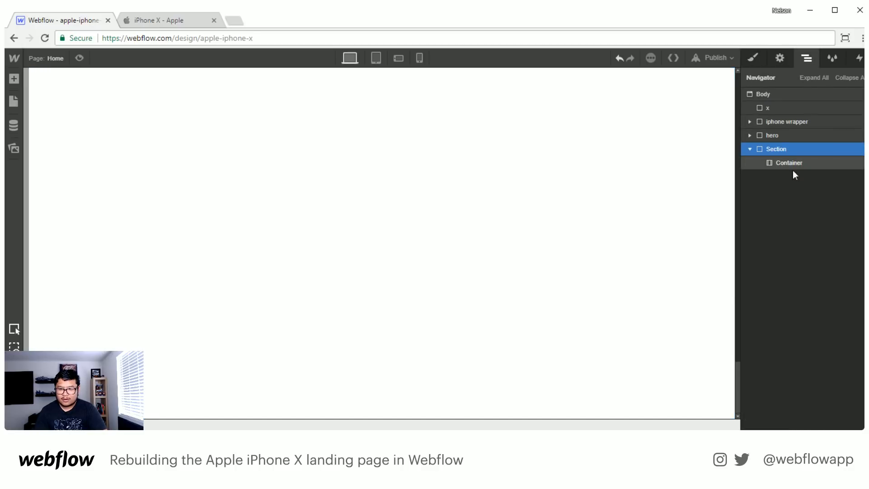
- Clear the bottom margin of the hero section again
{"action": "left_click", "coordinate": [779, 136]}
{"action": "left_click", "coordinate": [752, 59]}
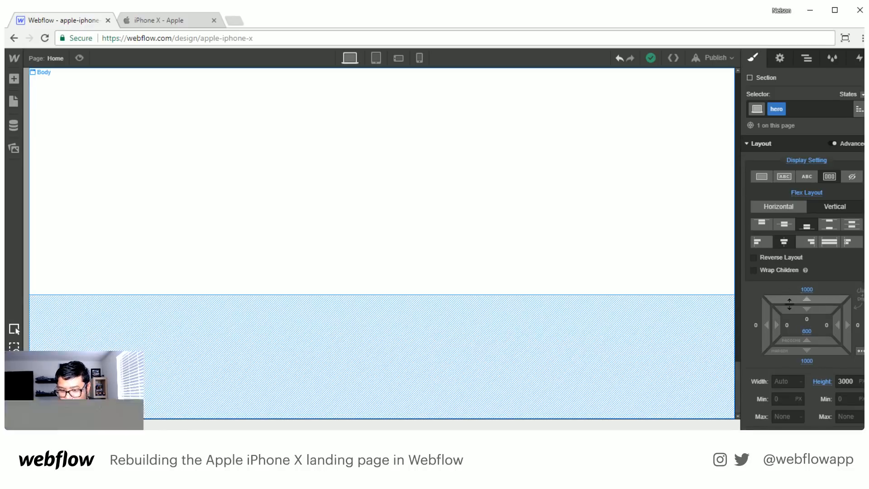
{"action": "left_click", "coordinate": [807, 361]}
{"action": "left_click", "coordinate": [800, 318]}
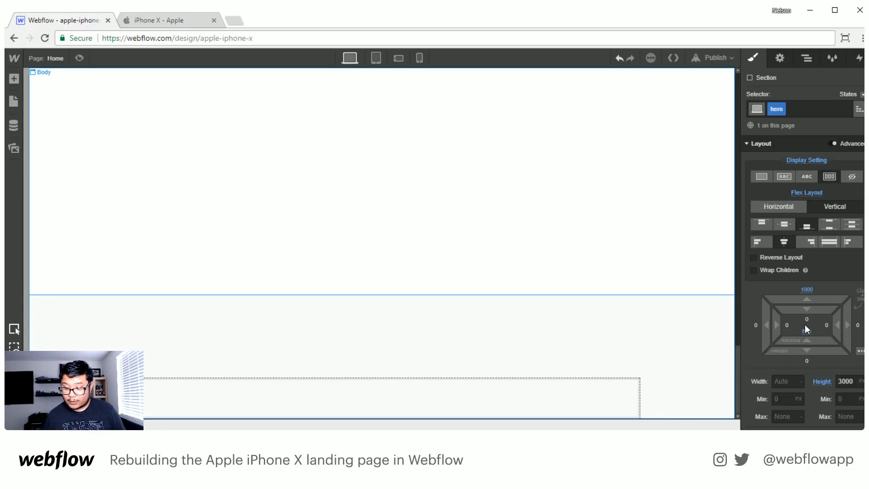
{"action": "left_click", "coordinate": [805, 330]}
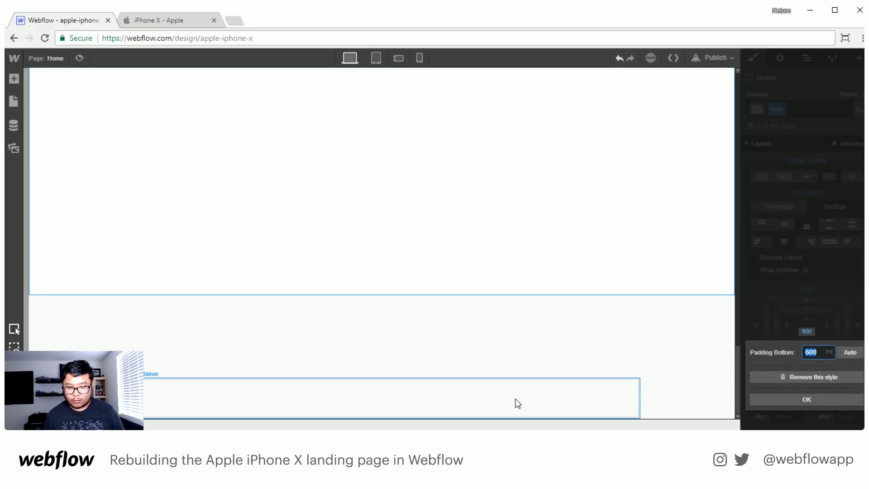
- Add a Heading inside the container of the Grey section
{"action": "left_click", "coordinate": [572, 400]}
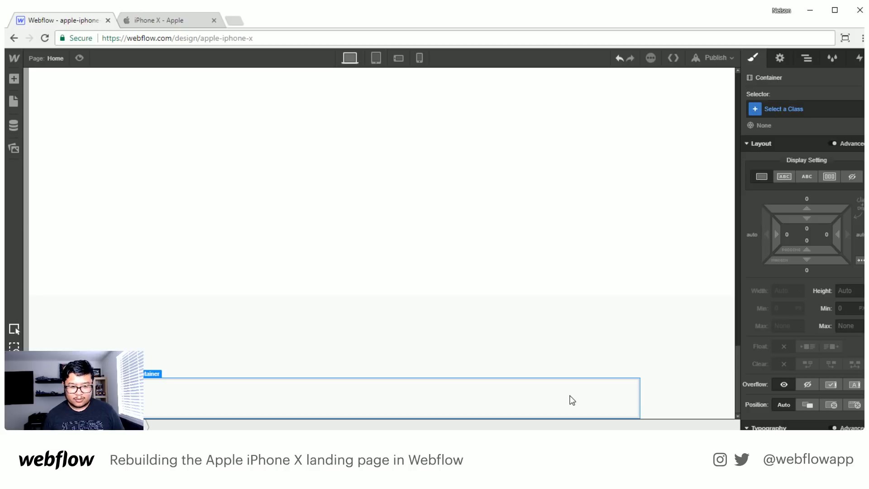
{"action": "key", "text": "a"}
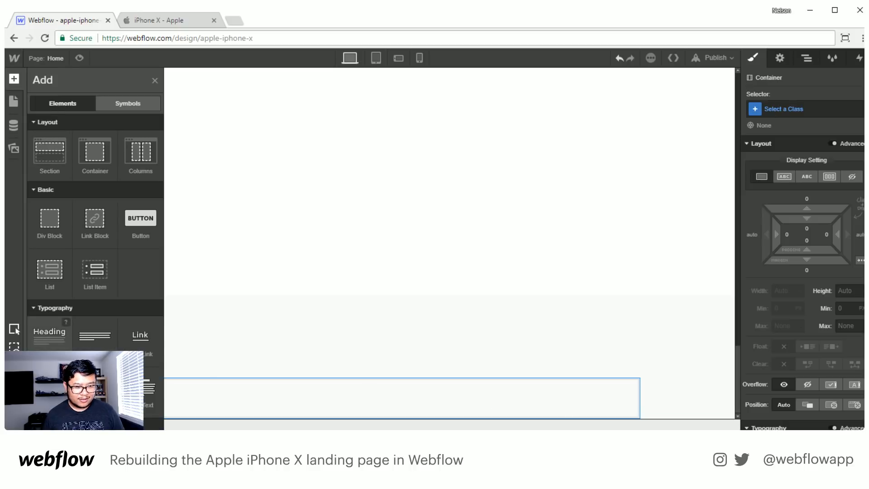
{"action": "left_click_drag", "start_coordinate": [49, 333], "coordinate": [383, 408]}
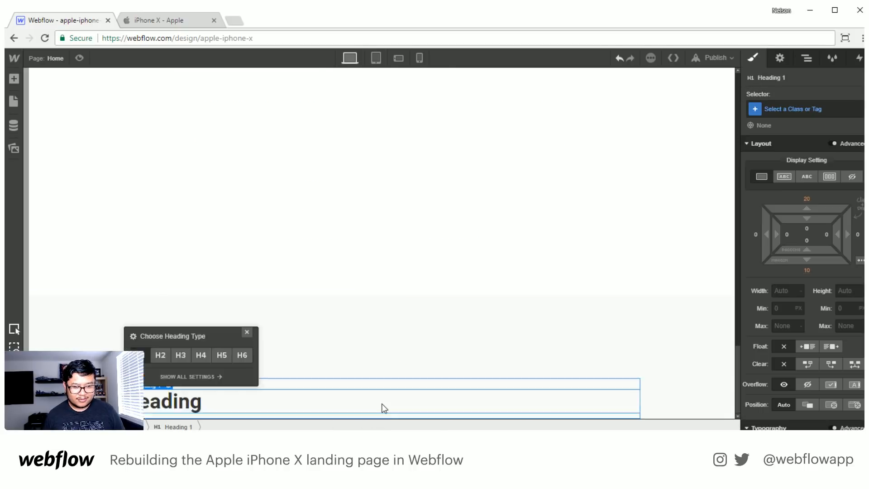
- Remove the top margin from the hero section
{"action": "left_click", "coordinate": [806, 58]}
{"action": "left_click", "coordinate": [772, 135]}
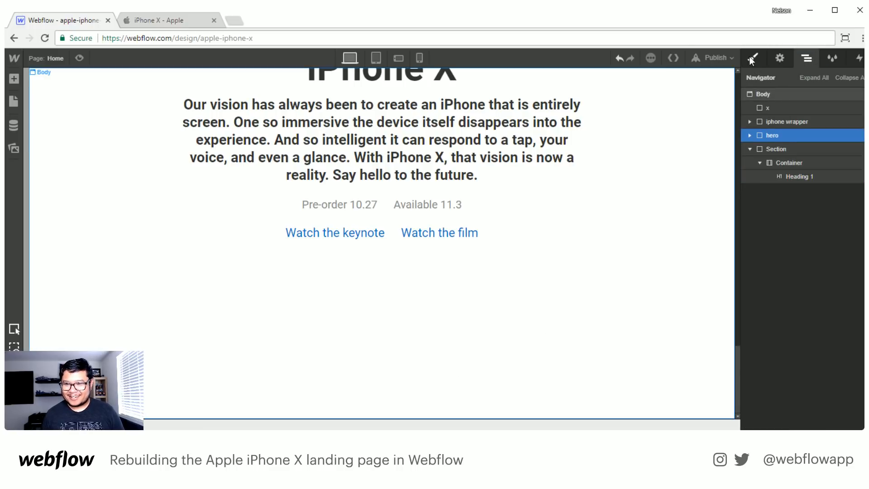
{"action": "left_click", "coordinate": [753, 59]}
{"action": "left_click", "coordinate": [807, 289]}
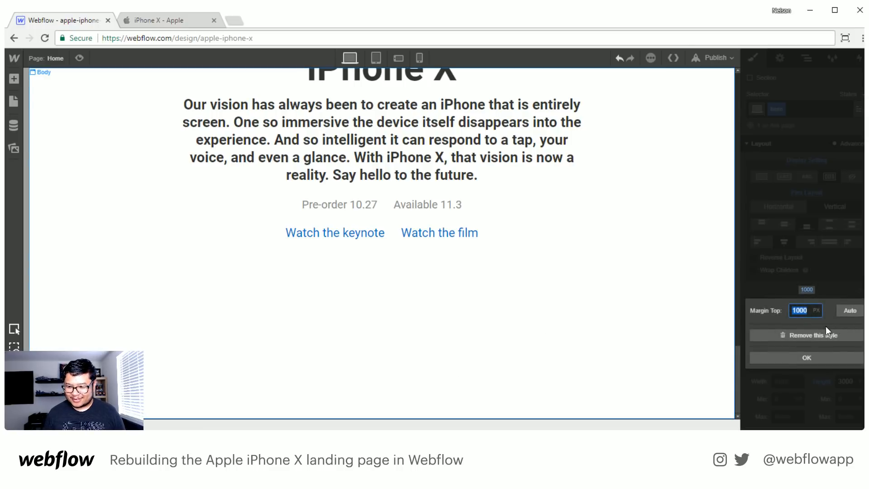
{"action": "left_click", "coordinate": [816, 335]}
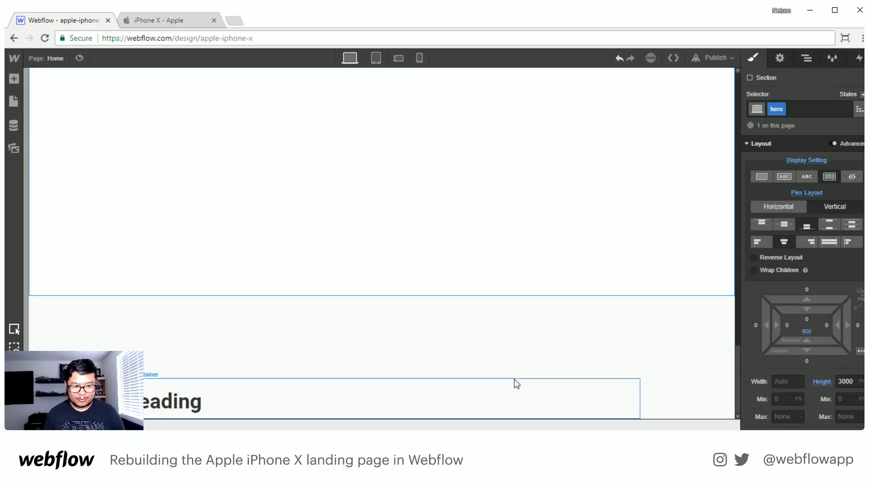
- Try a top margin of 1000 px on the Body, and remove it again
{"action": "left_click", "coordinate": [807, 58]}
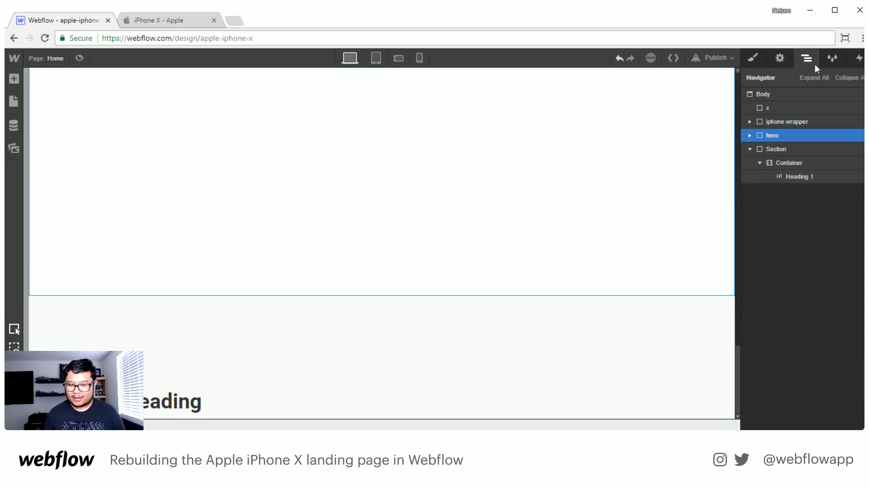
{"action": "left_click", "coordinate": [760, 95]}
{"action": "key", "text": "s"}
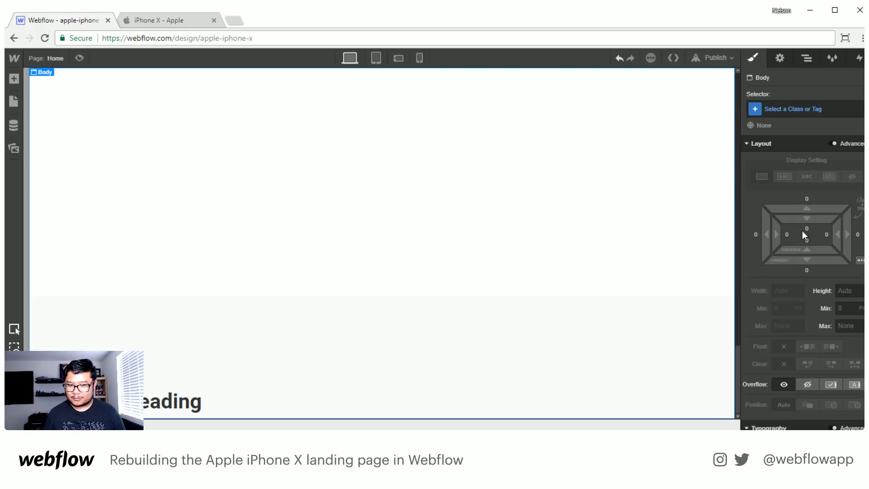
{"action": "left_click", "coordinate": [805, 227]}
{"action": "left_click", "coordinate": [807, 199]}
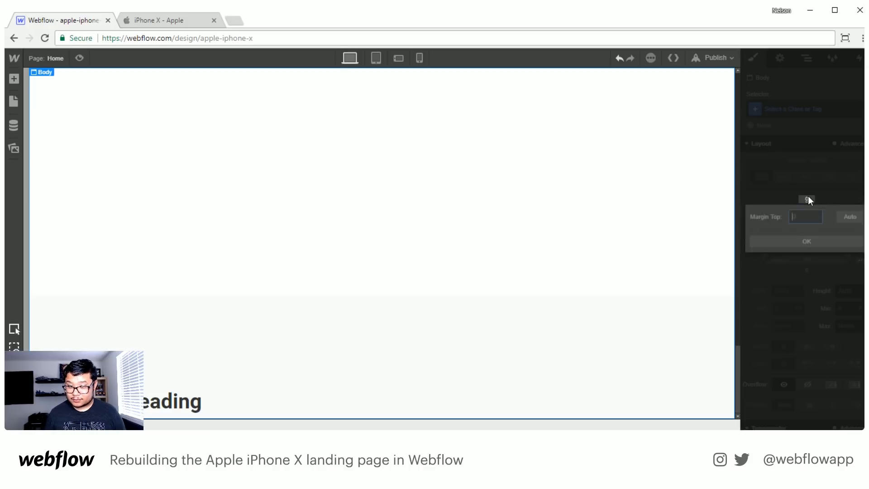
{"action": "type", "text": "1000"}
{"action": "key", "text": "Return"}
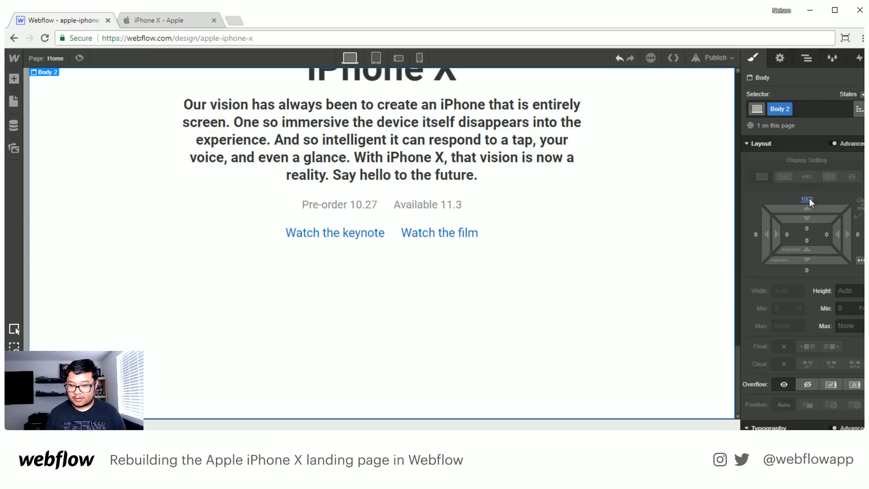
{"action": "left_click", "coordinate": [807, 199]}
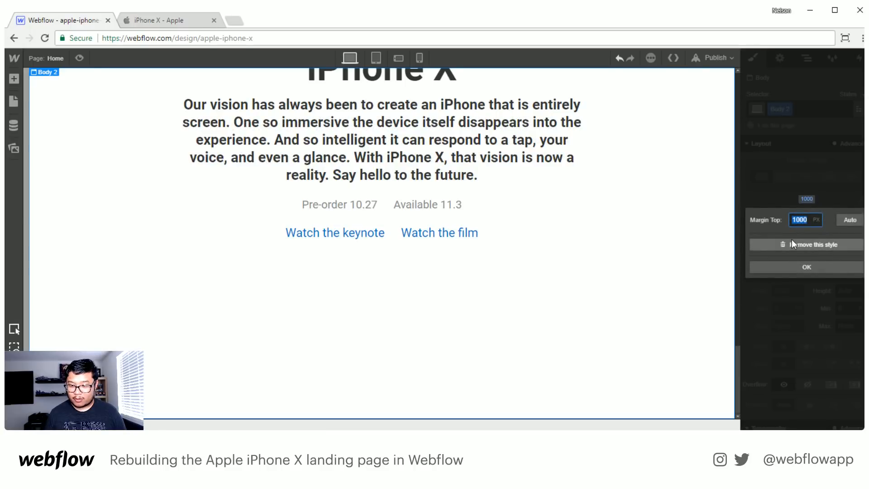
{"action": "left_click", "coordinate": [791, 243]}
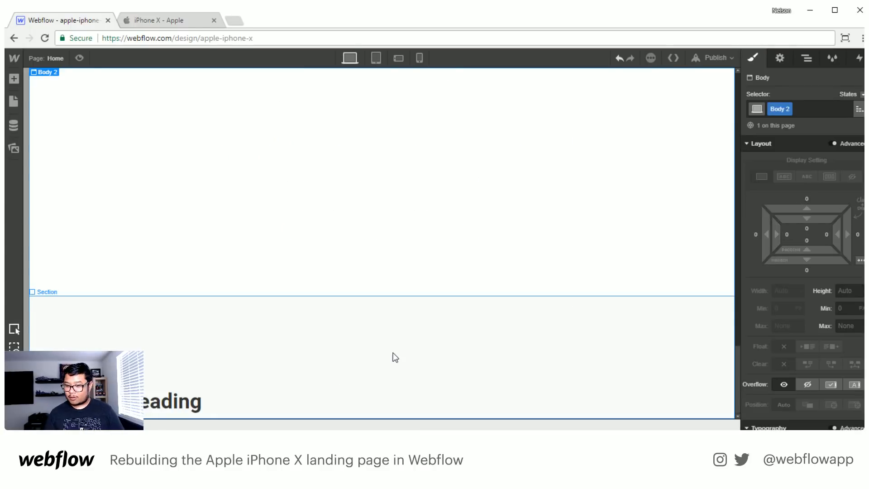
- Give the container around the new heading the class "center" and center-align its text
{"action": "left_click", "coordinate": [202, 404]}
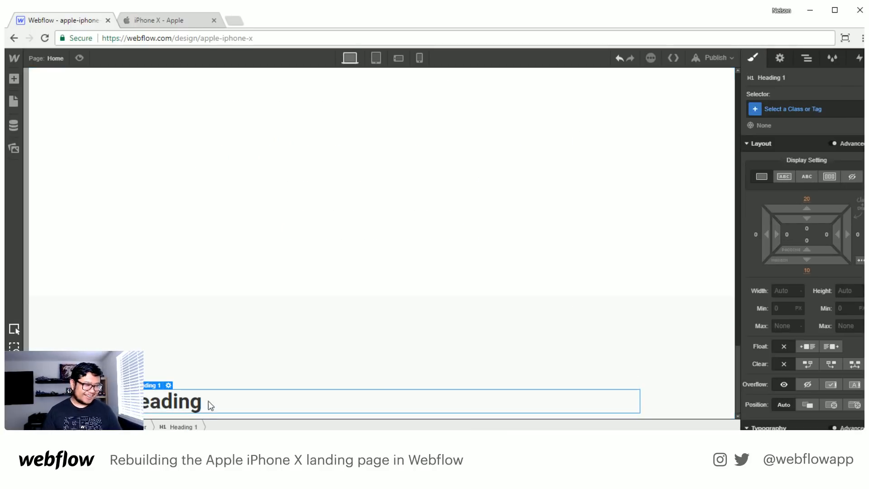
{"action": "left_click", "coordinate": [369, 388]}
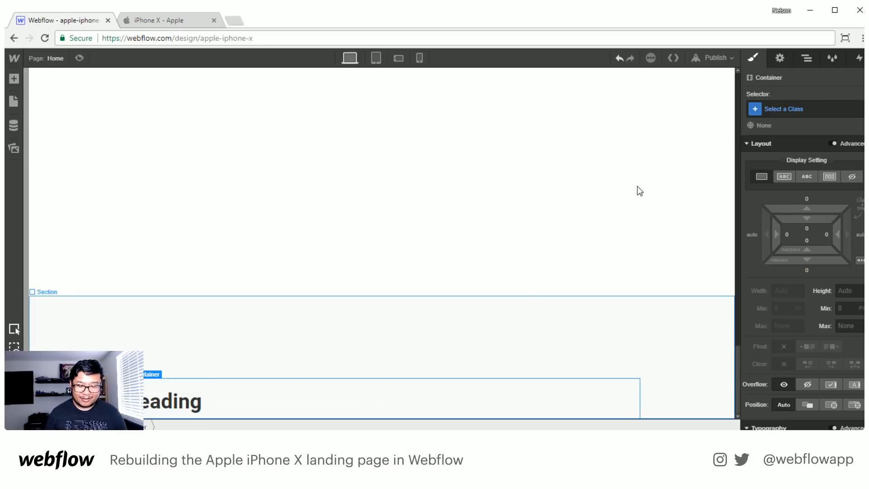
{"action": "left_click", "coordinate": [800, 110]}
{"action": "type", "text": "center"}
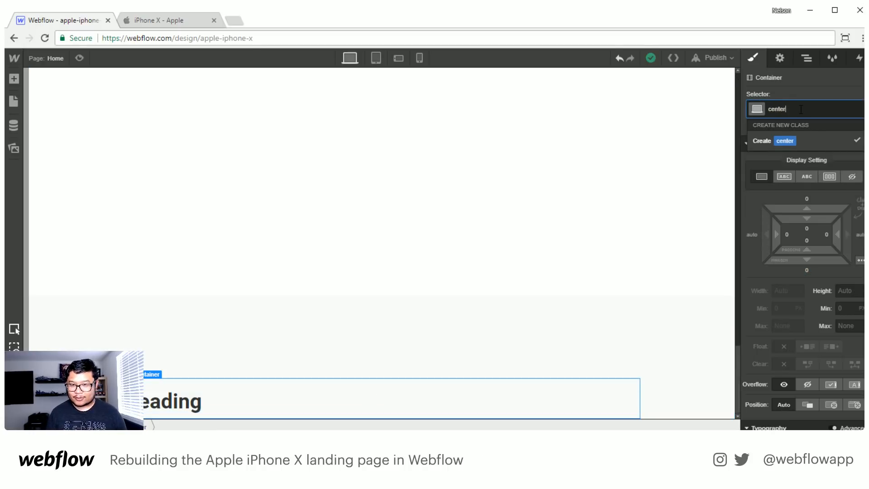
{"action": "key", "text": "Return"}
{"action": "scroll", "coordinate": [819, 308], "scroll_direction": "down", "scroll_amount": 5}
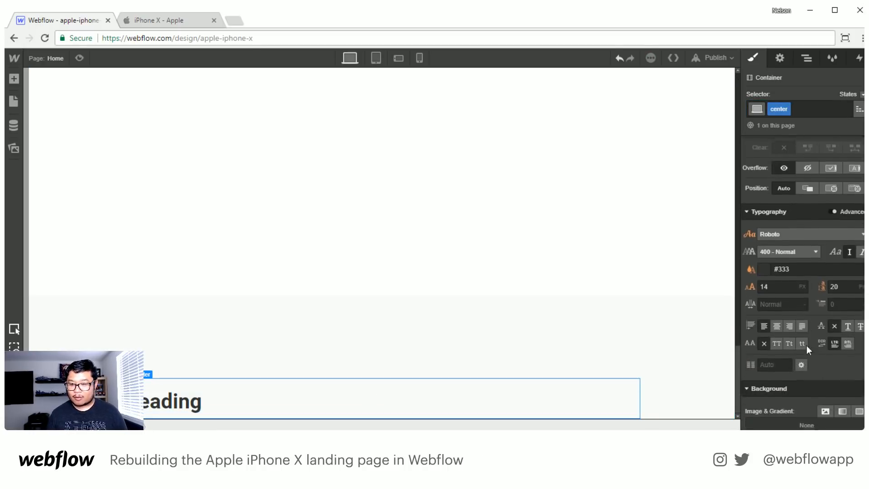
{"action": "left_click", "coordinate": [777, 323]}
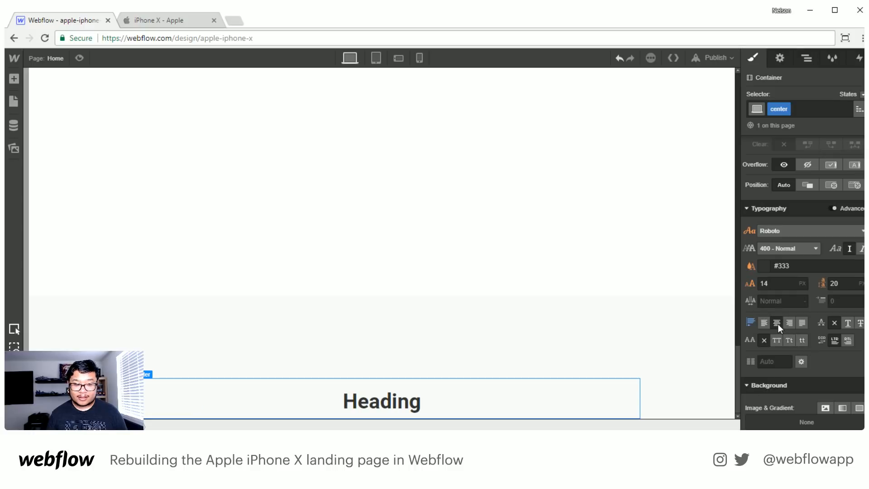
- Change the new heading to an H2 and replace its text with "Design and Display"
{"action": "double_click", "coordinate": [381, 402]}
{"action": "key", "text": "Escape"}
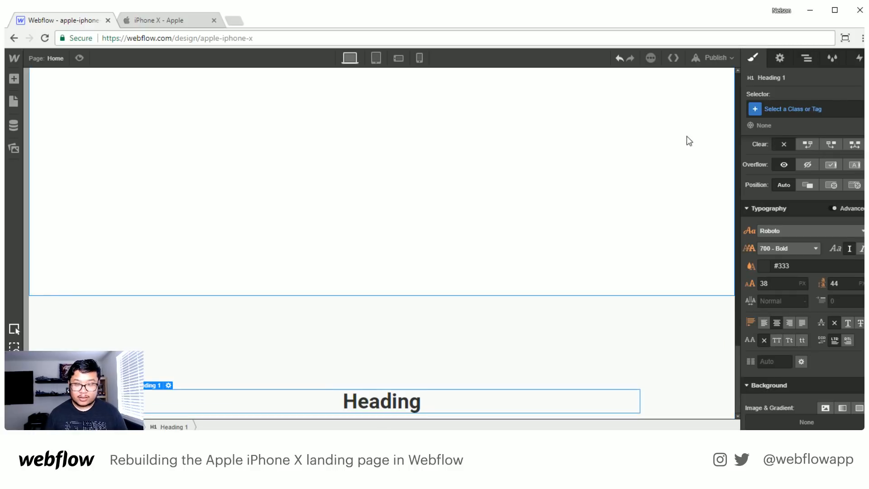
{"action": "left_click", "coordinate": [779, 59]}
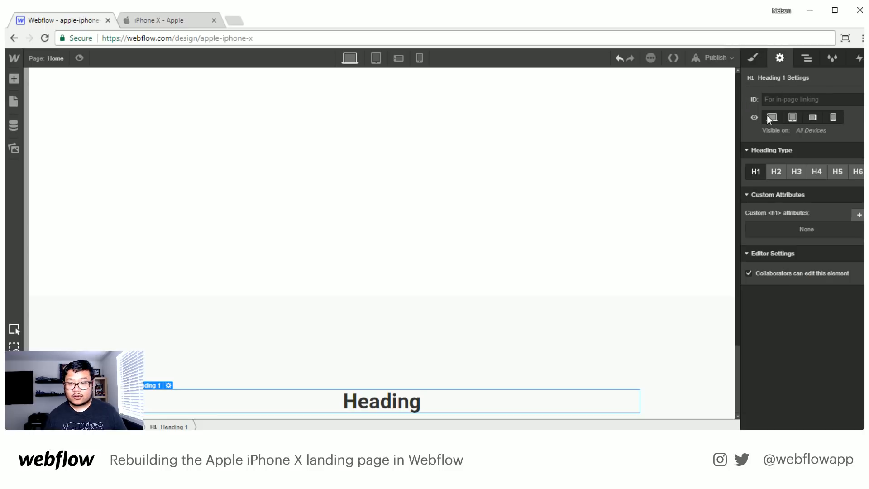
{"action": "left_click", "coordinate": [777, 171]}
{"action": "double_click", "coordinate": [378, 403]}
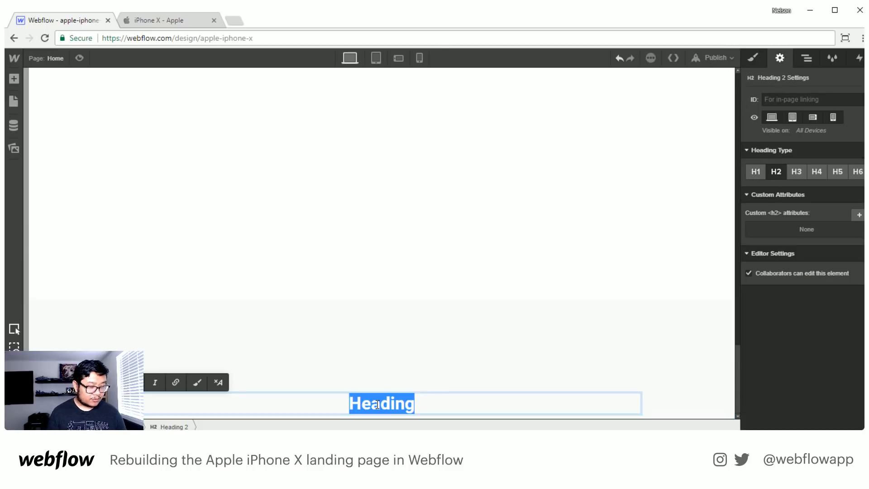
{"action": "type", "text": "Design and "}
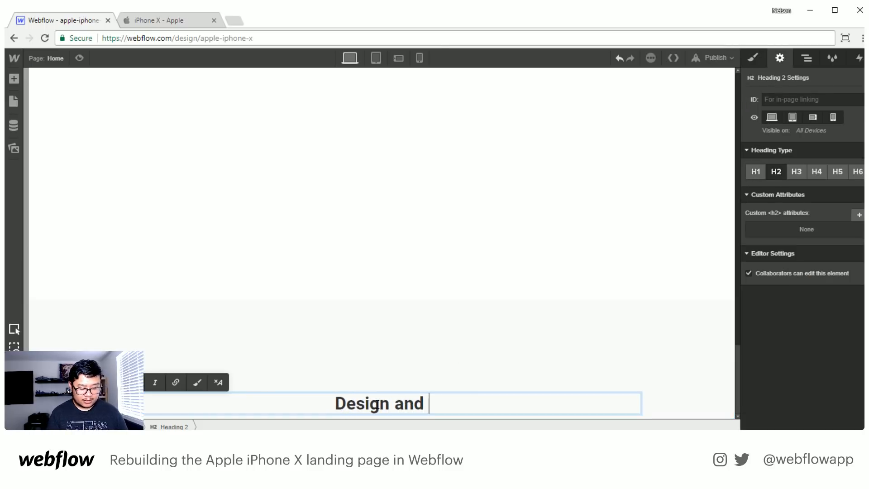
{"action": "type", "text": "Display"}
{"action": "key", "text": "Escape"}
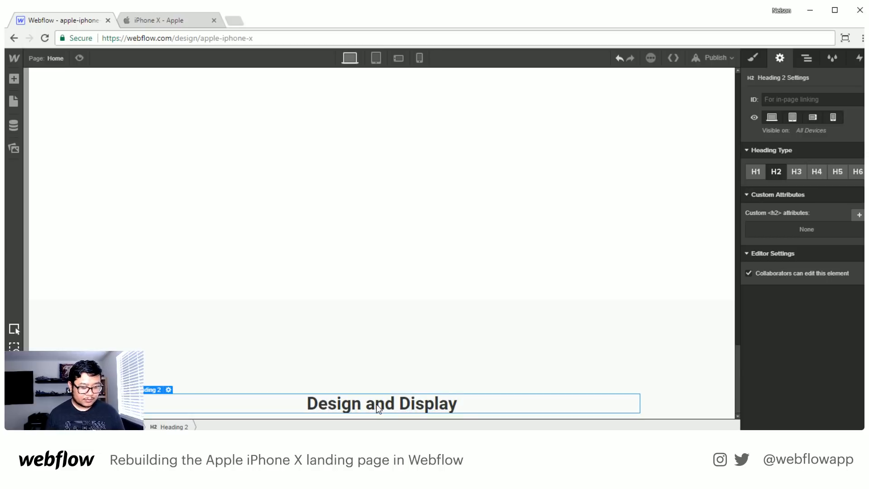
- Duplicate the Design and Display heading and turn the lower copy into an H3 reading "It's all screen."
{"action": "key", "text": "ctrl+c"}
{"action": "key", "text": "ctrl+v"}
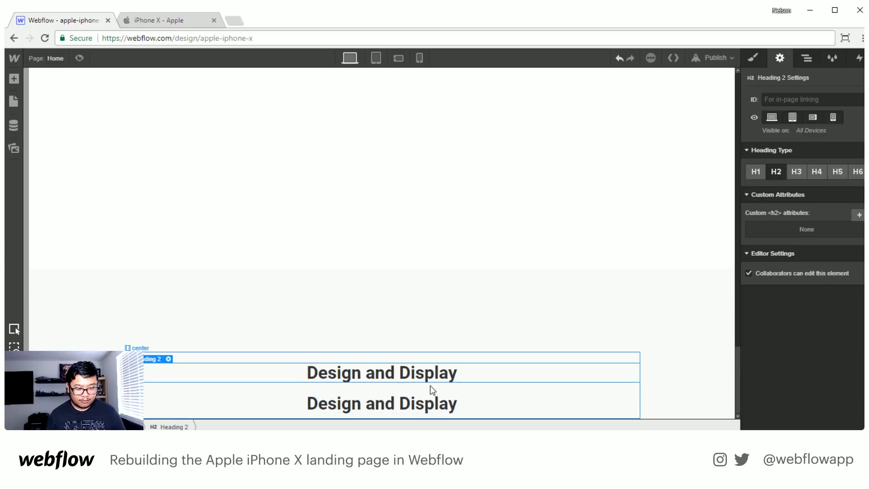
{"action": "triple_click", "coordinate": [361, 407]}
{"action": "type", "text": "It's All s"}
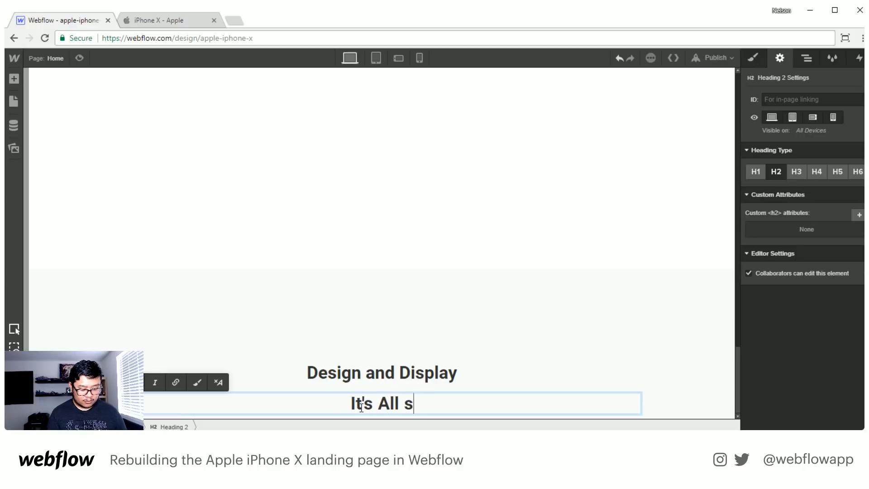
{"action": "type", "text": "creen"}
{"action": "key", "text": "BackSpace"}
{"action": "key", "text": "BackSpace"}
{"action": "key", "text": "BackSpace"}
{"action": "key", "text": "BackSpace"}
{"action": "key", "text": "BackSpace"}
{"action": "key", "text": "BackSpace"}
{"action": "key", "text": "BackSpace"}
{"action": "key", "text": "BackSpace"}
{"action": "key", "text": "BackSpace"}
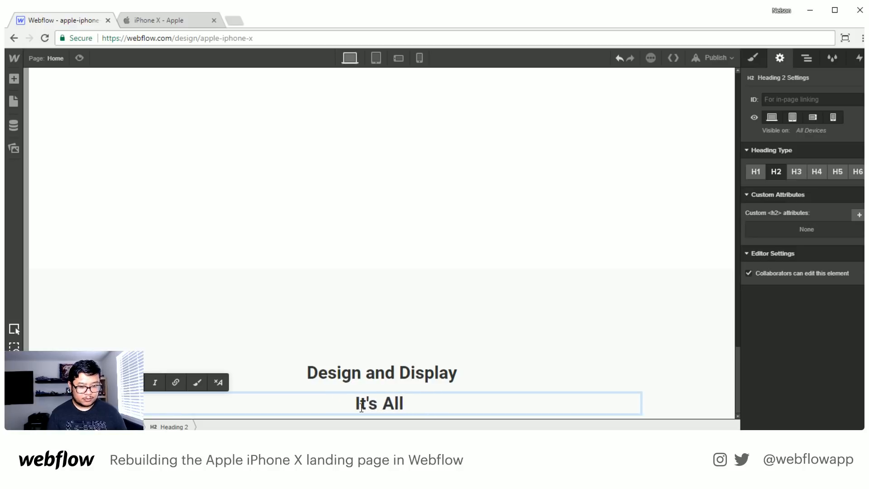
{"action": "key", "text": "BackSpace"}
{"action": "type", "text": "all screen."}
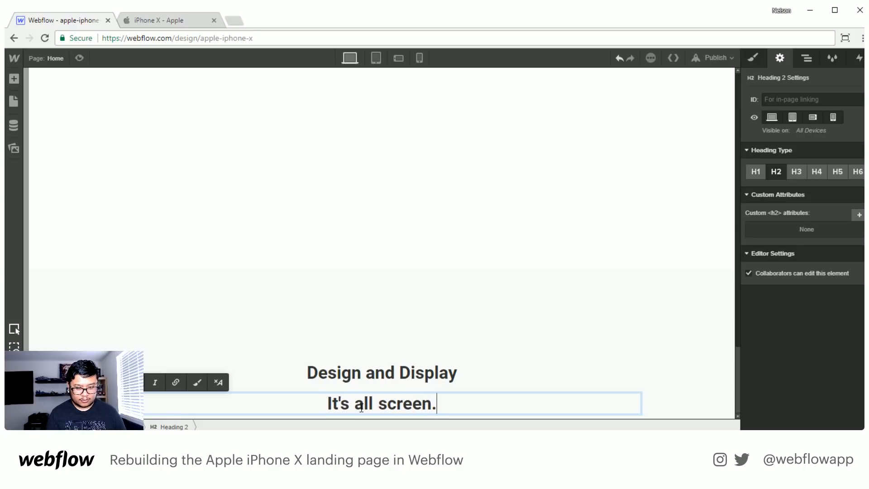
{"action": "key", "text": "Escape"}
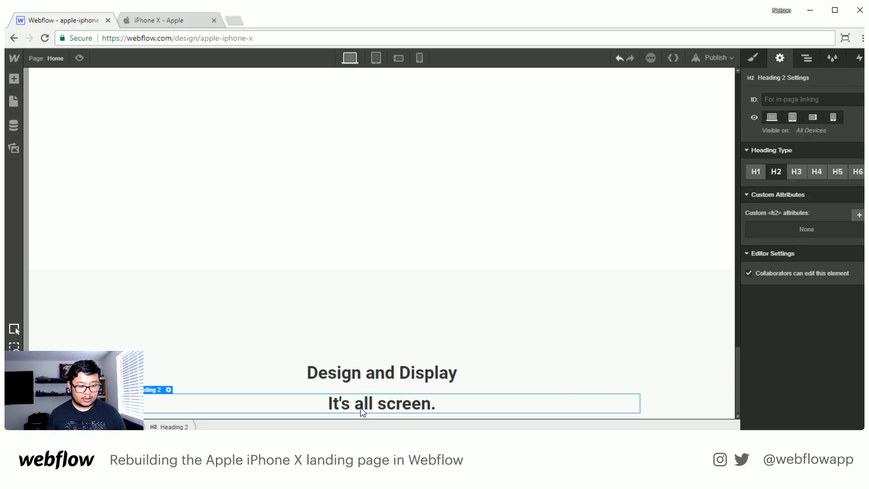
{"action": "left_click", "coordinate": [796, 172]}
- Set the Design and Display heading's top margin to 0 and its bottom margin to 20 px
{"action": "left_click", "coordinate": [400, 368]}
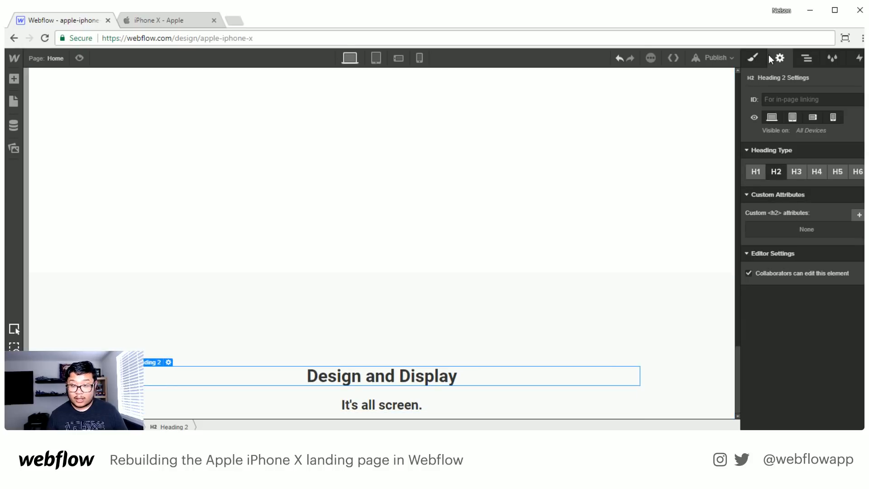
{"action": "left_click", "coordinate": [753, 57]}
{"action": "left_click", "coordinate": [806, 199]}
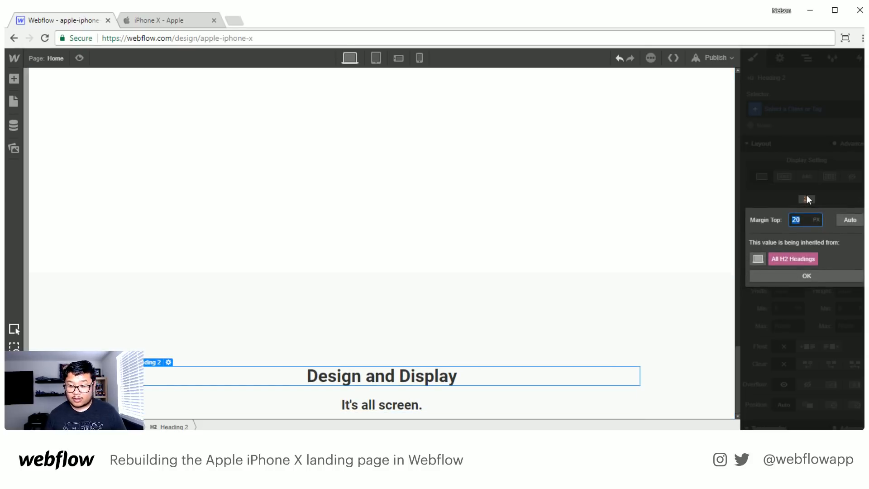
{"action": "type", "text": "0"}
{"action": "key", "text": "Return"}
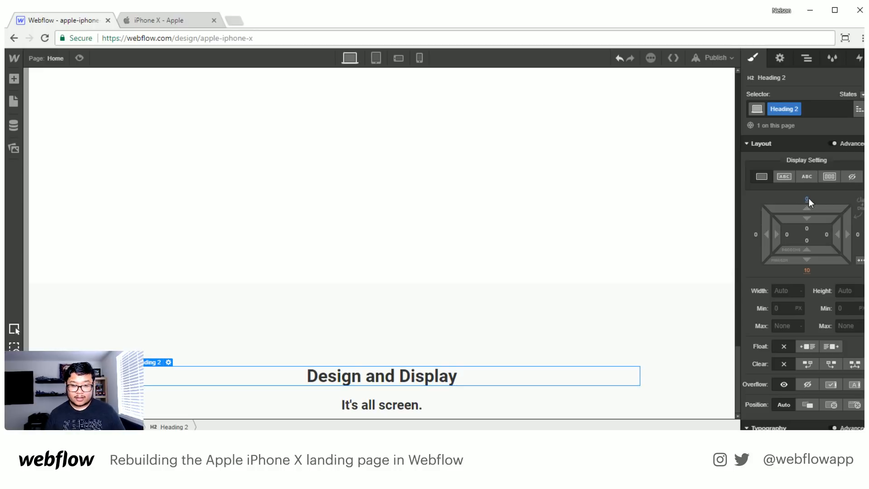
{"action": "left_click", "coordinate": [808, 270]}
{"action": "type", "text": "20"}
{"action": "key", "text": "Return"}
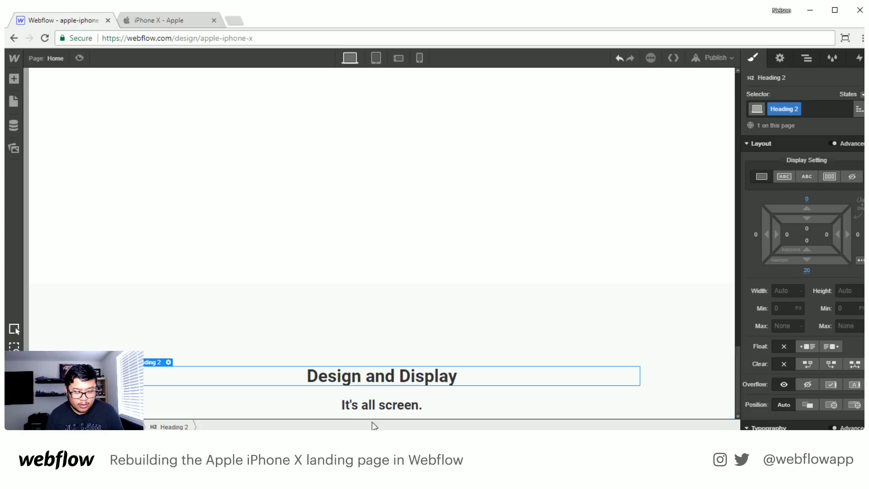
- Set the Design and Display heading's font size to 24 px and its line height to 32 px
{"action": "left_click", "coordinate": [369, 406]}
{"action": "left_click", "coordinate": [461, 382]}
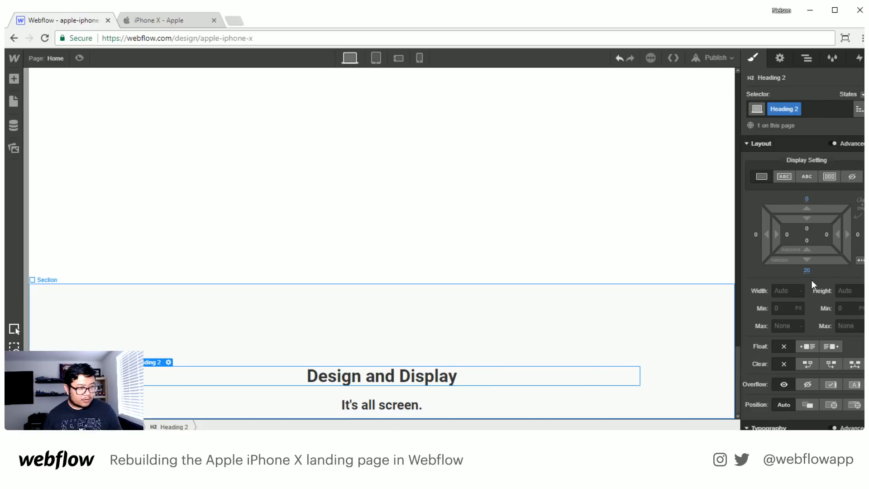
{"action": "scroll", "coordinate": [825, 316], "scroll_direction": "down", "scroll_amount": 7}
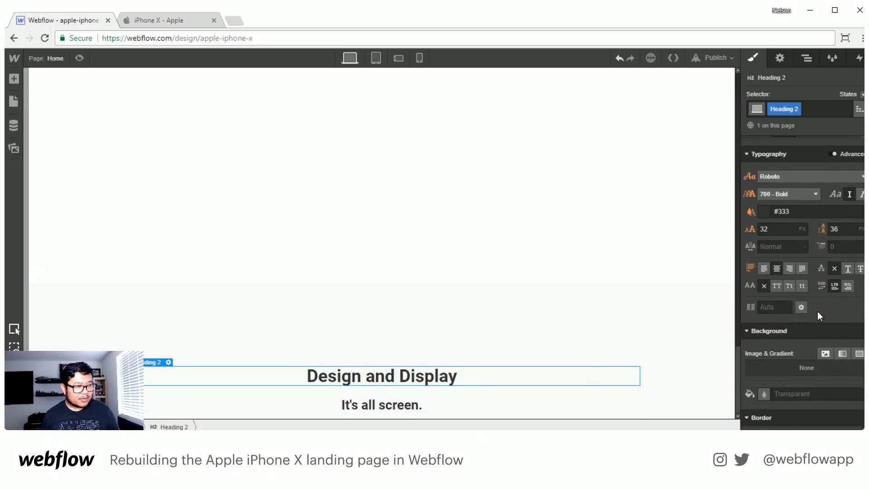
{"action": "scroll", "coordinate": [810, 317], "scroll_direction": "up", "scroll_amount": 3}
{"action": "left_click", "coordinate": [774, 228]}
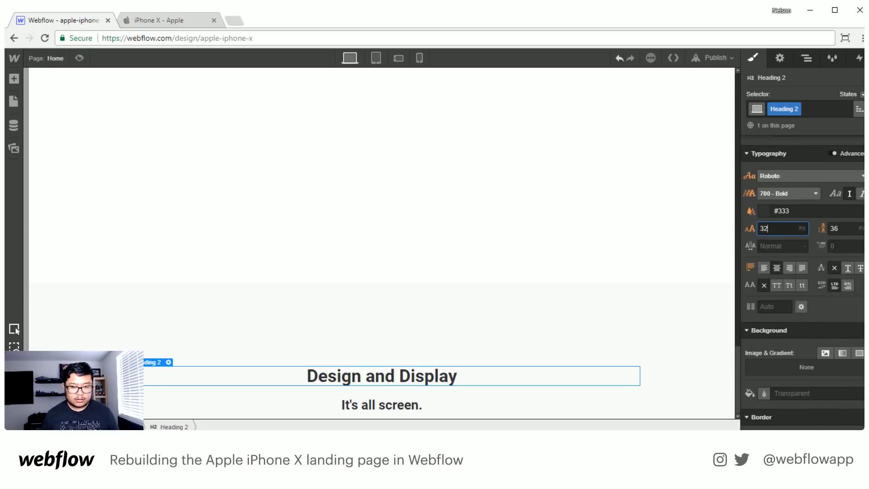
{"action": "type", "text": "24"}
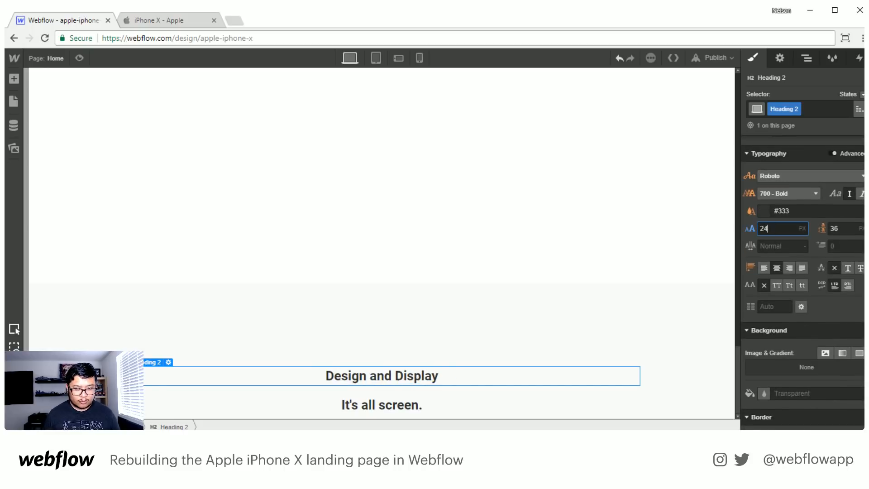
{"action": "key", "text": "Tab"}
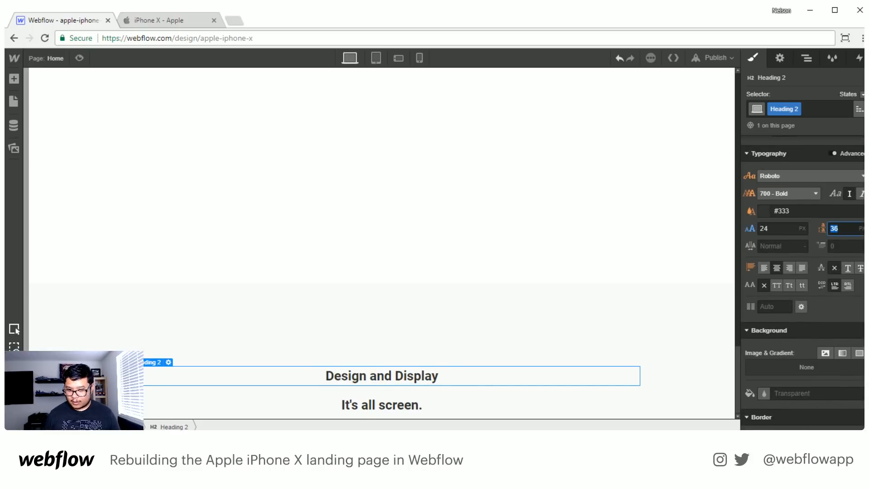
{"action": "type", "text": "32"}
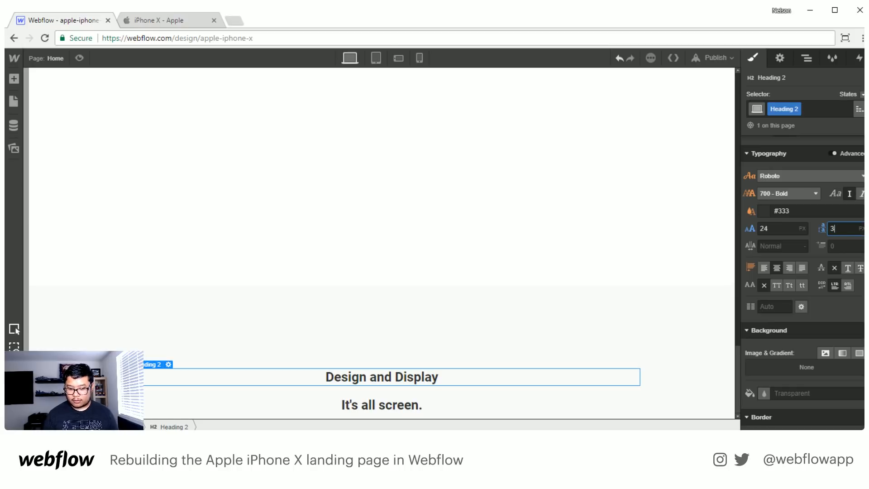
{"action": "left_click", "coordinate": [394, 406]}
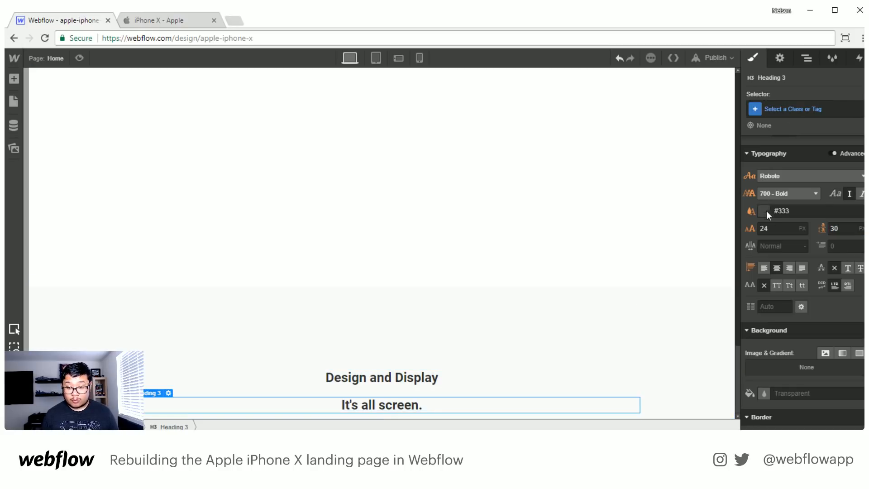
- Set the "It's all screen." heading's font size to 54 px and its line height to 60 px
{"action": "left_click", "coordinate": [774, 228]}
{"action": "double_click", "coordinate": [774, 227]}
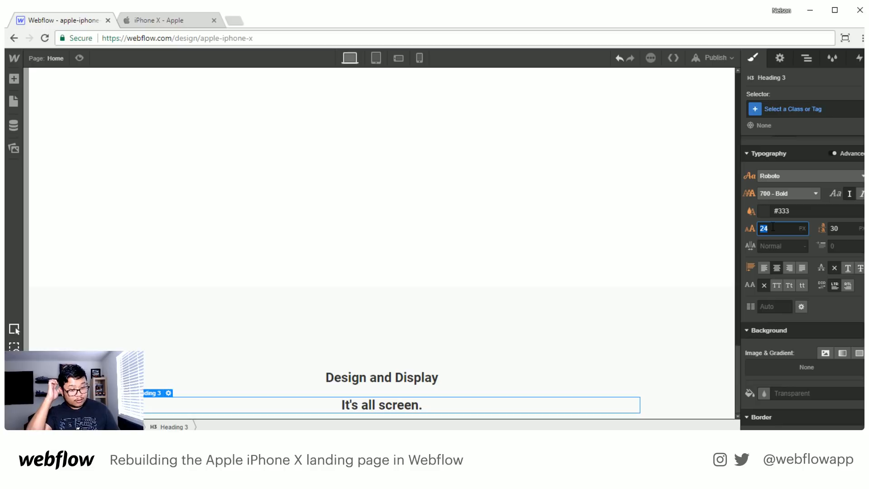
{"action": "type", "text": "54"}
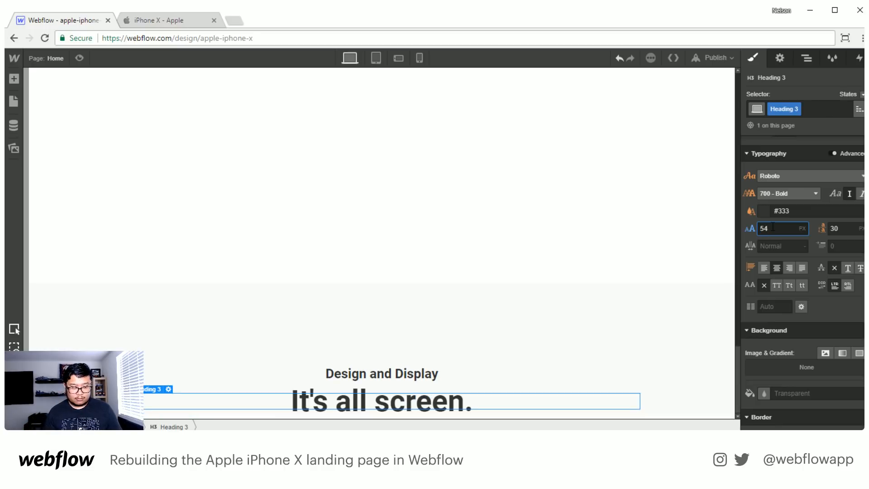
{"action": "key", "text": "Tab"}
{"action": "type", "text": "50"}
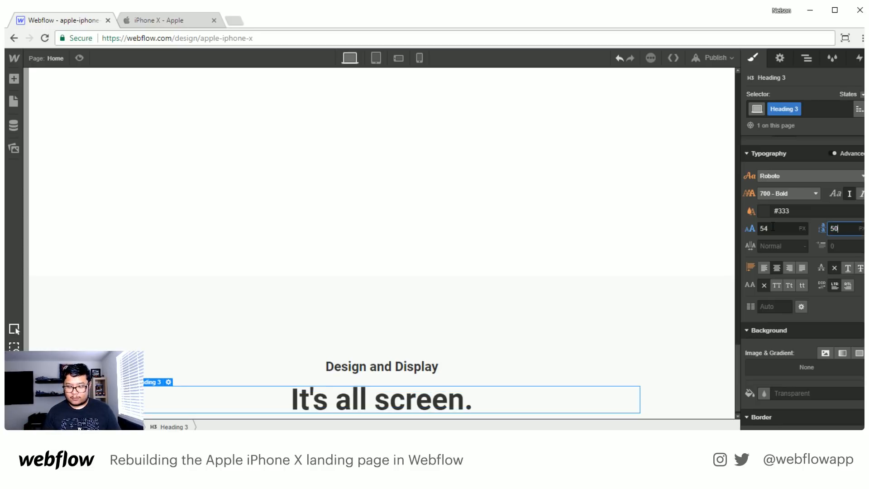
{"action": "key", "text": "shift+Up"}
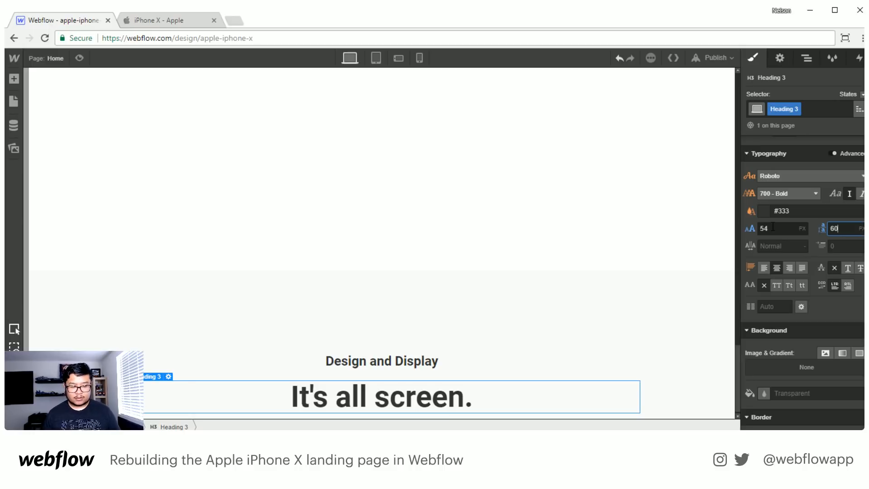
- Set the Design and Display heading's bottom margin to 15 px
{"action": "left_click", "coordinate": [514, 338]}
{"action": "left_click", "coordinate": [455, 357]}
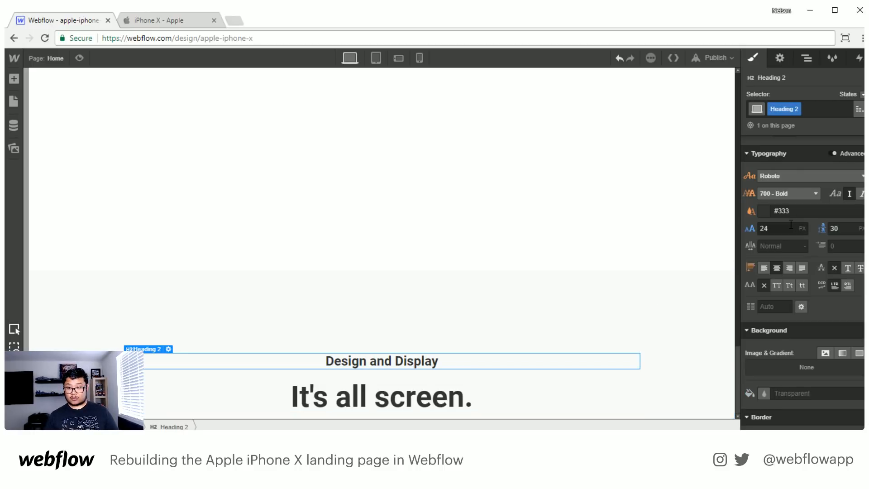
{"action": "scroll", "coordinate": [791, 224], "scroll_direction": "up", "scroll_amount": 4}
{"action": "left_click", "coordinate": [806, 159]}
{"action": "type", "text": "15"}
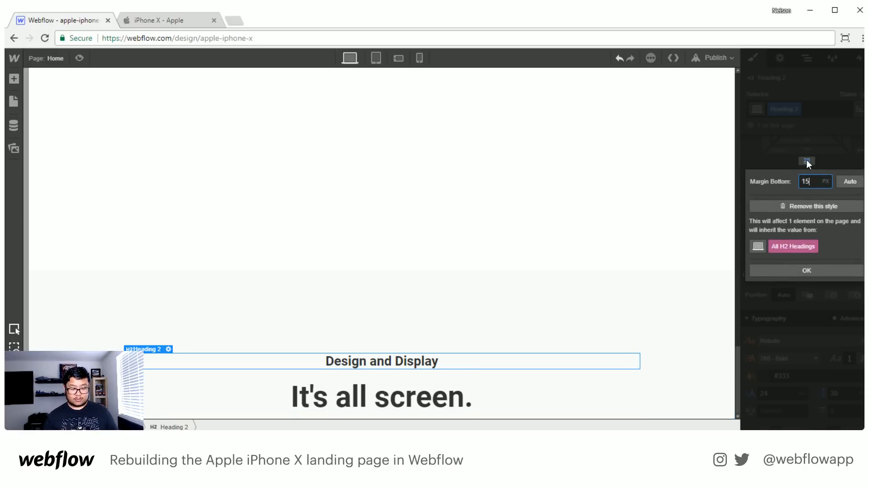
{"action": "key", "text": "Return"}
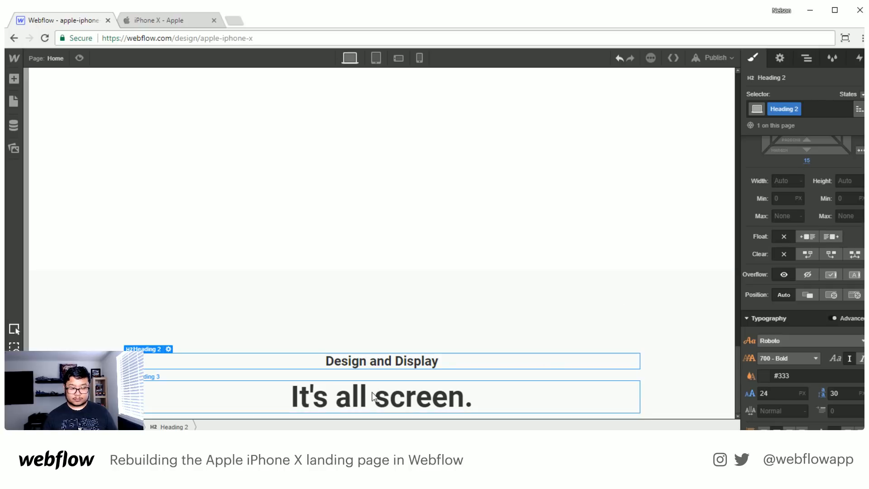
- Set the "It's all screen." heading's top margin to 0
{"action": "left_click", "coordinate": [387, 396]}
{"action": "left_click", "coordinate": [807, 198]}
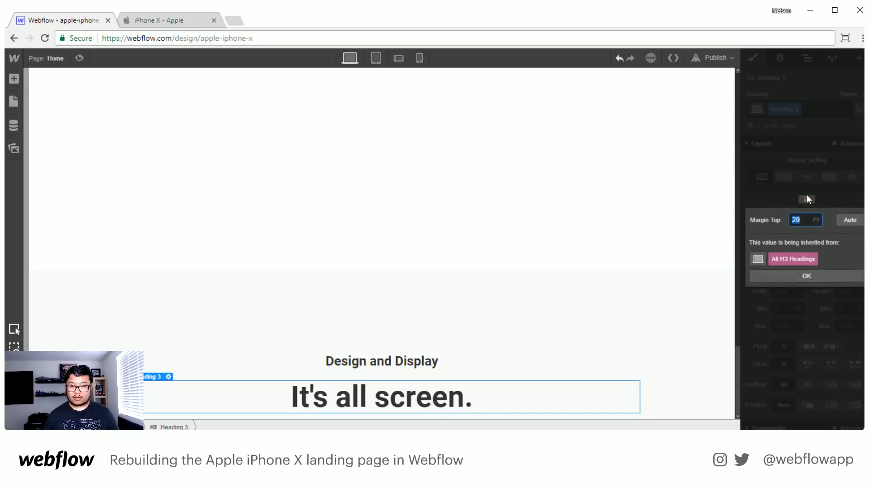
{"action": "type", "text": "0"}
{"action": "key", "text": "Return"}
{"action": "left_click", "coordinate": [647, 346]}
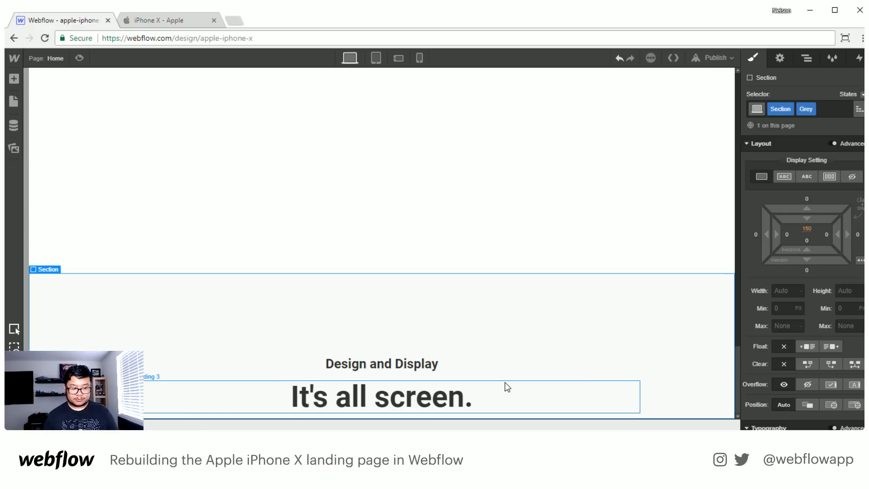
- Add a div block directly below the "It's all screen." heading and give it a new class named screen
{"action": "left_click", "coordinate": [413, 399]}
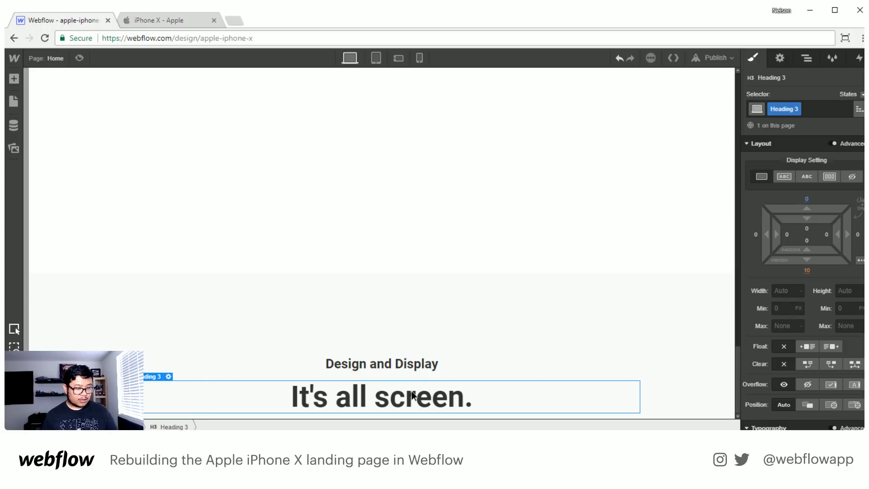
{"action": "key", "text": "a"}
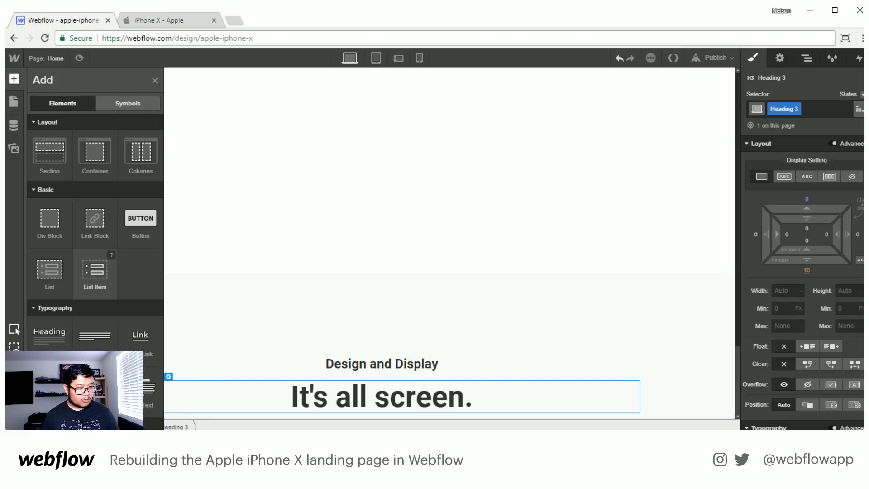
{"action": "left_click_drag", "start_coordinate": [50, 219], "coordinate": [333, 398]}
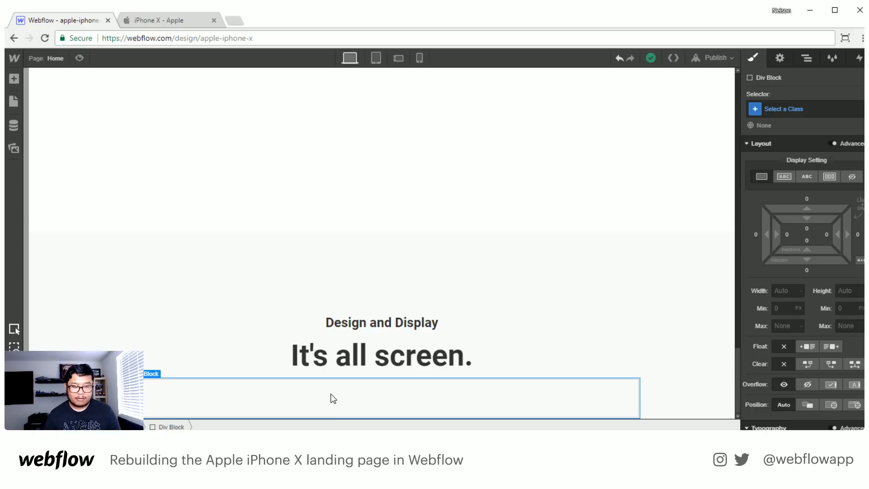
{"action": "left_click", "coordinate": [796, 108]}
{"action": "type", "text": "screen"}
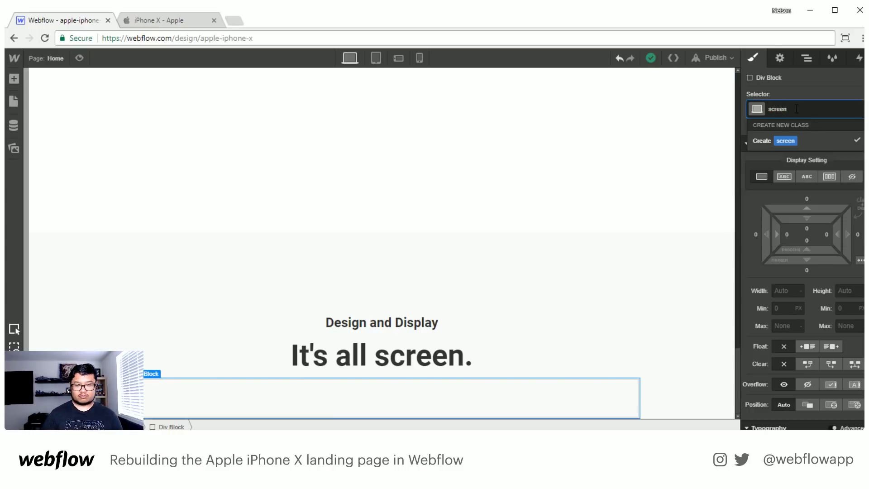
{"action": "key", "text": "Return"}
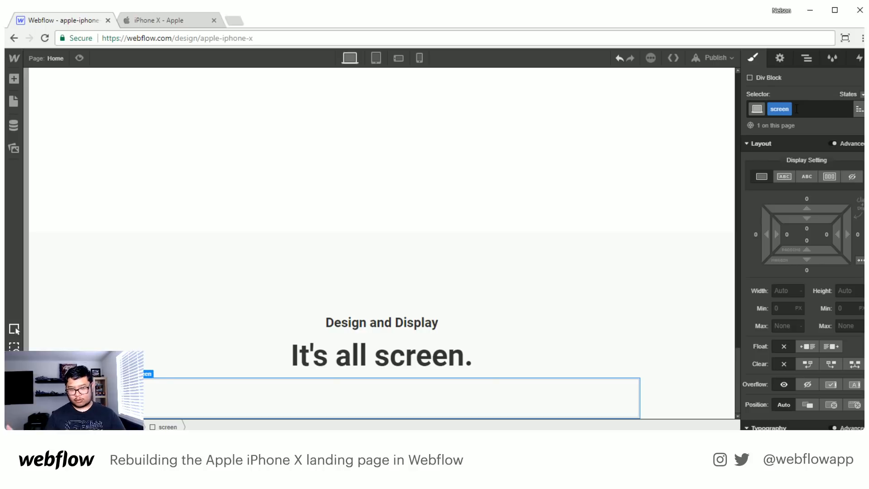
- Rename the new div block's class to iphone screen
{"action": "double_click", "coordinate": [775, 107]}
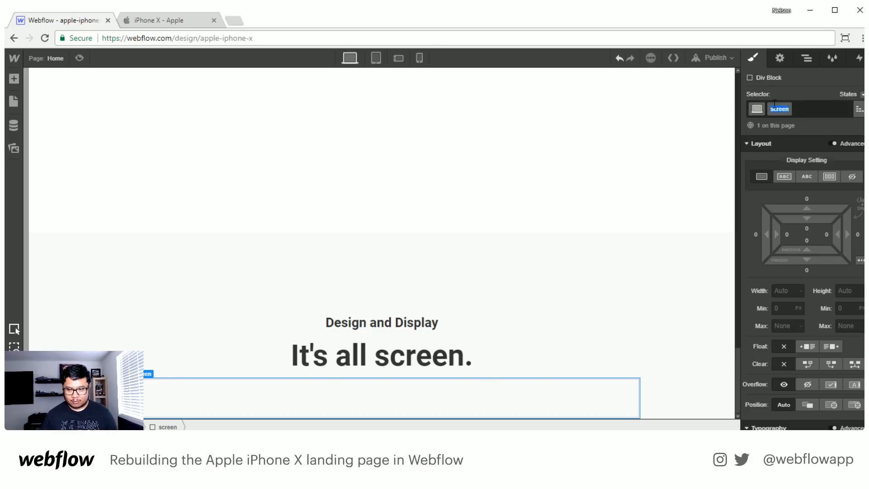
{"action": "type", "text": "iphone"}
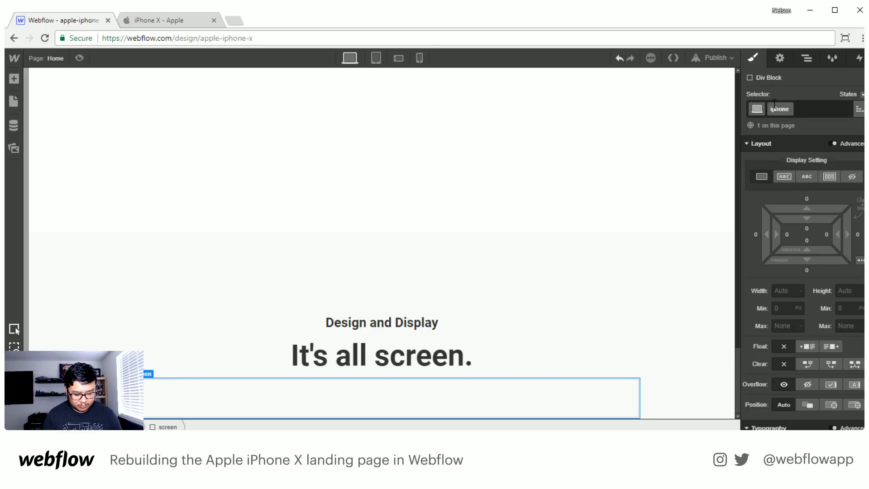
{"action": "type", "text": " screen"}
{"action": "key", "text": "Return"}
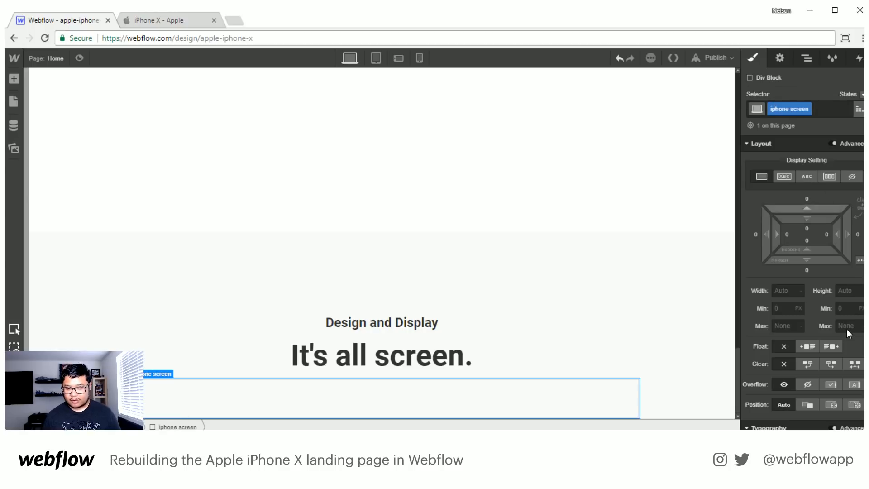
- Check the pixel dimensions of design_hero_large.jpg among the image assets
{"action": "scroll", "coordinate": [845, 326], "scroll_direction": "down", "scroll_amount": 2}
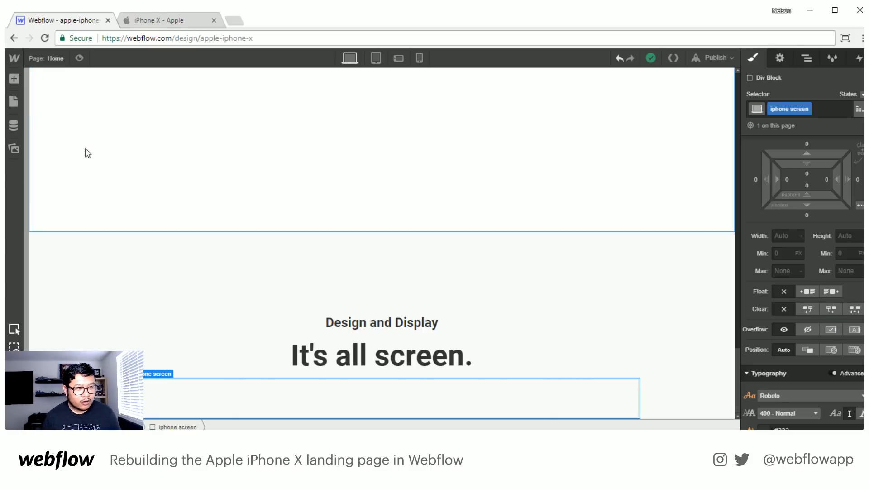
{"action": "left_click", "coordinate": [16, 146]}
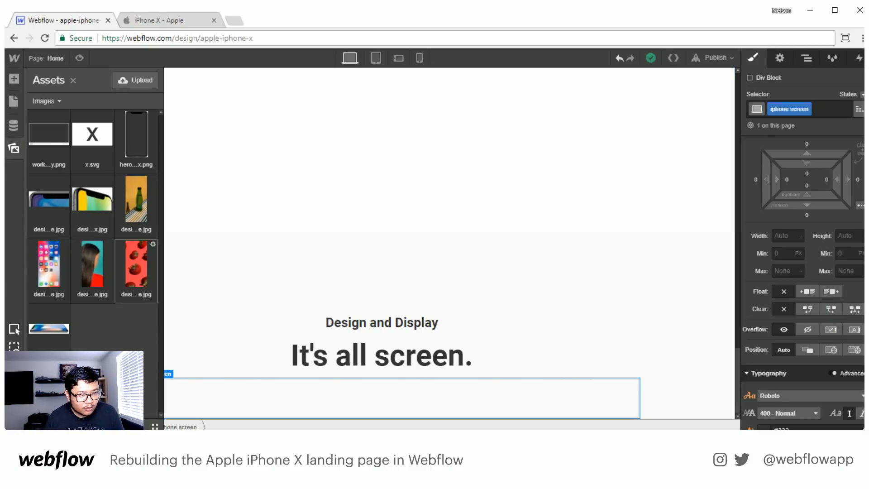
{"action": "left_click", "coordinate": [66, 178]}
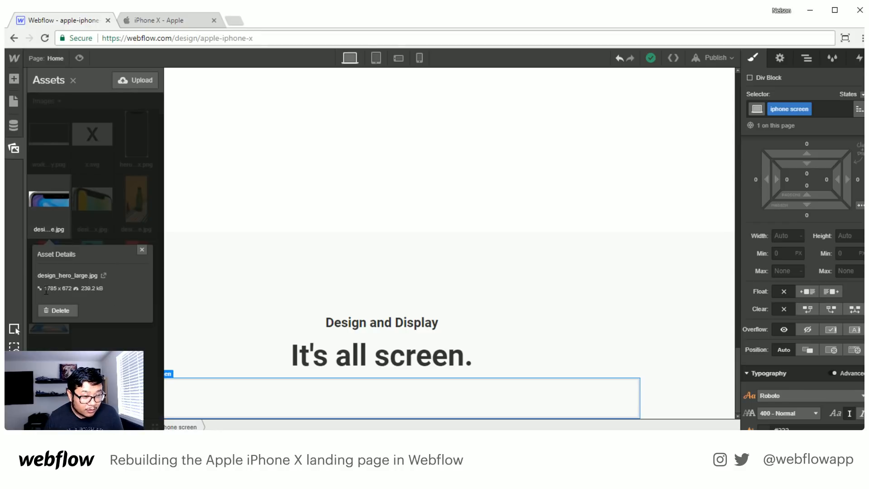
{"action": "left_click", "coordinate": [142, 250]}
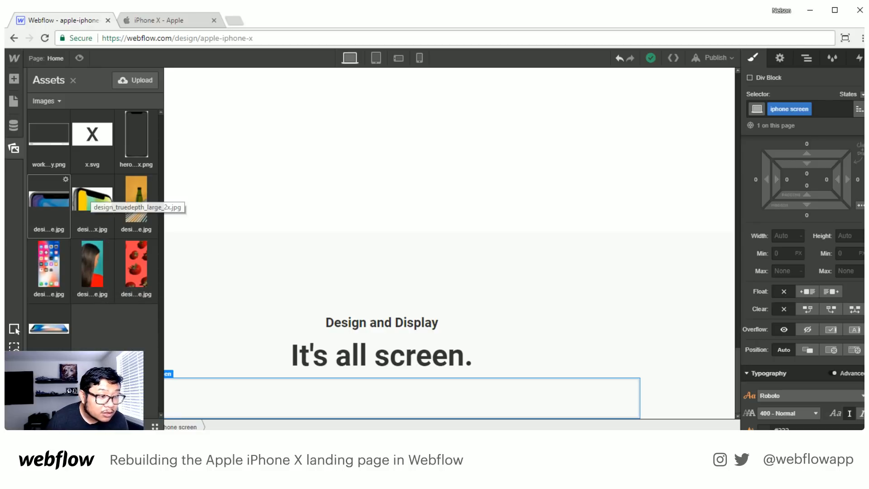
{"action": "left_click", "coordinate": [65, 180]}
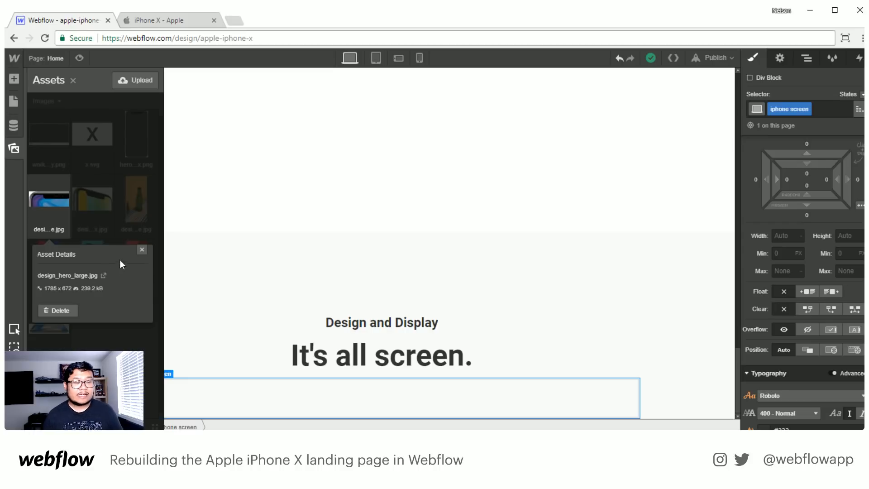
{"action": "left_click", "coordinate": [141, 251]}
- Give the iphone screen div design_hero_large.jpg as its background image, with the HiDPI option turned off
{"action": "scroll", "coordinate": [837, 325], "scroll_direction": "down", "scroll_amount": 3}
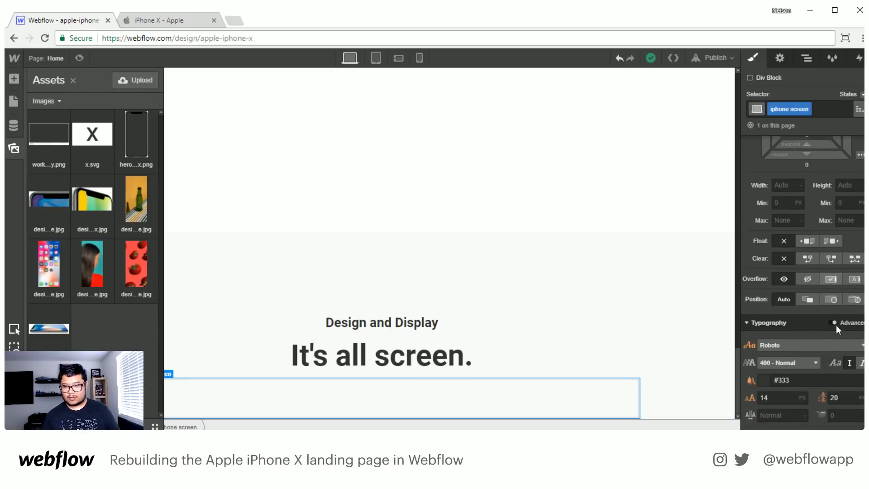
{"action": "scroll", "coordinate": [836, 325], "scroll_direction": "down", "scroll_amount": 3}
{"action": "scroll", "coordinate": [836, 325], "scroll_direction": "down", "scroll_amount": 1}
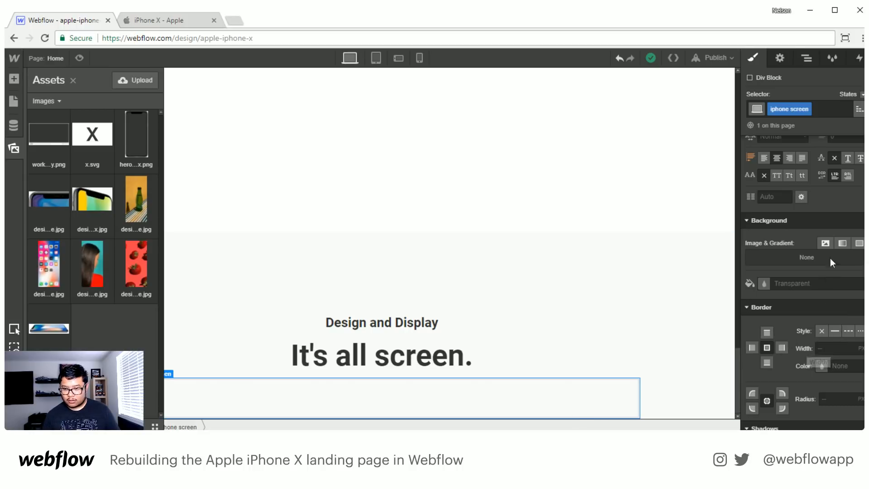
{"action": "left_click", "coordinate": [825, 243]}
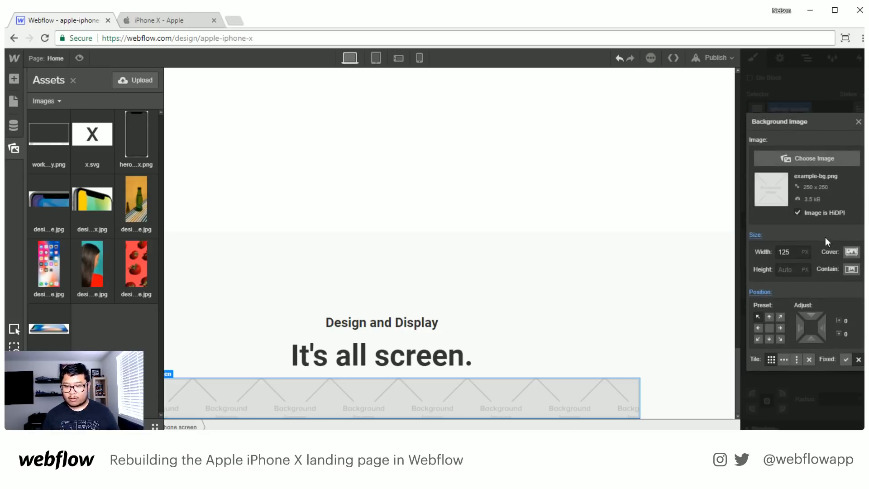
{"action": "left_click", "coordinate": [824, 161]}
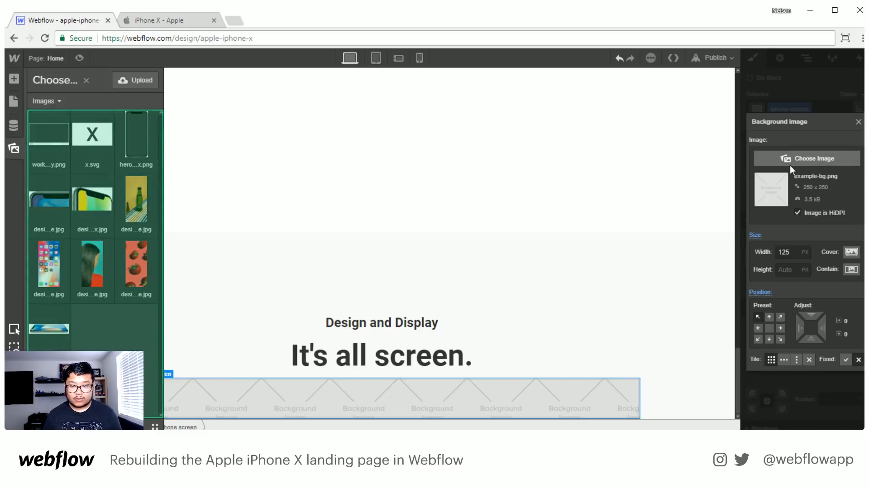
{"action": "left_click", "coordinate": [45, 199]}
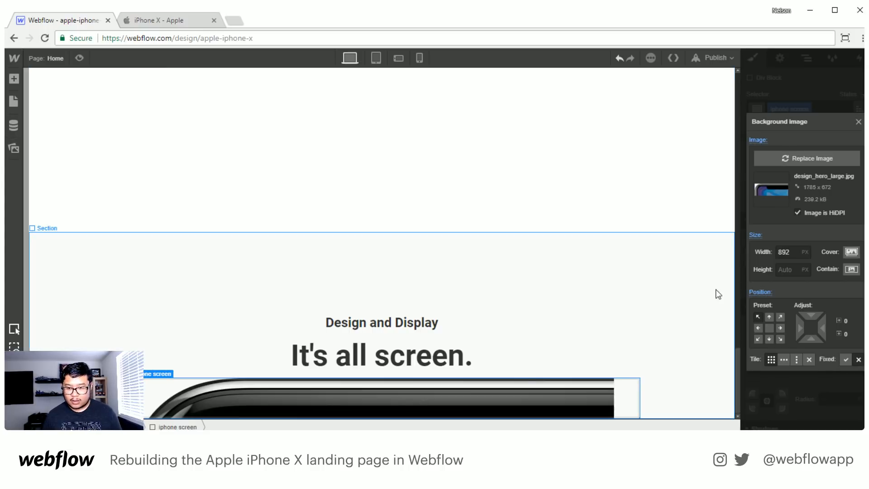
{"action": "left_click", "coordinate": [825, 212]}
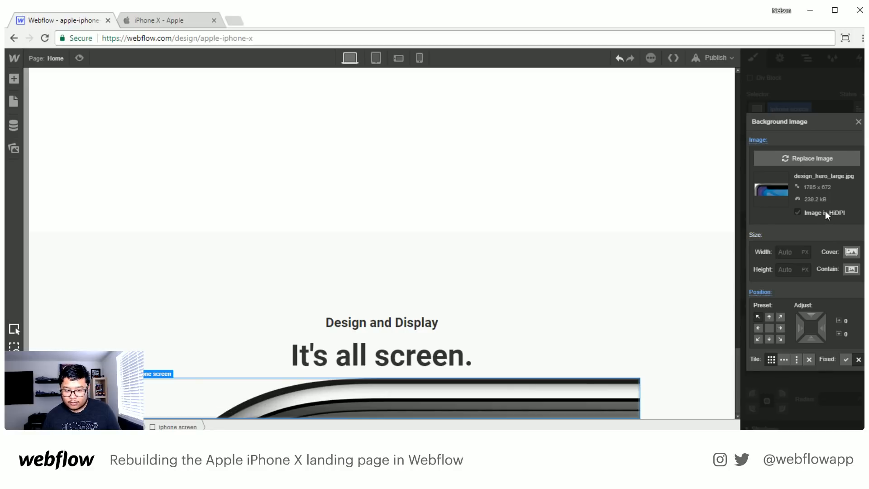
{"action": "left_click", "coordinate": [858, 123]}
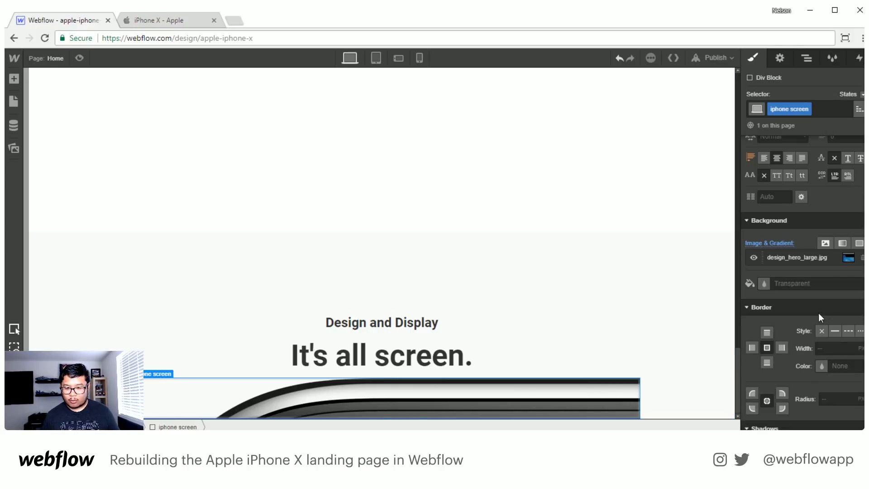
- Look up the pixel dimensions of design_hero_large.jpg in its asset details
{"action": "left_click", "coordinate": [13, 125]}
{"action": "left_click", "coordinate": [14, 149]}
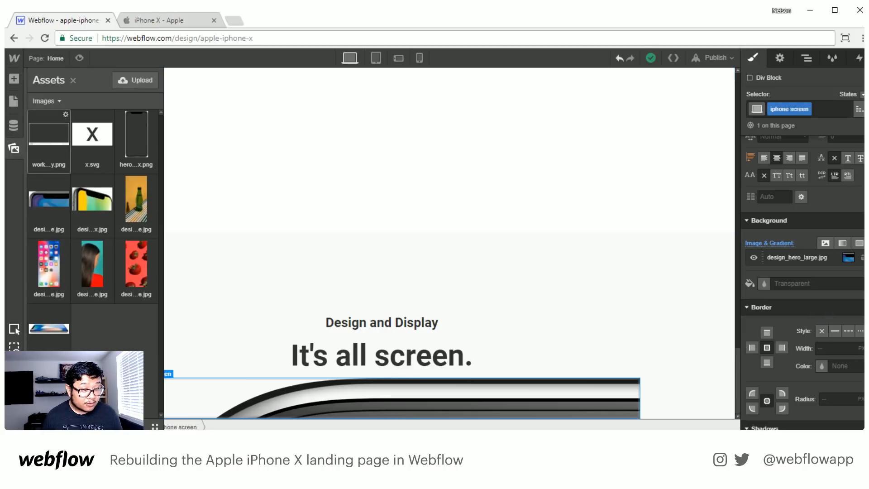
{"action": "left_click", "coordinate": [66, 180]}
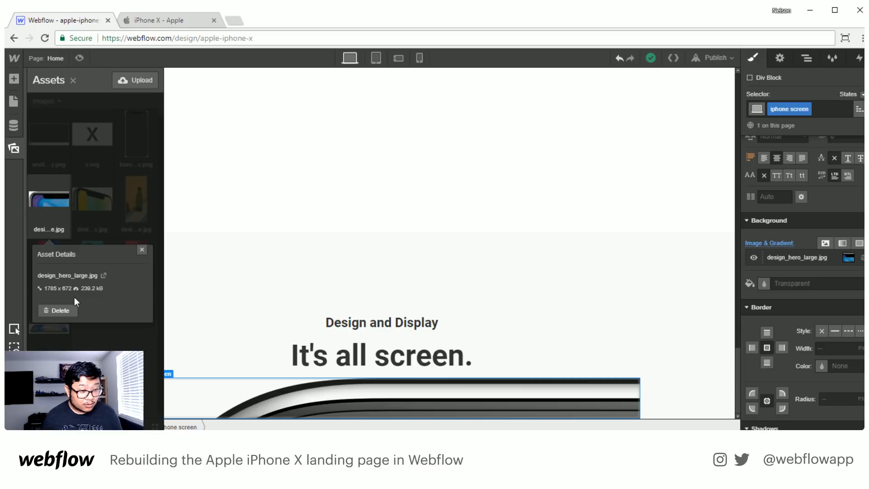
- Set the iphone screen div's width to 1785 px and its height to 762 px
{"action": "scroll", "coordinate": [847, 208], "scroll_direction": "up", "scroll_amount": 5}
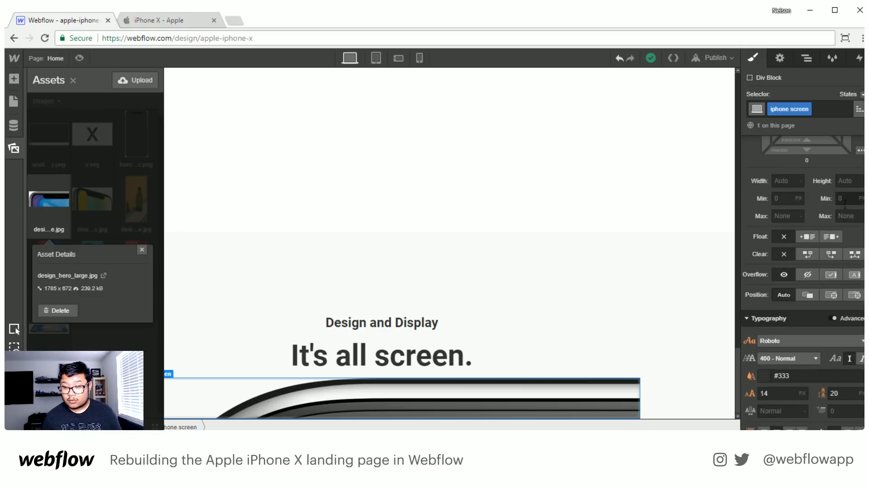
{"action": "left_click", "coordinate": [791, 181]}
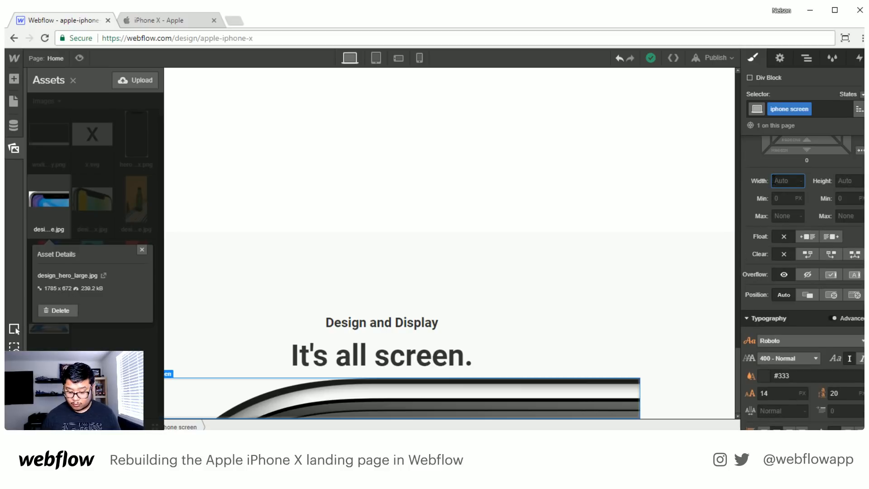
{"action": "type", "text": "1785"}
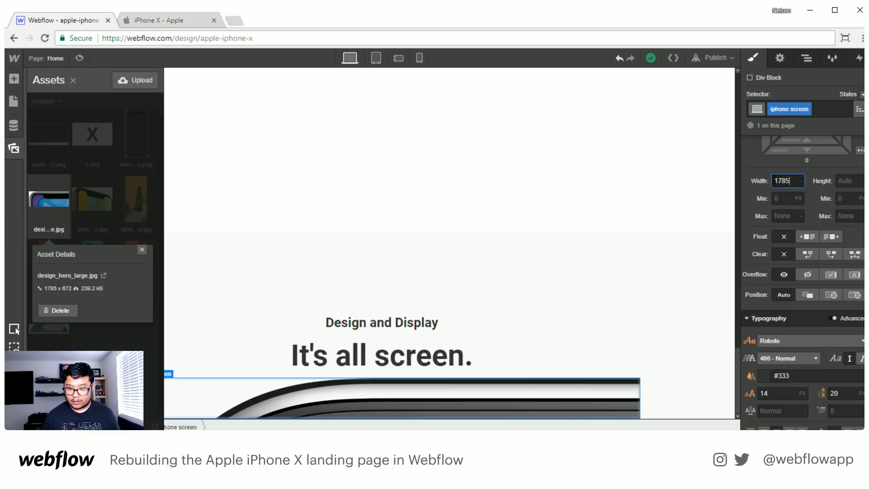
{"action": "key", "text": "Tab"}
{"action": "type", "text": "6"}
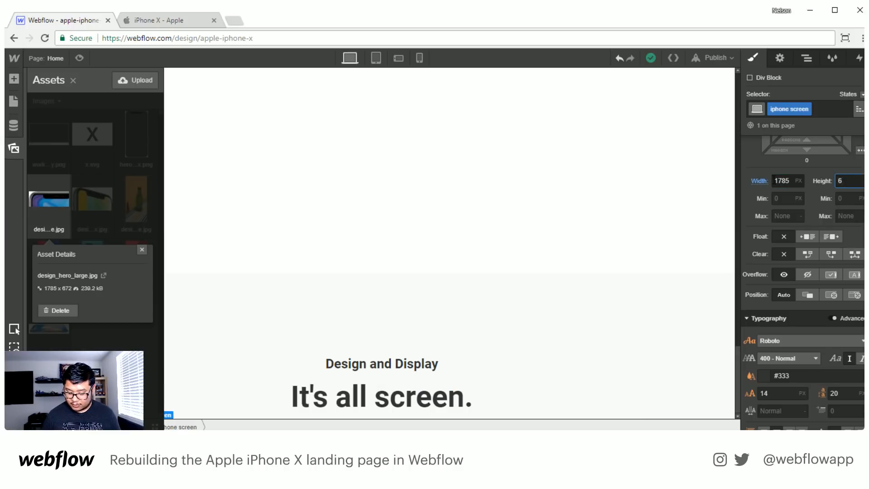
{"action": "key", "text": "BackSpace"}
{"action": "type", "text": "762"}
{"action": "key", "text": "Return"}
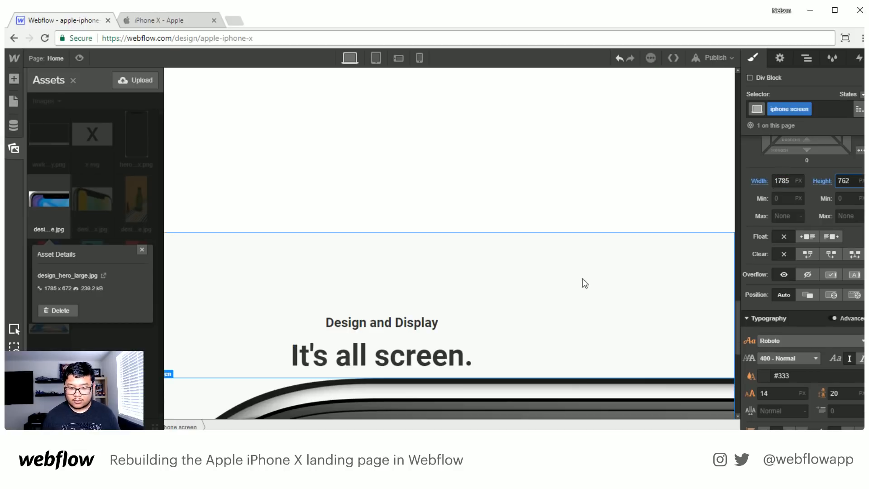
- Examine how far the resized iphone screen image extends sideways beyond the centered headings
{"action": "scroll", "coordinate": [601, 276], "scroll_direction": "down", "scroll_amount": 1}
{"action": "scroll", "coordinate": [604, 273], "scroll_direction": "right", "scroll_amount": 7}
{"action": "scroll", "coordinate": [609, 266], "scroll_direction": "left", "scroll_amount": 7}
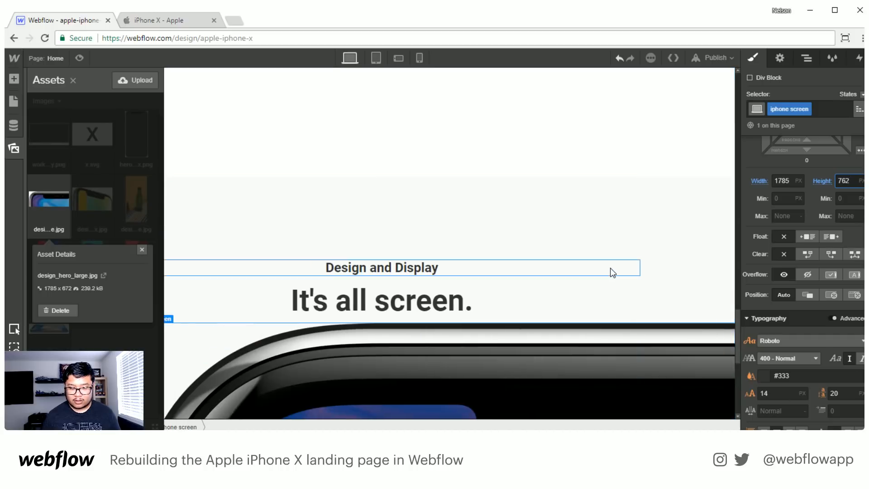
{"action": "left_click", "coordinate": [597, 272]}
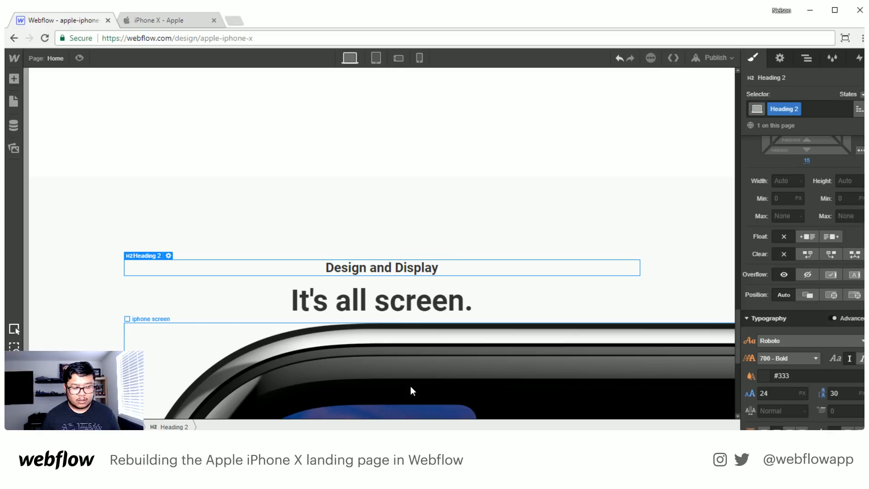
{"action": "scroll", "coordinate": [410, 386], "scroll_direction": "right", "scroll_amount": 7}
{"action": "scroll", "coordinate": [410, 386], "scroll_direction": "left", "scroll_amount": 7}
{"action": "scroll", "coordinate": [410, 386], "scroll_direction": "right", "scroll_amount": 7}
{"action": "scroll", "coordinate": [411, 385], "scroll_direction": "left", "scroll_amount": 7}
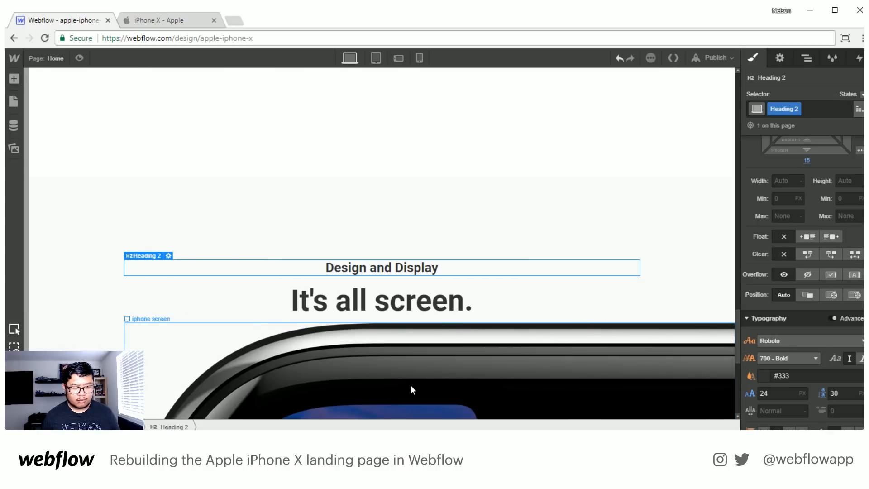
- Inspect the iphone screen div within its center container and check the lower edge of its background image
{"action": "left_click", "coordinate": [807, 58]}
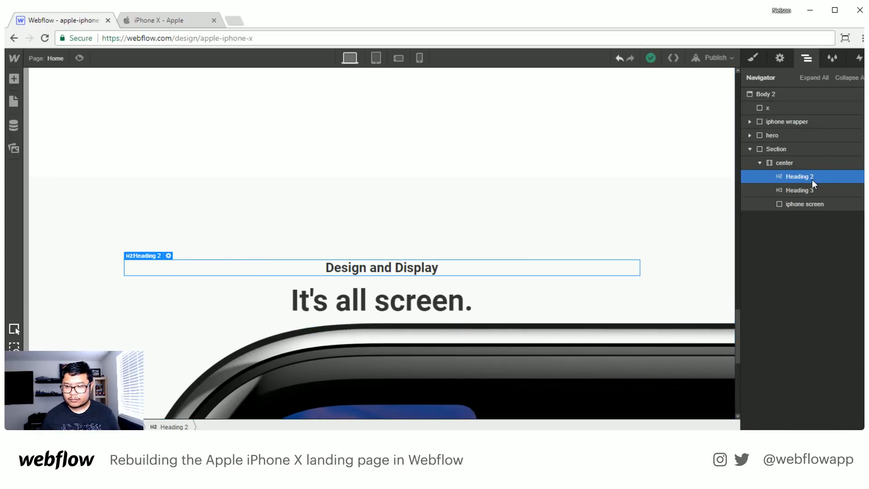
{"action": "left_click", "coordinate": [803, 205]}
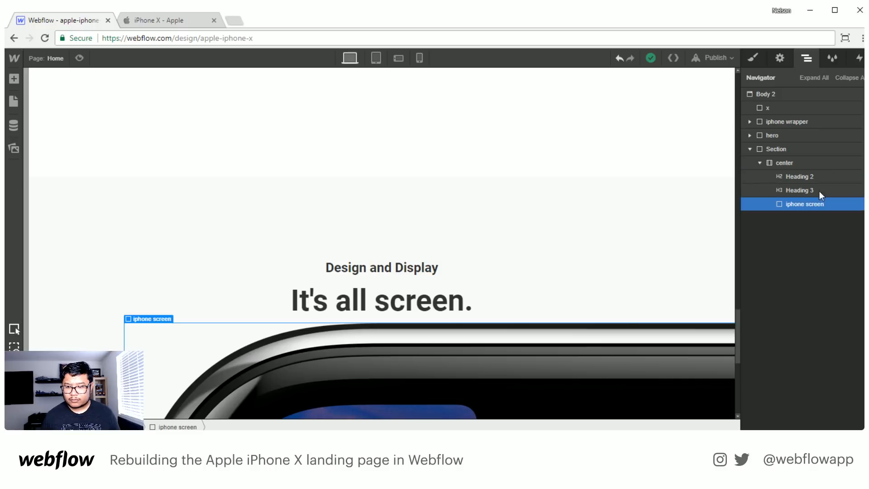
{"action": "left_click", "coordinate": [754, 59]}
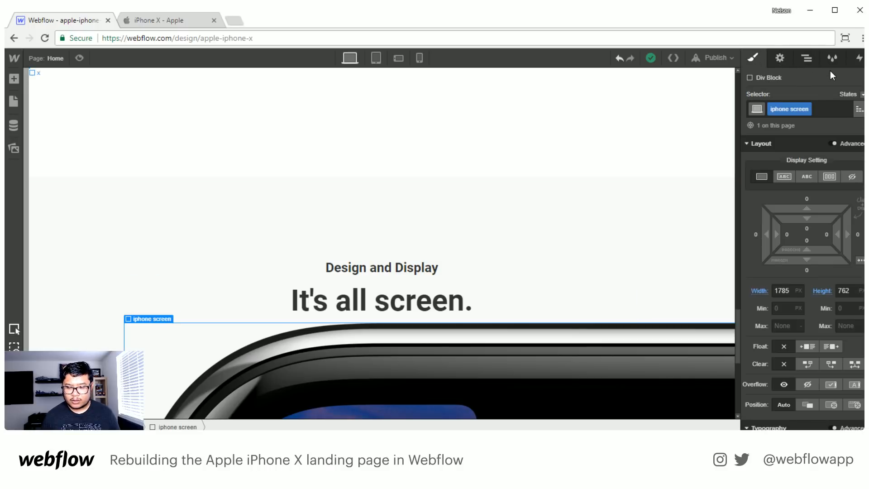
{"action": "scroll", "coordinate": [537, 236], "scroll_direction": "down", "scroll_amount": 1}
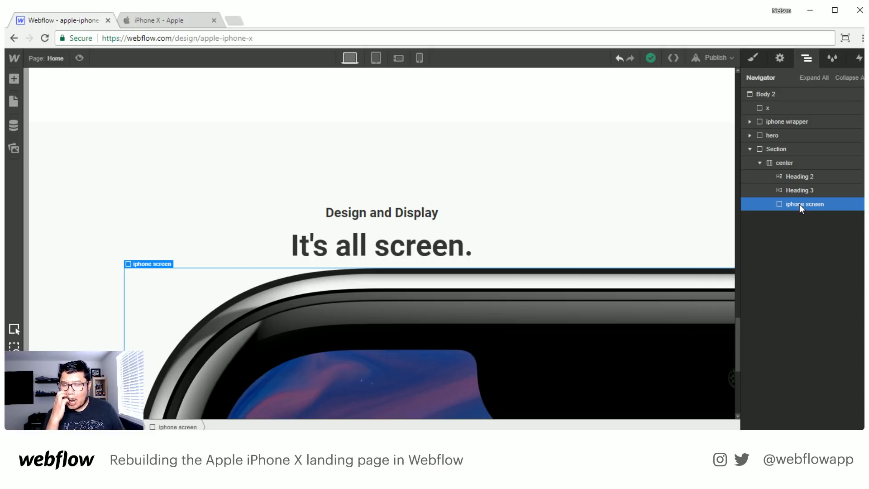
{"action": "left_click", "coordinate": [784, 164]}
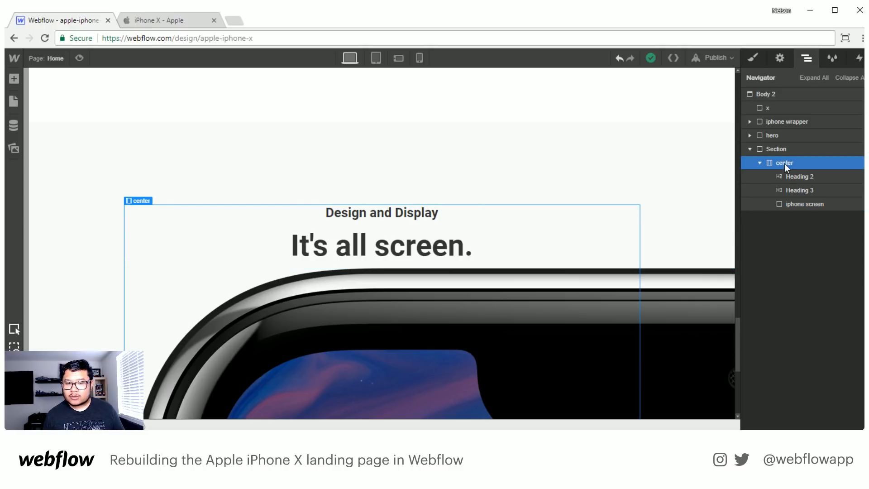
{"action": "left_click", "coordinate": [789, 207]}
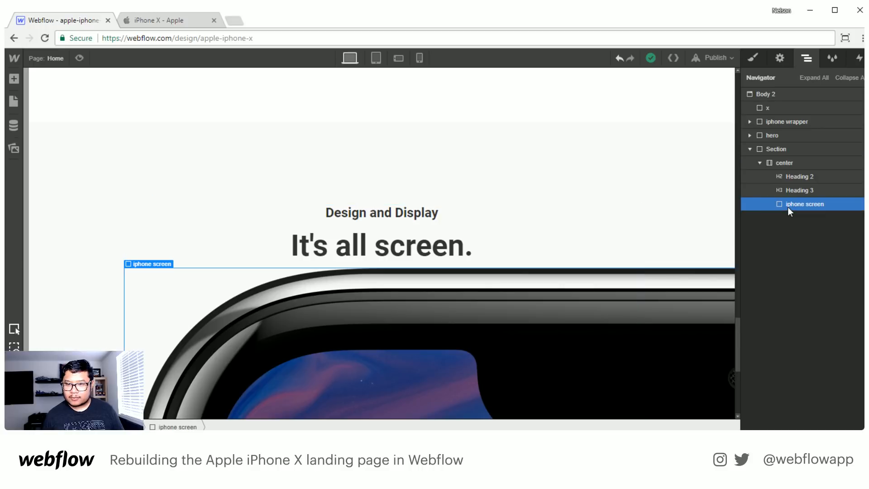
{"action": "left_click", "coordinate": [790, 95]}
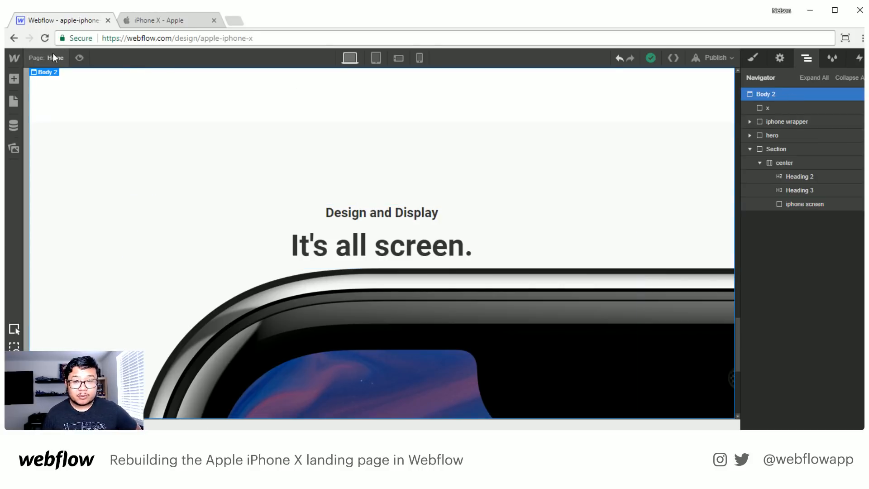
{"action": "scroll", "coordinate": [369, 266], "scroll_direction": "down", "scroll_amount": 5}
{"action": "scroll", "coordinate": [368, 266], "scroll_direction": "down", "scroll_amount": 1}
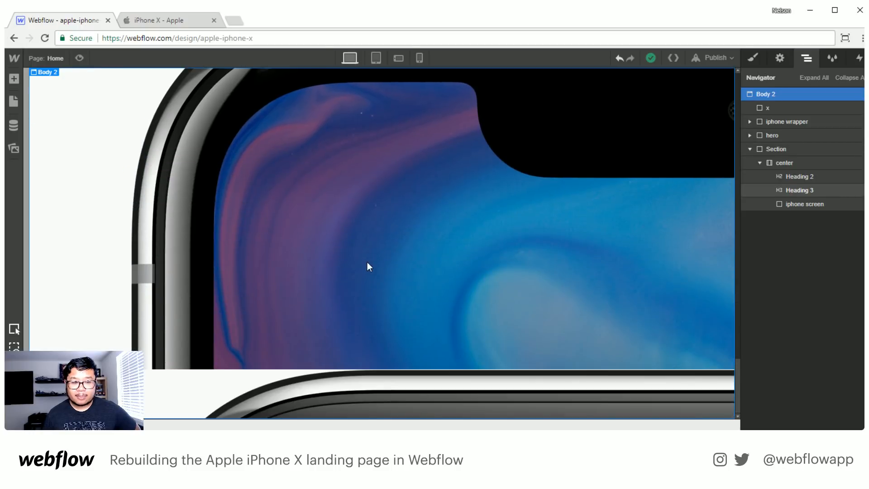
{"action": "scroll", "coordinate": [368, 267], "scroll_direction": "up", "scroll_amount": 2}
- Check the background image's dimensions and set the iphone screen div's height to 672 px
{"action": "left_click", "coordinate": [805, 203]}
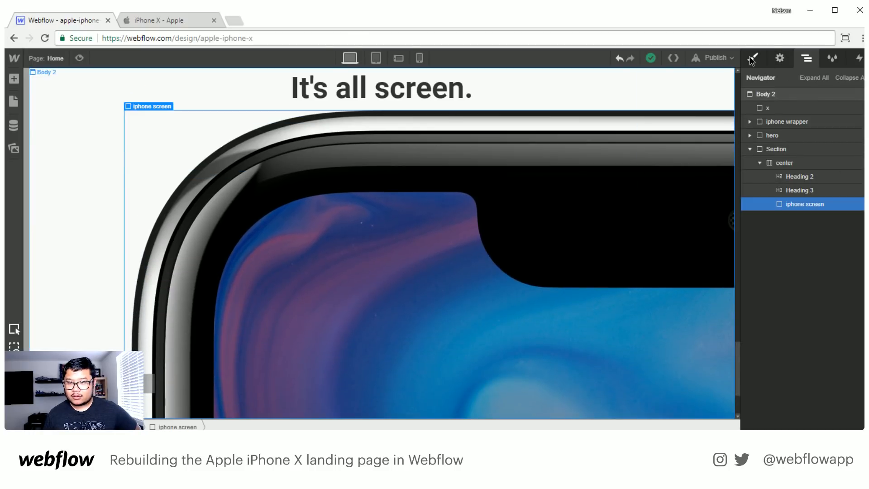
{"action": "left_click", "coordinate": [753, 59]}
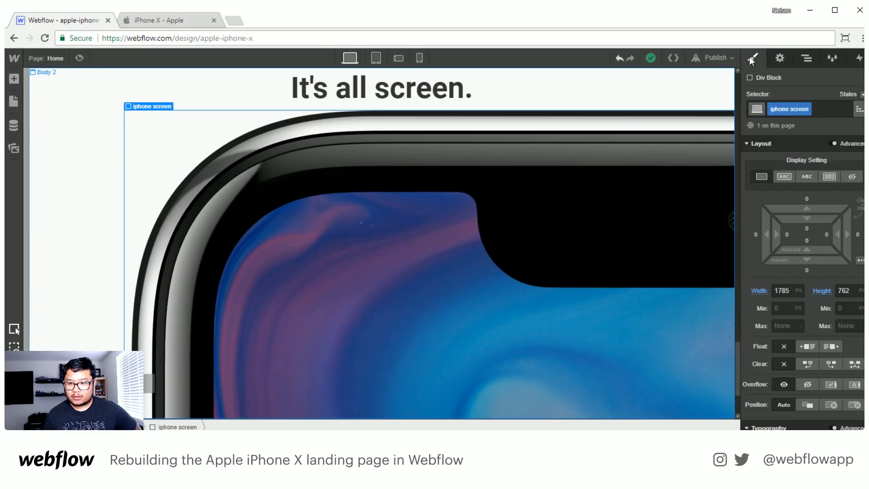
{"action": "left_click", "coordinate": [824, 294]}
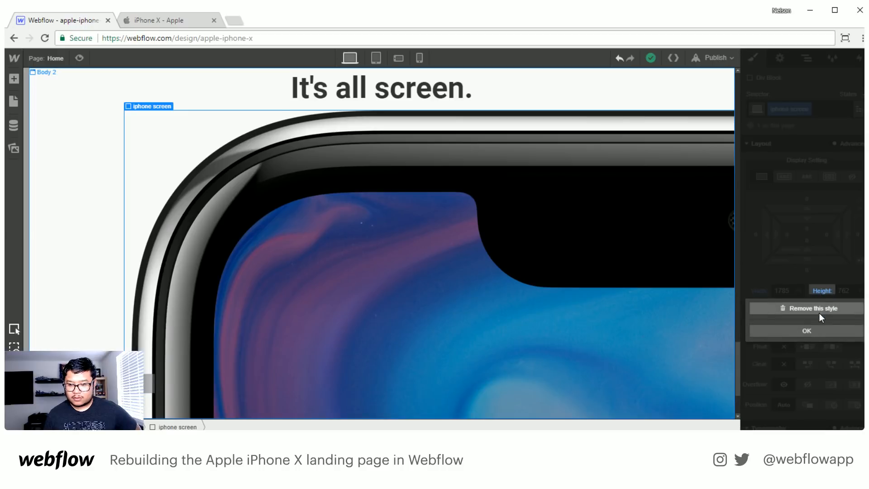
{"action": "left_click", "coordinate": [839, 258]}
{"action": "scroll", "coordinate": [841, 276], "scroll_direction": "down", "scroll_amount": 1}
{"action": "scroll", "coordinate": [838, 284], "scroll_direction": "down", "scroll_amount": 7}
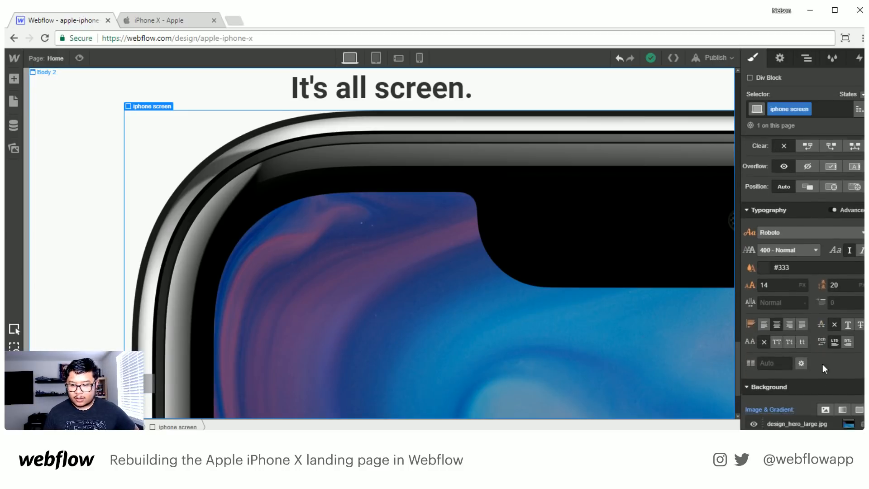
{"action": "left_click", "coordinate": [798, 316]}
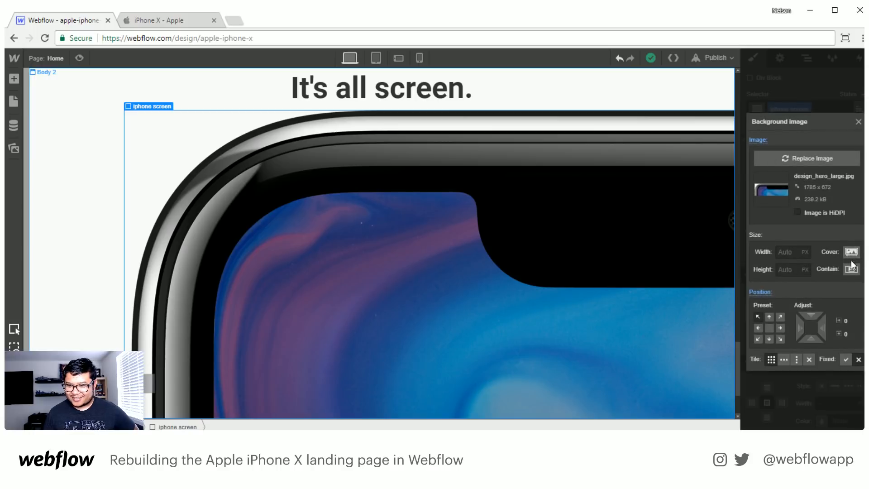
{"action": "left_click", "coordinate": [859, 122]}
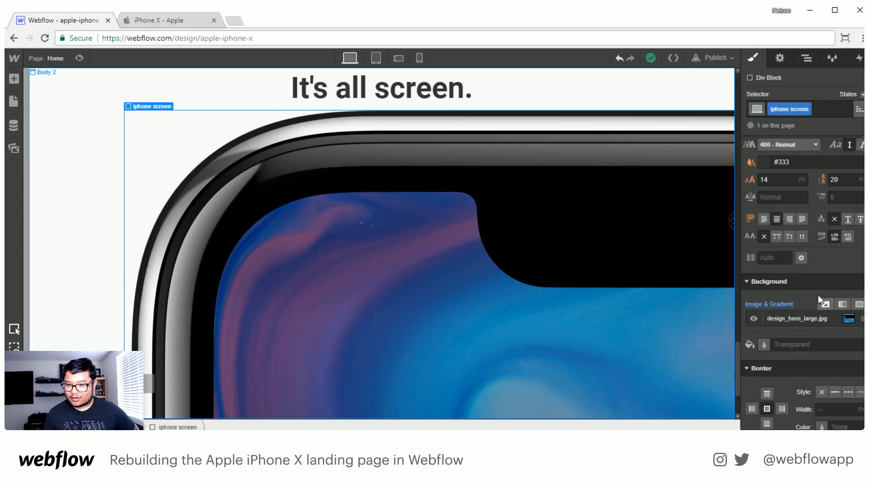
{"action": "scroll", "coordinate": [818, 295], "scroll_direction": "up", "scroll_amount": 6}
{"action": "left_click", "coordinate": [844, 290]}
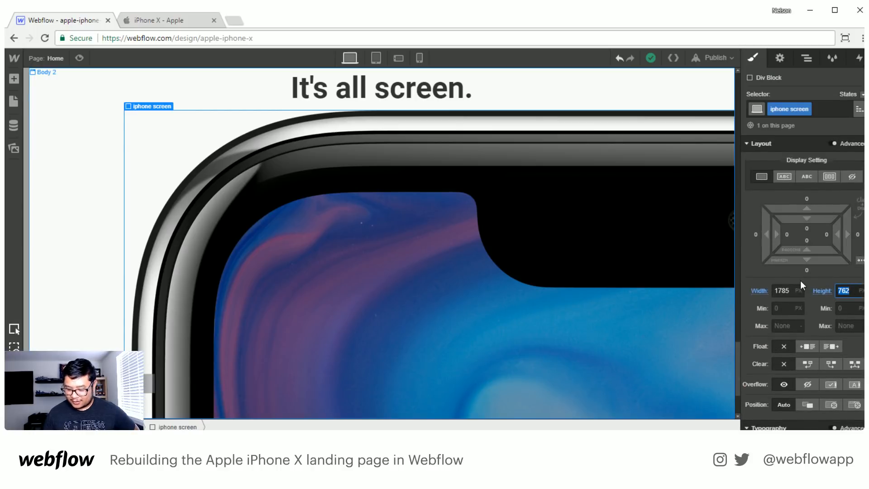
{"action": "type", "text": "672"}
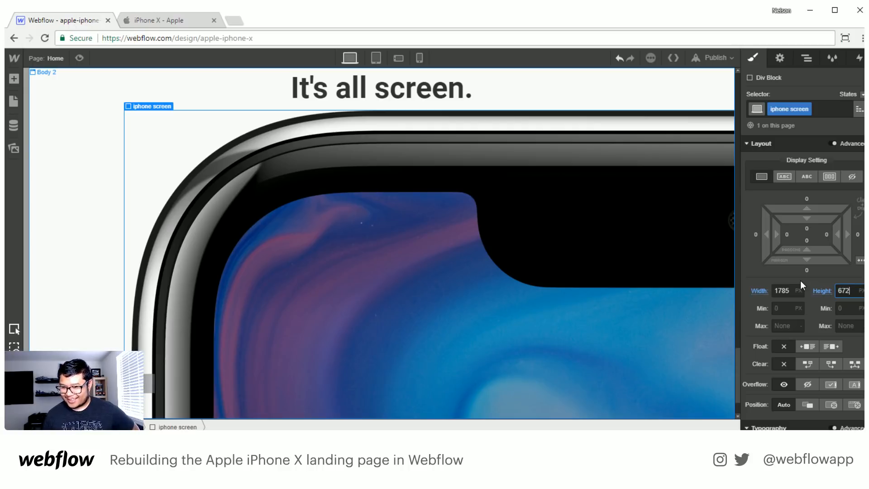
- Turn off tiling for the iphone screen div's design_hero_large.jpg background image
{"action": "scroll", "coordinate": [581, 299], "scroll_direction": "down", "scroll_amount": 1}
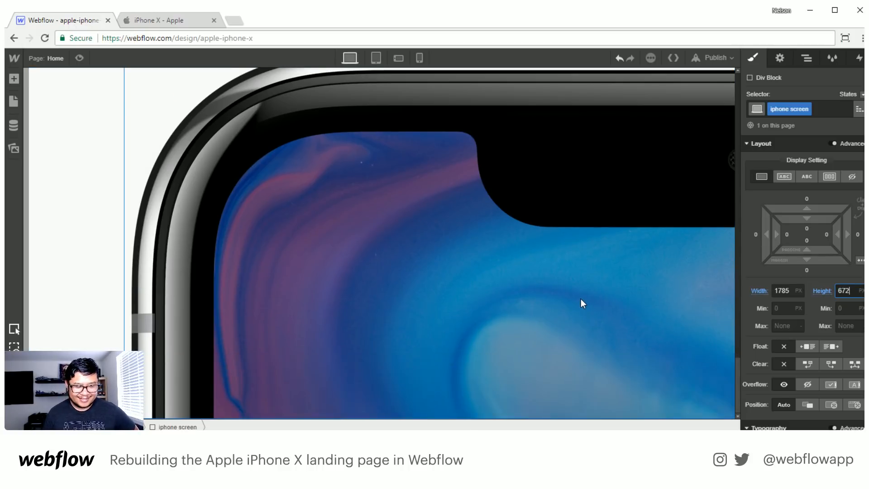
{"action": "scroll", "coordinate": [840, 356], "scroll_direction": "down", "scroll_amount": 5}
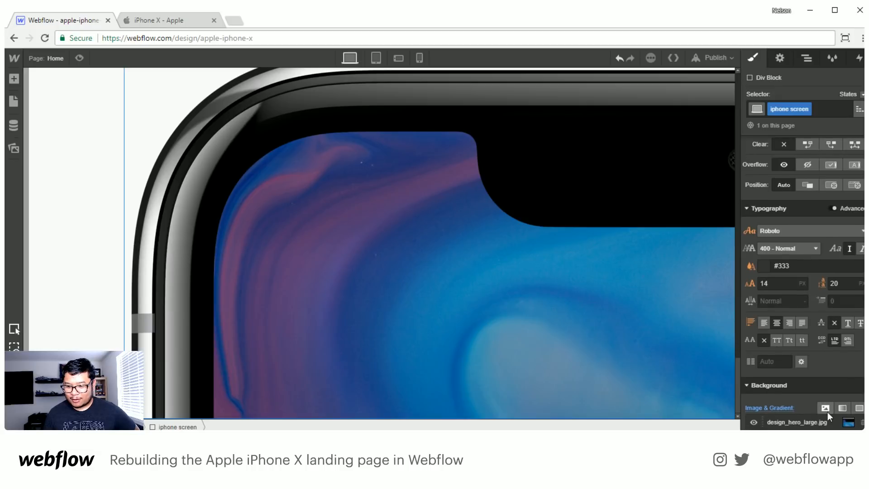
{"action": "left_click", "coordinate": [797, 422]}
{"action": "left_click", "coordinate": [809, 398]}
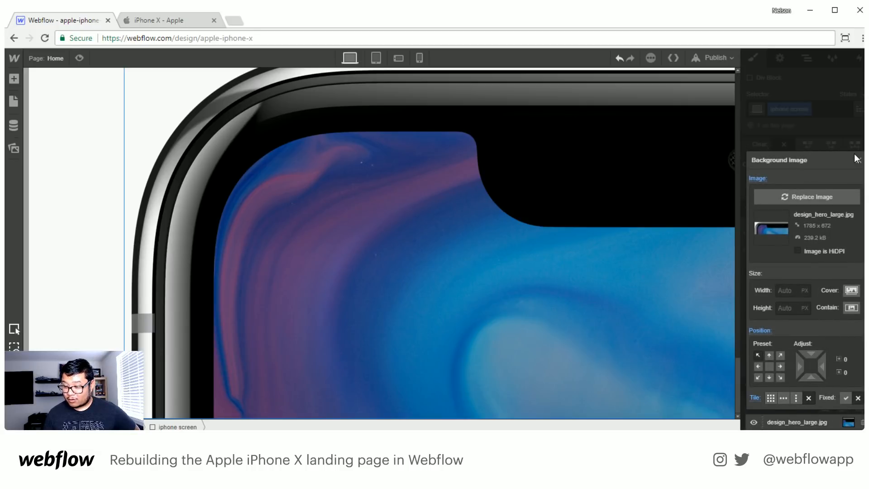
{"action": "left_click", "coordinate": [857, 159]}
- Try hidden overflow on the center container, and remove that overflow style again
{"action": "scroll", "coordinate": [514, 244], "scroll_direction": "up", "scroll_amount": 5}
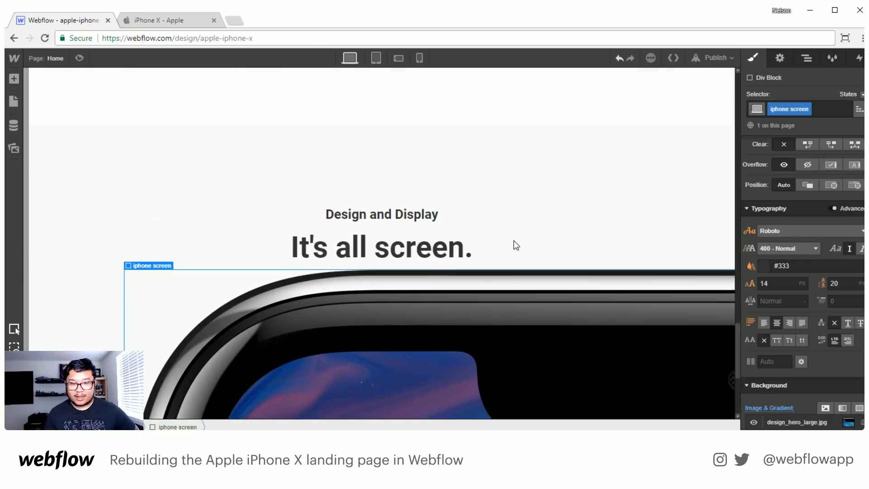
{"action": "left_click", "coordinate": [805, 59]}
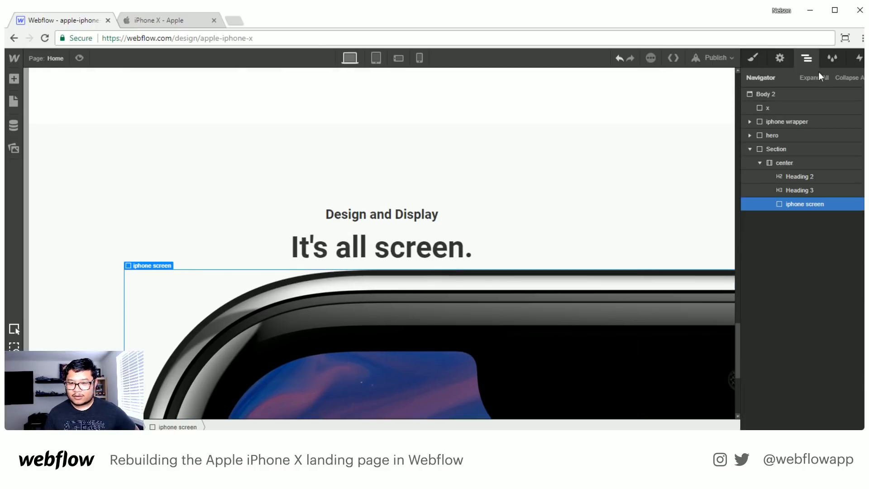
{"action": "left_click", "coordinate": [804, 163]}
{"action": "key", "text": "s"}
{"action": "scroll", "coordinate": [833, 392], "scroll_direction": "down", "scroll_amount": 2}
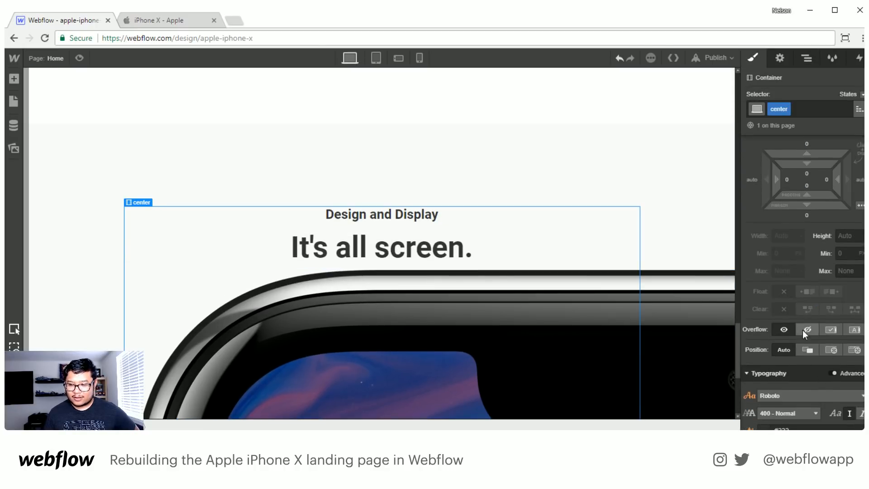
{"action": "left_click", "coordinate": [805, 329]}
{"action": "left_click", "coordinate": [754, 329]}
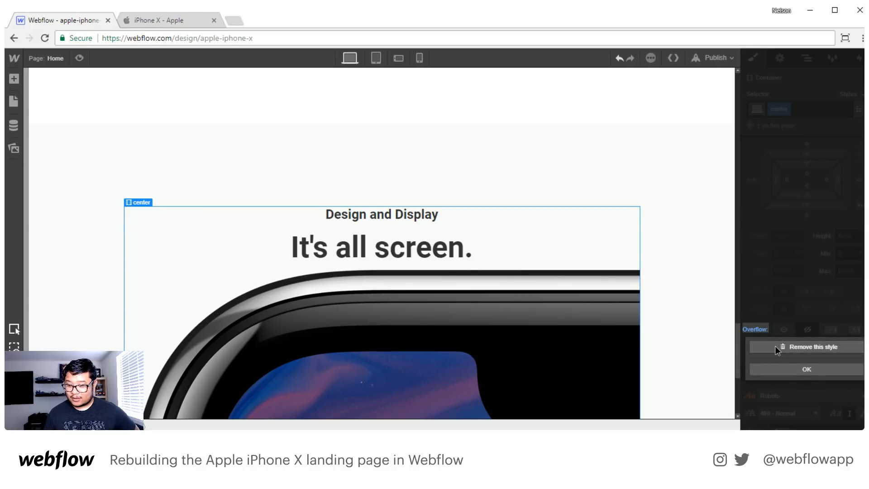
{"action": "left_click", "coordinate": [775, 346]}
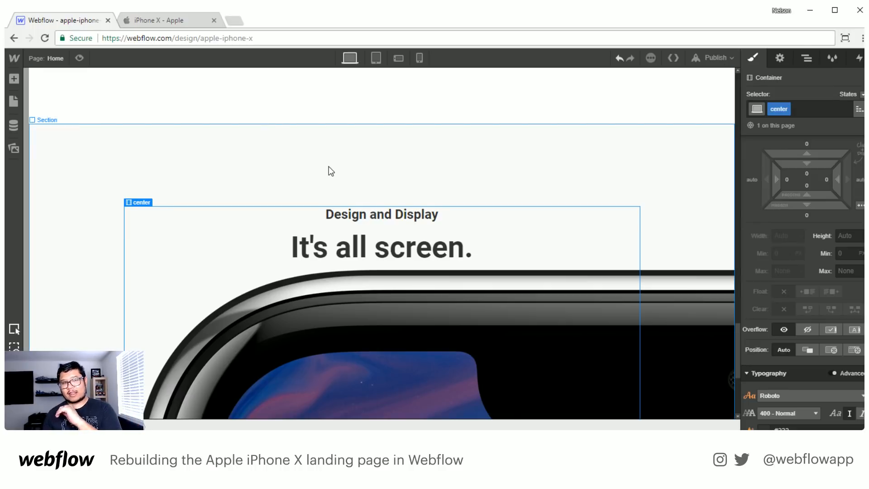
- Select the iphone screen div and bring up the list of elements that can be added
{"action": "scroll", "coordinate": [189, 238], "scroll_direction": "down", "scroll_amount": 5}
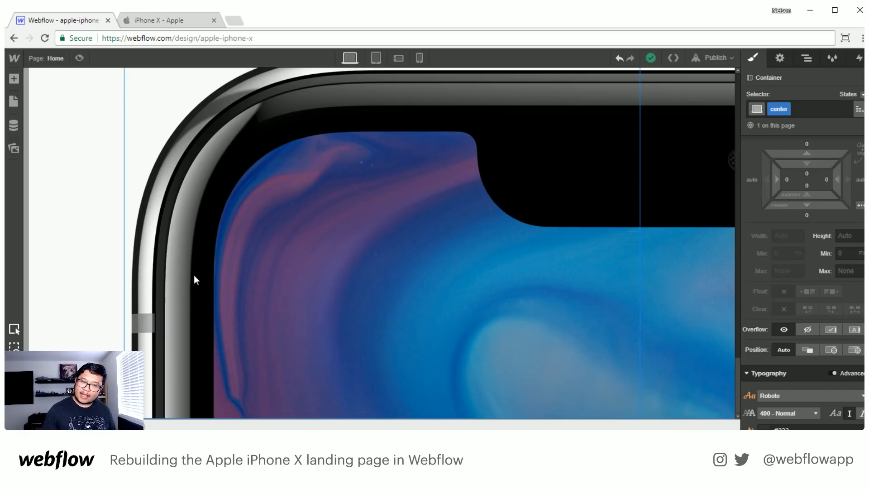
{"action": "scroll", "coordinate": [193, 275], "scroll_direction": "up", "scroll_amount": 3}
{"action": "left_click", "coordinate": [808, 58]}
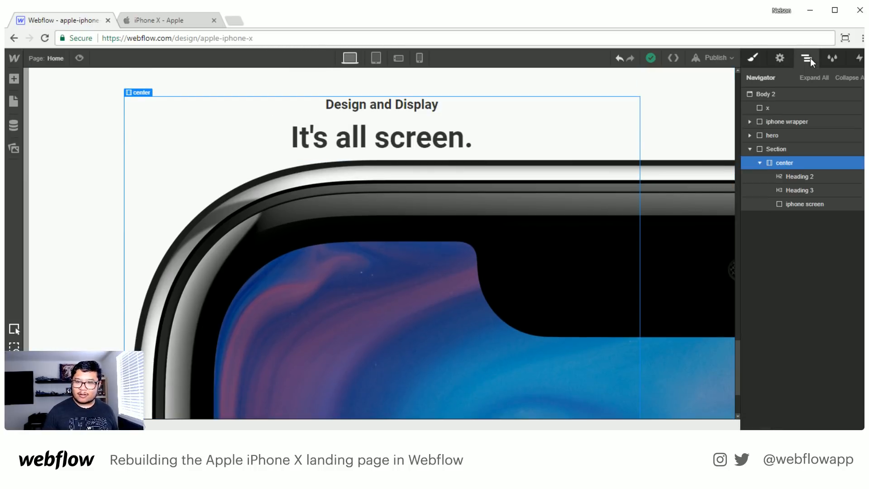
{"action": "left_click", "coordinate": [805, 205]}
{"action": "key", "text": "a"}
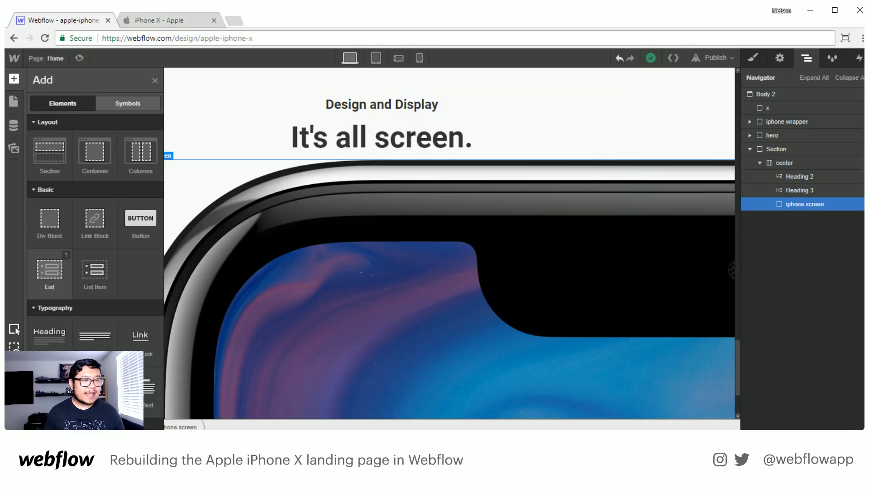
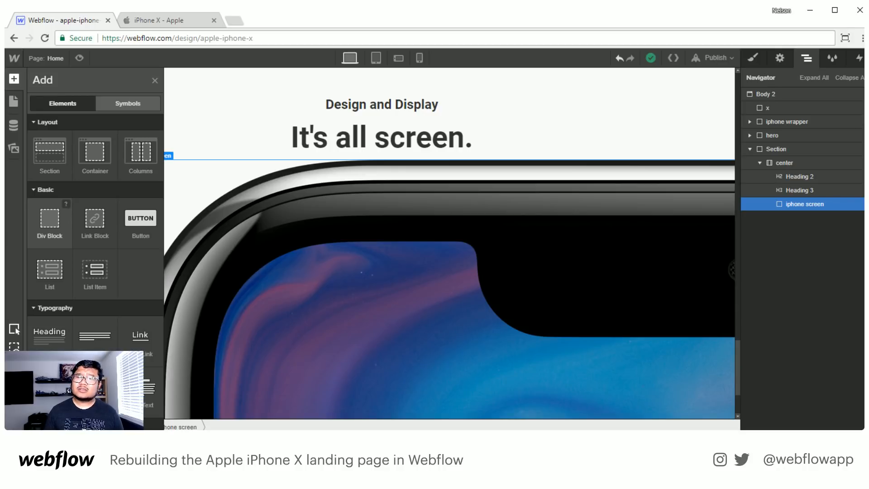
- Leave the current project and open the finished "iphone x" reference project from the dashboard's project list
{"action": "left_click", "coordinate": [12, 58]}
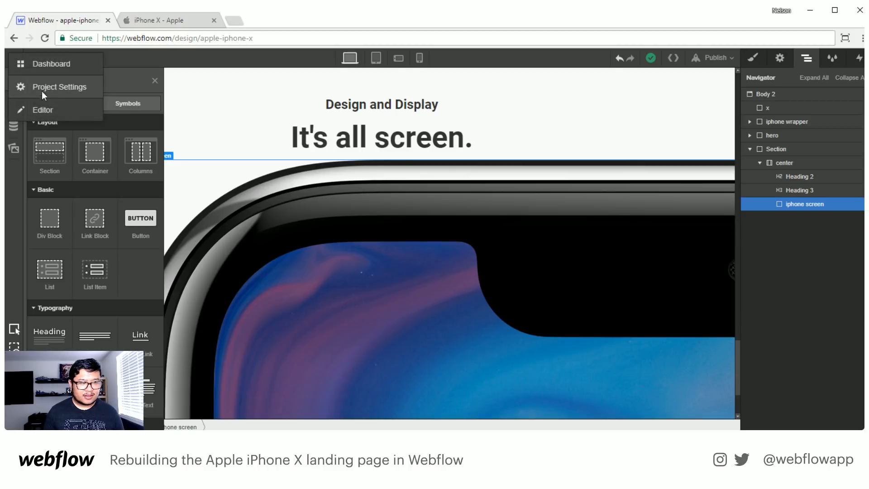
{"action": "left_click", "coordinate": [50, 63]}
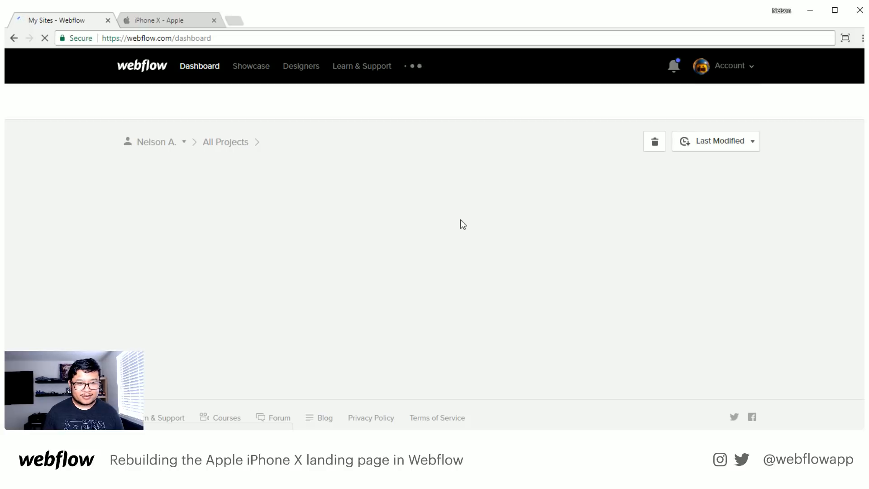
{"action": "scroll", "coordinate": [462, 225], "scroll_direction": "down", "scroll_amount": 3}
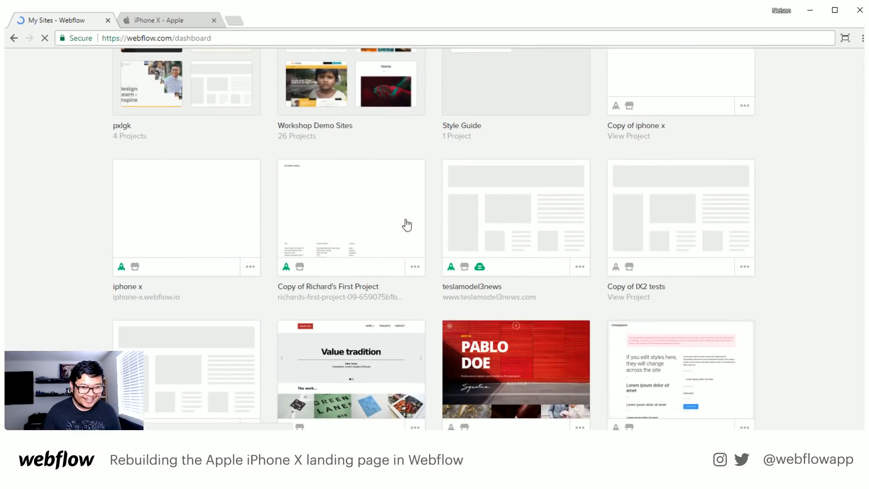
{"action": "left_click", "coordinate": [218, 229]}
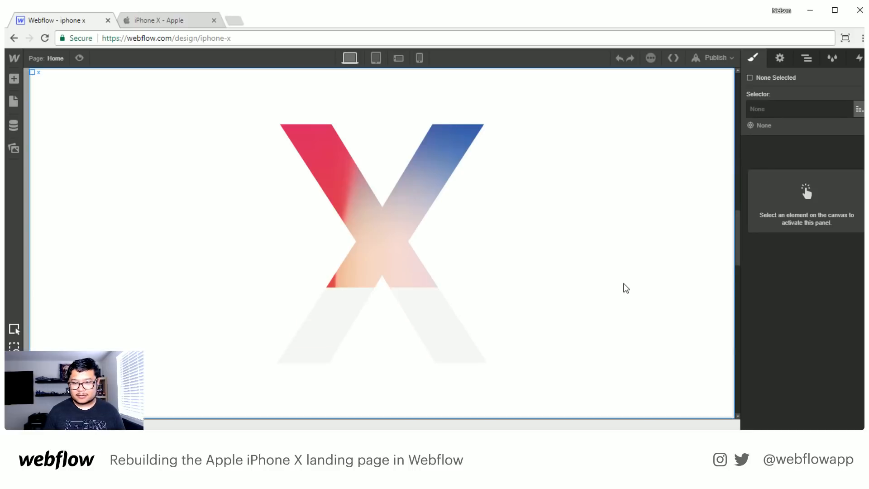
- Examine the layout and style settings of the screen wrapper div in the reference project's first section
{"action": "left_click", "coordinate": [807, 58]}
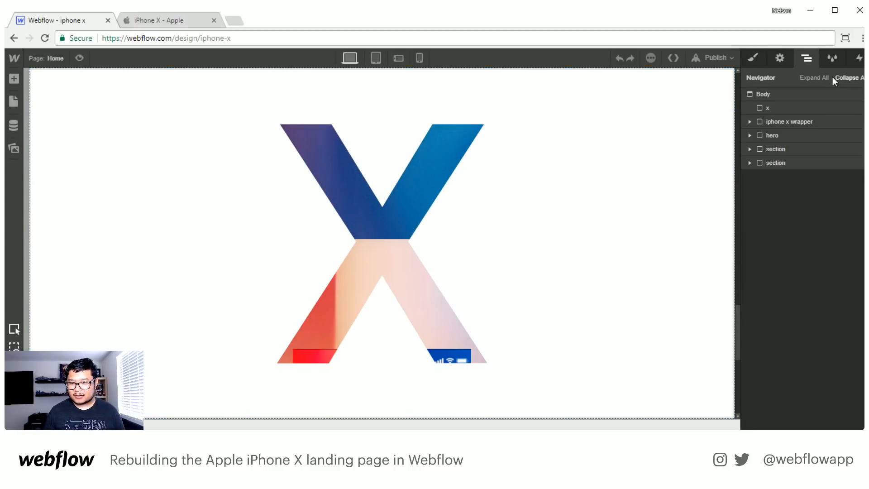
{"action": "left_click", "coordinate": [750, 149]}
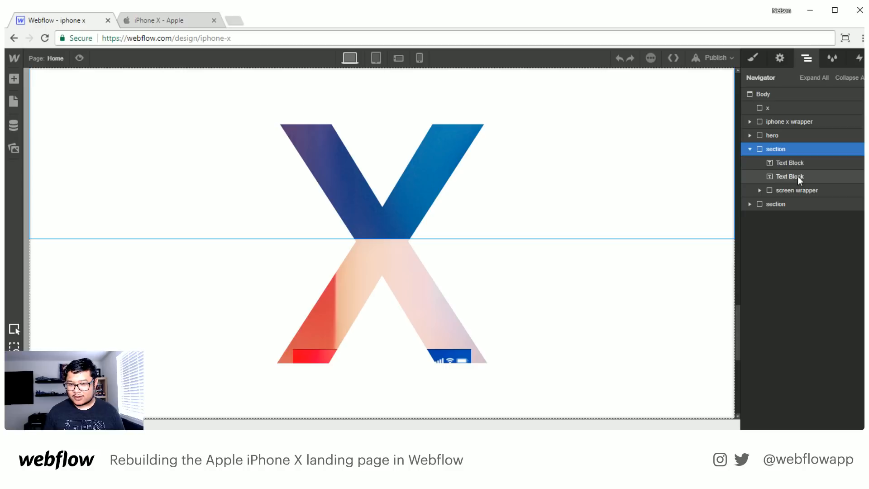
{"action": "left_click", "coordinate": [797, 190]}
{"action": "left_click", "coordinate": [761, 191]}
{"action": "left_click", "coordinate": [813, 204]}
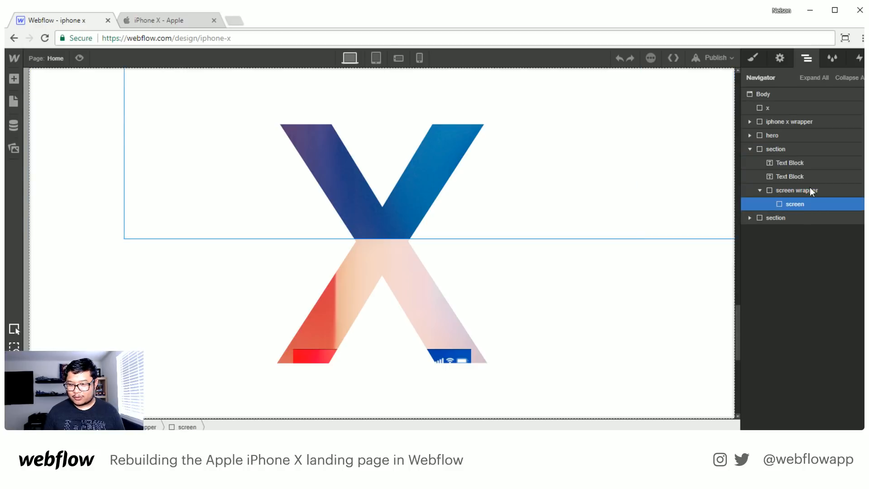
{"action": "left_click", "coordinate": [810, 190]}
{"action": "key", "text": "s"}
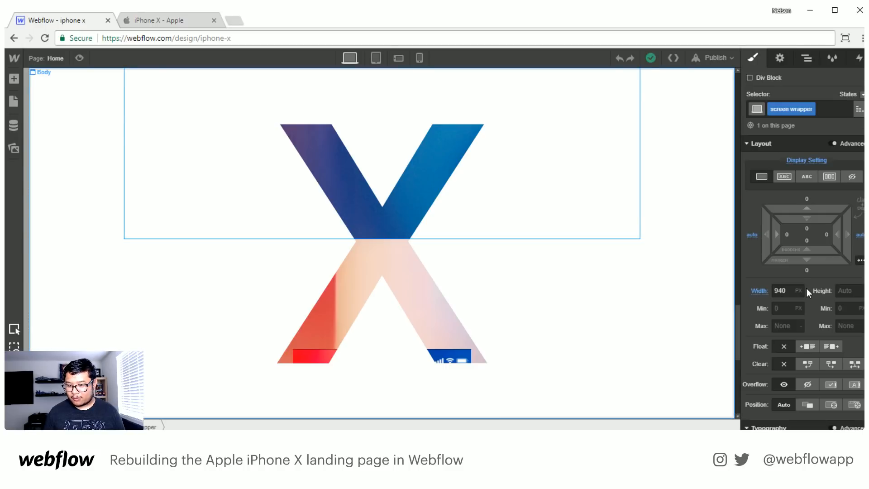
{"action": "scroll", "coordinate": [802, 281], "scroll_direction": "down", "scroll_amount": 5}
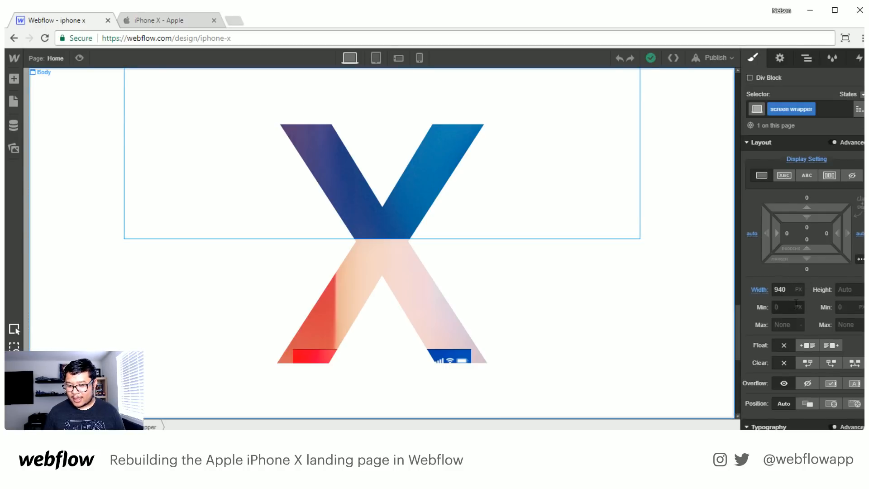
- Examine the size and layout settings of the screen div nested inside the reference project's screen wrapper
{"action": "left_click", "coordinate": [809, 61]}
{"action": "left_click", "coordinate": [804, 203]}
{"action": "key", "text": "s"}
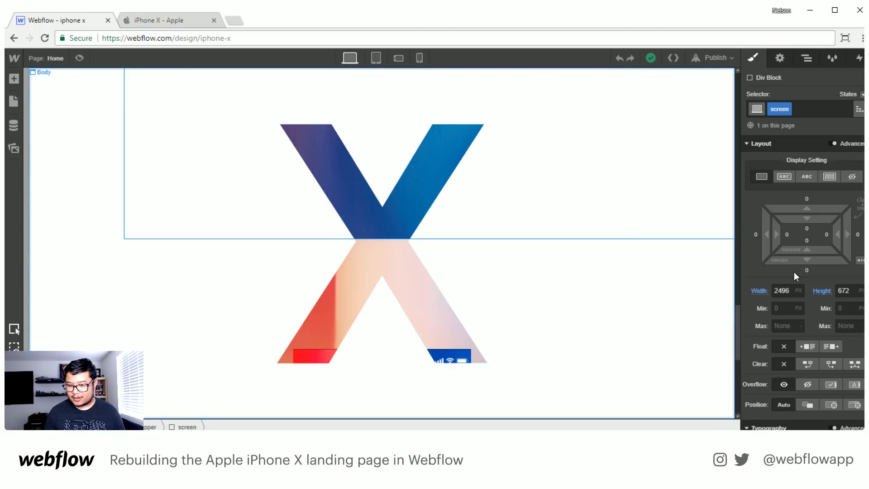
{"action": "scroll", "coordinate": [794, 272], "scroll_direction": "down", "scroll_amount": 4}
{"action": "scroll", "coordinate": [794, 271], "scroll_direction": "up", "scroll_amount": 3}
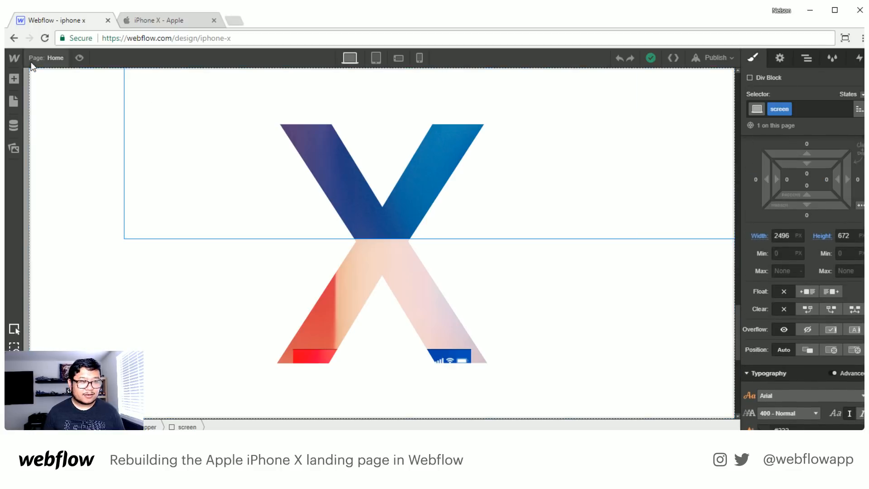
- Return to the dashboard and reopen the apple-iphone-x project from the Workshop Demo Sites folder
{"action": "mouse_move", "coordinate": [14, 58]}
{"action": "left_click", "coordinate": [79, 64]}
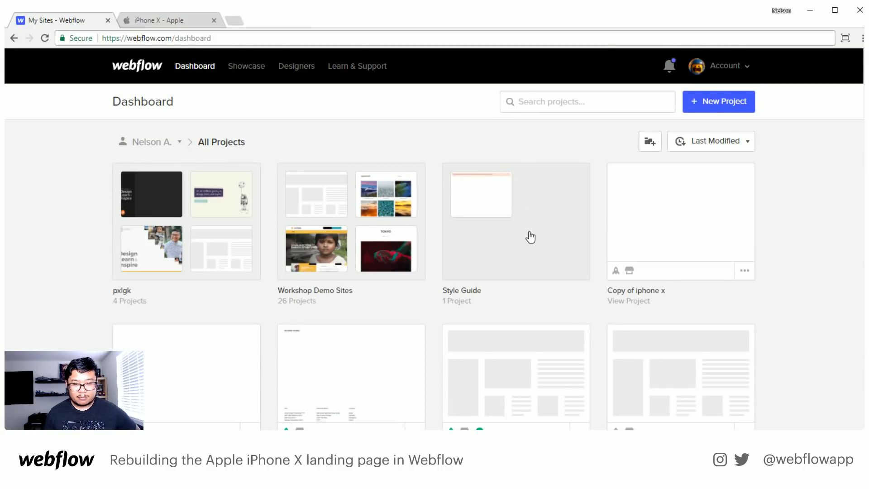
{"action": "scroll", "coordinate": [531, 237], "scroll_direction": "down", "scroll_amount": 1}
{"action": "mouse_move", "coordinate": [686, 169]}
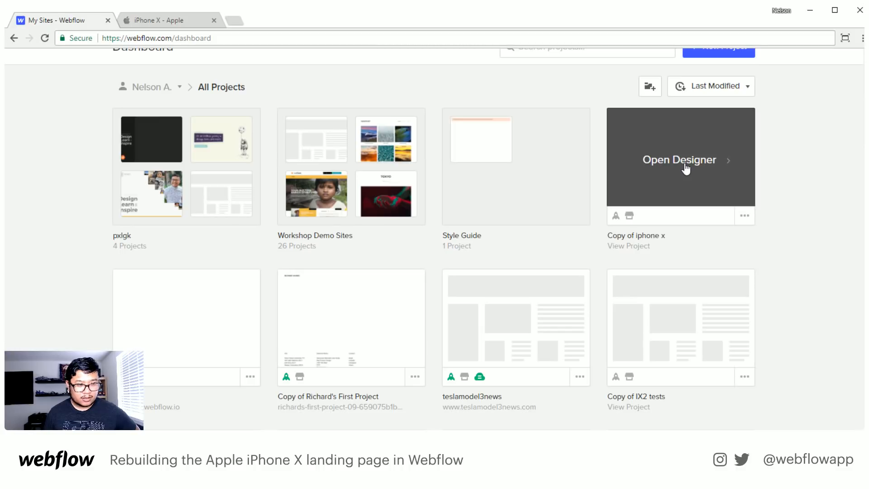
{"action": "left_click", "coordinate": [391, 176]}
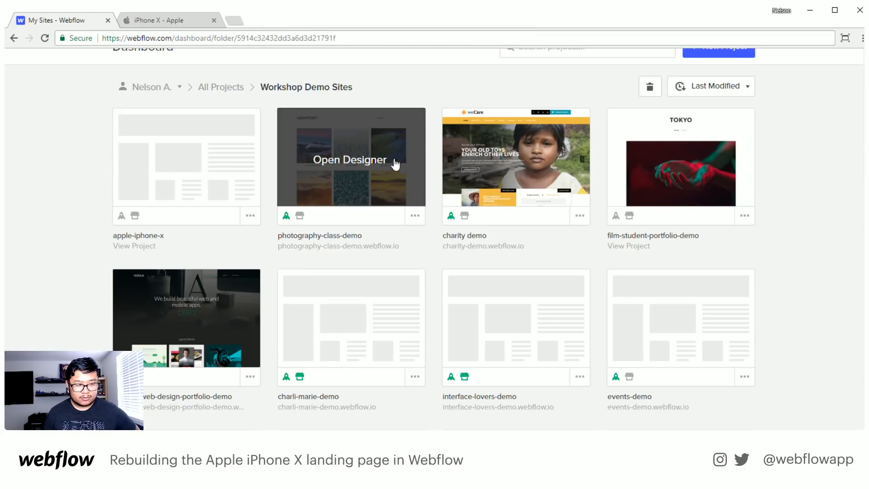
{"action": "left_click", "coordinate": [146, 169]}
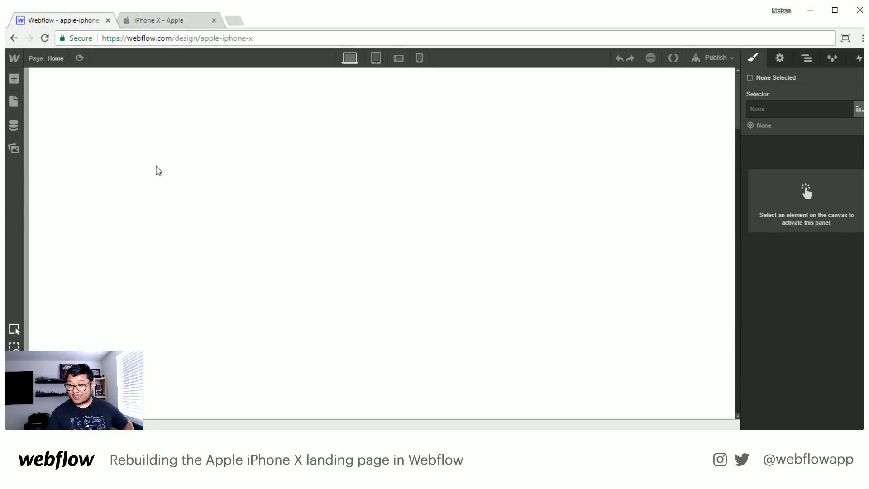
- Add a div block to the Design and Display section's center container and nest the iphone screen div inside it
{"action": "left_click", "coordinate": [806, 58]}
{"action": "left_click", "coordinate": [775, 150]}
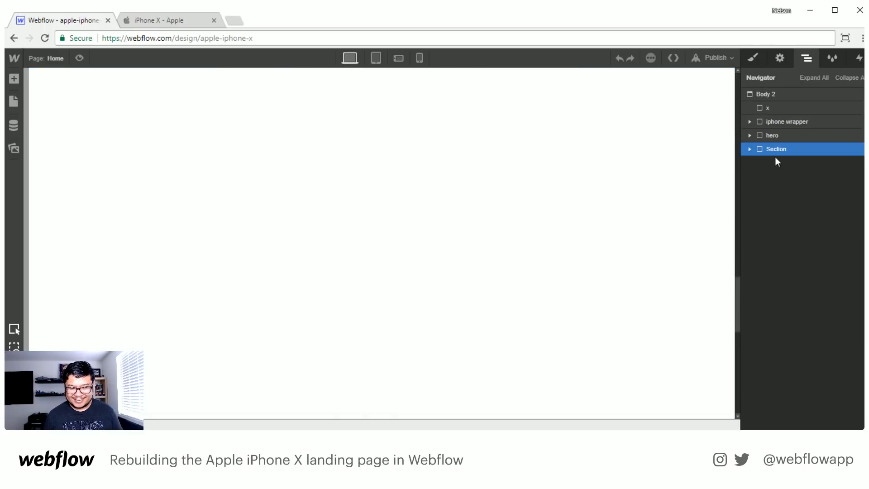
{"action": "scroll", "coordinate": [603, 282], "scroll_direction": "down", "scroll_amount": 5}
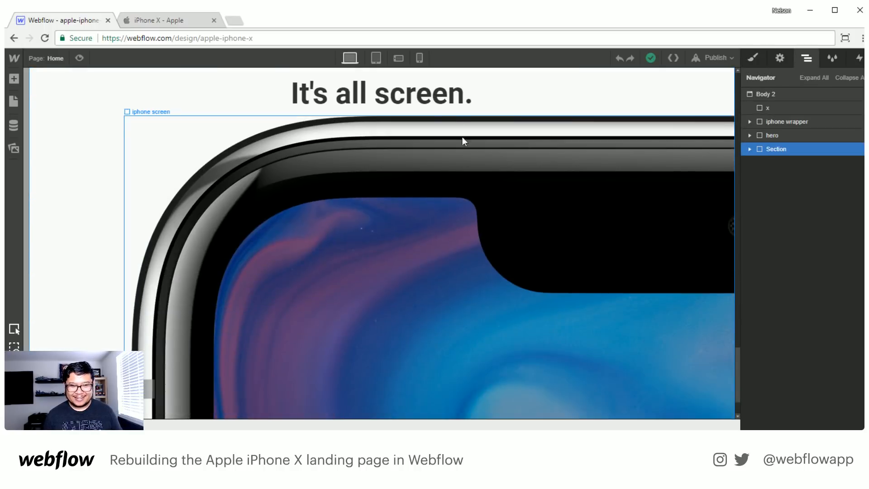
{"action": "left_click", "coordinate": [428, 169]}
{"action": "key", "text": "a"}
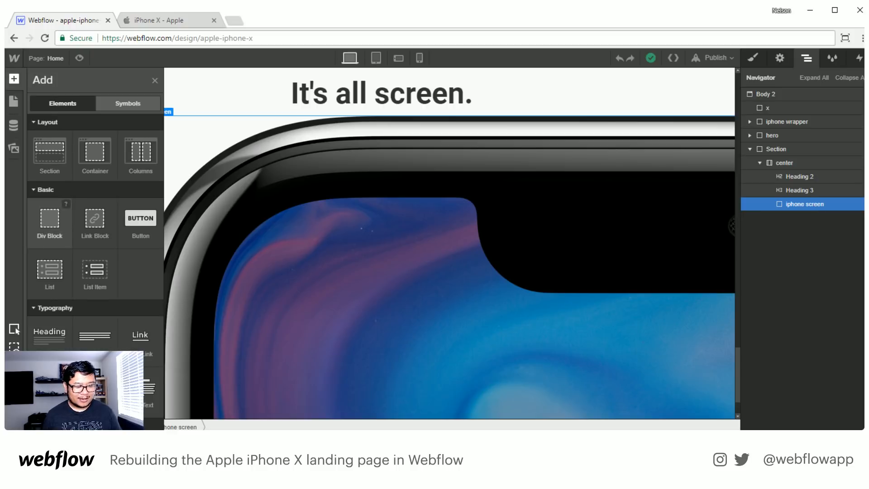
{"action": "left_click_drag", "start_coordinate": [50, 221], "coordinate": [802, 202]}
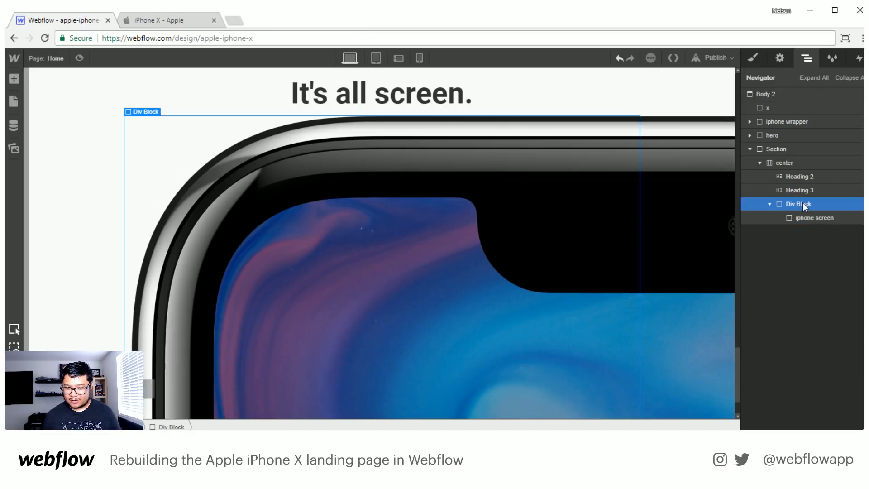
- Give the new div block the class screen wrapper, set its width to 940 px and centre it with automatic side margins
{"action": "left_click", "coordinate": [753, 58]}
{"action": "left_click", "coordinate": [795, 108]}
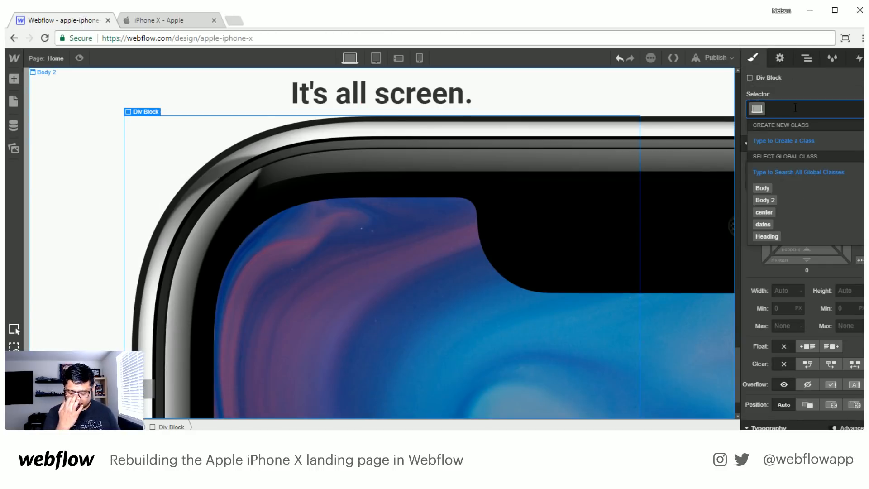
{"action": "type", "text": "screen wrapper"}
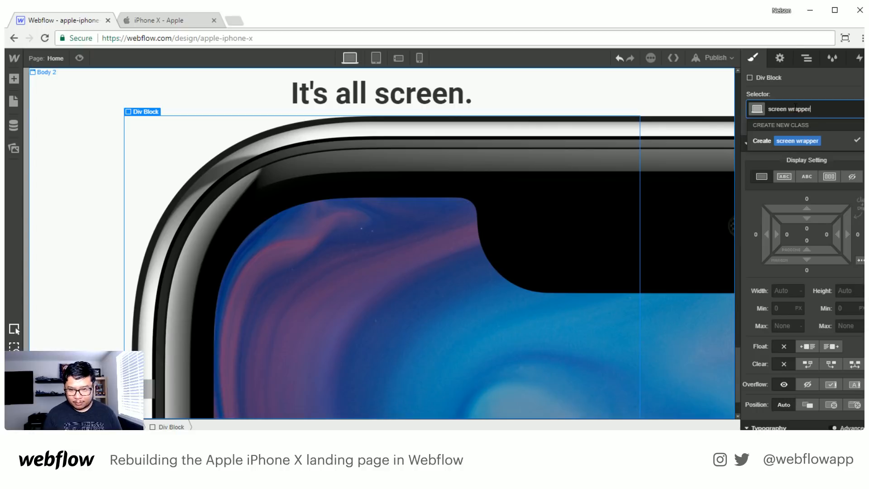
{"action": "key", "text": "Return"}
{"action": "left_click", "coordinate": [788, 291]}
{"action": "type", "text": "940"}
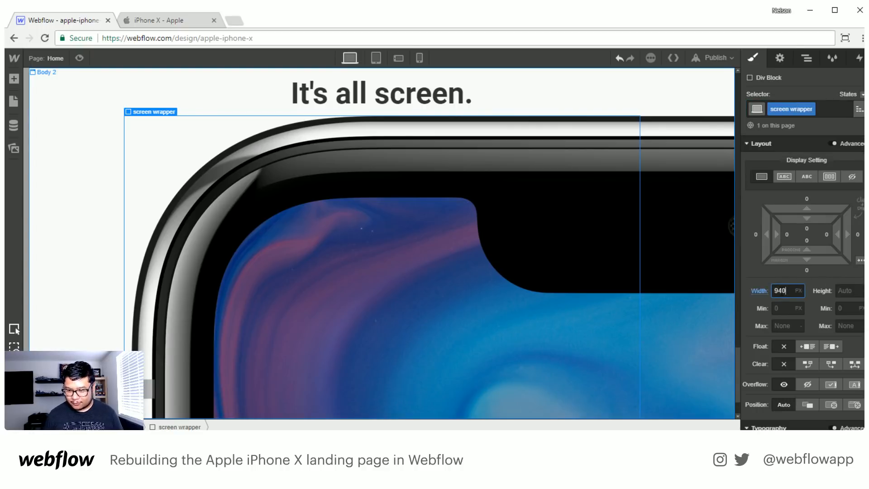
{"action": "left_click", "coordinate": [860, 260]}
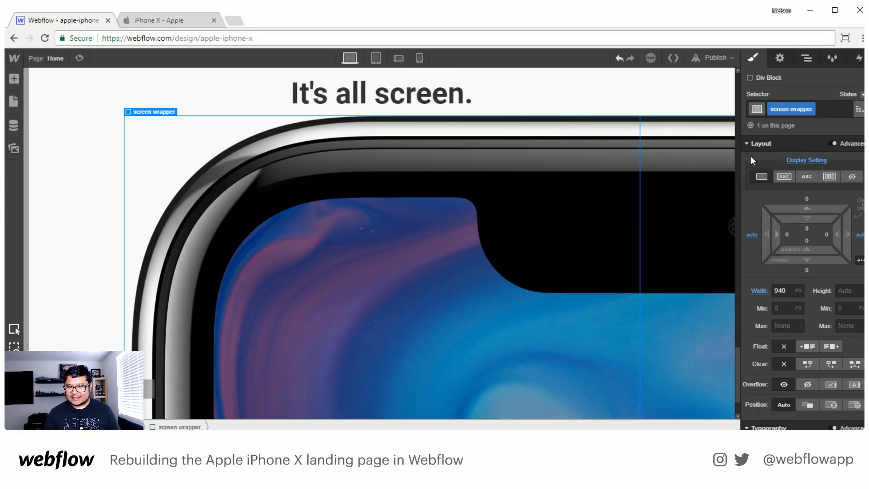
- Try a 300 px top margin on the screen wrapper, and settle on a top margin of 150 px
{"action": "left_click", "coordinate": [807, 58]}
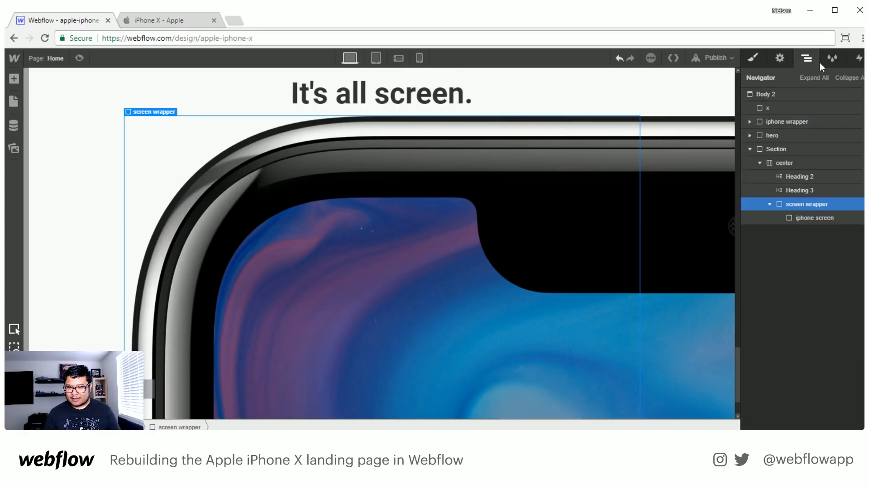
{"action": "left_click", "coordinate": [811, 219]}
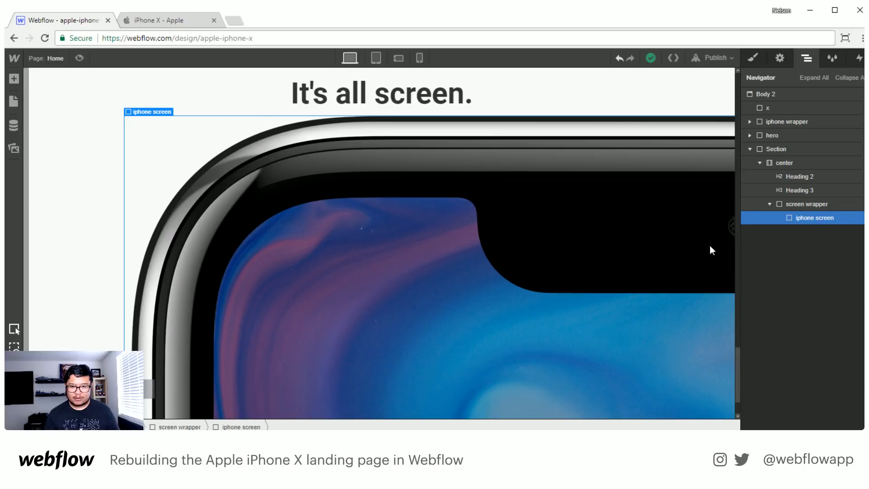
{"action": "scroll", "coordinate": [579, 240], "scroll_direction": "right", "scroll_amount": 8}
{"action": "scroll", "coordinate": [571, 243], "scroll_direction": "left", "scroll_amount": 8}
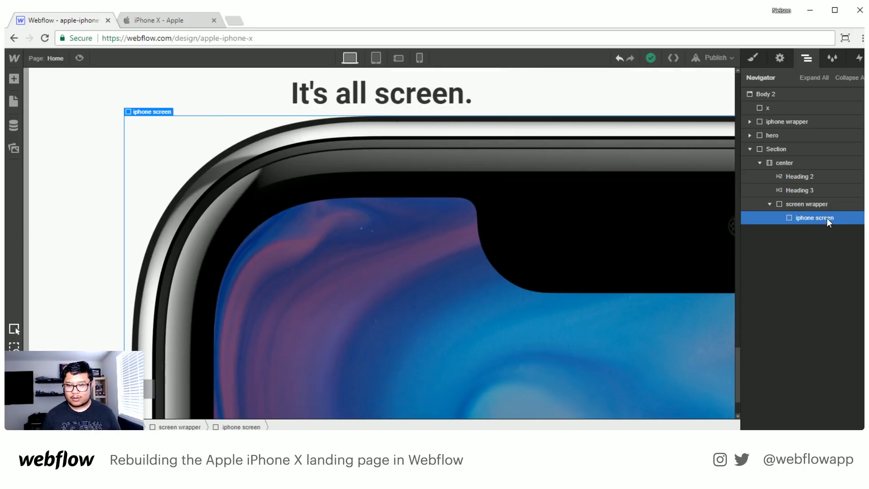
{"action": "left_click", "coordinate": [769, 203]}
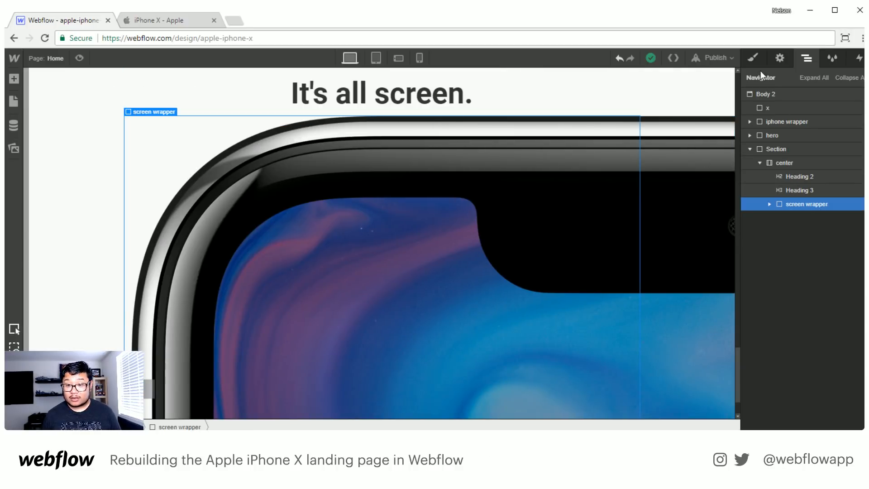
{"action": "left_click", "coordinate": [759, 59]}
{"action": "left_click", "coordinate": [806, 198]}
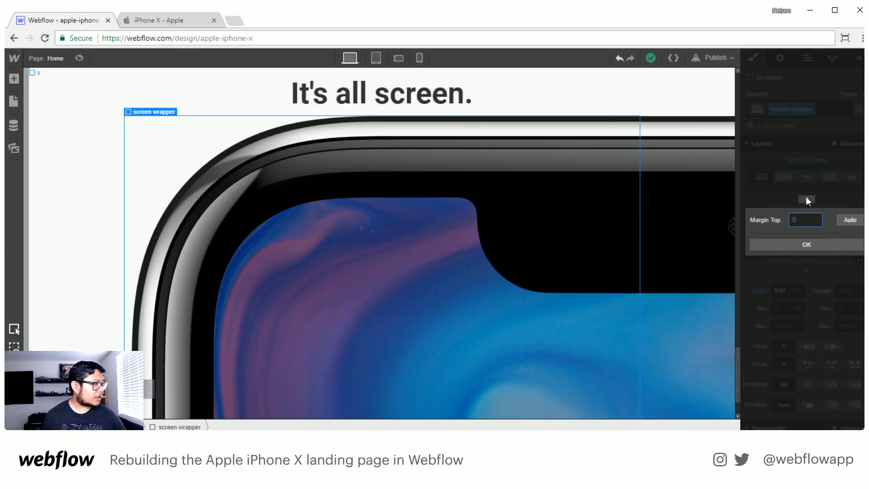
{"action": "type", "text": "300"}
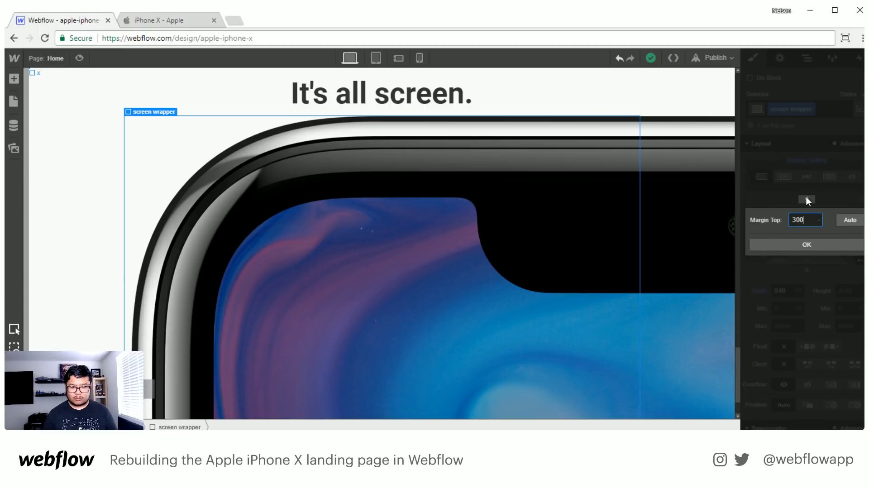
{"action": "key", "text": "Return"}
{"action": "left_click", "coordinate": [806, 200]}
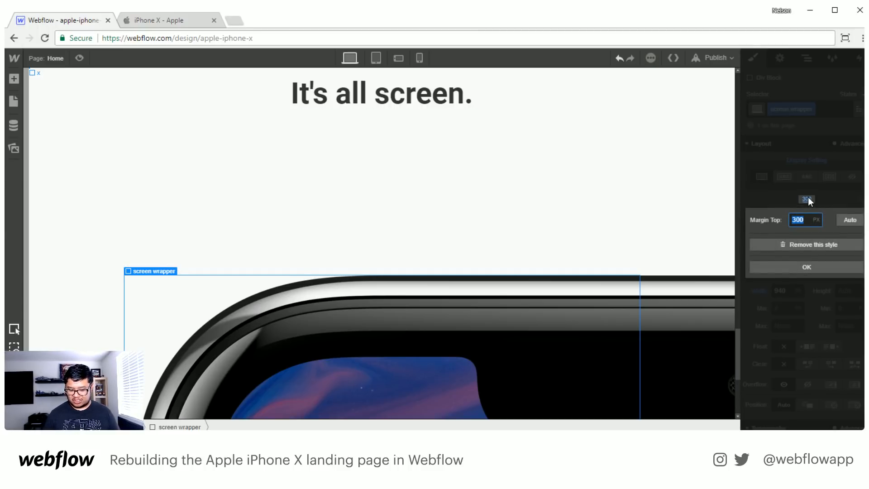
{"action": "type", "text": "150"}
{"action": "key", "text": "Return"}
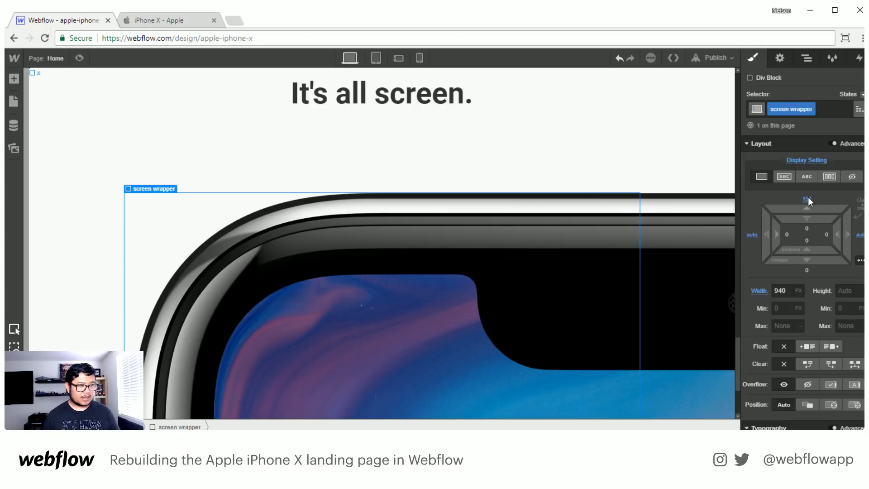
- Review the spacing between the "It's all screen." heading and the iPhone image down the section
{"action": "scroll", "coordinate": [632, 217], "scroll_direction": "up", "scroll_amount": 2}
{"action": "scroll", "coordinate": [630, 216], "scroll_direction": "down", "scroll_amount": 3}
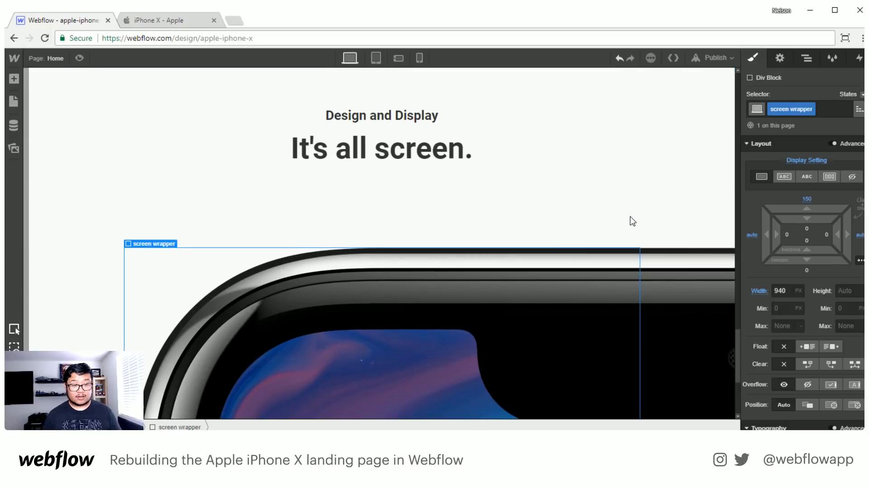
{"action": "scroll", "coordinate": [630, 216], "scroll_direction": "up", "scroll_amount": 2}
{"action": "scroll", "coordinate": [631, 216], "scroll_direction": "down", "scroll_amount": 1}
{"action": "scroll", "coordinate": [630, 216], "scroll_direction": "down", "scroll_amount": 5}
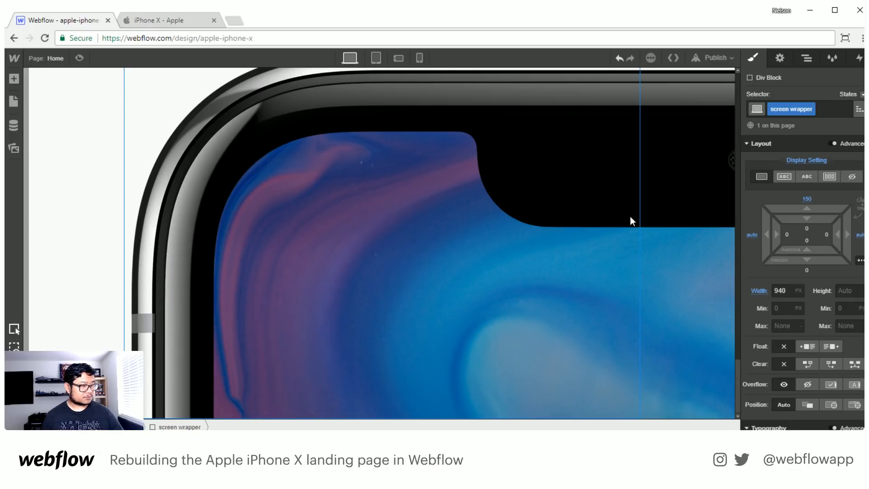
{"action": "scroll", "coordinate": [630, 217], "scroll_direction": "up", "scroll_amount": 4}
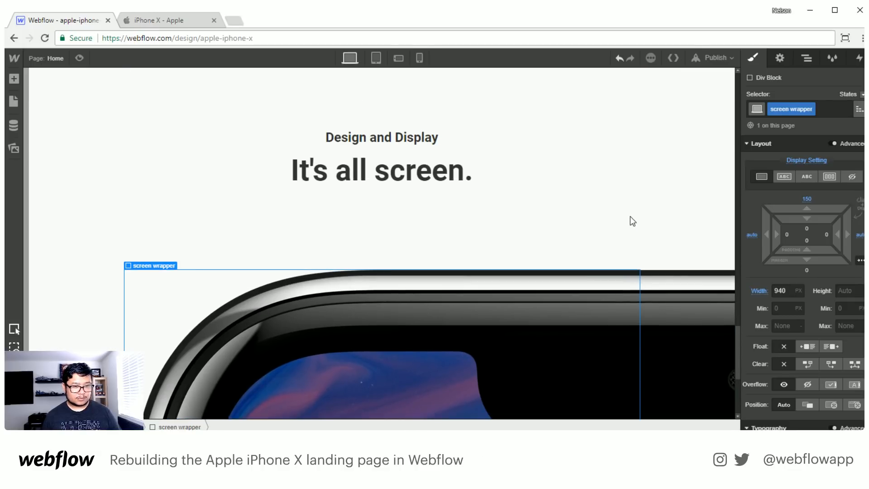
{"action": "scroll", "coordinate": [630, 216], "scroll_direction": "up", "scroll_amount": 1}
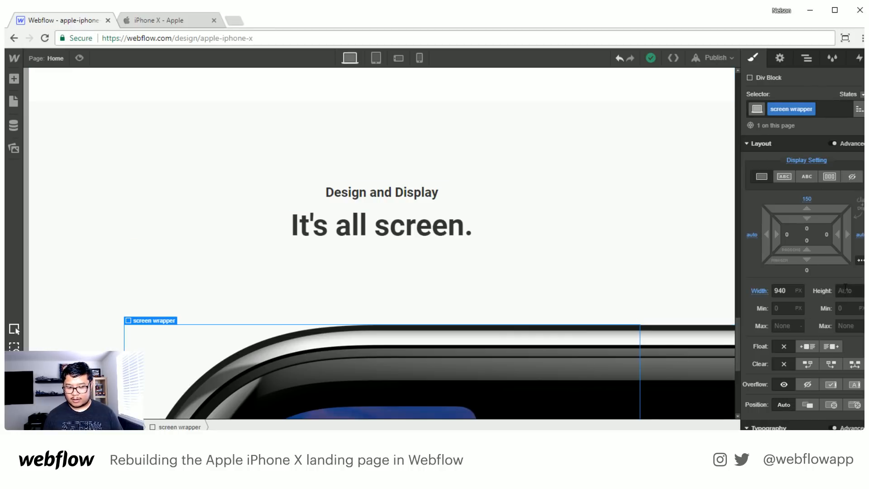
{"action": "scroll", "coordinate": [661, 331], "scroll_direction": "down", "scroll_amount": 4}
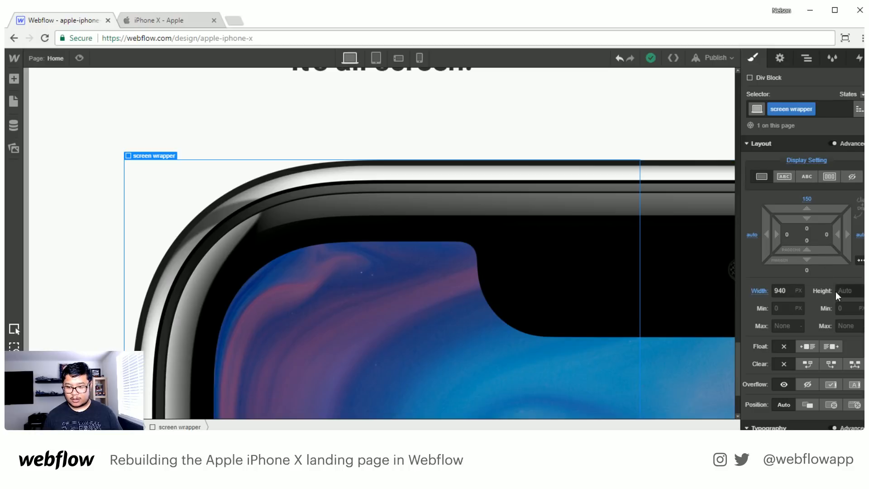
{"action": "type", "text": "57"}
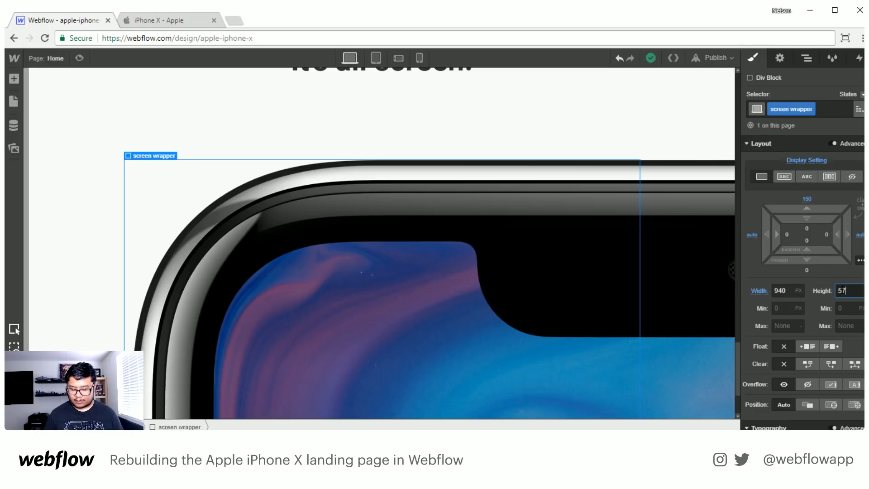
{"action": "type", "text": "2"}
{"action": "scroll", "coordinate": [599, 315], "scroll_direction": "down", "scroll_amount": 2}
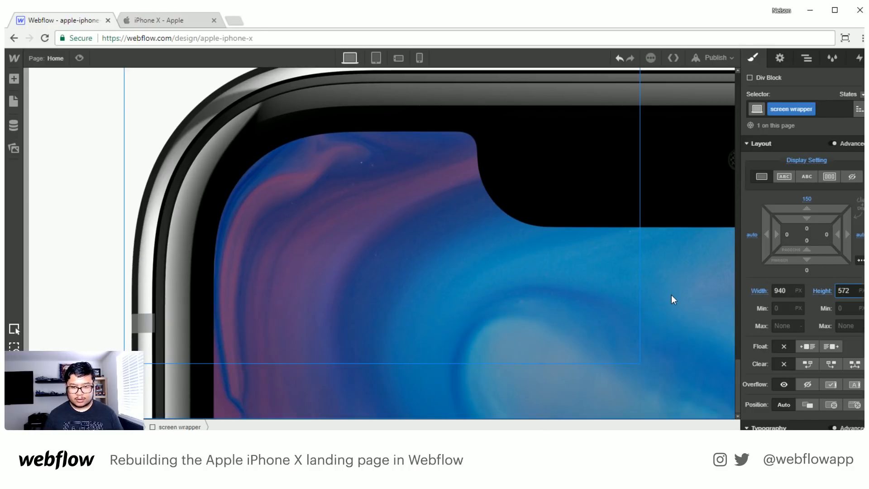
{"action": "left_click", "coordinate": [823, 290]}
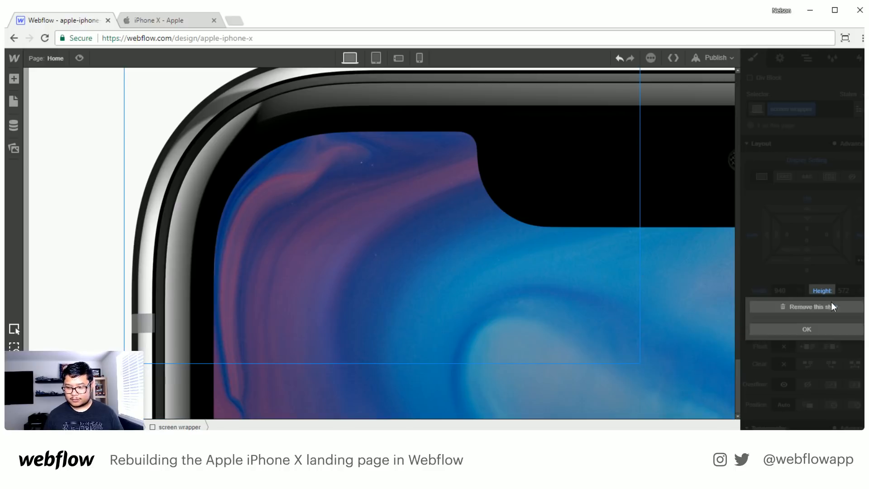
{"action": "left_click", "coordinate": [832, 309]}
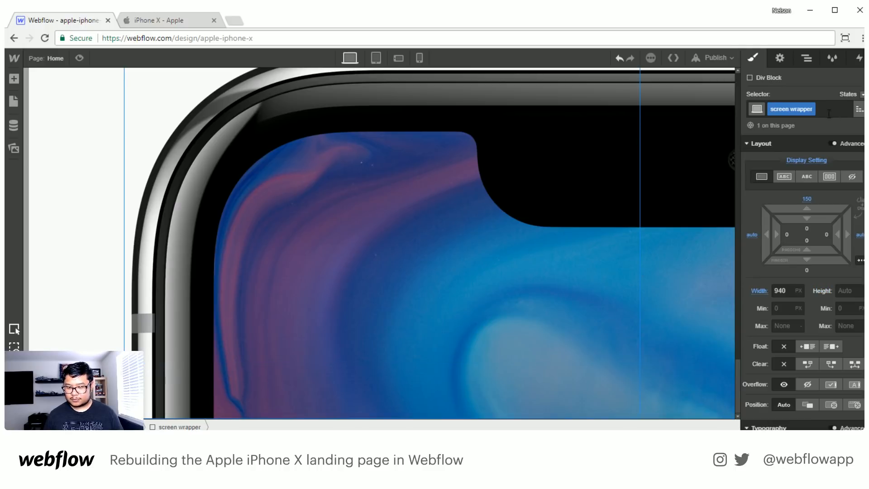
- Set the height of the iphone screen div nested in the screen wrapper to 572 px
{"action": "left_click", "coordinate": [807, 58]}
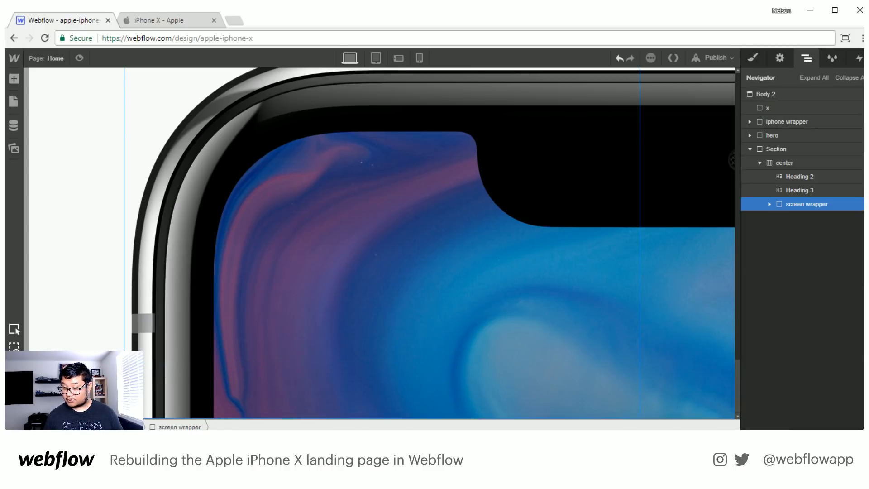
{"action": "left_click", "coordinate": [769, 204]}
{"action": "left_click", "coordinate": [814, 218]}
{"action": "left_click", "coordinate": [751, 57]}
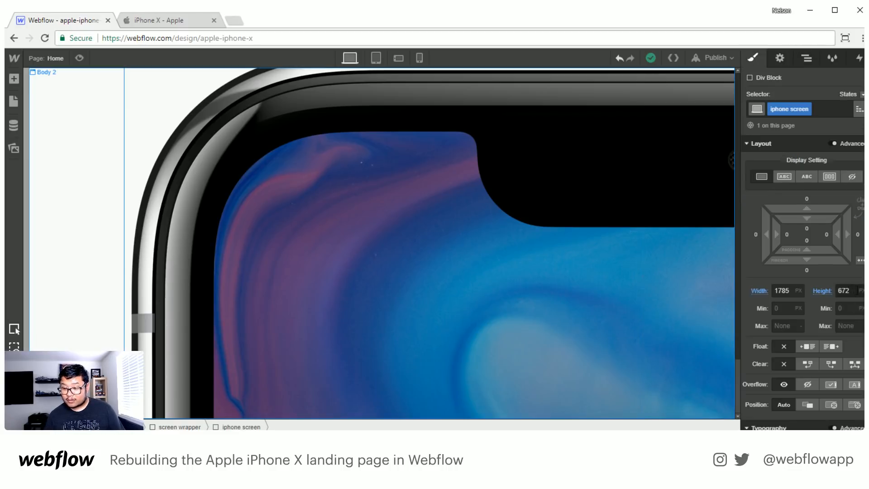
{"action": "left_click", "coordinate": [824, 290]}
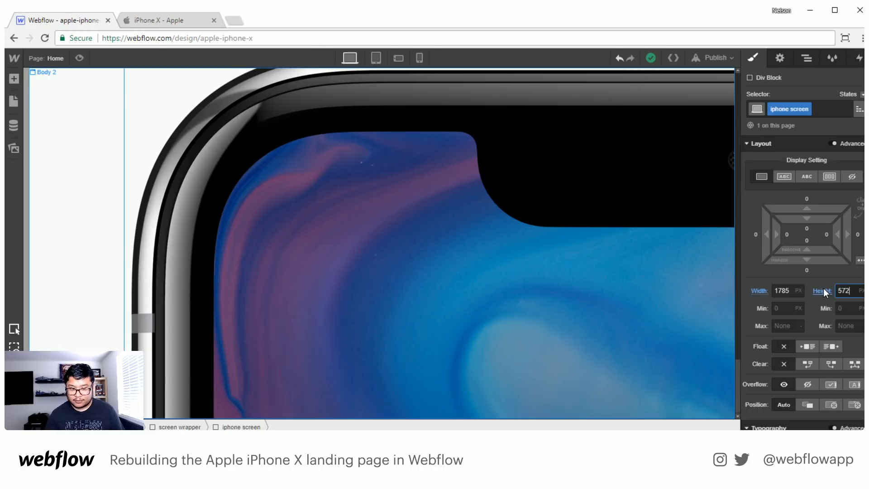
{"action": "type", "text": "572"}
{"action": "scroll", "coordinate": [489, 320], "scroll_direction": "up", "scroll_amount": 3}
{"action": "scroll", "coordinate": [490, 333], "scroll_direction": "down", "scroll_amount": 2}
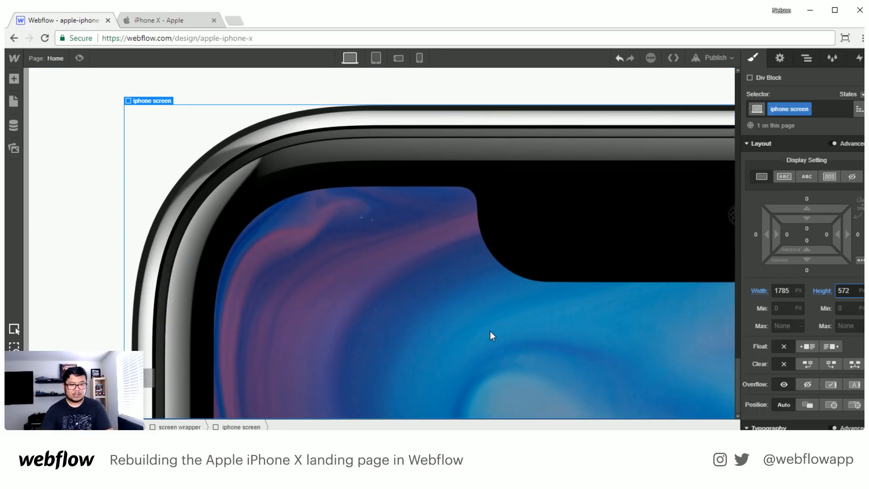
- Create a new interaction named "fade in" on the "Design and Display" heading
{"action": "scroll", "coordinate": [490, 333], "scroll_direction": "up", "scroll_amount": 5}
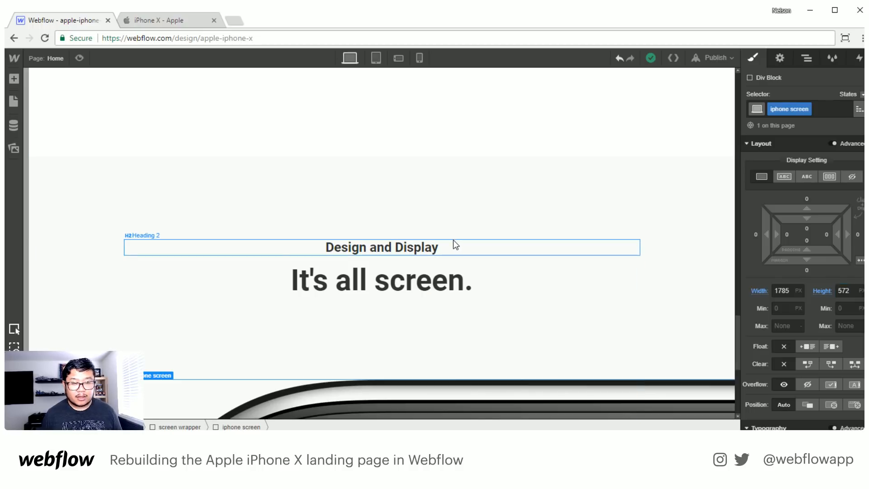
{"action": "left_click", "coordinate": [387, 251]}
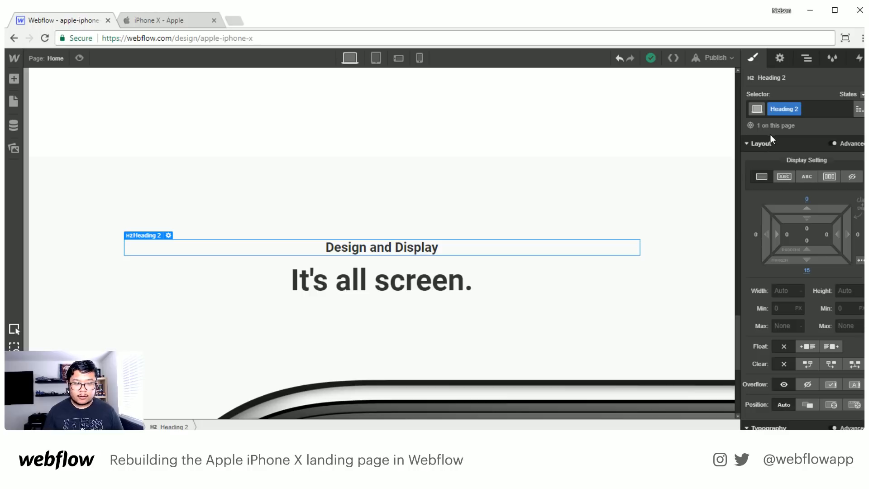
{"action": "left_click", "coordinate": [860, 58]}
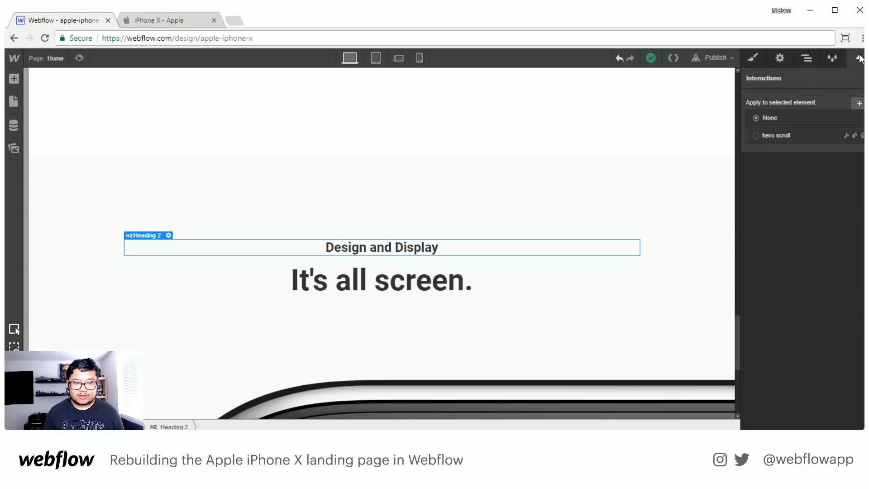
{"action": "left_click", "coordinate": [859, 104]}
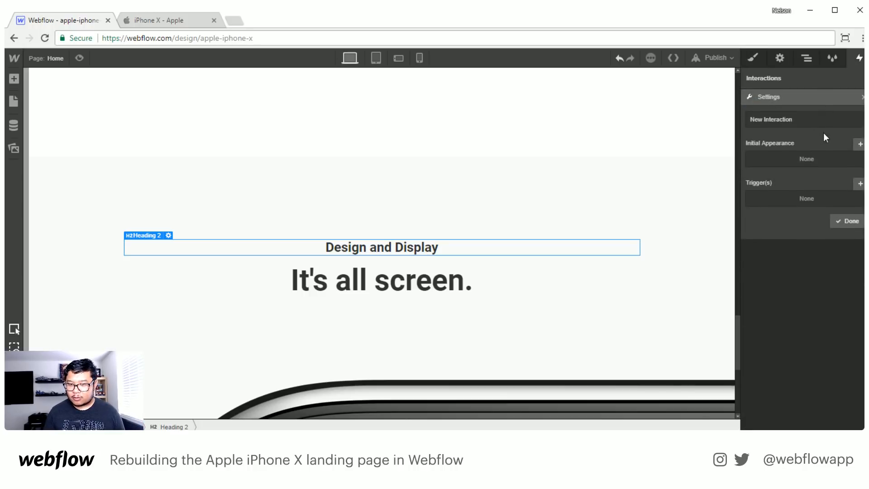
{"action": "left_click_drag", "start_coordinate": [809, 119], "coordinate": [729, 115]}
{"action": "type", "text": "fade in"}
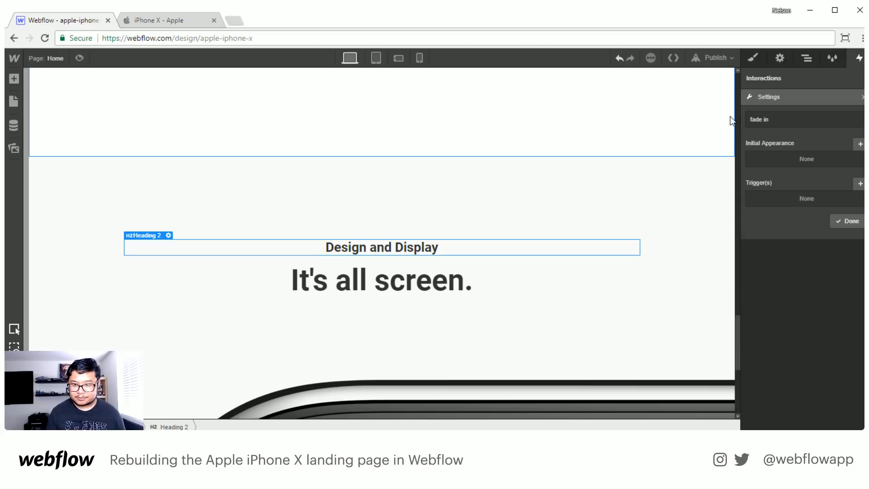
- Give the fade in interaction an initial appearance moved down 50 px with 0% opacity
{"action": "left_click", "coordinate": [856, 146]}
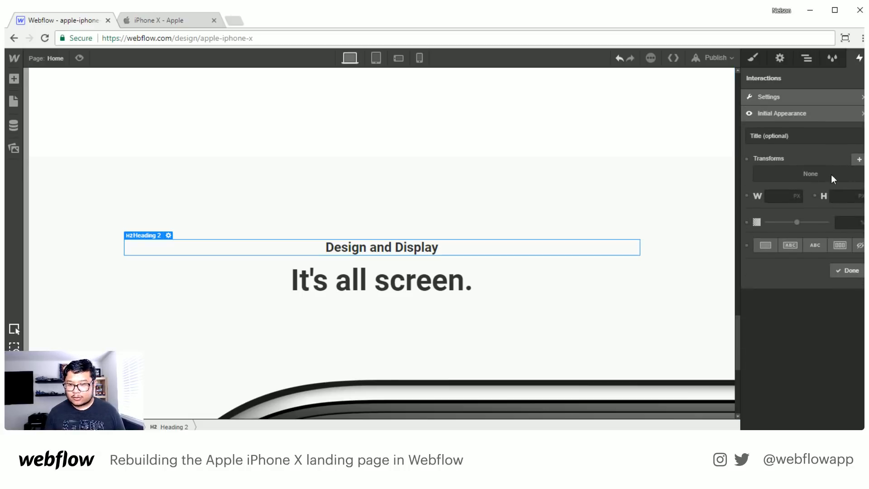
{"action": "left_click", "coordinate": [858, 158]}
{"action": "left_click_drag", "start_coordinate": [843, 254], "coordinate": [813, 255]}
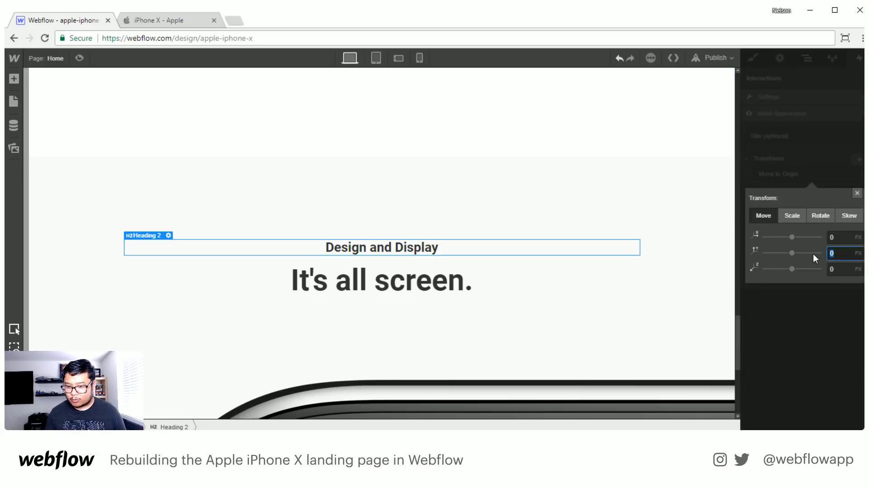
{"action": "type", "text": "50"}
{"action": "key", "text": "Return"}
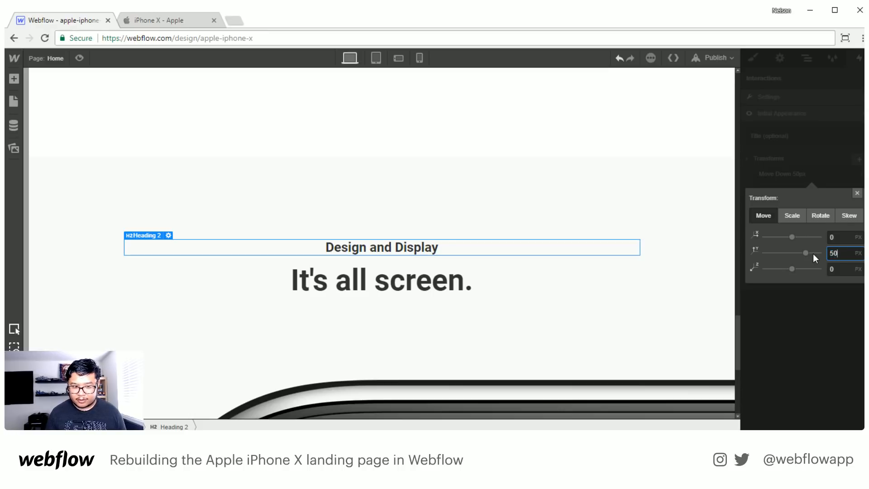
{"action": "left_click", "coordinate": [834, 329]}
{"action": "left_click_drag", "start_coordinate": [793, 226], "coordinate": [766, 225]}
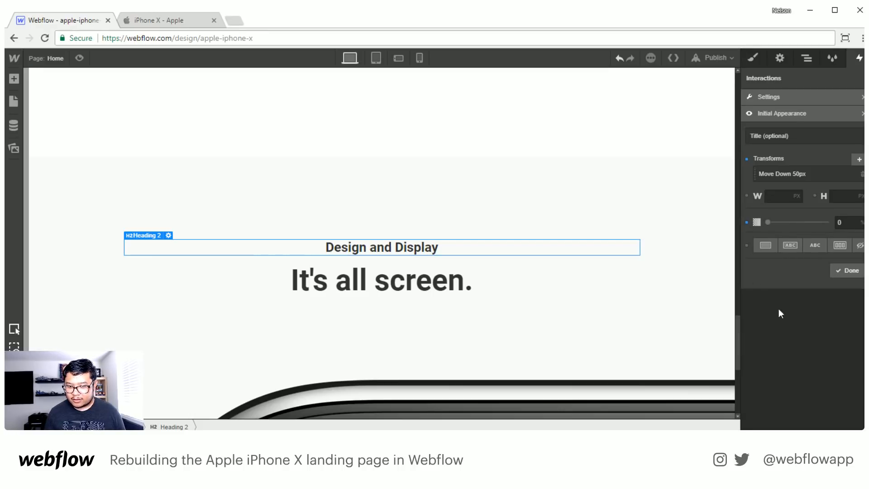
{"action": "left_click", "coordinate": [850, 271]}
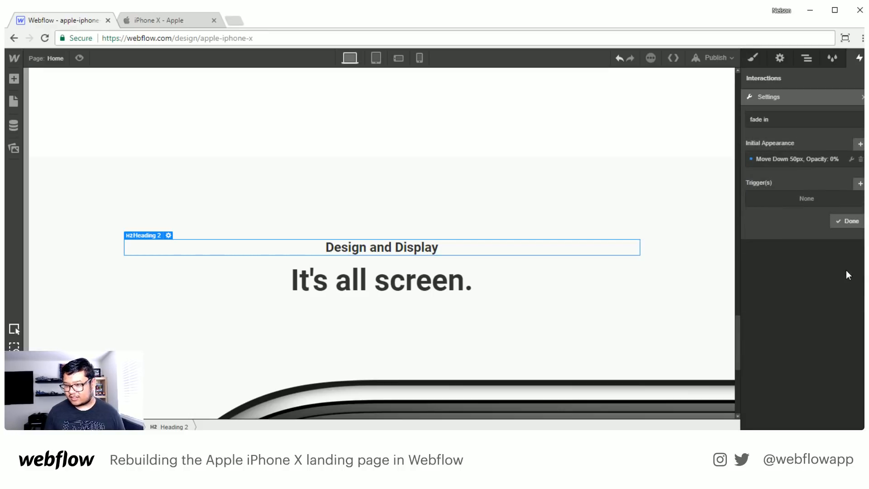
- Add a scroll trigger to the fade in interaction with a scroll-into-view offset of 30%
{"action": "left_click", "coordinate": [859, 184]}
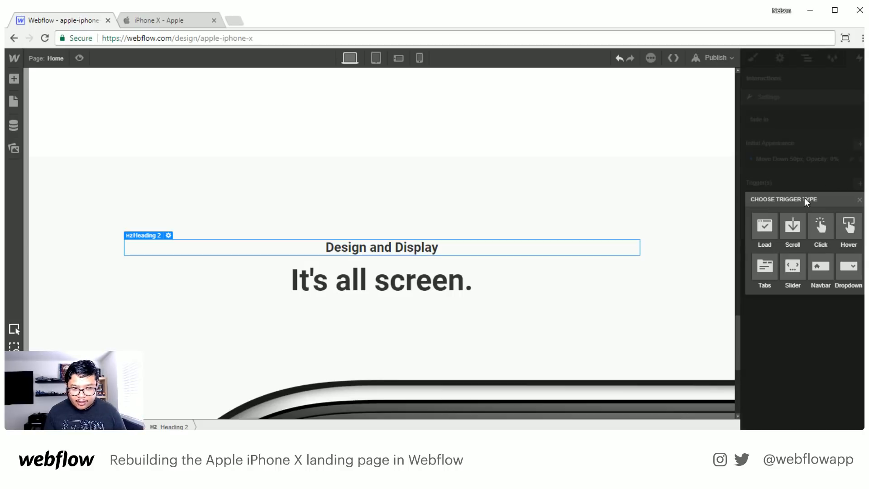
{"action": "left_click", "coordinate": [793, 229]}
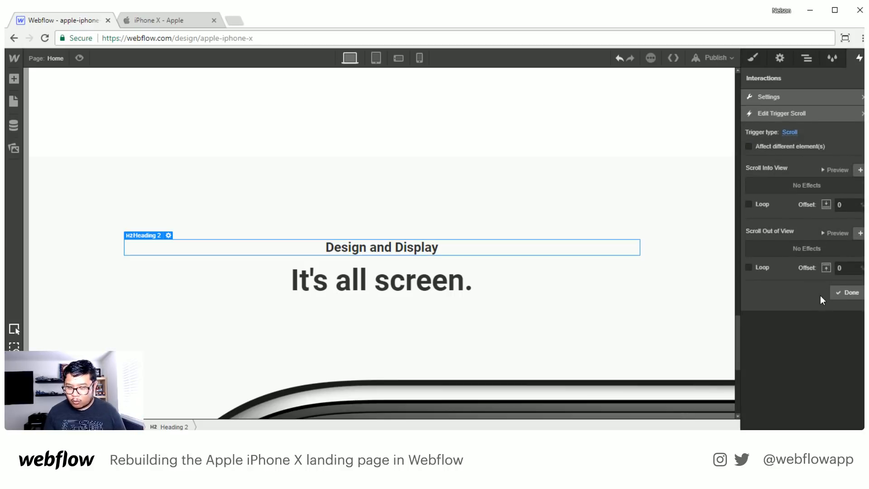
{"action": "left_click", "coordinate": [845, 208]}
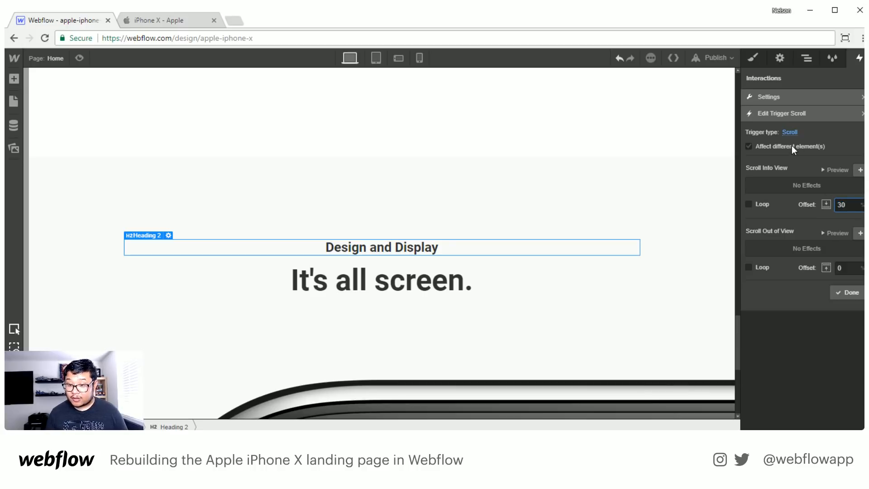
- Add a scroll-into-view effect that moves the element to its origin with a 500 ms ease transition
{"action": "left_click", "coordinate": [860, 170]}
{"action": "left_click", "coordinate": [858, 176]}
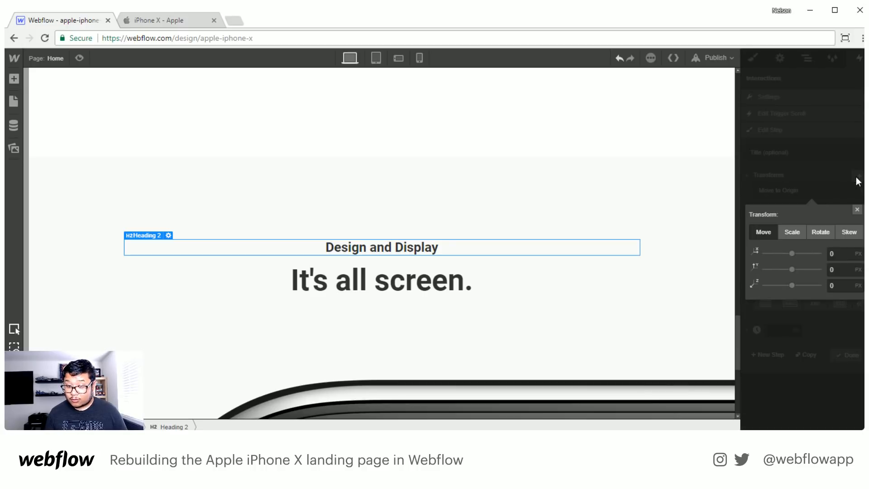
{"action": "left_click", "coordinate": [857, 209]}
{"action": "left_click", "coordinate": [779, 209]}
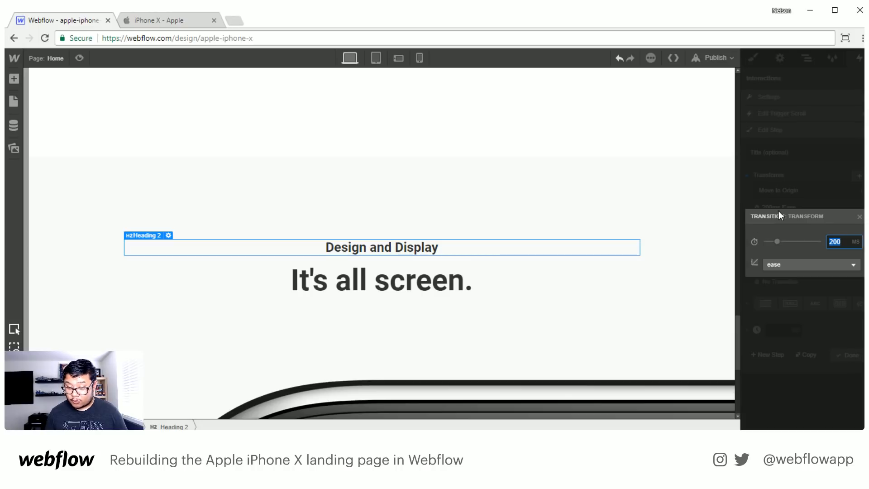
{"action": "type", "text": "500"}
{"action": "left_click", "coordinate": [785, 208]}
- Set the effect's opacity to 100% with a 500 ms transition and finish the fade in interaction
{"action": "left_click", "coordinate": [848, 267]}
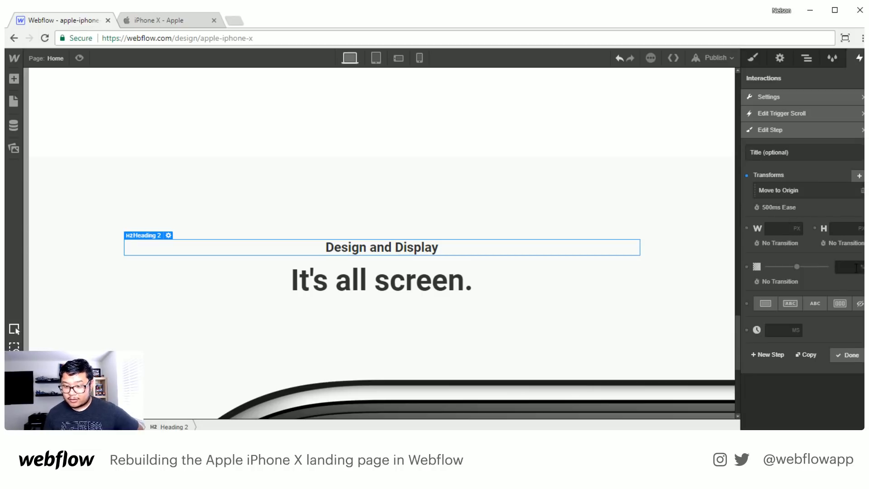
{"action": "type", "text": "100"}
{"action": "left_click", "coordinate": [774, 284]}
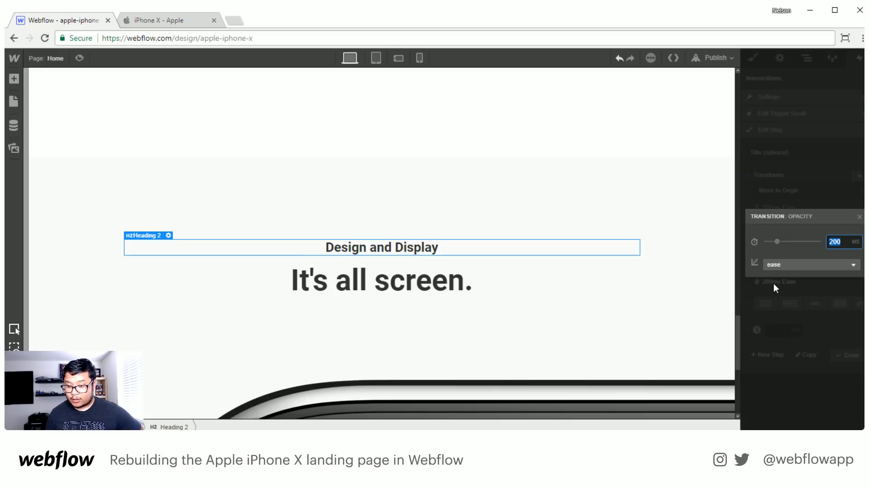
{"action": "type", "text": "500"}
{"action": "left_click", "coordinate": [774, 283]}
{"action": "left_click", "coordinate": [855, 356]}
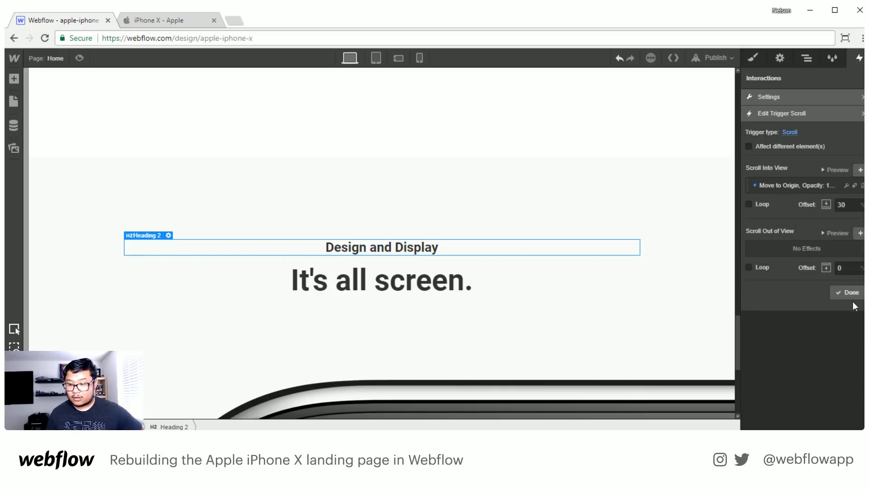
{"action": "left_click", "coordinate": [851, 295]}
{"action": "left_click", "coordinate": [857, 222]}
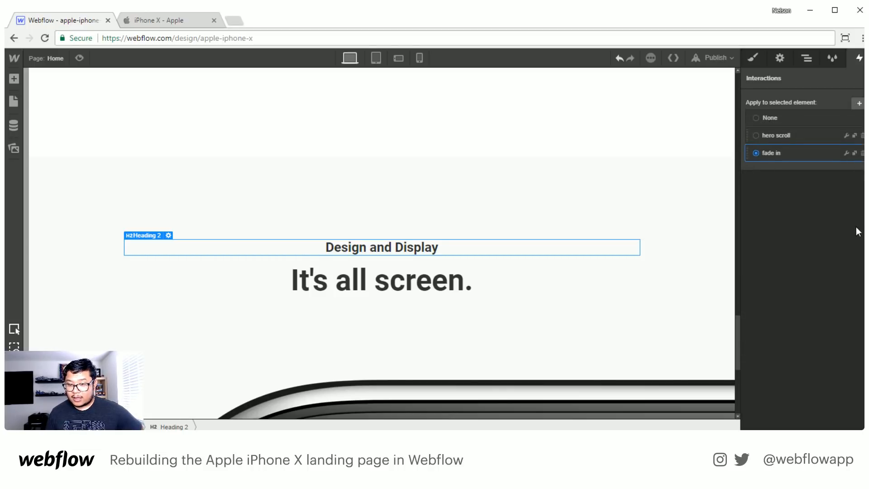
- Preview the page and scroll to the "Design and Display" heading to check its fade in animation
{"action": "scroll", "coordinate": [510, 224], "scroll_direction": "up", "scroll_amount": 5}
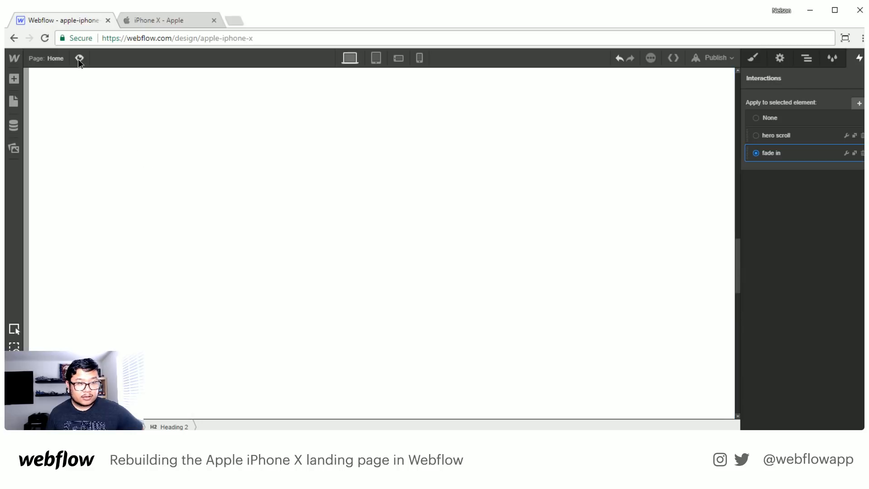
{"action": "left_click", "coordinate": [80, 58]}
{"action": "scroll", "coordinate": [341, 261], "scroll_direction": "down", "scroll_amount": 3}
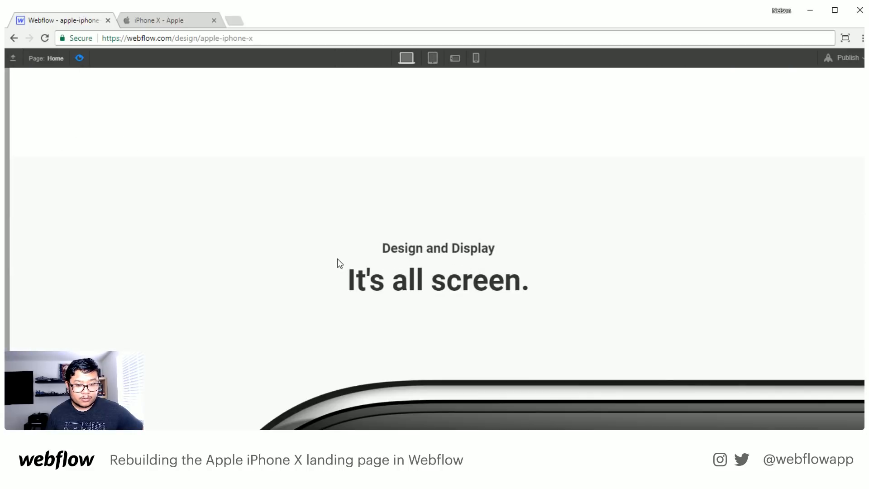
{"action": "left_click", "coordinate": [79, 58]}
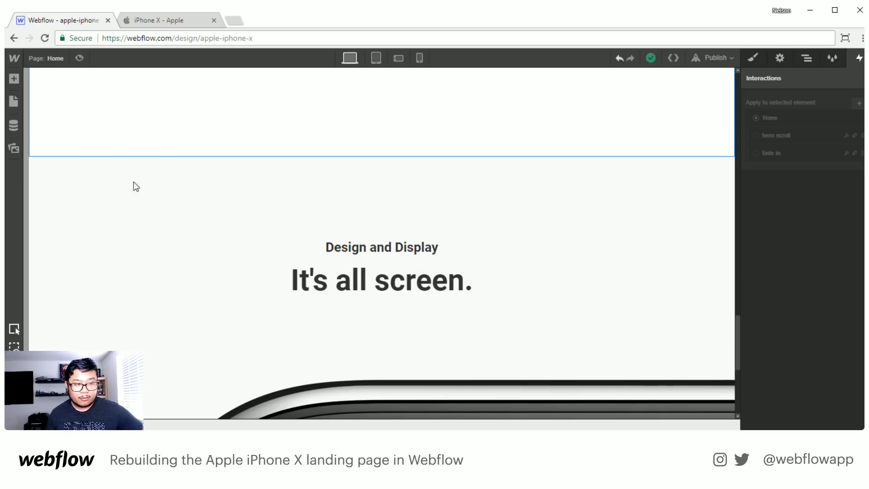
- Apply the fade in interaction to the "It's all screen." heading and the screen wrapper
{"action": "left_click", "coordinate": [401, 292]}
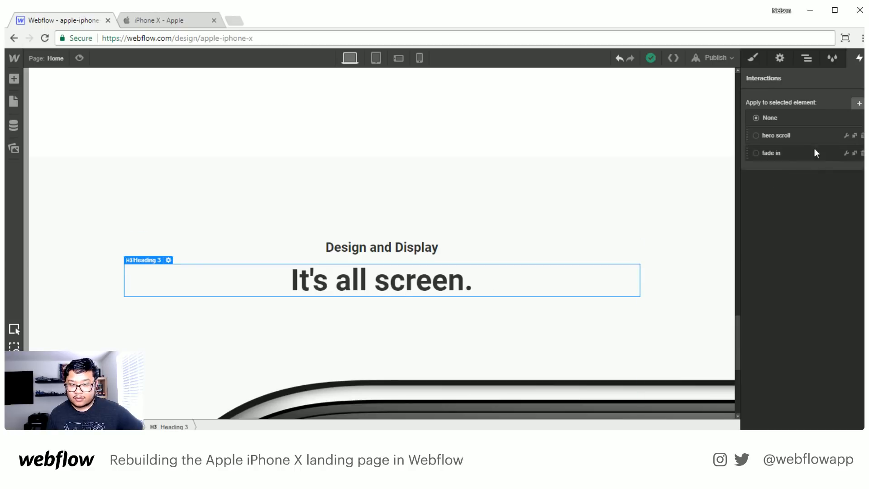
{"action": "left_click", "coordinate": [422, 398]}
{"action": "left_click", "coordinate": [659, 389]}
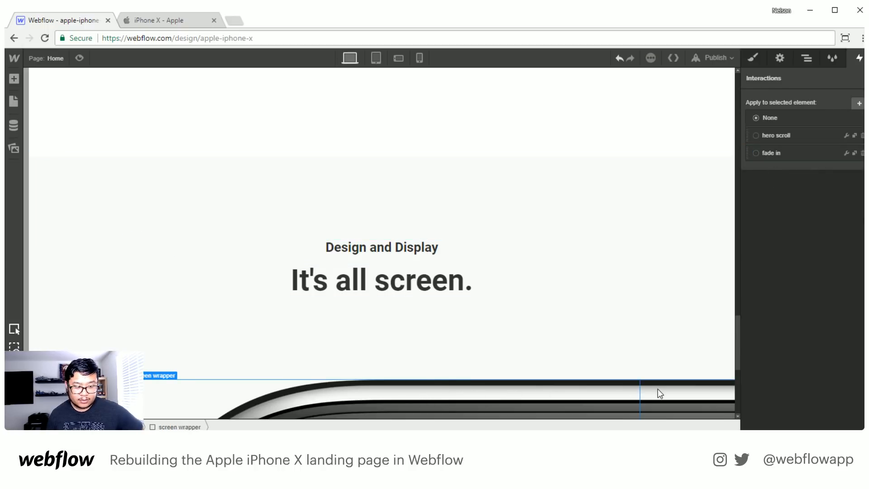
{"action": "left_click", "coordinate": [773, 151]}
- Preview how both headings and the iPhone image fade in when the section scrolls into view
{"action": "scroll", "coordinate": [392, 209], "scroll_direction": "up", "scroll_amount": 10}
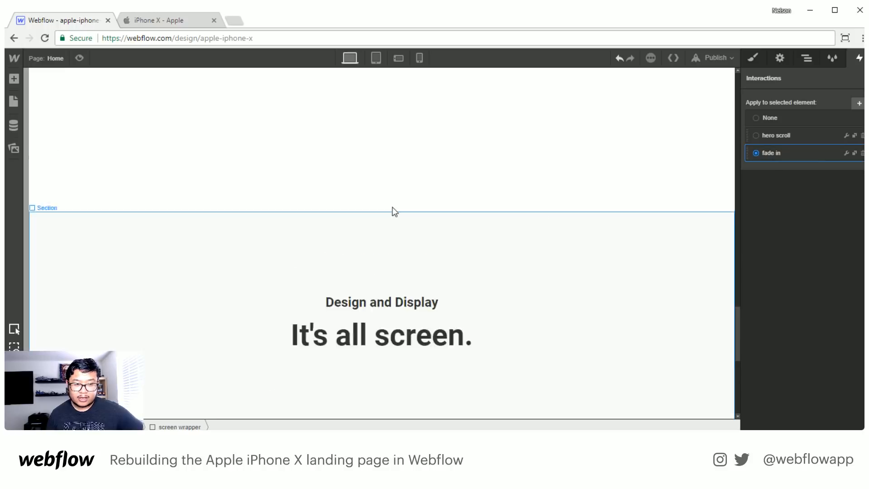
{"action": "left_click", "coordinate": [79, 58]}
{"action": "scroll", "coordinate": [313, 251], "scroll_direction": "down", "scroll_amount": 10}
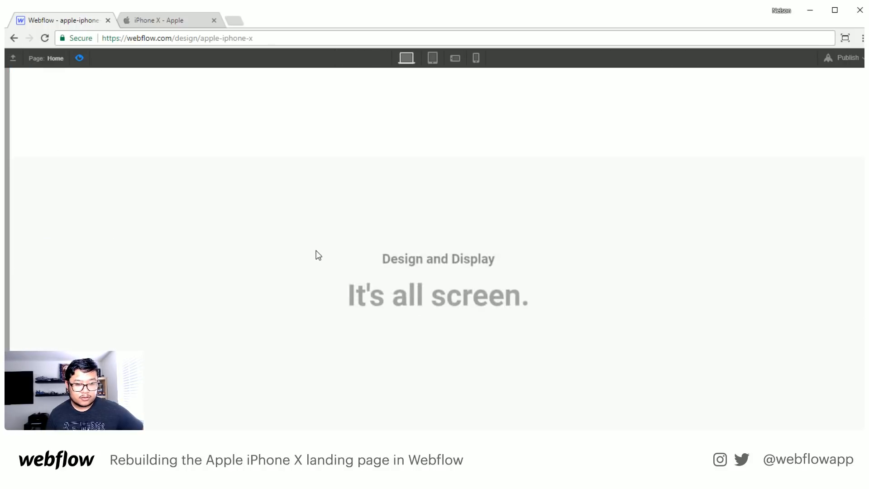
- Replay the Design and Display section's fade in by scrolling past it both ways, and leave the preview
{"action": "scroll", "coordinate": [315, 255], "scroll_direction": "up", "scroll_amount": 7}
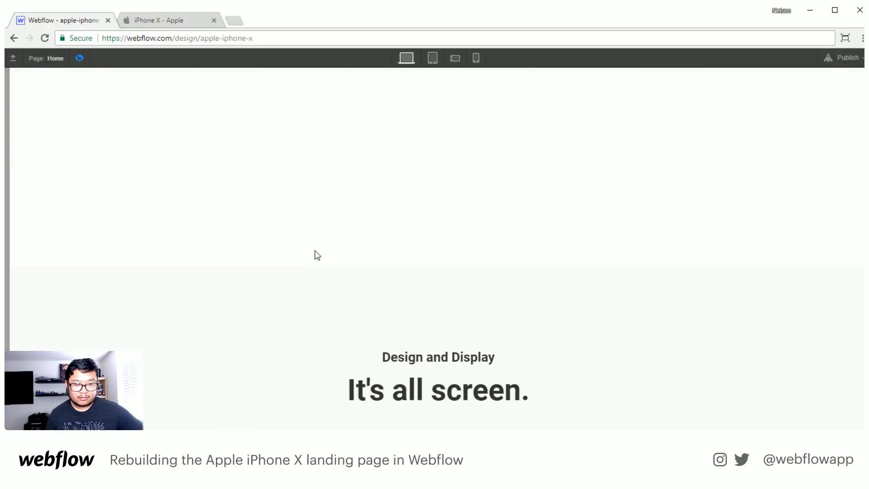
{"action": "scroll", "coordinate": [316, 255], "scroll_direction": "down", "scroll_amount": 8}
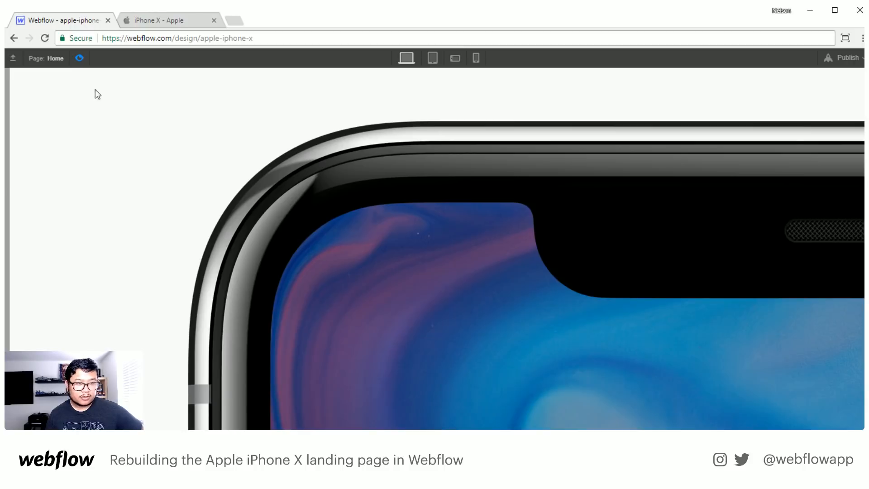
{"action": "left_click", "coordinate": [74, 62]}
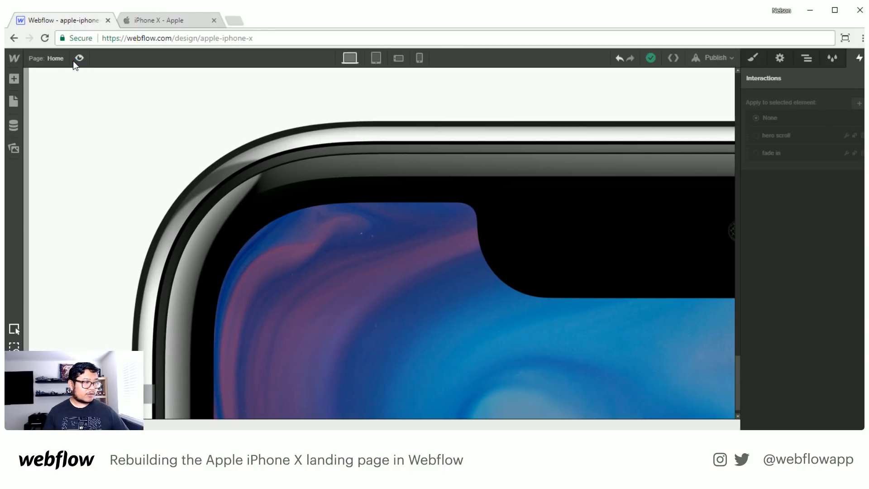
- Inspect the iphone screen div's size, typography and background image settings
{"action": "left_click", "coordinate": [806, 60]}
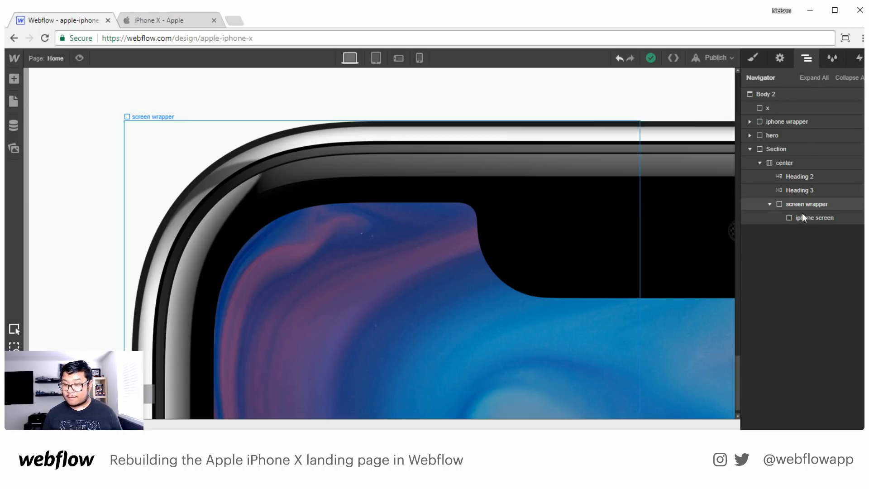
{"action": "left_click", "coordinate": [817, 219]}
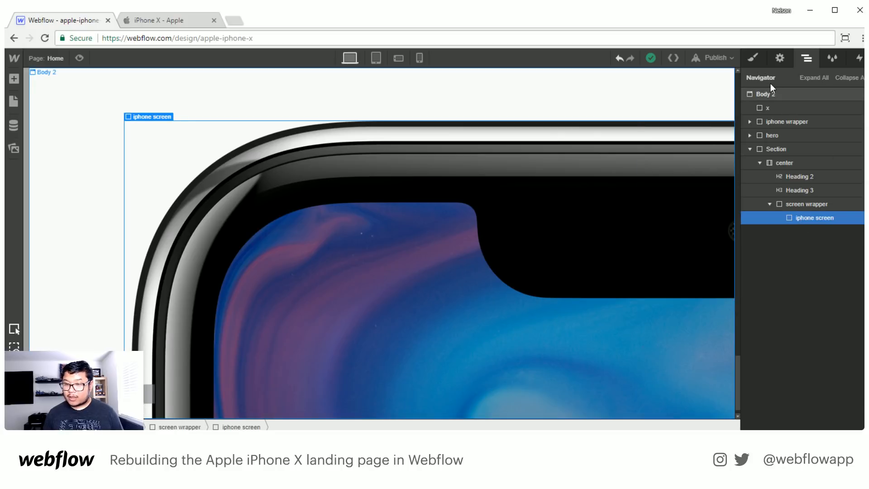
{"action": "left_click", "coordinate": [751, 58]}
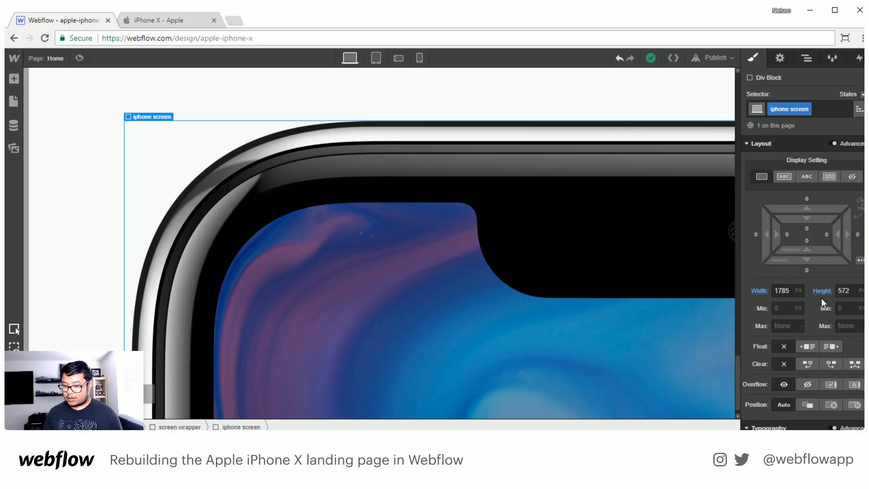
{"action": "scroll", "coordinate": [821, 298], "scroll_direction": "down", "scroll_amount": 5}
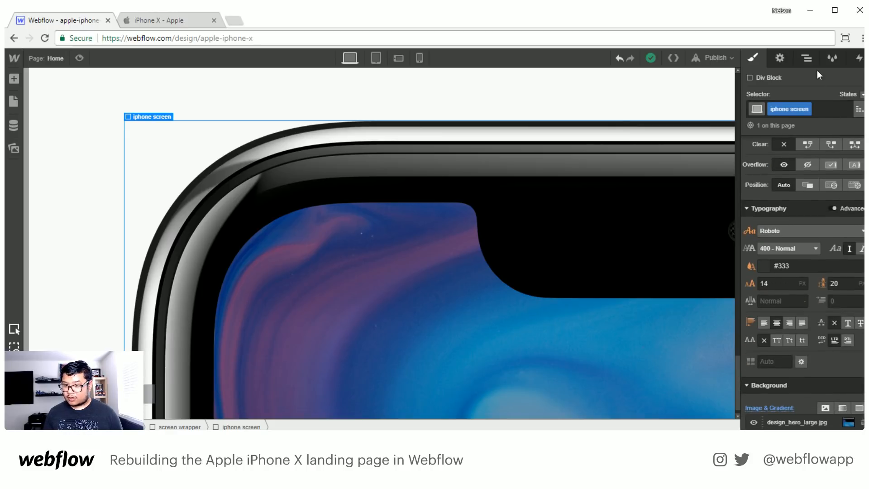
{"action": "left_click", "coordinate": [813, 58]}
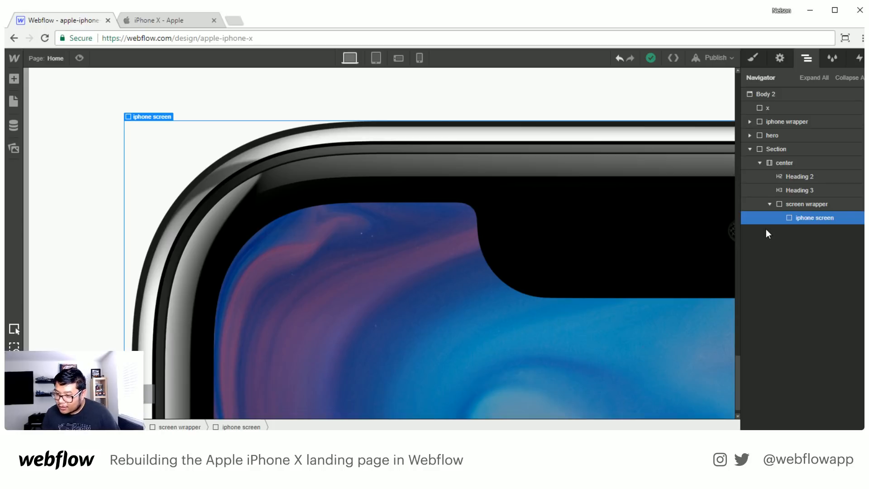
- Add a new section below the Design and Display section and assign it the existing Section class
{"action": "left_click", "coordinate": [751, 149]}
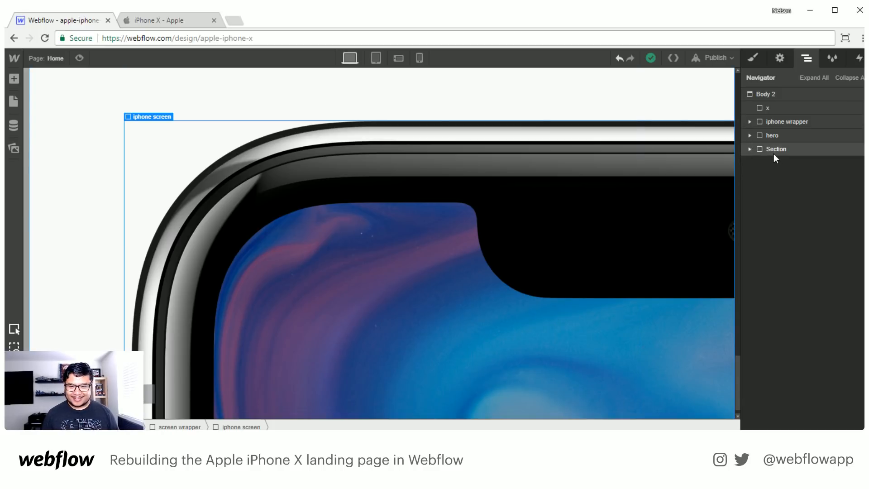
{"action": "key", "text": "a"}
{"action": "left_click_drag", "start_coordinate": [49, 153], "coordinate": [772, 254]}
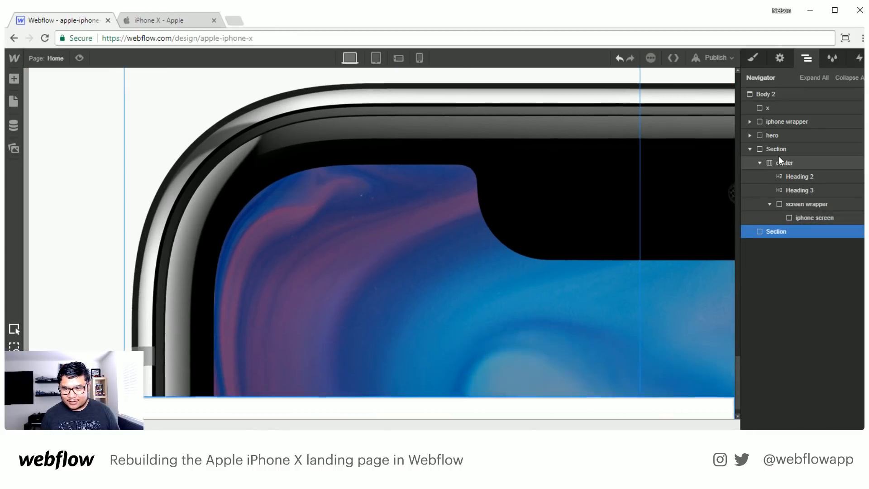
{"action": "left_click", "coordinate": [750, 149]}
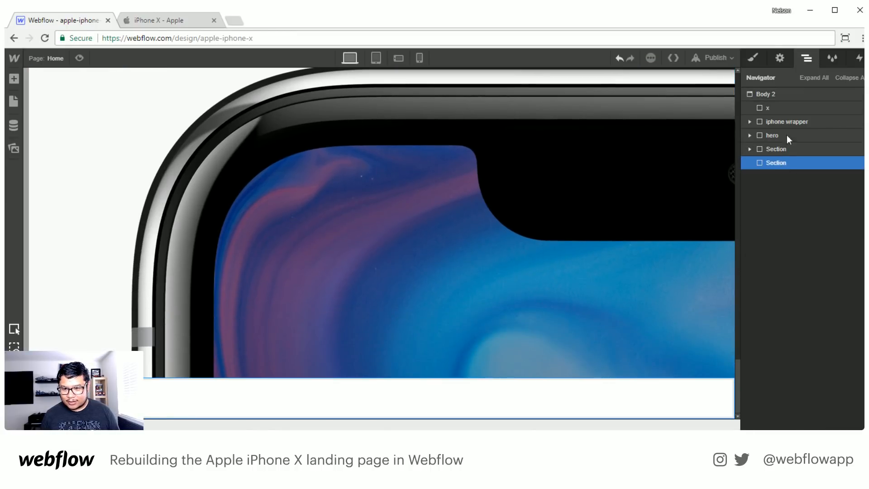
{"action": "left_click", "coordinate": [754, 58]}
{"action": "left_click", "coordinate": [777, 105]}
{"action": "type", "text": "sec"}
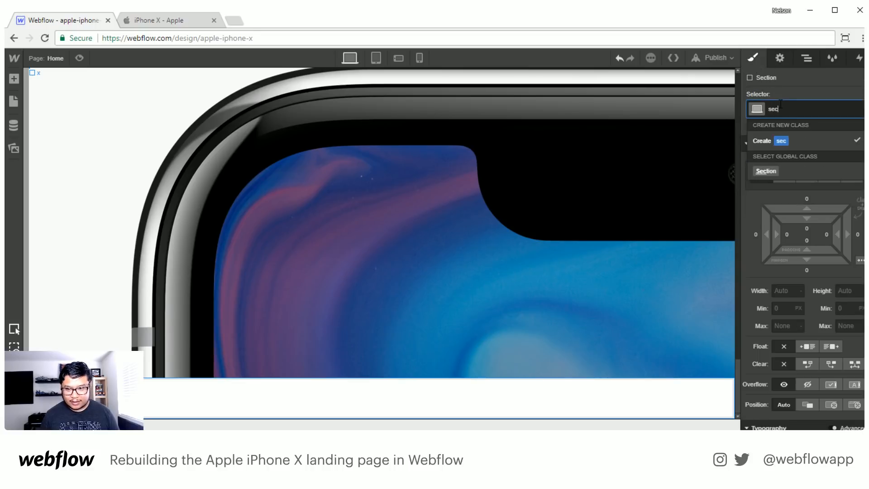
{"action": "key", "text": "Return"}
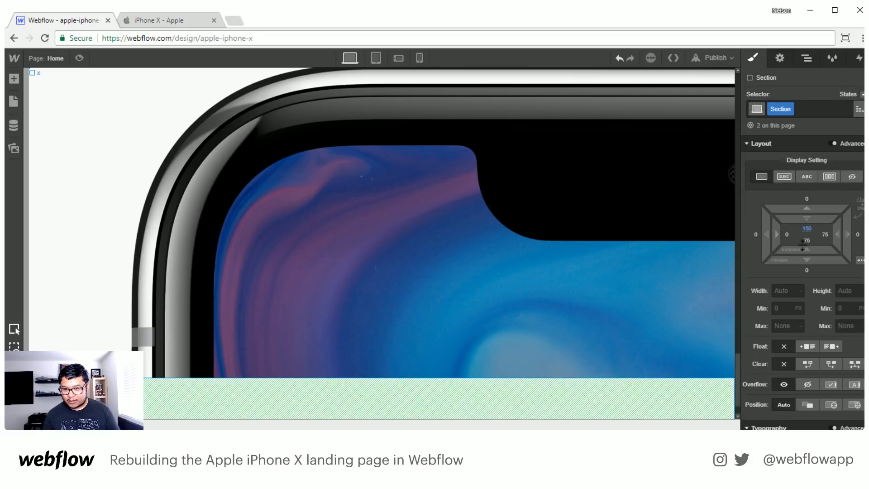
- Set the bottom padding of the Section class to 150 px
{"action": "scroll", "coordinate": [475, 308], "scroll_direction": "down", "scroll_amount": 1}
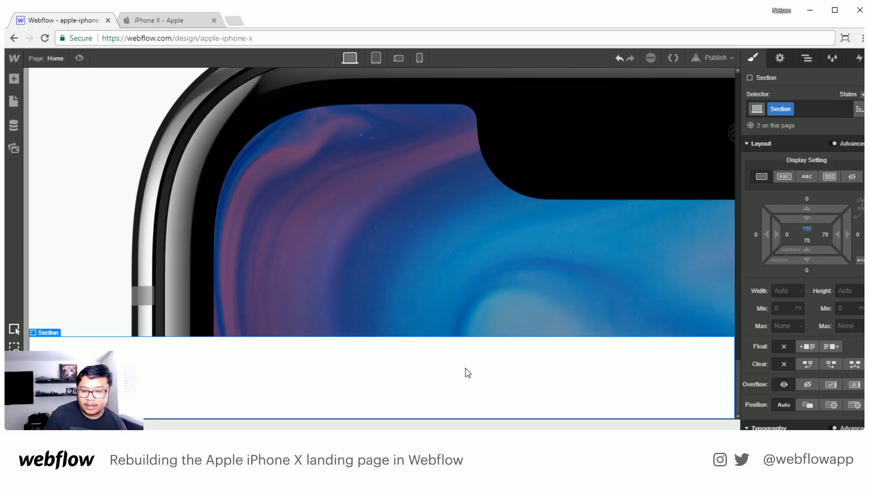
{"action": "left_click", "coordinate": [806, 240]}
{"action": "type", "text": "15"}
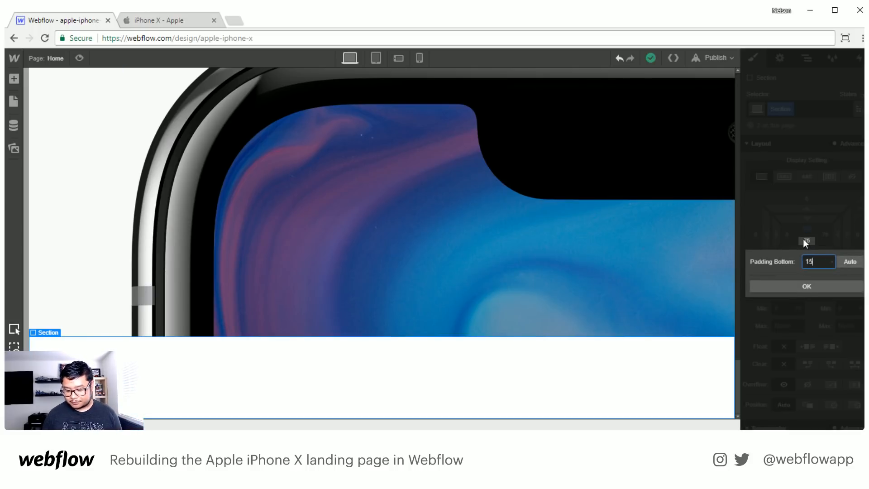
{"action": "type", "text": "0"}
{"action": "key", "text": "Return"}
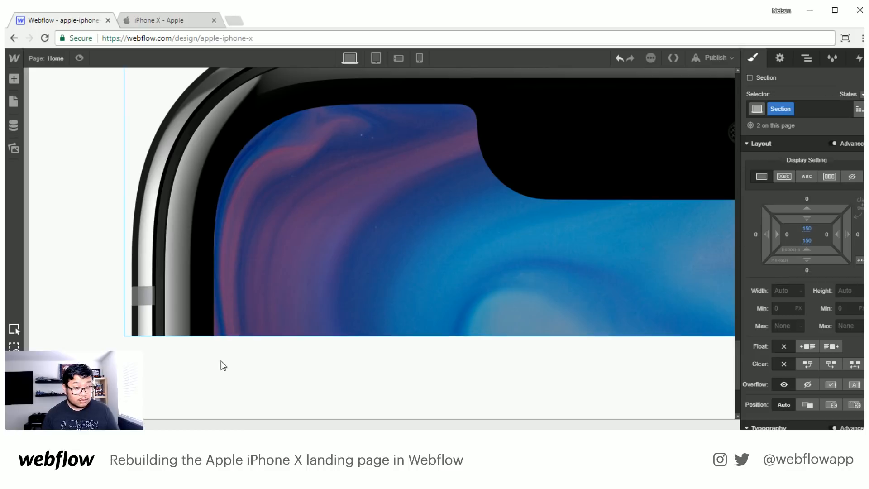
- Set the bottom padding of the grey Design and Display section to 0
{"action": "left_click", "coordinate": [351, 376]}
{"action": "scroll", "coordinate": [354, 379], "scroll_direction": "down", "scroll_amount": 2}
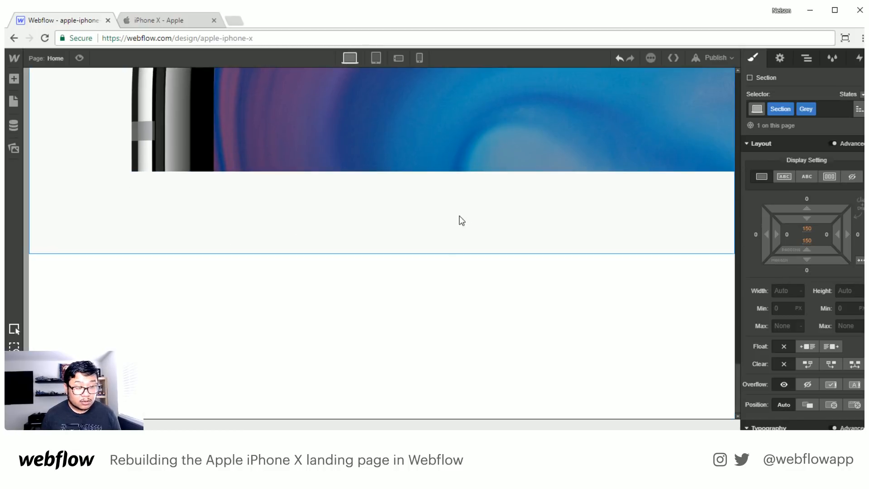
{"action": "left_click", "coordinate": [463, 345]}
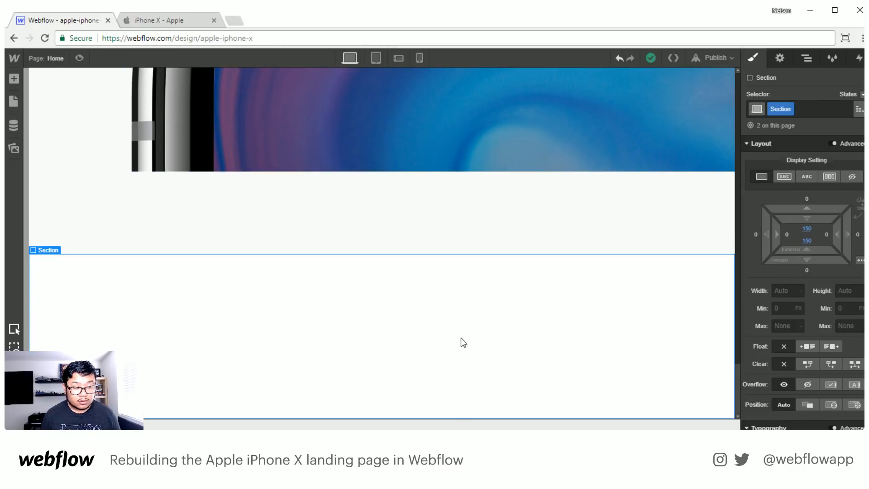
{"action": "left_click", "coordinate": [471, 217]}
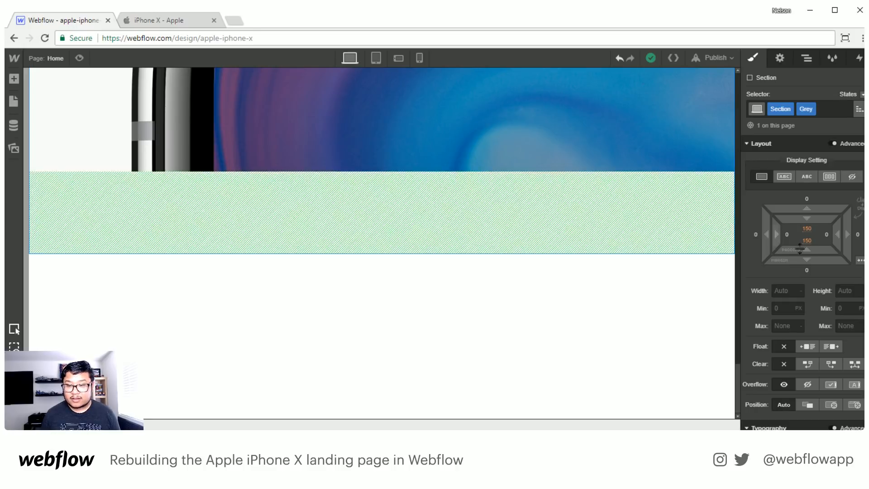
{"action": "left_click", "coordinate": [807, 241]}
{"action": "type", "text": "0"}
{"action": "key", "text": "Return"}
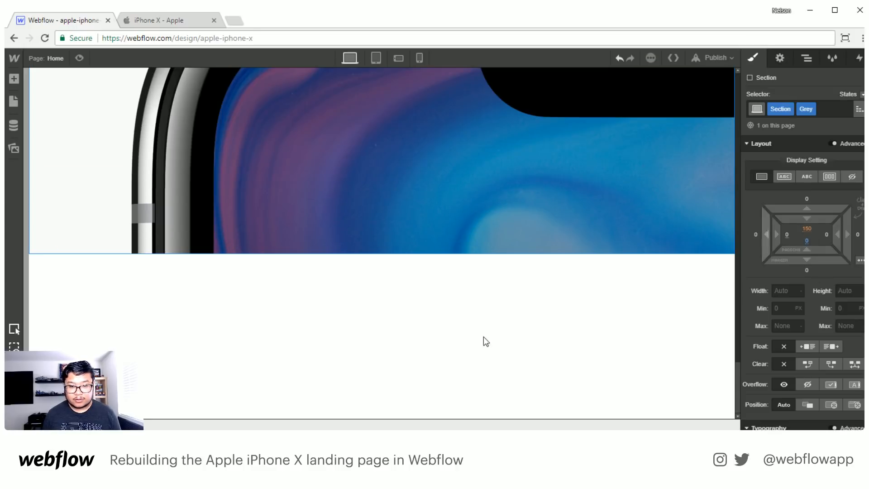
- Add a container to the new white section and place a div block inside it
{"action": "left_click", "coordinate": [484, 338]}
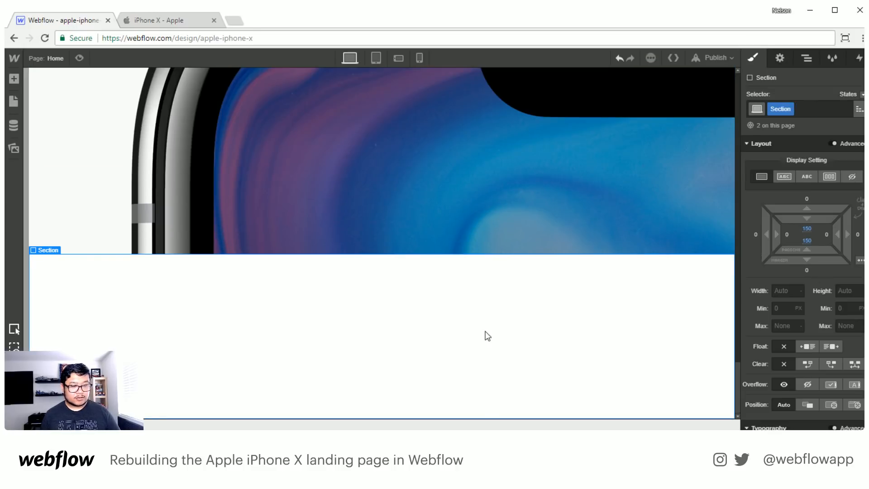
{"action": "key", "text": "a"}
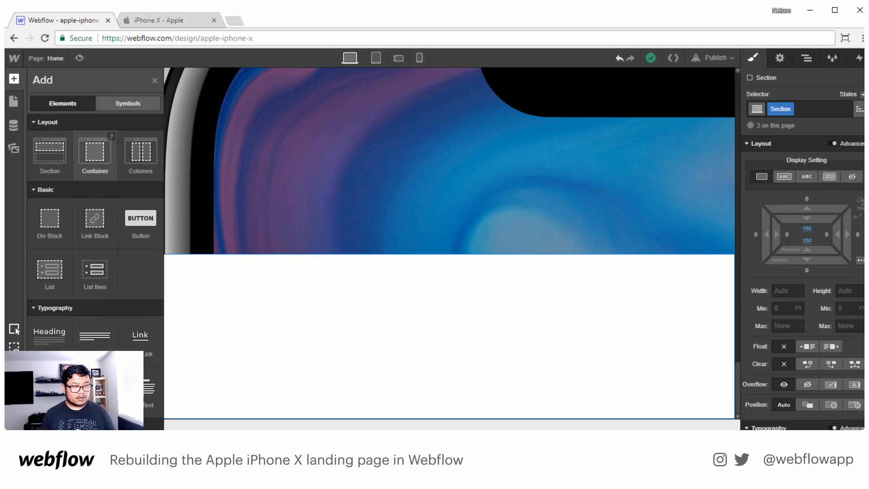
{"action": "left_click_drag", "start_coordinate": [94, 152], "coordinate": [388, 364]}
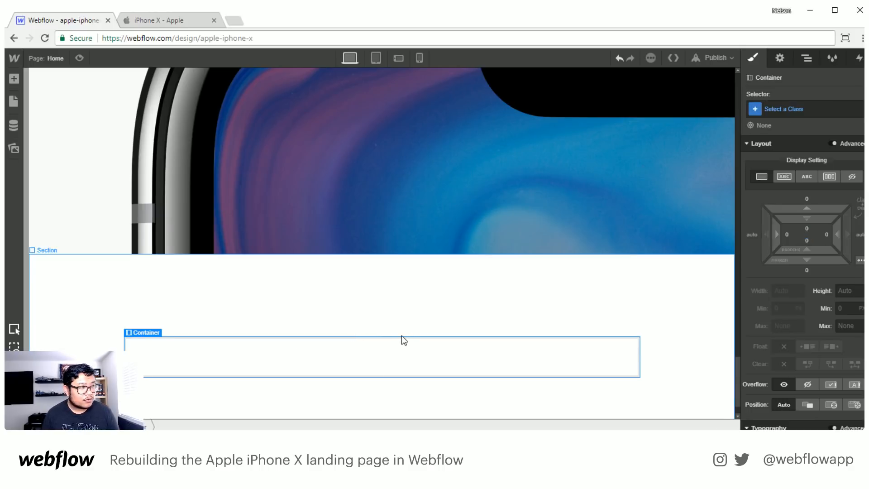
{"action": "key", "text": "a"}
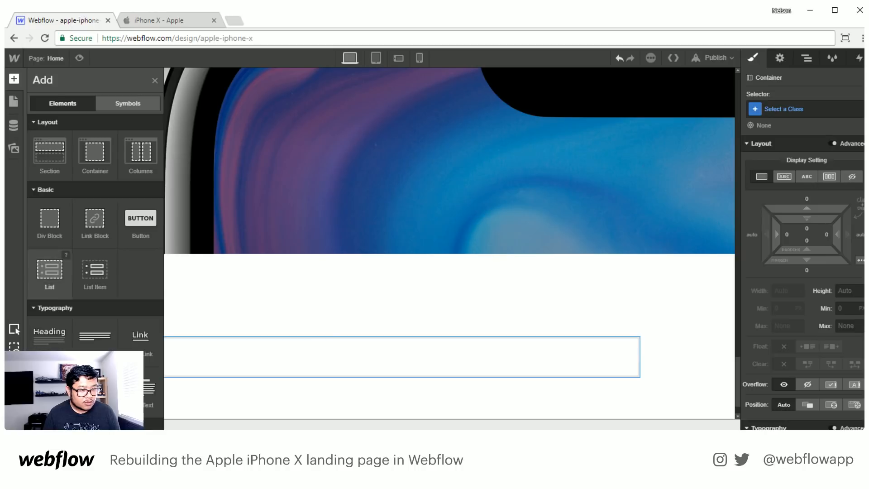
{"action": "left_click_drag", "start_coordinate": [50, 222], "coordinate": [376, 375]}
- Create the class "iphone home screen" for the new div block
{"action": "left_click", "coordinate": [804, 108]}
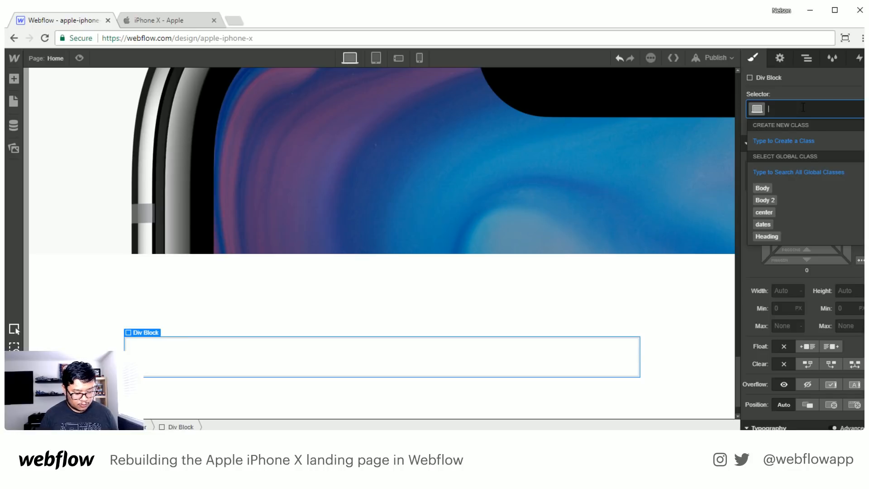
{"action": "type", "text": "iphone home"}
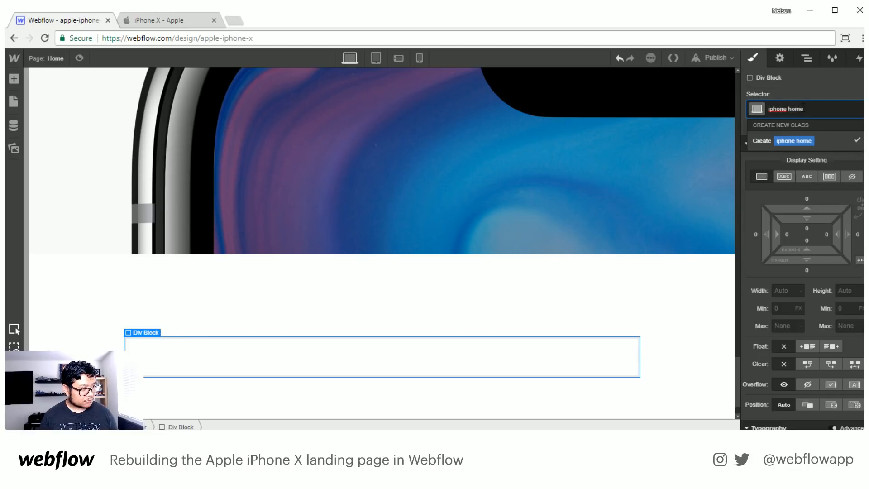
{"action": "type", "text": " c"}
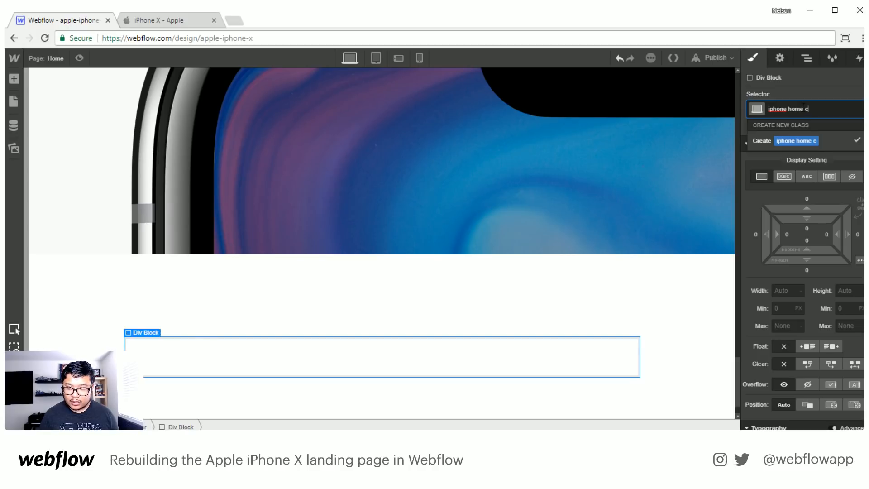
{"action": "key", "text": "BackSpace"}
{"action": "key", "text": "BackSpace"}
{"action": "type", "text": "screen"}
{"action": "key", "text": "Return"}
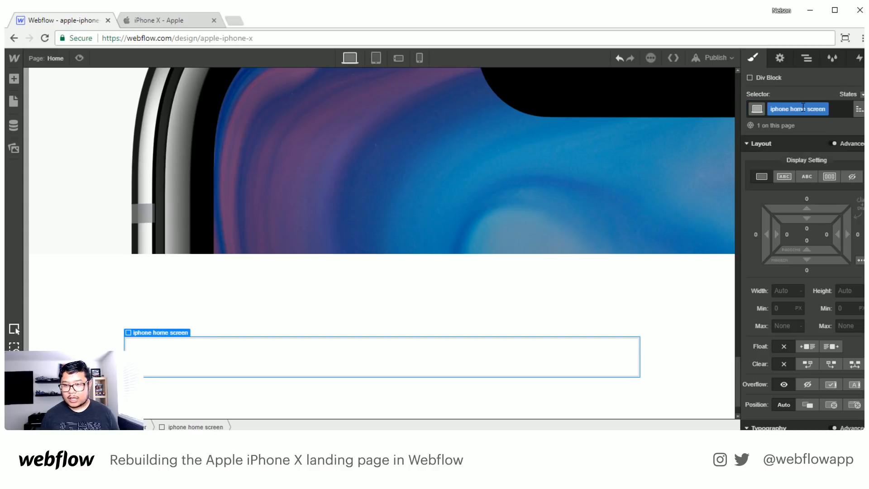
- Give the iphone home screen div the design_super_retina home screen image as its background, turn off HiDPI and set the image width to 314 px
{"action": "scroll", "coordinate": [840, 269], "scroll_direction": "down", "scroll_amount": 10}
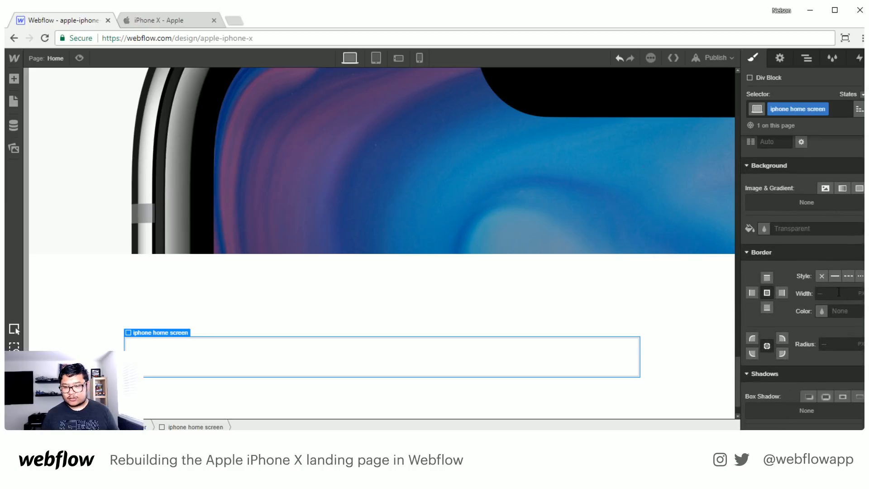
{"action": "left_click", "coordinate": [825, 188]}
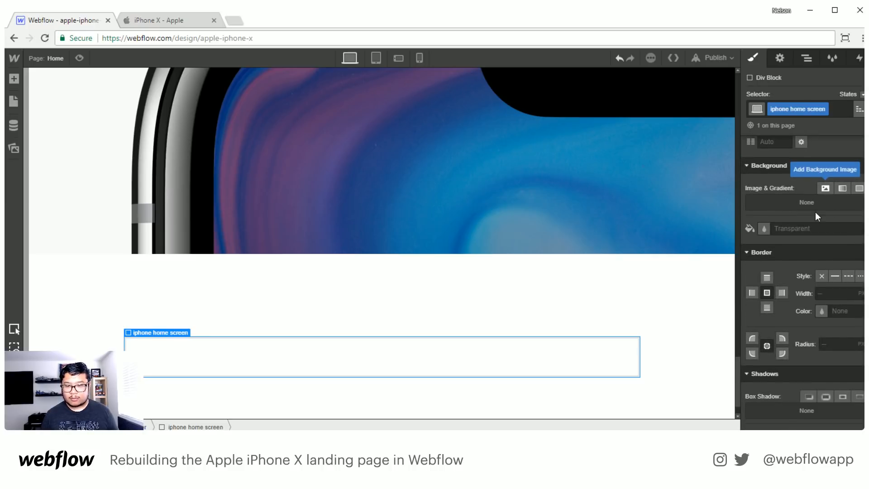
{"action": "left_click", "coordinate": [770, 159]}
{"action": "left_click", "coordinate": [43, 277]}
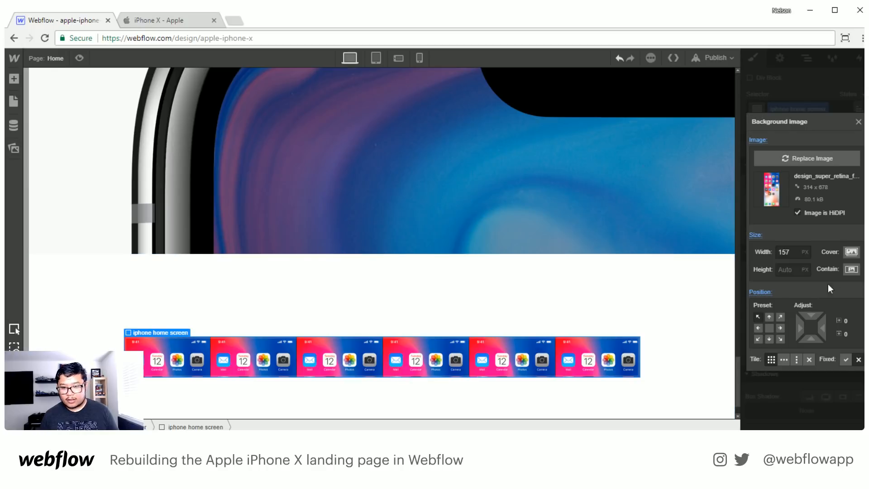
{"action": "left_click", "coordinate": [852, 252]}
{"action": "left_click", "coordinate": [793, 250]}
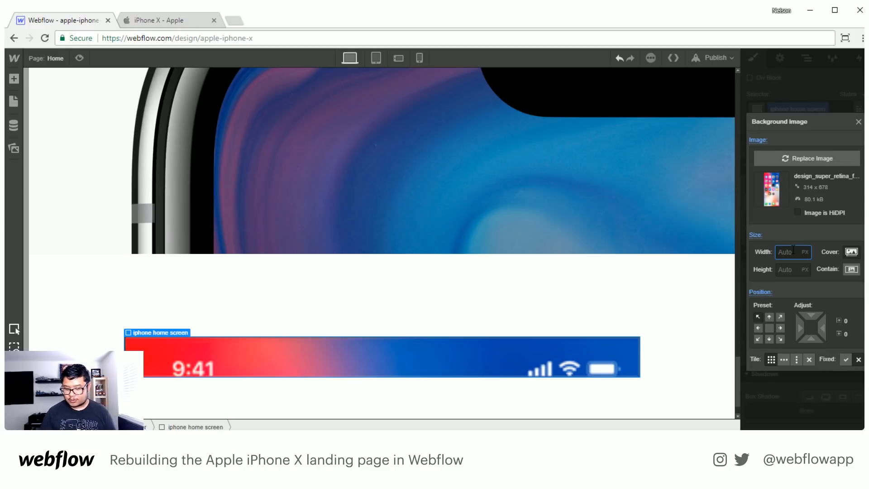
{"action": "type", "text": "314"}
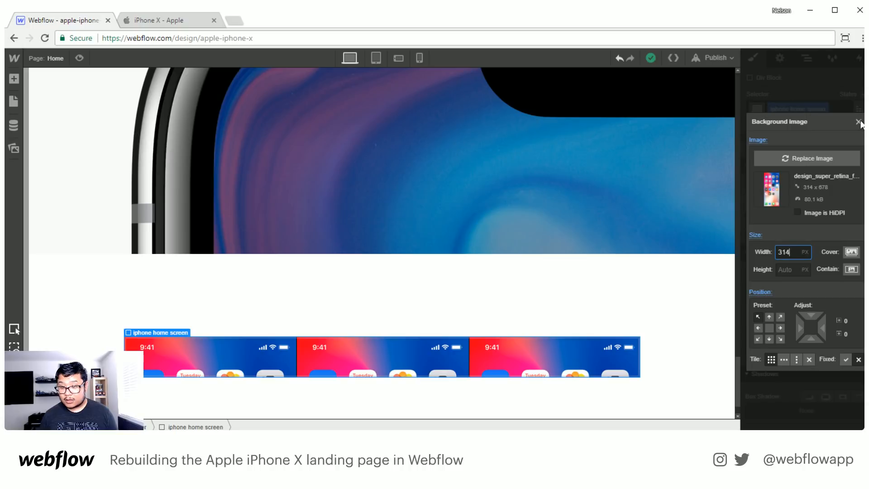
{"action": "left_click", "coordinate": [858, 122]}
- Set the iphone home screen div's width to 314 px
{"action": "scroll", "coordinate": [806, 298], "scroll_direction": "up", "scroll_amount": 10}
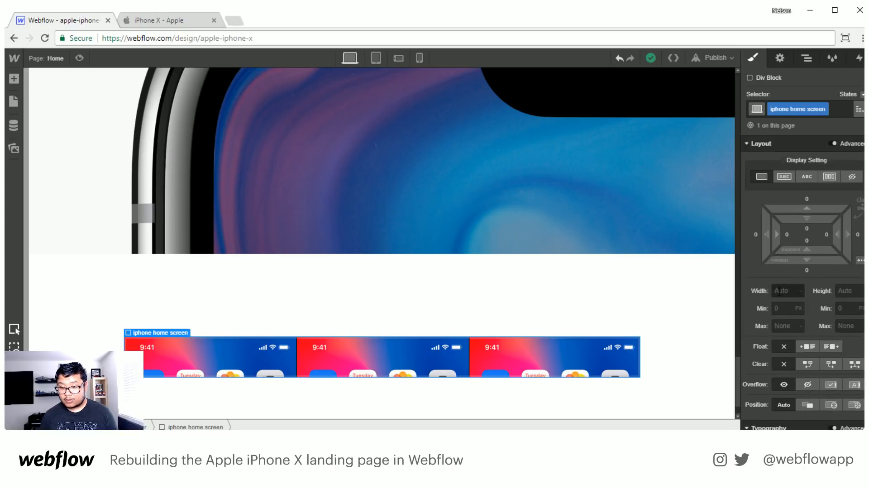
{"action": "left_click", "coordinate": [797, 291]}
{"action": "type", "text": "314"}
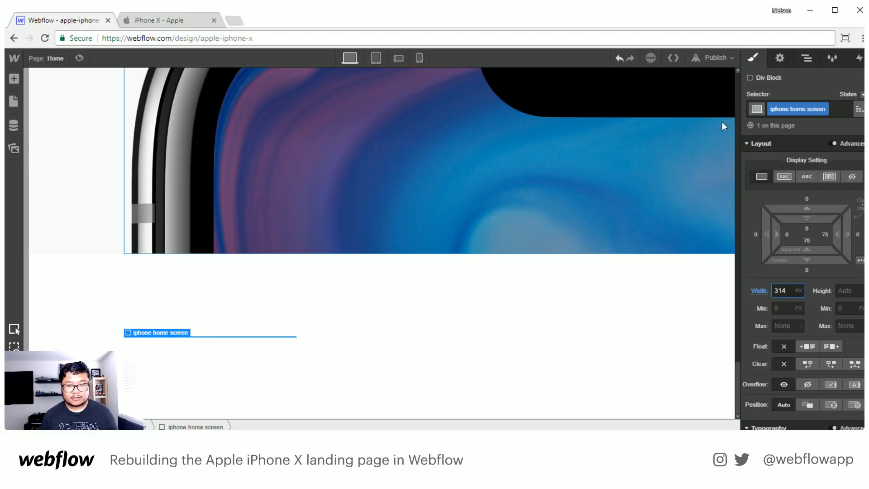
- Check the home screen background image's dimensions and set the iphone home screen div's height to 678 px
{"action": "left_click", "coordinate": [775, 63]}
{"action": "left_click", "coordinate": [759, 58]}
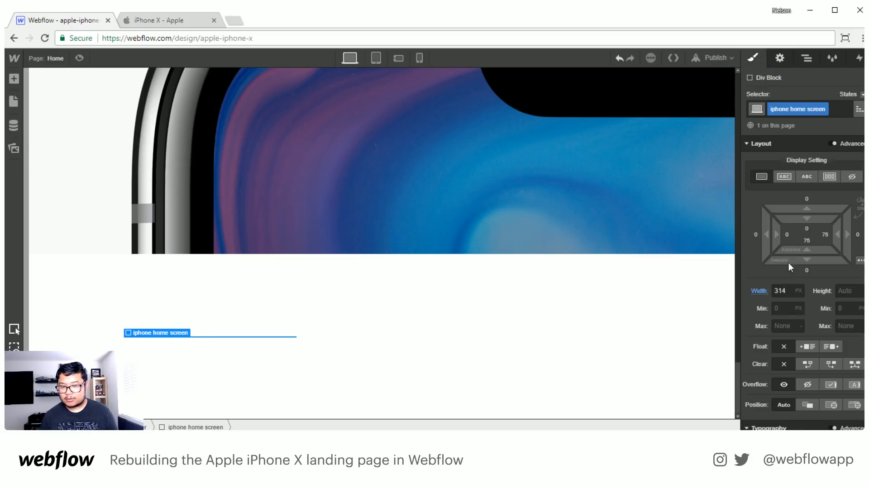
{"action": "scroll", "coordinate": [788, 263], "scroll_direction": "down", "scroll_amount": 10}
{"action": "left_click", "coordinate": [795, 203]}
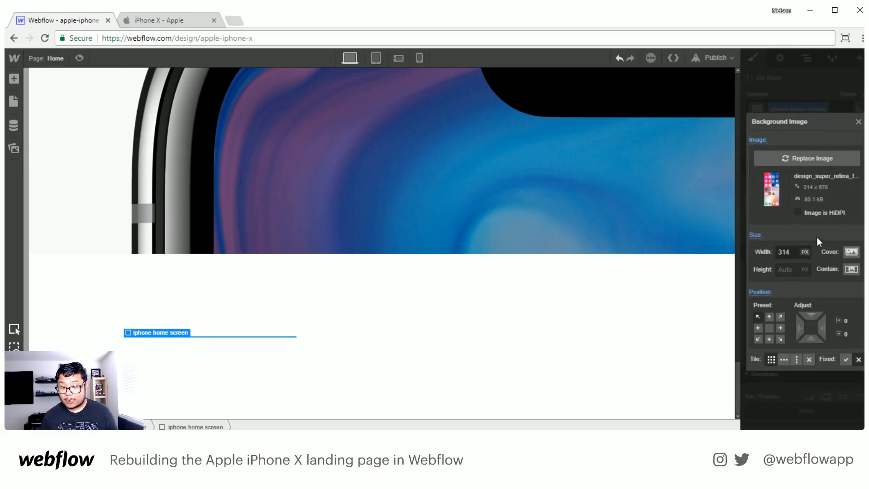
{"action": "left_click", "coordinate": [858, 122]}
{"action": "scroll", "coordinate": [808, 285], "scroll_direction": "up", "scroll_amount": 10}
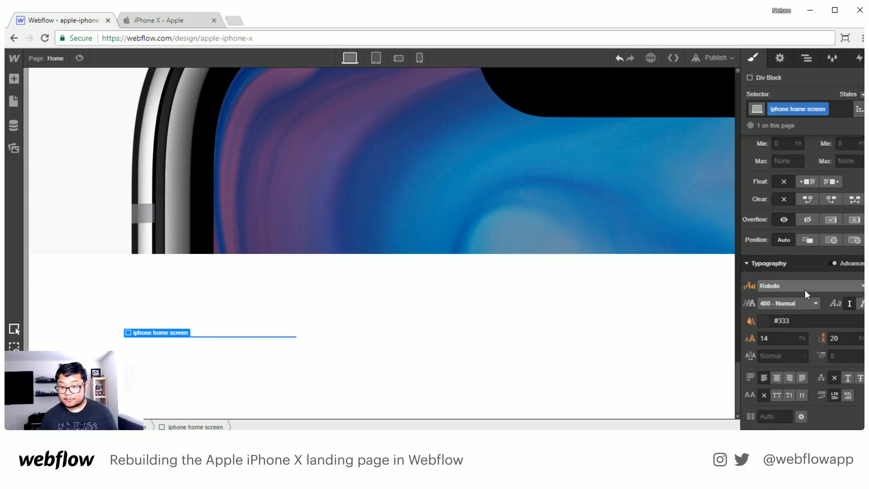
{"action": "left_click", "coordinate": [845, 291]}
{"action": "type", "text": "678"}
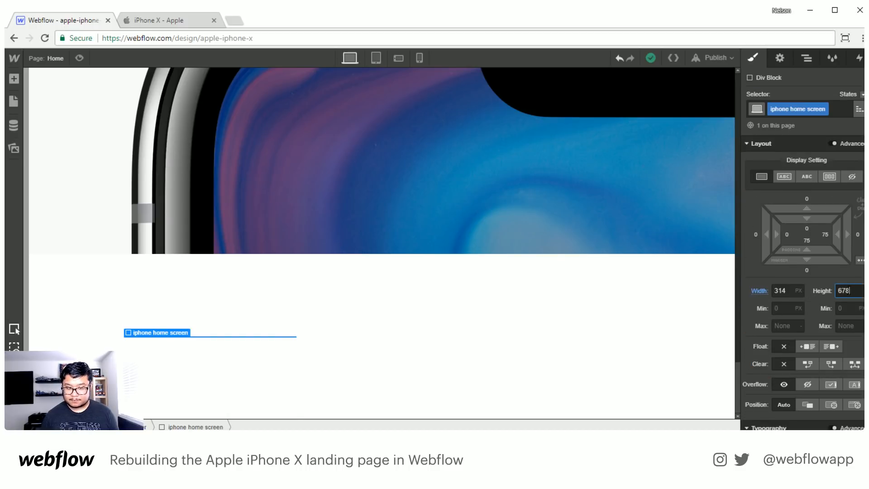
{"action": "key", "text": "Return"}
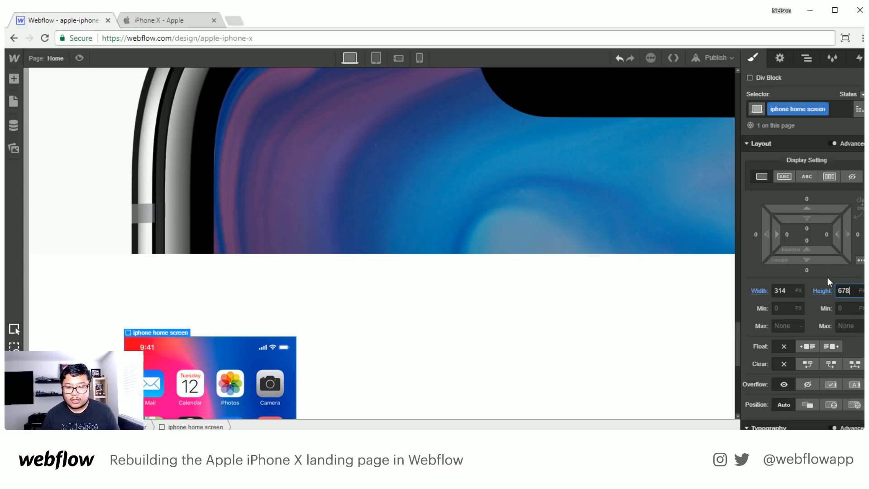
- Set the iphone home screen div's position to relative and center it with automatic side margins
{"action": "left_click", "coordinate": [808, 405]}
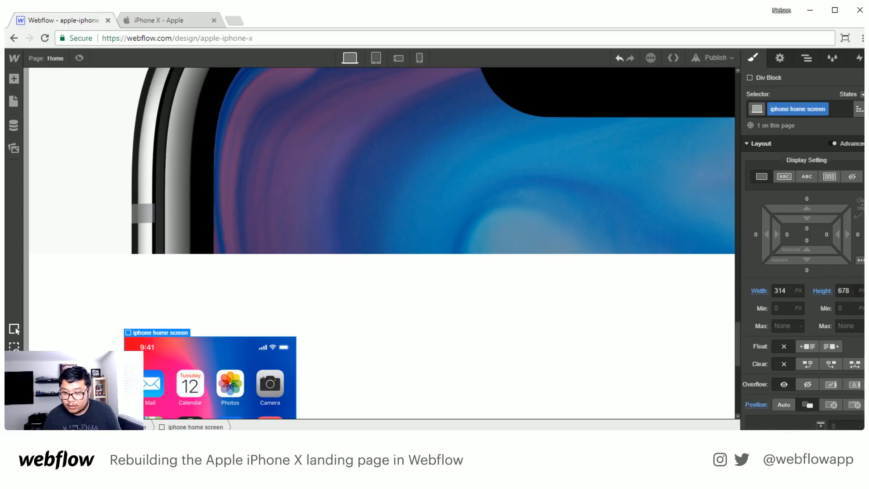
{"action": "left_click", "coordinate": [860, 260]}
{"action": "scroll", "coordinate": [500, 316], "scroll_direction": "down", "scroll_amount": 3}
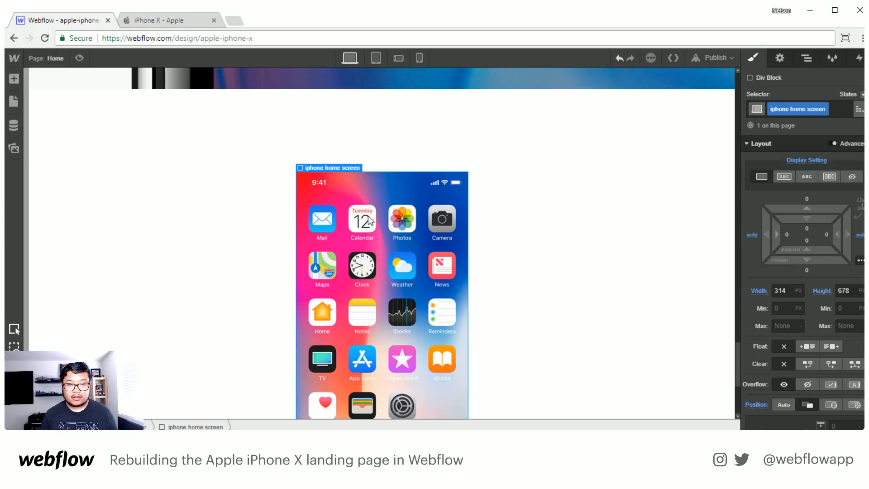
- Add a div block inside the iphone home screen div and place the hero iPhone frame PNG from the assets in it
{"action": "key", "text": "a"}
{"action": "left_click_drag", "start_coordinate": [50, 219], "coordinate": [399, 193]}
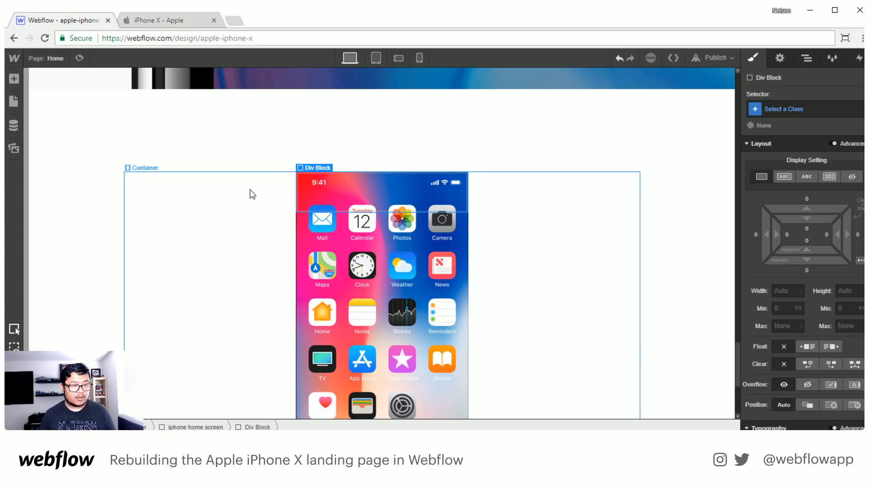
{"action": "key", "text": "a"}
{"action": "left_click", "coordinate": [13, 148]}
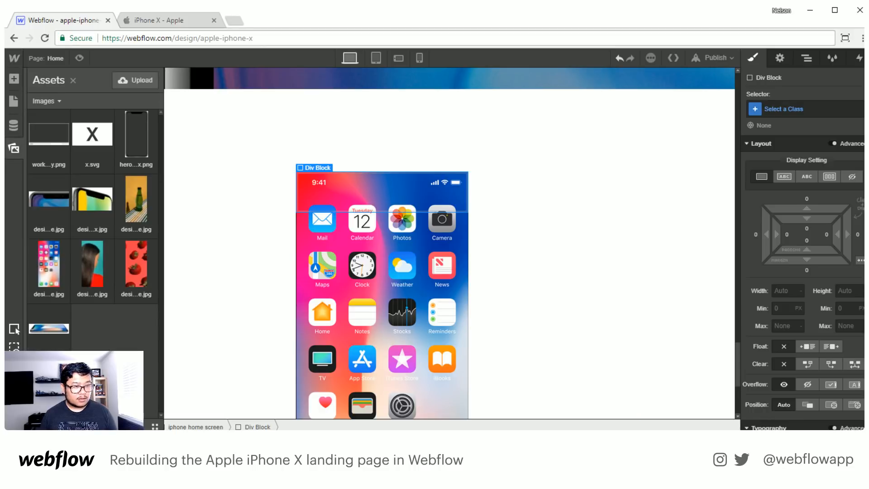
{"action": "left_click_drag", "start_coordinate": [136, 145], "coordinate": [400, 222]}
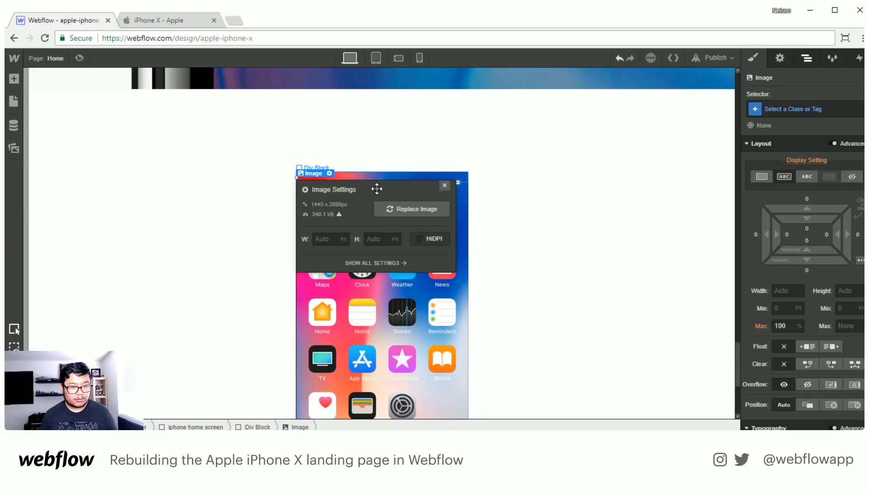
{"action": "left_click", "coordinate": [445, 184]}
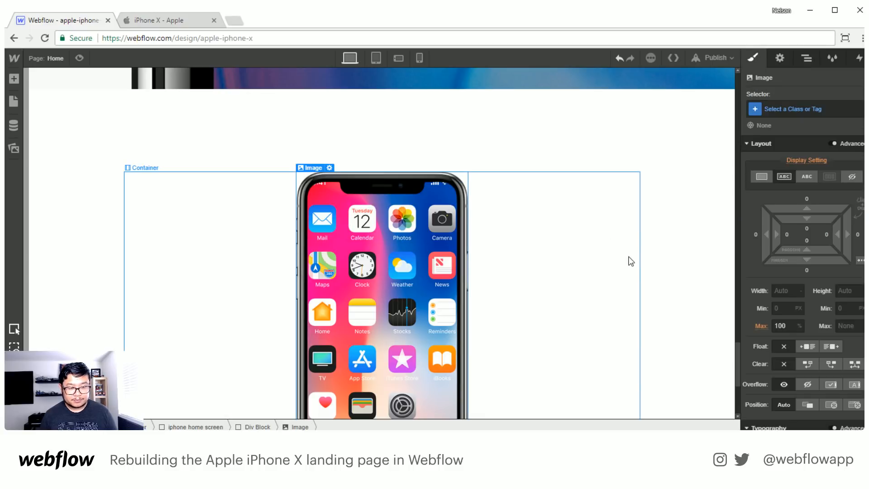
- Compare the iPhone frame image with the home screen background and set the frame image's position to absolute
{"action": "scroll", "coordinate": [521, 279], "scroll_direction": "down", "scroll_amount": 4}
{"action": "scroll", "coordinate": [520, 280], "scroll_direction": "up", "scroll_amount": 3}
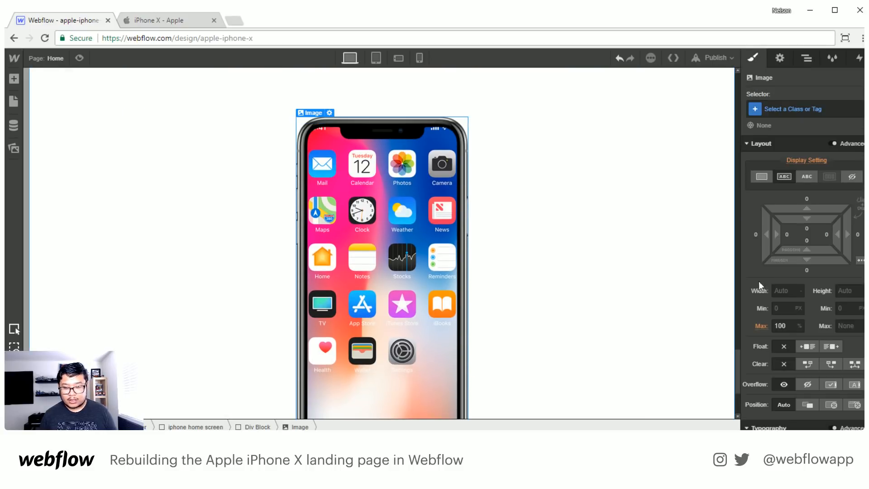
{"action": "scroll", "coordinate": [428, 272], "scroll_direction": "down", "scroll_amount": 3}
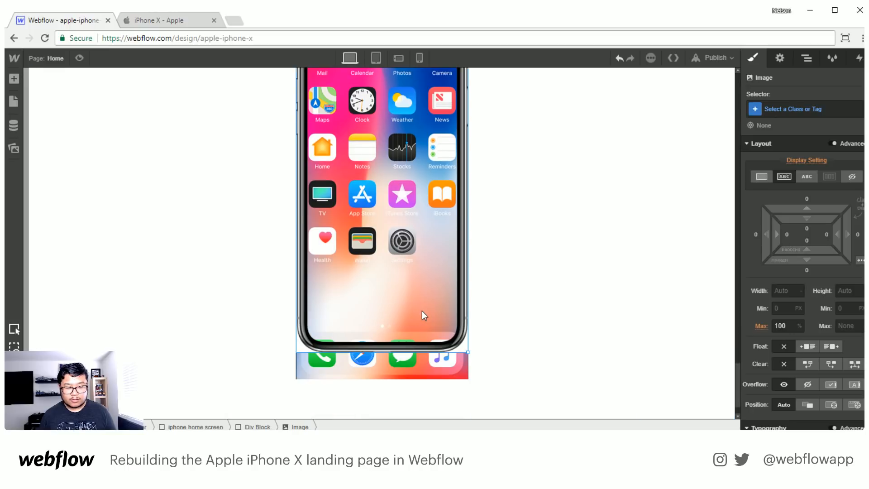
{"action": "left_click", "coordinate": [412, 370]}
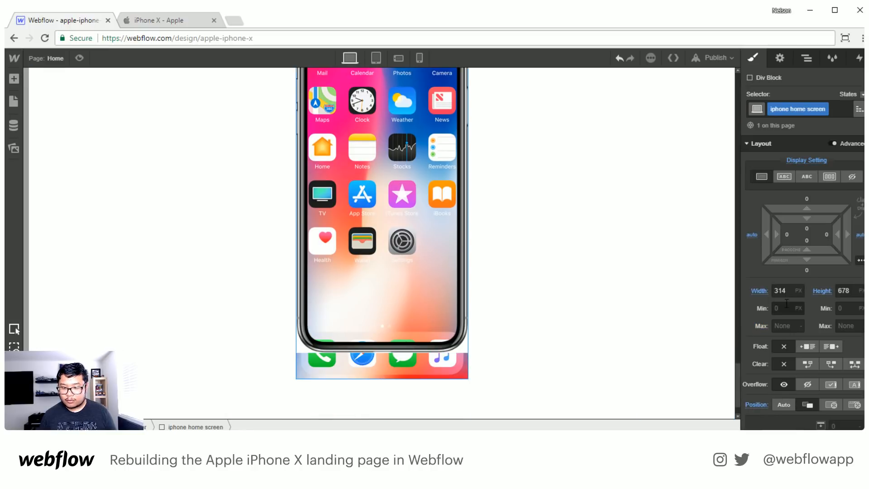
{"action": "left_click", "coordinate": [464, 256]}
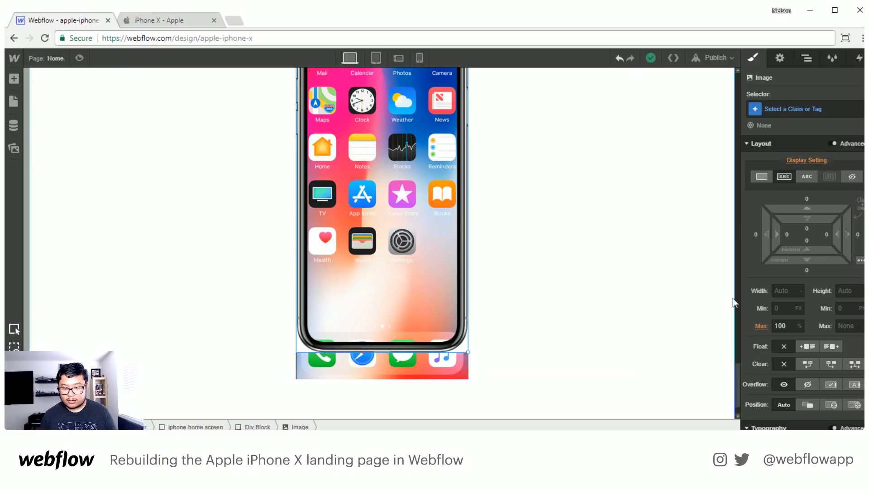
{"action": "left_click", "coordinate": [775, 292]}
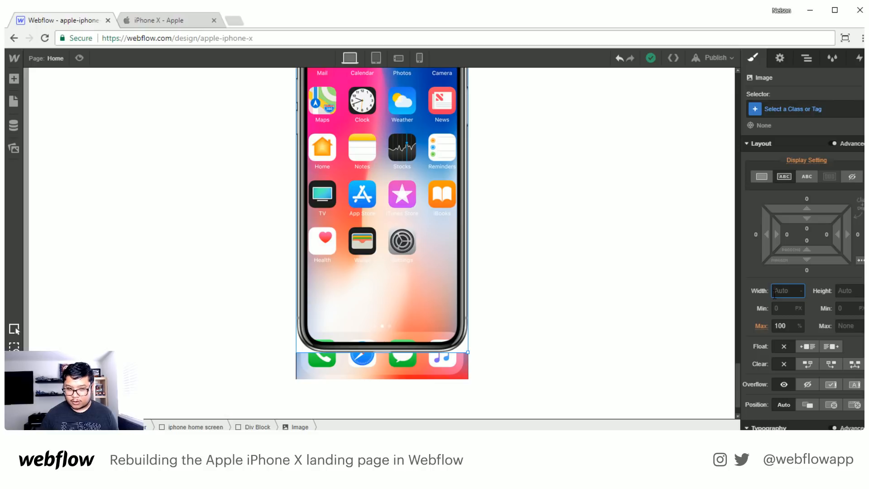
{"action": "left_click", "coordinate": [831, 404]}
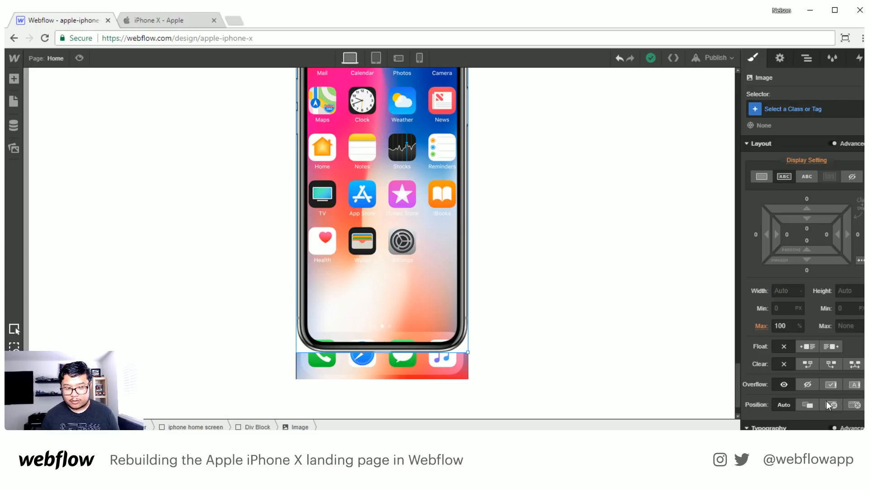
- Set the iPhone frame image's width to 324 px and its height to 678 px
{"action": "left_click", "coordinate": [784, 291]}
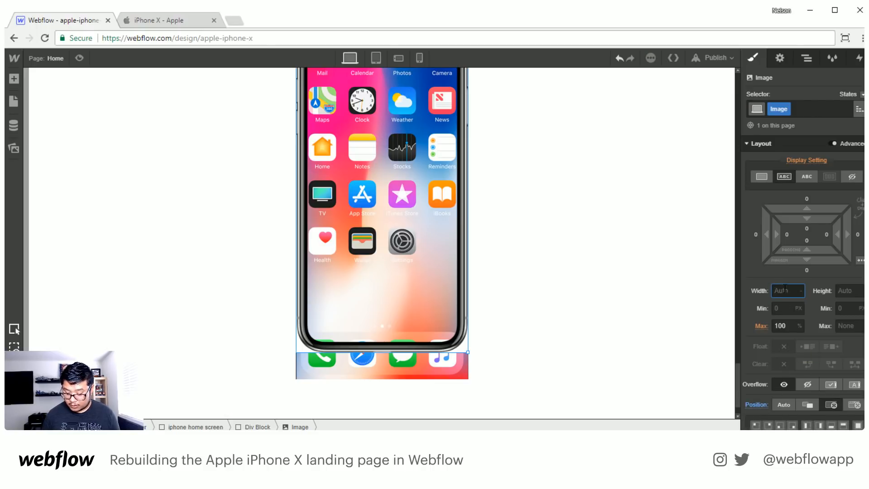
{"action": "type", "text": "324"}
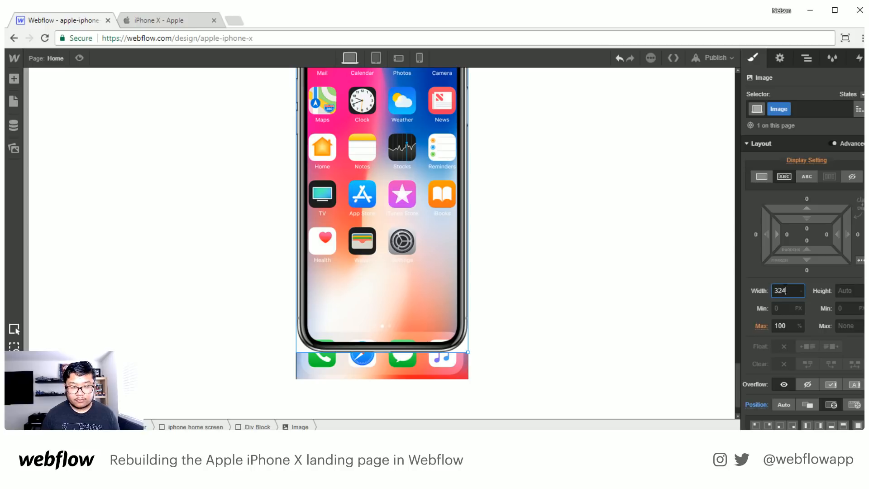
{"action": "key", "text": "Tab"}
{"action": "type", "text": "678"}
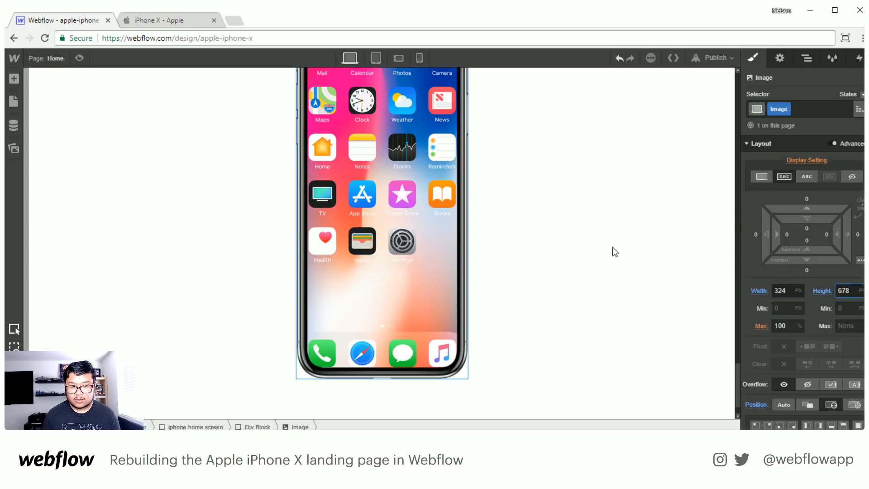
- Increase the iPhone frame image's height to 698 px and its width to 354 px
{"action": "scroll", "coordinate": [484, 273], "scroll_direction": "up", "scroll_amount": 1}
{"action": "key", "text": "shift+Up"}
{"action": "key", "text": "shift+Up"}
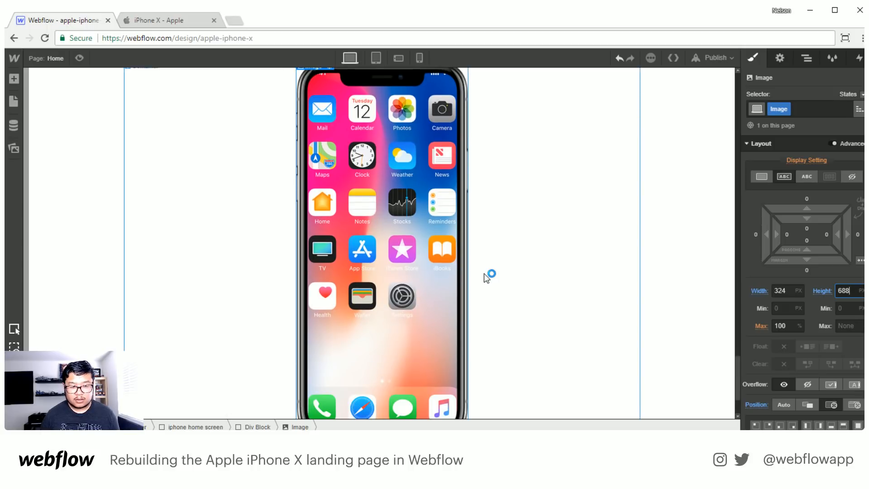
{"action": "scroll", "coordinate": [497, 284], "scroll_direction": "down", "scroll_amount": 2}
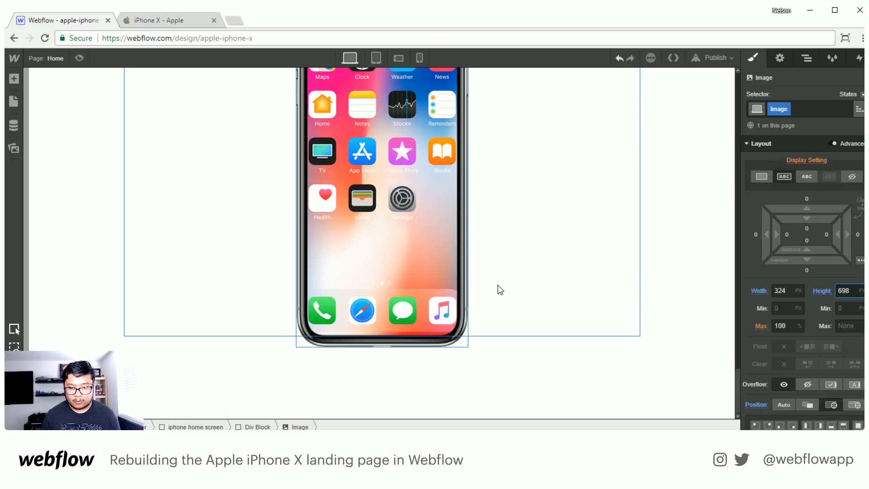
{"action": "left_click", "coordinate": [785, 290]}
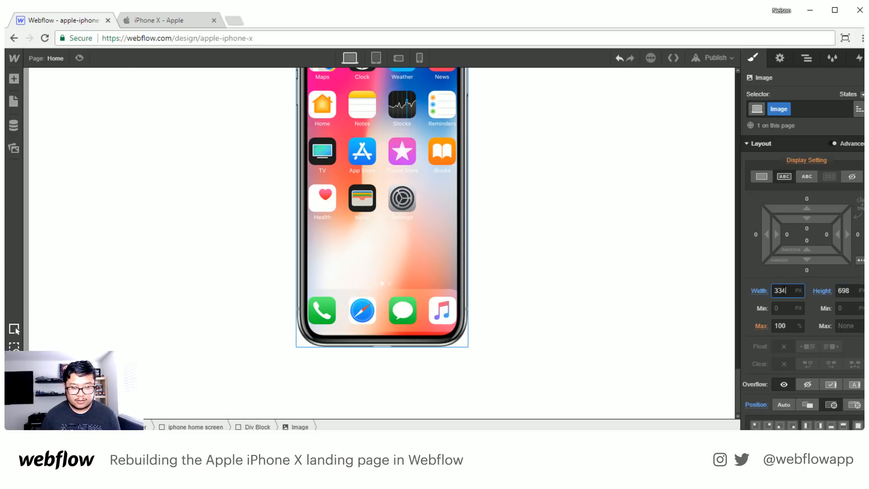
{"action": "scroll", "coordinate": [472, 213], "scroll_direction": "up", "scroll_amount": 2}
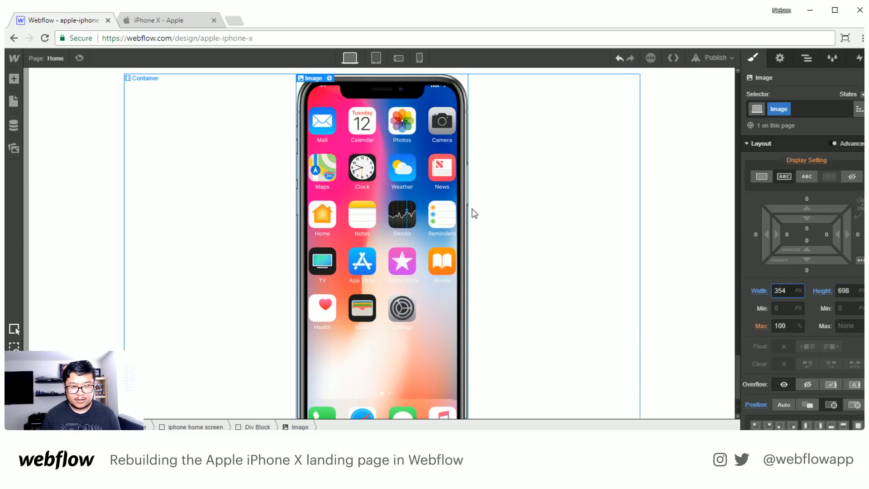
{"action": "left_click", "coordinate": [413, 114]}
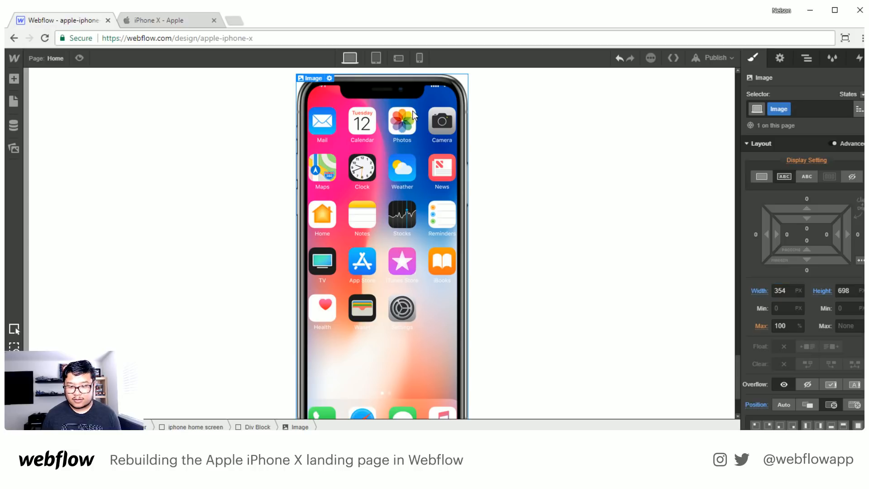
- Set the iPhone frame image's maximum width to none and reduce its width to 334 px
{"action": "left_click", "coordinate": [788, 325]}
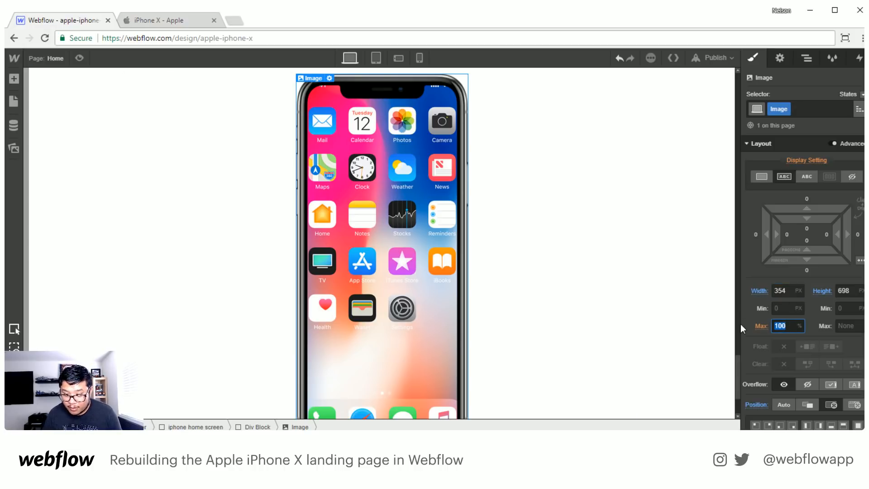
{"action": "type", "text": "none"}
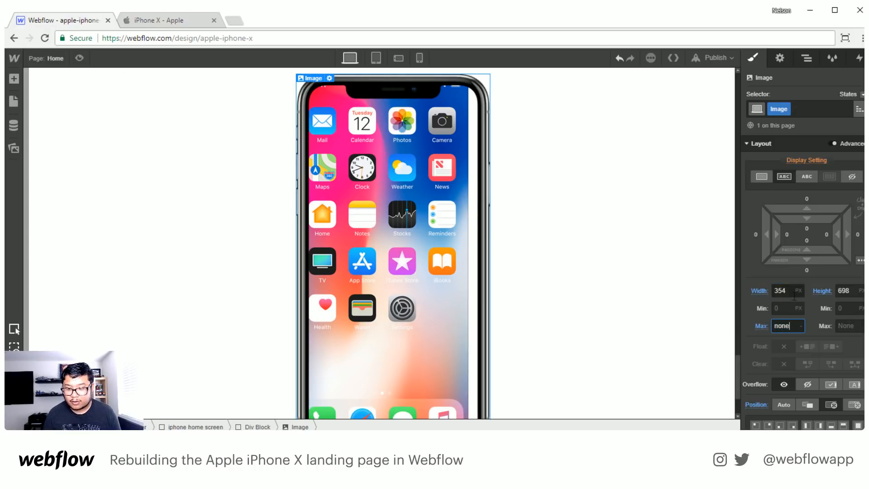
{"action": "left_click", "coordinate": [788, 293]}
{"action": "key", "text": "shift+Down"}
{"action": "key", "text": "shift+Down"}
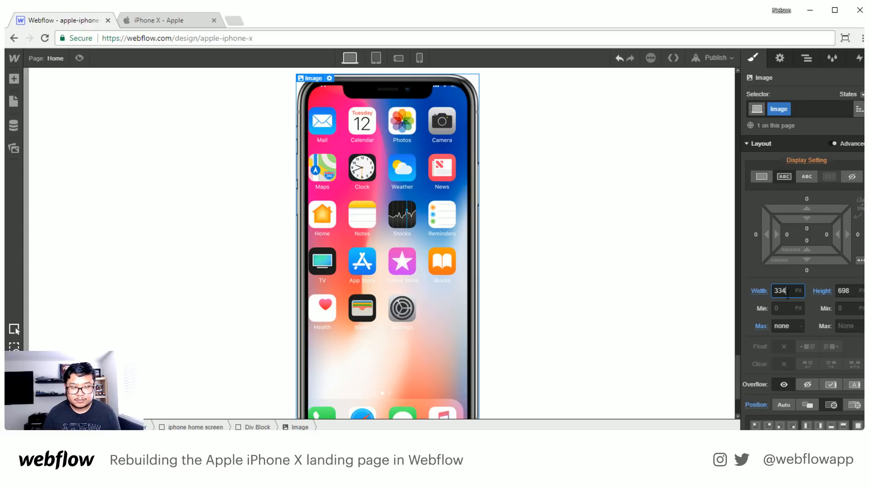
- Check the frame's fit around the bottom of the home screen and increase the frame image's width to 344 px
{"action": "key", "text": "ctrl+l"}
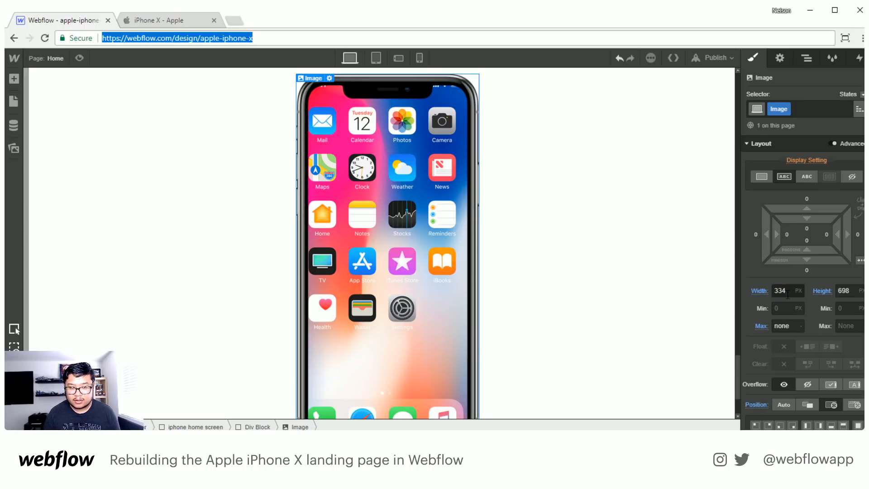
{"action": "key", "text": "shift+Tab"}
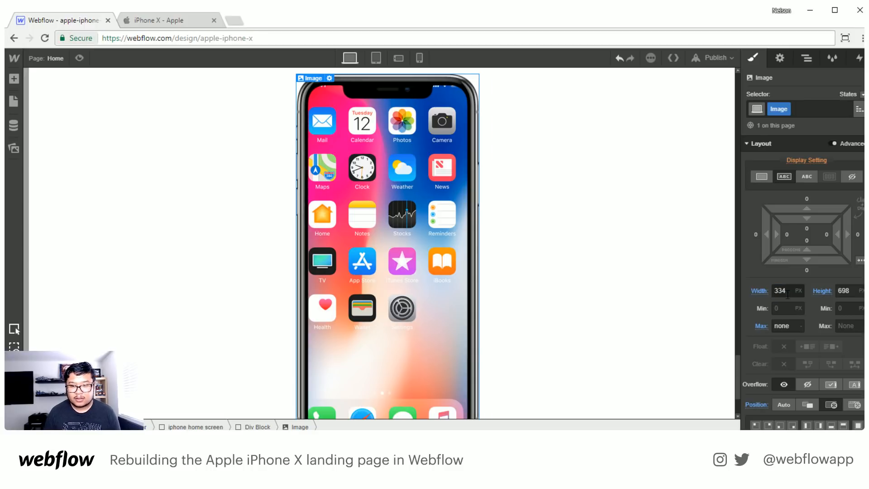
{"action": "left_click", "coordinate": [848, 288]}
{"action": "scroll", "coordinate": [398, 331], "scroll_direction": "down", "scroll_amount": 3}
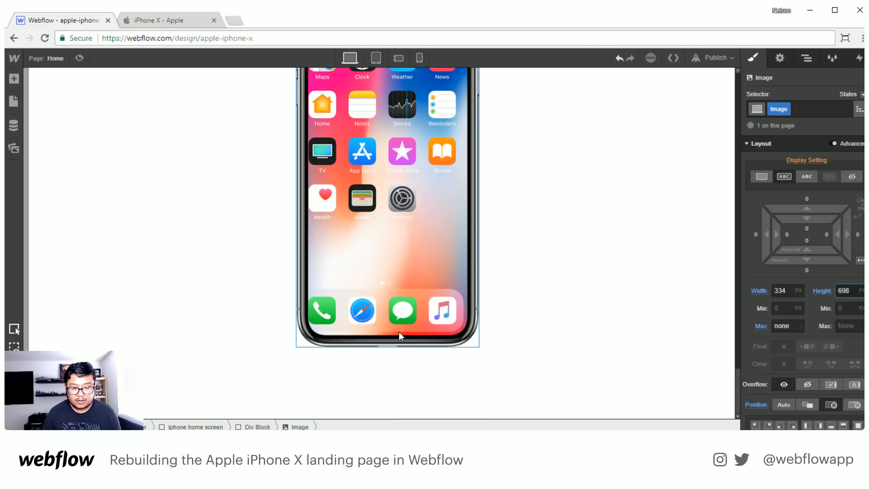
{"action": "left_click", "coordinate": [780, 290]}
{"action": "key", "text": "shift+Up"}
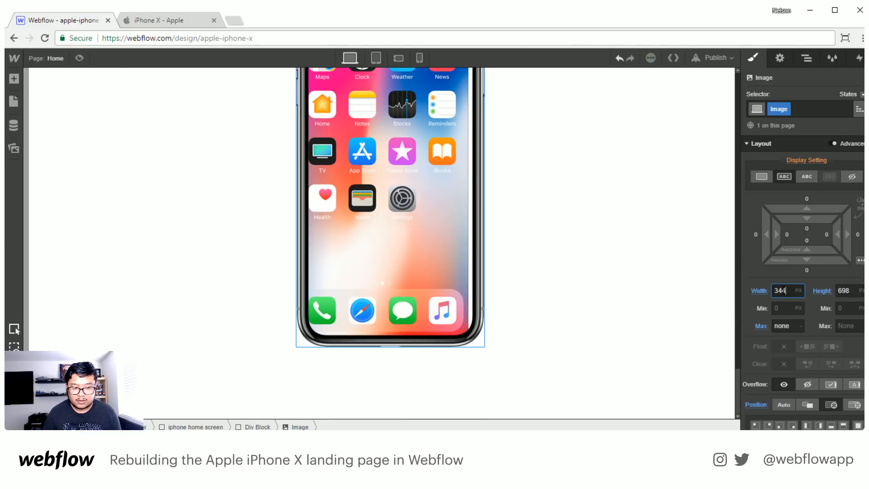
- Shift the absolutely positioned iPhone frame image sideways with a left offset of -9 px
{"action": "scroll", "coordinate": [830, 362], "scroll_direction": "down", "scroll_amount": 3}
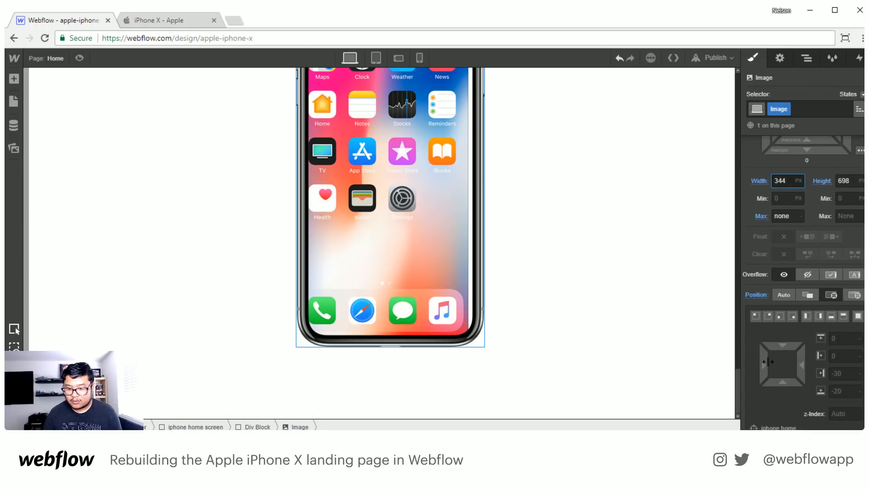
{"action": "left_click_drag", "start_coordinate": [755, 358], "coordinate": [750, 358]}
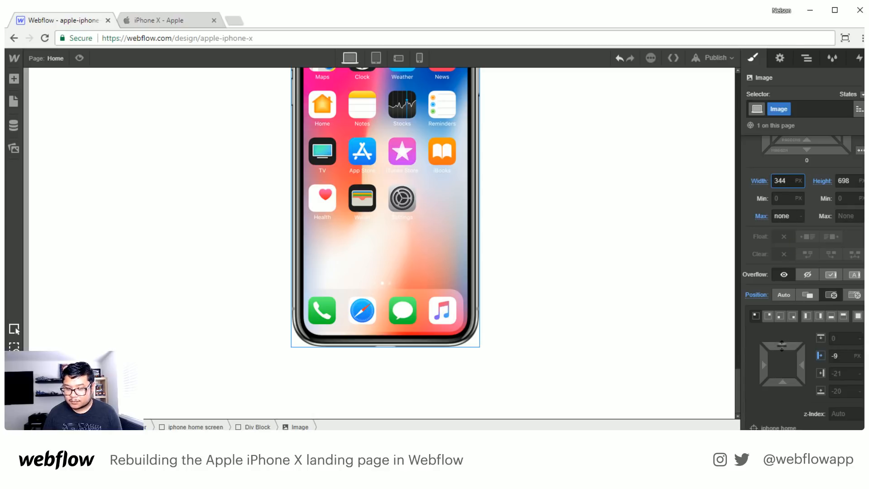
{"action": "scroll", "coordinate": [619, 384], "scroll_direction": "up", "scroll_amount": 3}
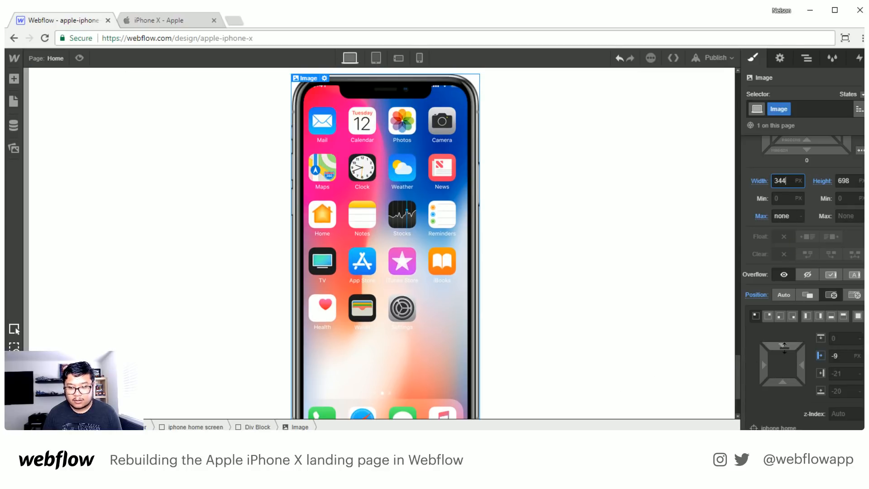
- Shift the absolutely positioned iPhone frame image to a top offset of -17 px and a left offset of -21 px
{"action": "scroll", "coordinate": [630, 382], "scroll_direction": "down", "scroll_amount": 3}
{"action": "scroll", "coordinate": [608, 382], "scroll_direction": "up", "scroll_amount": 3}
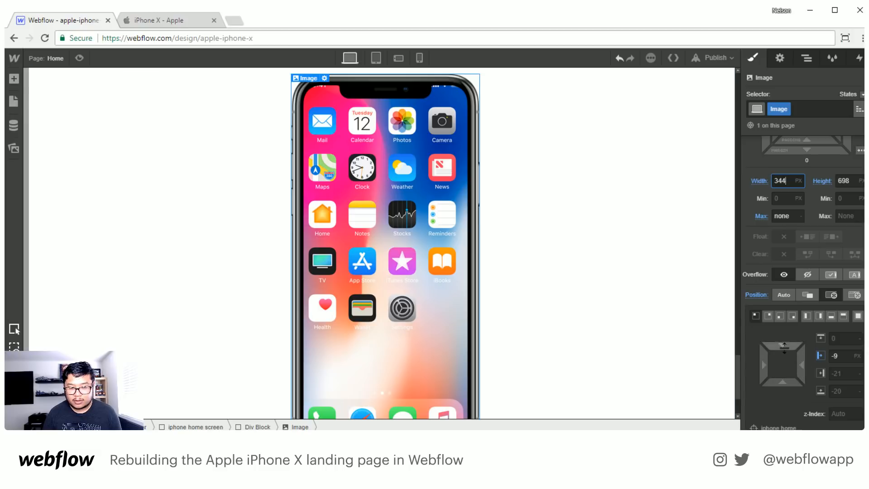
{"action": "left_click_drag", "start_coordinate": [783, 346], "coordinate": [781, 317]}
{"action": "mouse_move", "coordinate": [755, 363]}
{"action": "left_mouse_down"}
{"action": "mouse_move", "coordinate": [734, 362]}
{"action": "mouse_move", "coordinate": [743, 362]}
{"action": "left_mouse_up"}
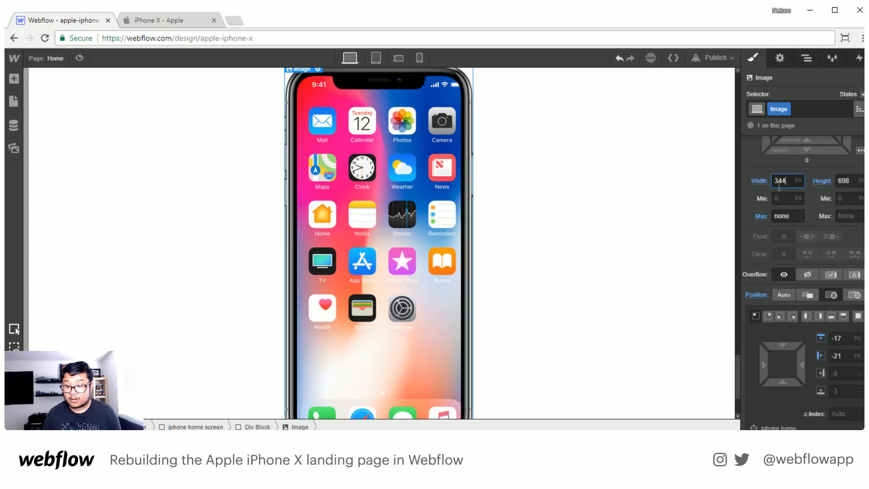
- Widen the iPhone frame image to 355 px and adjust its left offset to -19 px
{"action": "key", "text": "Up"}
{"action": "key", "text": "Up"}
{"action": "key", "text": "Up"}
{"action": "key", "text": "Up"}
{"action": "key", "text": "Up"}
{"action": "key", "text": "Up"}
{"action": "key", "text": "Up"}
{"action": "key", "text": "Up"}
{"action": "key", "text": "Up"}
{"action": "key", "text": "Up"}
{"action": "key", "text": "Up"}
{"action": "key", "text": "Up"}
{"action": "key", "text": "Up"}
{"action": "key", "text": "Up"}
{"action": "key", "text": "Up"}
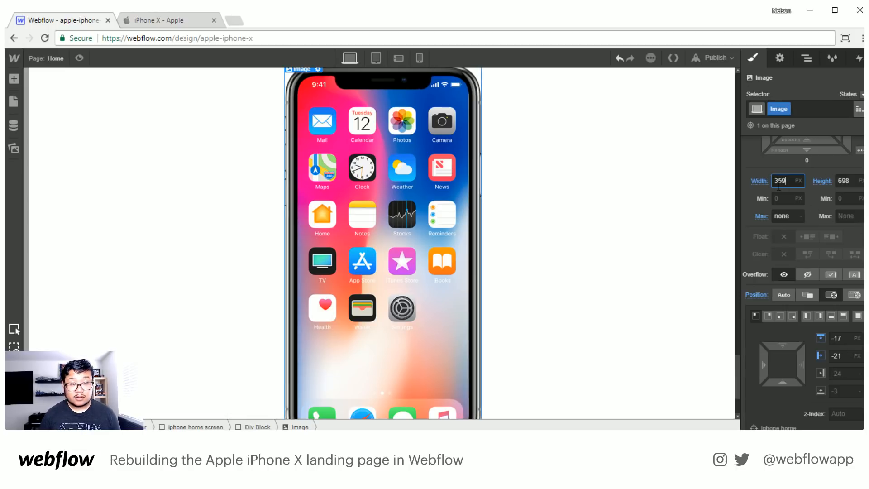
{"action": "key", "text": "Down"}
{"action": "key", "text": "Down"}
{"action": "key", "text": "Down"}
{"action": "key", "text": "Down"}
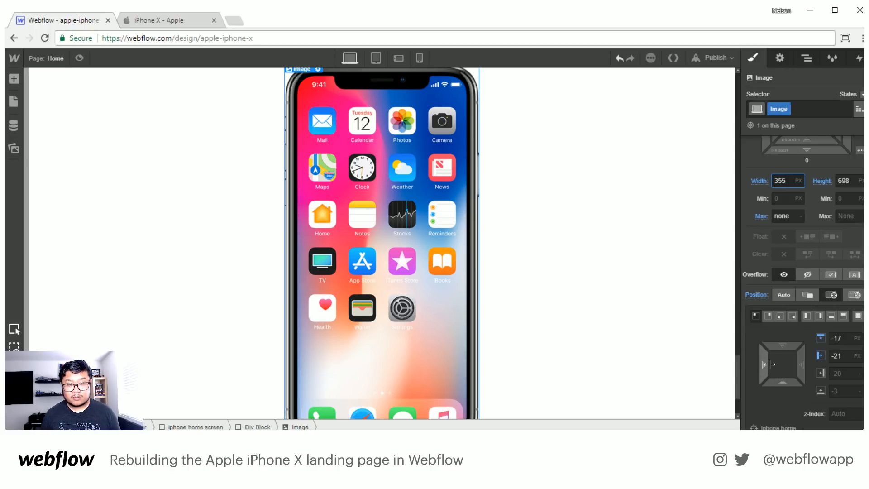
{"action": "left_click_drag", "start_coordinate": [766, 364], "coordinate": [770, 364]}
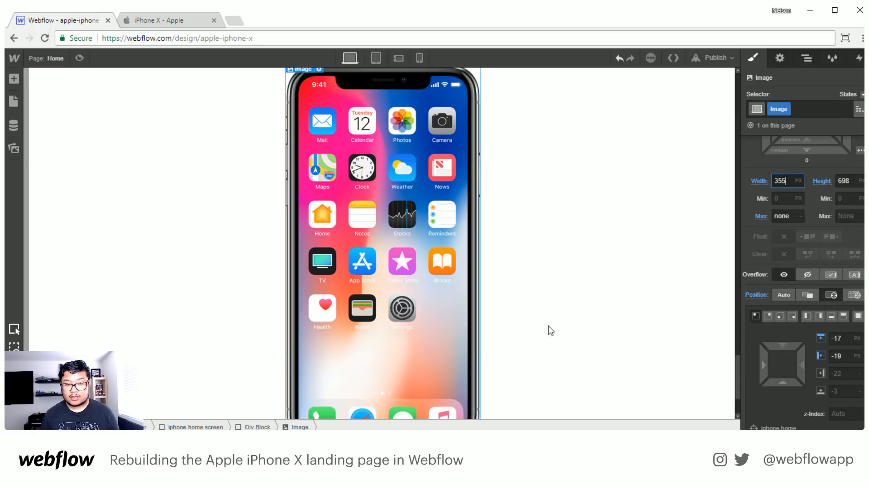
- Increase the iPhone frame image's height to 718 px so it fits around the bottom of the home screen
{"action": "scroll", "coordinate": [514, 328], "scroll_direction": "down", "scroll_amount": 3}
{"action": "left_click", "coordinate": [854, 183]}
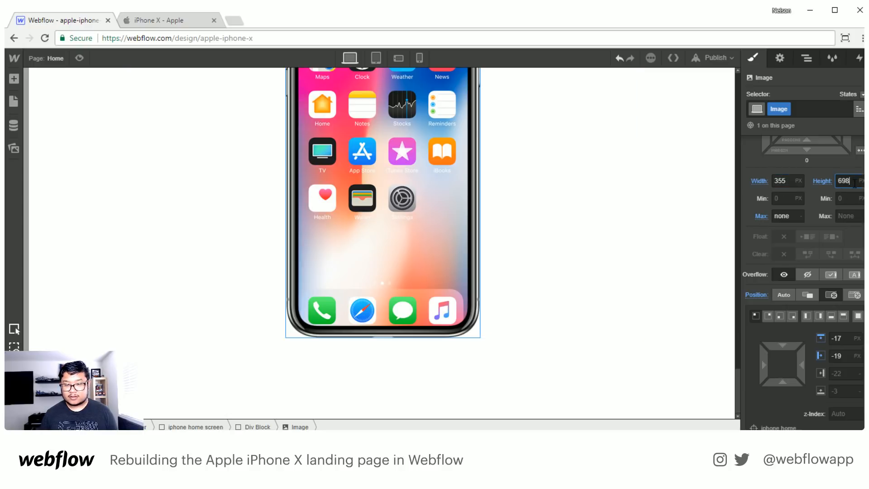
{"action": "key", "text": "shift+Up"}
{"action": "key", "text": "shift+Up"}
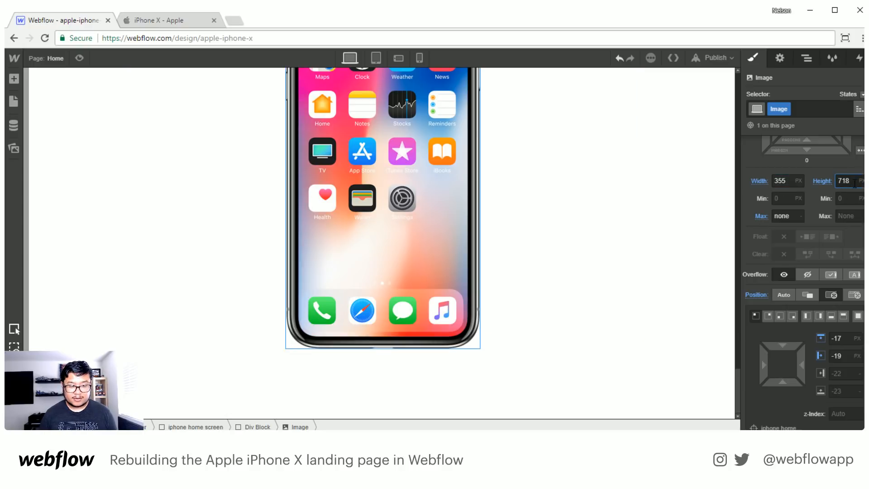
{"action": "scroll", "coordinate": [553, 220], "scroll_direction": "up", "scroll_amount": 3}
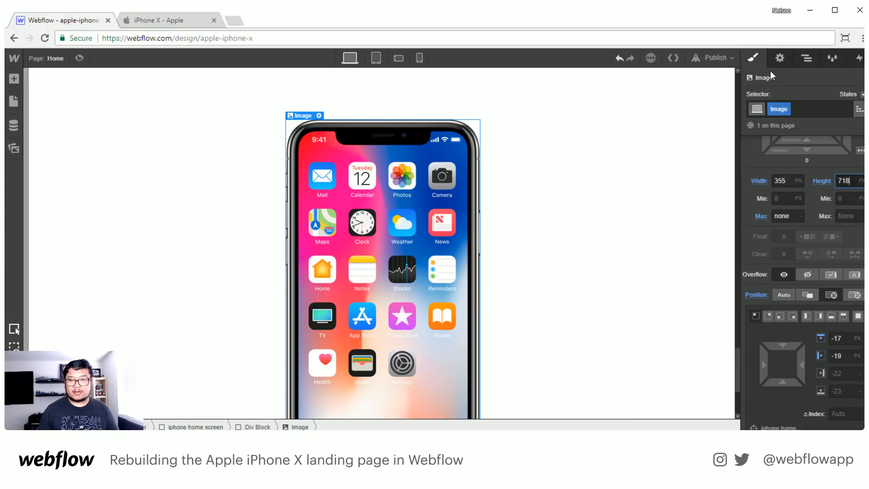
- Move the iPhone frame image out of the Div Block so it sits directly inside the iphone home screen element
{"action": "left_click", "coordinate": [807, 57]}
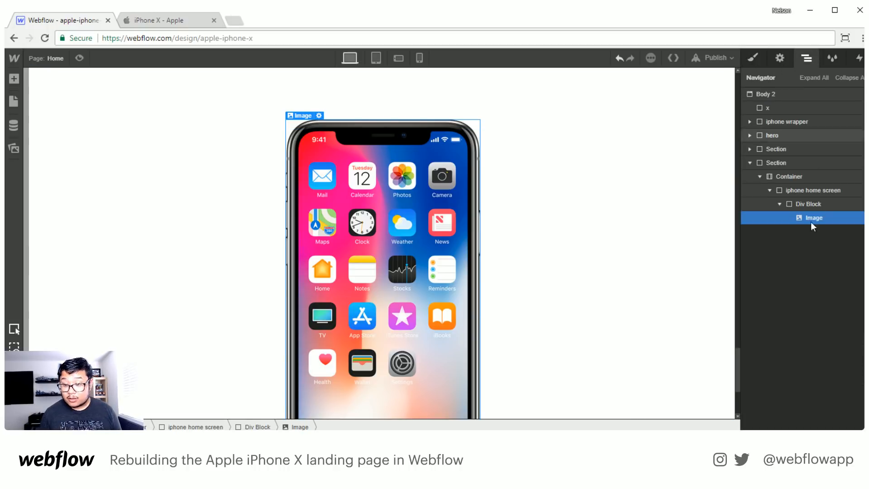
{"action": "left_click", "coordinate": [809, 204]}
{"action": "left_click", "coordinate": [779, 204]}
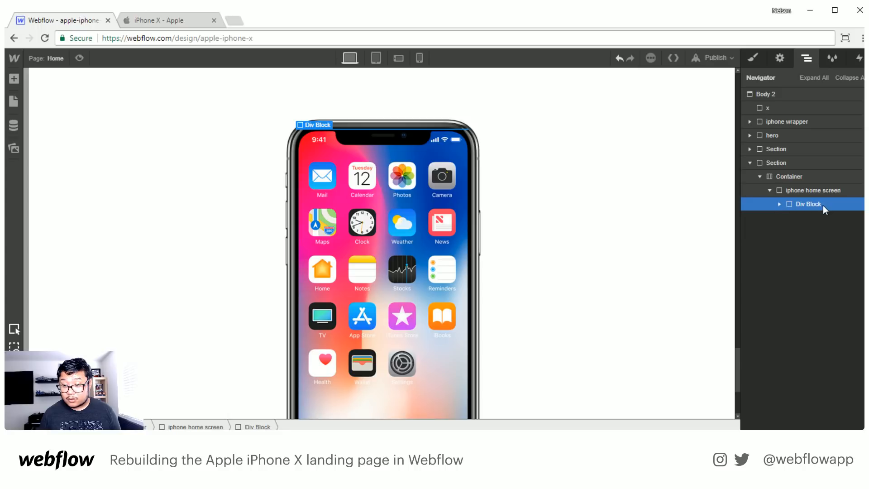
{"action": "left_click", "coordinate": [780, 204]}
{"action": "left_click", "coordinate": [779, 204]}
{"action": "left_click", "coordinate": [779, 204]}
{"action": "left_click_drag", "start_coordinate": [813, 218], "coordinate": [777, 220]}
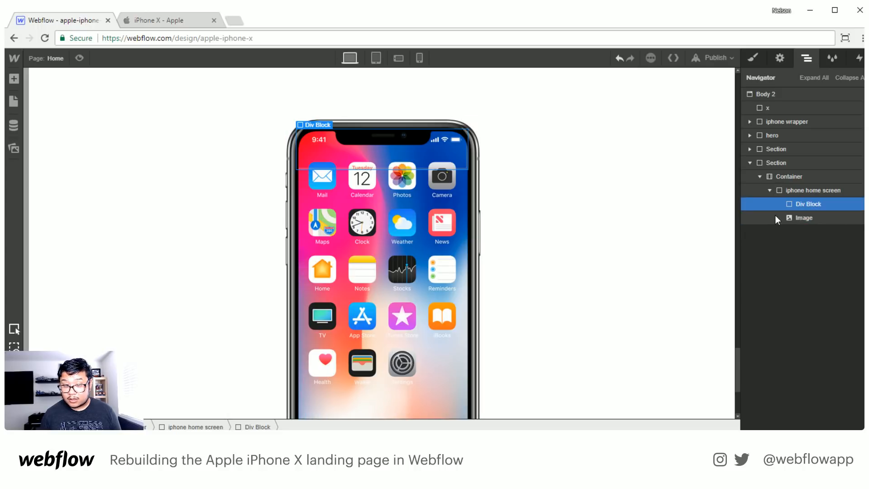
- Give the empty div block inside the home screen element the class name "iphone home screen hardware"
{"action": "left_click", "coordinate": [752, 57]}
{"action": "left_click", "coordinate": [795, 107]}
{"action": "type", "text": "iph"}
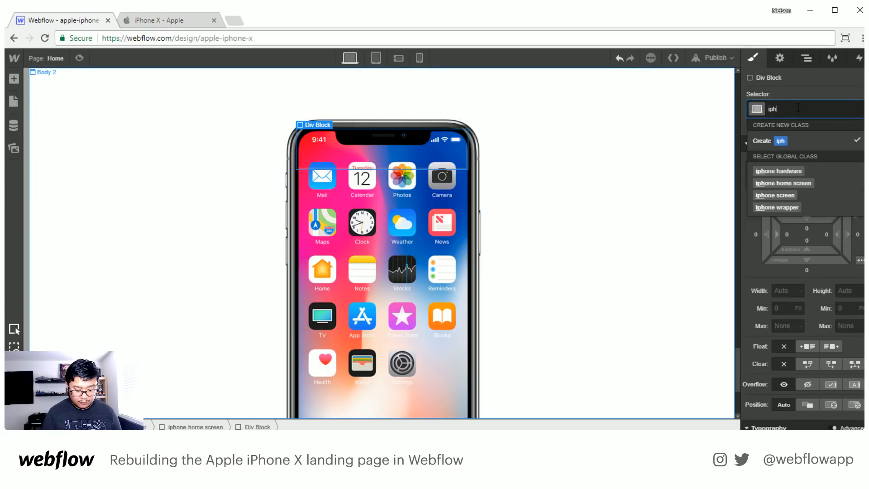
{"action": "type", "text": "one home scree"}
{"action": "key", "text": "BackSpace"}
{"action": "key", "text": "BackSpace"}
{"action": "key", "text": "BackSpace"}
{"action": "key", "text": "BackSpace"}
{"action": "key", "text": "BackSpace"}
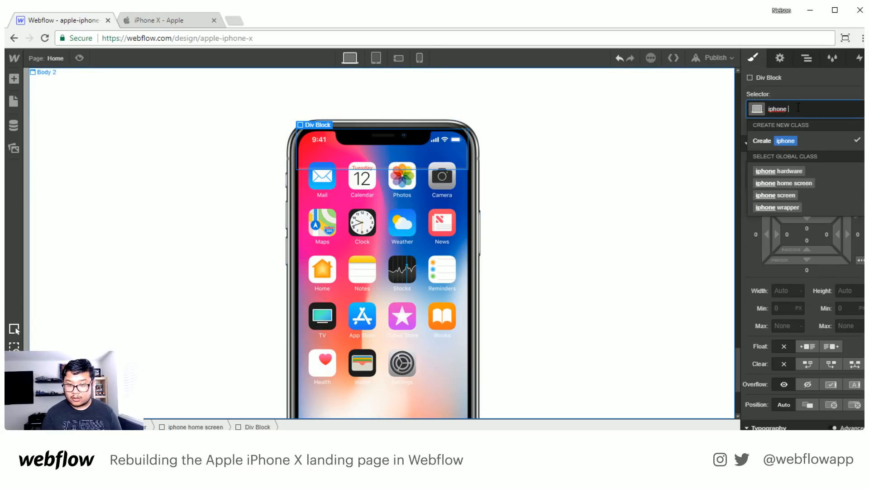
{"action": "type", "text": "home screen ahrdware"}
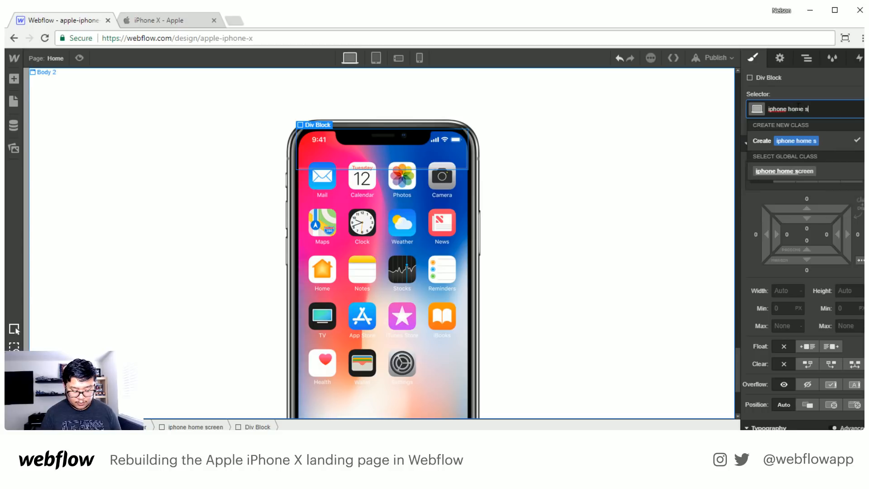
{"action": "key", "text": "Return"}
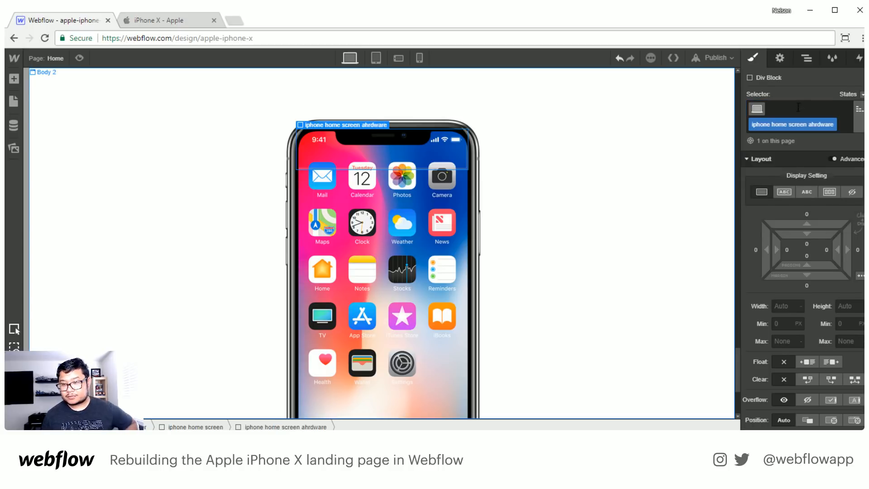
{"action": "double_click", "coordinate": [820, 124]}
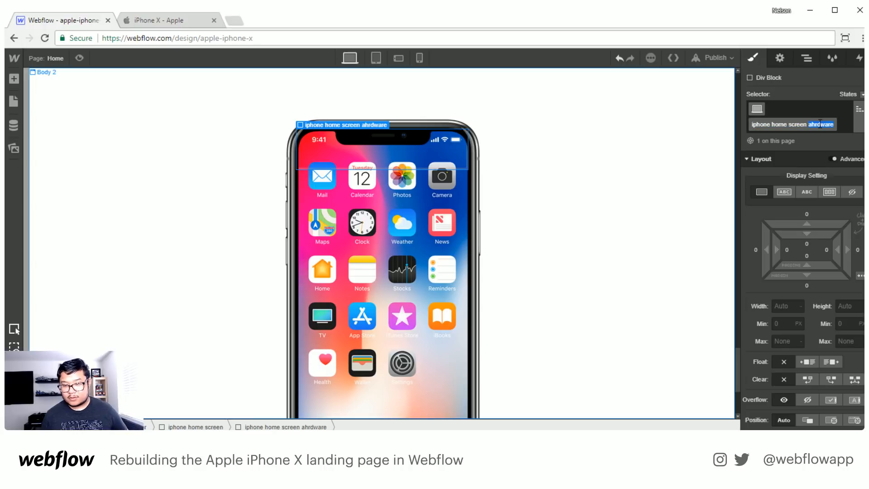
{"action": "type", "text": "hardware"}
{"action": "key", "text": "Return"}
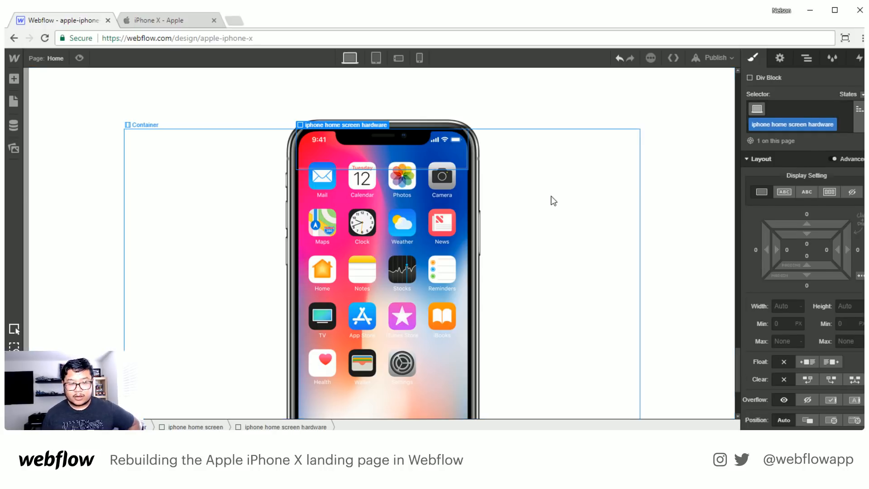
- Inspect the style settings of the empty hardware div block and of its parent, the iphone home screen element
{"action": "left_click", "coordinate": [807, 64]}
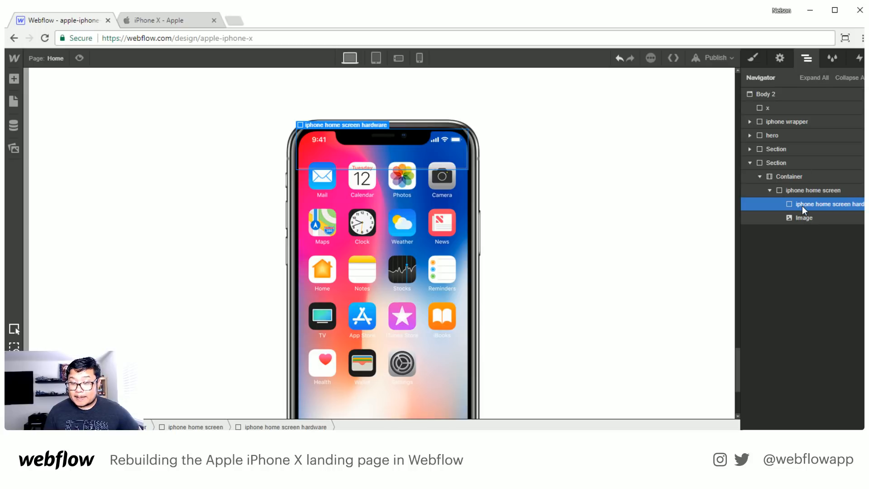
{"action": "left_click", "coordinate": [754, 58]}
{"action": "scroll", "coordinate": [813, 319], "scroll_direction": "down", "scroll_amount": 3}
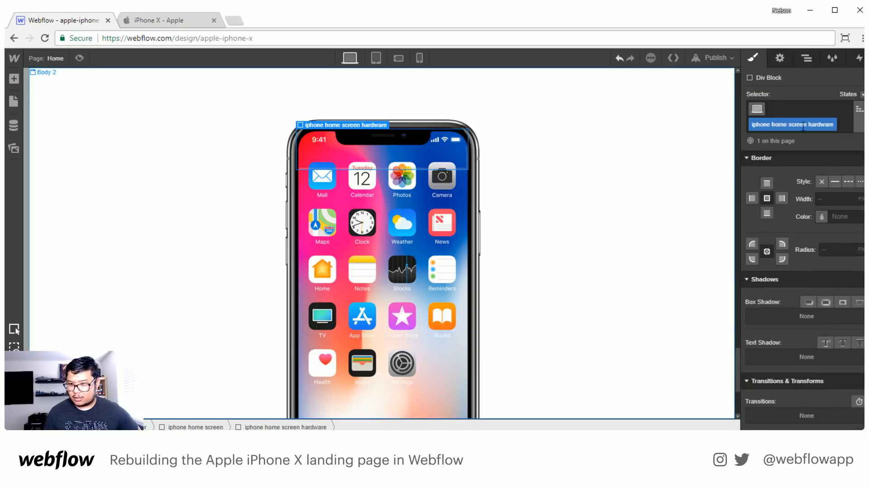
{"action": "left_click", "coordinate": [810, 61]}
{"action": "left_click", "coordinate": [821, 192]}
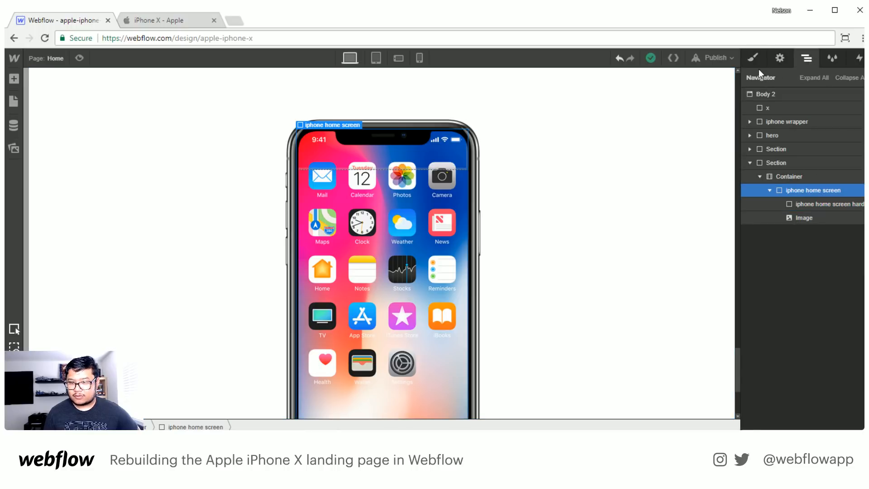
{"action": "key", "text": "s"}
{"action": "scroll", "coordinate": [794, 281], "scroll_direction": "down", "scroll_amount": 8}
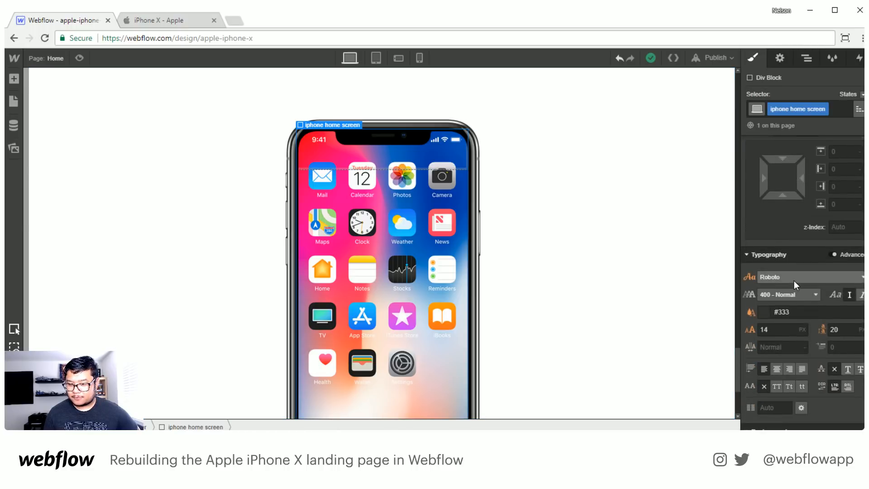
{"action": "scroll", "coordinate": [794, 281], "scroll_direction": "up", "scroll_amount": 3}
{"action": "left_click", "coordinate": [805, 61]}
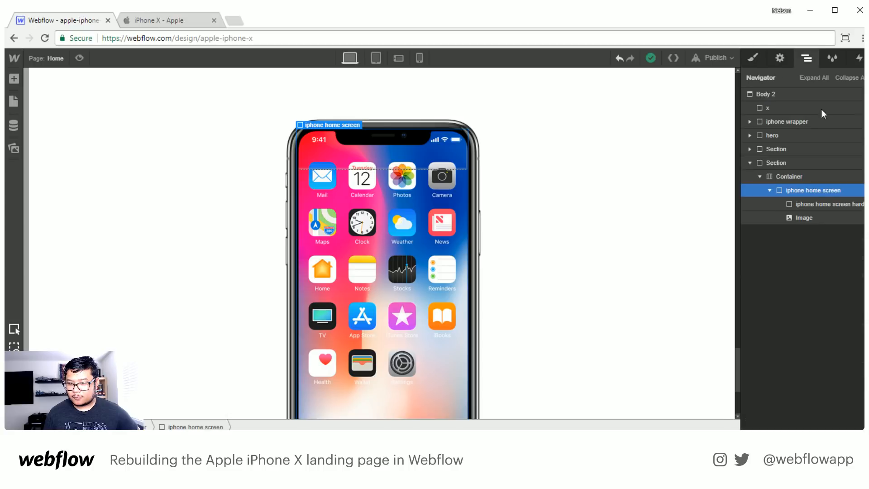
- Delete the empty hardware div block from the iphone home screen element
{"action": "left_click", "coordinate": [820, 219]}
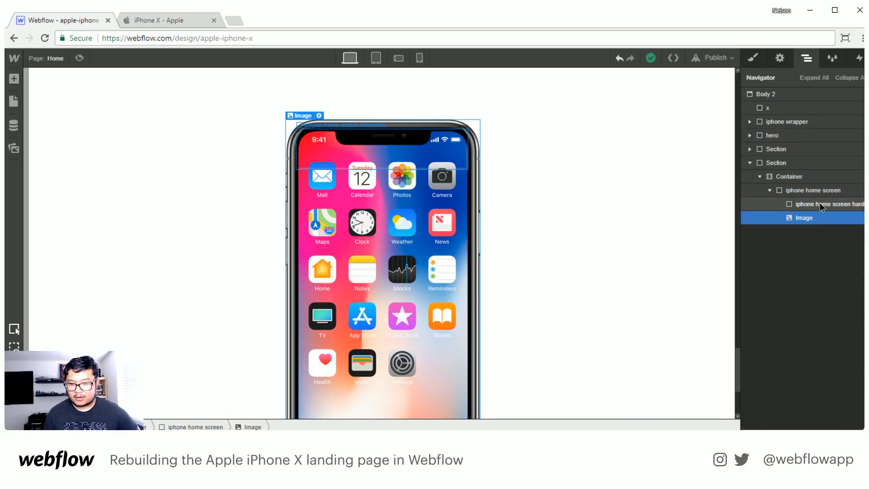
{"action": "left_click", "coordinate": [820, 203]}
{"action": "key", "text": "Delete"}
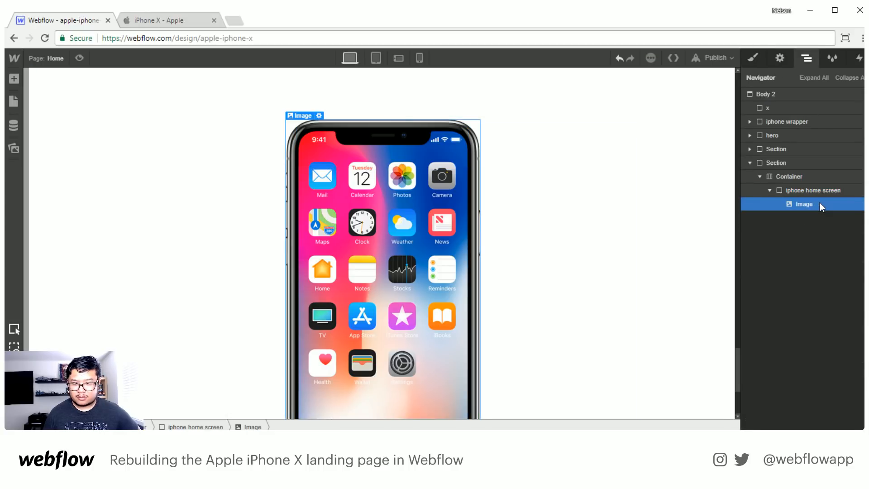
- Examine the layout, position and background settings of the frame image and its iphone home screen parent
{"action": "left_click", "coordinate": [754, 56]}
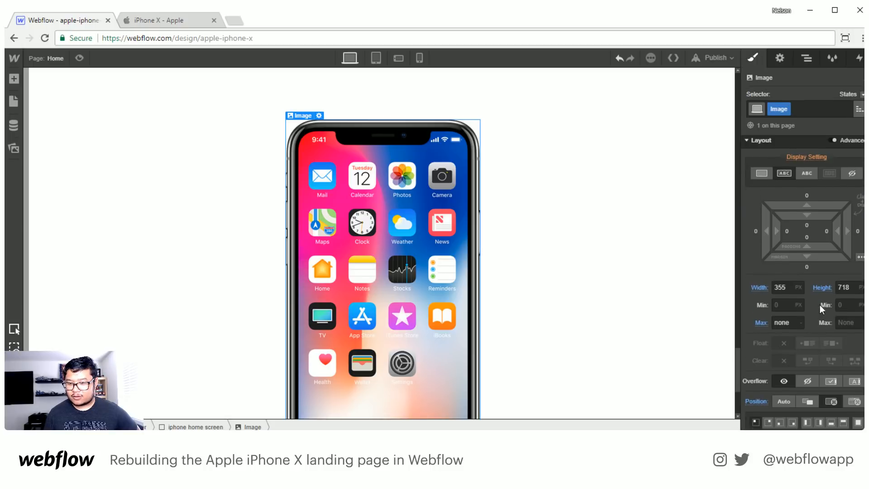
{"action": "scroll", "coordinate": [819, 305], "scroll_direction": "down", "scroll_amount": 10}
{"action": "scroll", "coordinate": [801, 203], "scroll_direction": "up", "scroll_amount": 4}
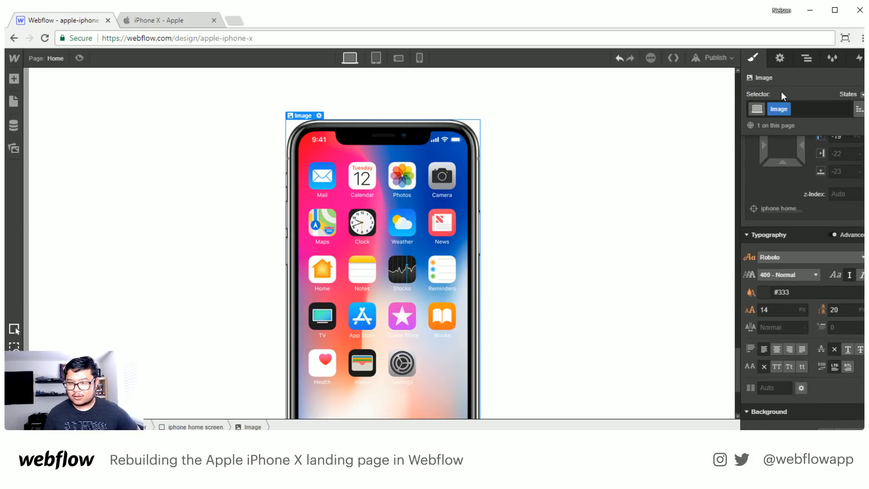
{"action": "left_click", "coordinate": [807, 57]}
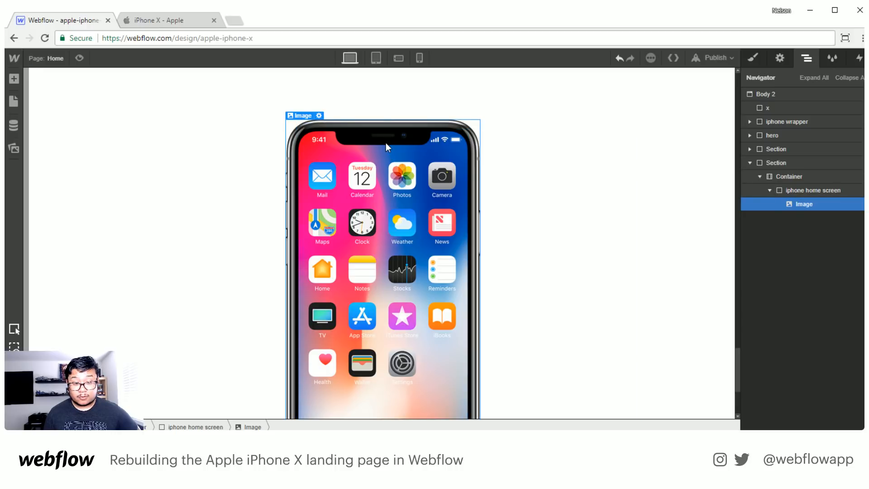
{"action": "left_click", "coordinate": [793, 190]}
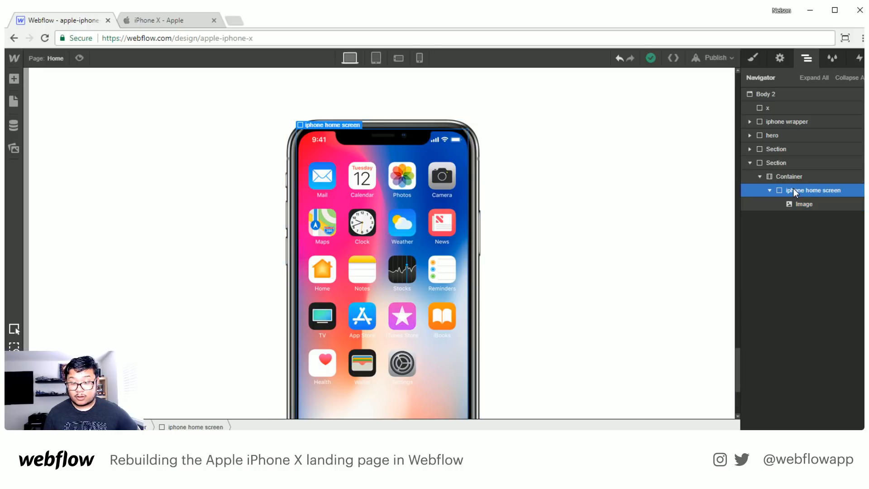
{"action": "left_click", "coordinate": [752, 57]}
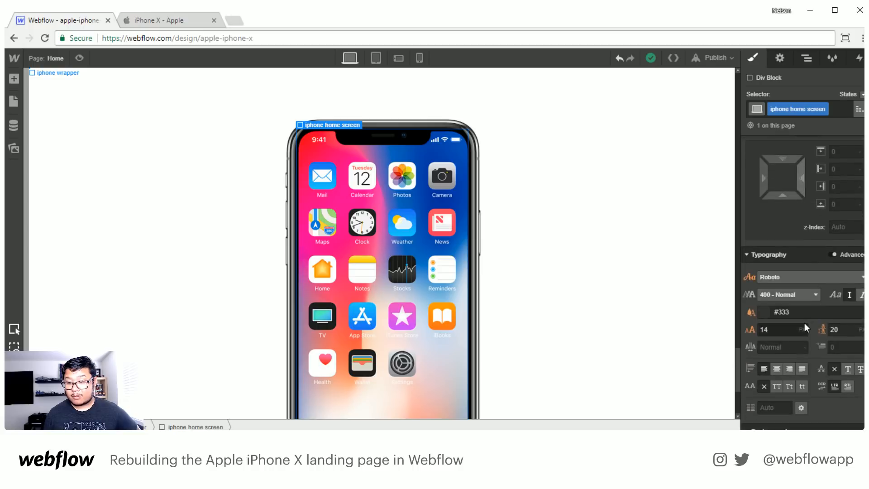
{"action": "scroll", "coordinate": [805, 322], "scroll_direction": "up", "scroll_amount": 4}
{"action": "scroll", "coordinate": [805, 323], "scroll_direction": "down", "scroll_amount": 10}
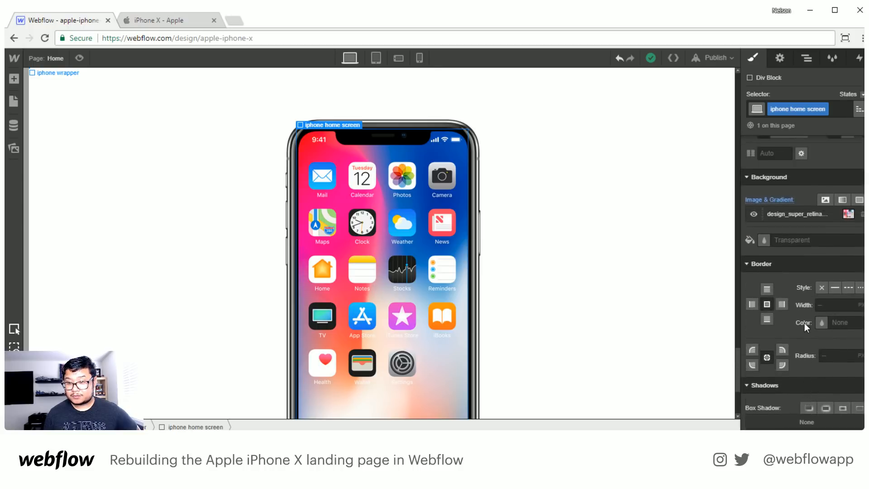
{"action": "scroll", "coordinate": [805, 323], "scroll_direction": "up", "scroll_amount": 1}
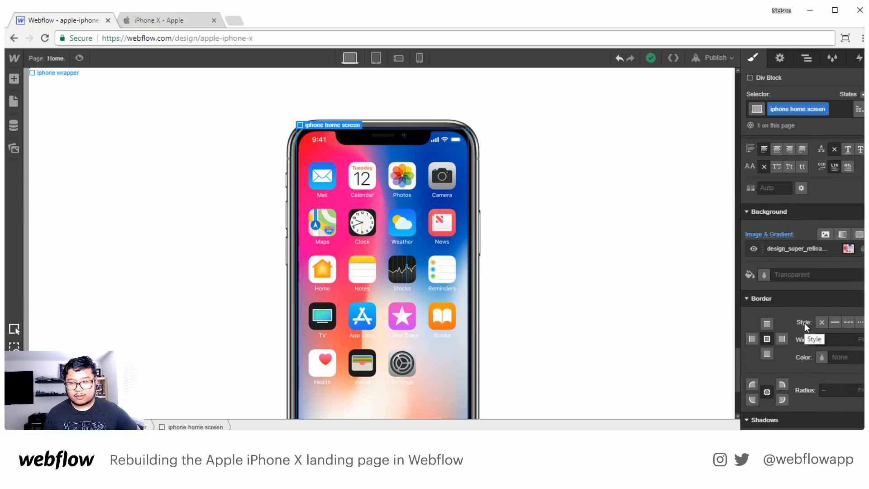
{"action": "scroll", "coordinate": [804, 320], "scroll_direction": "up", "scroll_amount": 5}
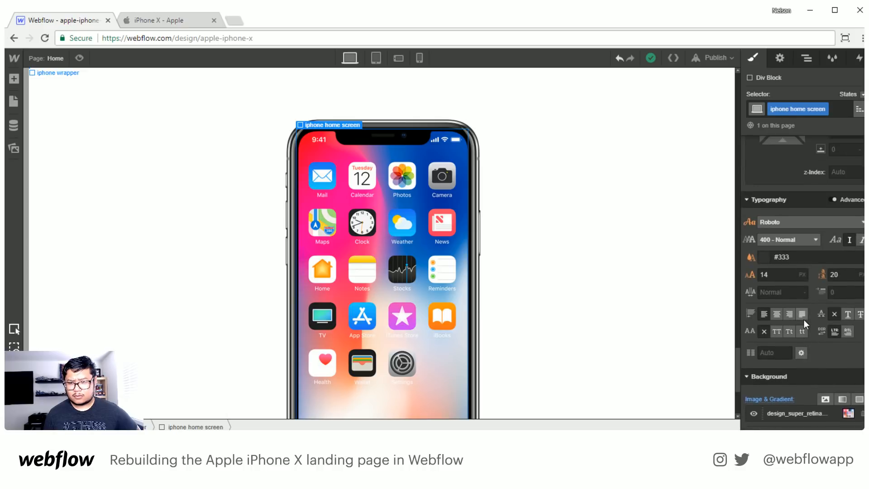
- Rename the class of the phone frame image inside the iphone home screen element to "iphone home"
{"action": "left_click", "coordinate": [807, 58]}
{"action": "left_click", "coordinate": [804, 203]}
{"action": "key", "text": "s"}
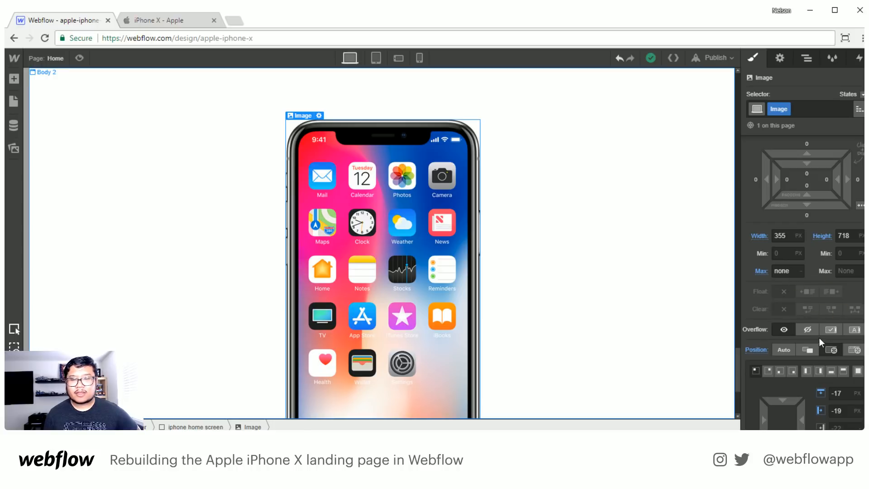
{"action": "left_click", "coordinate": [775, 109]}
{"action": "key", "text": "Escape"}
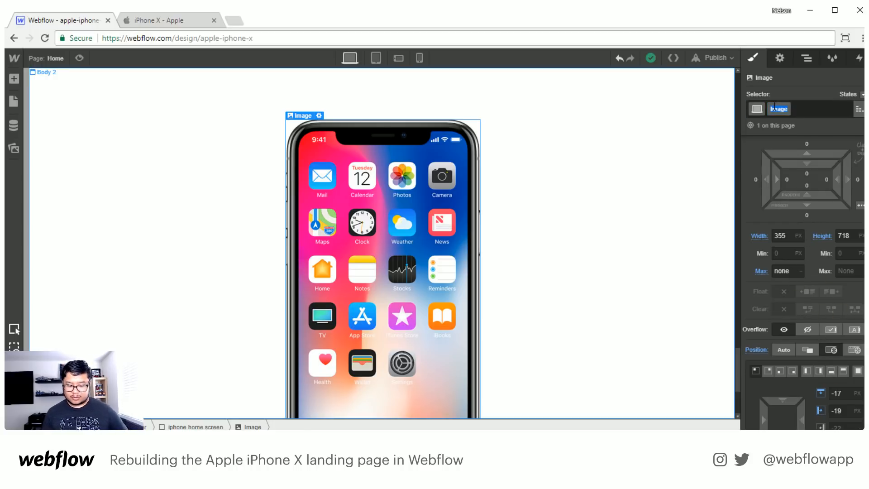
{"action": "type", "text": "iphone home s"}
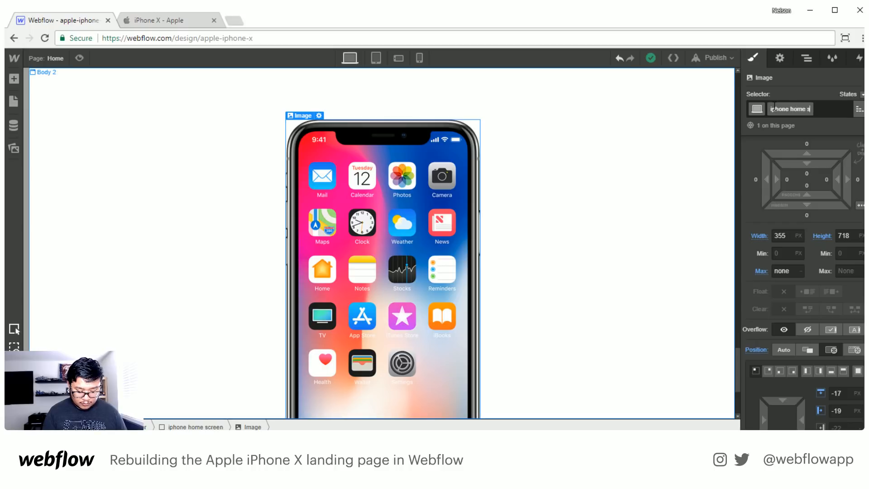
{"action": "type", "text": "creen"}
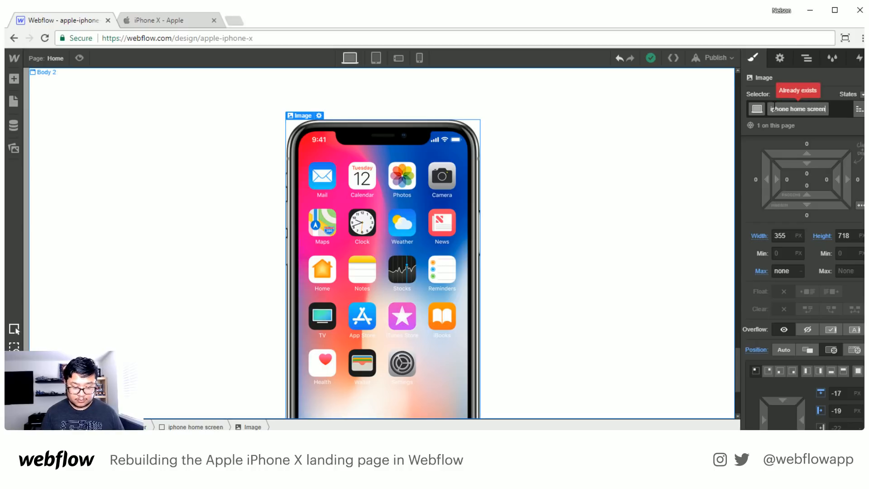
{"action": "key", "text": "BackSpace"}
{"action": "key", "text": "BackSpace"}
{"action": "key", "text": "BackSpace"}
{"action": "key", "text": "BackSpace"}
{"action": "key", "text": "BackSpace"}
{"action": "key", "text": "BackSpace"}
{"action": "key", "text": "BackSpace"}
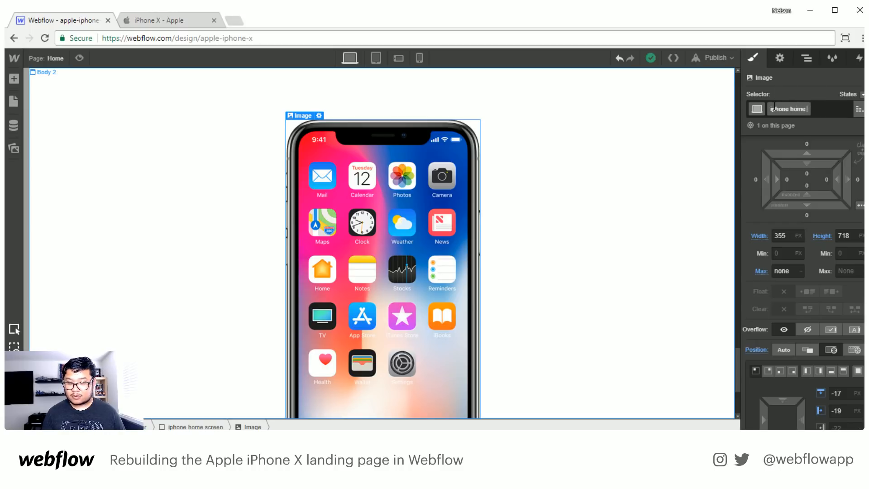
{"action": "key", "text": "Return"}
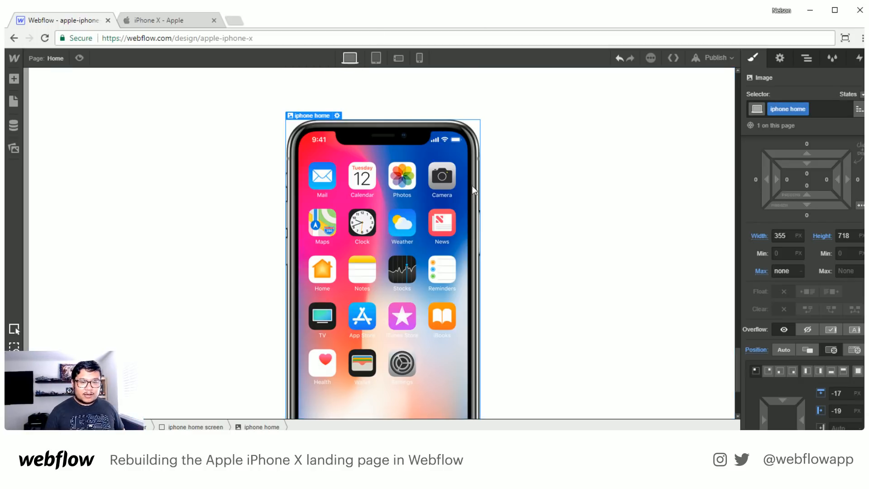
- Add a div block to the container below the iphone home screen element and give it the class "flex"
{"action": "scroll", "coordinate": [471, 190], "scroll_direction": "down", "scroll_amount": 3}
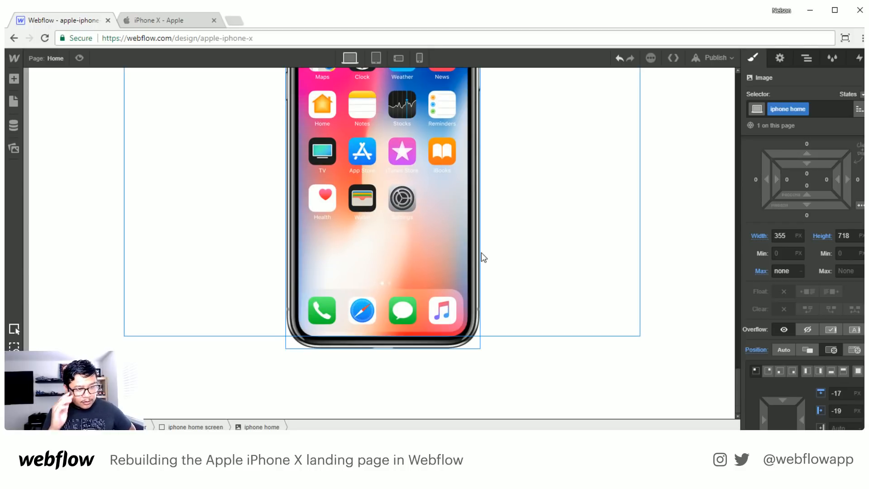
{"action": "left_click", "coordinate": [807, 59]}
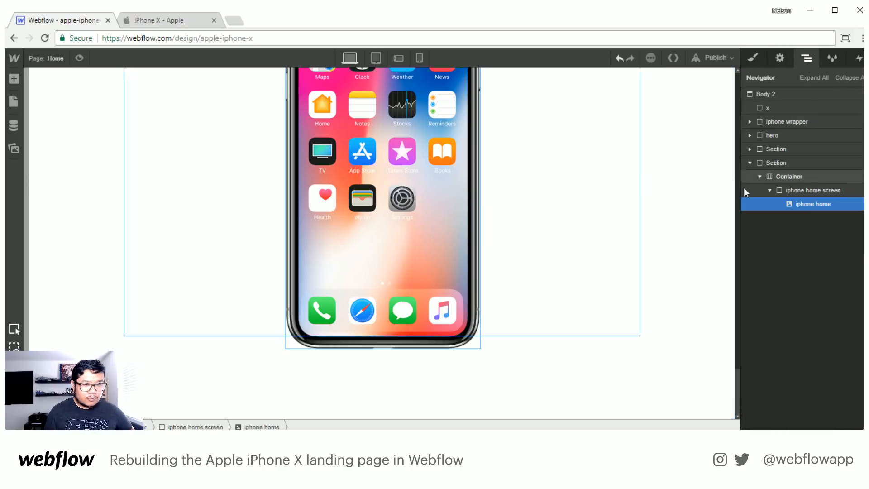
{"action": "left_click", "coordinate": [769, 189]}
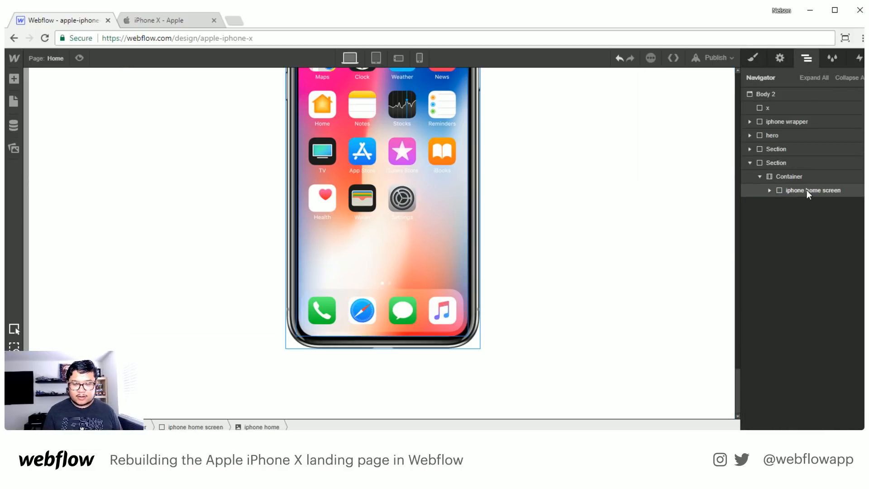
{"action": "key", "text": "a"}
{"action": "left_click_drag", "start_coordinate": [50, 222], "coordinate": [814, 218]}
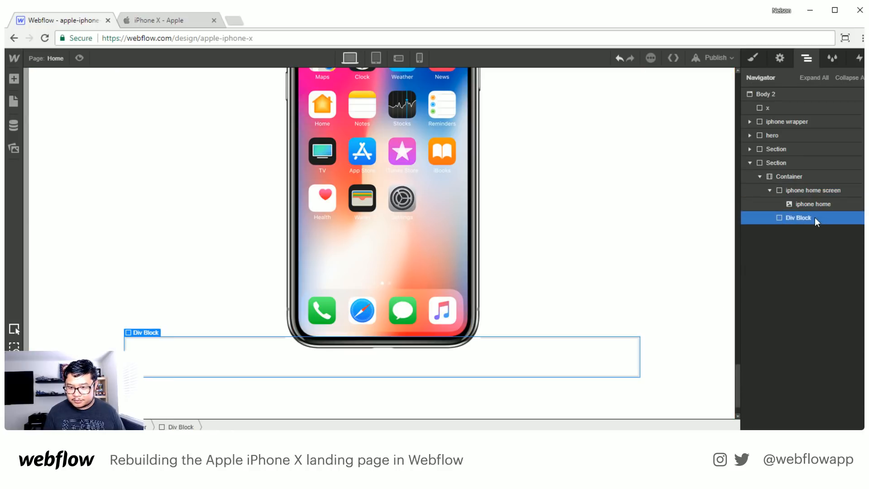
{"action": "left_click", "coordinate": [761, 59]}
{"action": "left_click", "coordinate": [793, 109]}
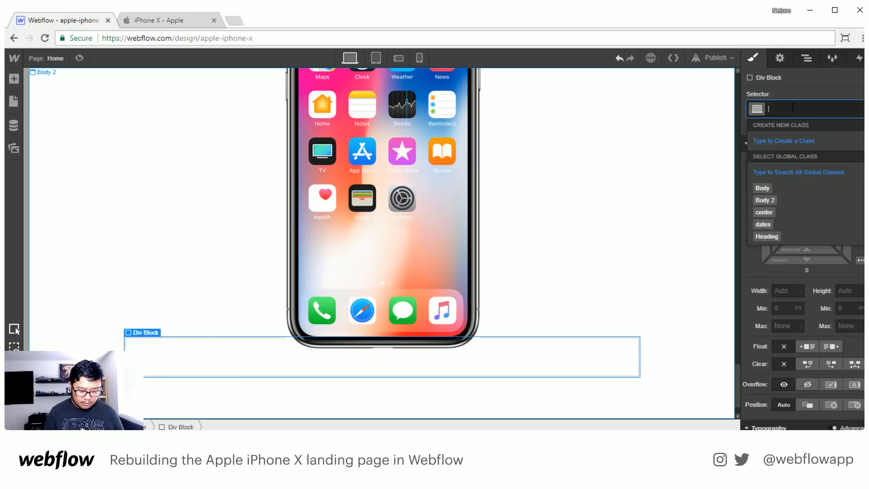
{"action": "type", "text": "flex"}
{"action": "key", "text": "Return"}
{"action": "left_click", "coordinate": [181, 21]}
{"action": "scroll", "coordinate": [289, 252], "scroll_direction": "down", "scroll_amount": 15}
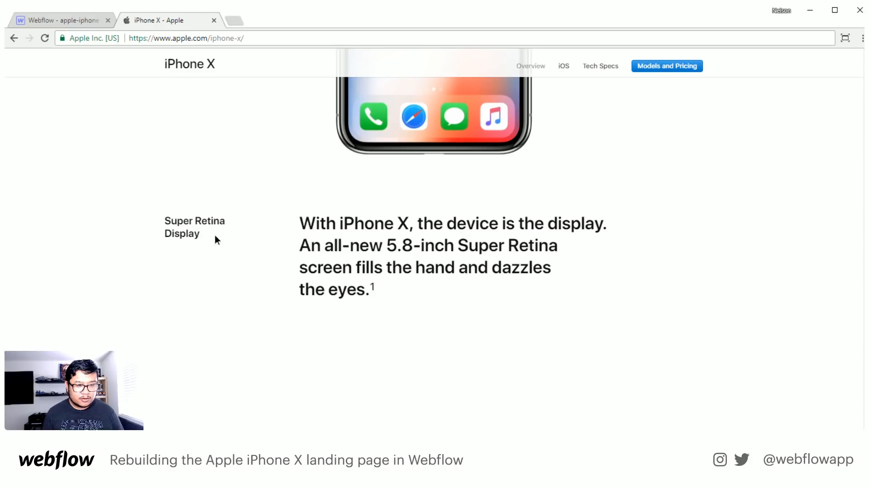
{"action": "left_click", "coordinate": [70, 21]}
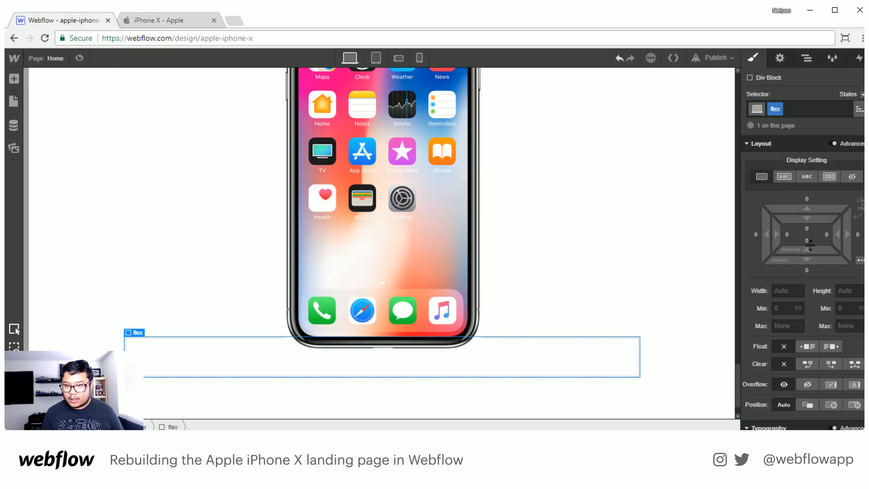
- Give the flex block a top margin of 100 px and a horizontal flex layout
{"action": "left_click", "coordinate": [807, 200]}
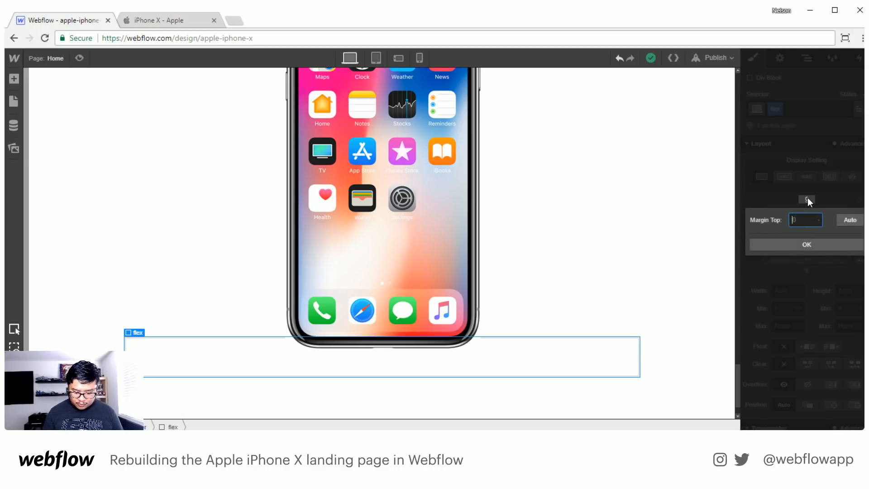
{"action": "type", "text": "10"}
{"action": "key", "text": "Return"}
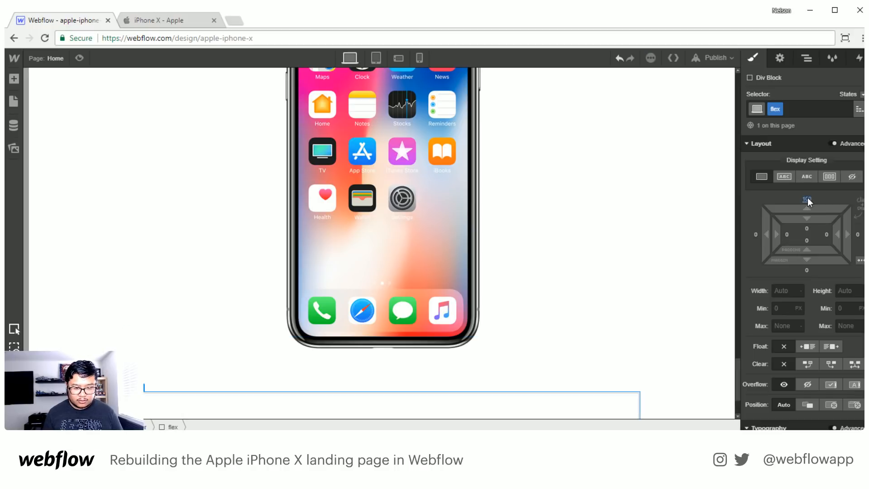
{"action": "scroll", "coordinate": [580, 291], "scroll_direction": "down", "scroll_amount": 2}
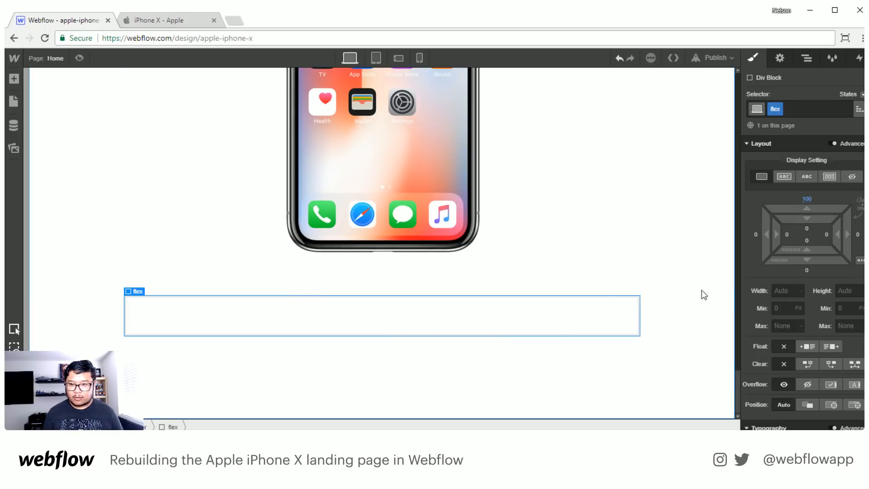
{"action": "left_click", "coordinate": [826, 178]}
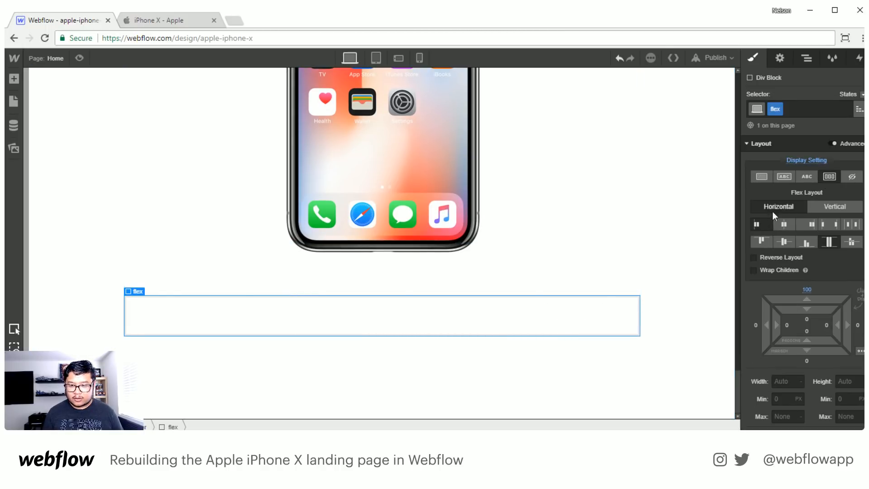
- Add a div block inside the flex block and give it the class "col 1"
{"action": "key", "text": "a"}
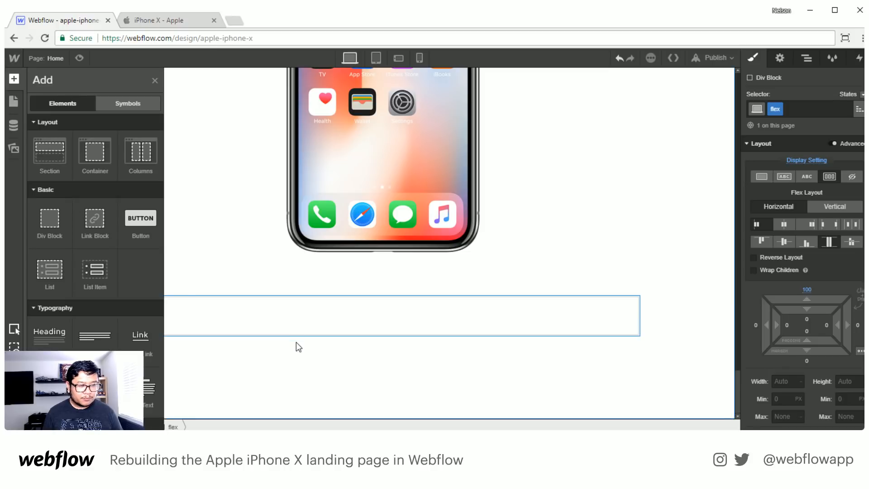
{"action": "left_click_drag", "start_coordinate": [50, 219], "coordinate": [252, 334]}
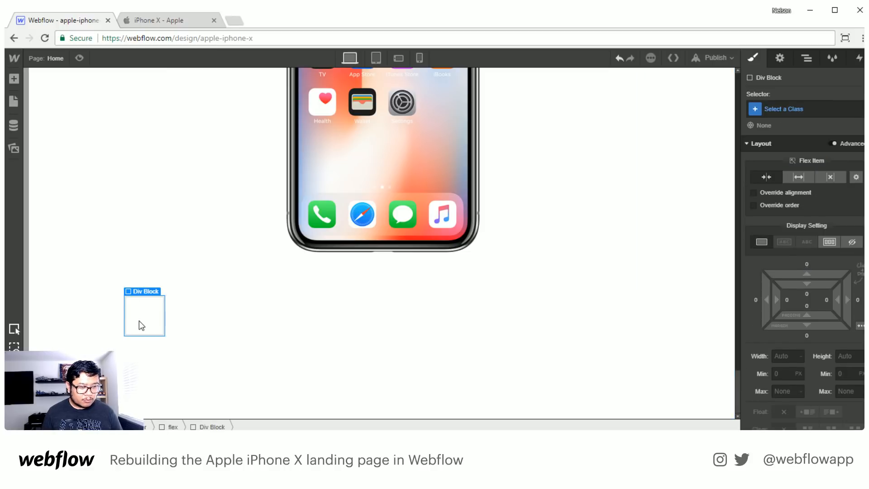
{"action": "left_click", "coordinate": [776, 109]}
{"action": "type", "text": "col 1"}
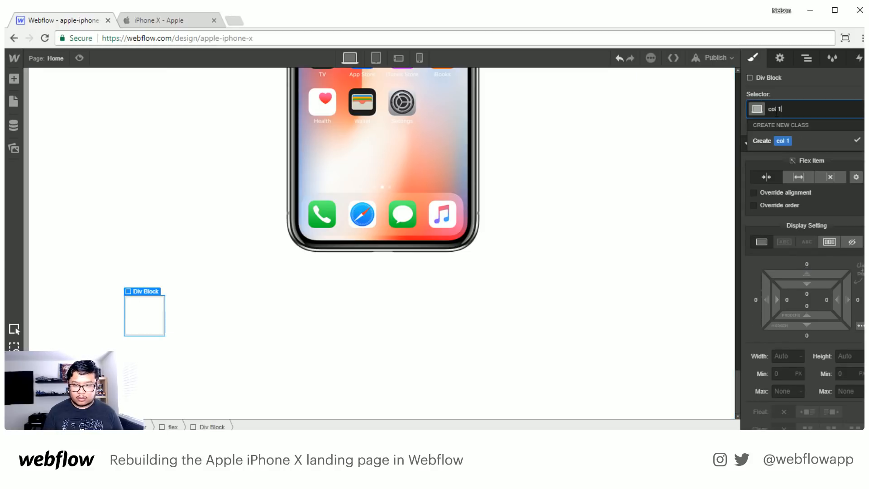
{"action": "key", "text": "Return"}
- Add a second div block with the class "col 2" beside col 1 and make it expand to fill the row
{"action": "left_click", "coordinate": [219, 324]}
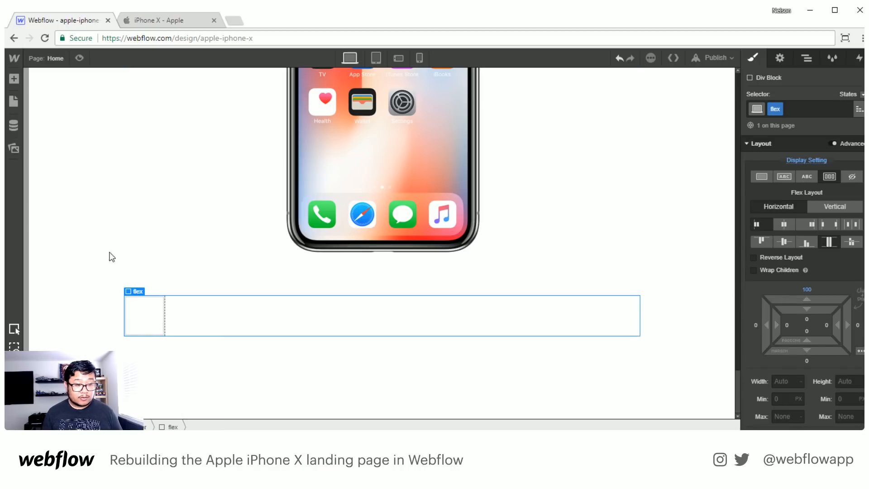
{"action": "key", "text": "a"}
{"action": "left_click_drag", "start_coordinate": [50, 221], "coordinate": [204, 335]}
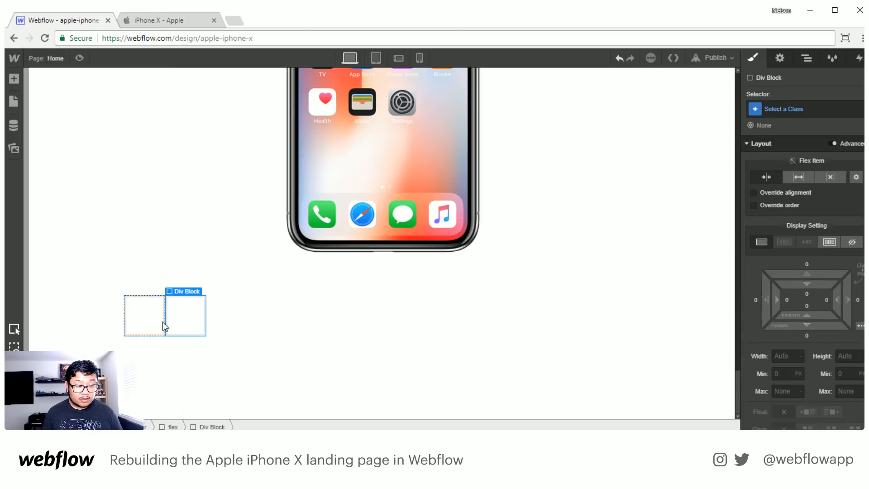
{"action": "left_click", "coordinate": [783, 109]}
{"action": "type", "text": "col 2"}
{"action": "key", "text": "Return"}
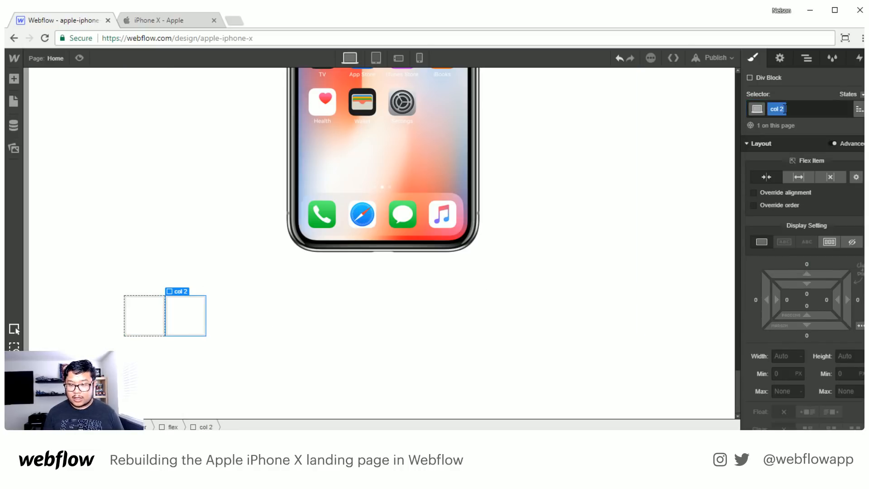
{"action": "left_click", "coordinate": [808, 174]}
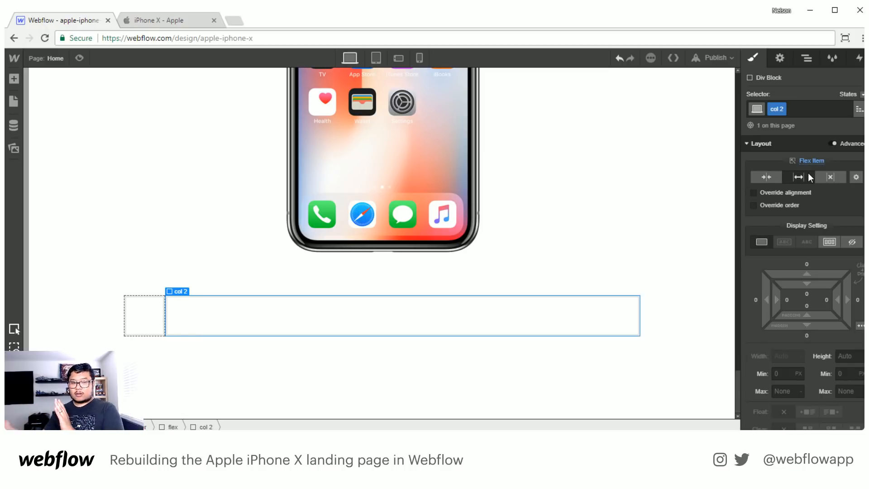
- Set the flex basis of col 1 to 20%
{"action": "left_click", "coordinate": [147, 319]}
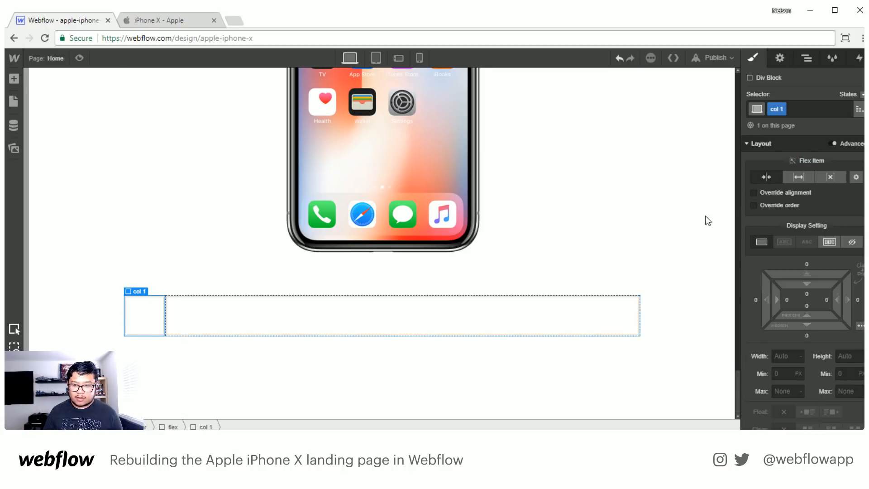
{"action": "left_click", "coordinate": [856, 177]}
{"action": "left_click", "coordinate": [845, 232]}
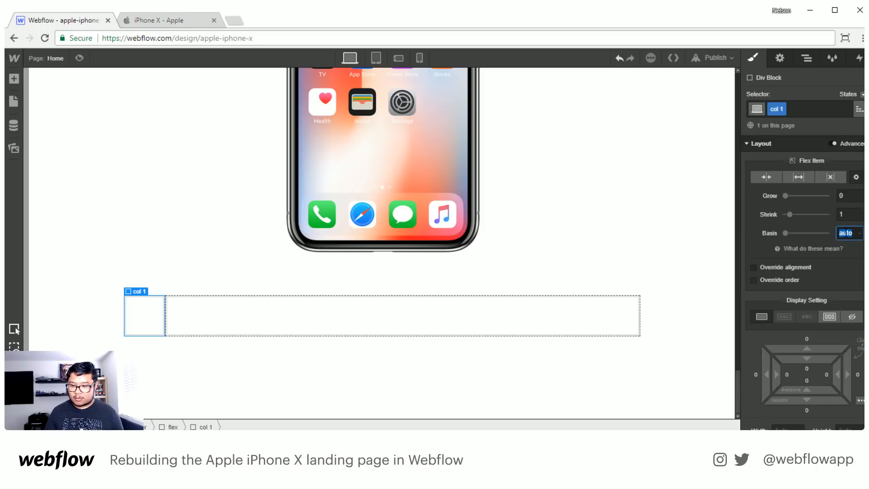
{"action": "type", "text": "20%"}
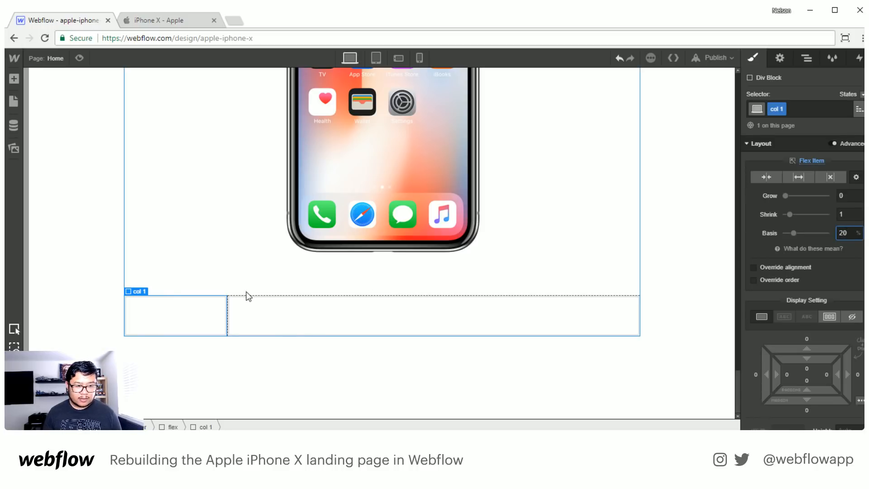
- Add a text block to col 1 and replace its placeholder text with the copied "Super Retina Display"
{"action": "left_click", "coordinate": [191, 308]}
{"action": "key", "text": "a"}
{"action": "left_click", "coordinate": [50, 388]}
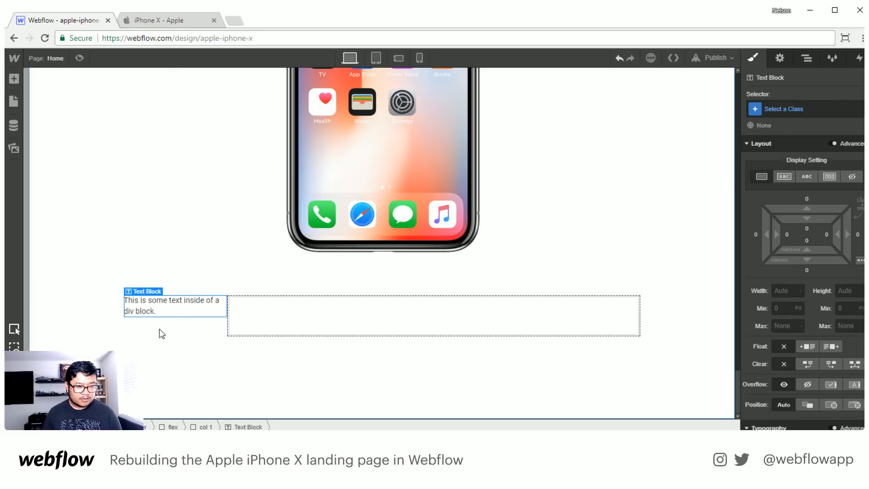
{"action": "double_click", "coordinate": [152, 308]}
{"action": "type", "text": "Super Retina Display"}
{"action": "key", "text": "Escape"}
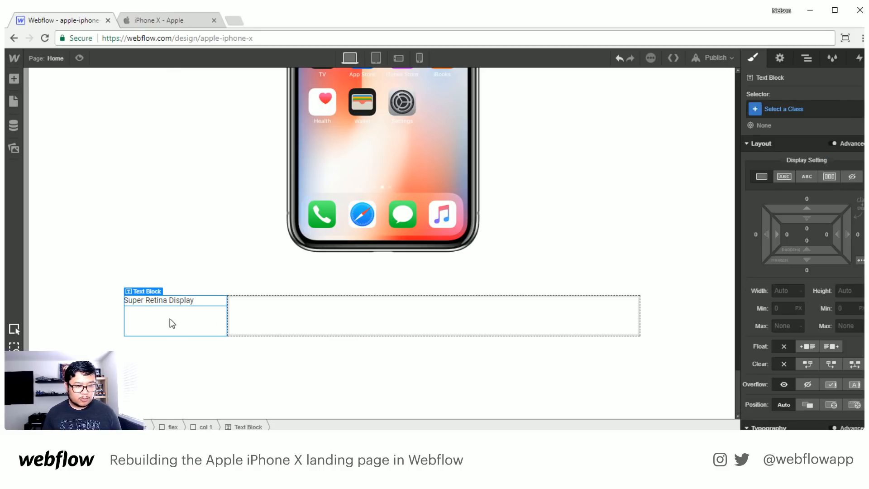
- Set the col 1 typography to weight 500 - Medium and font size 19 px
{"action": "left_click", "coordinate": [165, 328]}
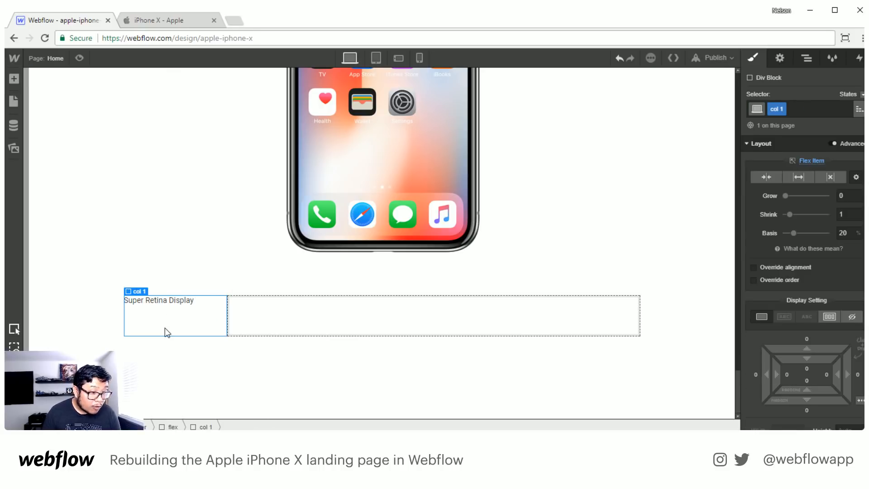
{"action": "scroll", "coordinate": [794, 349], "scroll_direction": "down", "scroll_amount": 6}
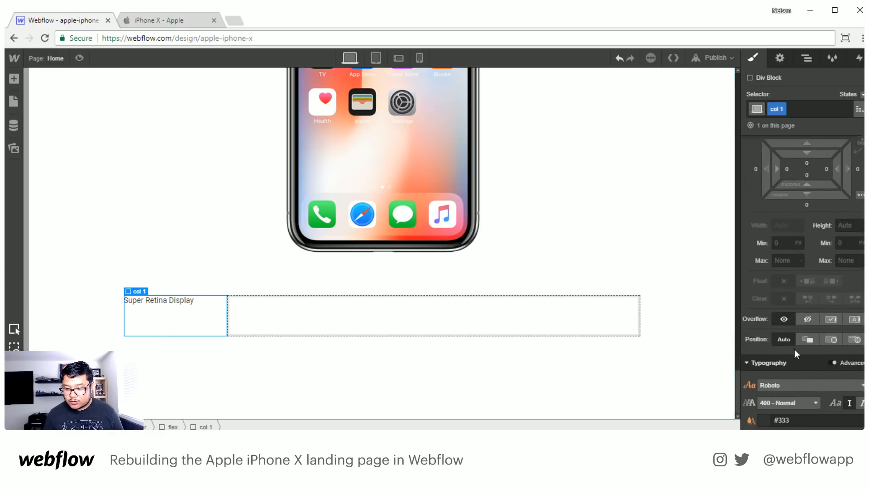
{"action": "left_click", "coordinate": [792, 279]}
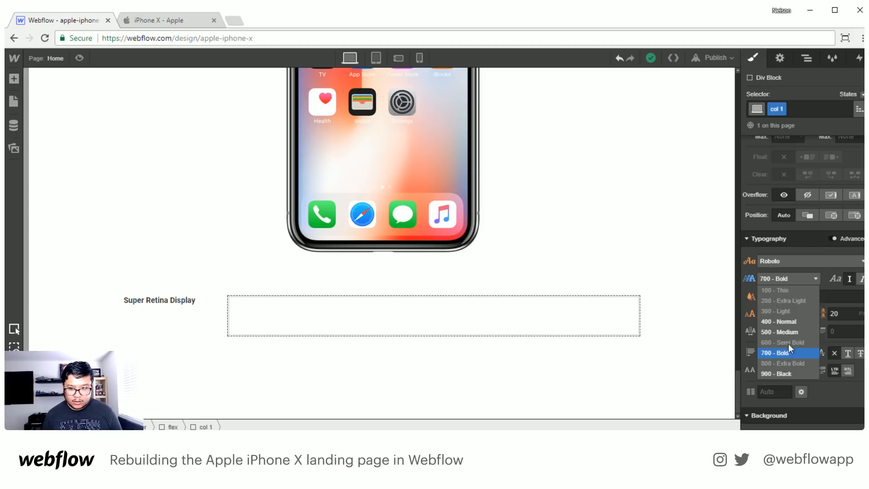
{"action": "left_click", "coordinate": [794, 332]}
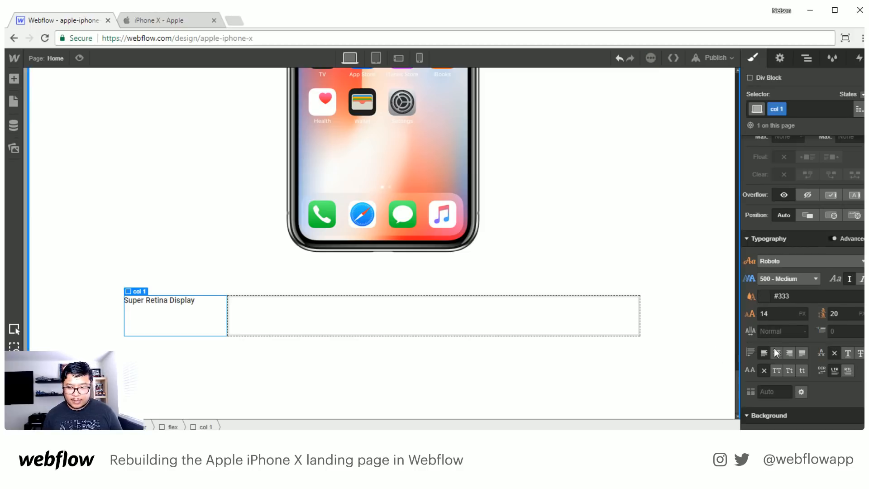
{"action": "left_click", "coordinate": [781, 316]}
{"action": "key", "text": "shift+Up"}
{"action": "key", "text": "Down"}
{"action": "key", "text": "Down"}
{"action": "key", "text": "Down"}
{"action": "key", "text": "Down"}
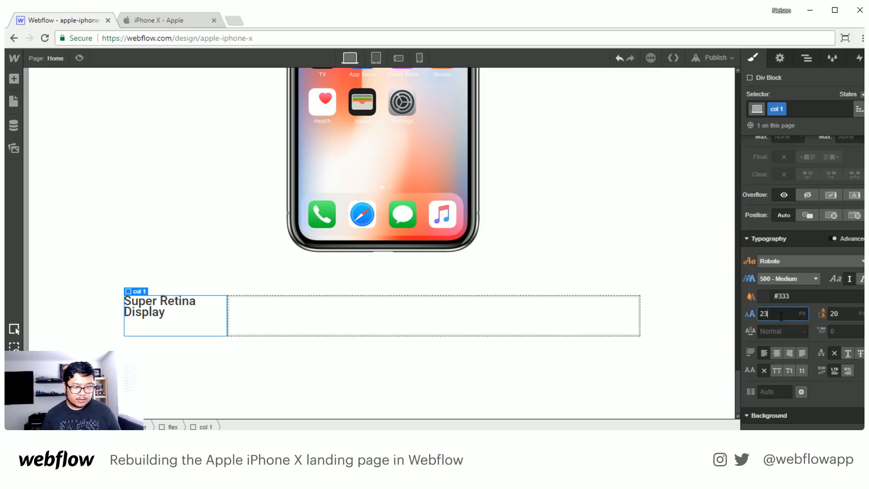
{"action": "key", "text": "Down"}
{"action": "key", "text": "Down"}
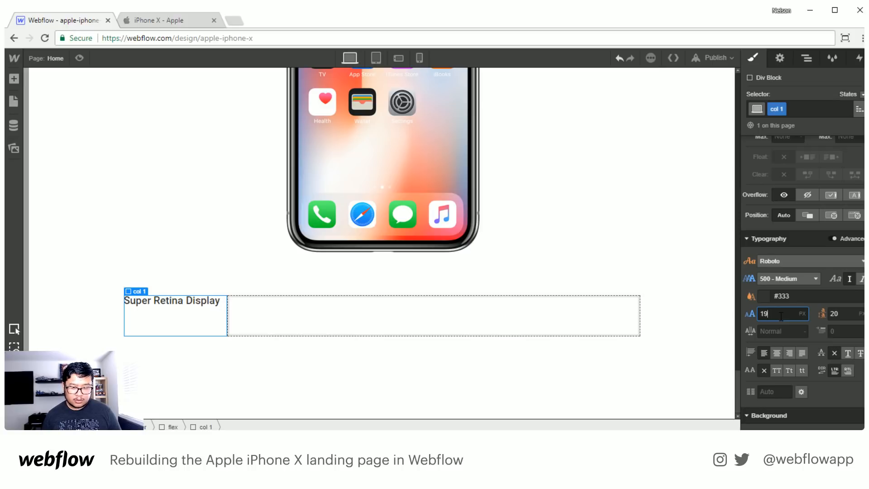
- Set col 1's font size to 18 px and its line height to 24 px
{"action": "key", "text": "Tab"}
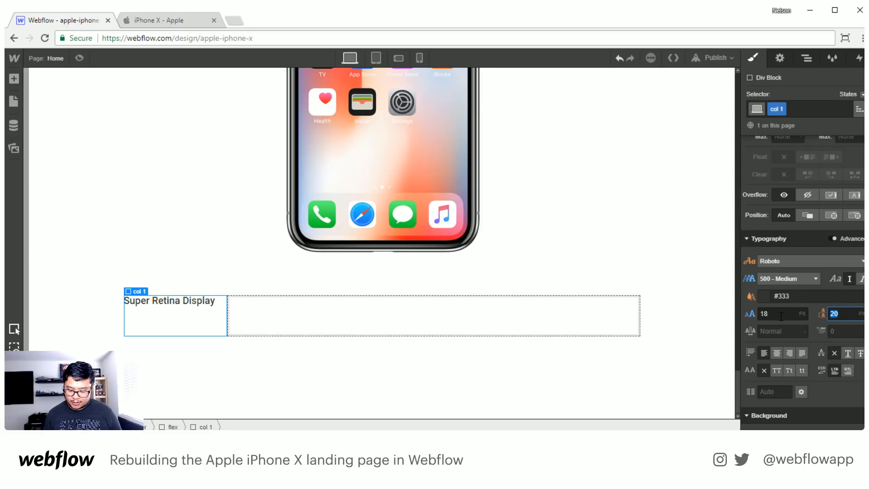
{"action": "type", "text": "24"}
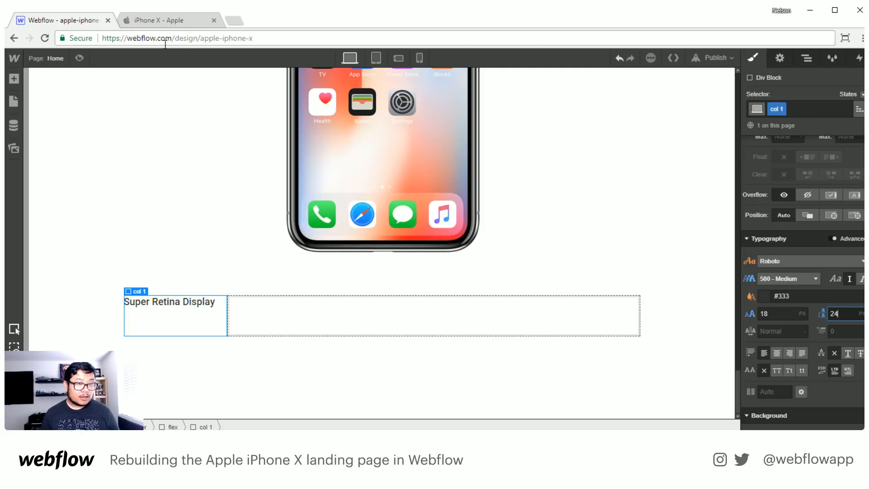
- Add a paragraph to col 2 and replace its placeholder with the copied "With iPhone X, the device is the display" text from Apple's page
{"action": "key", "text": "ctrl+Tab"}
{"action": "triple_click", "coordinate": [326, 219]}
{"action": "key", "text": "ctrl+c"}
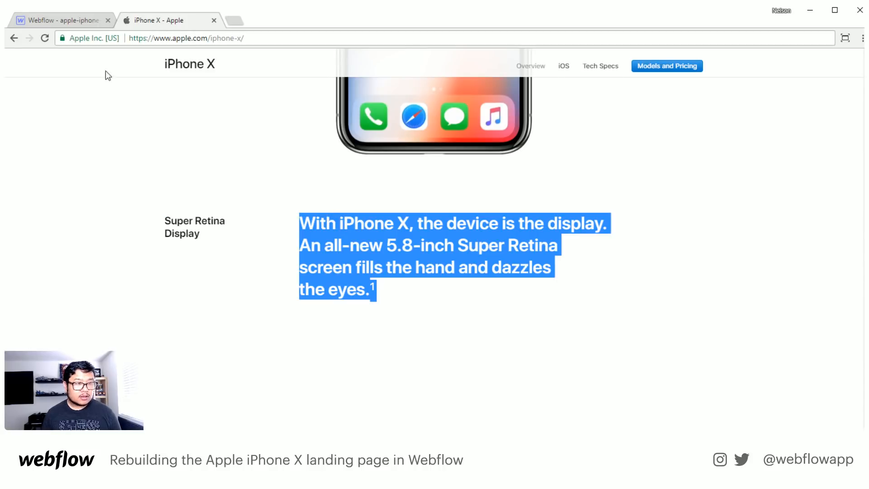
{"action": "left_click", "coordinate": [77, 20]}
{"action": "left_click", "coordinate": [299, 325]}
{"action": "key", "text": "a"}
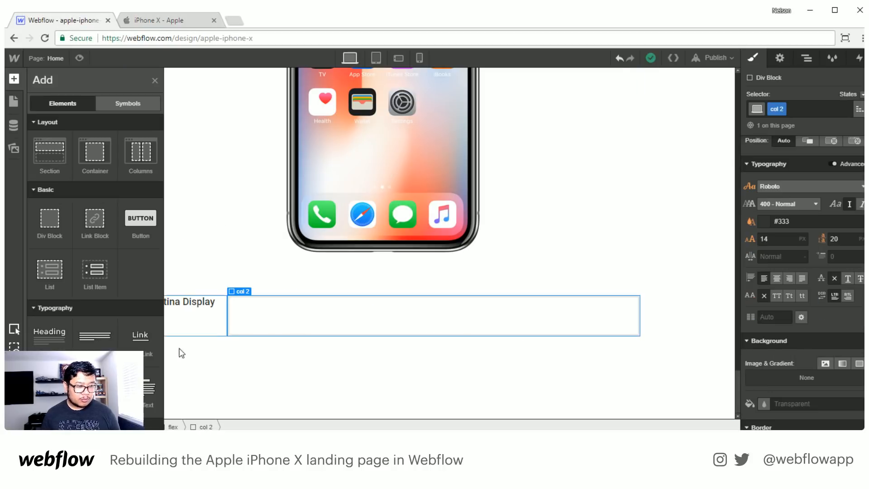
{"action": "left_click_drag", "start_coordinate": [95, 336], "coordinate": [333, 315]}
{"action": "double_click", "coordinate": [334, 313]}
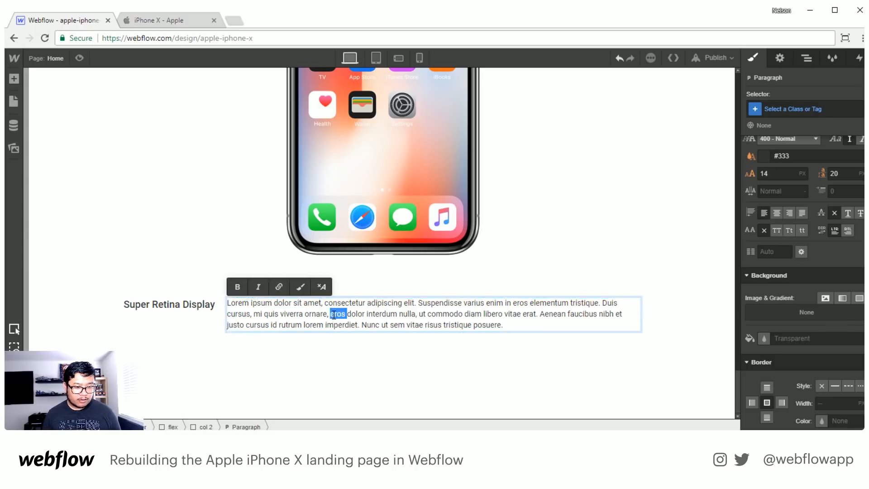
{"action": "key", "text": "ctrl+a"}
{"action": "key", "text": "ctrl+v"}
{"action": "key", "text": "Escape"}
- Give the new paragraph in col 2 the class "copy"
{"action": "left_click", "coordinate": [791, 105]}
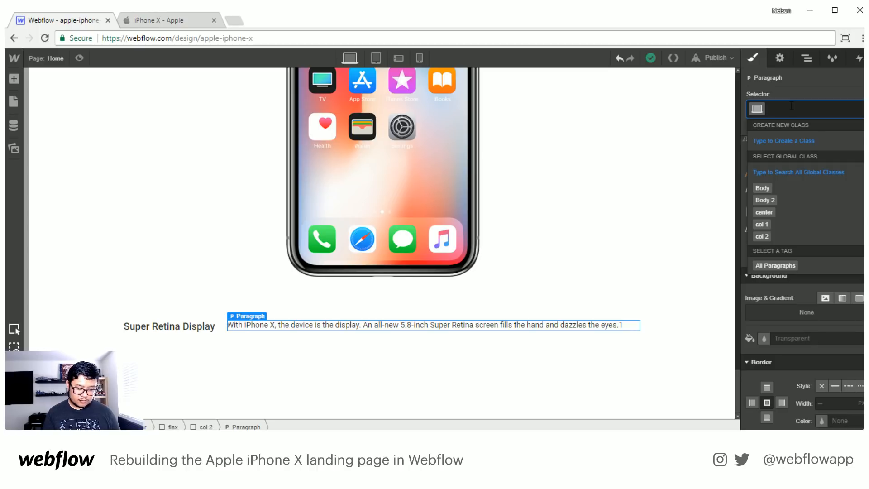
{"action": "type", "text": "copy"}
{"action": "key", "text": "Return"}
- Set the copy paragraph's typography to weight 700 - Bold, font size 34 px and line height 40 px
{"action": "scroll", "coordinate": [824, 294], "scroll_direction": "down", "scroll_amount": 1}
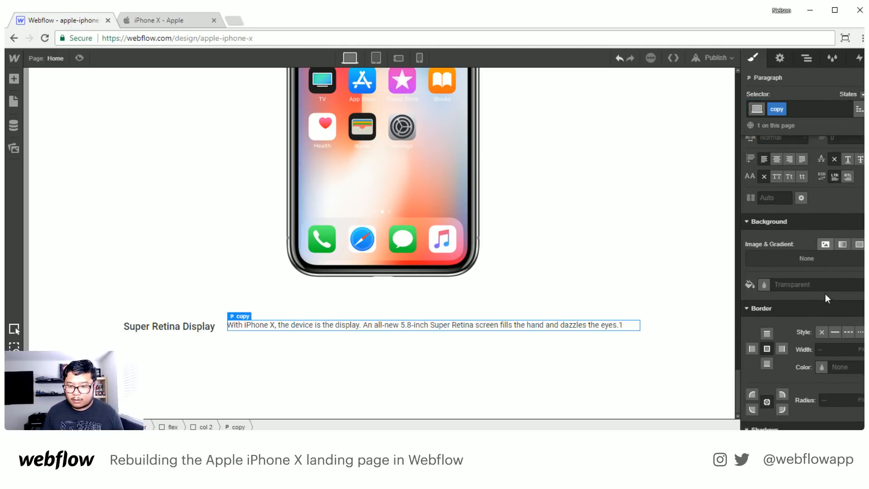
{"action": "scroll", "coordinate": [824, 292], "scroll_direction": "down", "scroll_amount": 3}
{"action": "scroll", "coordinate": [821, 288], "scroll_direction": "up", "scroll_amount": 3}
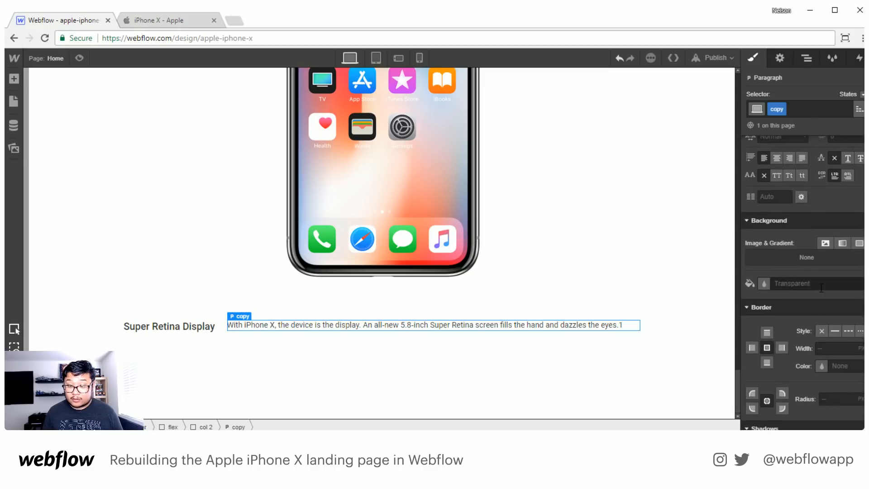
{"action": "scroll", "coordinate": [821, 288], "scroll_direction": "up", "scroll_amount": 2}
{"action": "left_click", "coordinate": [769, 191]}
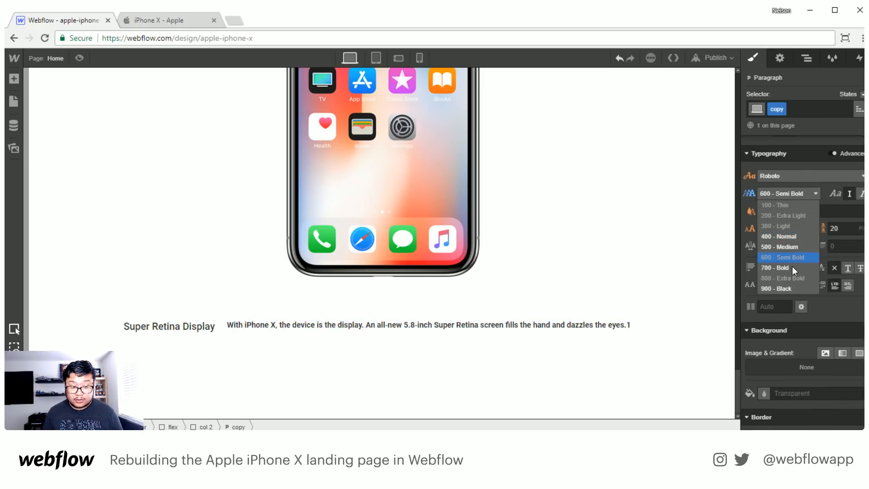
{"action": "left_click", "coordinate": [792, 268]}
{"action": "left_click", "coordinate": [779, 227]}
{"action": "key", "text": "shift+Up"}
{"action": "key", "text": "shift+Up"}
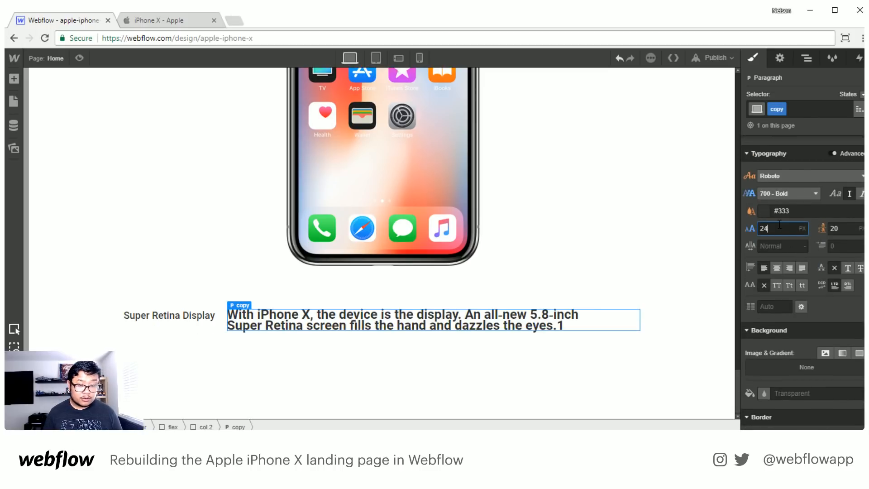
{"action": "key", "text": "Tab"}
{"action": "type", "text": "40"}
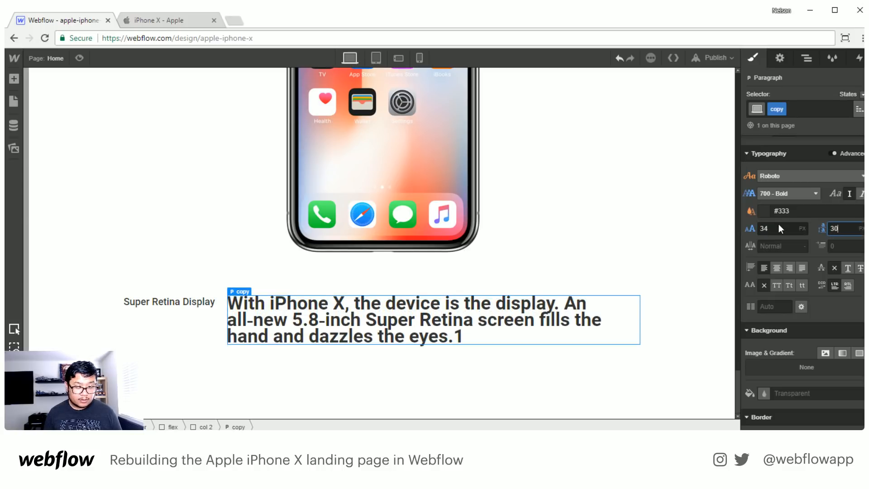
- Add 45 px of right padding to the col 1 div block holding the "Super Retina Display" text
{"action": "double_click", "coordinate": [193, 306]}
{"action": "key", "text": "Escape"}
{"action": "left_click", "coordinate": [189, 336]}
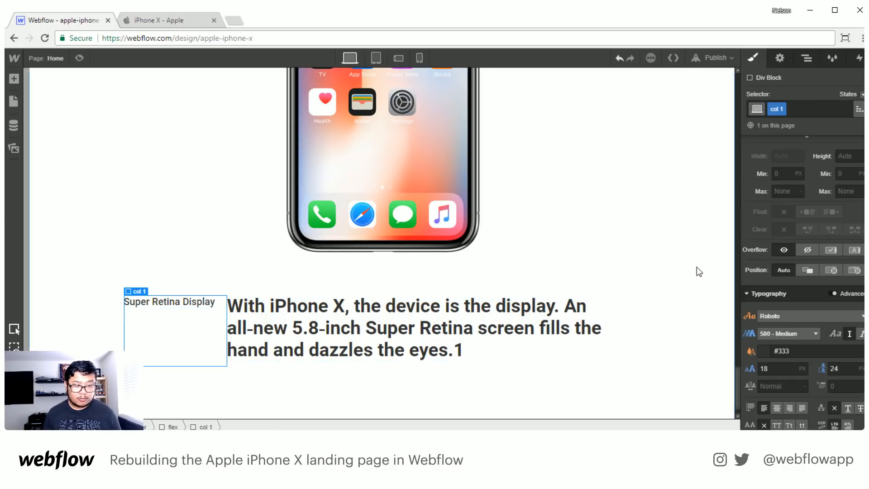
{"action": "scroll", "coordinate": [833, 226], "scroll_direction": "up", "scroll_amount": 6}
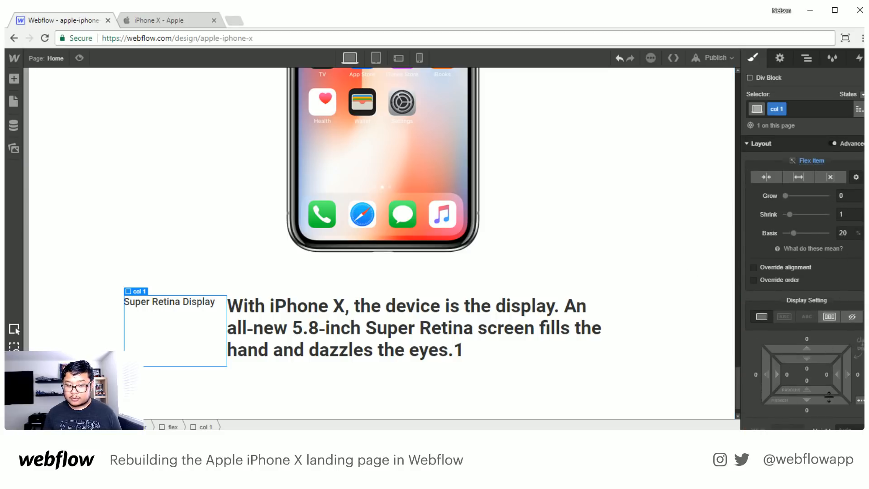
{"action": "left_click_drag", "start_coordinate": [837, 375], "coordinate": [761, 372]}
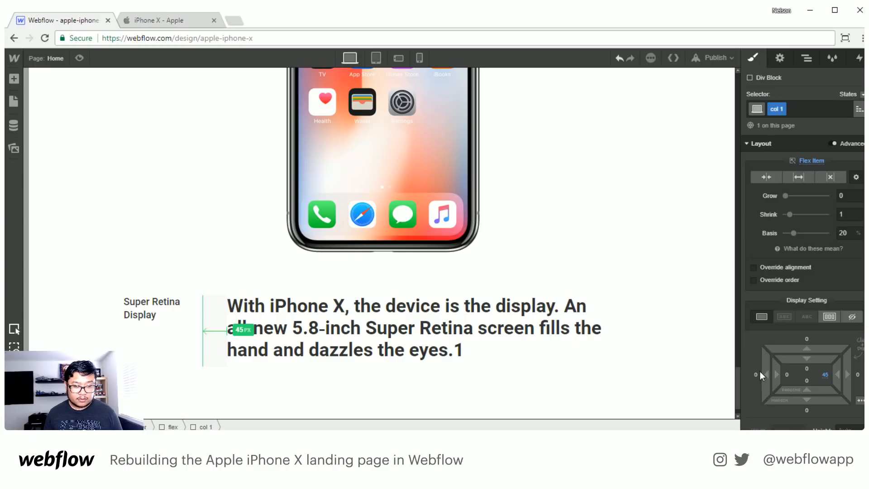
{"action": "left_click", "coordinate": [507, 416]}
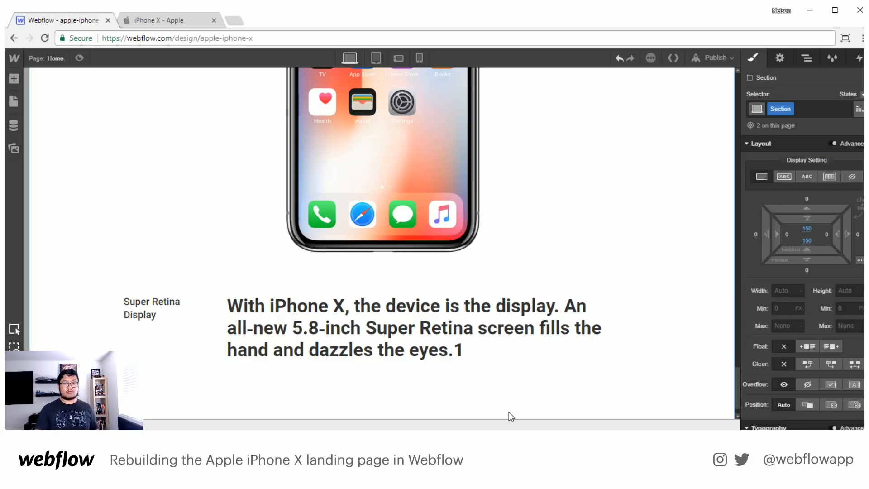
{"action": "left_click", "coordinate": [457, 353]}
{"action": "scroll", "coordinate": [439, 340], "scroll_direction": "down", "scroll_amount": 1}
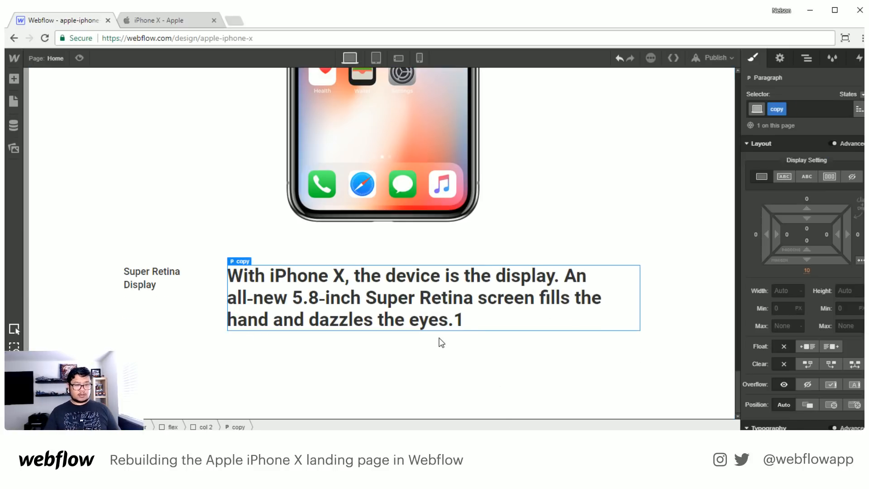
{"action": "left_click", "coordinate": [225, 23]}
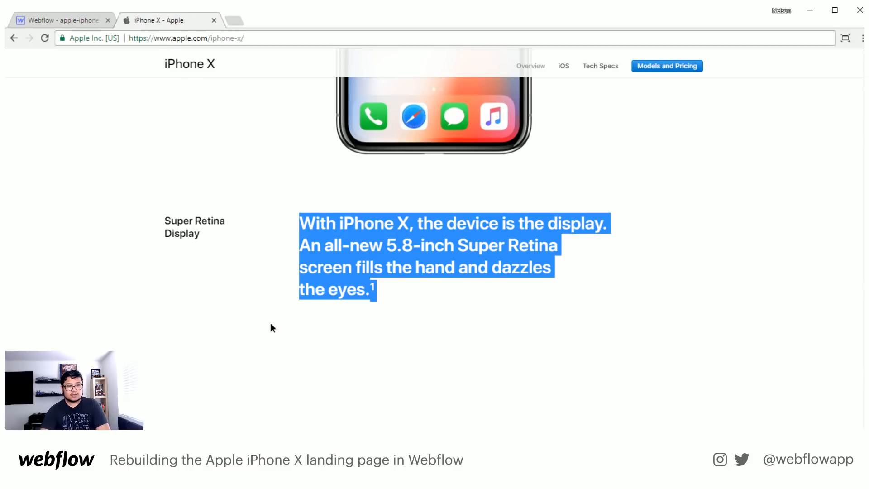
{"action": "left_click", "coordinate": [357, 373]}
{"action": "left_click", "coordinate": [75, 23]}
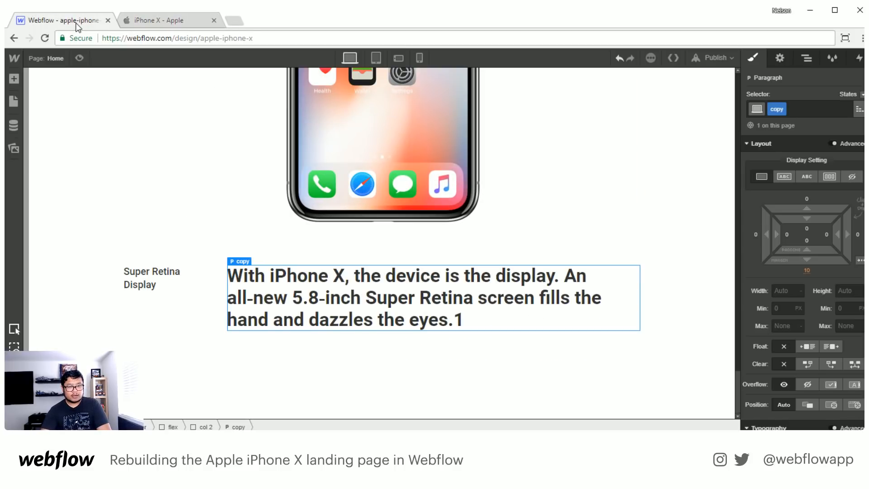
{"action": "left_click", "coordinate": [159, 21]}
{"action": "left_click", "coordinate": [65, 25]}
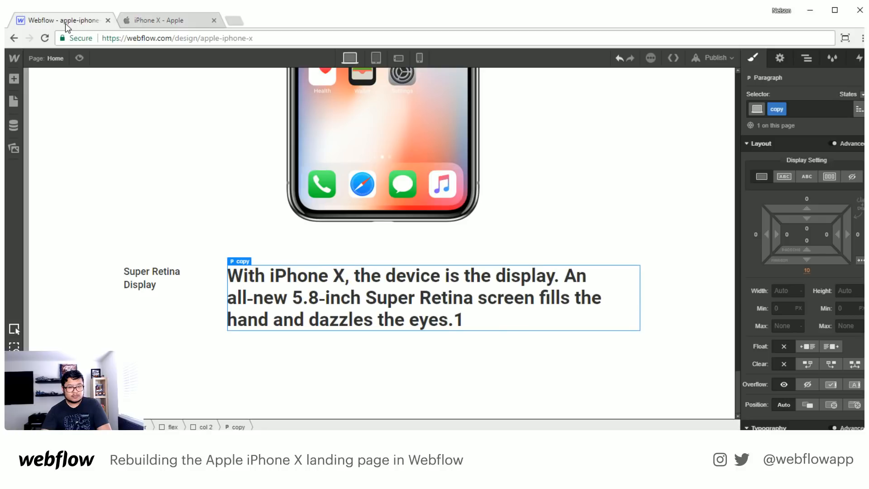
{"action": "left_click", "coordinate": [129, 21]}
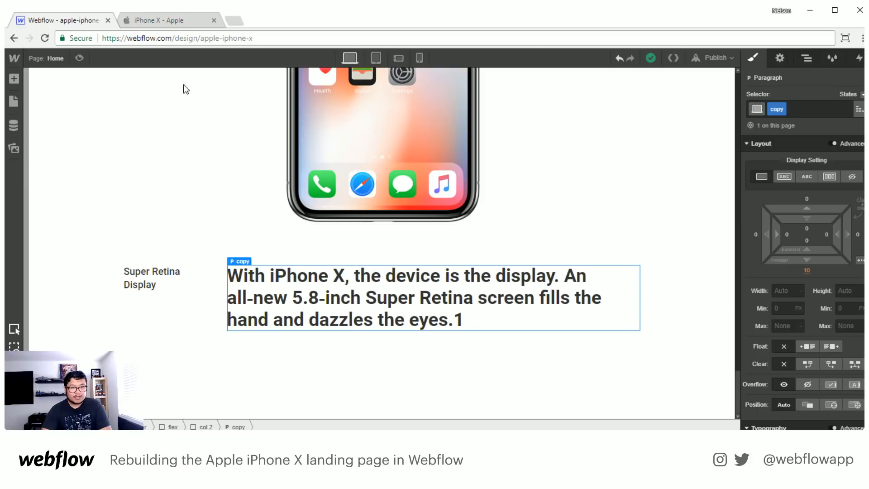
{"action": "left_click", "coordinate": [80, 21]}
- Set the copy paragraph's font weight to 500 - Medium and compare it with the original text on Apple's page
{"action": "scroll", "coordinate": [797, 272], "scroll_direction": "down", "scroll_amount": 4}
{"action": "left_click", "coordinate": [776, 306]}
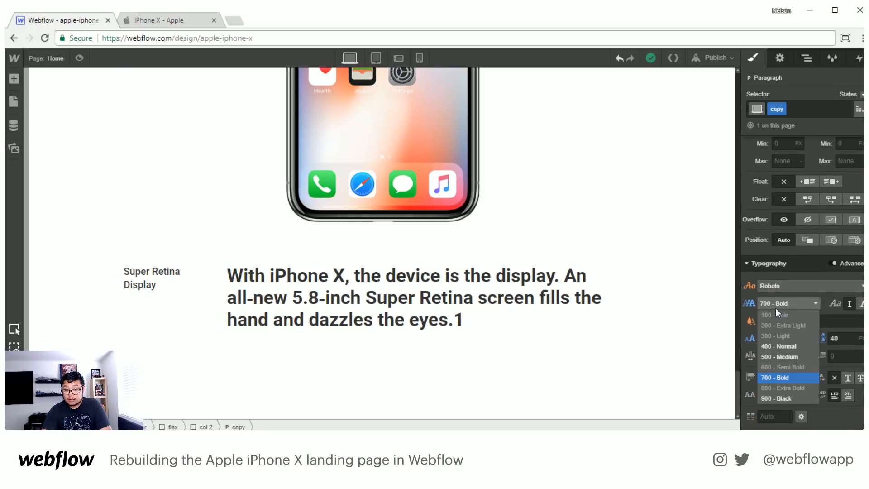
{"action": "left_click", "coordinate": [779, 355]}
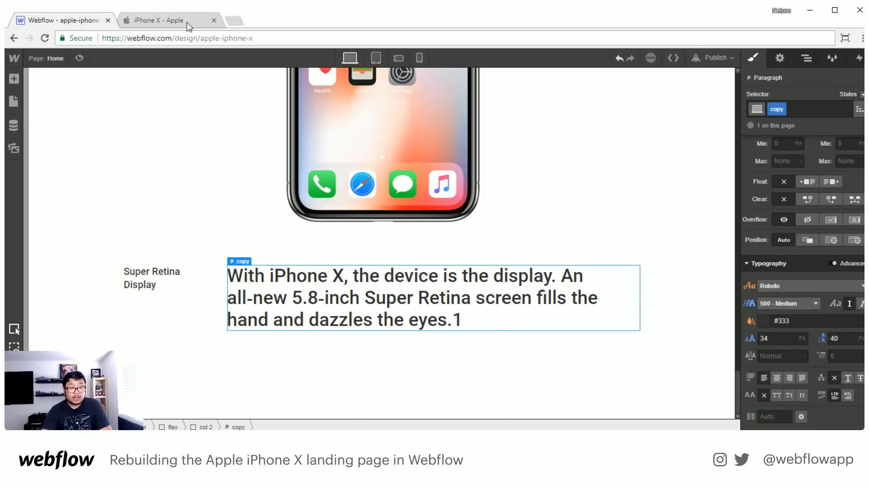
{"action": "left_click", "coordinate": [188, 22]}
{"action": "left_click", "coordinate": [84, 21]}
{"action": "left_click", "coordinate": [122, 20]}
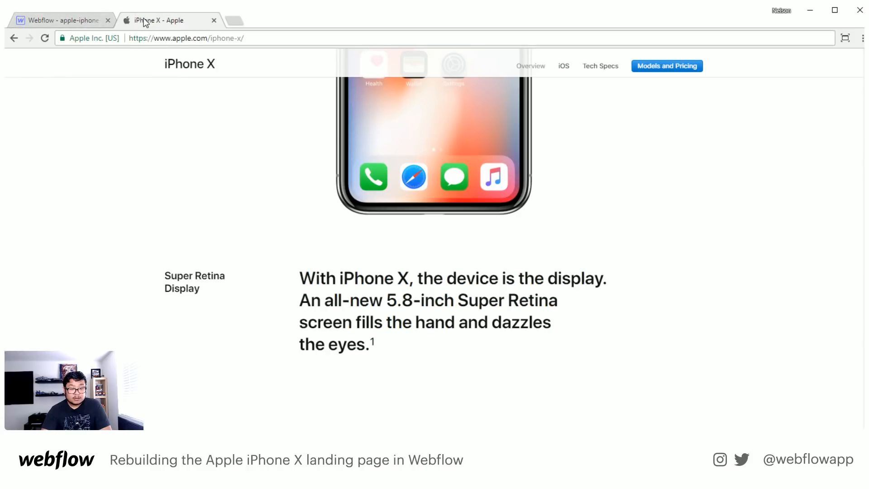
{"action": "left_click", "coordinate": [75, 23]}
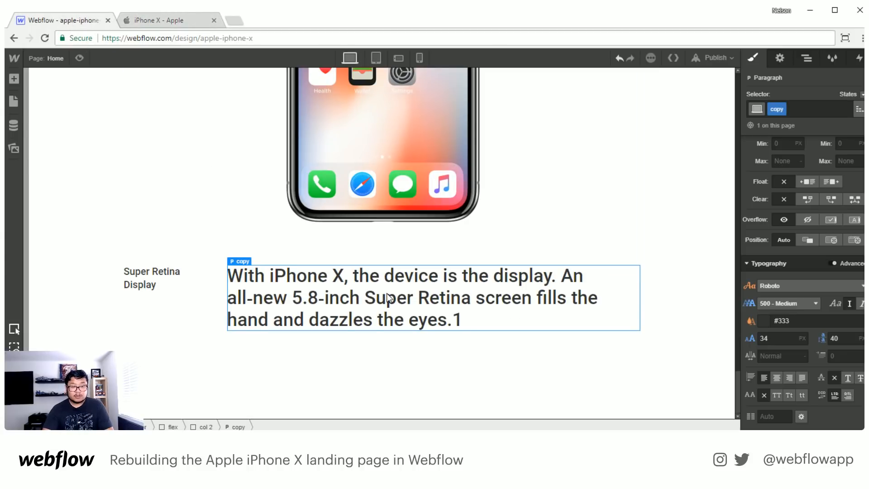
- Examine on Apple's page how the Super Retina Display section behaves on scroll as the next section with the tilted phone comes in
{"action": "left_click", "coordinate": [175, 22]}
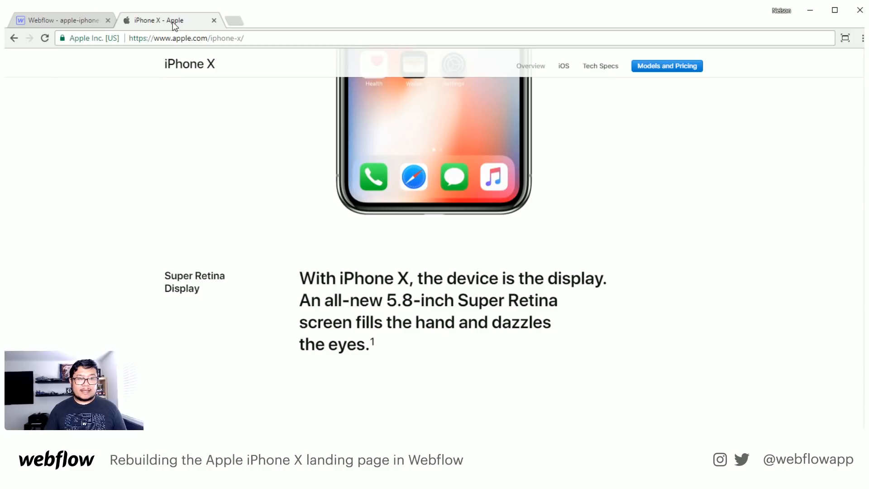
{"action": "scroll", "coordinate": [267, 202], "scroll_direction": "down", "scroll_amount": 5}
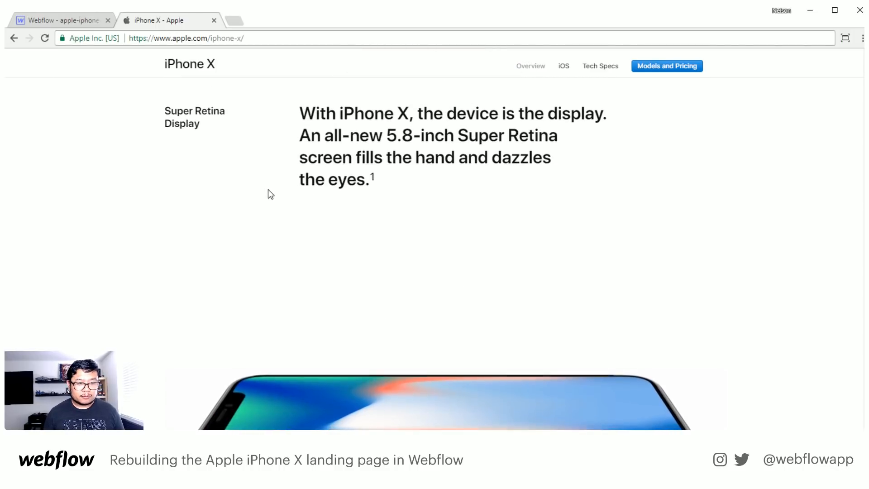
{"action": "scroll", "coordinate": [183, 167], "scroll_direction": "down", "scroll_amount": 3}
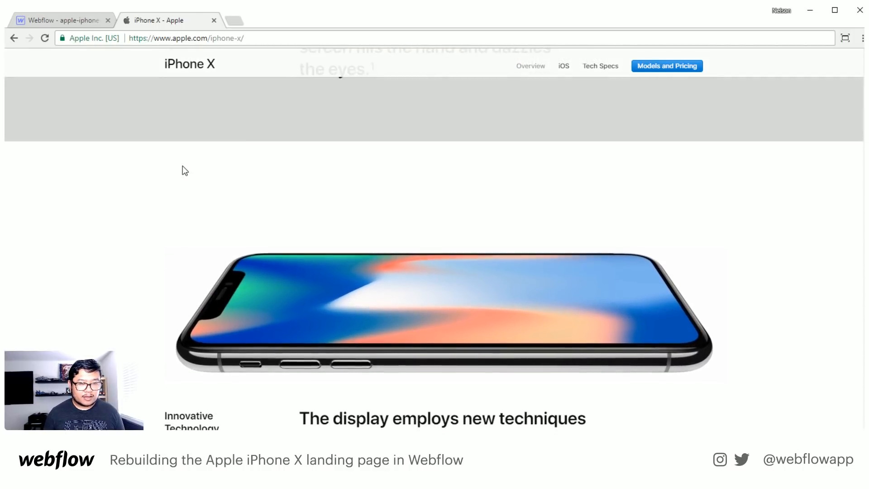
{"action": "scroll", "coordinate": [183, 168], "scroll_direction": "up", "scroll_amount": 4}
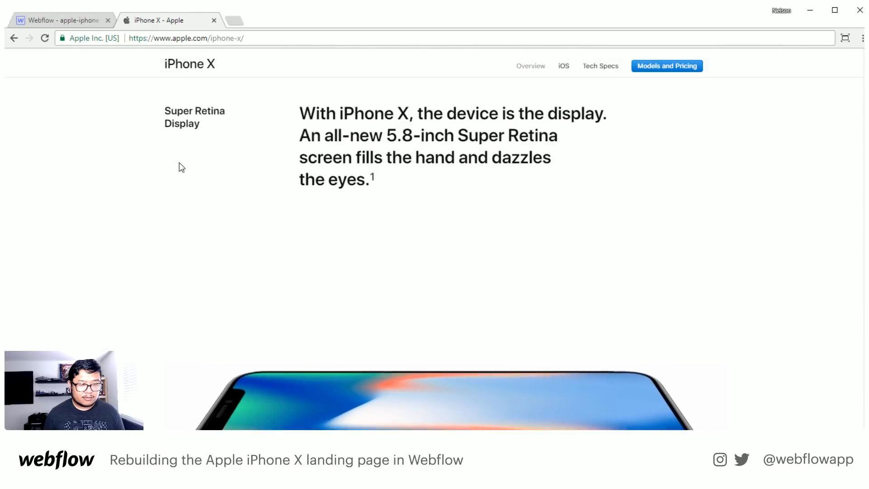
{"action": "scroll", "coordinate": [180, 164], "scroll_direction": "down", "scroll_amount": 2}
{"action": "scroll", "coordinate": [180, 163], "scroll_direction": "down", "scroll_amount": 2}
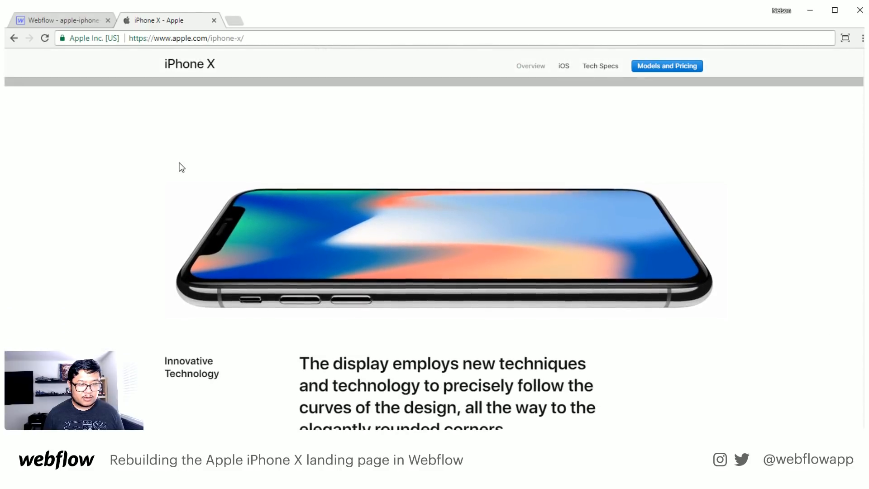
{"action": "scroll", "coordinate": [182, 165], "scroll_direction": "up", "scroll_amount": 5}
{"action": "scroll", "coordinate": [181, 163], "scroll_direction": "down", "scroll_amount": 5}
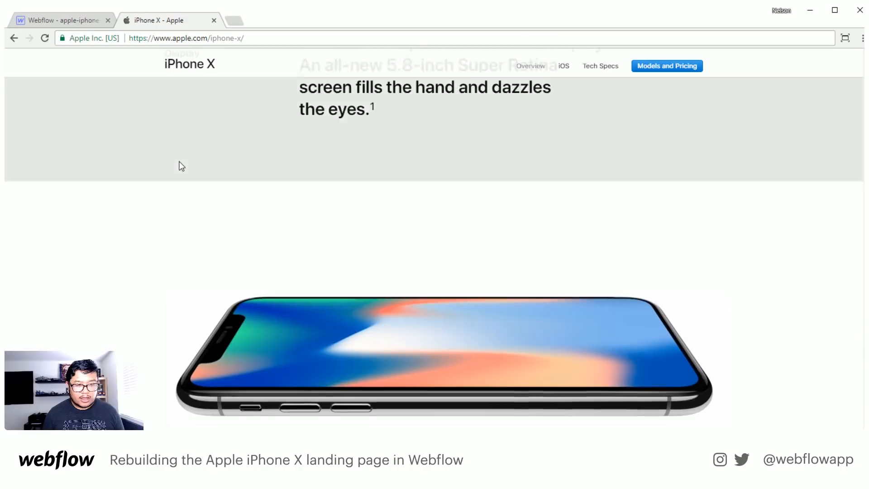
{"action": "scroll", "coordinate": [181, 159], "scroll_direction": "down", "scroll_amount": 1}
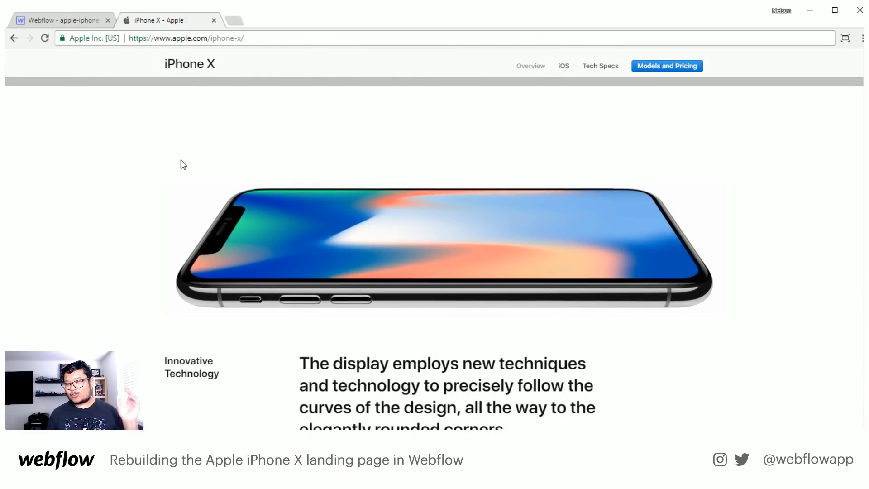
{"action": "scroll", "coordinate": [183, 154], "scroll_direction": "up", "scroll_amount": 4}
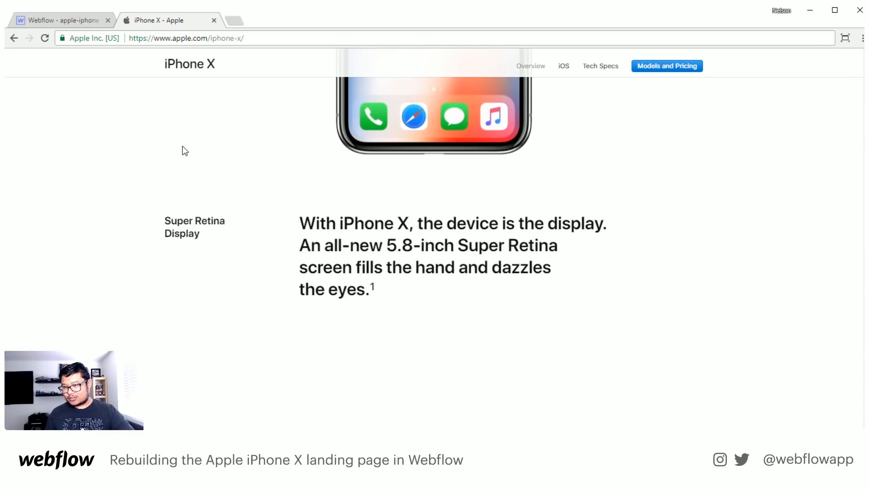
{"action": "scroll", "coordinate": [183, 147], "scroll_direction": "down", "scroll_amount": 3}
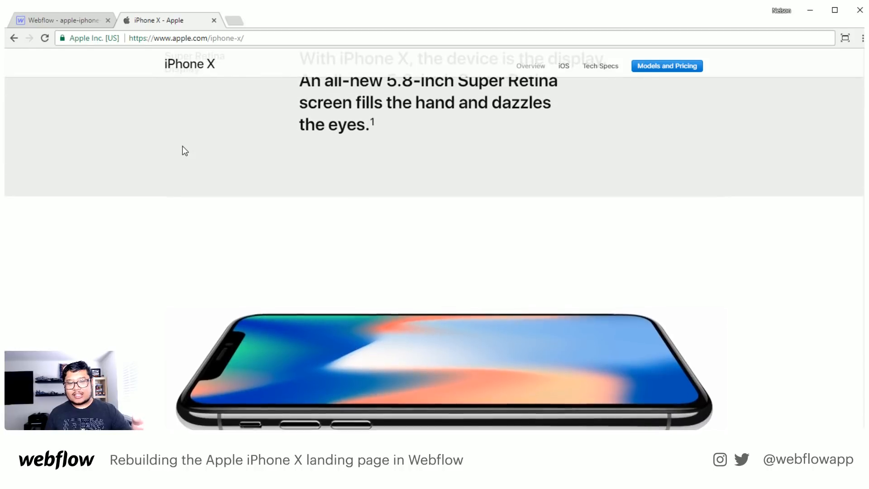
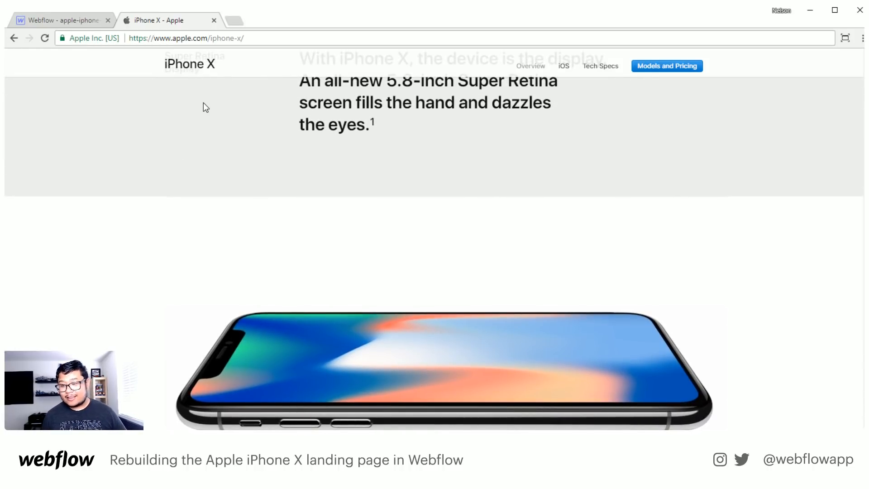
- Switch back to Webflow and give the section holding the phone image and Super Retina Display text relative positioning
{"action": "scroll", "coordinate": [201, 91], "scroll_direction": "down", "scroll_amount": 3}
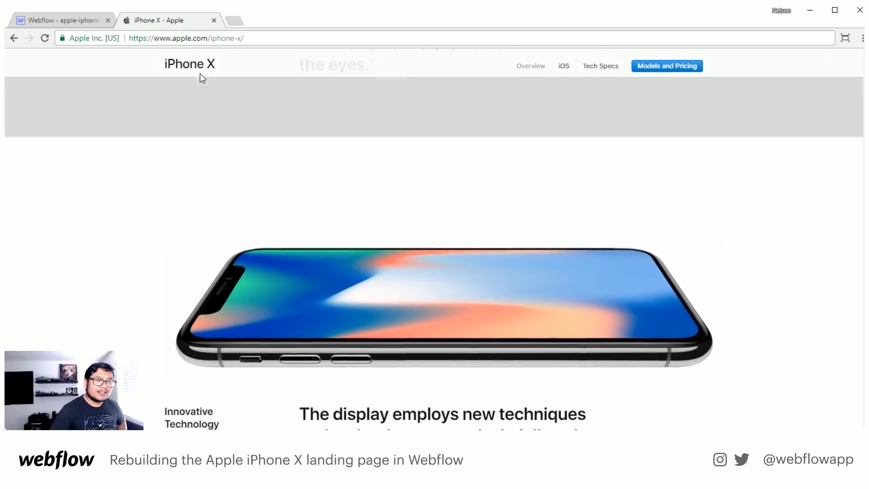
{"action": "left_click", "coordinate": [47, 20]}
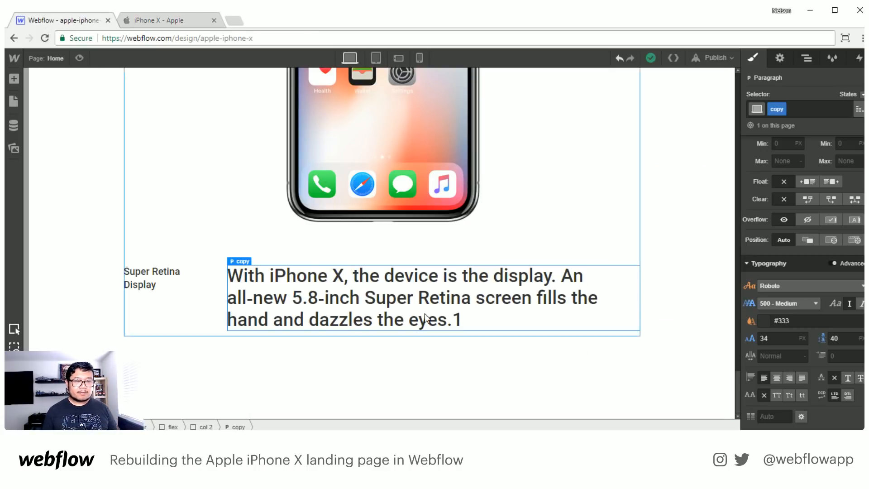
{"action": "left_click", "coordinate": [270, 374]}
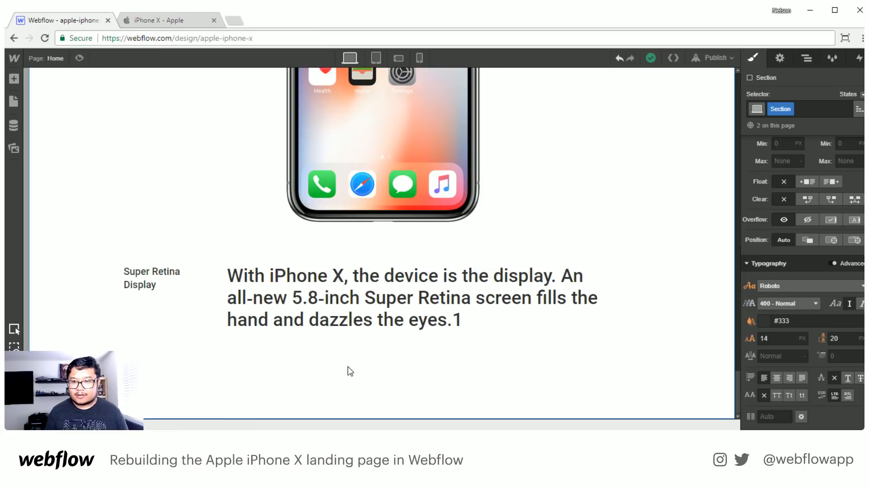
{"action": "left_click", "coordinate": [812, 243]}
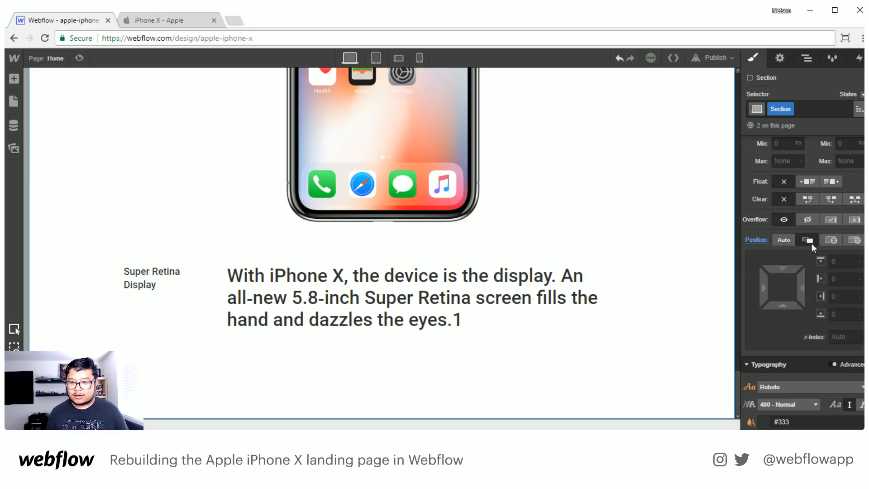
{"action": "scroll", "coordinate": [633, 351], "scroll_direction": "up", "scroll_amount": 8}
{"action": "scroll", "coordinate": [637, 353], "scroll_direction": "down", "scroll_amount": 2}
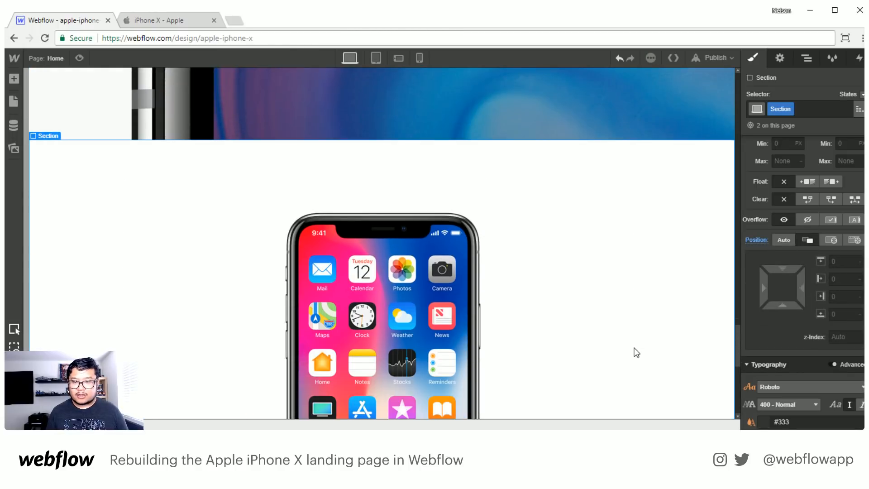
{"action": "scroll", "coordinate": [607, 352], "scroll_direction": "down", "scroll_amount": 7}
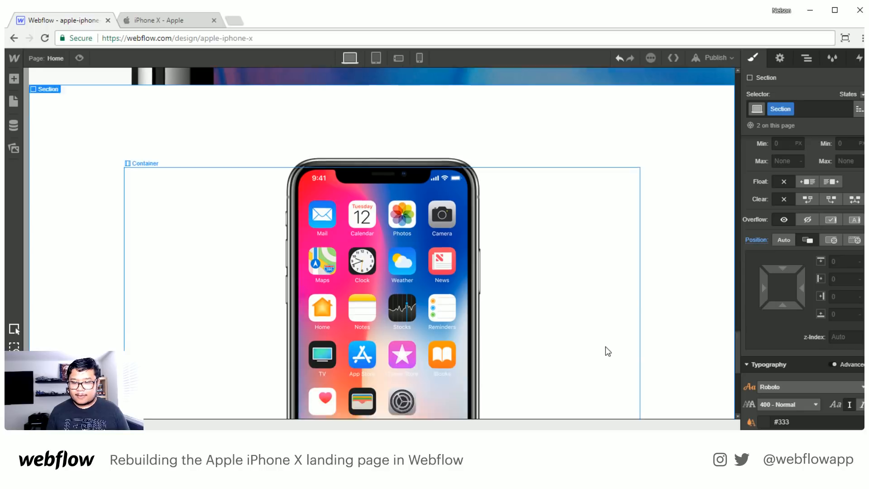
- Add a div block below the text row in the section and position it absolutely, pinned full-width to the section's bottom
{"action": "key", "text": "a"}
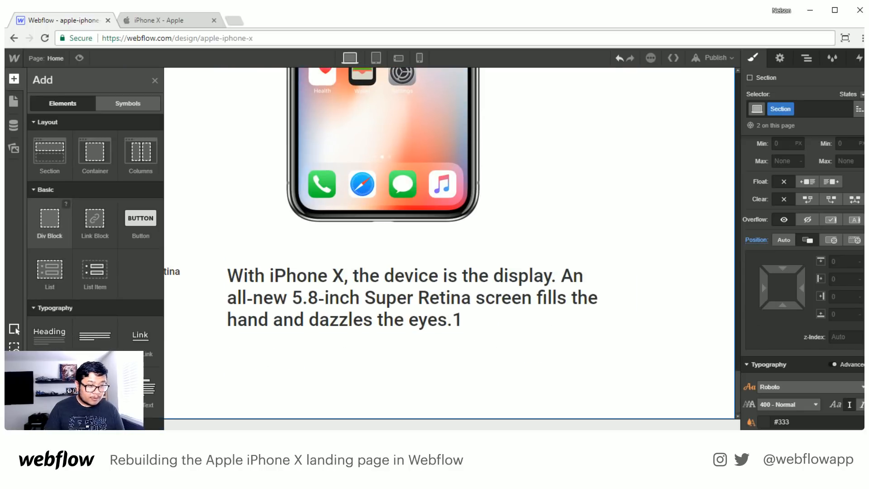
{"action": "left_click_drag", "start_coordinate": [50, 221], "coordinate": [417, 375]}
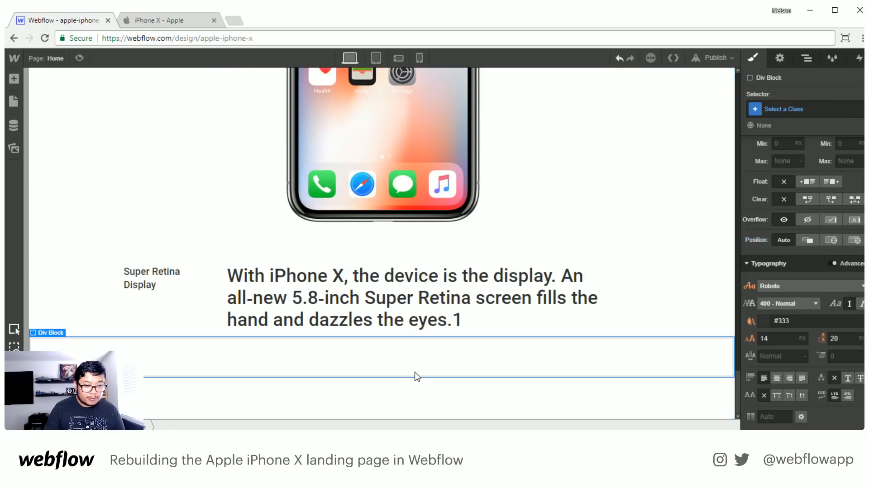
{"action": "left_click", "coordinate": [836, 236]}
{"action": "left_click", "coordinate": [830, 262]}
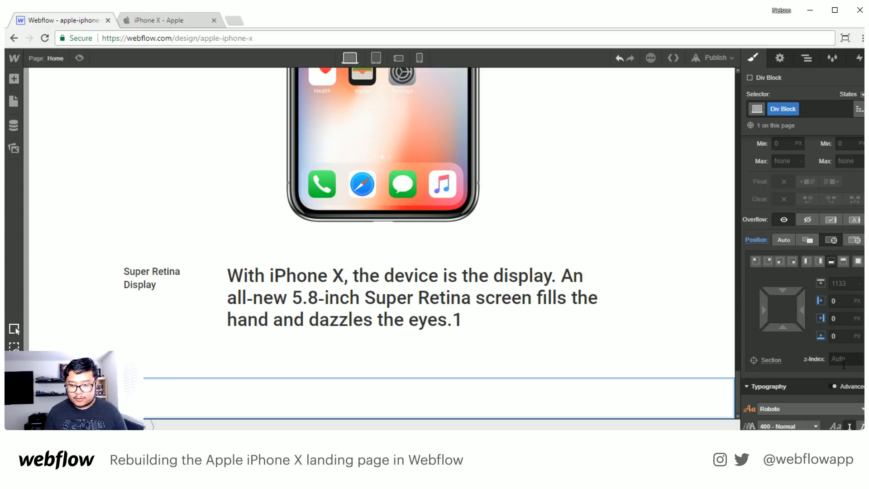
- Try a height of 500 px for the div block and reduce it until the block just covers the text row
{"action": "scroll", "coordinate": [843, 344], "scroll_direction": "down", "scroll_amount": 3}
{"action": "scroll", "coordinate": [843, 343], "scroll_direction": "up", "scroll_amount": 4}
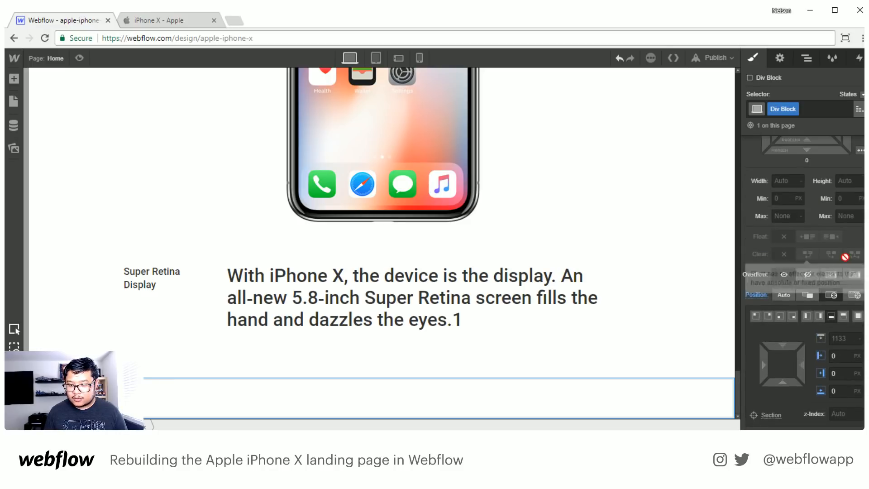
{"action": "left_click", "coordinate": [844, 180]}
{"action": "type", "text": "500"}
{"action": "key", "text": "Return"}
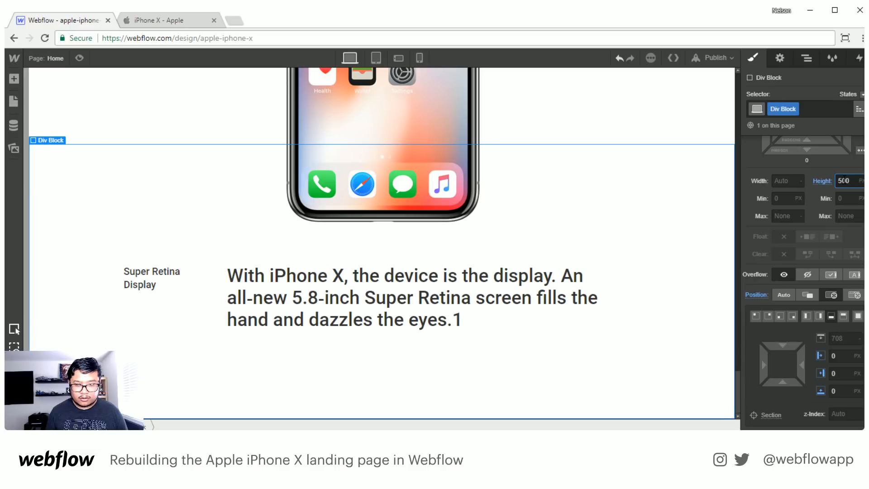
{"action": "key", "text": "shift+Down"}
{"action": "key", "text": "shift+Down"}
{"action": "key", "text": "shift+Down"}
{"action": "key", "text": "shift+Down"}
{"action": "key", "text": "shift+Down"}
{"action": "key", "text": "shift+Down"}
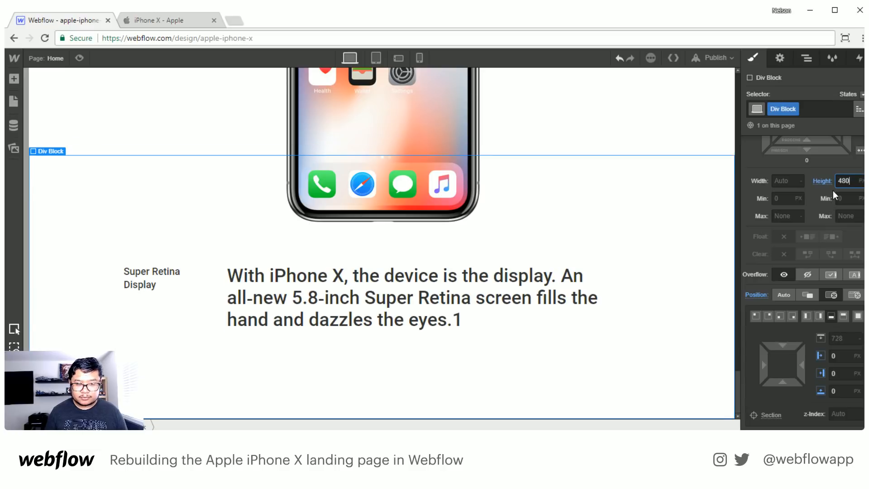
{"action": "key", "text": "shift+Down"}
{"action": "key", "text": "shift+Down"}
{"action": "key", "text": "shift+Down"}
{"action": "key", "text": "shift+Down"}
{"action": "key", "text": "shift+Down"}
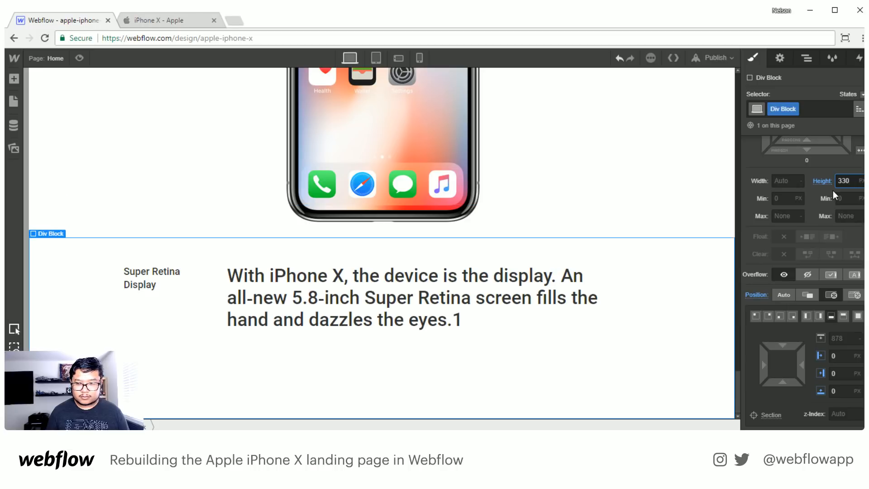
{"action": "key", "text": "shift+Down"}
{"action": "key", "text": "shift+Down"}
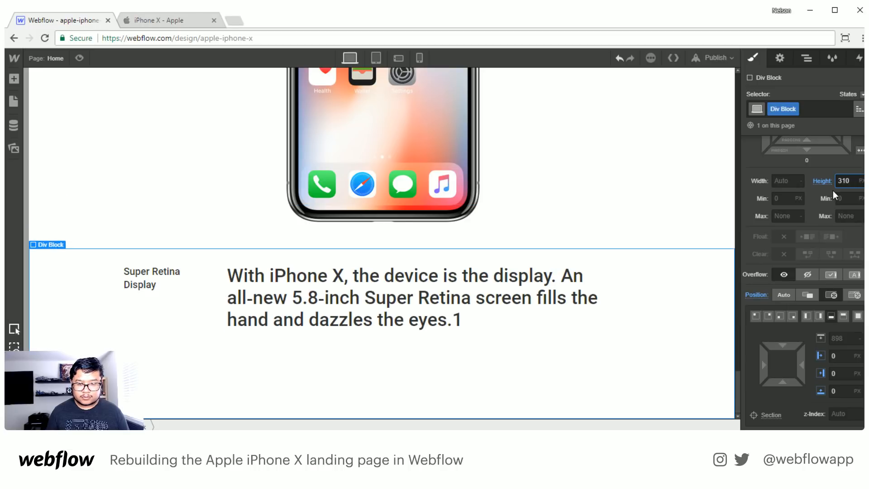
{"action": "left_click", "coordinate": [197, 20]}
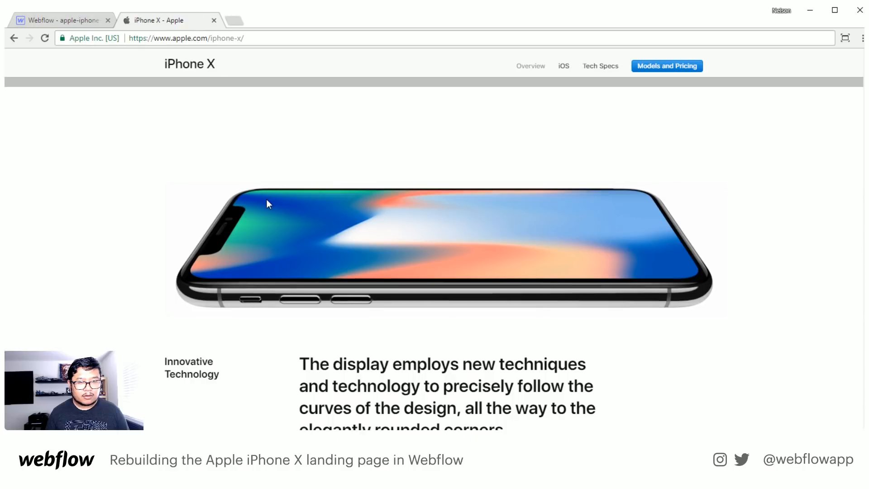
{"action": "scroll", "coordinate": [268, 203], "scroll_direction": "up", "scroll_amount": 3}
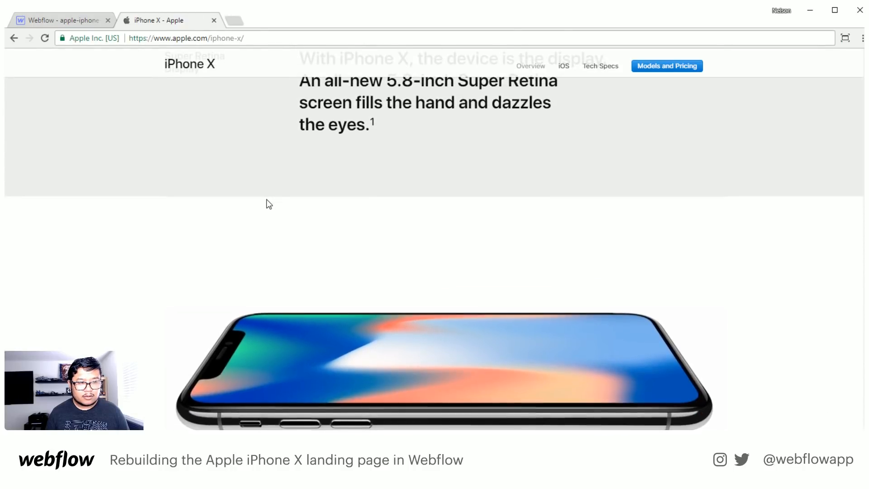
{"action": "scroll", "coordinate": [269, 204], "scroll_direction": "up", "scroll_amount": 1}
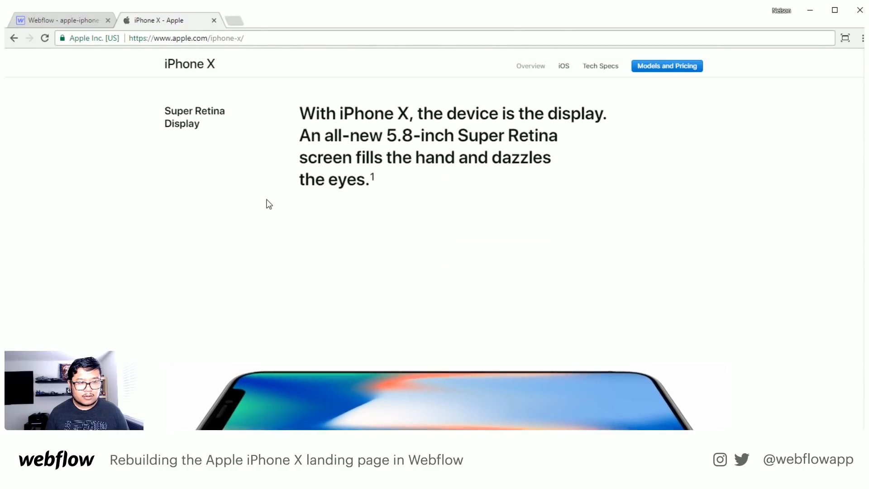
{"action": "left_click", "coordinate": [60, 20]}
{"action": "left_click", "coordinate": [848, 181]}
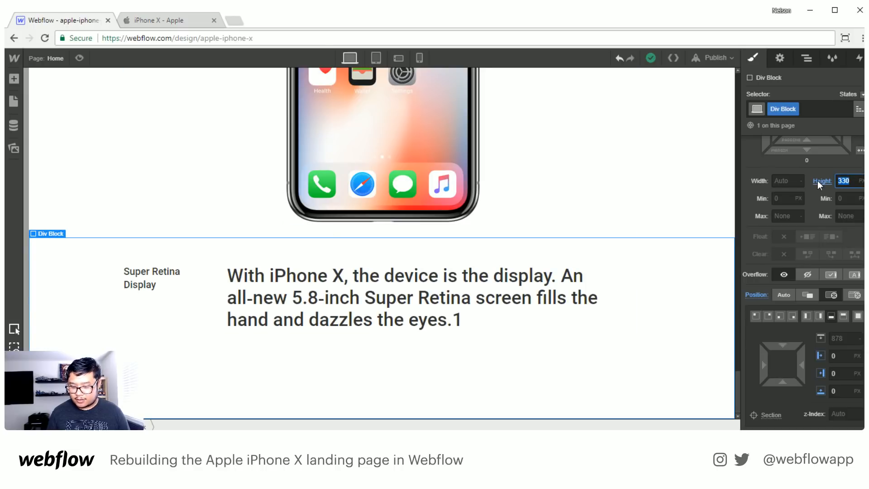
{"action": "type", "text": "300"}
- Set the div block's background color to the section grey swatch
{"action": "scroll", "coordinate": [798, 314], "scroll_direction": "down", "scroll_amount": 1}
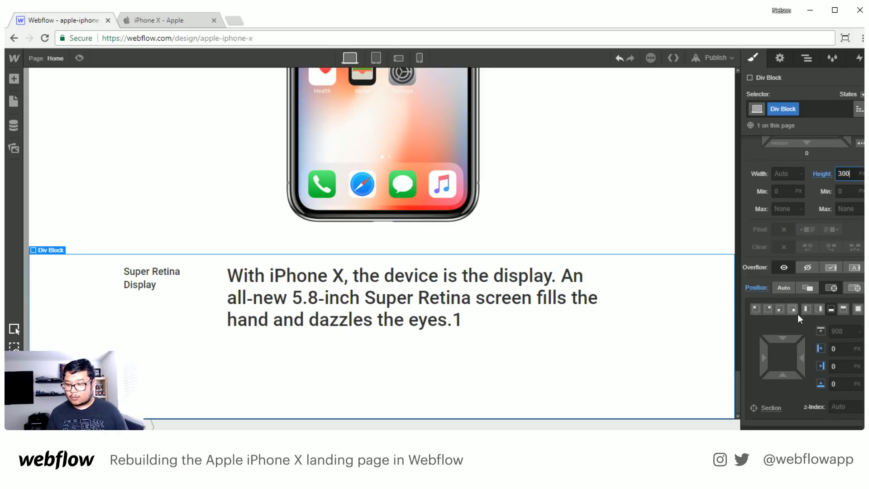
{"action": "scroll", "coordinate": [797, 315], "scroll_direction": "down", "scroll_amount": 4}
{"action": "scroll", "coordinate": [800, 349], "scroll_direction": "down", "scroll_amount": 2}
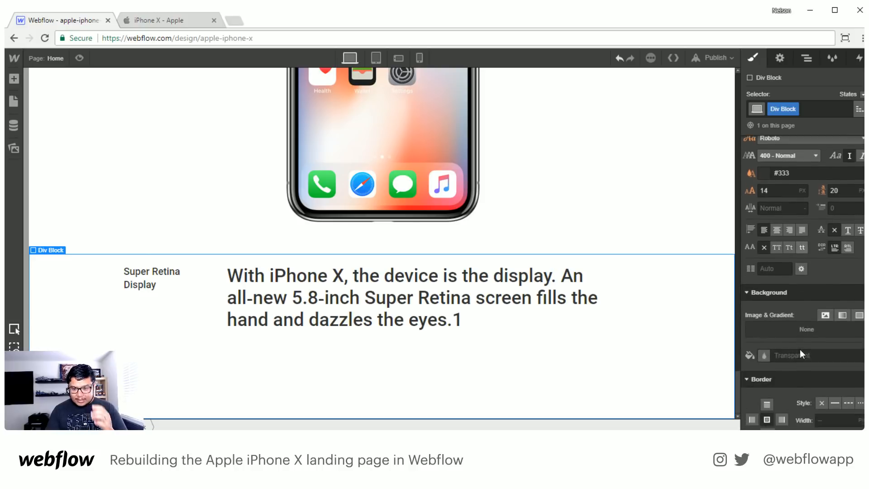
{"action": "scroll", "coordinate": [800, 349], "scroll_direction": "down", "scroll_amount": 1}
{"action": "left_click", "coordinate": [766, 294]}
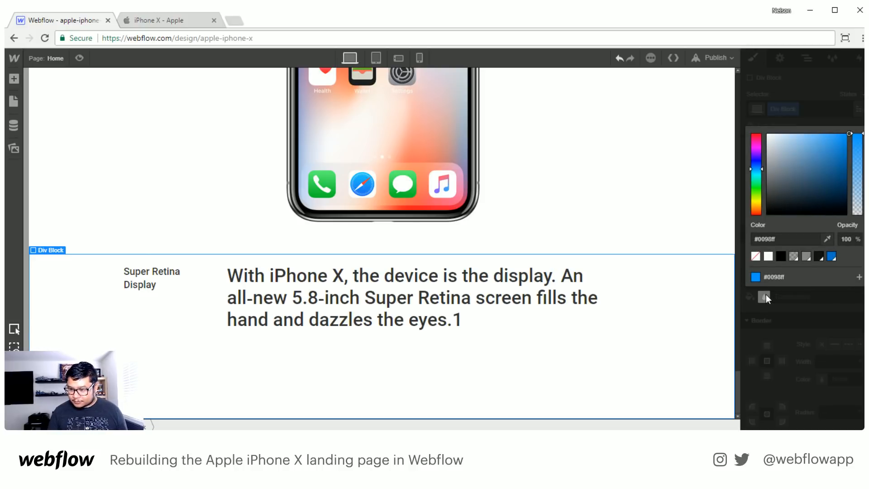
{"action": "left_click", "coordinate": [794, 257]}
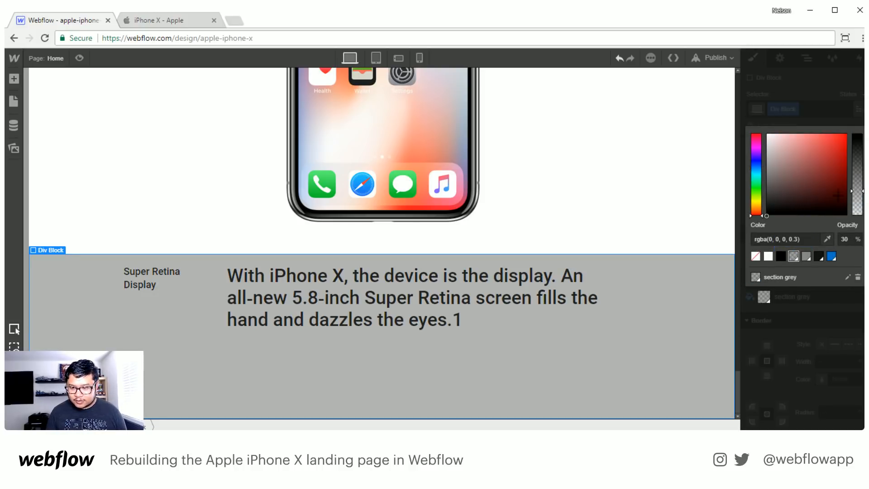
{"action": "left_click", "coordinate": [857, 109]}
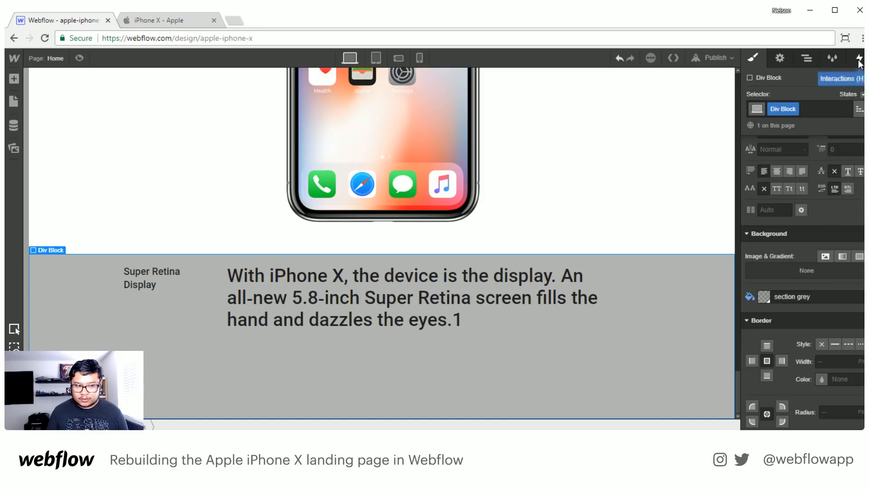
- Rename the div block's class to "grey overlay"
{"action": "left_click", "coordinate": [779, 107]}
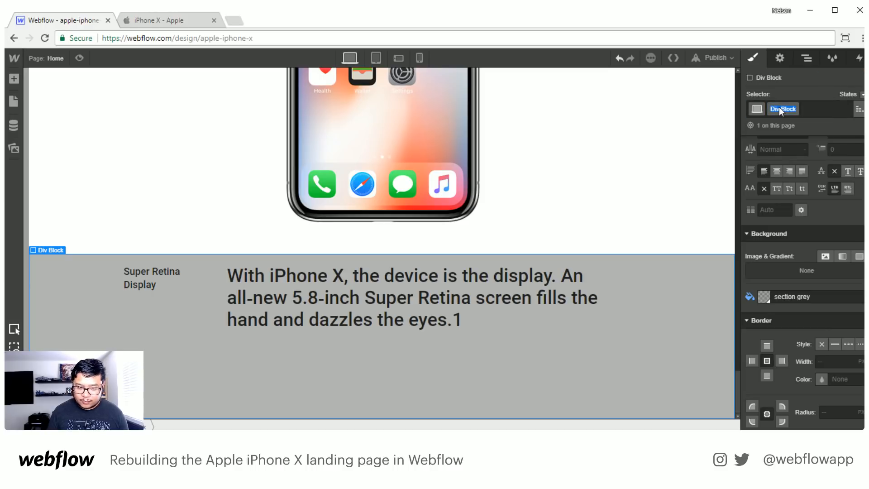
{"action": "type", "text": "grey overlay"}
{"action": "key", "text": "Return"}
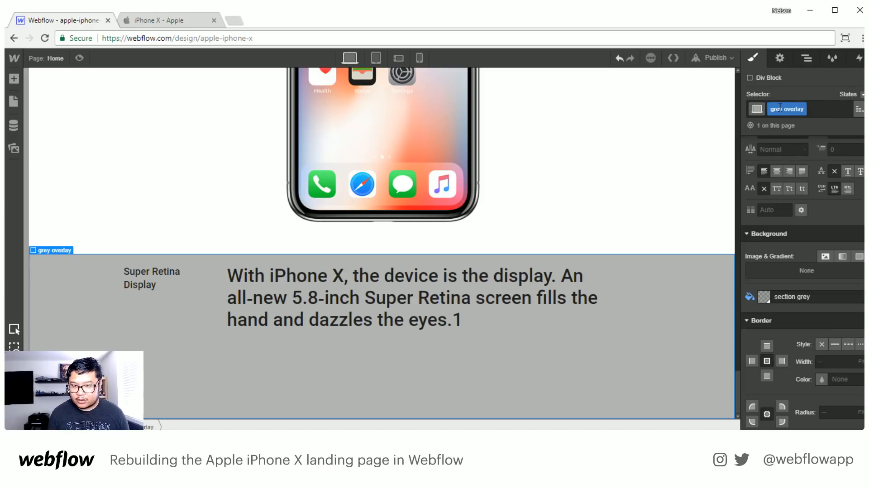
- Create a new interaction for the overlay block and name it "grey overlay"
{"action": "left_click", "coordinate": [858, 58]}
{"action": "left_click", "coordinate": [859, 99]}
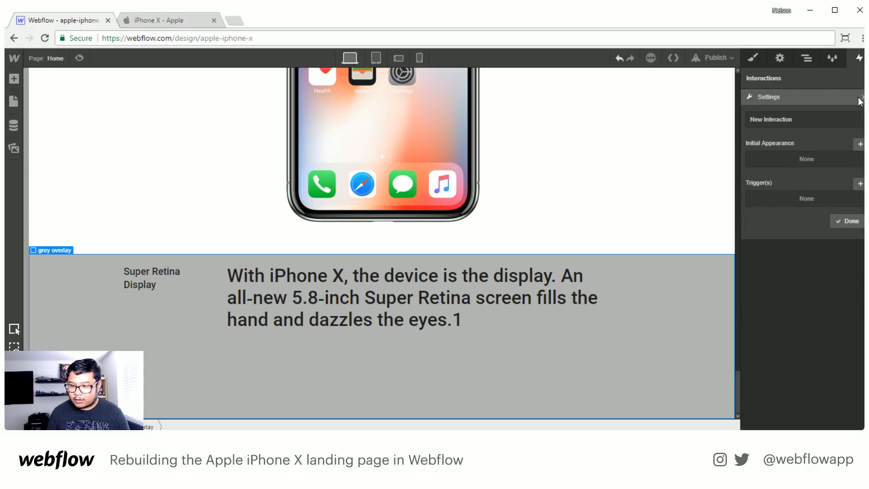
{"action": "left_click", "coordinate": [783, 123]}
{"action": "key", "text": "ctrl+a"}
{"action": "type", "text": "grey"}
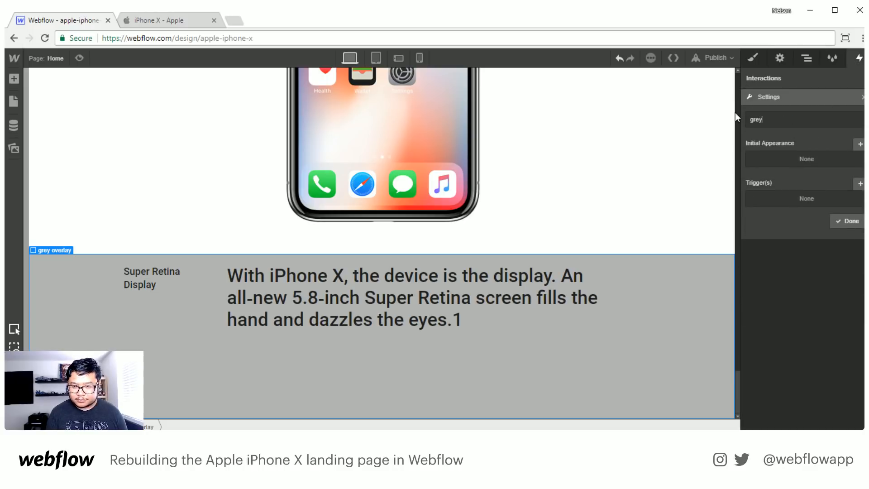
{"action": "type", "text": " overlay"}
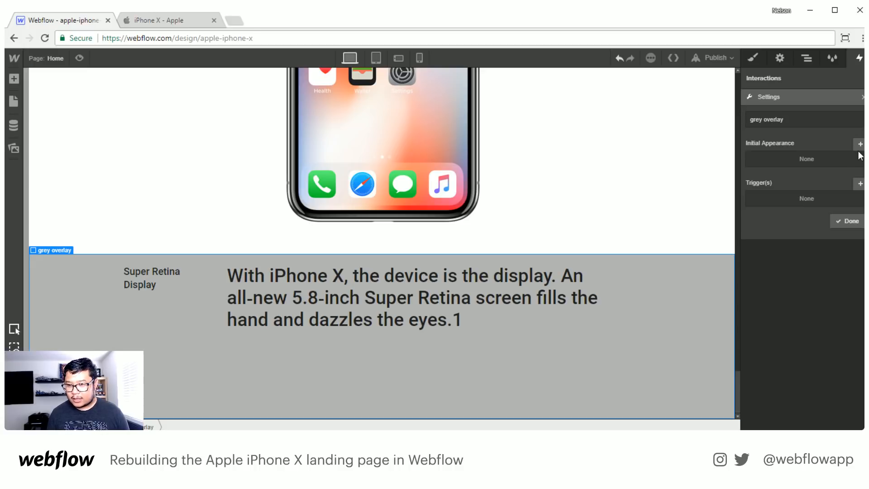
- Set the interaction's initial appearance to 0% opacity
{"action": "left_click", "coordinate": [860, 145]}
{"action": "left_click", "coordinate": [848, 221]}
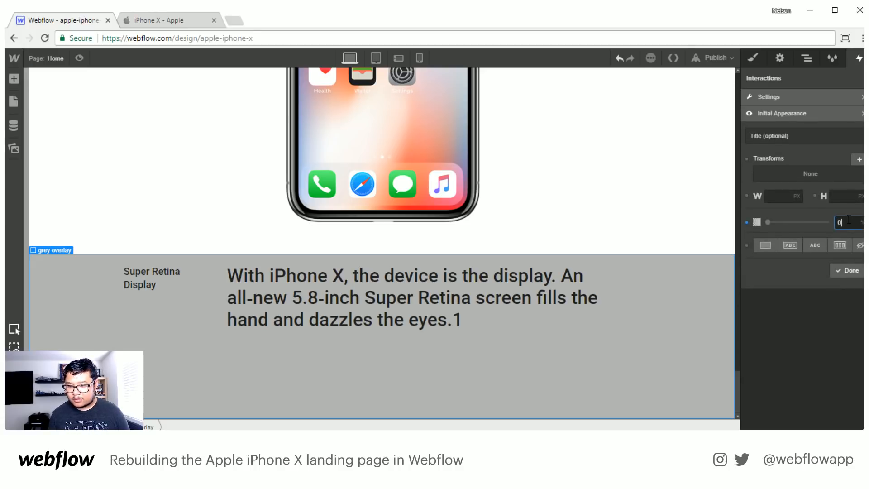
{"action": "left_click", "coordinate": [843, 272]}
- Add a scroll trigger to the interaction with a scroll-into-view offset of 90%
{"action": "left_click", "coordinate": [859, 186]}
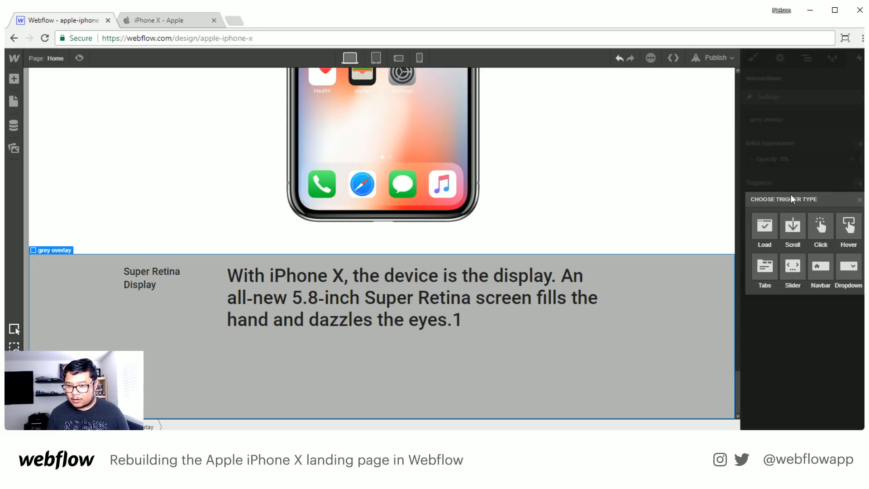
{"action": "left_click", "coordinate": [824, 227]}
{"action": "left_click_drag", "start_coordinate": [847, 206], "coordinate": [800, 201]}
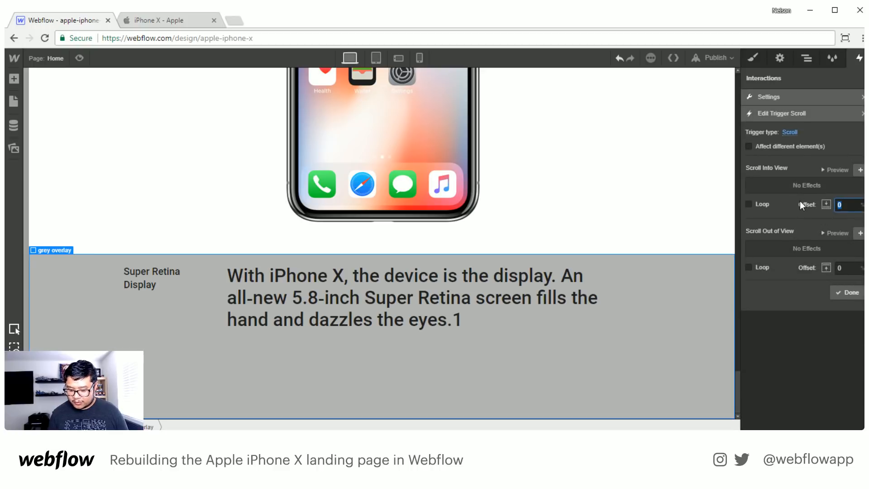
{"action": "type", "text": "50"}
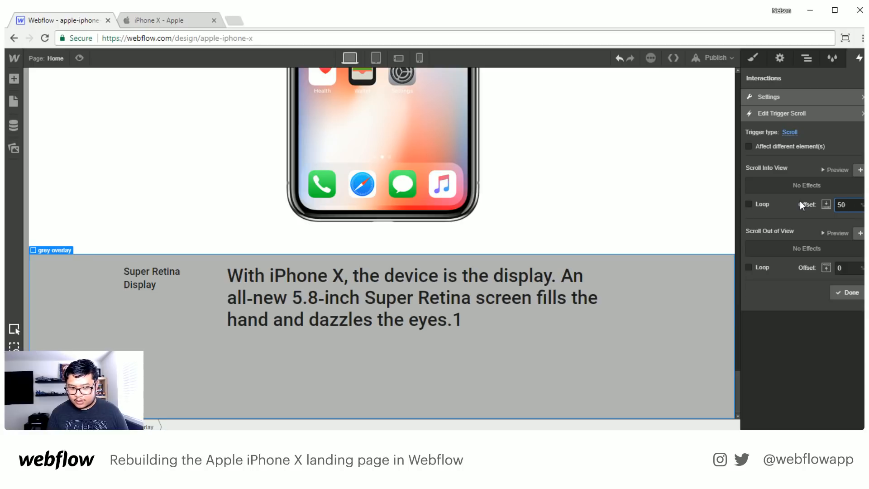
{"action": "key", "text": "BackSpace"}
{"action": "key", "text": "BackSpace"}
{"action": "type", "text": "90"}
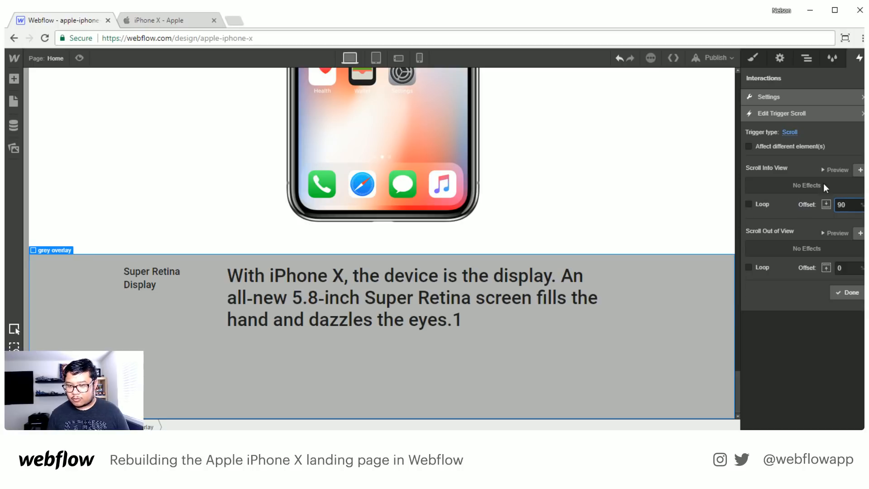
- Add a scroll-into-view step with 100% opacity and a 500 ms transition, and save the grey overlay interaction
{"action": "left_click", "coordinate": [860, 170]}
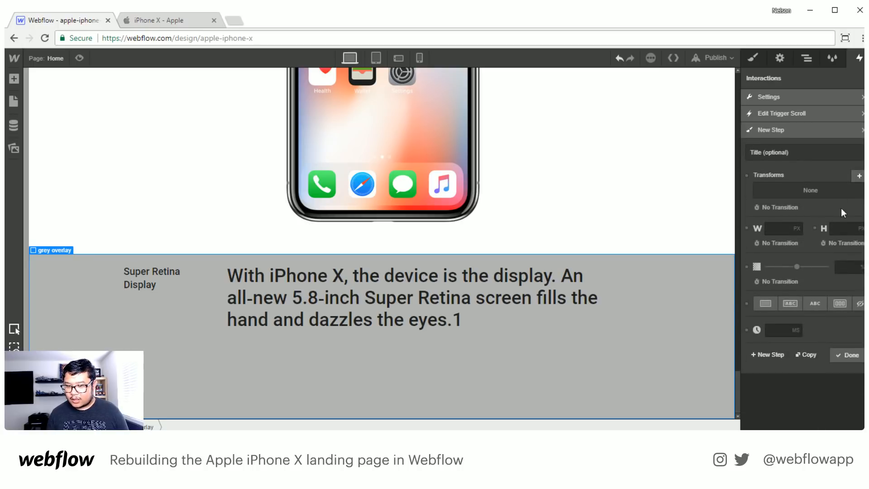
{"action": "left_click_drag", "start_coordinate": [800, 267], "coordinate": [854, 265]}
{"action": "left_click", "coordinate": [774, 284]}
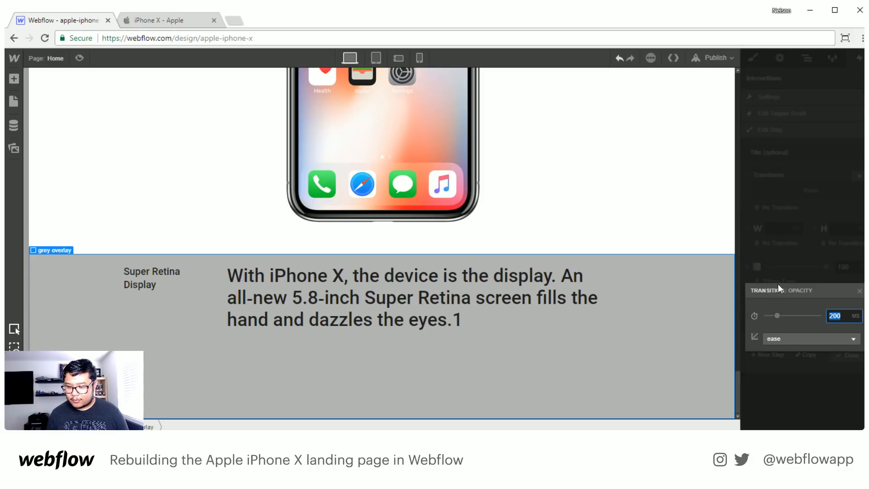
{"action": "type", "text": "500"}
{"action": "key", "text": "Return"}
{"action": "left_click", "coordinate": [847, 353]}
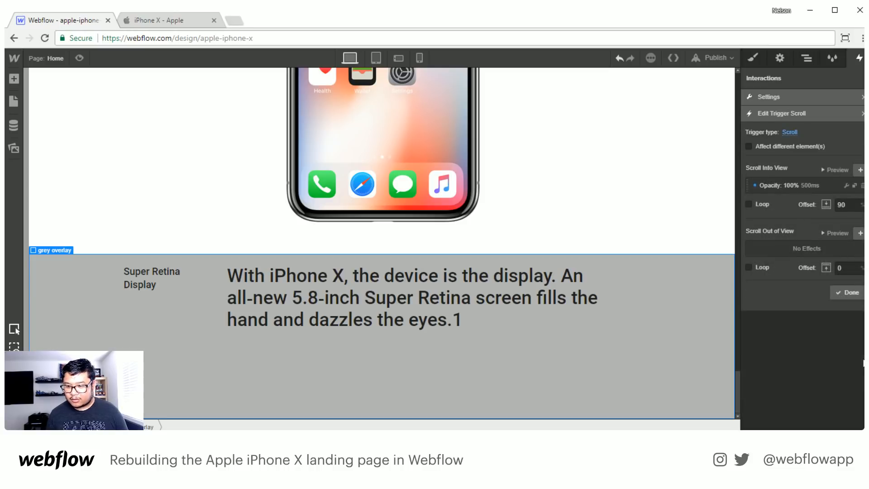
{"action": "left_click", "coordinate": [849, 295]}
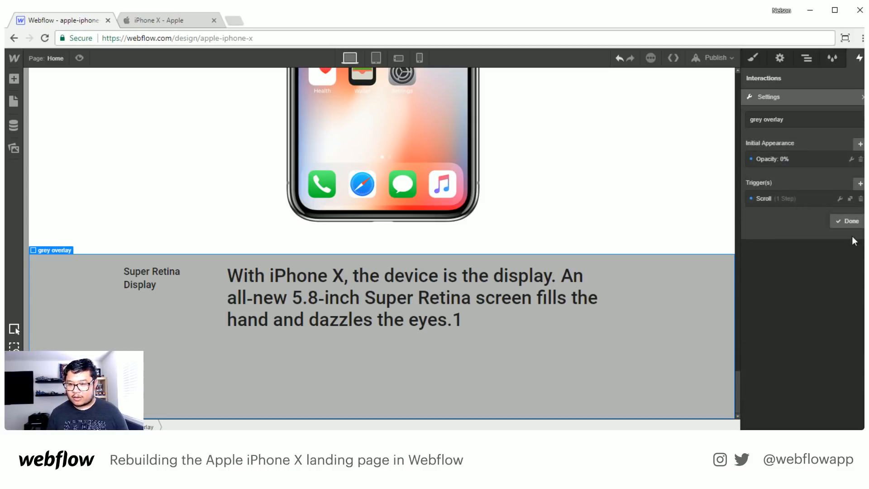
{"action": "left_click", "coordinate": [849, 220]}
- Preview the page and scroll through the Super Retina Display row to check the overlay's fade-in
{"action": "scroll", "coordinate": [349, 266], "scroll_direction": "up", "scroll_amount": 10}
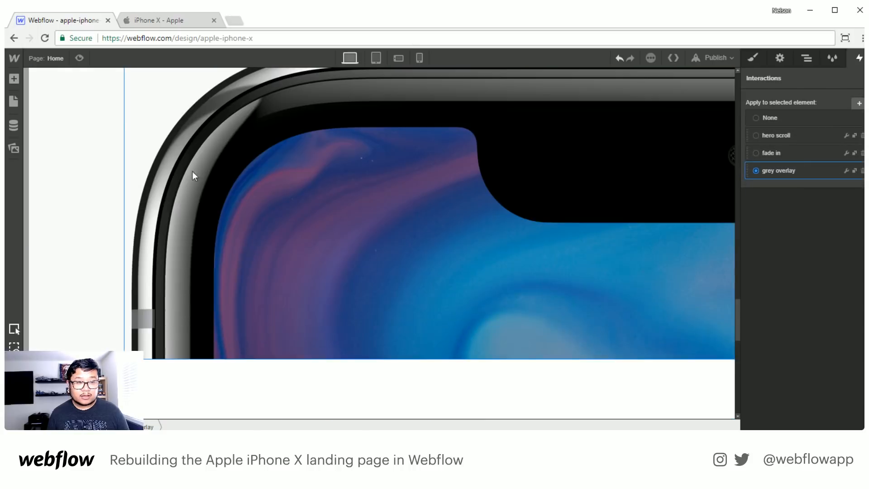
{"action": "left_click", "coordinate": [79, 58]}
{"action": "scroll", "coordinate": [248, 270], "scroll_direction": "down", "scroll_amount": 10}
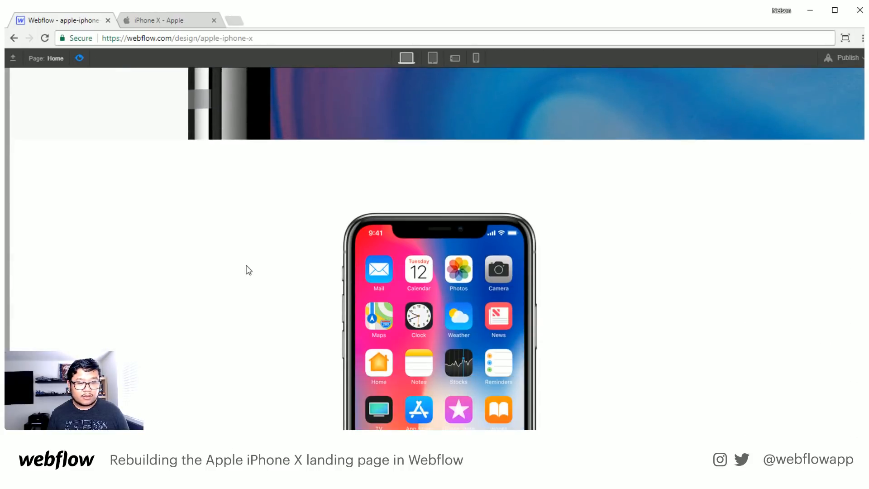
{"action": "scroll", "coordinate": [250, 264], "scroll_direction": "up", "scroll_amount": 3}
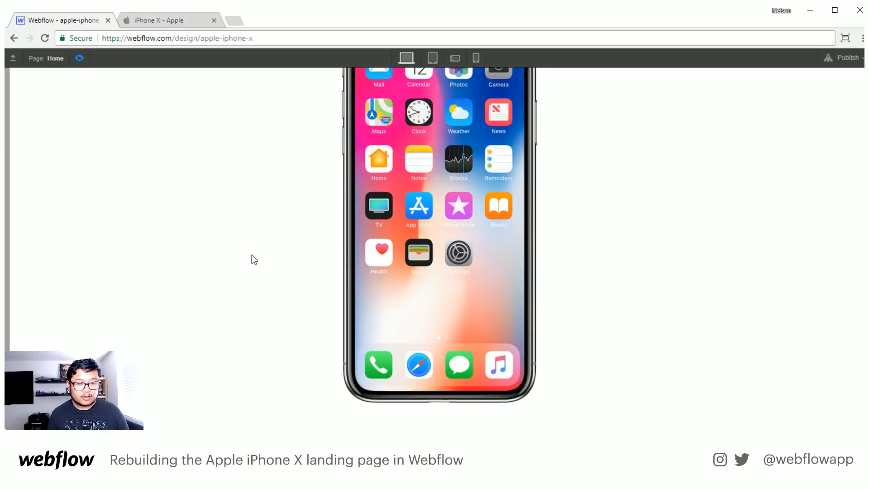
{"action": "scroll", "coordinate": [252, 258], "scroll_direction": "down", "scroll_amount": 2}
{"action": "scroll", "coordinate": [216, 260], "scroll_direction": "down", "scroll_amount": 1}
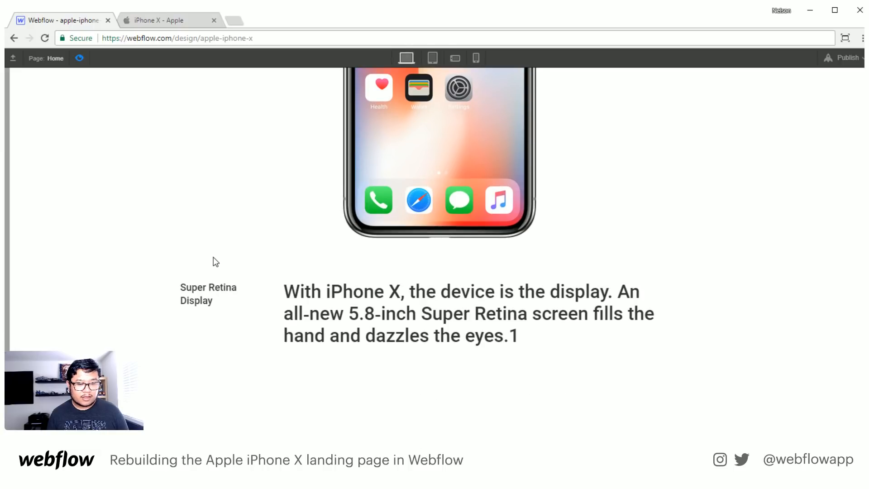
{"action": "left_click", "coordinate": [80, 58]}
- Duplicate the section containing the iPhone home screen and Super Retina Display row directly below itself
{"action": "left_click", "coordinate": [814, 77]}
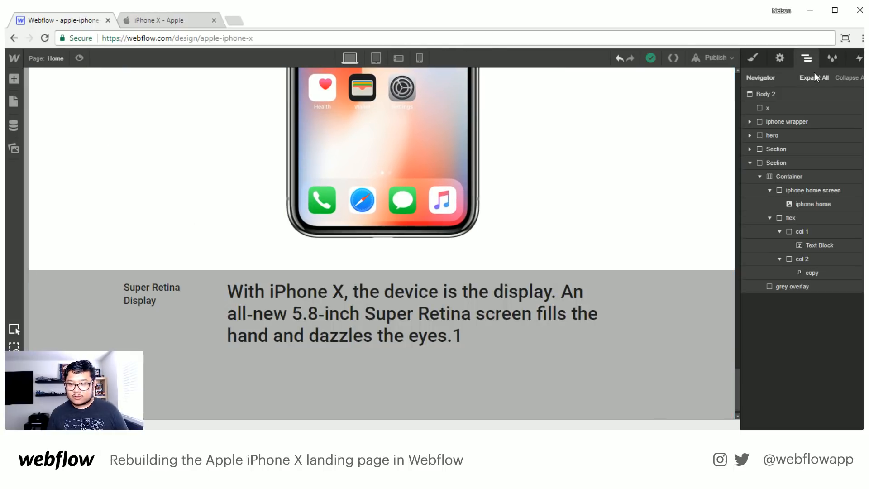
{"action": "left_click", "coordinate": [768, 163]}
{"action": "left_click", "coordinate": [750, 162]}
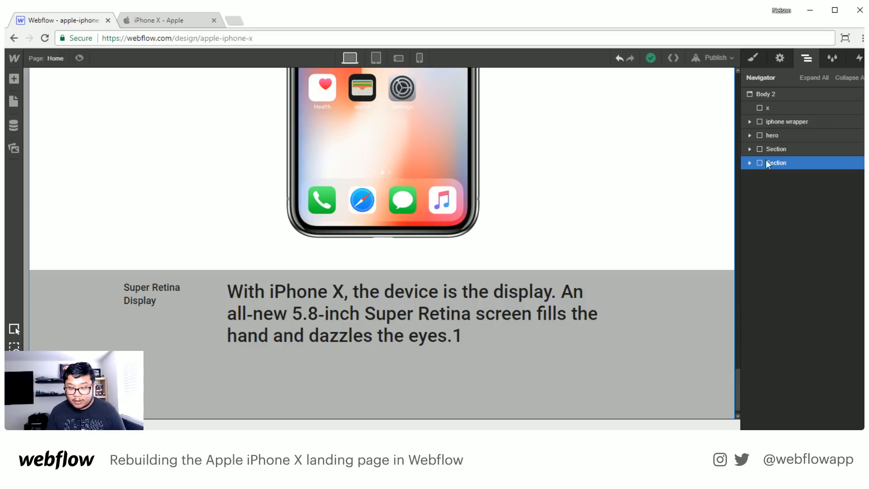
{"action": "key", "text": "ctrl+c"}
{"action": "key", "text": "ctrl+v"}
{"action": "scroll", "coordinate": [548, 292], "scroll_direction": "down", "scroll_amount": 6}
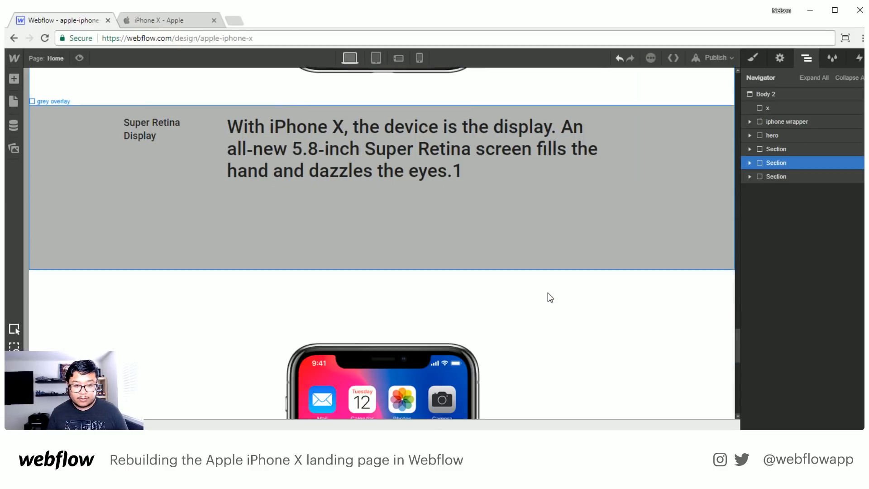
- Preview the page with the duplicated section and check how the grey overlay behaves when scrolling both ways
{"action": "scroll", "coordinate": [547, 292], "scroll_direction": "up", "scroll_amount": 9}
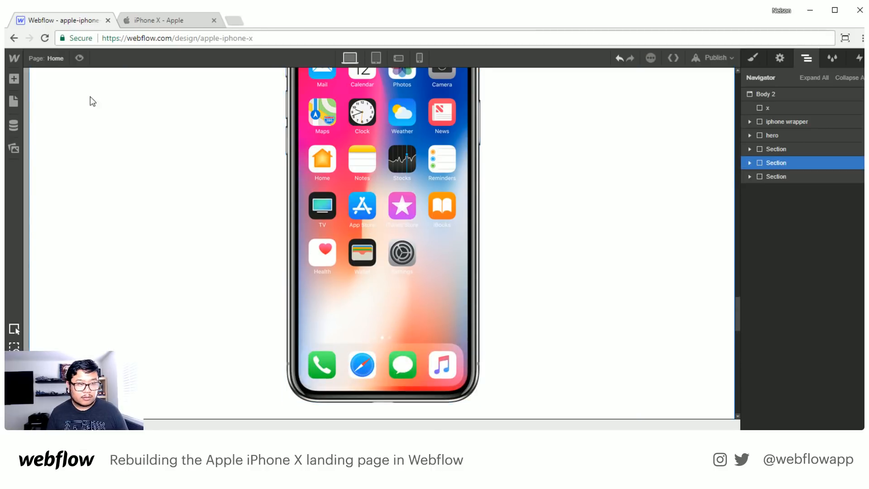
{"action": "left_click", "coordinate": [79, 58]}
{"action": "scroll", "coordinate": [257, 235], "scroll_direction": "down", "scroll_amount": 5}
{"action": "scroll", "coordinate": [258, 239], "scroll_direction": "up", "scroll_amount": 9}
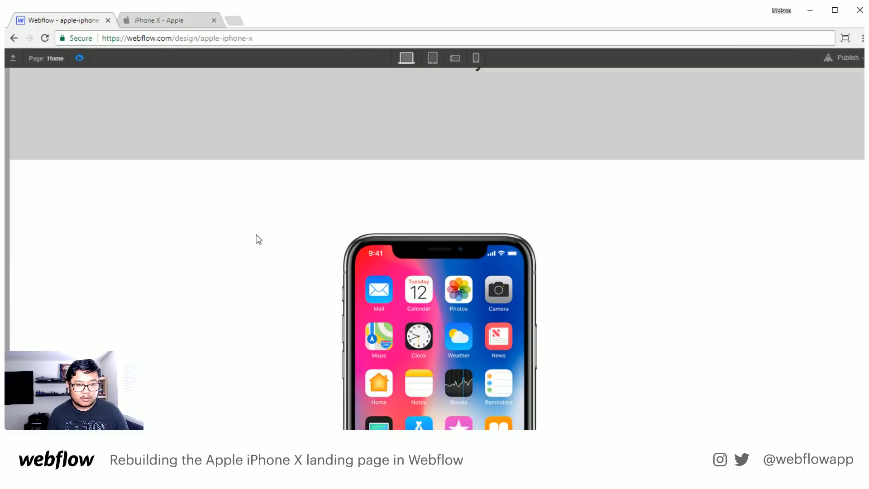
{"action": "scroll", "coordinate": [258, 239], "scroll_direction": "down", "scroll_amount": 2}
{"action": "scroll", "coordinate": [258, 239], "scroll_direction": "up", "scroll_amount": 2}
{"action": "scroll", "coordinate": [258, 239], "scroll_direction": "down", "scroll_amount": 4}
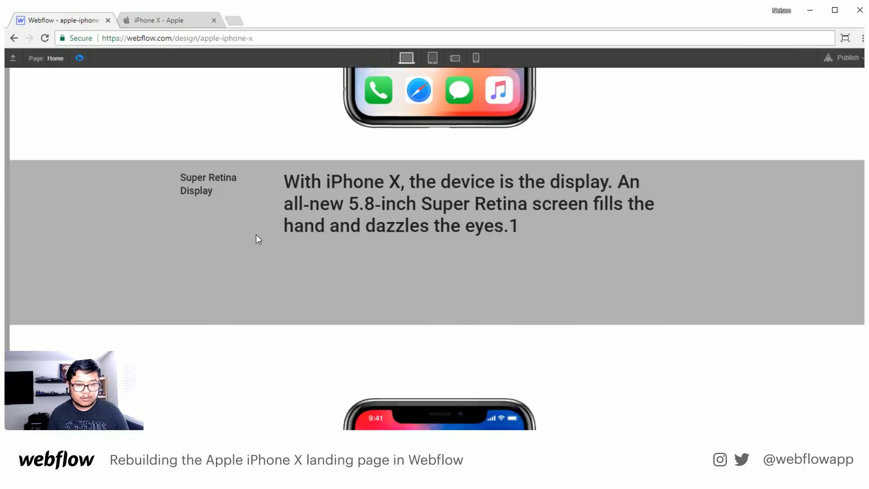
{"action": "scroll", "coordinate": [257, 235], "scroll_direction": "up", "scroll_amount": 1}
{"action": "left_click", "coordinate": [79, 58]}
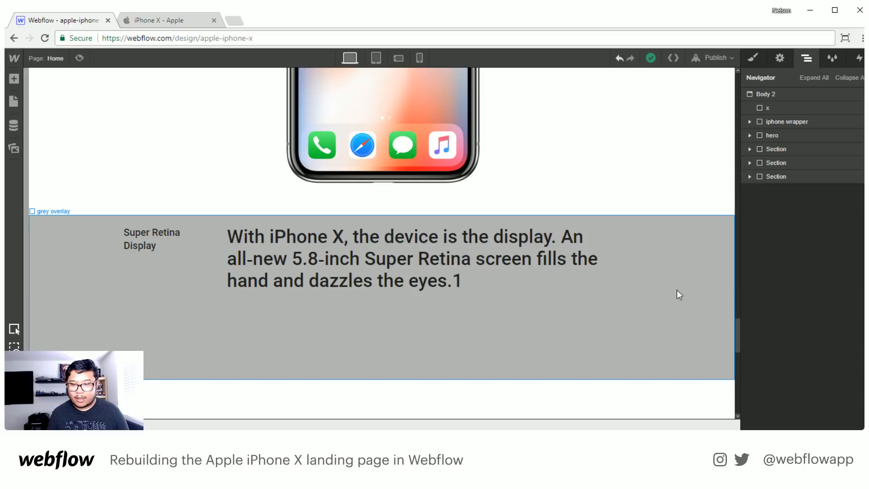
- Set the scroll-out-of-view offset in the grey overlay interaction's scroll trigger to 90%
{"action": "left_click", "coordinate": [661, 329]}
{"action": "left_click", "coordinate": [859, 58]}
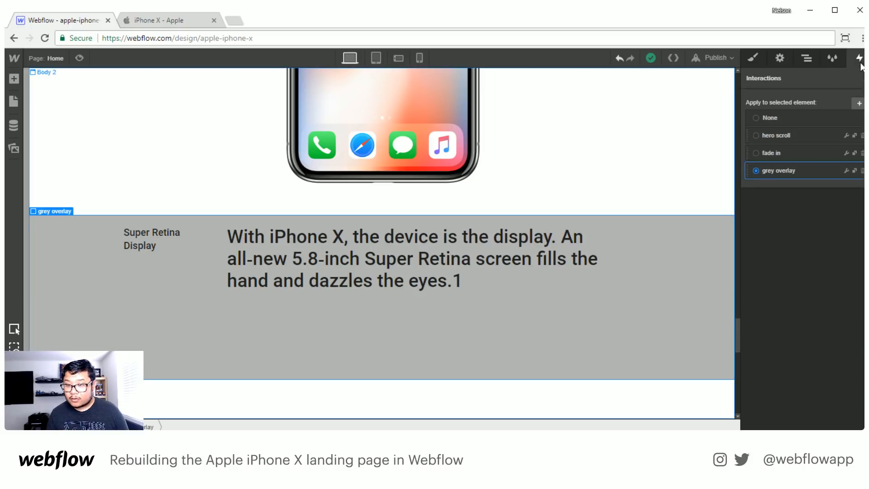
{"action": "left_click", "coordinate": [779, 171]}
{"action": "left_click", "coordinate": [775, 199]}
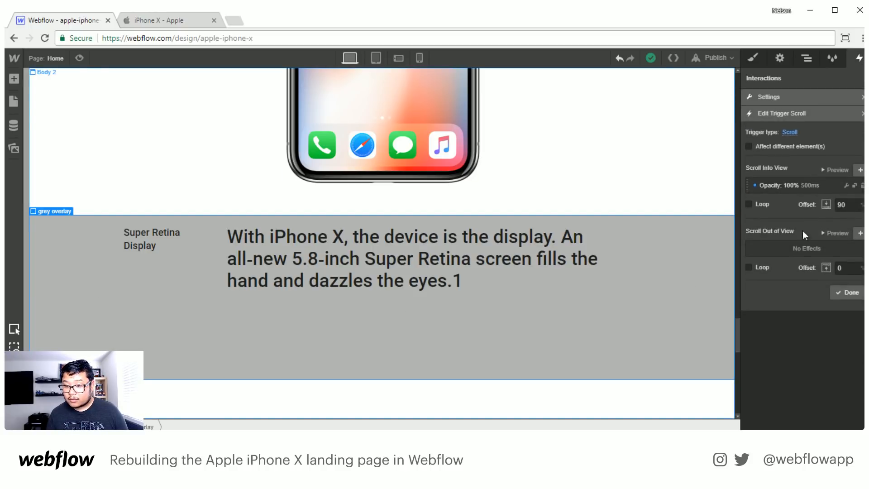
{"action": "left_click", "coordinate": [806, 267]}
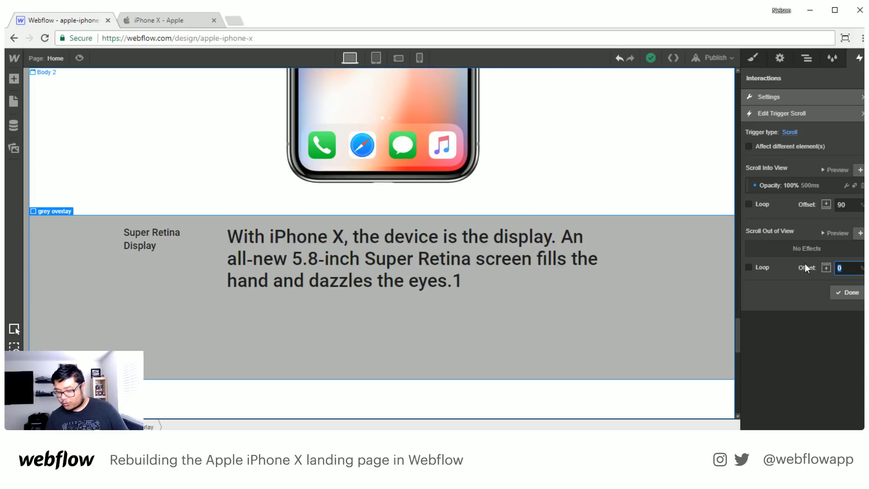
{"action": "type", "text": "90"}
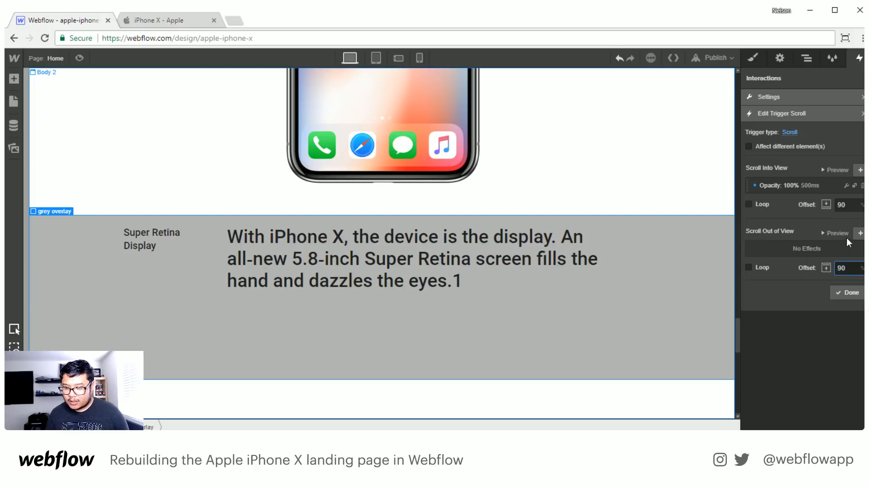
- Add a scroll-out-of-view step with 0% opacity and a 500 ms transition to the trigger
{"action": "left_click", "coordinate": [859, 233]}
{"action": "left_click", "coordinate": [852, 269]}
{"action": "type", "text": "0"}
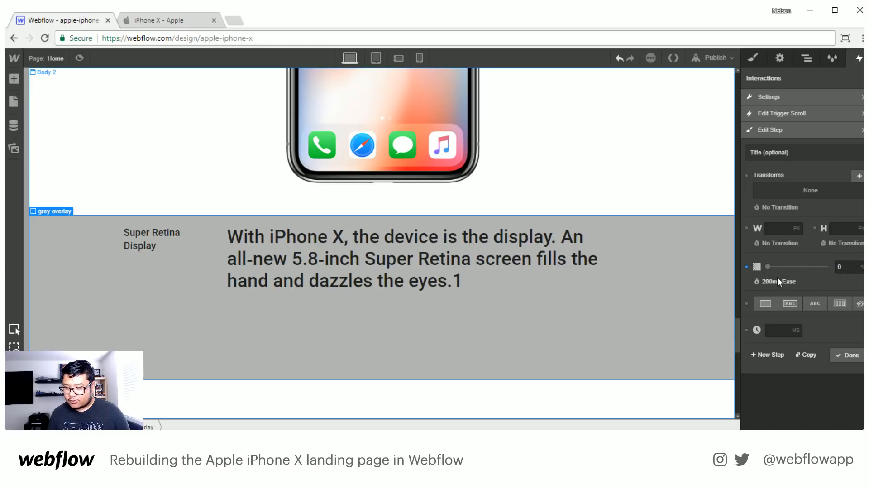
{"action": "left_click", "coordinate": [783, 281]}
{"action": "type", "text": "500"}
{"action": "key", "text": "Return"}
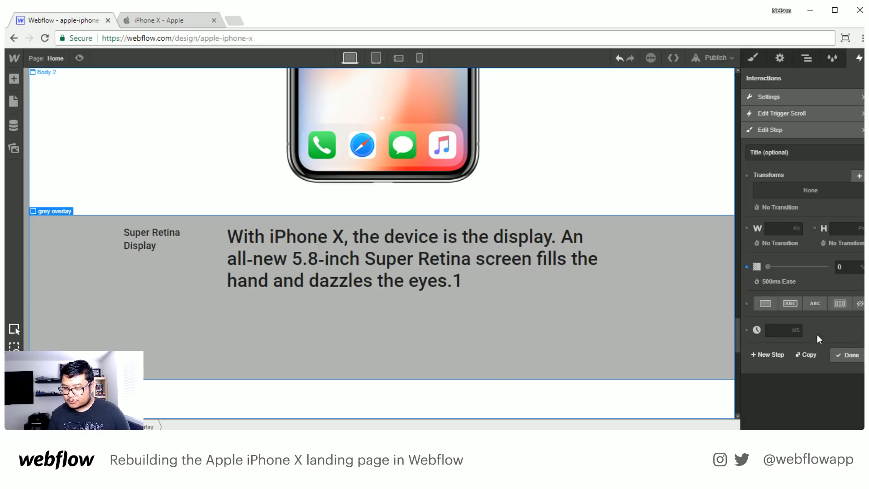
{"action": "left_click", "coordinate": [847, 355]}
{"action": "left_click", "coordinate": [848, 301]}
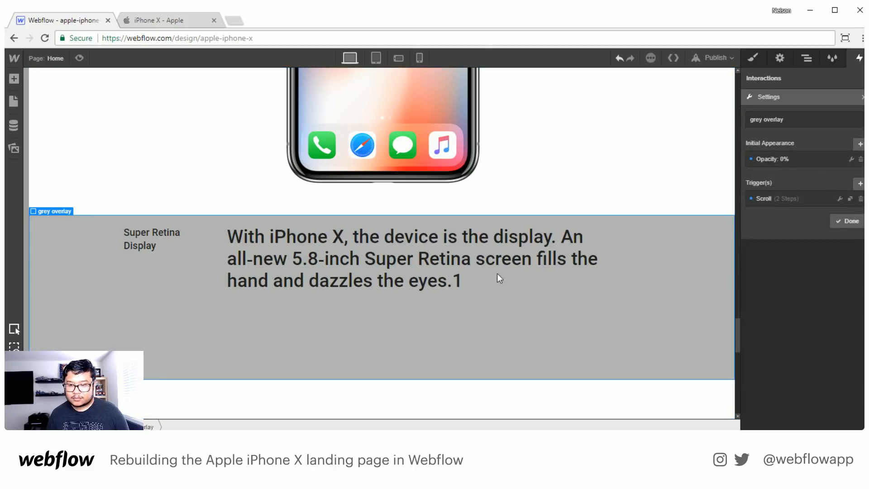
- Preview the page and scroll past the Super Retina Display row to test the overlay's fade-out
{"action": "scroll", "coordinate": [497, 273], "scroll_direction": "up", "scroll_amount": 5}
{"action": "key", "text": "ctrl+shift+p"}
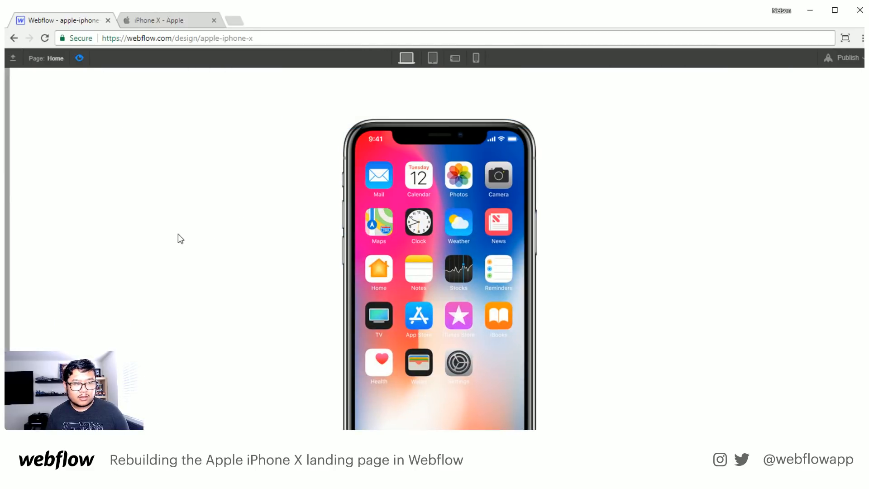
{"action": "scroll", "coordinate": [177, 233], "scroll_direction": "down", "scroll_amount": 3}
{"action": "scroll", "coordinate": [177, 233], "scroll_direction": "down", "scroll_amount": 5}
{"action": "scroll", "coordinate": [177, 232], "scroll_direction": "down", "scroll_amount": 5}
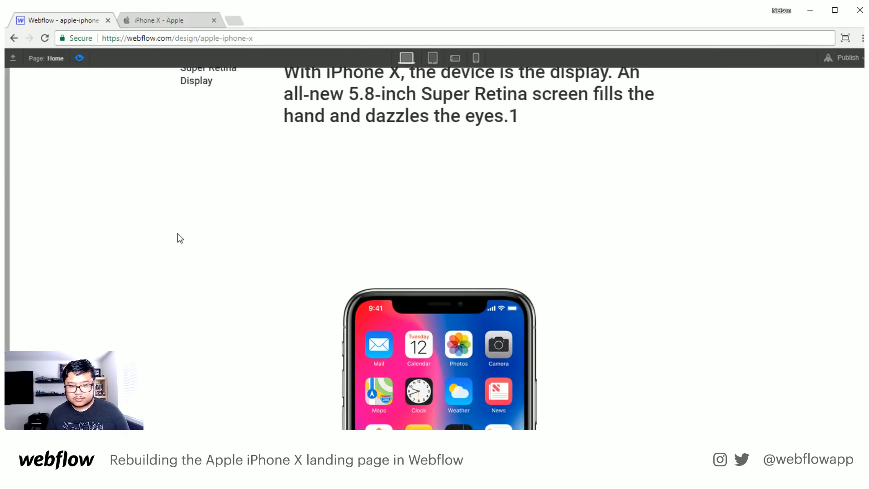
{"action": "scroll", "coordinate": [177, 233], "scroll_direction": "up", "scroll_amount": 5}
{"action": "scroll", "coordinate": [178, 233], "scroll_direction": "down", "scroll_amount": 5}
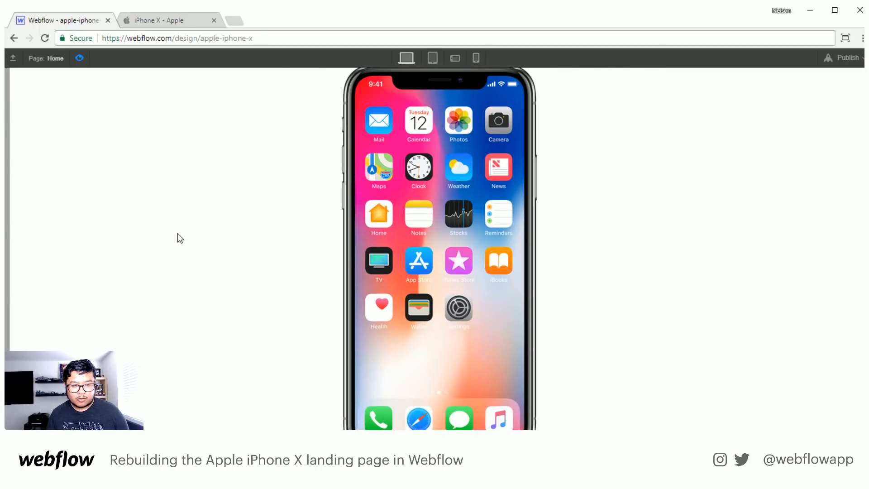
{"action": "left_click", "coordinate": [79, 58]}
- Change the scroll-out-of-view offset of the grey overlay's scroll trigger to 10%
{"action": "scroll", "coordinate": [615, 262], "scroll_direction": "down", "scroll_amount": 5}
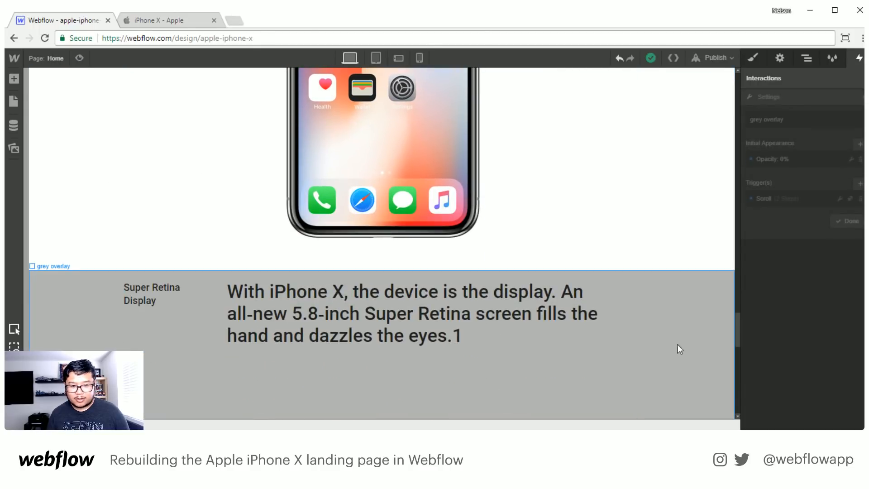
{"action": "left_click", "coordinate": [677, 349]}
{"action": "left_click", "coordinate": [777, 199]}
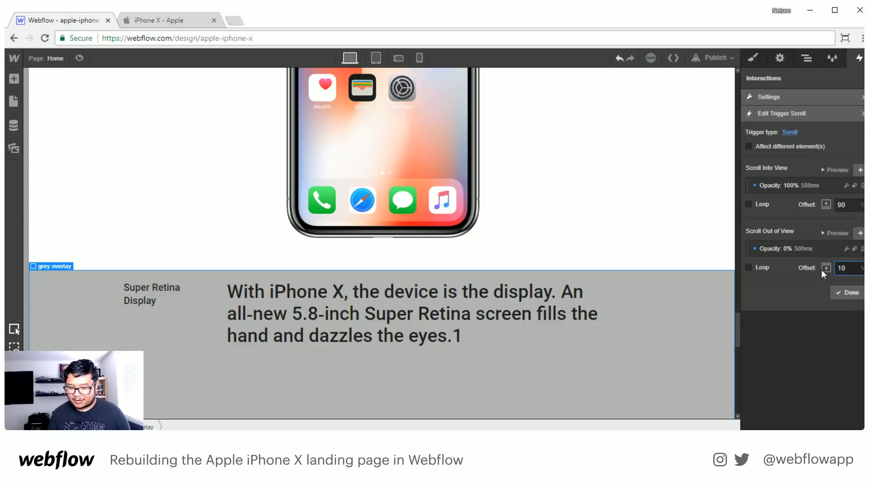
{"action": "left_click", "coordinate": [843, 293]}
- Preview the page again and scroll back and forth to check the overlay fading in and out
{"action": "scroll", "coordinate": [138, 195], "scroll_direction": "up", "scroll_amount": 7}
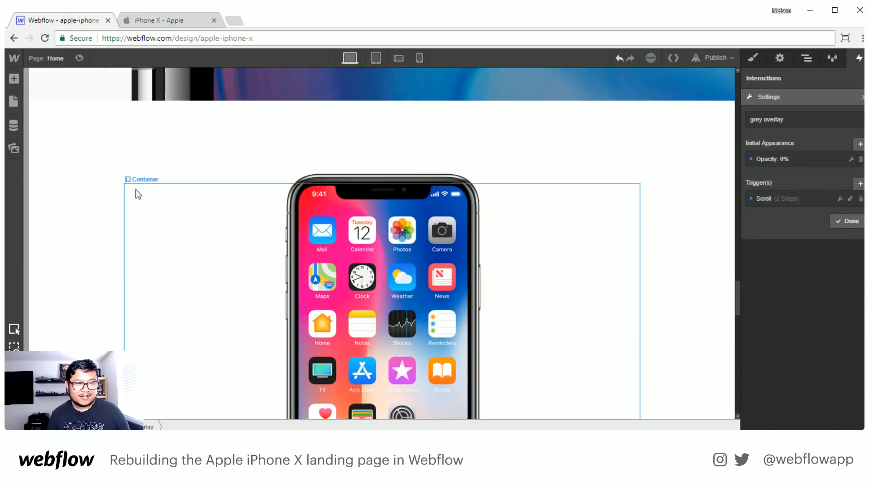
{"action": "left_click", "coordinate": [78, 57]}
{"action": "scroll", "coordinate": [160, 172], "scroll_direction": "down", "scroll_amount": 5}
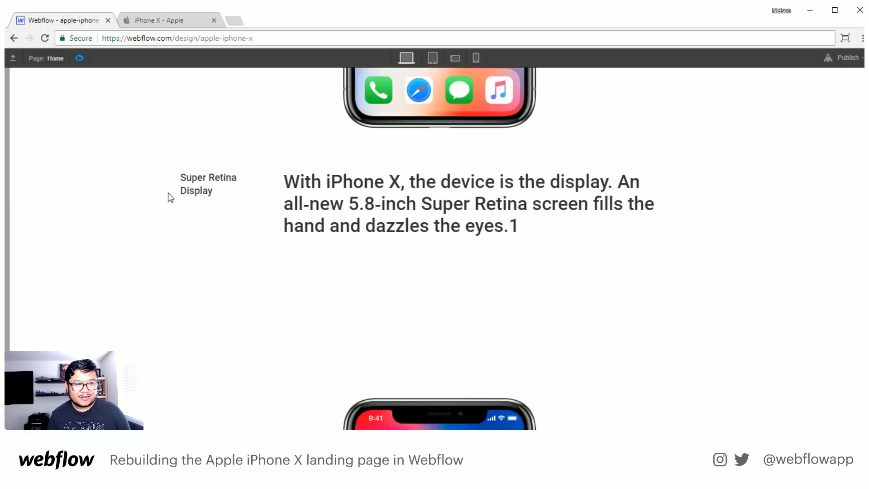
{"action": "scroll", "coordinate": [168, 195], "scroll_direction": "up", "scroll_amount": 5}
{"action": "scroll", "coordinate": [168, 192], "scroll_direction": "up", "scroll_amount": 4}
{"action": "scroll", "coordinate": [167, 192], "scroll_direction": "down", "scroll_amount": 5}
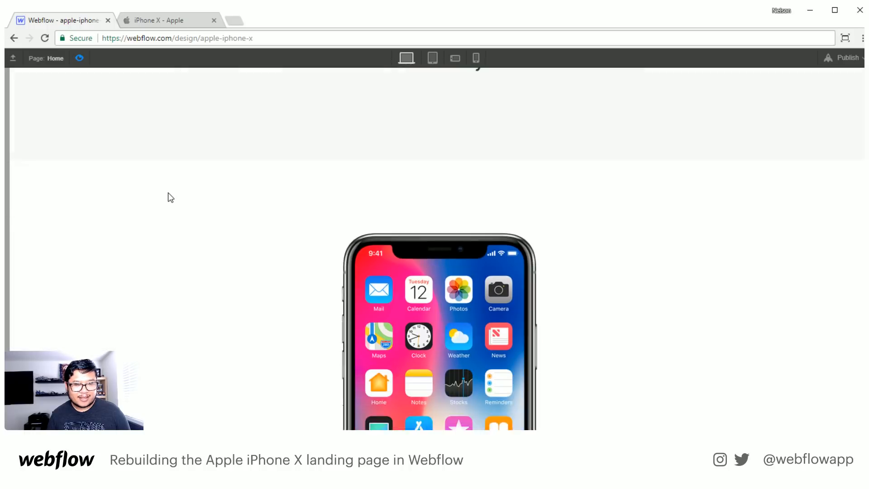
{"action": "scroll", "coordinate": [168, 193], "scroll_direction": "down", "scroll_amount": 5}
{"action": "scroll", "coordinate": [168, 193], "scroll_direction": "up", "scroll_amount": 5}
{"action": "scroll", "coordinate": [168, 193], "scroll_direction": "down", "scroll_amount": 5}
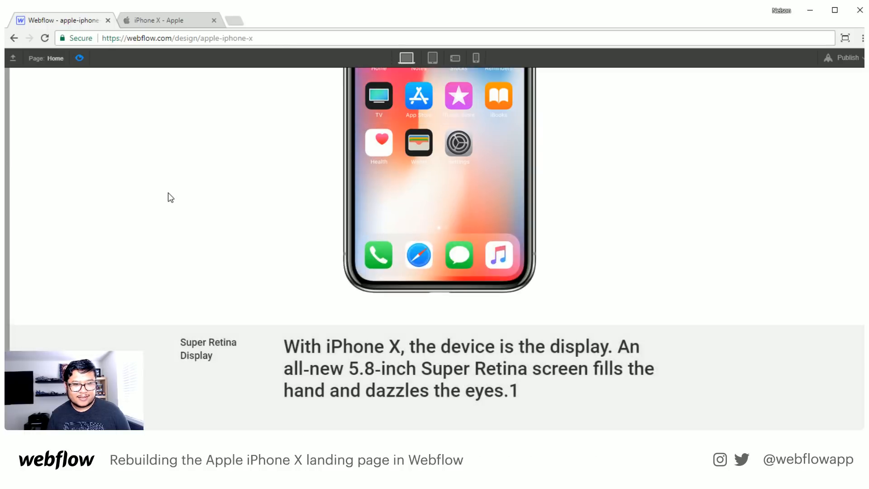
{"action": "scroll", "coordinate": [168, 193], "scroll_direction": "up", "scroll_amount": 5}
{"action": "scroll", "coordinate": [168, 192], "scroll_direction": "down", "scroll_amount": 5}
{"action": "scroll", "coordinate": [168, 192], "scroll_direction": "up", "scroll_amount": 5}
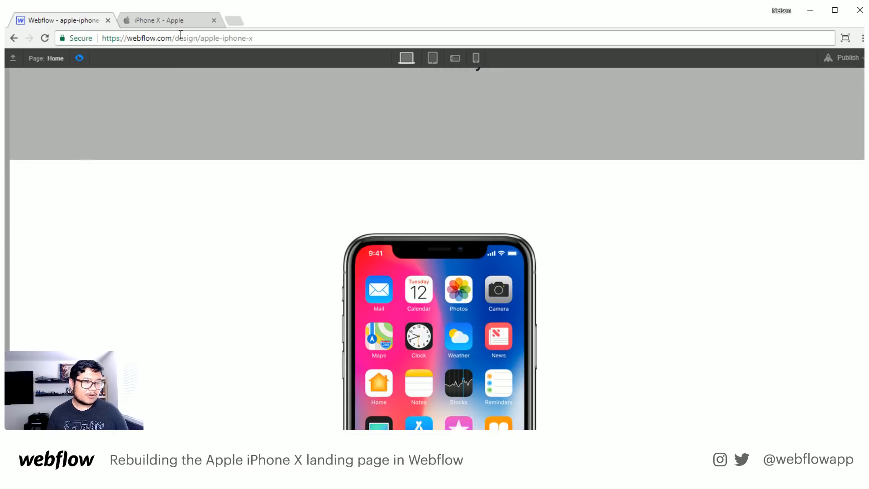
{"action": "left_click", "coordinate": [190, 24]}
{"action": "scroll", "coordinate": [291, 239], "scroll_direction": "down", "scroll_amount": 5}
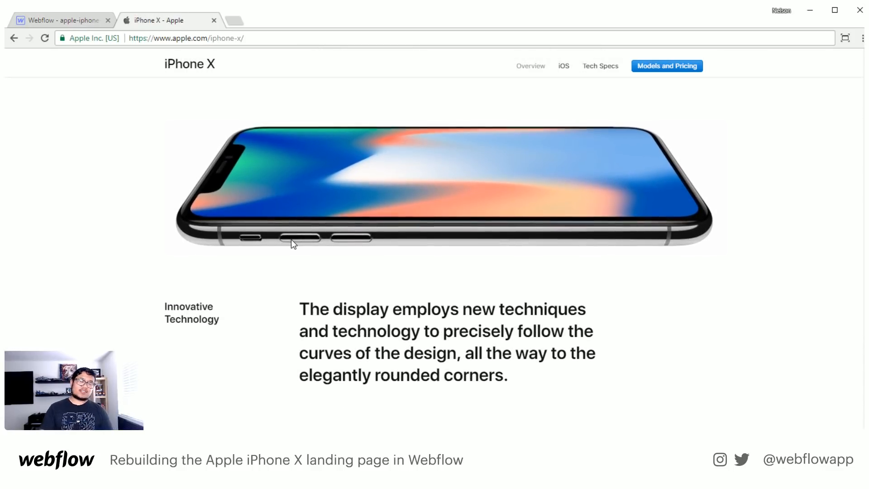
{"action": "left_click", "coordinate": [71, 25]}
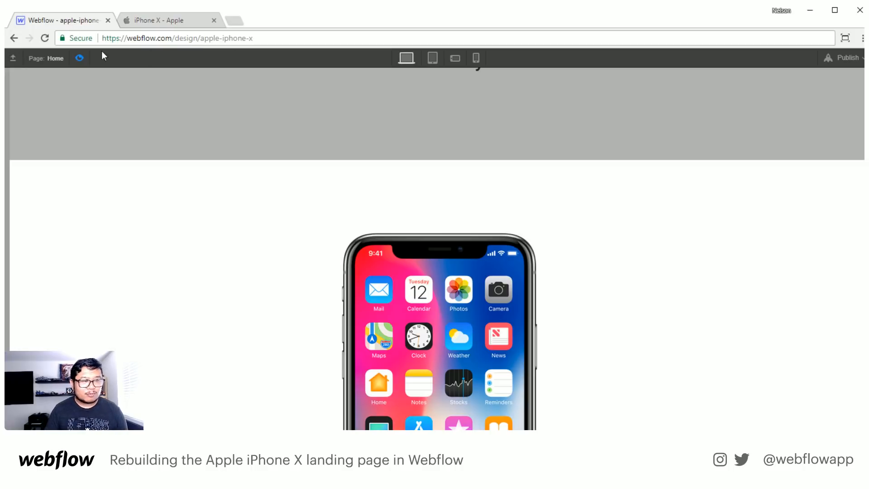
{"action": "left_click", "coordinate": [79, 57]}
{"action": "scroll", "coordinate": [270, 281], "scroll_direction": "down", "scroll_amount": 3}
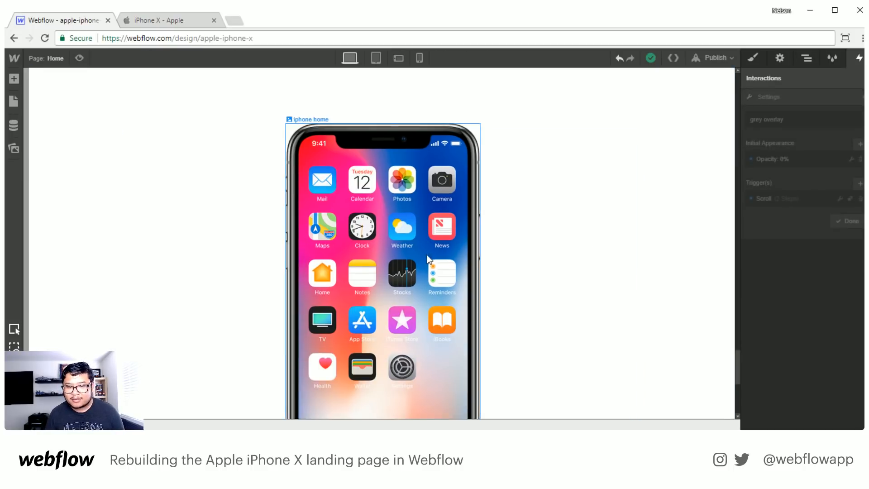
- Replace the iphone home screen block in the last section's container with the landscape iPhone image, placed above the flex row
{"action": "left_click", "coordinate": [807, 58]}
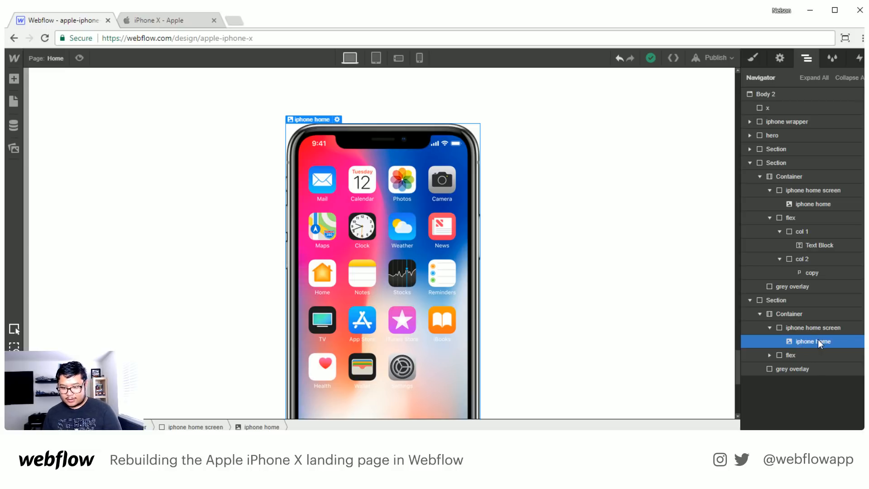
{"action": "key", "text": "Delete"}
{"action": "key", "text": "Delete"}
{"action": "left_click", "coordinate": [811, 313]}
{"action": "key", "text": "a"}
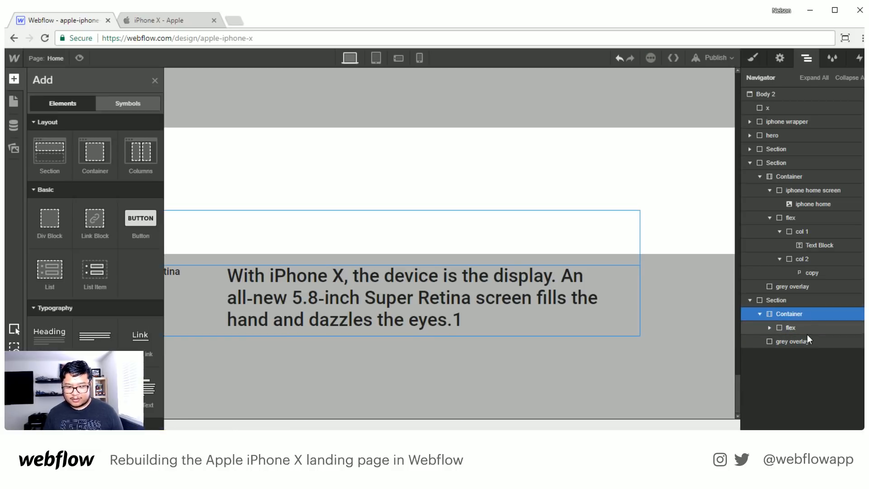
{"action": "left_click", "coordinate": [14, 154]}
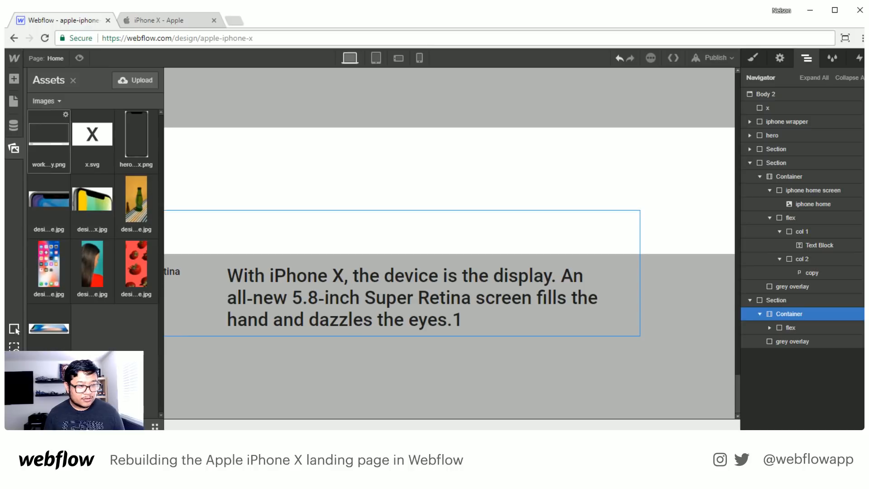
{"action": "left_click_drag", "start_coordinate": [49, 327], "coordinate": [805, 322]}
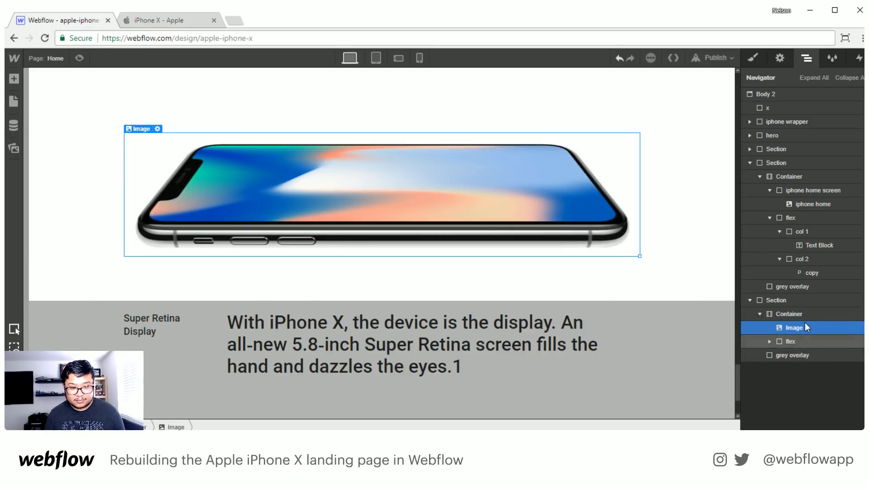
{"action": "left_click", "coordinate": [172, 20]}
{"action": "left_click_drag", "start_coordinate": [179, 308], "coordinate": [220, 320]}
{"action": "key", "text": "ctrl+c"}
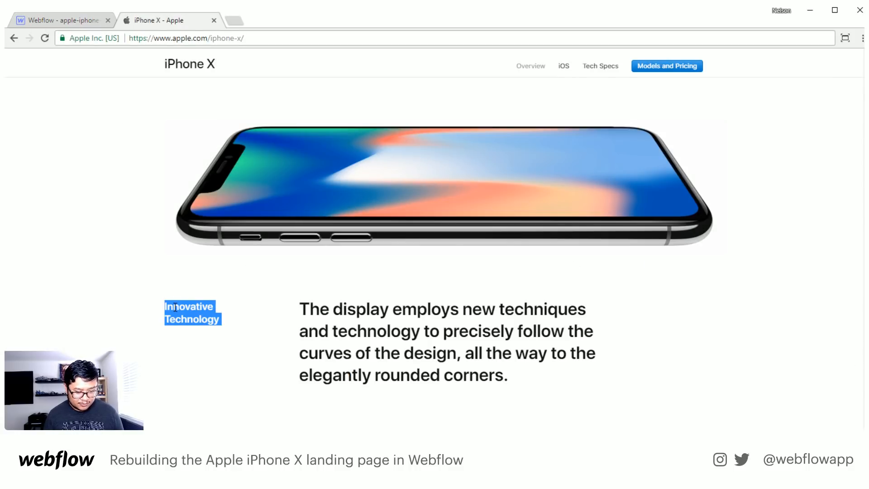
{"action": "left_click", "coordinate": [68, 21]}
- Hide the grey overlay by setting its display to none
{"action": "double_click", "coordinate": [144, 316]}
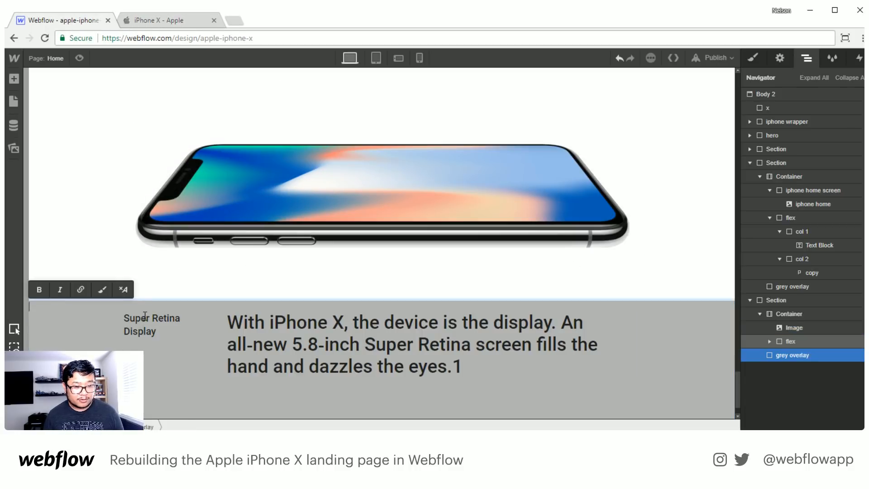
{"action": "left_click", "coordinate": [783, 358]}
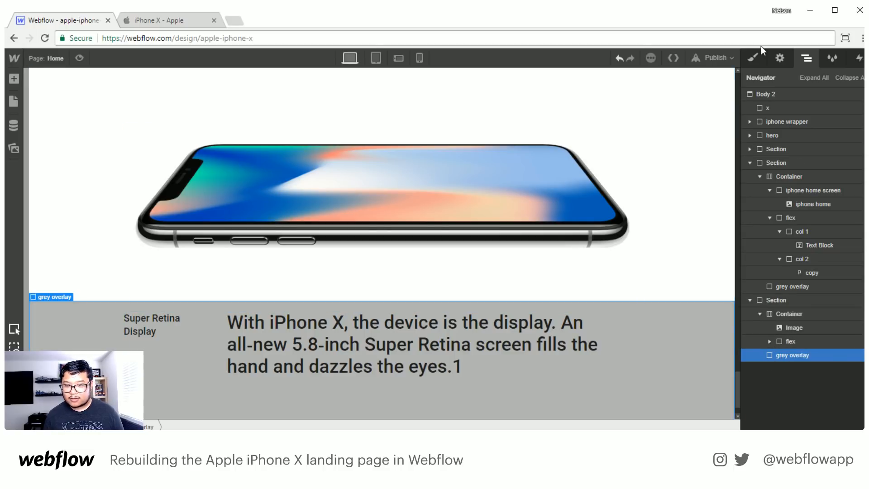
{"action": "left_click", "coordinate": [755, 61]}
{"action": "left_click", "coordinate": [852, 177]}
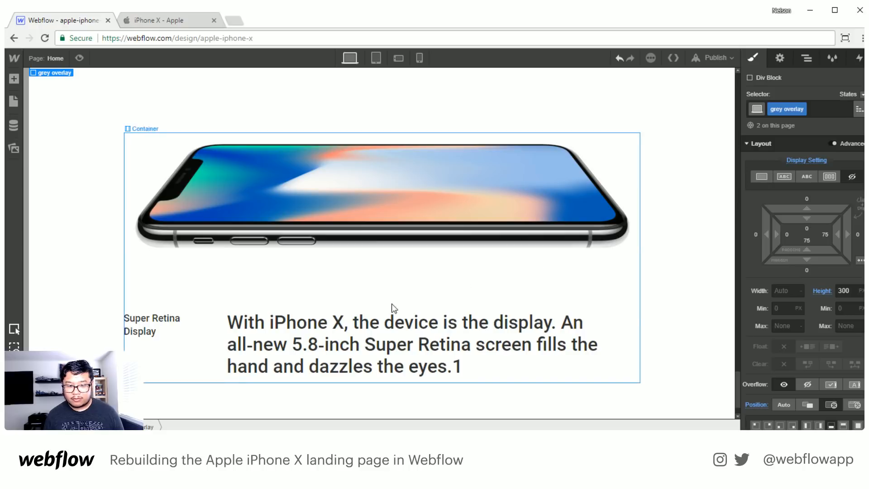
- Replace the "Super Retina Display" label in the last section with the copied text "Innovative Technology"
{"action": "left_click", "coordinate": [160, 331]}
{"action": "double_click", "coordinate": [160, 331]}
{"action": "key", "text": "ctrl+a"}
{"action": "key", "text": "ctrl+v"}
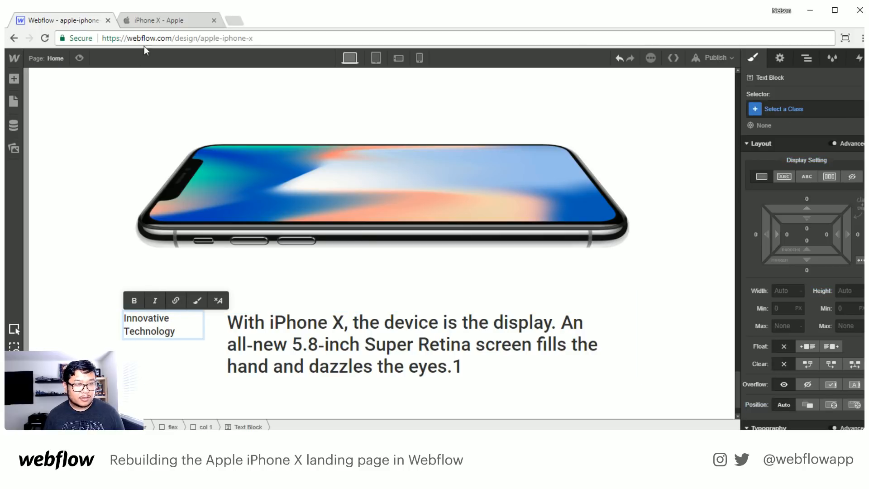
- Replace the last section's paragraph with Apple's text beginning "The display employs new techniques and technology to precisely follow the curves of the design"
{"action": "left_click", "coordinate": [156, 20]}
{"action": "triple_click", "coordinate": [351, 329]}
{"action": "key", "text": "ctrl+c"}
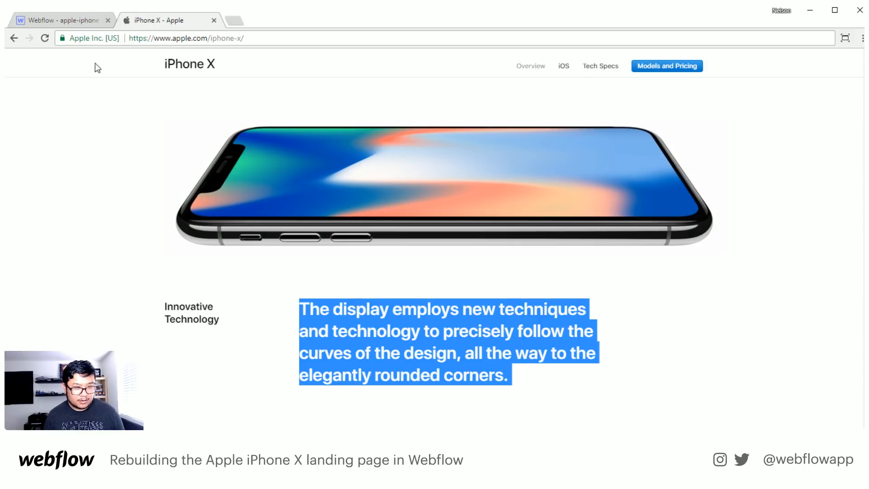
{"action": "left_click", "coordinate": [64, 20]}
{"action": "double_click", "coordinate": [358, 328]}
{"action": "key", "text": "ctrl+a"}
{"action": "key", "text": "ctrl+v"}
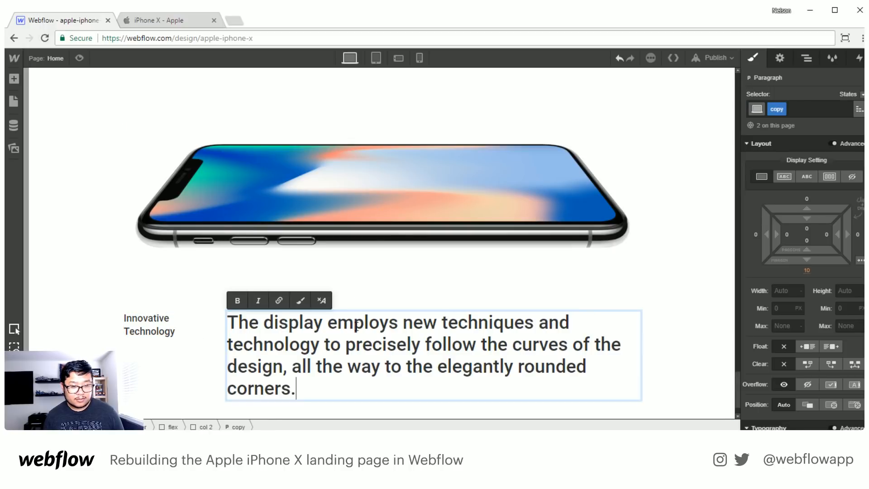
{"action": "key", "text": "Escape"}
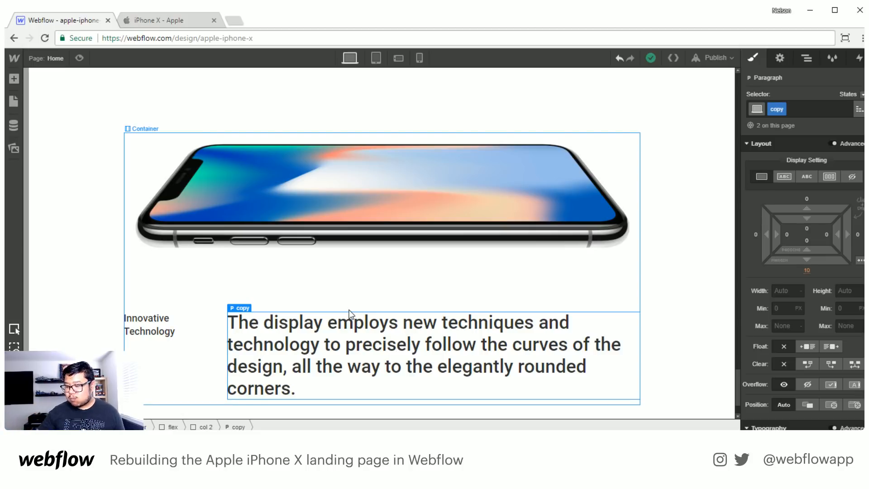
{"action": "left_click", "coordinate": [136, 25]}
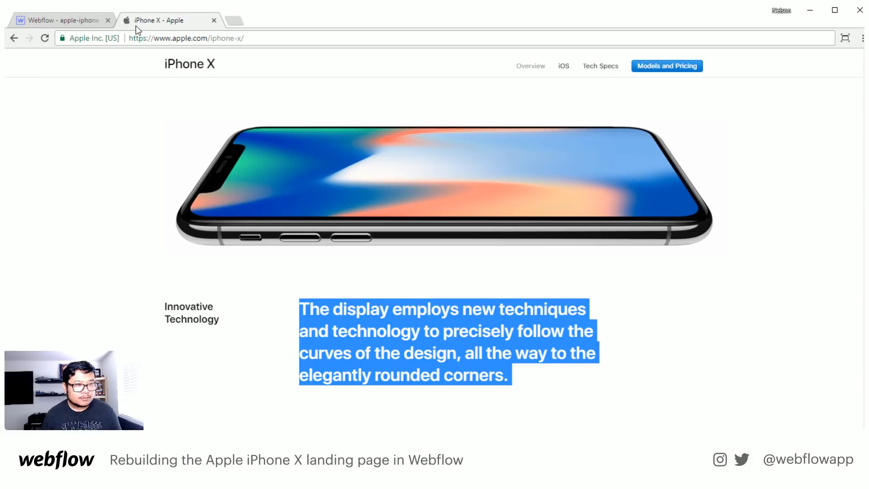
{"action": "left_click", "coordinate": [435, 308]}
{"action": "scroll", "coordinate": [434, 309], "scroll_direction": "down", "scroll_amount": 10}
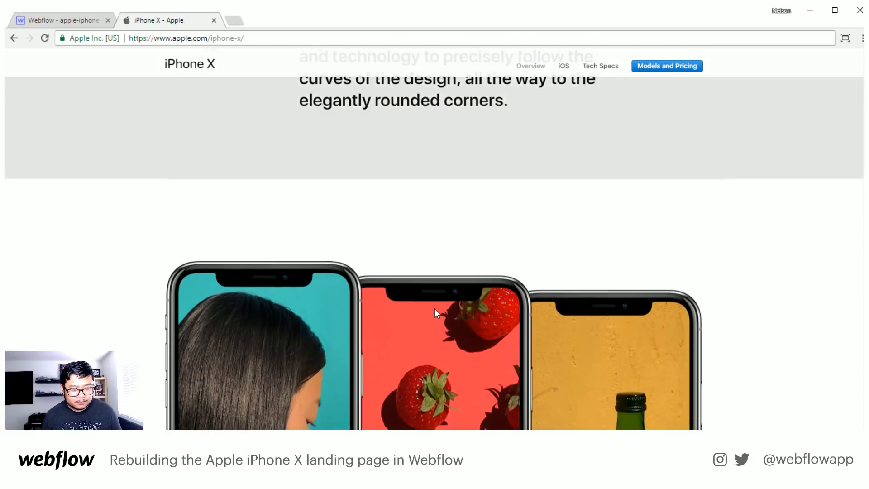
{"action": "scroll", "coordinate": [435, 309], "scroll_direction": "down", "scroll_amount": 2}
{"action": "scroll", "coordinate": [286, 234], "scroll_direction": "up", "scroll_amount": 2}
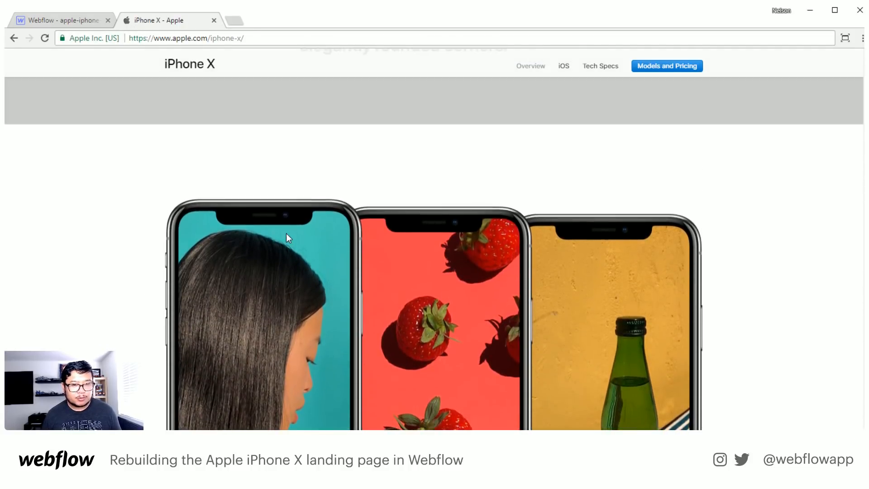
{"action": "scroll", "coordinate": [286, 233], "scroll_direction": "down", "scroll_amount": 4}
{"action": "scroll", "coordinate": [284, 230], "scroll_direction": "down", "scroll_amount": 5}
{"action": "scroll", "coordinate": [413, 320], "scroll_direction": "up", "scroll_amount": 5}
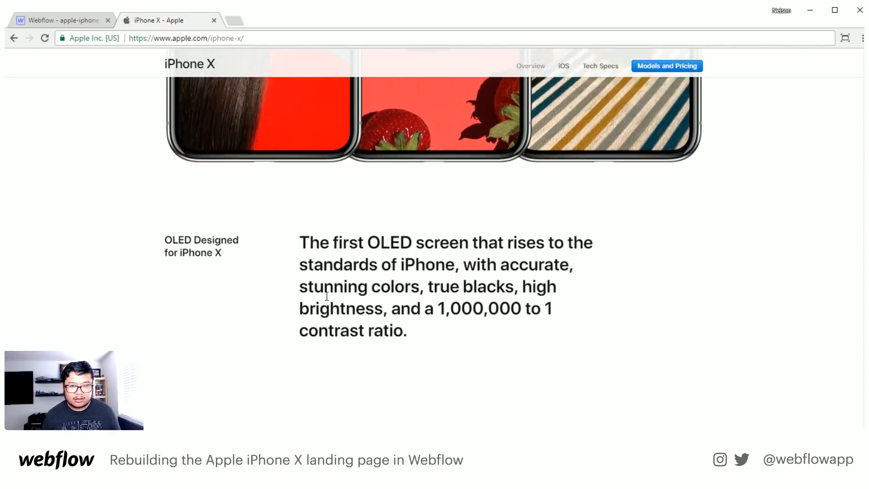
{"action": "key", "text": "ctrl+shift+Tab"}
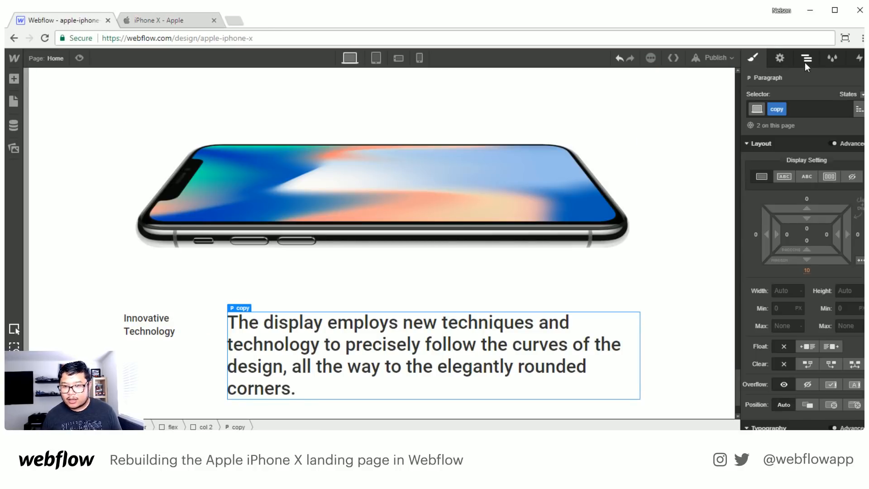
- Duplicate the Innovative Technology section below itself and select the landscape phone image in the lower section
{"action": "left_click", "coordinate": [806, 58]}
{"action": "left_click", "coordinate": [750, 300]}
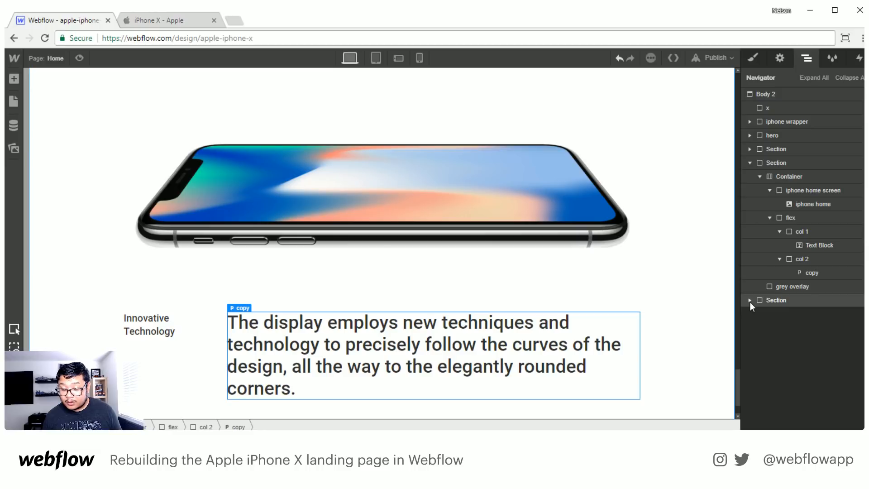
{"action": "left_click", "coordinate": [783, 303]}
{"action": "key", "text": "ctrl+v"}
{"action": "scroll", "coordinate": [445, 314], "scroll_direction": "down", "scroll_amount": 6}
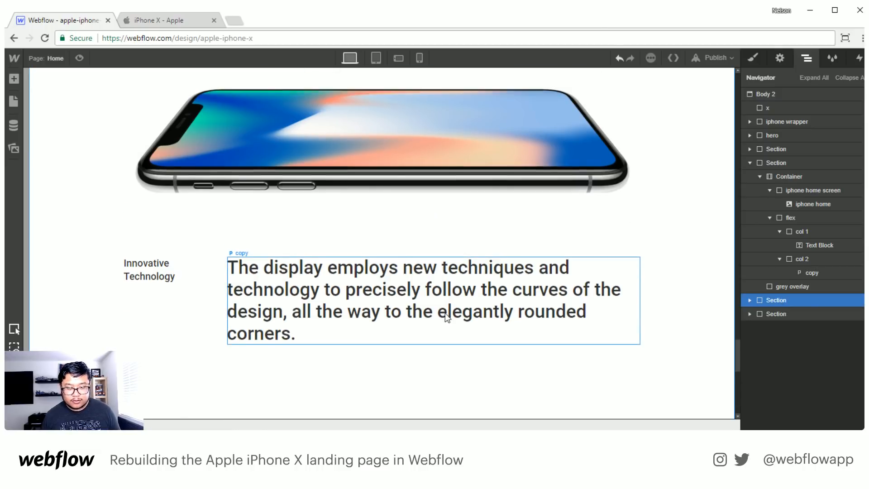
{"action": "left_click", "coordinate": [350, 294]}
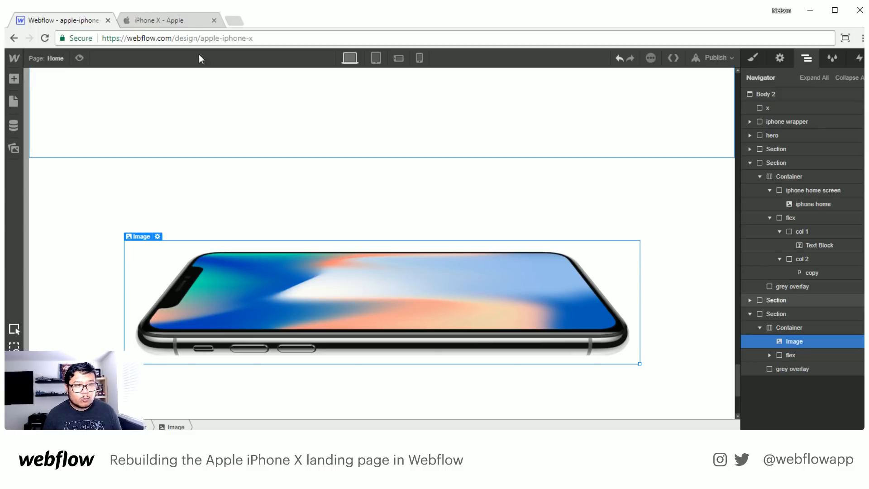
- Compare the three-phone section with the Super Retina Display phone on Apple's page, and return to Webflow
{"action": "left_click", "coordinate": [186, 21]}
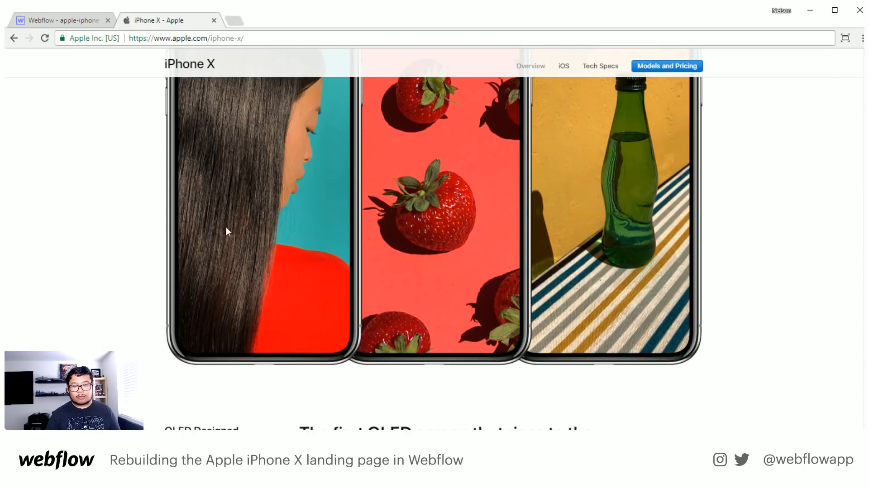
{"action": "scroll", "coordinate": [493, 278], "scroll_direction": "up", "scroll_amount": 3}
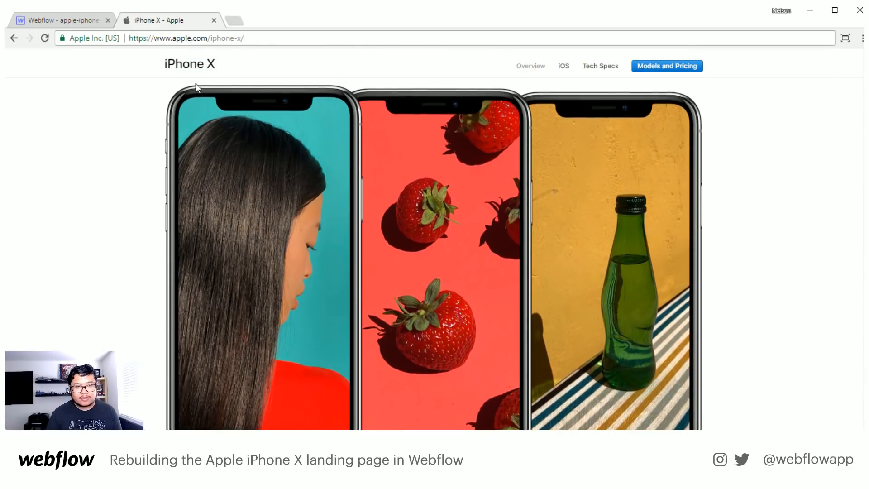
{"action": "scroll", "coordinate": [359, 265], "scroll_direction": "down", "scroll_amount": 5}
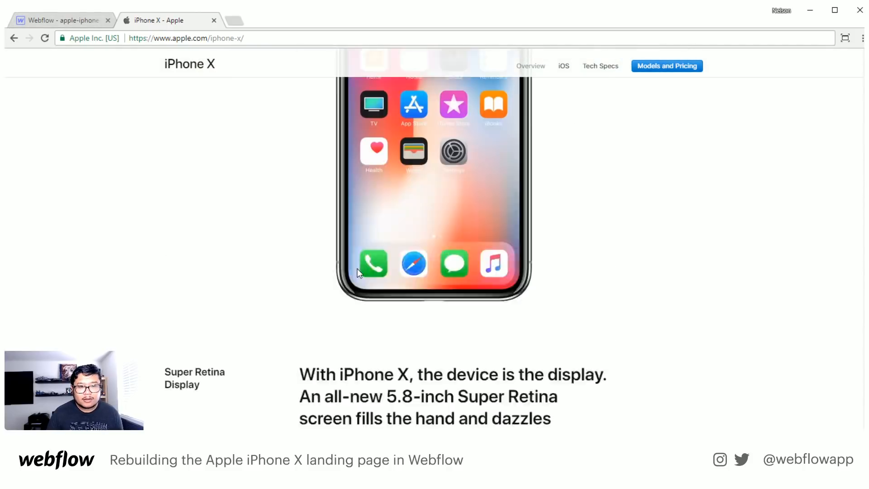
{"action": "scroll", "coordinate": [405, 265], "scroll_direction": "down", "scroll_amount": 5}
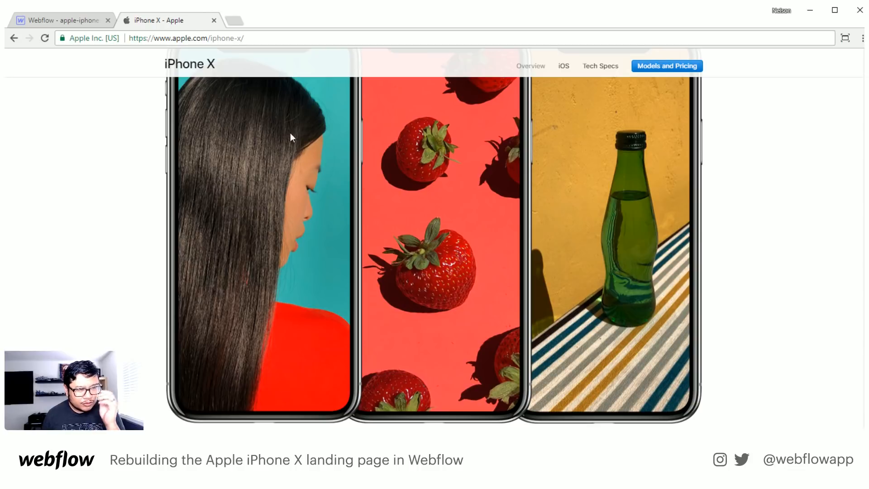
{"action": "left_click", "coordinate": [34, 13]}
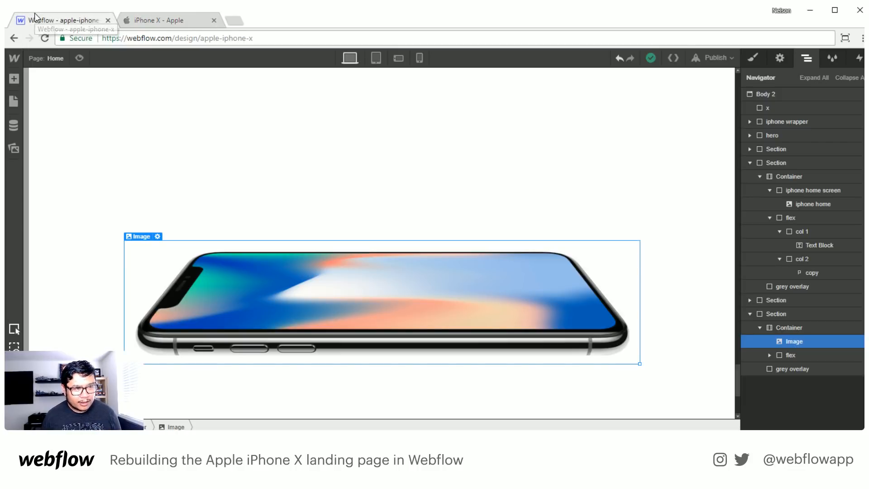
- Replace the last section's landscape phone image with a copy of the iphone home screen block, placed above the flex row
{"action": "left_click", "coordinate": [819, 190]}
{"action": "left_click", "coordinate": [802, 342]}
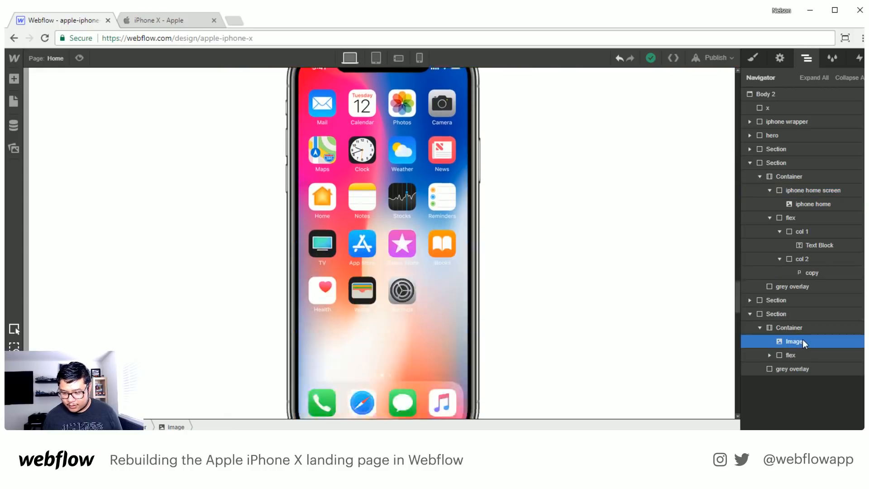
{"action": "key", "text": "Delete"}
{"action": "left_click", "coordinate": [808, 327]}
{"action": "key", "text": "ctrl+v"}
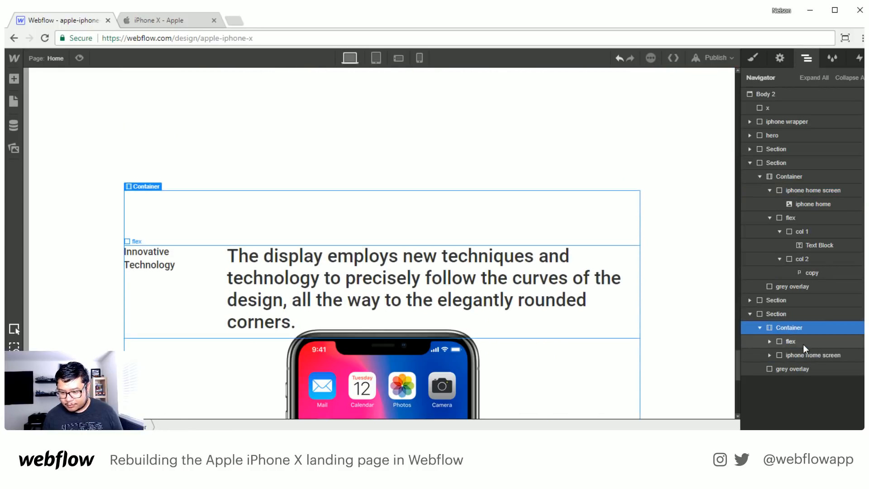
{"action": "left_click_drag", "start_coordinate": [802, 356], "coordinate": [816, 341]}
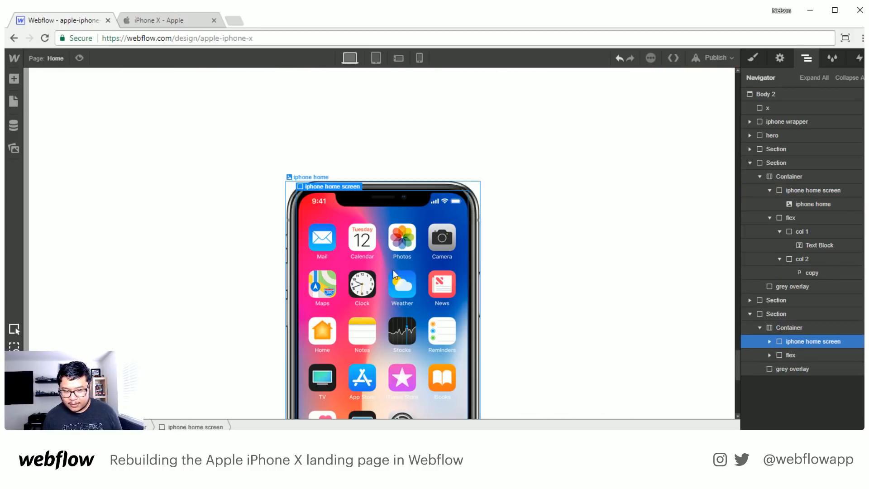
- Swap the iphone home image in the last section for design_oled_large.jpg, the photo of the woman on teal
{"action": "left_click", "coordinate": [366, 269]}
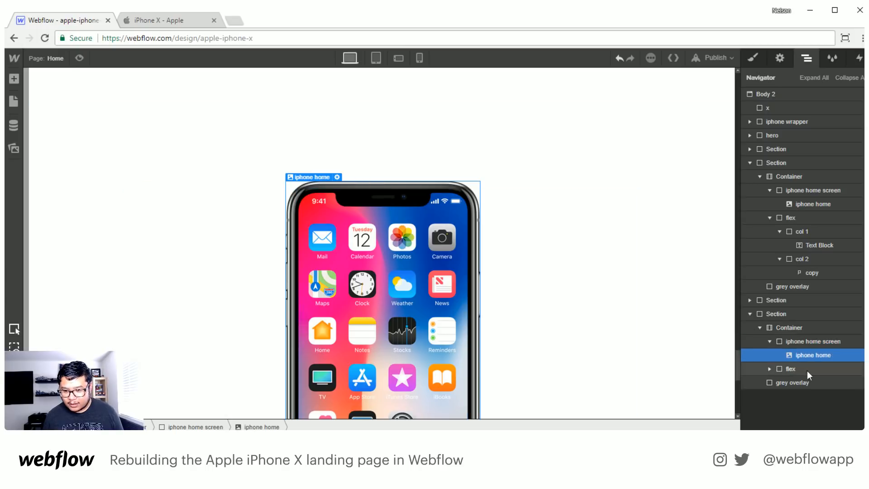
{"action": "left_click", "coordinate": [780, 58]}
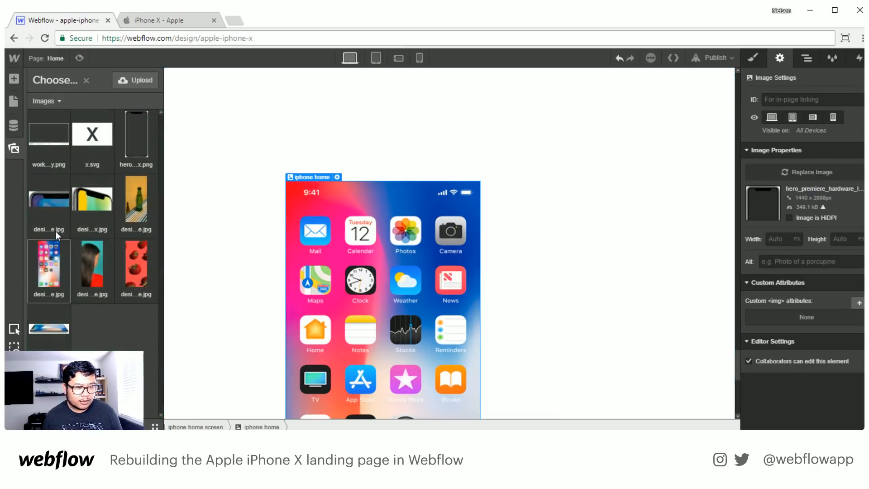
{"action": "left_click", "coordinate": [89, 268]}
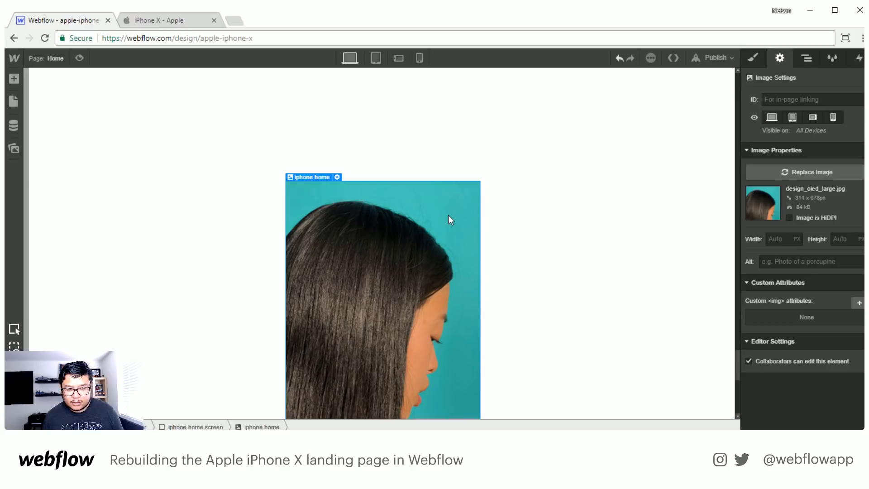
- Examine the style settings of the last section's iphone home image and its parent iphone home screen block
{"action": "left_click", "coordinate": [753, 58]}
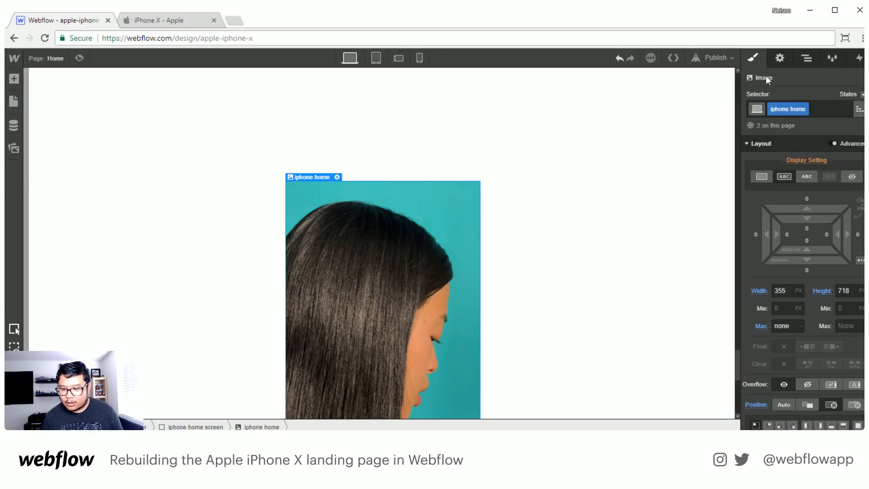
{"action": "scroll", "coordinate": [821, 372], "scroll_direction": "down", "scroll_amount": 6}
{"action": "scroll", "coordinate": [820, 368], "scroll_direction": "down", "scroll_amount": 3}
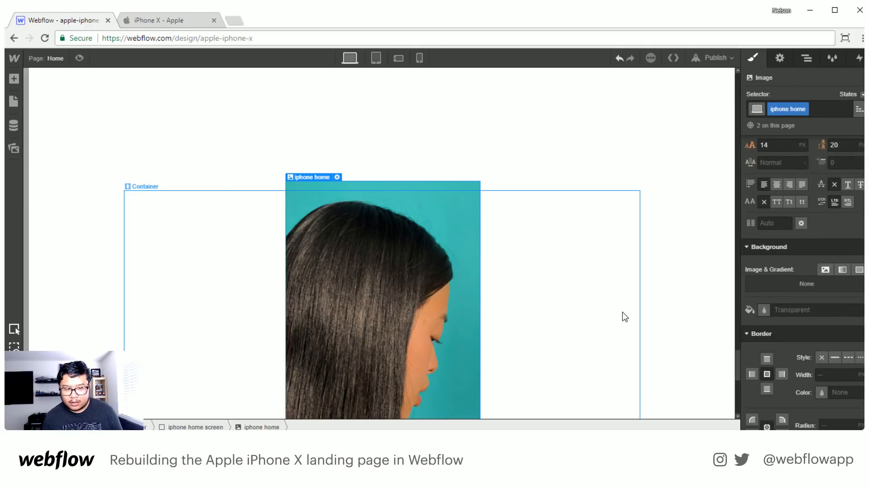
{"action": "left_click", "coordinate": [810, 58]}
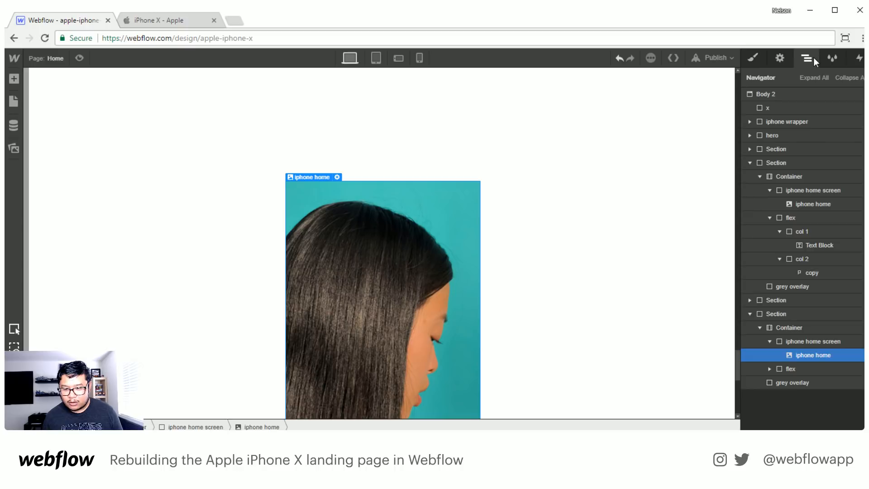
{"action": "left_click", "coordinate": [835, 340]}
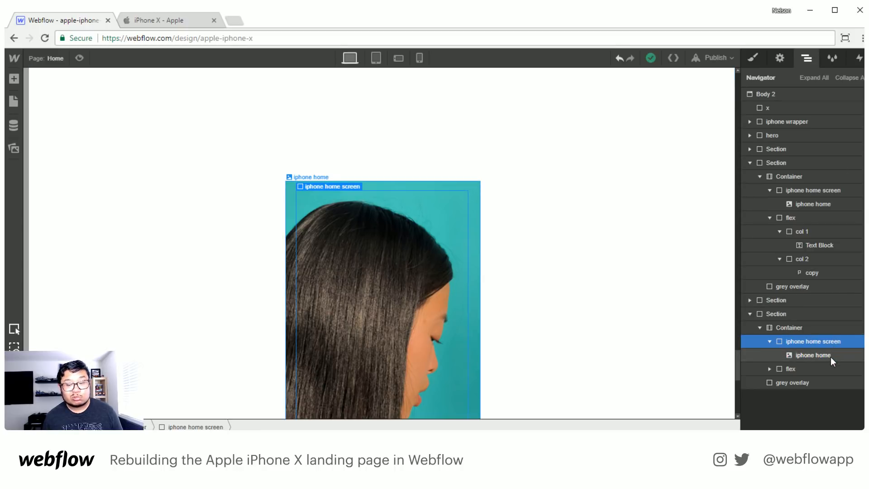
{"action": "left_click", "coordinate": [830, 357]}
{"action": "left_click", "coordinate": [826, 340]}
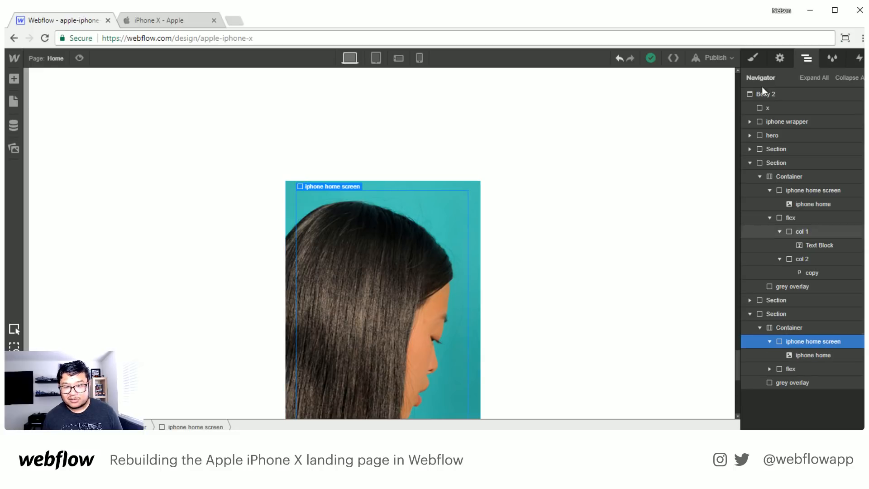
{"action": "left_click", "coordinate": [754, 57]}
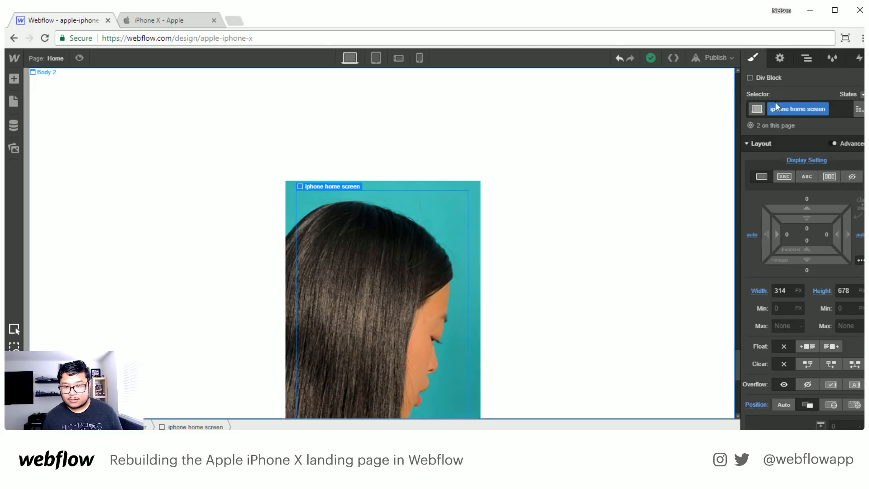
{"action": "left_click", "coordinate": [780, 58]}
{"action": "left_click", "coordinate": [807, 58]}
{"action": "left_click", "coordinate": [815, 355]}
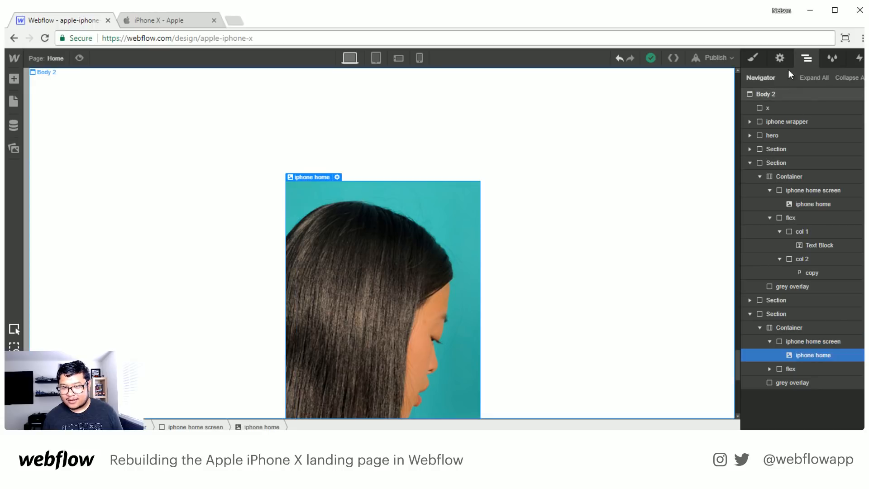
{"action": "left_click", "coordinate": [786, 58]}
{"action": "left_click", "coordinate": [792, 236]}
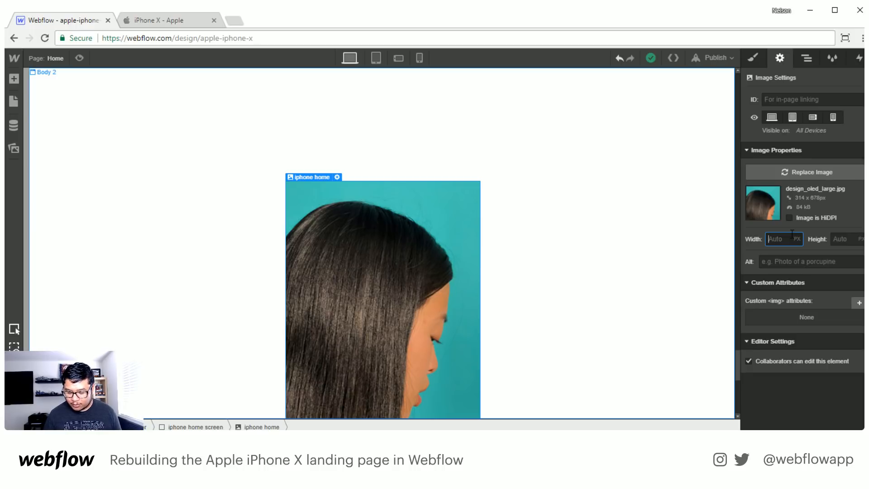
{"action": "type", "text": "578"}
{"action": "key", "text": "BackSpace"}
{"action": "key", "text": "BackSpace"}
{"action": "key", "text": "BackSpace"}
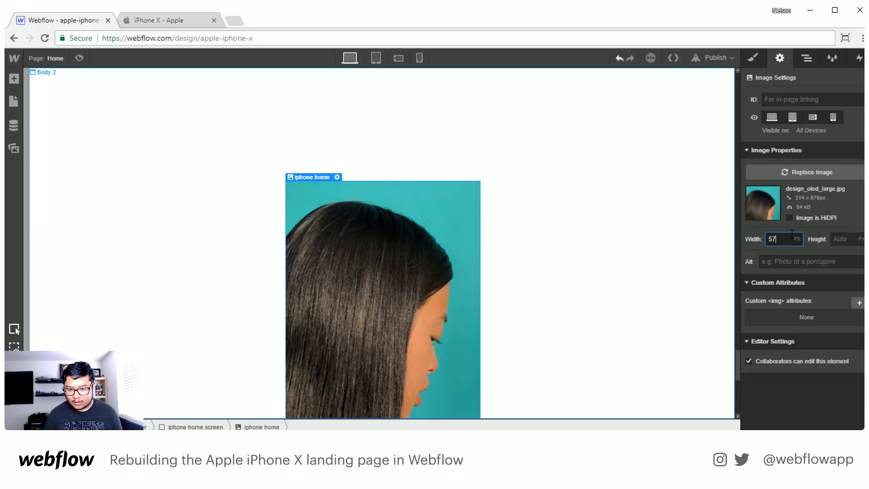
{"action": "key", "text": "Tab"}
{"action": "type", "text": "578"}
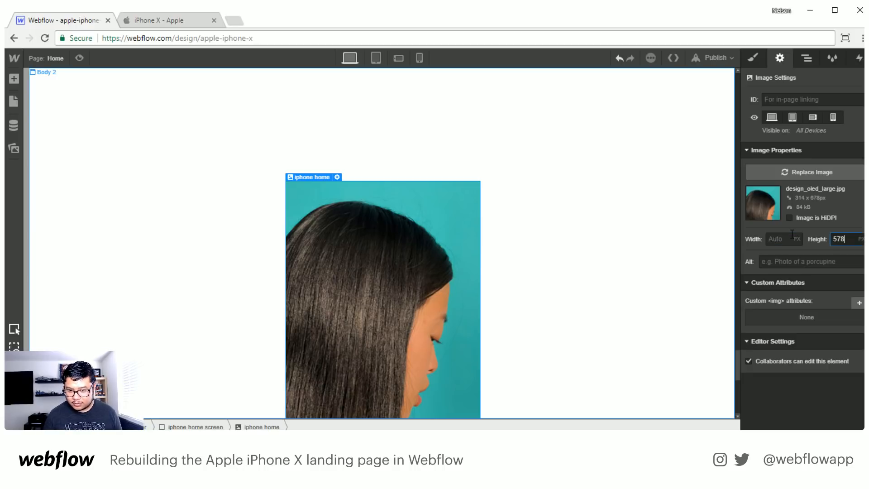
{"action": "key", "text": "BackSpace"}
{"action": "key", "text": "BackSpace"}
{"action": "key", "text": "BackSpace"}
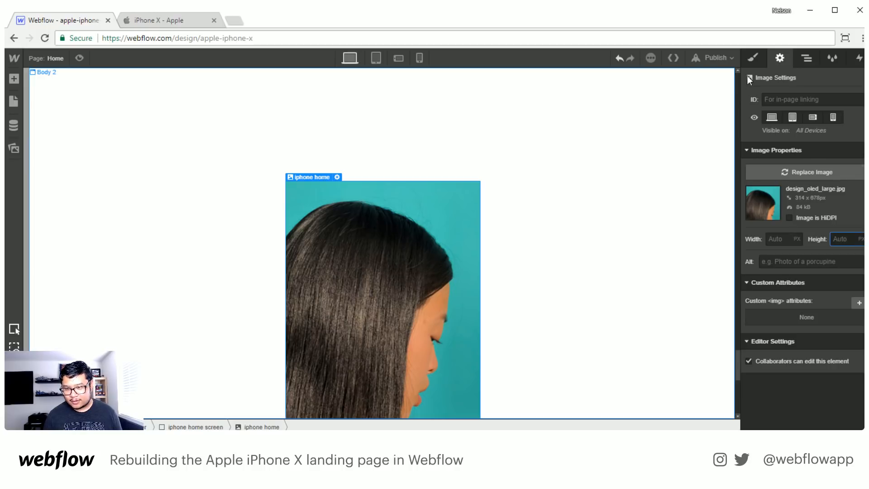
- Check the iphone home image's size and position settings and the background image of its parent iphone home screen block
{"action": "left_click", "coordinate": [753, 57]}
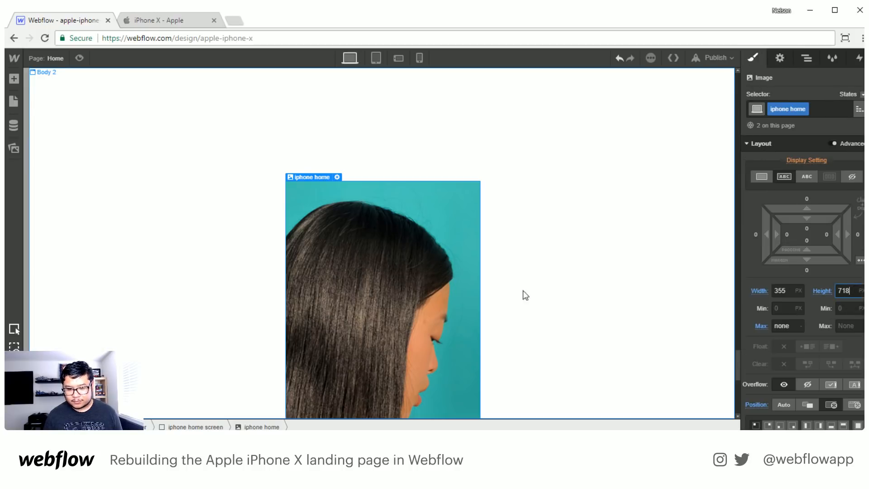
{"action": "scroll", "coordinate": [525, 295], "scroll_direction": "down", "scroll_amount": 5}
{"action": "scroll", "coordinate": [788, 305], "scroll_direction": "down", "scroll_amount": 2}
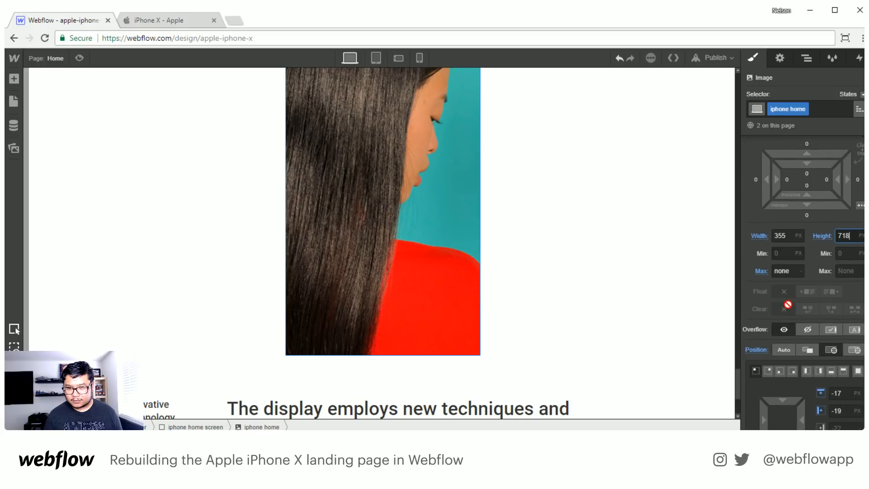
{"action": "scroll", "coordinate": [788, 305], "scroll_direction": "down", "scroll_amount": 1}
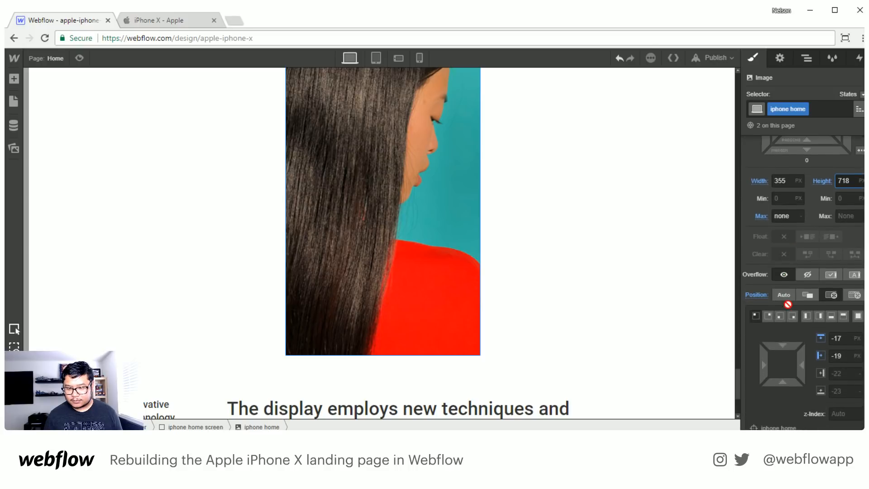
{"action": "left_click", "coordinate": [809, 59]}
{"action": "left_click", "coordinate": [848, 344]}
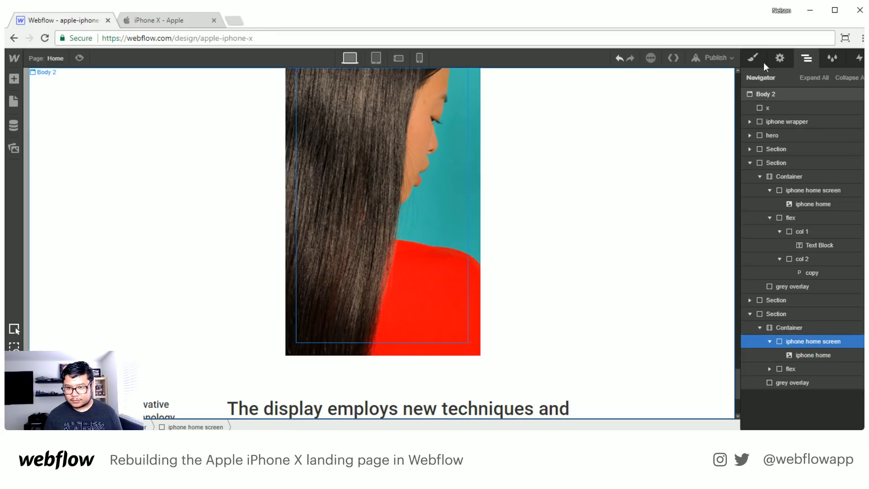
{"action": "left_click", "coordinate": [752, 58]}
{"action": "scroll", "coordinate": [788, 312], "scroll_direction": "down", "scroll_amount": 6}
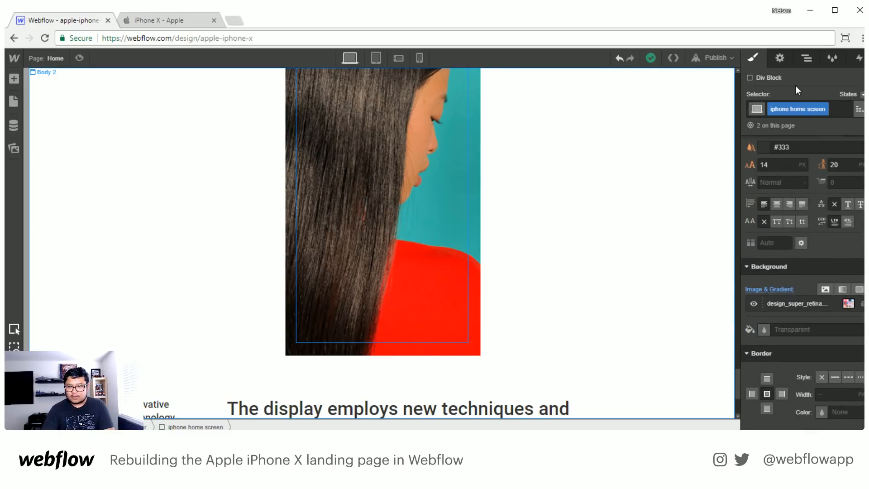
- Restore the phone frame image in the last section and add the combo class lady to its iphone home screen block
{"action": "left_click", "coordinate": [804, 58]}
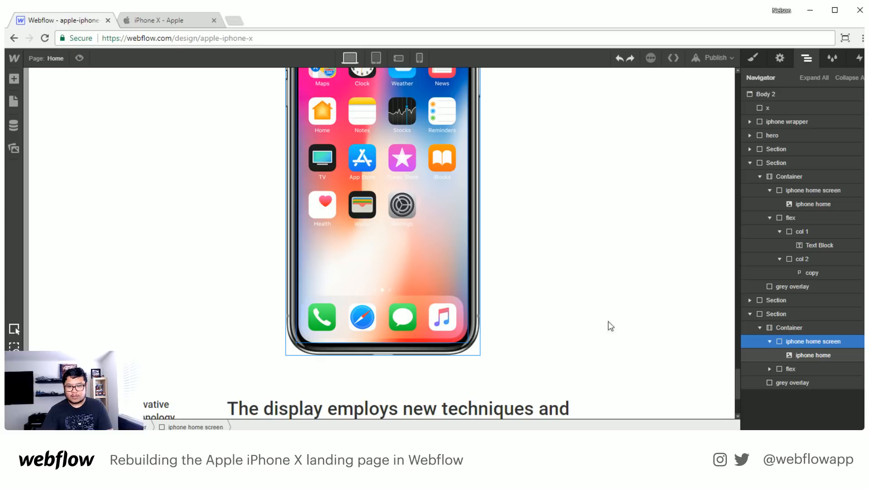
{"action": "left_click", "coordinate": [814, 355]}
{"action": "left_click", "coordinate": [814, 343]}
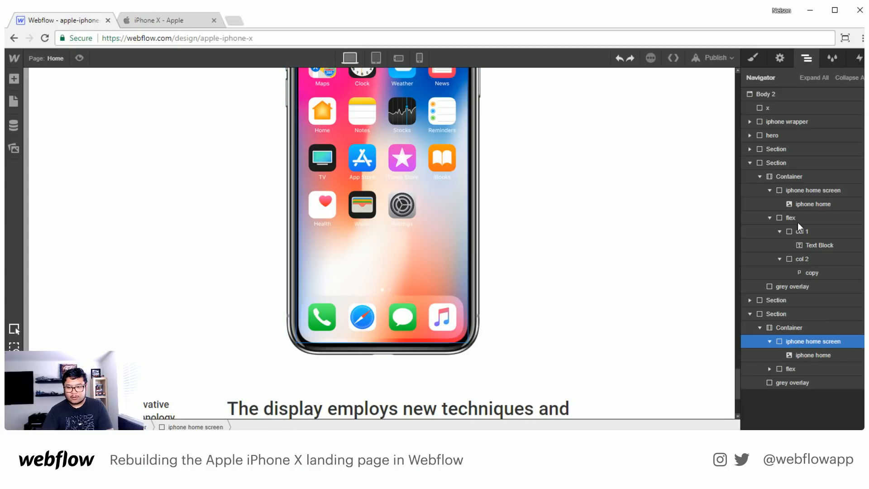
{"action": "left_click", "coordinate": [753, 58]}
{"action": "scroll", "coordinate": [790, 348], "scroll_direction": "down", "scroll_amount": 6}
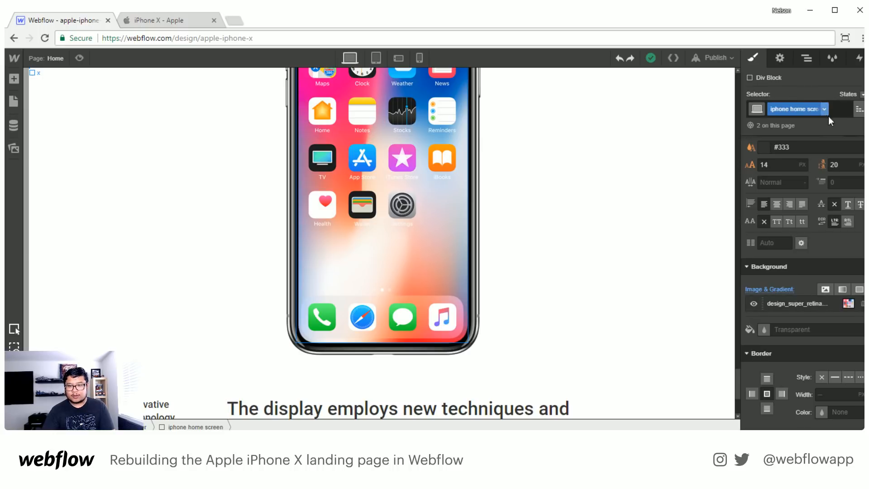
{"action": "left_click", "coordinate": [840, 111]}
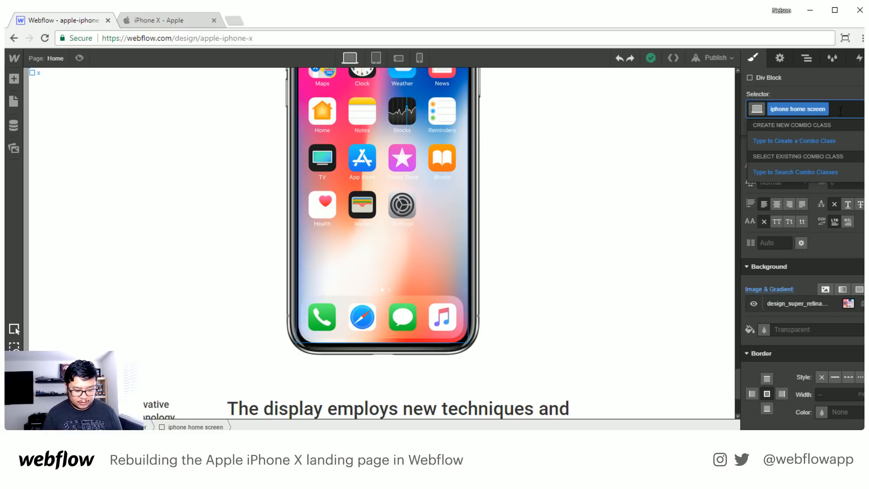
{"action": "type", "text": "lady"}
{"action": "key", "text": "Return"}
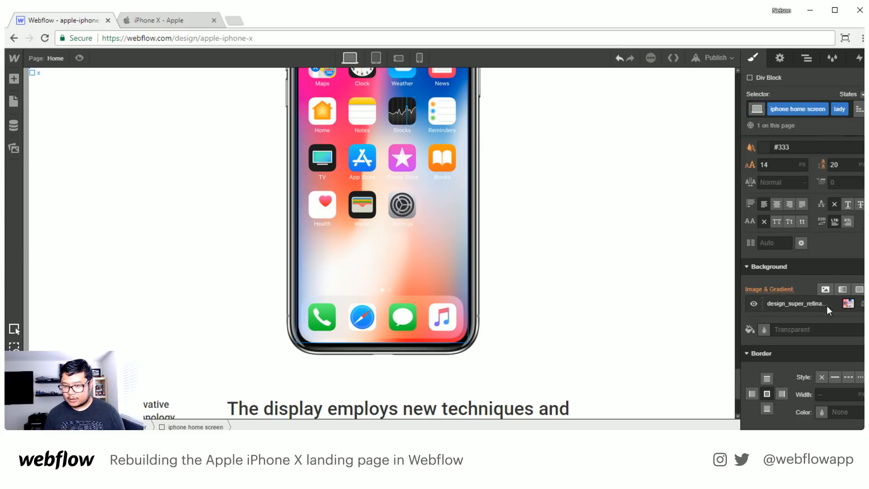
- Replace the lady block's background image with design_oled_large.jpg, sized to cover and without tiling
{"action": "left_click", "coordinate": [827, 308]}
{"action": "left_click", "coordinate": [828, 157]}
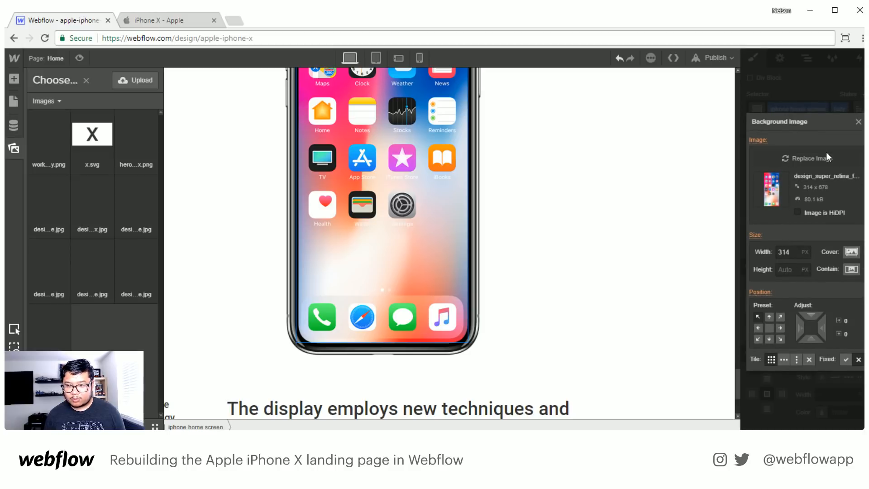
{"action": "left_click", "coordinate": [92, 269]}
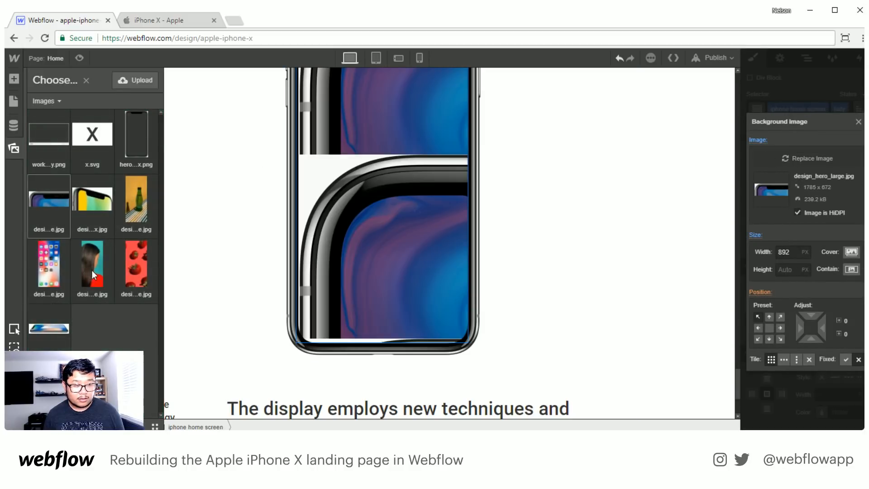
{"action": "left_click", "coordinate": [850, 254]}
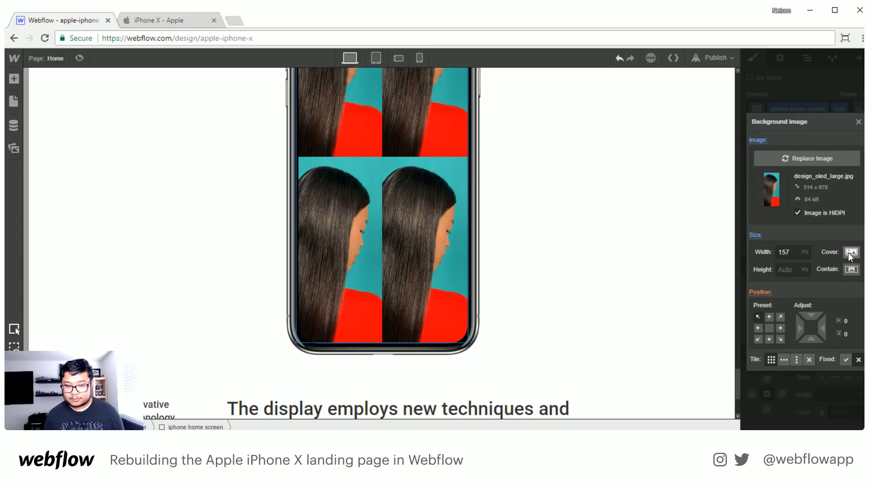
{"action": "left_click", "coordinate": [811, 357]}
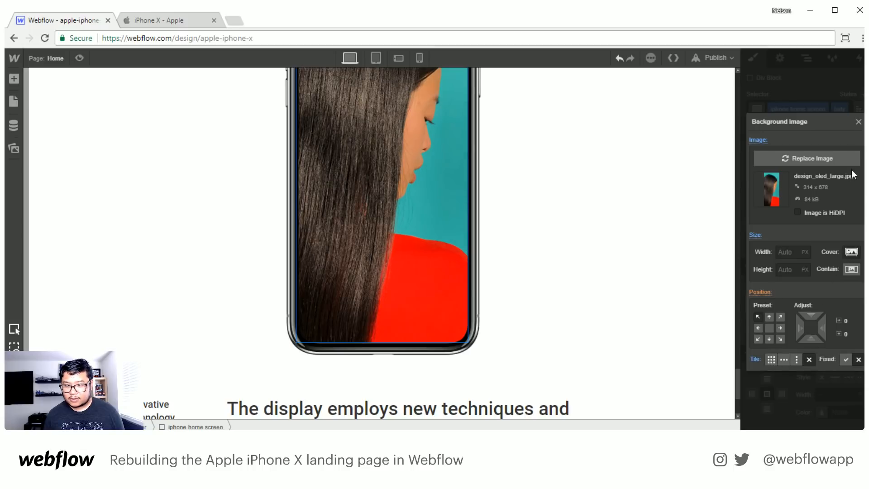
{"action": "left_click", "coordinate": [859, 122]}
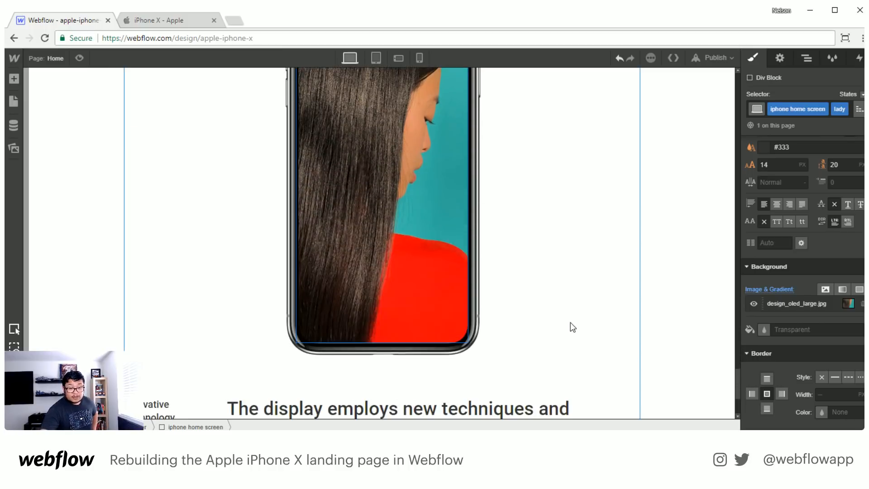
{"action": "scroll", "coordinate": [571, 322], "scroll_direction": "down", "scroll_amount": 3}
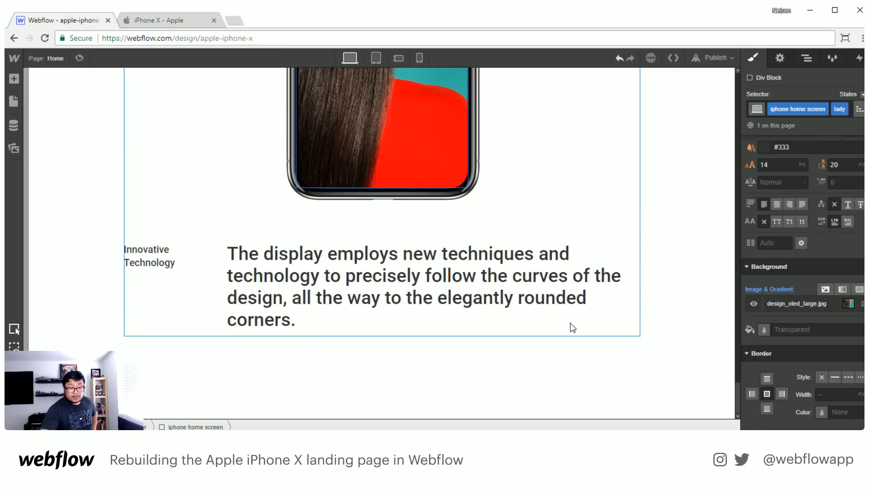
{"action": "left_click", "coordinate": [151, 20]}
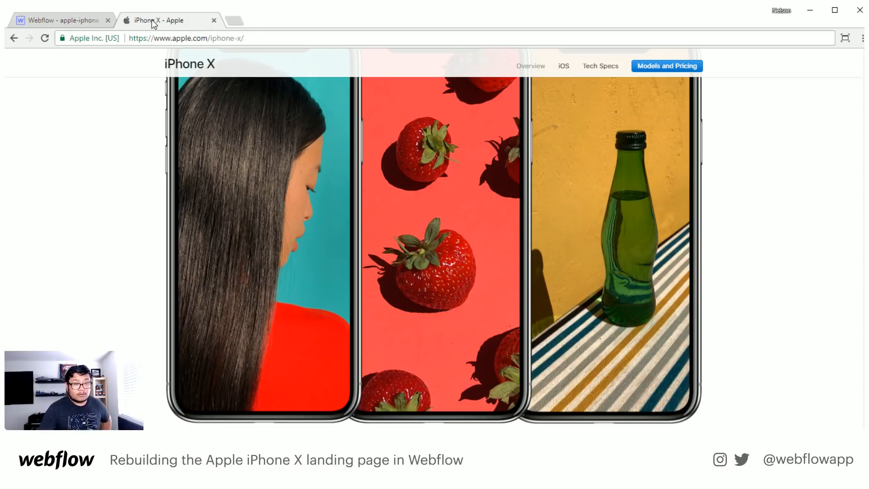
{"action": "left_click", "coordinate": [77, 21]}
- Duplicate the last section's iphone home screen block twice and collapse the expanded block in the element tree
{"action": "left_click", "coordinate": [807, 58]}
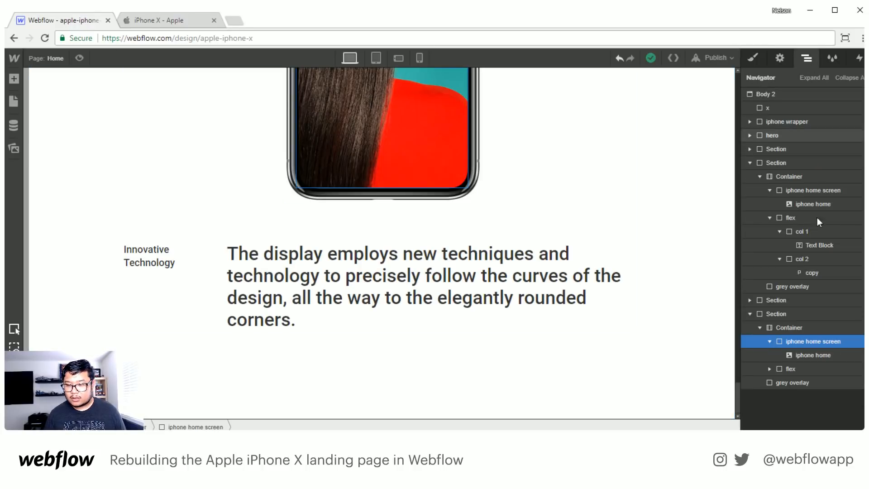
{"action": "left_click", "coordinate": [751, 59]}
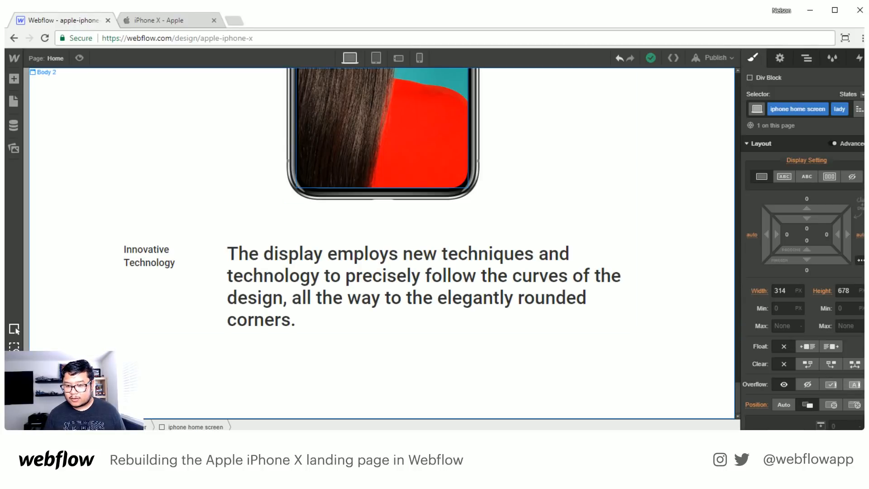
{"action": "scroll", "coordinate": [841, 362], "scroll_direction": "down", "scroll_amount": 1}
{"action": "left_click", "coordinate": [808, 59]}
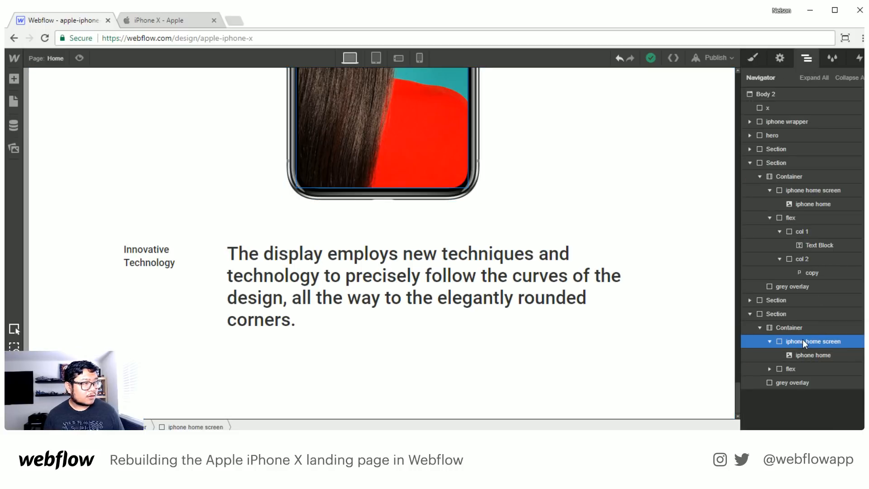
{"action": "key", "text": "ctrl+d"}
{"action": "key", "text": "ctrl+d"}
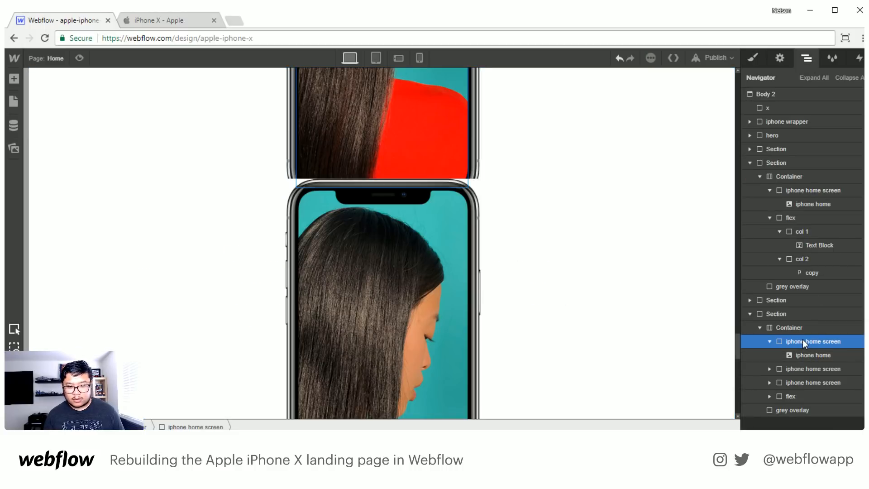
{"action": "left_click", "coordinate": [771, 341]}
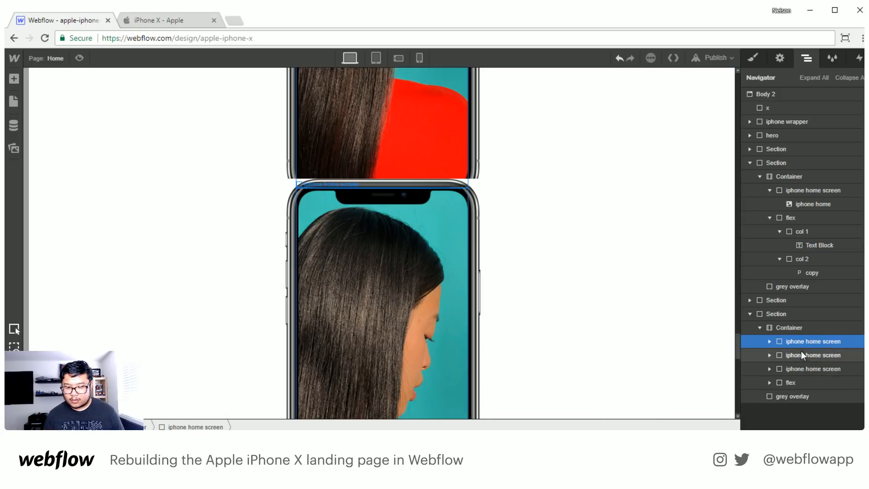
- Replace the lady combo class on the last section's second iphone home screen block with a new combo class named strawberry
{"action": "left_click", "coordinate": [801, 352]}
{"action": "left_click", "coordinate": [751, 60]}
{"action": "left_click", "coordinate": [192, 20]}
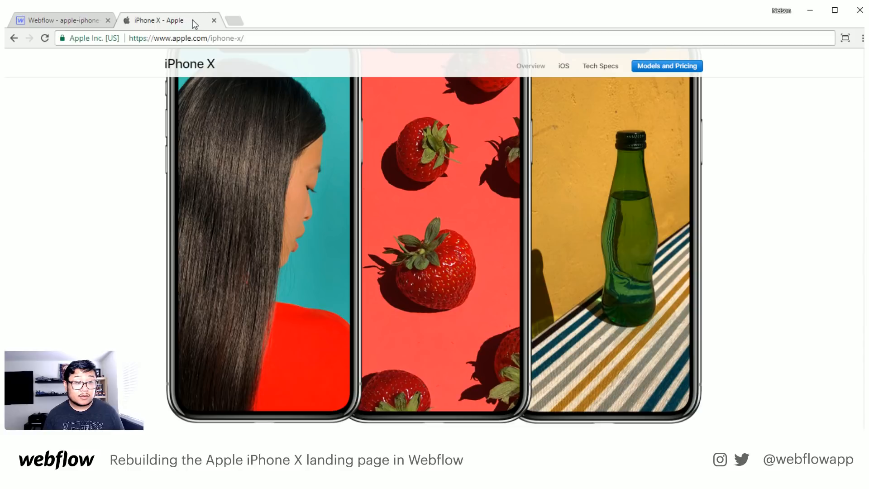
{"action": "left_click", "coordinate": [81, 20]}
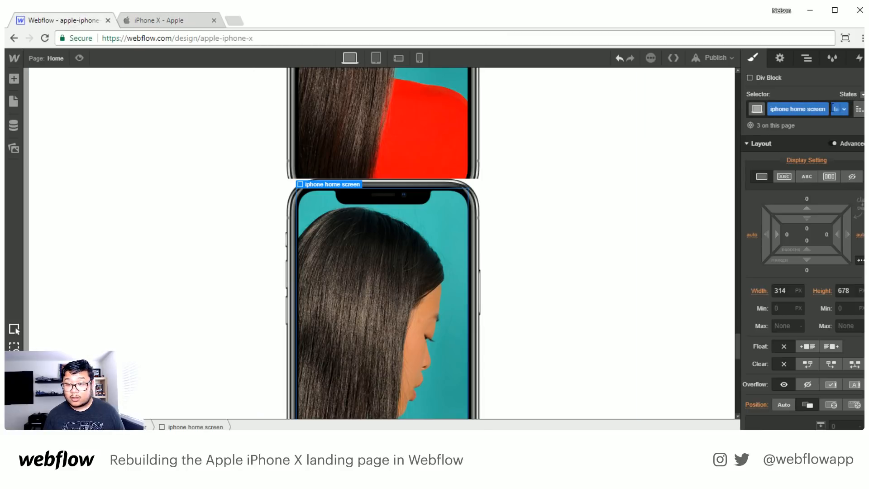
{"action": "left_click", "coordinate": [845, 110]}
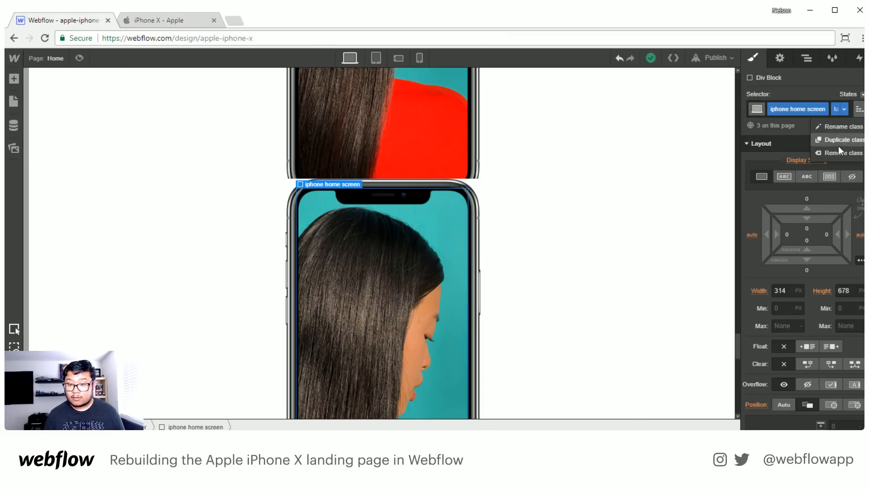
{"action": "left_click", "coordinate": [840, 152]}
{"action": "left_click", "coordinate": [835, 108]}
{"action": "type", "text": "stra"}
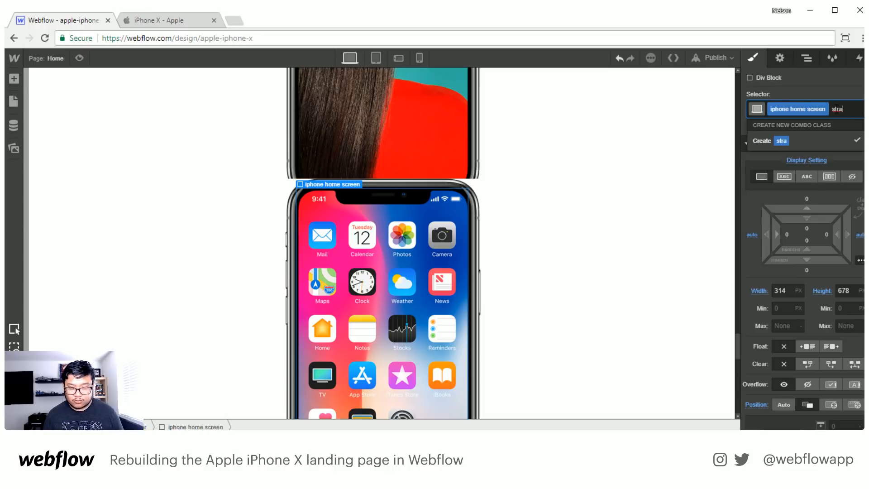
{"action": "type", "text": "wberry"}
{"action": "key", "text": "Return"}
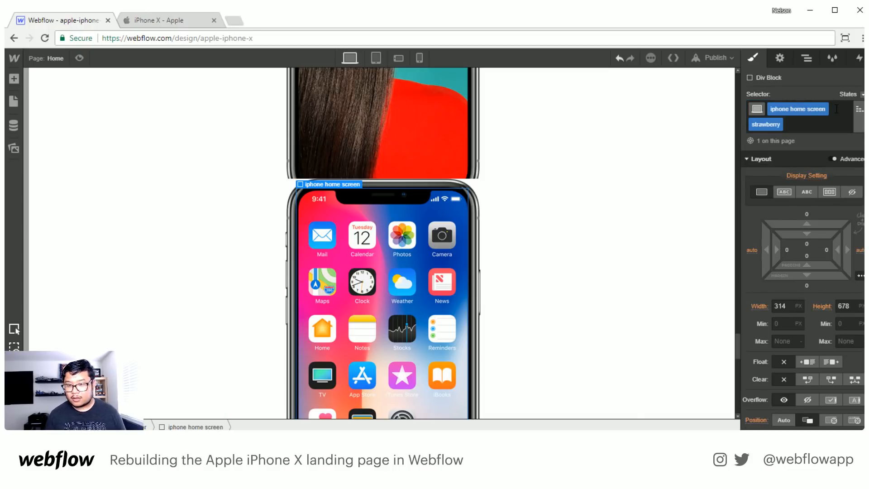
- Replace the strawberry block's background image with design_oled2_large.jpg, sized to cover, centred and without tiling
{"action": "scroll", "coordinate": [795, 282], "scroll_direction": "down", "scroll_amount": 3}
{"action": "scroll", "coordinate": [796, 280], "scroll_direction": "down", "scroll_amount": 5}
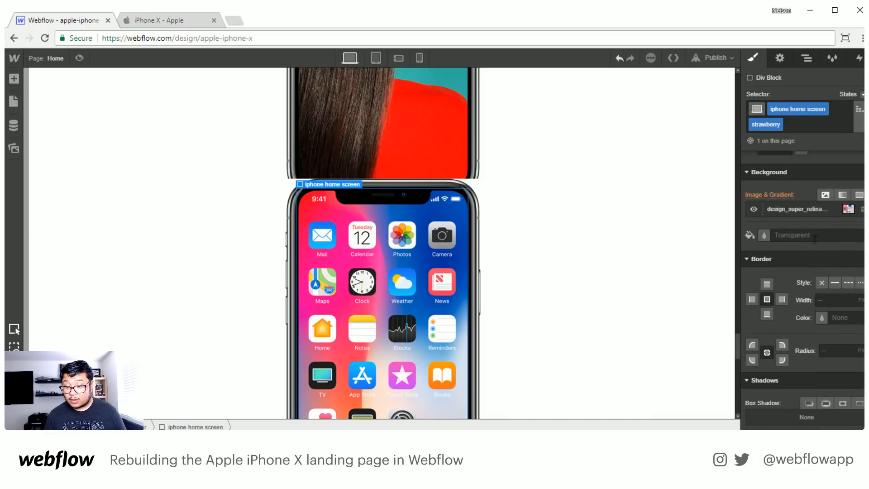
{"action": "left_click", "coordinate": [815, 210]}
{"action": "left_click", "coordinate": [815, 156]}
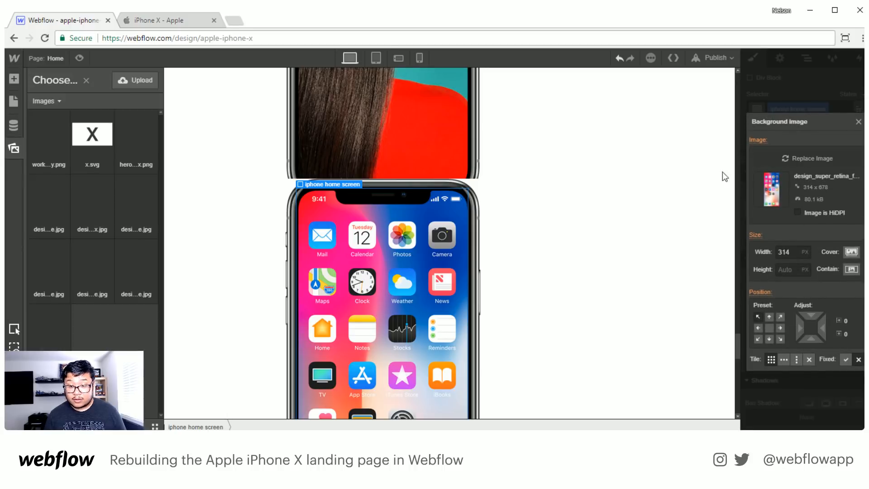
{"action": "left_click", "coordinate": [141, 262]}
{"action": "left_click", "coordinate": [134, 265]}
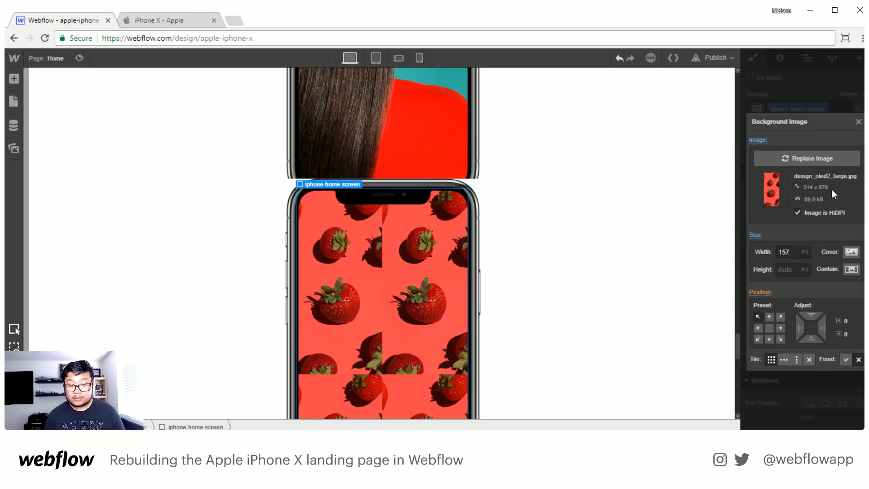
{"action": "left_click", "coordinate": [851, 252]}
{"action": "left_click", "coordinate": [770, 328]}
{"action": "left_click", "coordinate": [810, 360]}
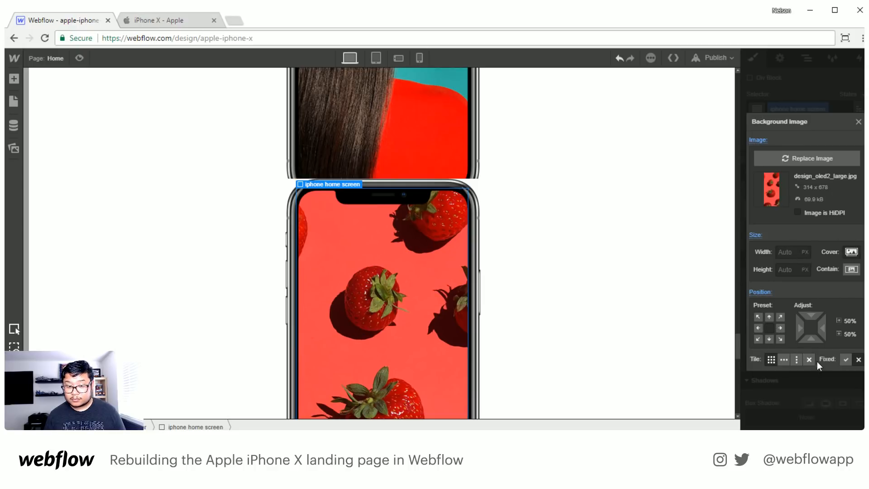
{"action": "left_click", "coordinate": [858, 122]}
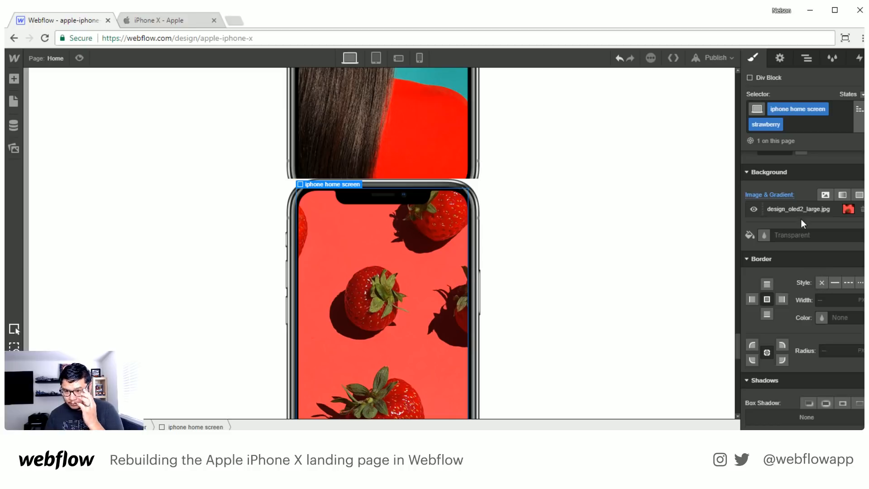
- Replace the lady combo class on the third iphone home screen block with a new combo class named bottle
{"action": "left_click", "coordinate": [806, 58]}
{"action": "left_click", "coordinate": [819, 369]}
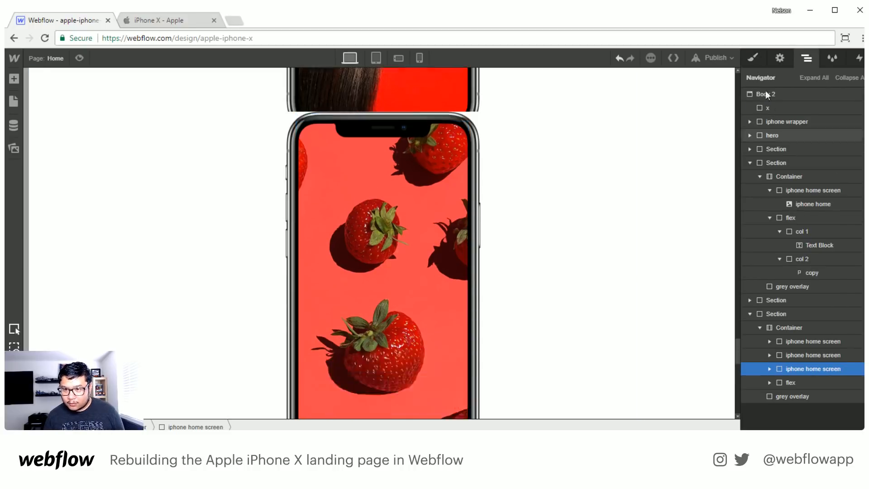
{"action": "key", "text": "s"}
{"action": "left_click", "coordinate": [841, 108]}
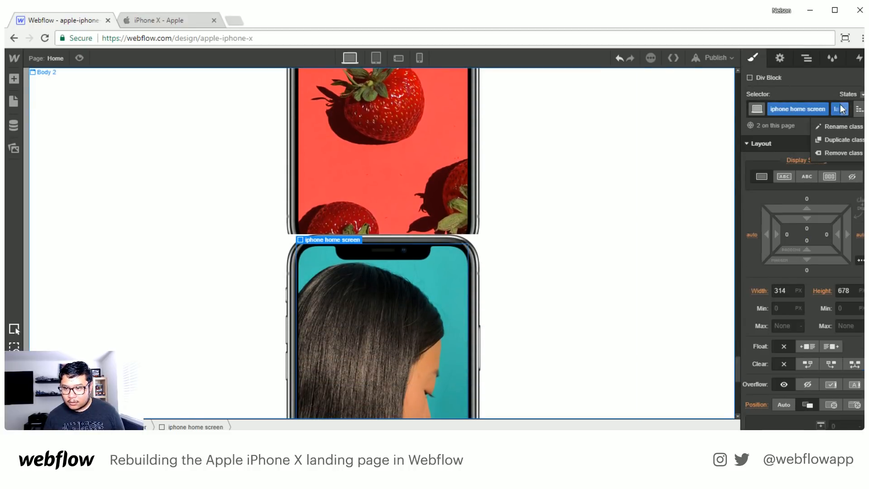
{"action": "left_click", "coordinate": [840, 149]}
{"action": "left_click", "coordinate": [842, 108]}
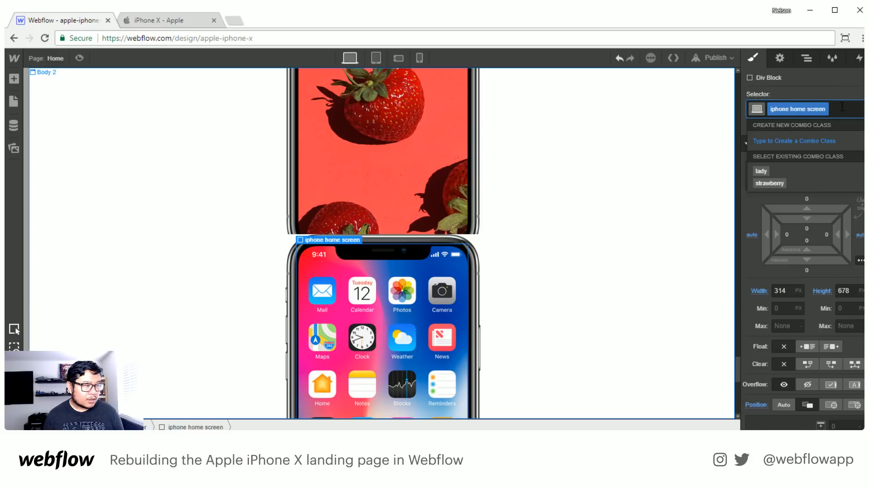
{"action": "left_click", "coordinate": [152, 20]}
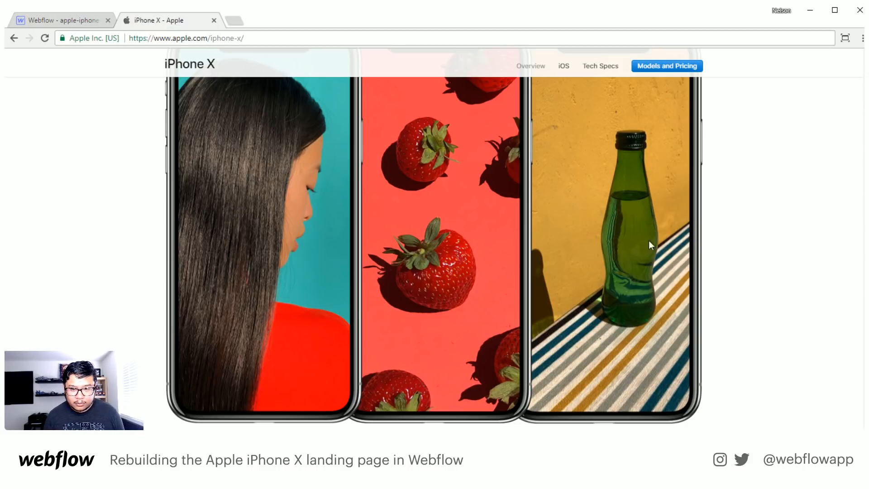
{"action": "left_click", "coordinate": [72, 20]}
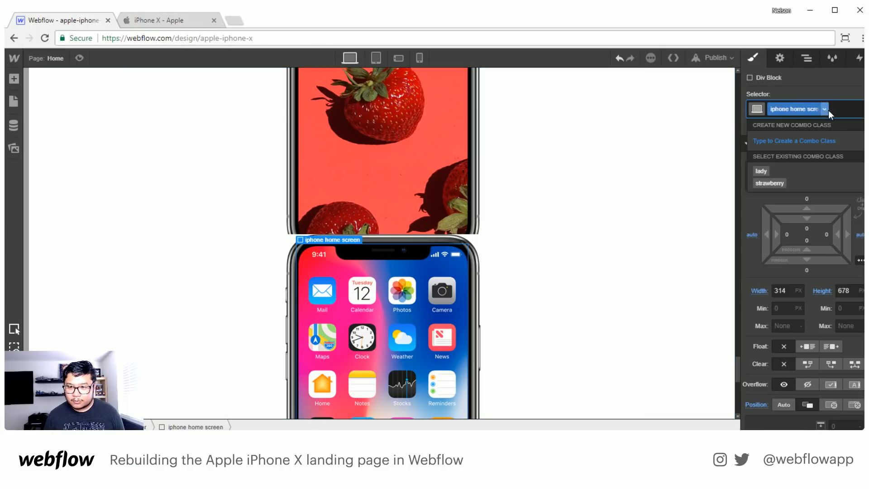
{"action": "left_click", "coordinate": [841, 109]}
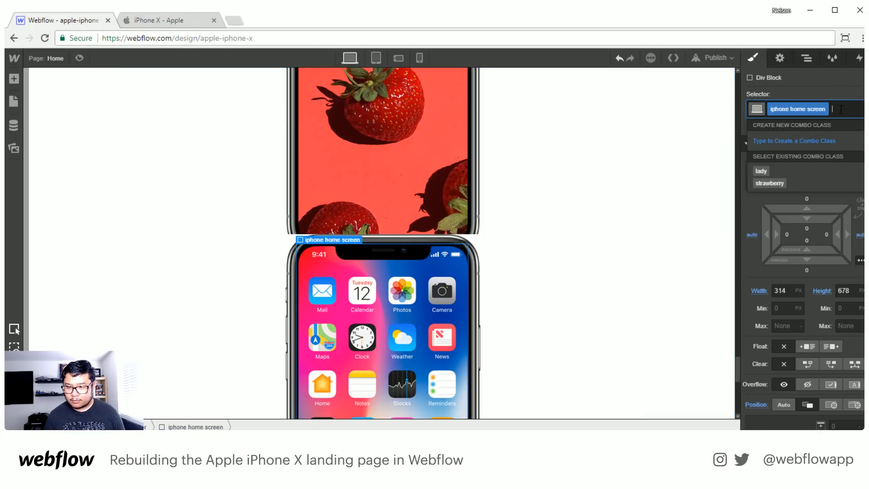
{"action": "type", "text": "bottom"}
{"action": "key", "text": "Return"}
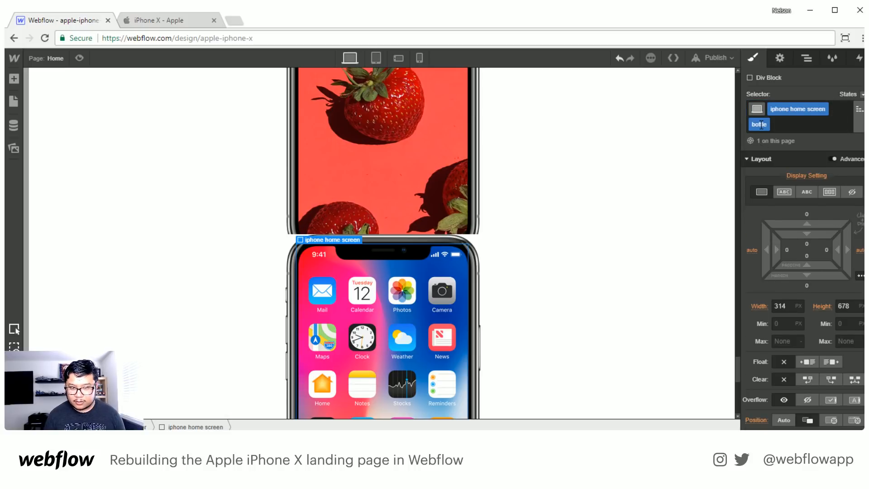
- Replace the bottle block's background image with design_oled3_large.jpg, sized to cover, centred and without tiling
{"action": "scroll", "coordinate": [822, 290], "scroll_direction": "down", "scroll_amount": 8}
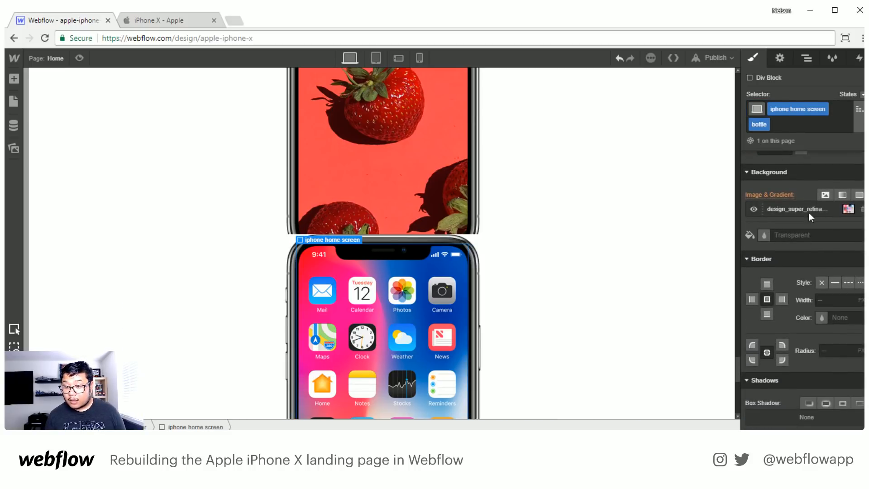
{"action": "left_click", "coordinate": [797, 209]}
{"action": "left_click", "coordinate": [801, 156]}
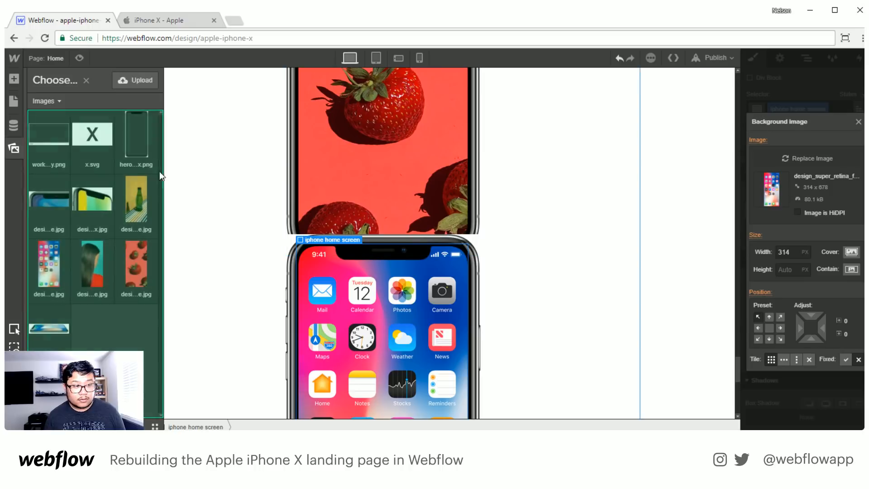
{"action": "left_click", "coordinate": [140, 196]}
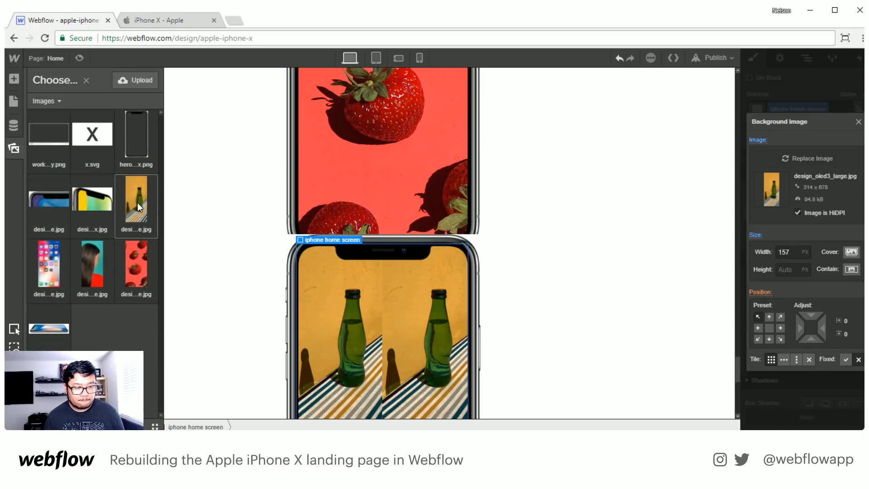
{"action": "left_click", "coordinate": [764, 252], "text": "alt"}
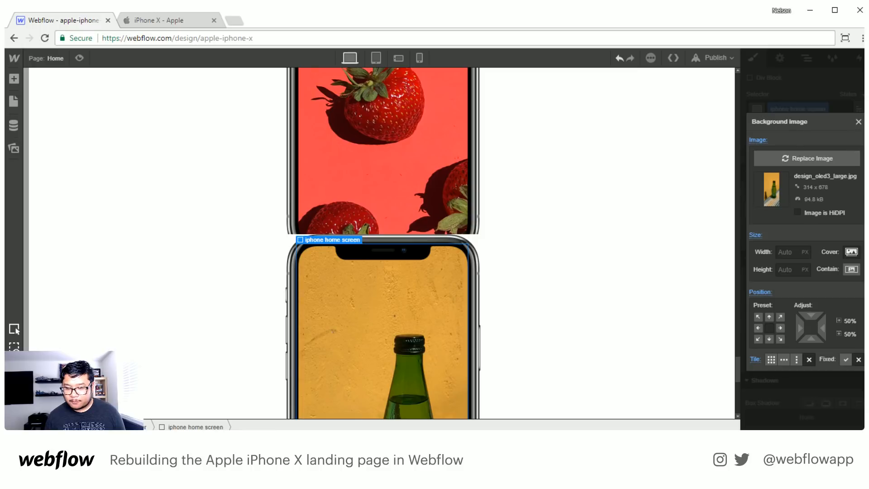
{"action": "left_click", "coordinate": [858, 122]}
- Add a div block to the last section's container and nest the three iphone home screen blocks inside it
{"action": "left_click", "coordinate": [806, 58]}
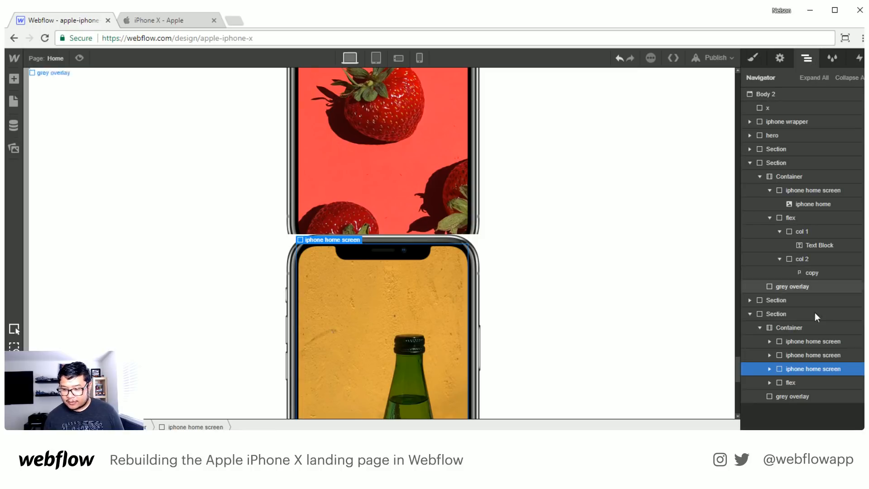
{"action": "left_click", "coordinate": [794, 341]}
{"action": "key", "text": "a"}
{"action": "left_click_drag", "start_coordinate": [50, 222], "coordinate": [807, 377]}
- Apply the existing flex class to the new div block so the three phones sit side by side
{"action": "left_click", "coordinate": [753, 59]}
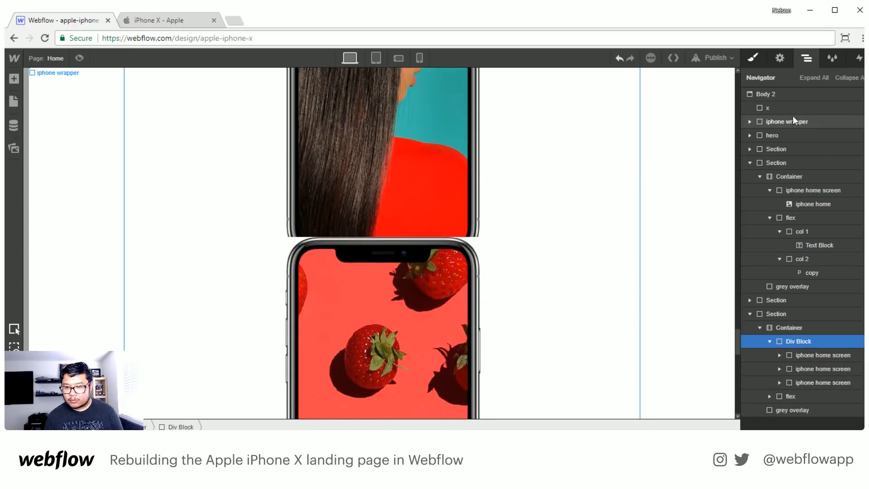
{"action": "left_click", "coordinate": [794, 113]}
{"action": "type", "text": "flex"}
{"action": "key", "text": "Return"}
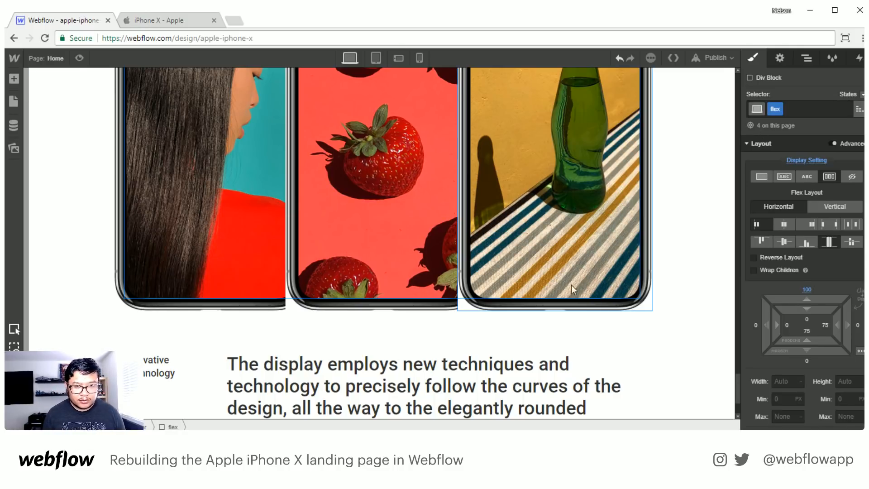
{"action": "scroll", "coordinate": [430, 288], "scroll_direction": "up", "scroll_amount": 5}
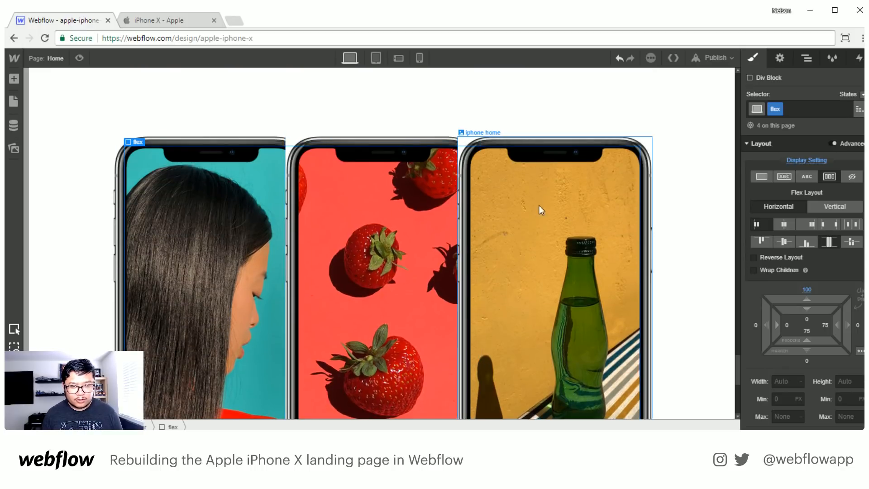
- Set the z-index of the lady phone block to 3
{"action": "left_click", "coordinate": [807, 59]}
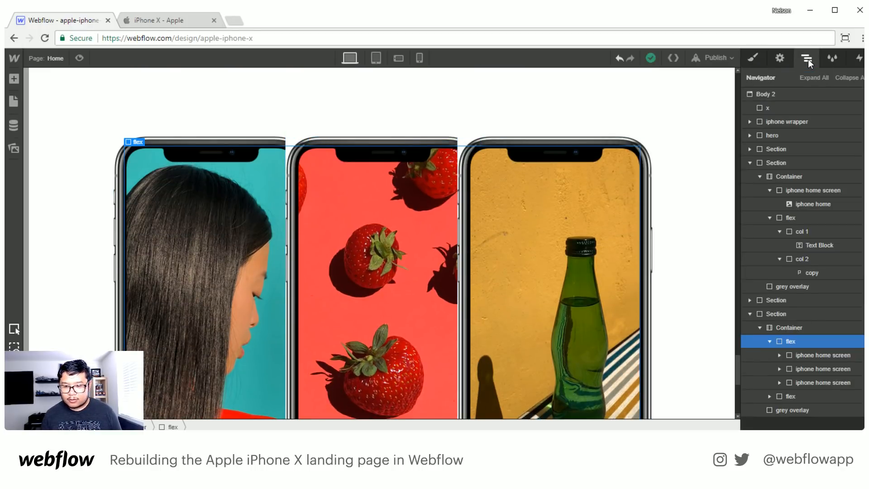
{"action": "left_click", "coordinate": [825, 353]}
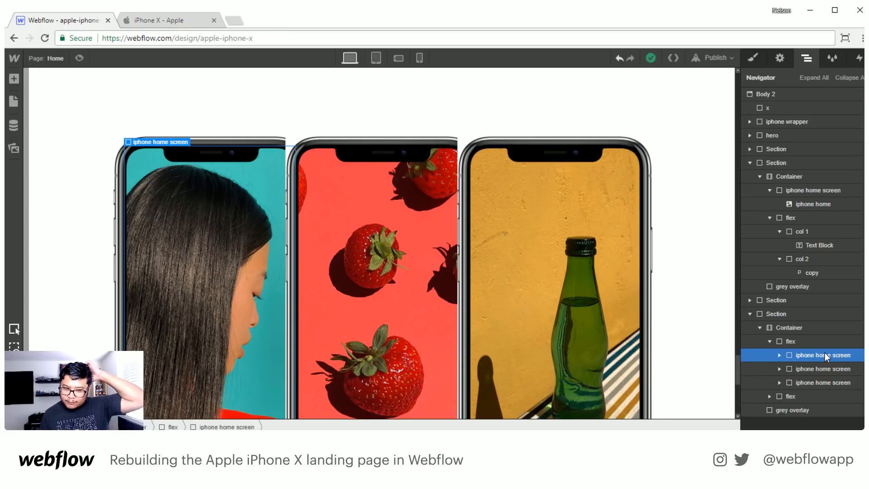
{"action": "left_click", "coordinate": [751, 60]}
{"action": "scroll", "coordinate": [806, 332], "scroll_direction": "down", "scroll_amount": 5}
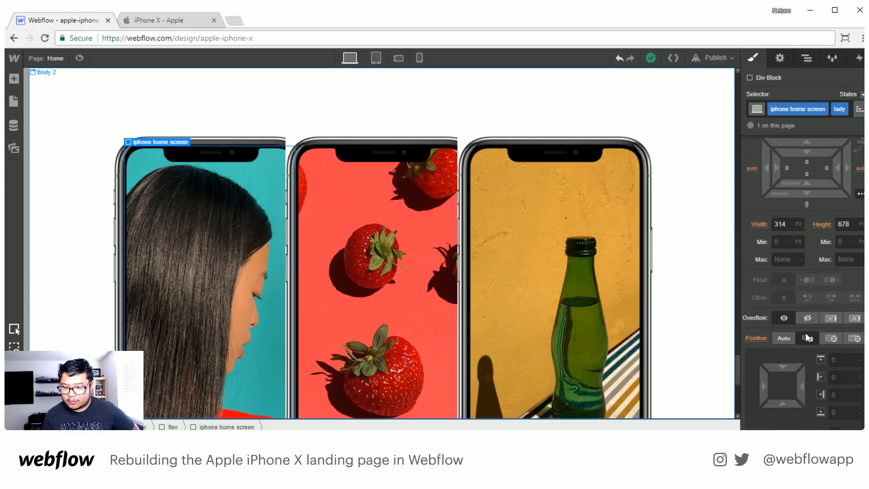
{"action": "left_click", "coordinate": [832, 347]}
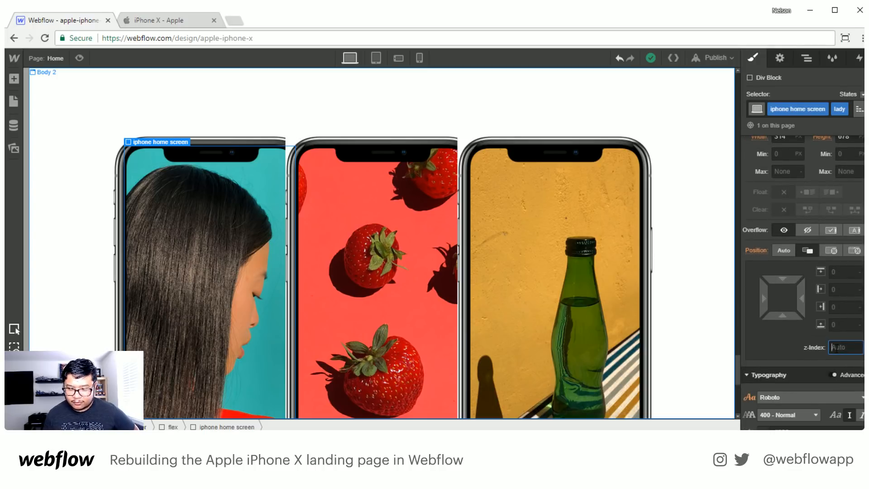
{"action": "type", "text": "3"}
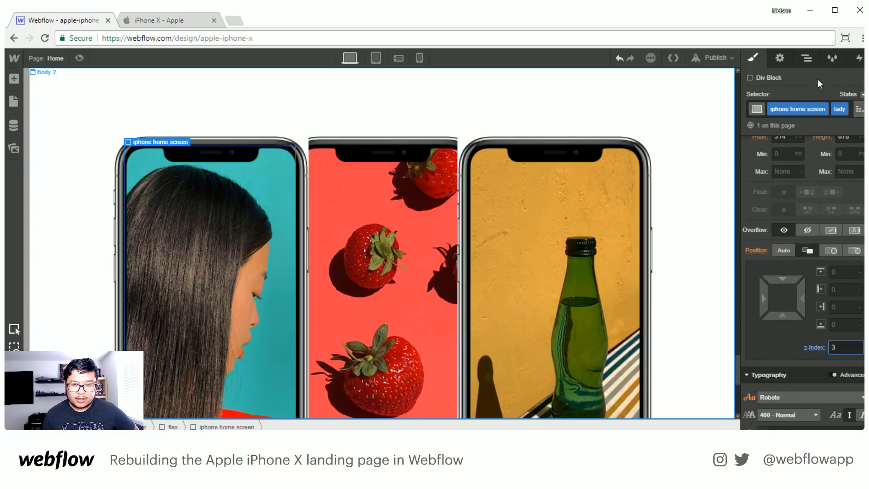
- Set the z-index of the strawberry phone block to 2
{"action": "left_click", "coordinate": [807, 58]}
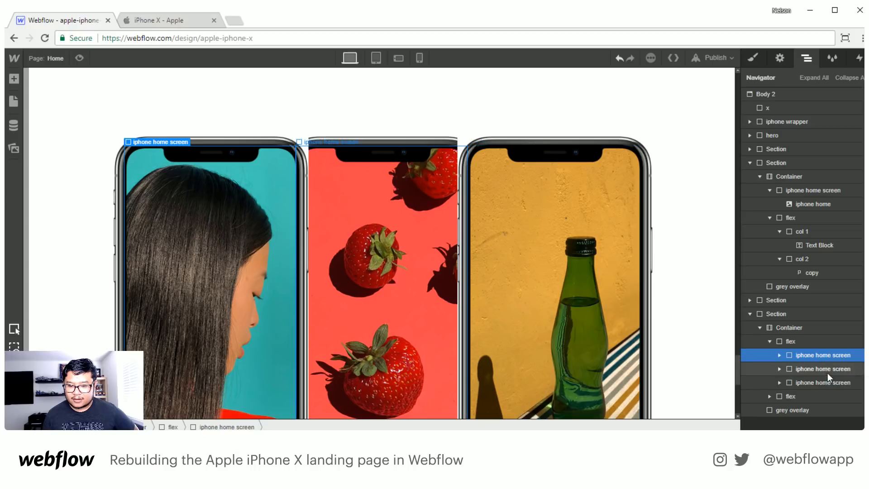
{"action": "left_click", "coordinate": [815, 369]}
{"action": "left_click", "coordinate": [752, 58]}
{"action": "scroll", "coordinate": [803, 323], "scroll_direction": "down", "scroll_amount": 6}
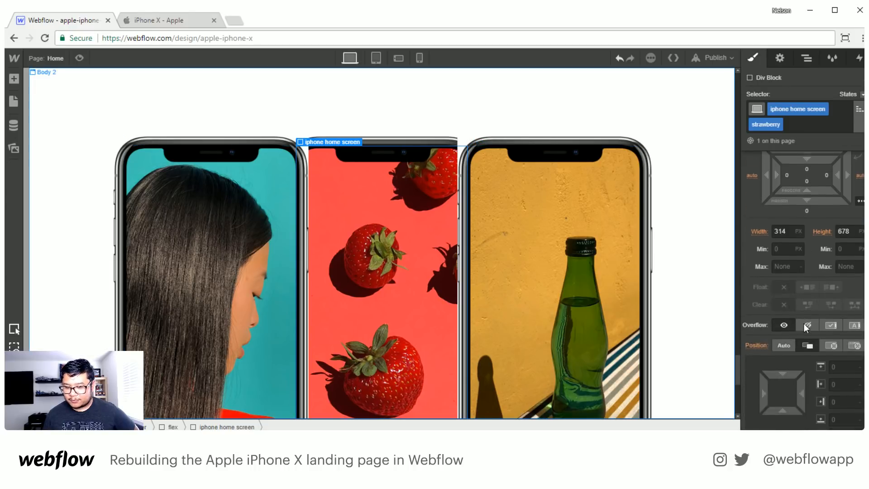
{"action": "left_click", "coordinate": [846, 307]}
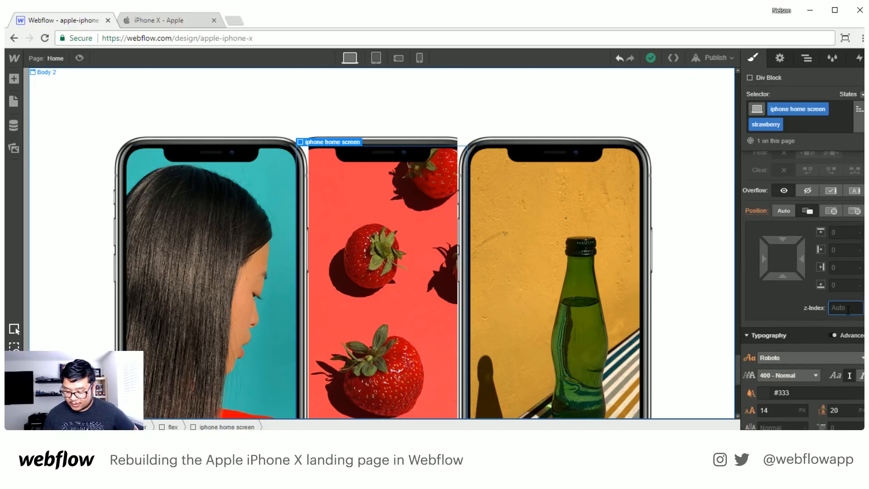
{"action": "type", "text": "2"}
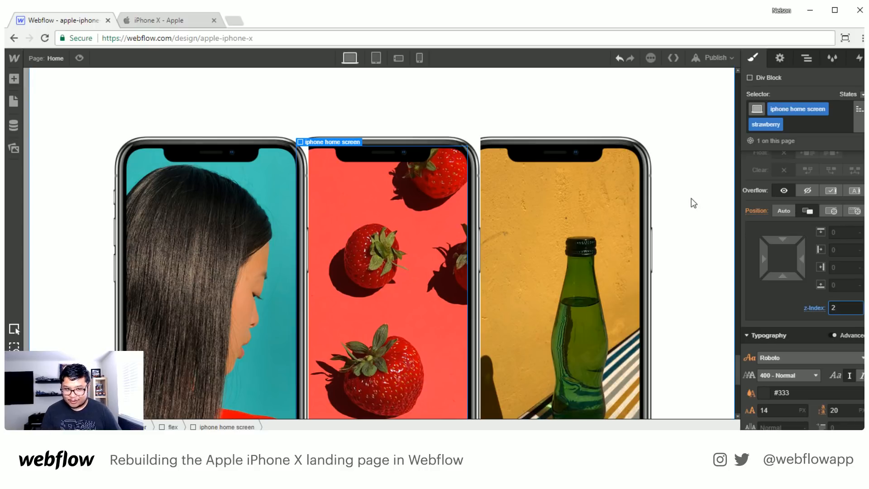
{"action": "scroll", "coordinate": [686, 195], "scroll_direction": "down", "scroll_amount": 5}
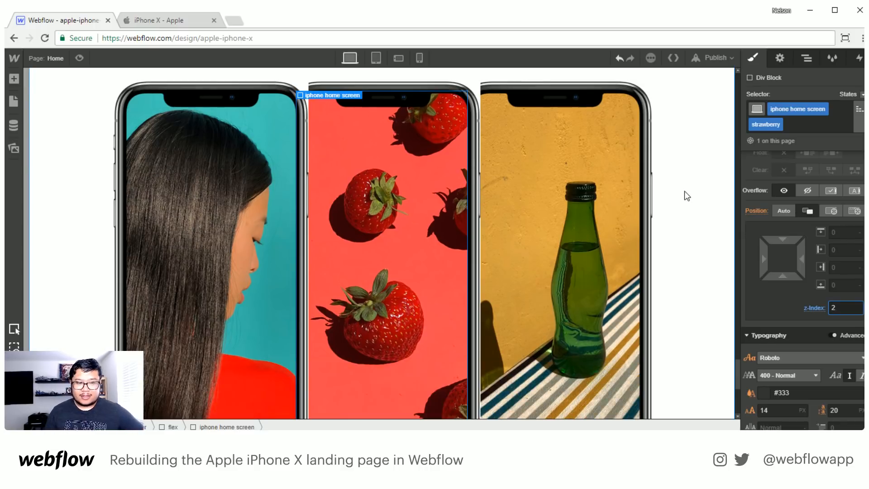
- Apply the existing fade in interaction to the flex block holding the three phones in the last section
{"action": "scroll", "coordinate": [684, 192], "scroll_direction": "up", "scroll_amount": 2}
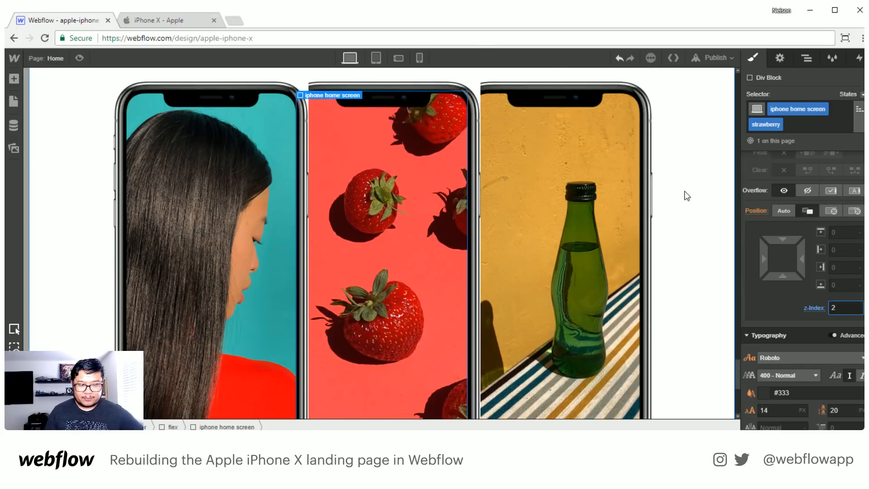
{"action": "scroll", "coordinate": [682, 189], "scroll_direction": "down", "scroll_amount": 2}
{"action": "scroll", "coordinate": [683, 190], "scroll_direction": "up", "scroll_amount": 5}
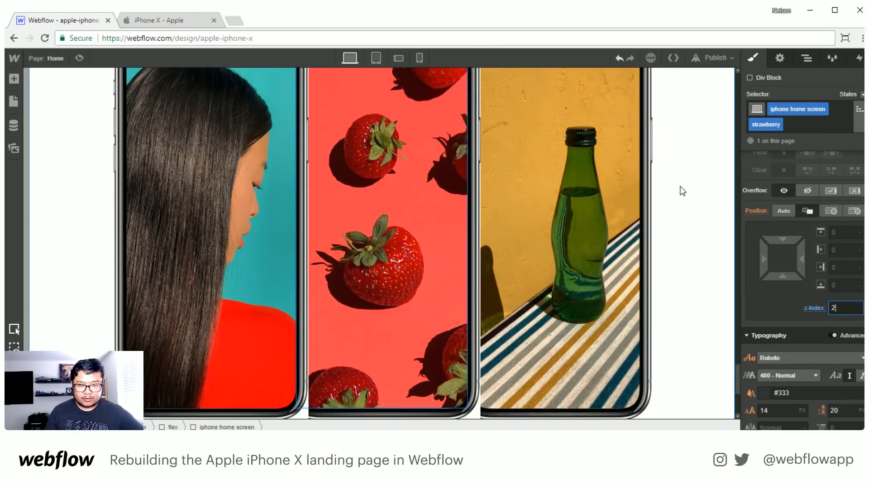
{"action": "left_click", "coordinate": [807, 58]}
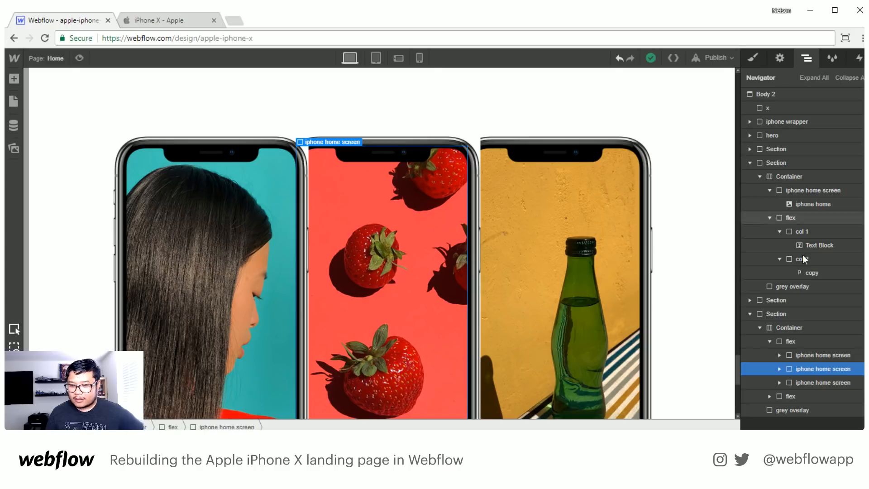
{"action": "left_click", "coordinate": [800, 340]}
{"action": "left_click", "coordinate": [858, 57]}
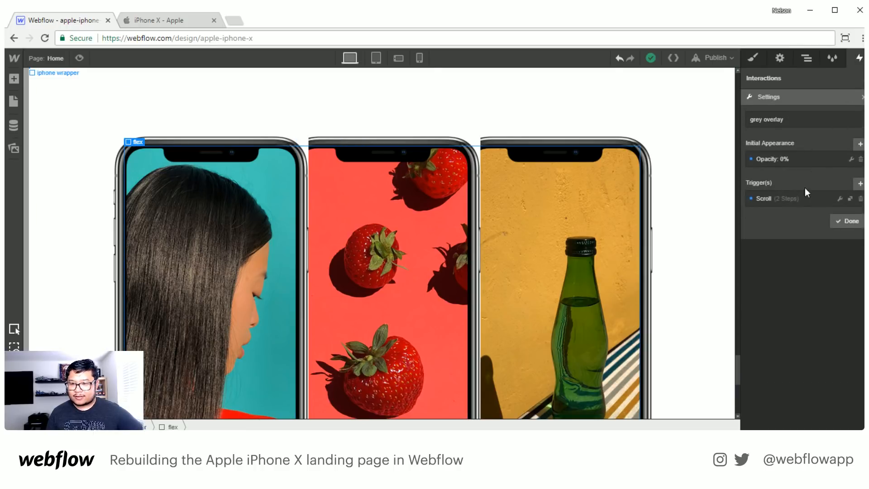
{"action": "left_click", "coordinate": [864, 97]}
{"action": "left_click", "coordinate": [790, 153]}
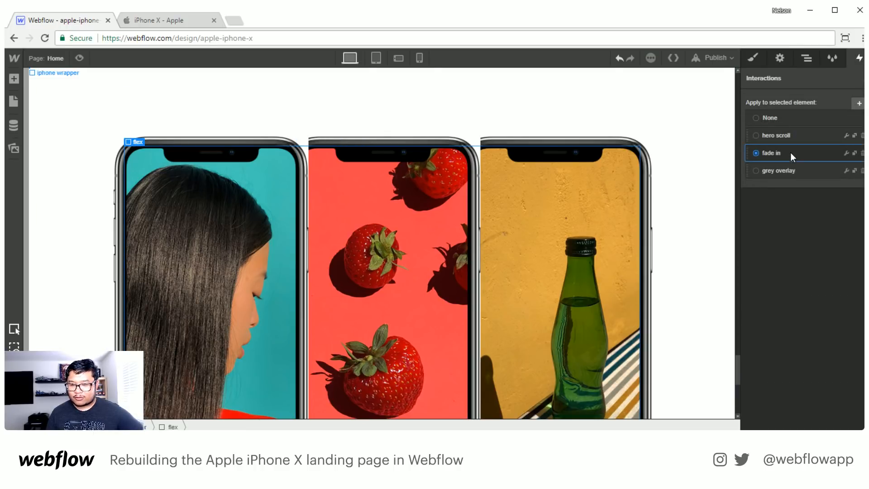
- Preview the page from the hero downward and check how the three-phone block and earlier sections appear on scroll
{"action": "scroll", "coordinate": [611, 295], "scroll_direction": "up", "scroll_amount": 10}
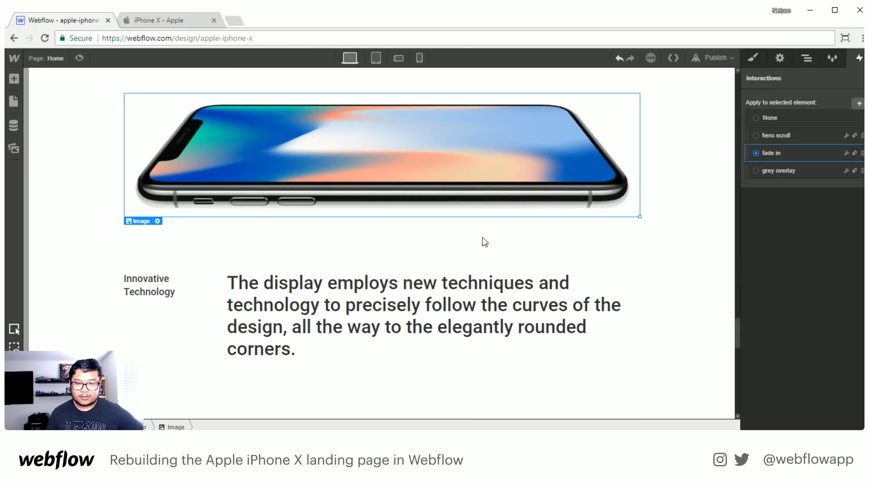
{"action": "scroll", "coordinate": [418, 337], "scroll_direction": "down", "scroll_amount": 7}
{"action": "scroll", "coordinate": [418, 338], "scroll_direction": "down", "scroll_amount": 8}
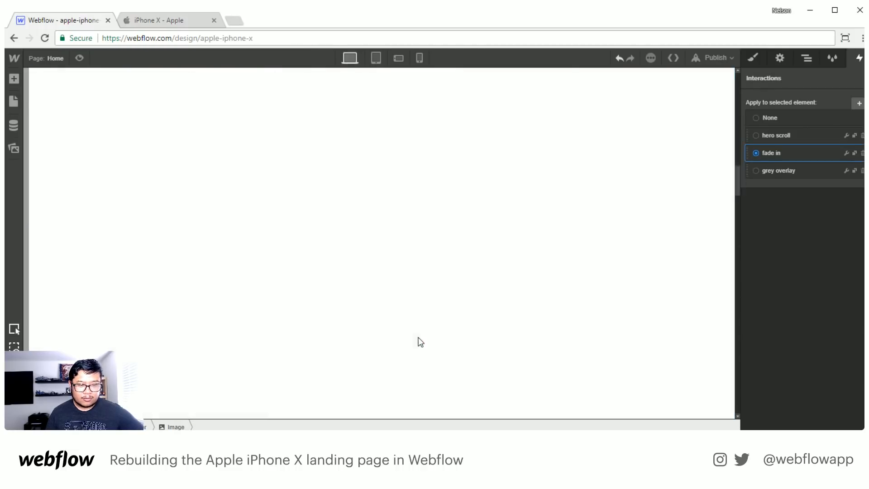
{"action": "scroll", "coordinate": [355, 338], "scroll_direction": "down", "scroll_amount": 5}
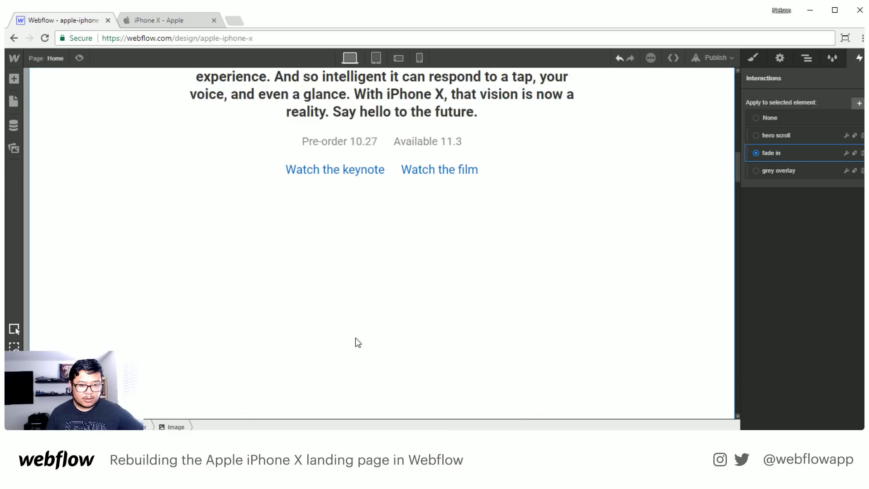
{"action": "key", "text": "ctrl+shift+p"}
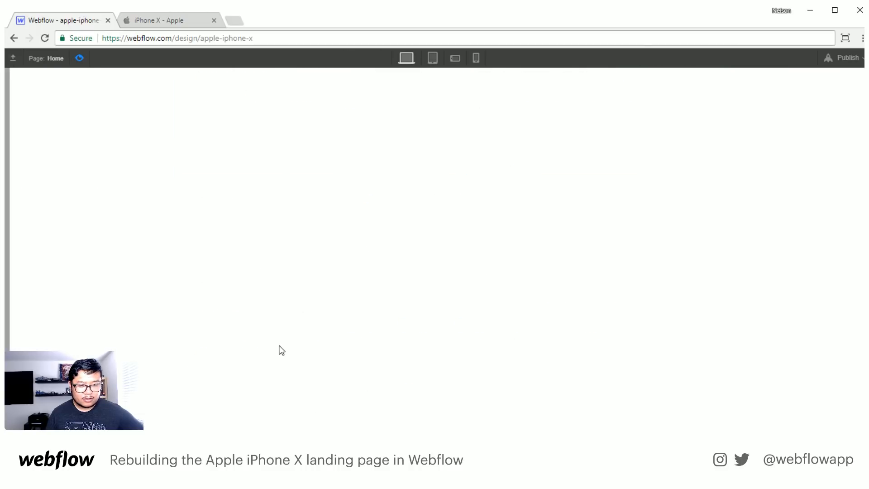
{"action": "scroll", "coordinate": [278, 345], "scroll_direction": "down", "scroll_amount": 8}
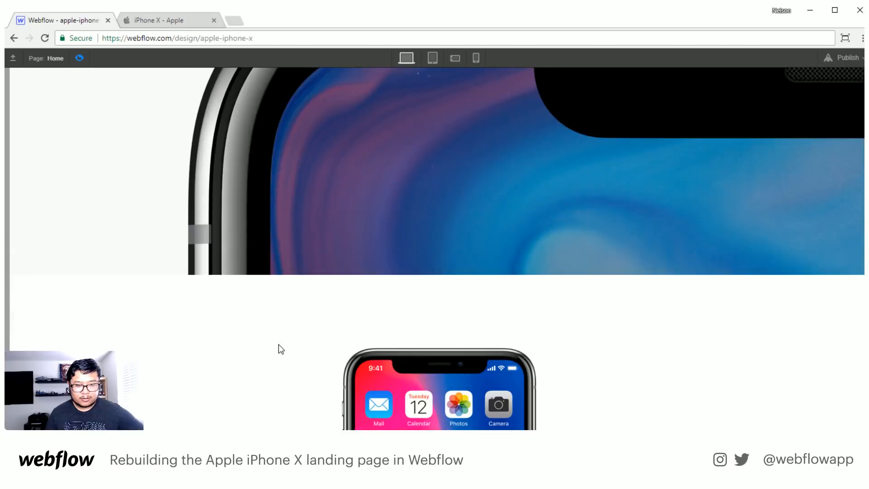
{"action": "scroll", "coordinate": [279, 345], "scroll_direction": "down", "scroll_amount": 12}
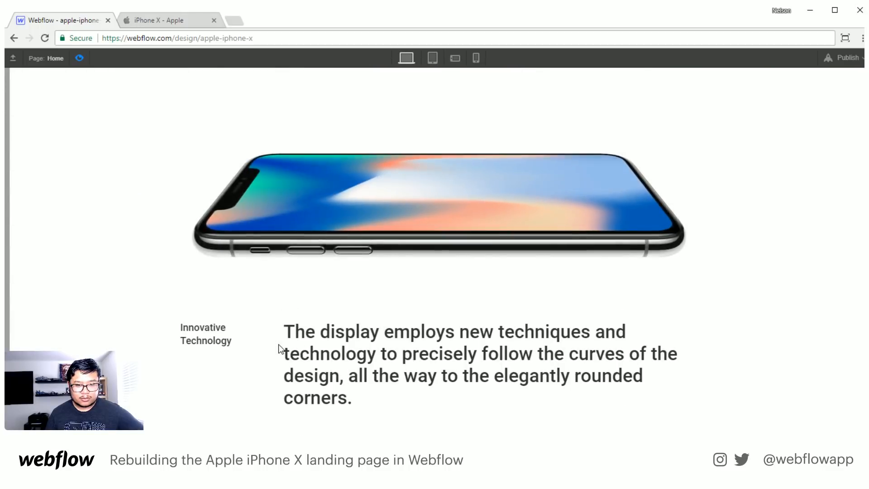
{"action": "scroll", "coordinate": [278, 344], "scroll_direction": "up", "scroll_amount": 7}
{"action": "scroll", "coordinate": [278, 344], "scroll_direction": "down", "scroll_amount": 3}
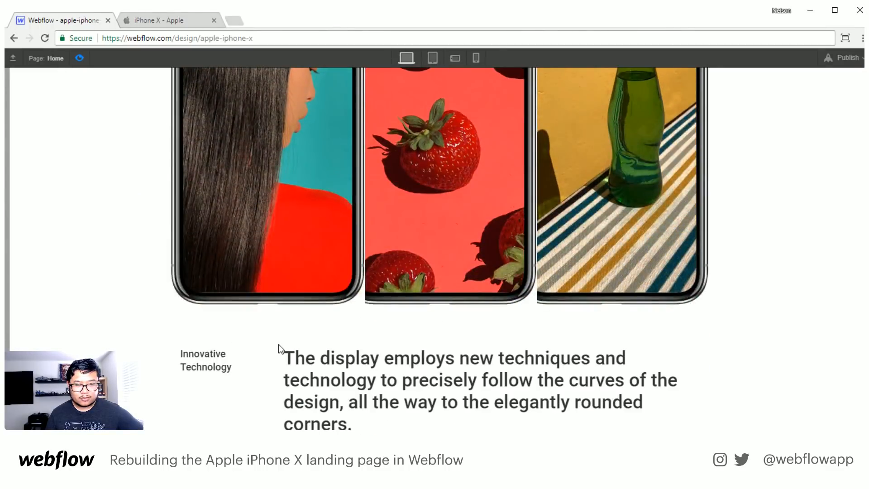
{"action": "scroll", "coordinate": [279, 344], "scroll_direction": "up", "scroll_amount": 3}
{"action": "scroll", "coordinate": [202, 269], "scroll_direction": "up", "scroll_amount": 10}
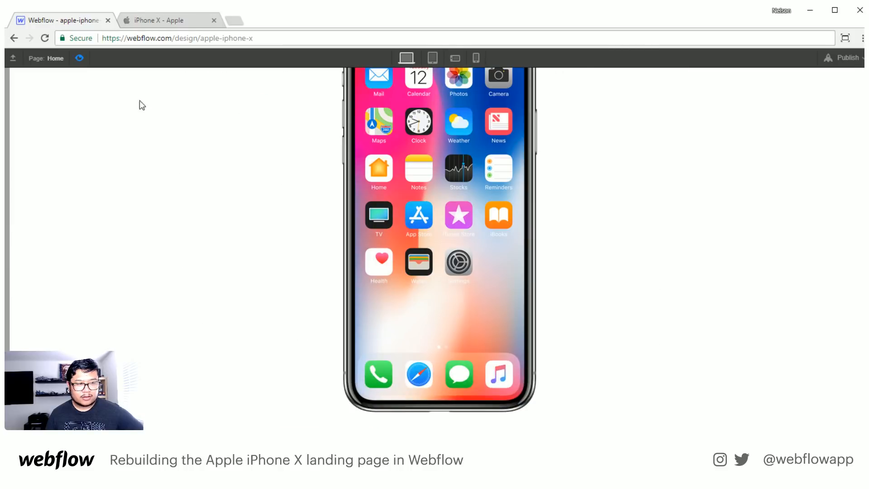
{"action": "left_click", "coordinate": [80, 58]}
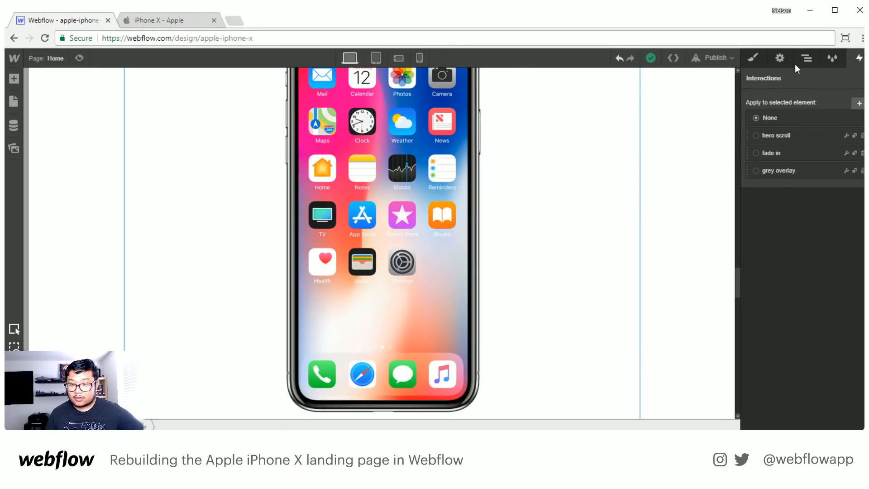
- Apply the fade in interaction to the iphone home screen block in the first phone section
{"action": "left_click", "coordinate": [806, 58]}
{"action": "left_click", "coordinate": [807, 190]}
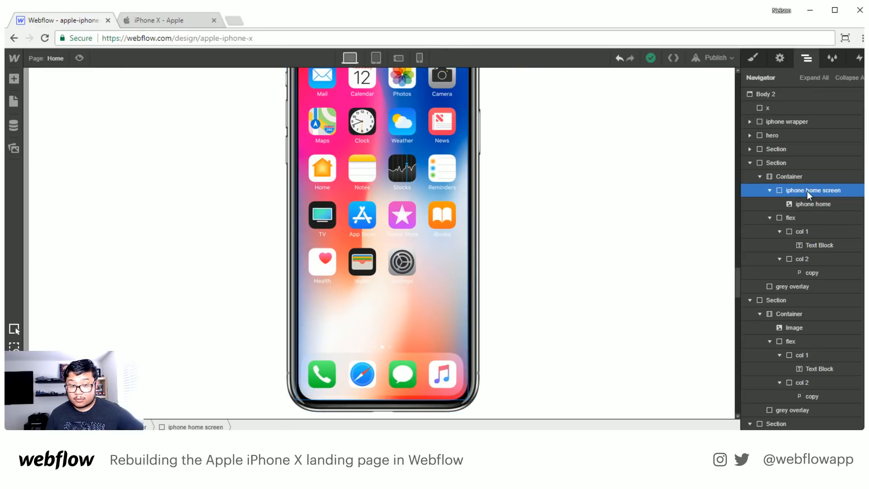
{"action": "left_click", "coordinate": [859, 59]}
{"action": "left_click", "coordinate": [807, 156]}
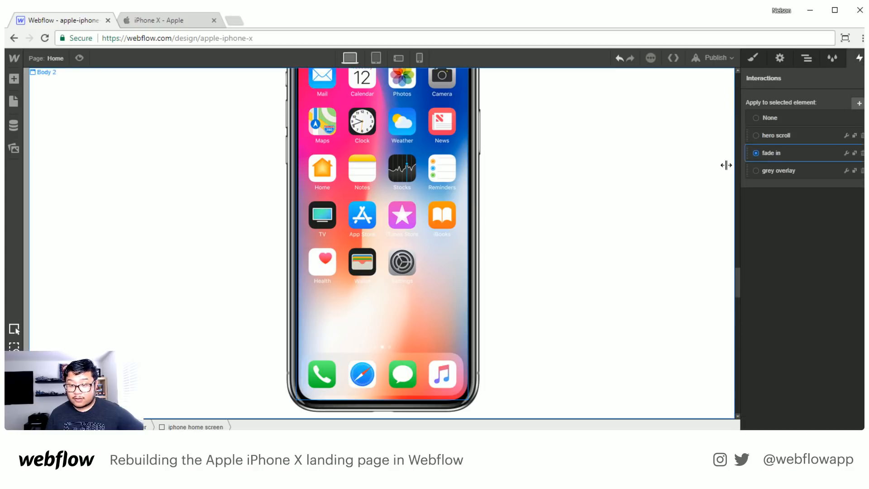
- Preview the page from the Design and Display section downward to check the home screen phone's fade-in
{"action": "scroll", "coordinate": [400, 250], "scroll_direction": "up", "scroll_amount": 6}
{"action": "scroll", "coordinate": [398, 247], "scroll_direction": "up", "scroll_amount": 9}
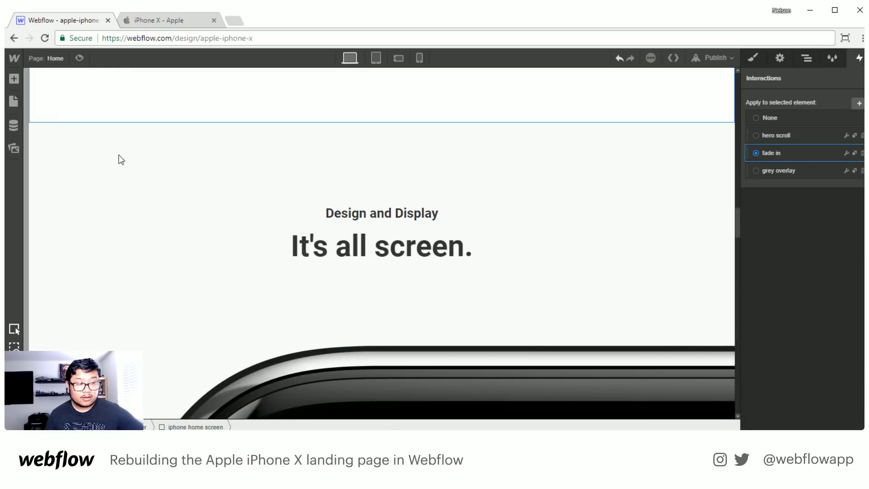
{"action": "key", "text": "ctrl+shift+p"}
{"action": "scroll", "coordinate": [248, 253], "scroll_direction": "down", "scroll_amount": 6}
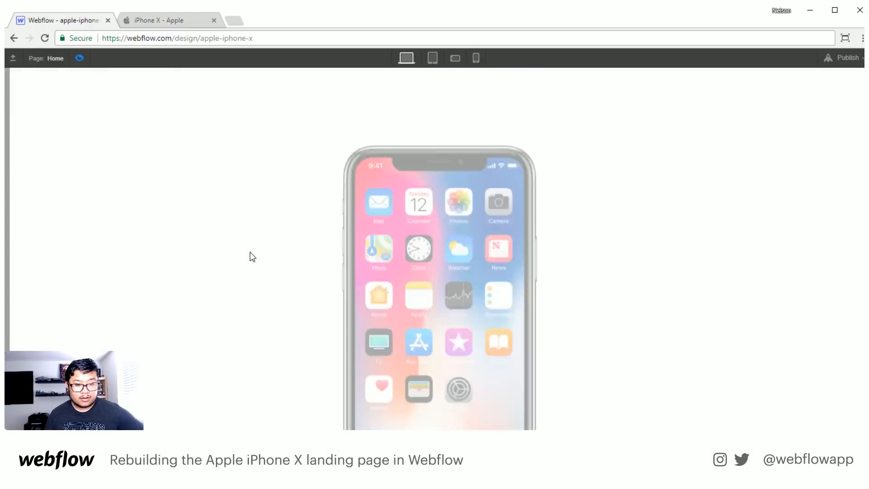
{"action": "scroll", "coordinate": [249, 252], "scroll_direction": "down", "scroll_amount": 10}
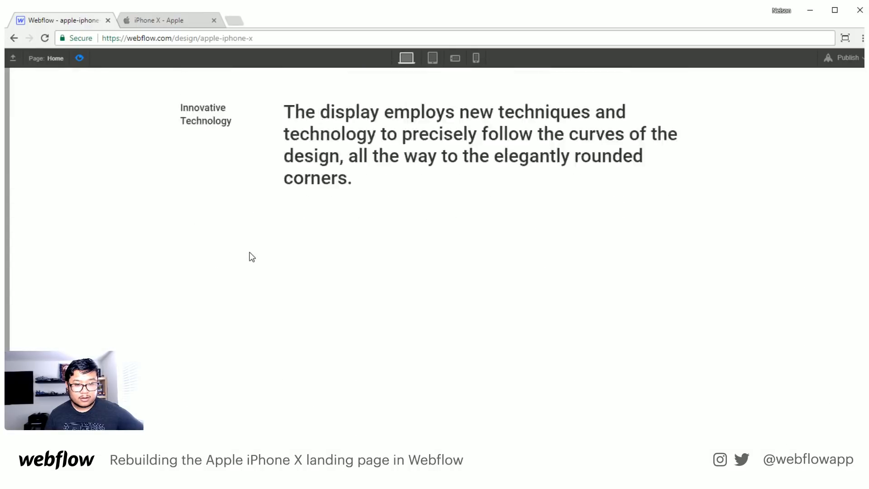
{"action": "scroll", "coordinate": [249, 252], "scroll_direction": "down", "scroll_amount": 5}
{"action": "key", "text": "ctrl+shift+p"}
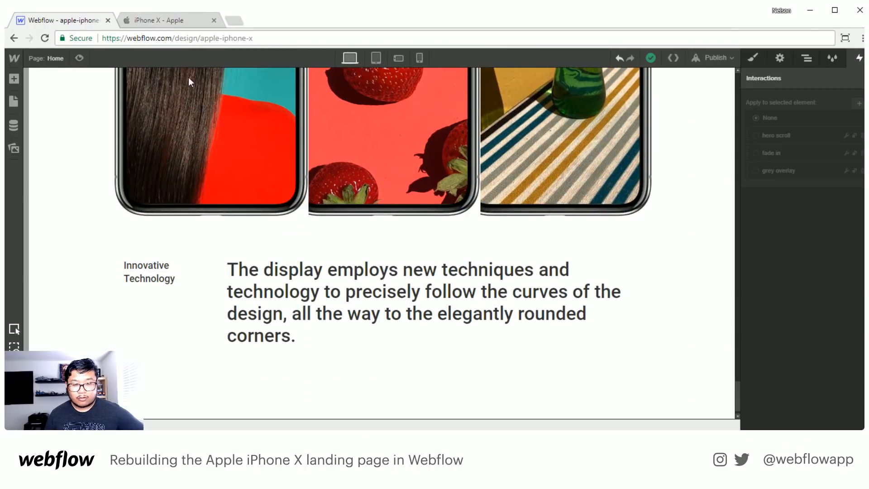
- Reset the display setting of the grey overlay class so the overlays are shown as blocks again
{"action": "left_click", "coordinate": [807, 57]}
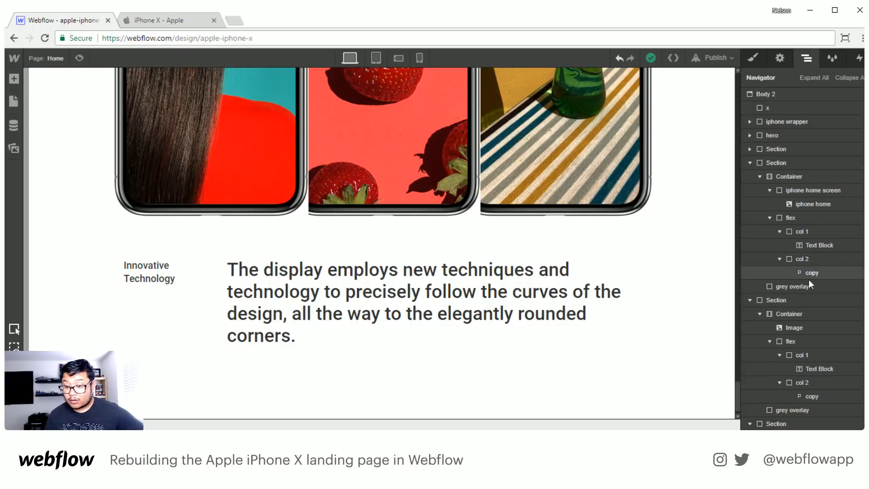
{"action": "left_click", "coordinate": [795, 286]}
{"action": "left_click", "coordinate": [754, 58]}
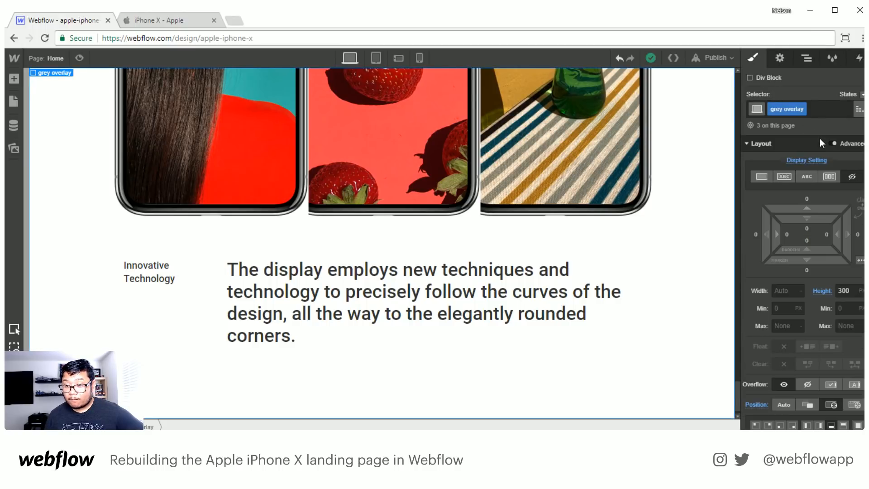
{"action": "left_click", "coordinate": [820, 163]}
{"action": "left_click", "coordinate": [816, 181]}
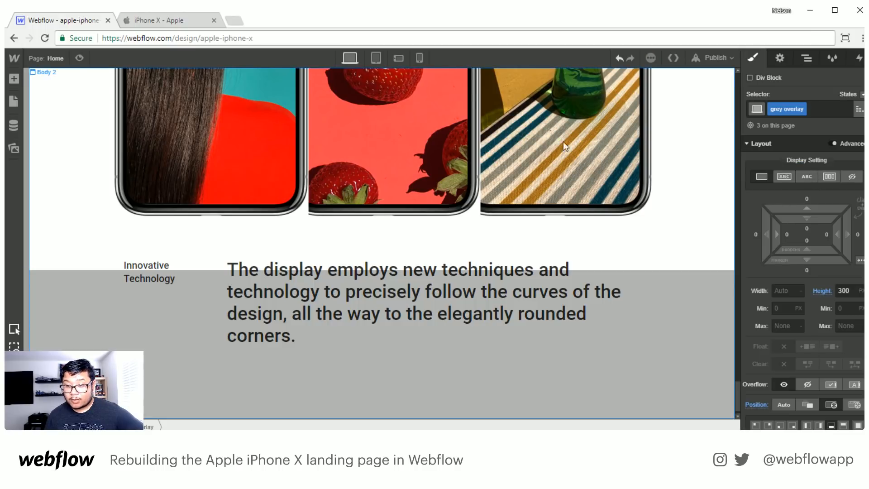
- Preview the whole page from the hero to the last section to check the grey overlays during scrolling
{"action": "scroll", "coordinate": [233, 302], "scroll_direction": "up", "scroll_amount": 15}
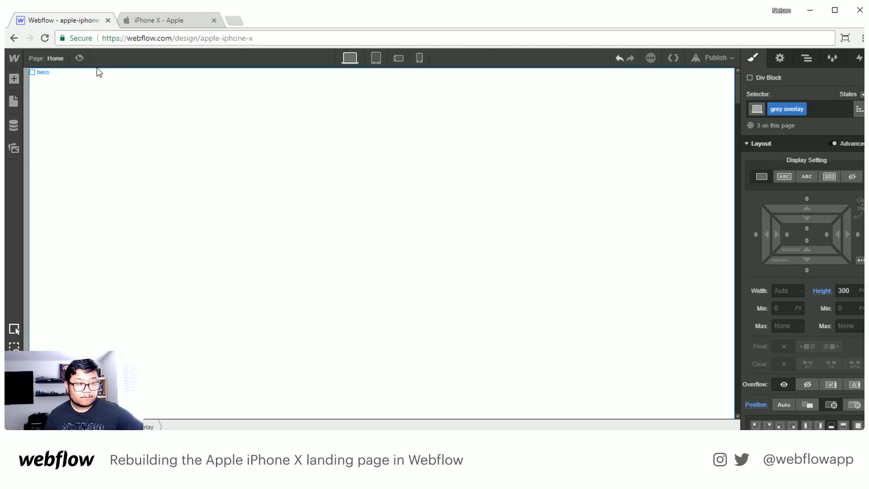
{"action": "key", "text": "ctrl+shift+p"}
{"action": "scroll", "coordinate": [412, 310], "scroll_direction": "down", "scroll_amount": 10}
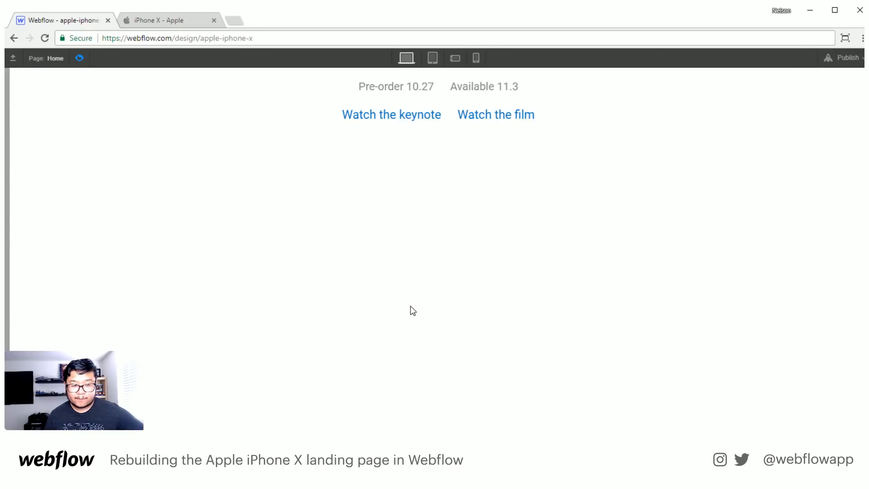
{"action": "scroll", "coordinate": [412, 308], "scroll_direction": "down", "scroll_amount": 10}
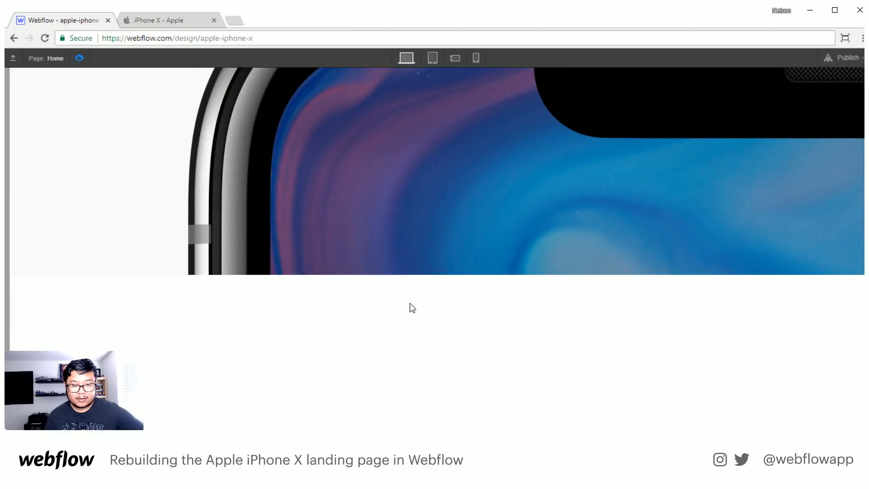
{"action": "scroll", "coordinate": [410, 303], "scroll_direction": "down", "scroll_amount": 10}
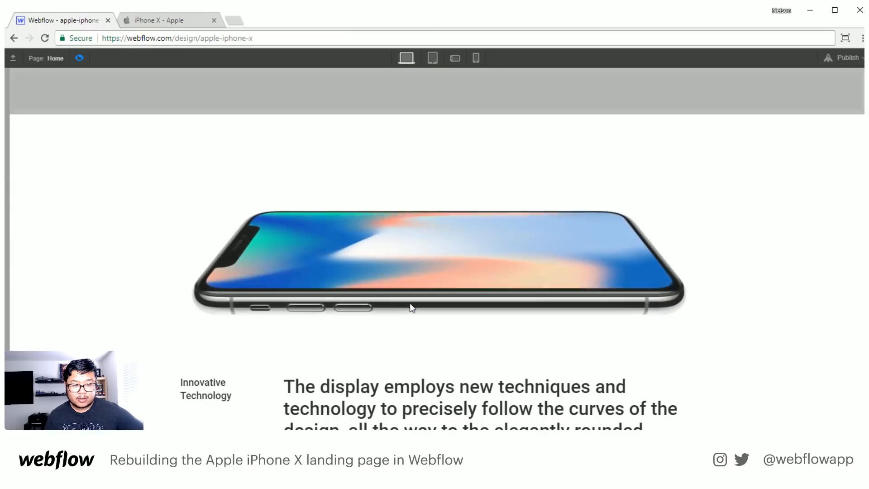
{"action": "scroll", "coordinate": [412, 308], "scroll_direction": "down", "scroll_amount": 13}
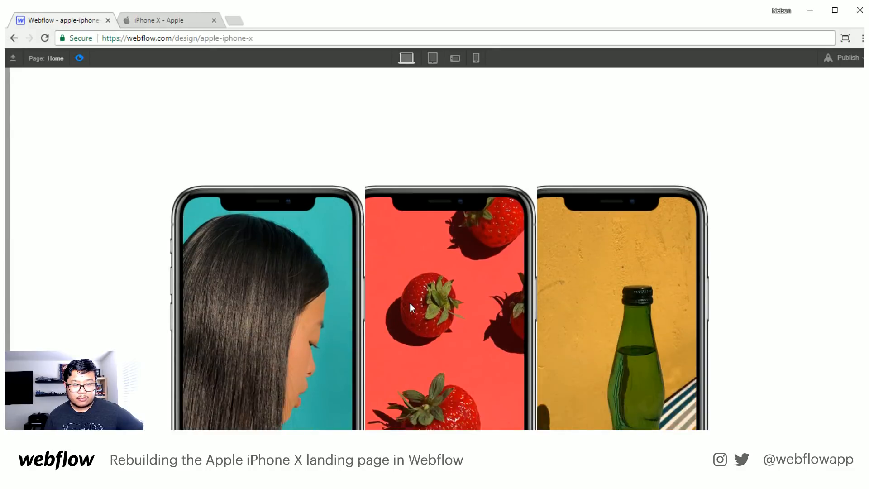
{"action": "scroll", "coordinate": [412, 308], "scroll_direction": "down", "scroll_amount": 2}
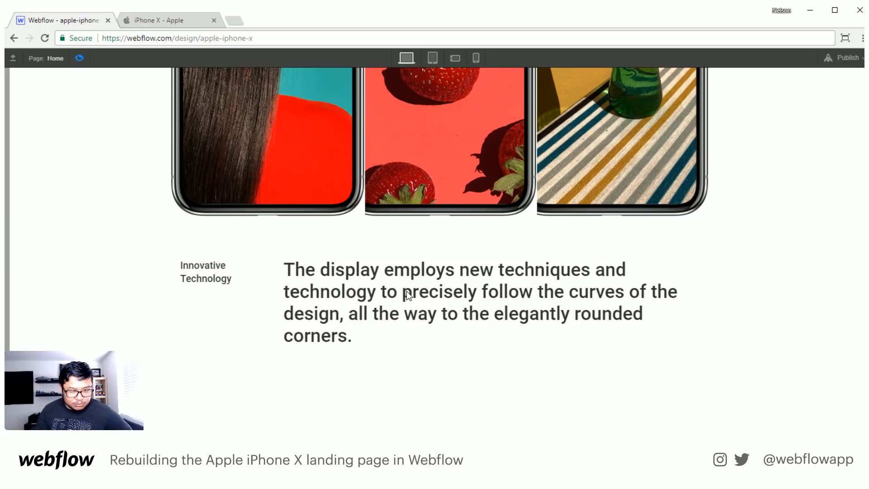
{"action": "left_click", "coordinate": [79, 58]}
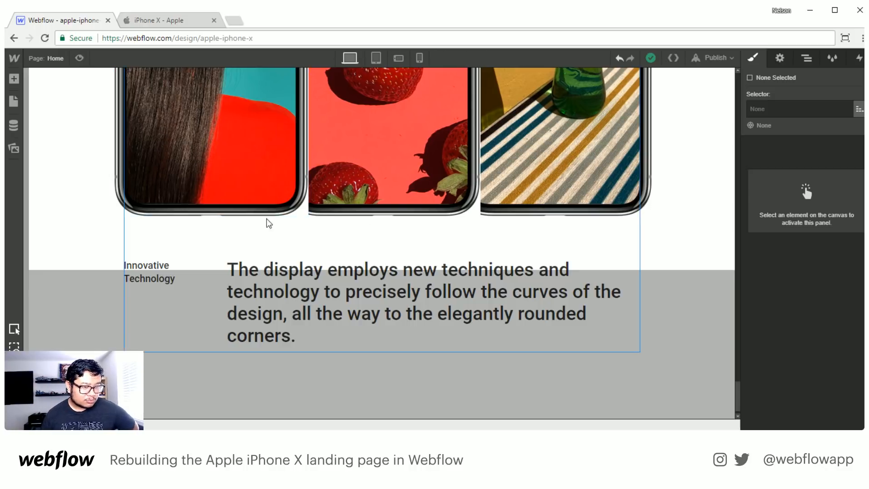
- Try hiding the overflow on the lady home screen block in the three-phone section, and reset its overflow setting
{"action": "left_click", "coordinate": [320, 216]}
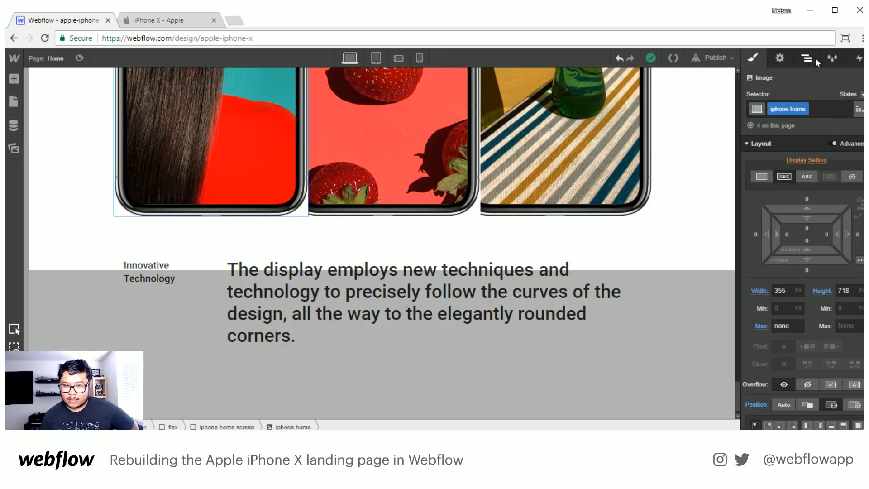
{"action": "scroll", "coordinate": [812, 265], "scroll_direction": "down", "scroll_amount": 10}
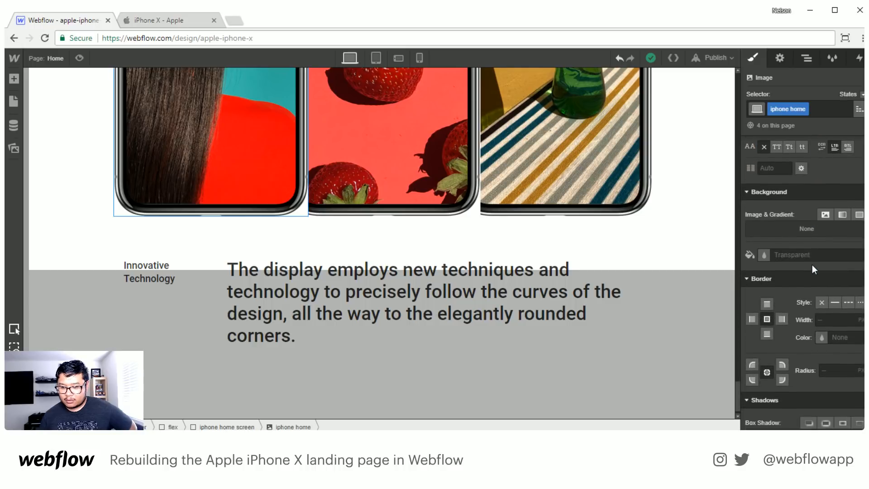
{"action": "left_click", "coordinate": [806, 58]}
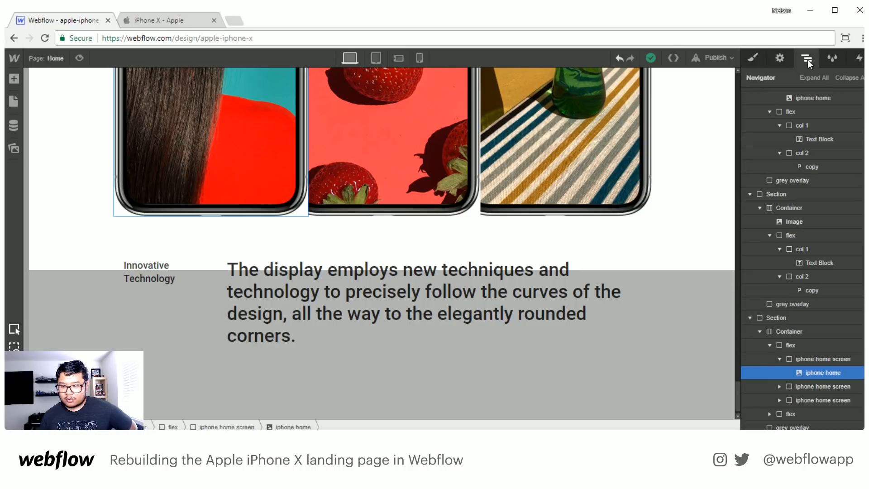
{"action": "left_click", "coordinate": [815, 358]}
{"action": "left_click", "coordinate": [753, 58]}
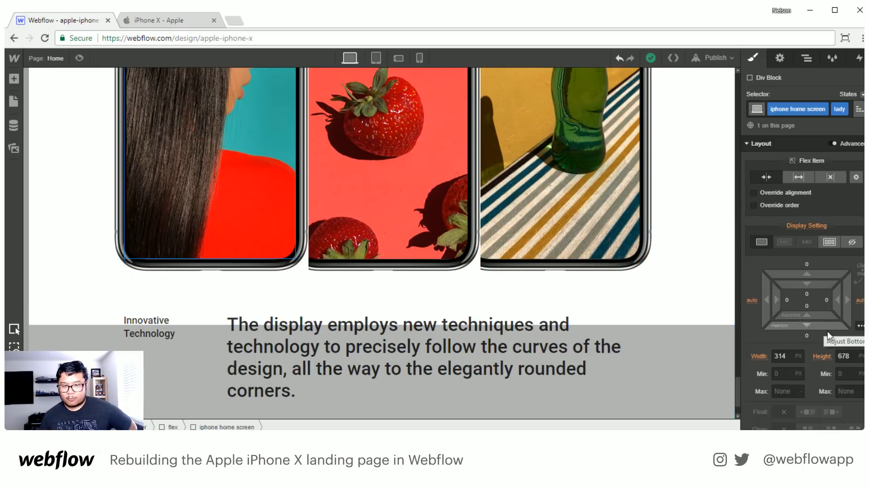
{"action": "scroll", "coordinate": [827, 333], "scroll_direction": "down", "scroll_amount": 5}
{"action": "scroll", "coordinate": [827, 333], "scroll_direction": "down", "scroll_amount": 3}
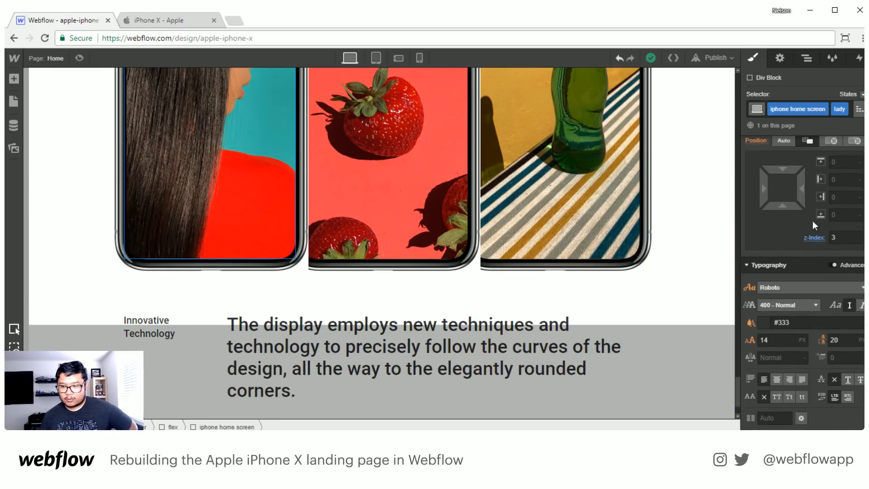
{"action": "scroll", "coordinate": [799, 236], "scroll_direction": "up", "scroll_amount": 3}
{"action": "left_click", "coordinate": [807, 230]}
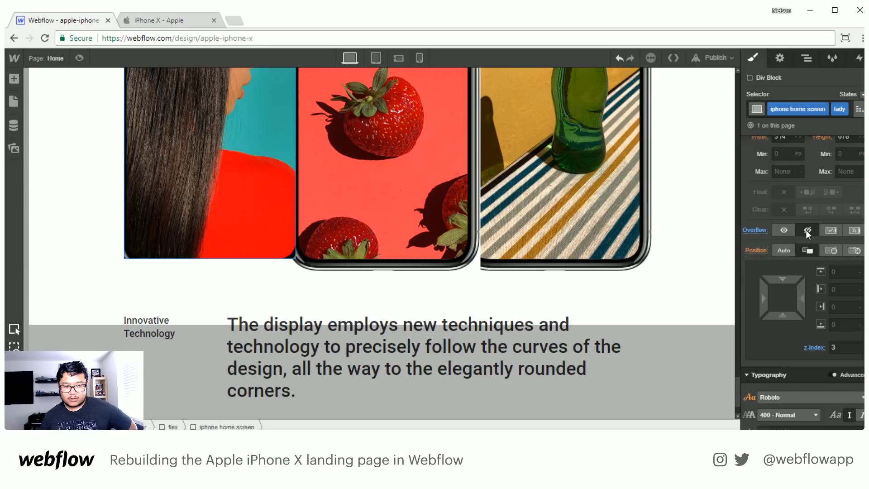
{"action": "left_click", "coordinate": [752, 230]}
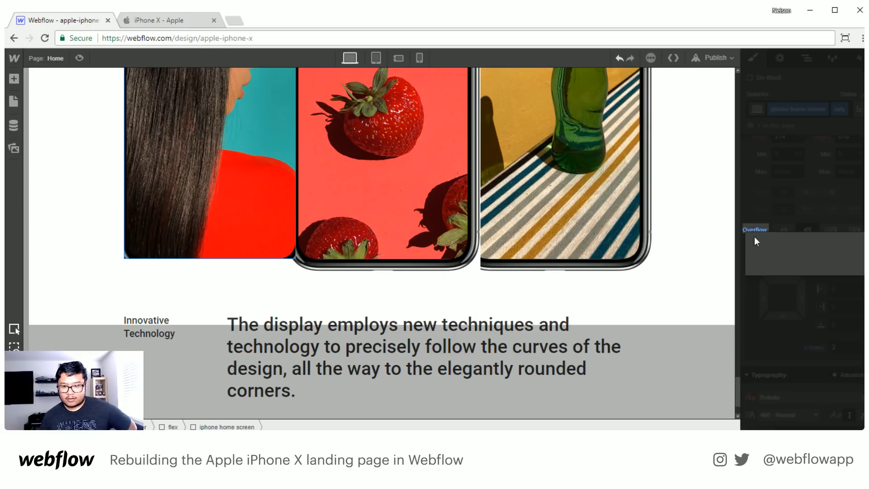
{"action": "left_click", "coordinate": [762, 249]}
- Try a 50 px border radius on the lady home screen block
{"action": "scroll", "coordinate": [791, 369], "scroll_direction": "down", "scroll_amount": 10}
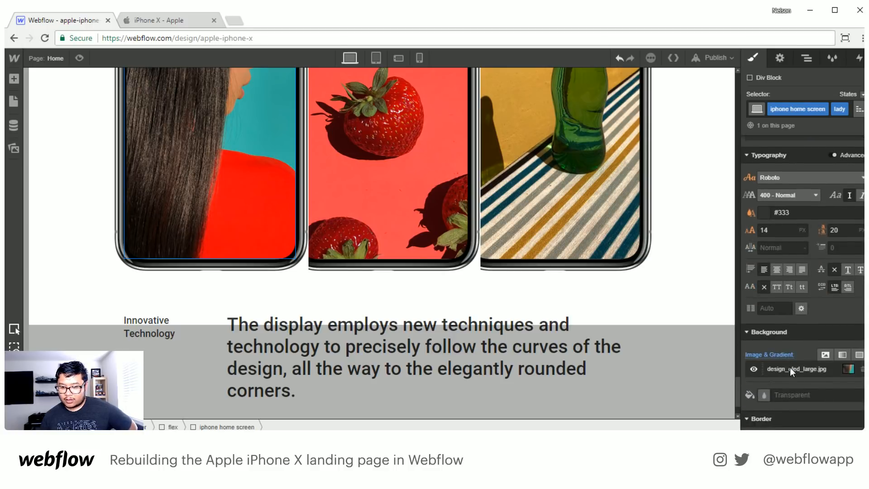
{"action": "left_click", "coordinate": [836, 291]}
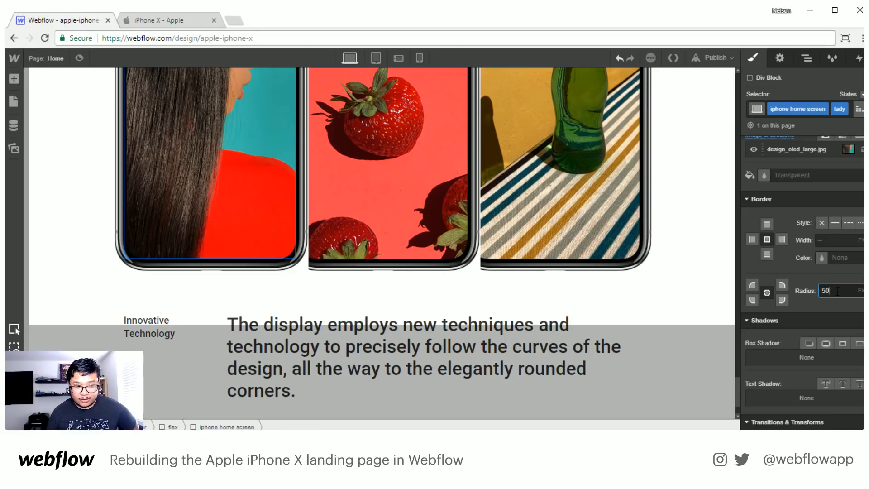
{"action": "key", "text": "Return"}
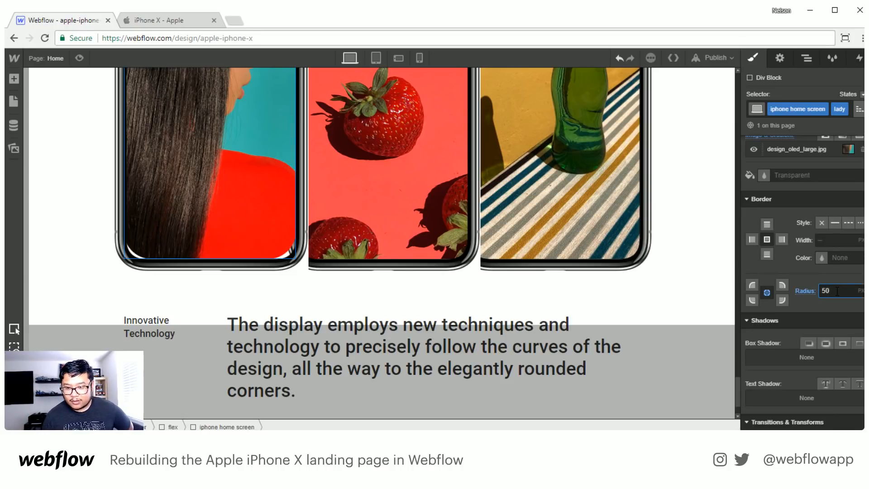
- Set the border radius of the iphone home image class to 61 px so the phone frames' corners are rounded
{"action": "left_click", "coordinate": [807, 58]}
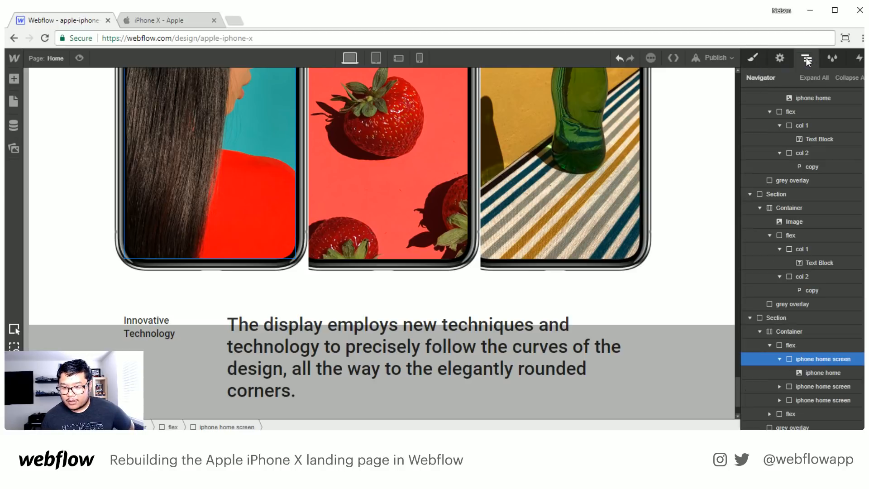
{"action": "left_click", "coordinate": [818, 375]}
{"action": "key", "text": "s"}
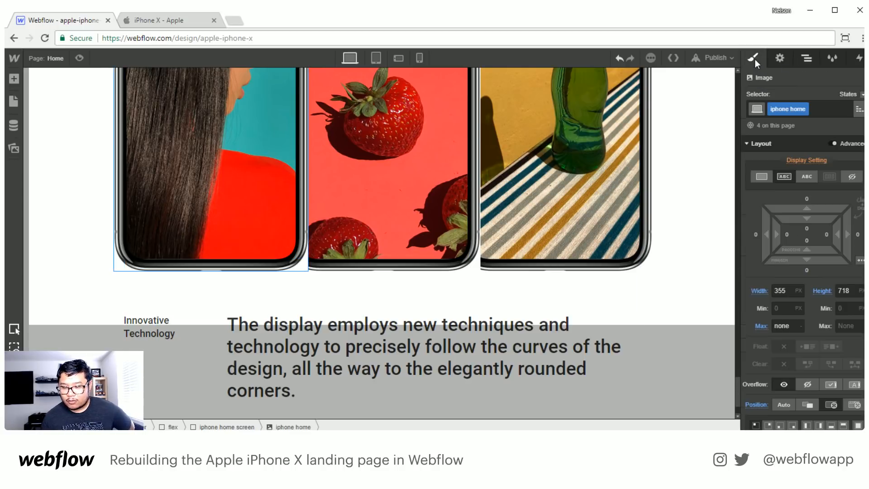
{"action": "scroll", "coordinate": [801, 366], "scroll_direction": "down", "scroll_amount": 8}
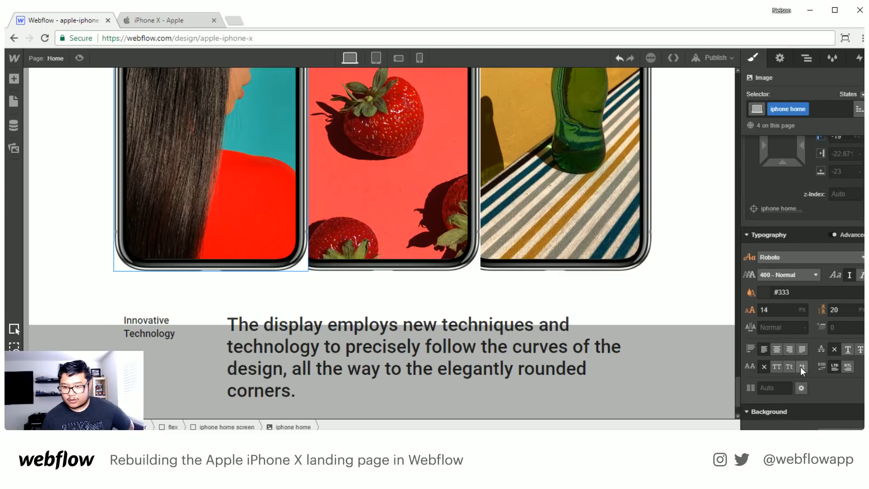
{"action": "scroll", "coordinate": [800, 367], "scroll_direction": "down", "scroll_amount": 1}
{"action": "scroll", "coordinate": [807, 285], "scroll_direction": "up", "scroll_amount": 3}
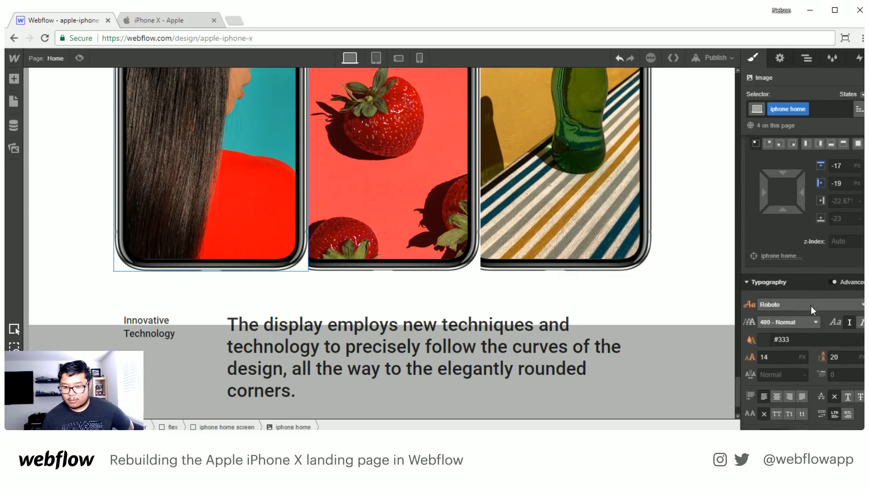
{"action": "scroll", "coordinate": [810, 306], "scroll_direction": "down", "scroll_amount": 6}
{"action": "scroll", "coordinate": [810, 305], "scroll_direction": "down", "scroll_amount": 4}
{"action": "left_click", "coordinate": [826, 261]}
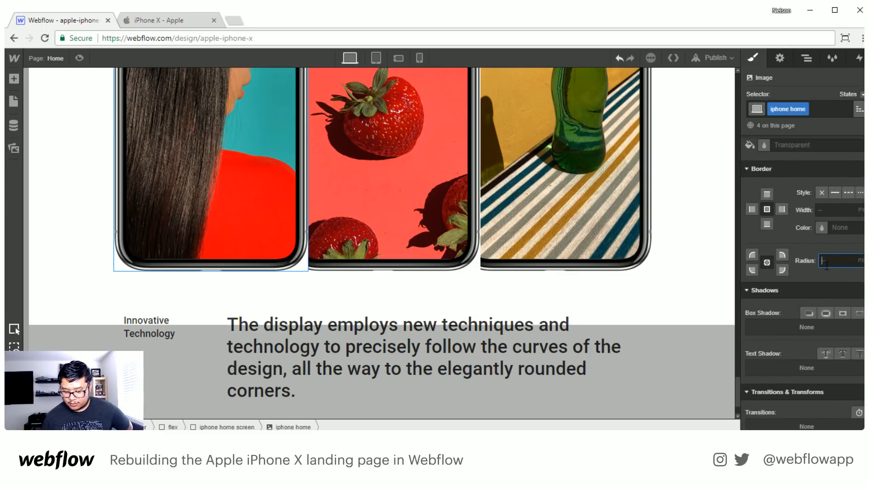
{"action": "type", "text": "50"}
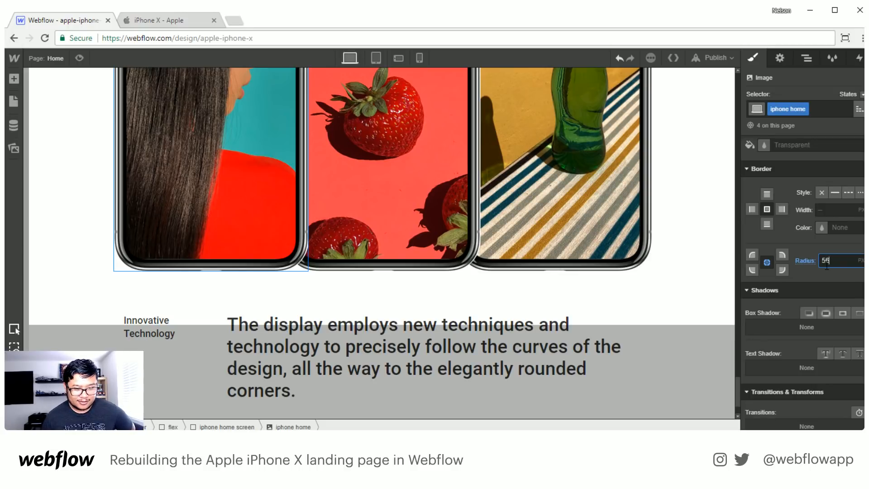
{"action": "key", "text": "Up"}
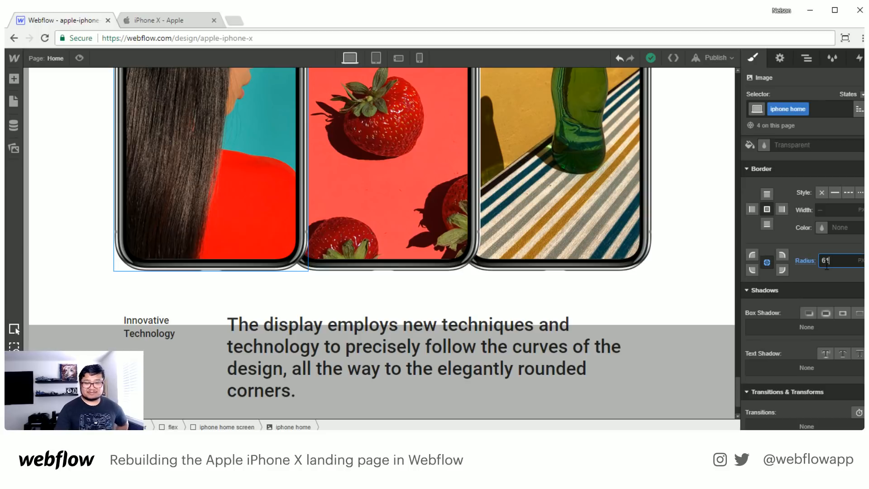
{"action": "left_click", "coordinate": [665, 288]}
- Examine the overlapping phone frames in the three-phone section from their upper edges down to the text and grey overlay
{"action": "scroll", "coordinate": [681, 307], "scroll_direction": "up", "scroll_amount": 3}
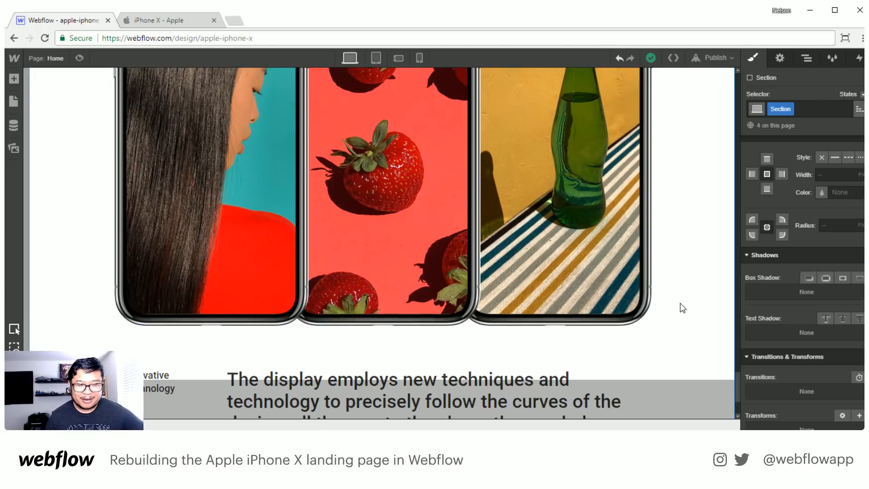
{"action": "scroll", "coordinate": [683, 307], "scroll_direction": "down", "scroll_amount": 1}
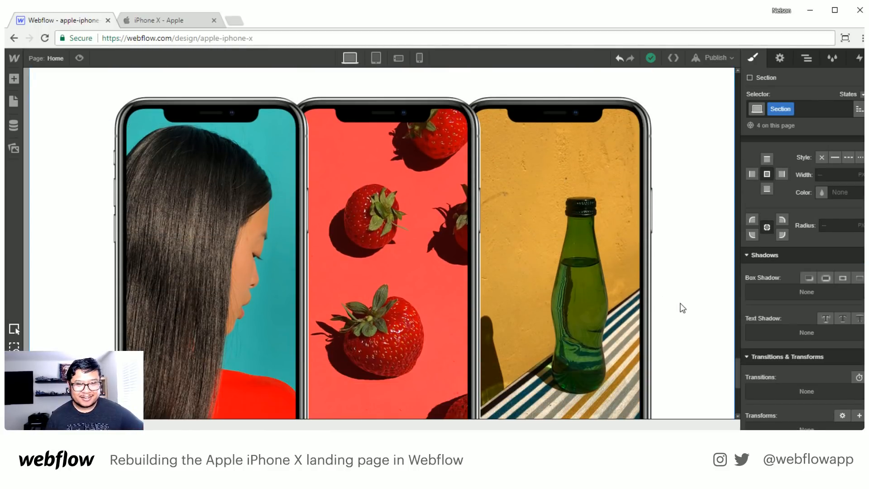
{"action": "scroll", "coordinate": [682, 308], "scroll_direction": "down", "scroll_amount": 1}
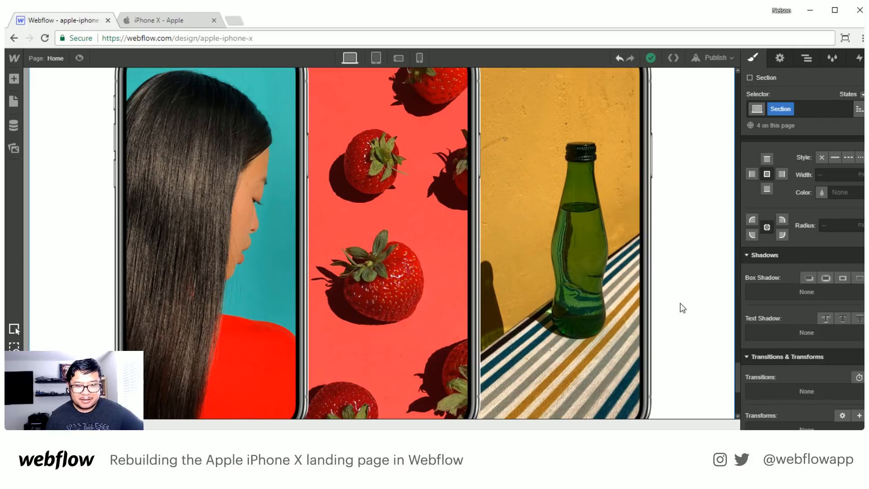
{"action": "scroll", "coordinate": [683, 308], "scroll_direction": "down", "scroll_amount": 1}
{"action": "scroll", "coordinate": [682, 308], "scroll_direction": "up", "scroll_amount": 1}
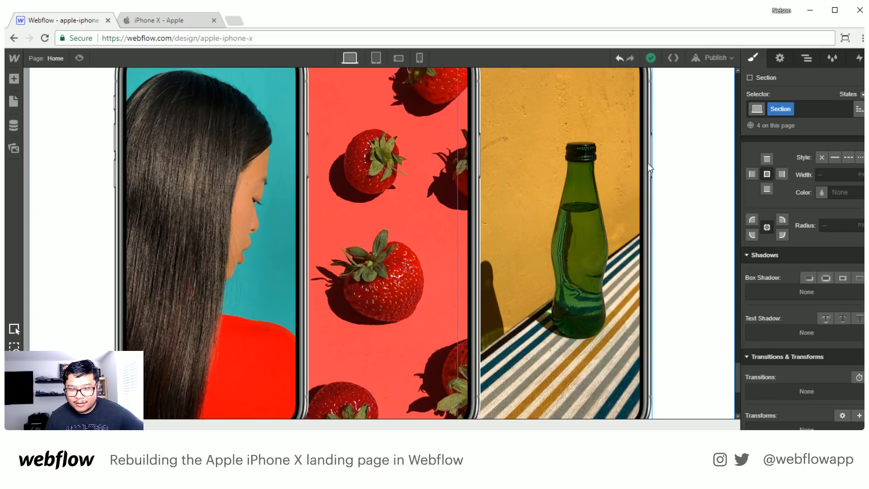
{"action": "scroll", "coordinate": [441, 271], "scroll_direction": "up", "scroll_amount": 2}
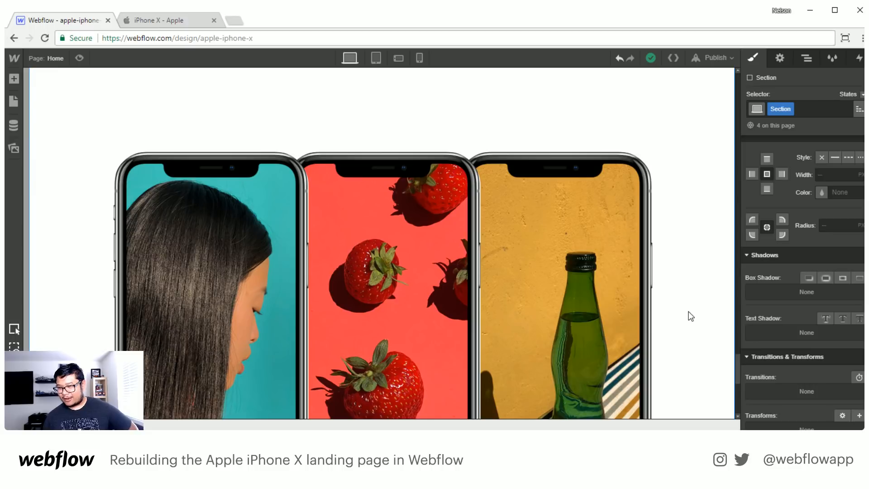
{"action": "scroll", "coordinate": [580, 250], "scroll_direction": "down", "scroll_amount": 5}
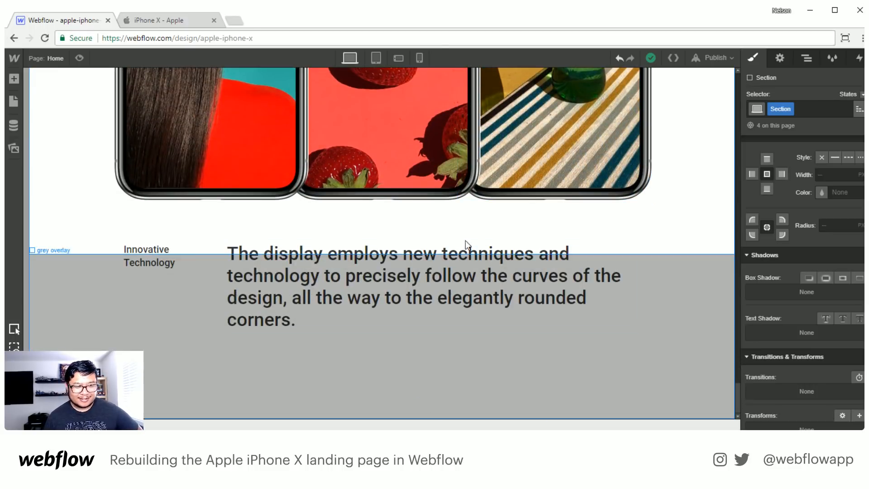
{"action": "scroll", "coordinate": [465, 241], "scroll_direction": "up", "scroll_amount": 4}
{"action": "scroll", "coordinate": [433, 322], "scroll_direction": "down", "scroll_amount": 3}
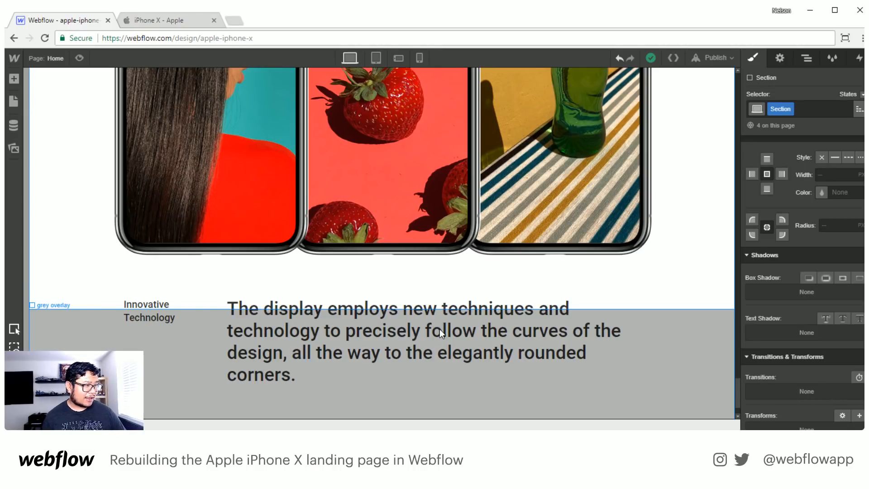
{"action": "left_click", "coordinate": [171, 19]}
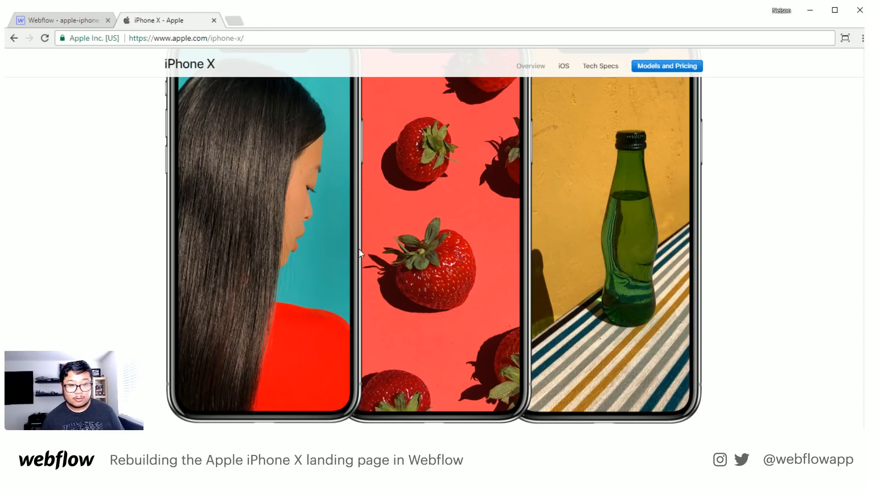
{"action": "scroll", "coordinate": [360, 253], "scroll_direction": "down", "scroll_amount": 10}
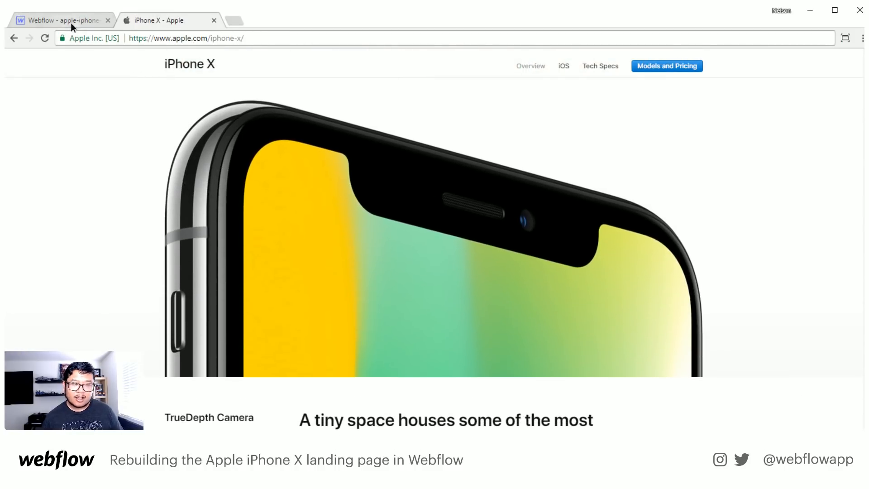
{"action": "left_click", "coordinate": [72, 26]}
{"action": "left_click", "coordinate": [807, 58]}
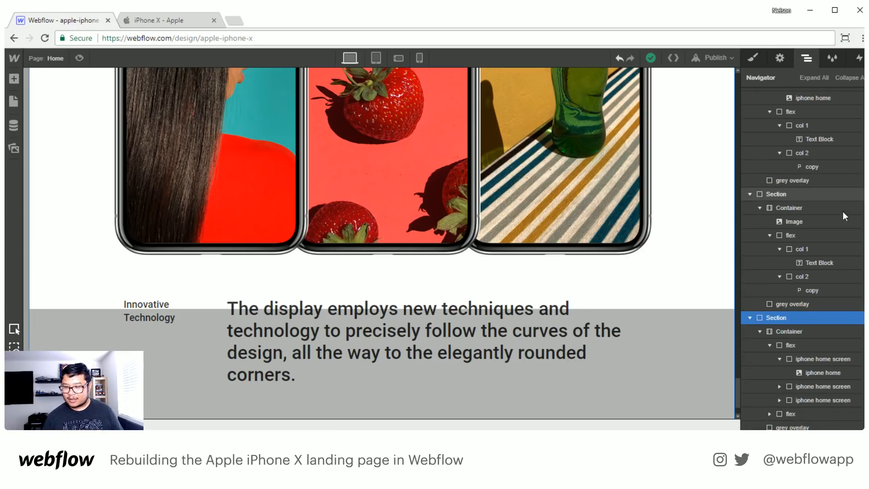
{"action": "left_click", "coordinate": [750, 317]}
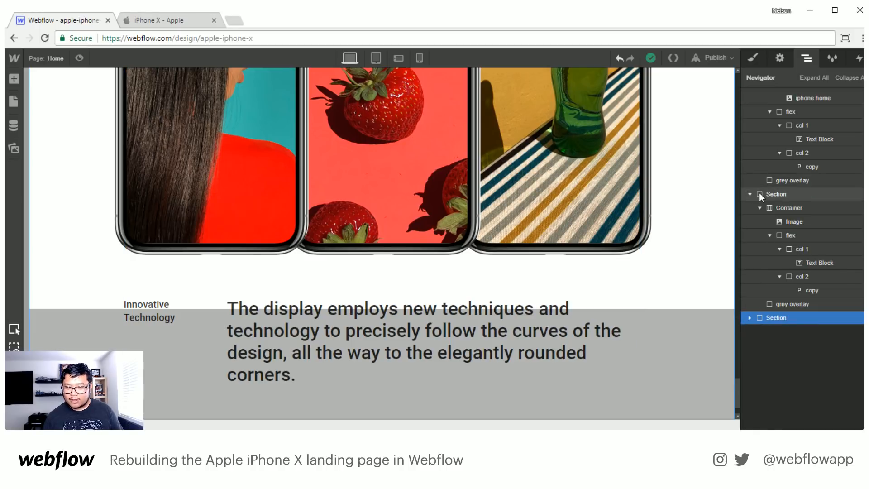
{"action": "left_click", "coordinate": [207, 23]}
{"action": "scroll", "coordinate": [298, 310], "scroll_direction": "up", "scroll_amount": 15}
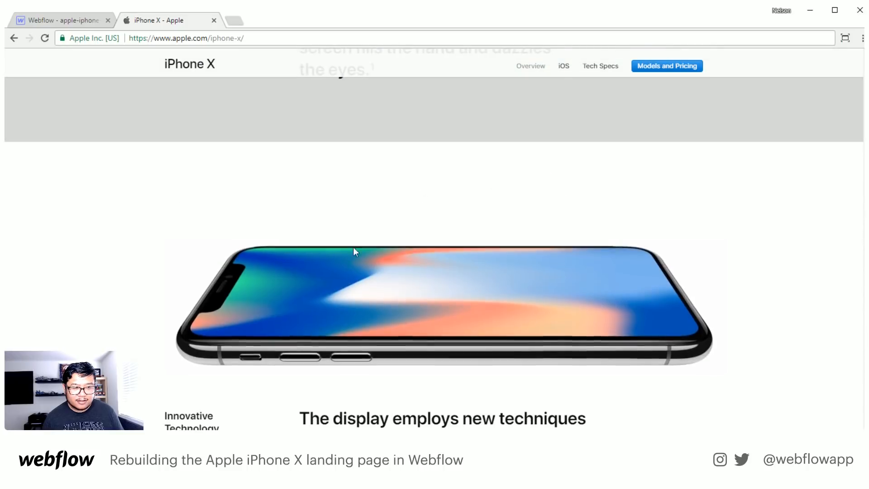
{"action": "left_click", "coordinate": [65, 20]}
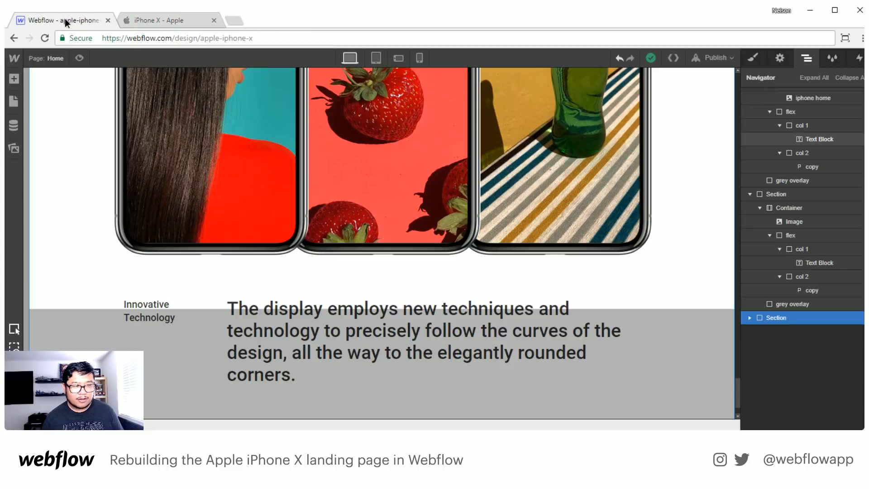
- Duplicate the section with the lying phone image and move the copy below the three-phone section at the page's end
{"action": "scroll", "coordinate": [335, 292], "scroll_direction": "up", "scroll_amount": 5}
{"action": "scroll", "coordinate": [335, 292], "scroll_direction": "up", "scroll_amount": 5}
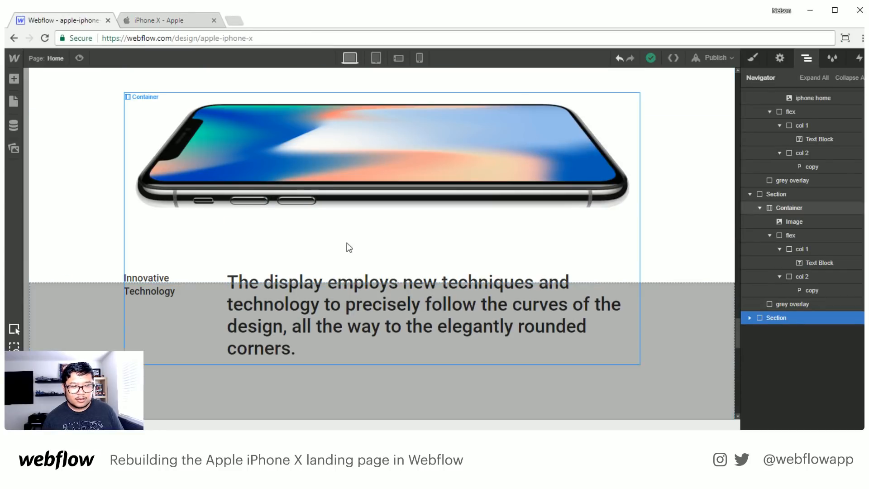
{"action": "left_click", "coordinate": [74, 140]}
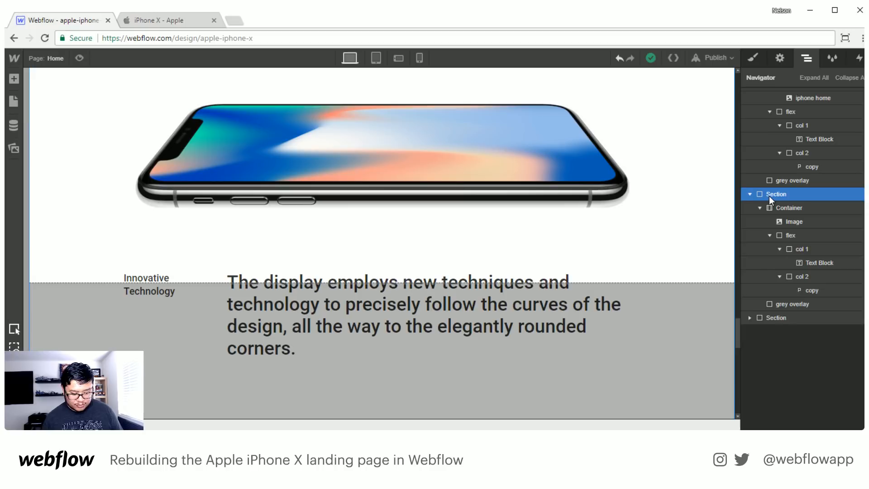
{"action": "key", "text": "ctrl+v"}
{"action": "left_click", "coordinate": [772, 318]}
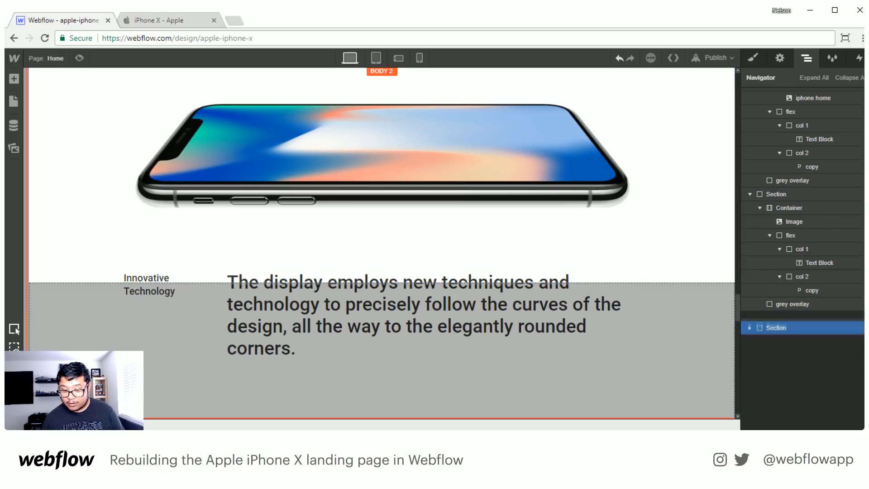
{"action": "left_click", "coordinate": [774, 332]}
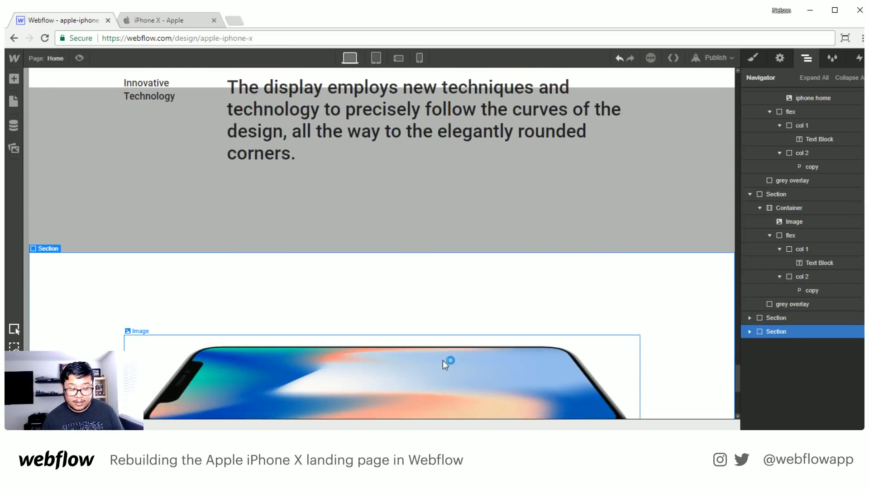
- Replace the copied section's image with the upright yellow-and-green iPhone X photo and set the grey overlay class's display to none
{"action": "double_click", "coordinate": [472, 354]}
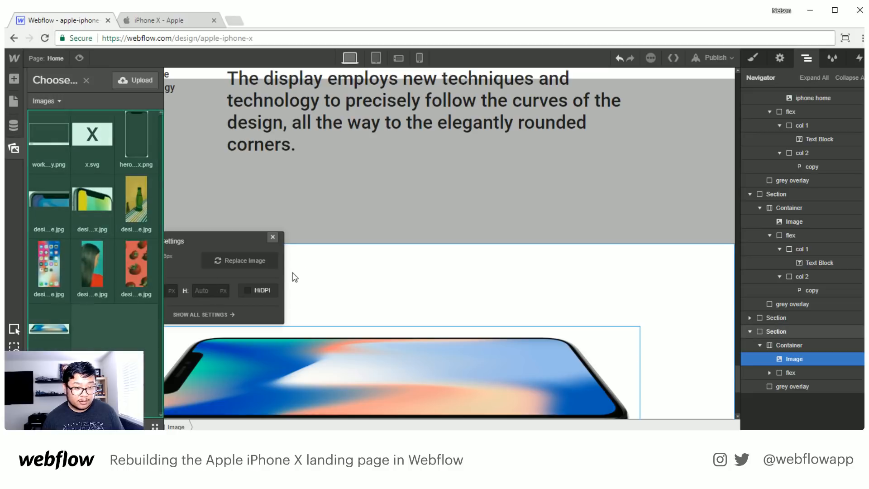
{"action": "left_click", "coordinate": [93, 198]}
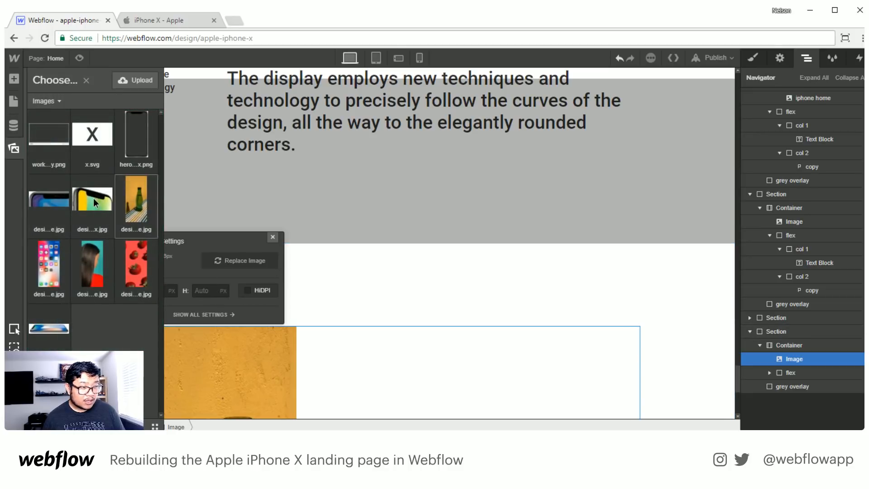
{"action": "left_click", "coordinate": [274, 241]}
{"action": "scroll", "coordinate": [414, 351], "scroll_direction": "down", "scroll_amount": 5}
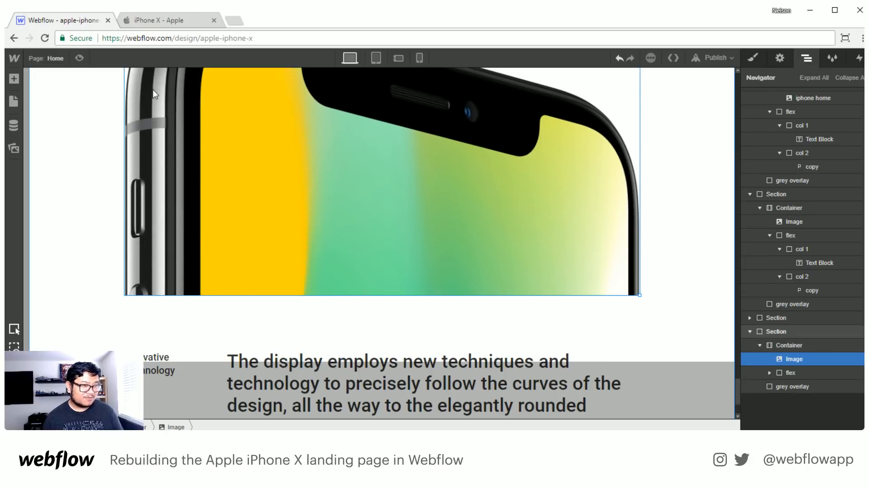
{"action": "left_click", "coordinate": [754, 58]}
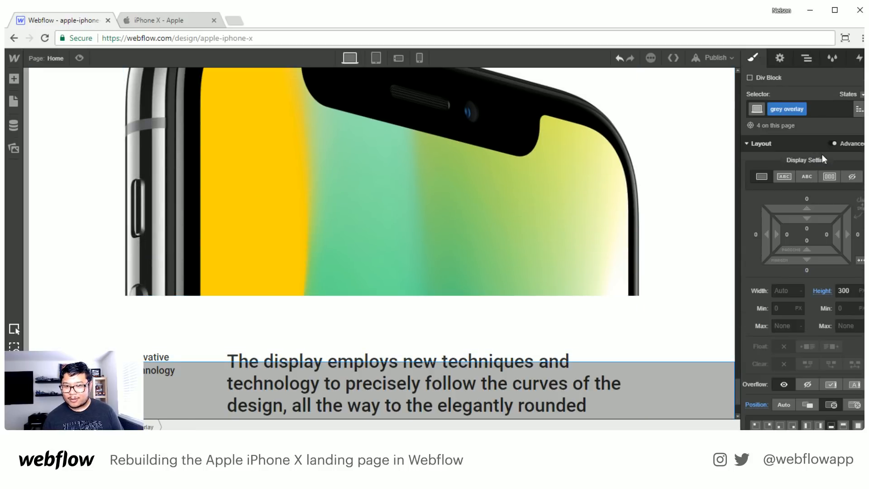
{"action": "left_click", "coordinate": [851, 176]}
{"action": "left_click", "coordinate": [204, 19]}
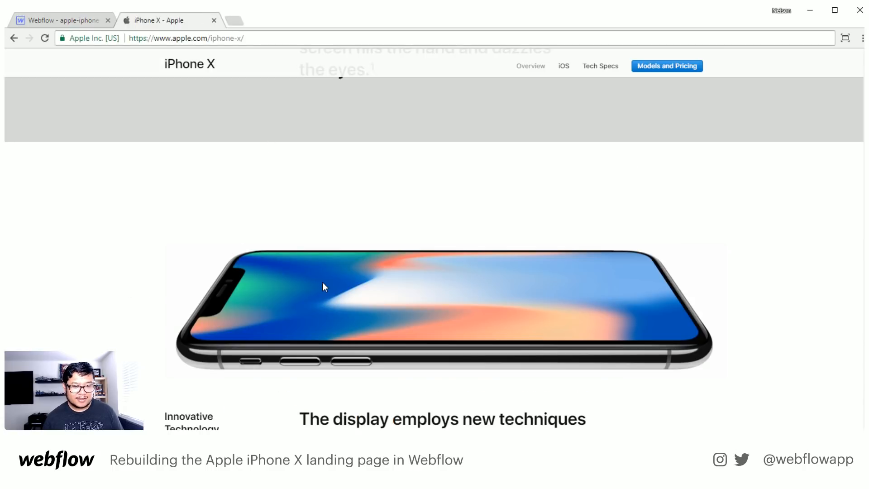
{"action": "scroll", "coordinate": [322, 287], "scroll_direction": "down", "scroll_amount": 20}
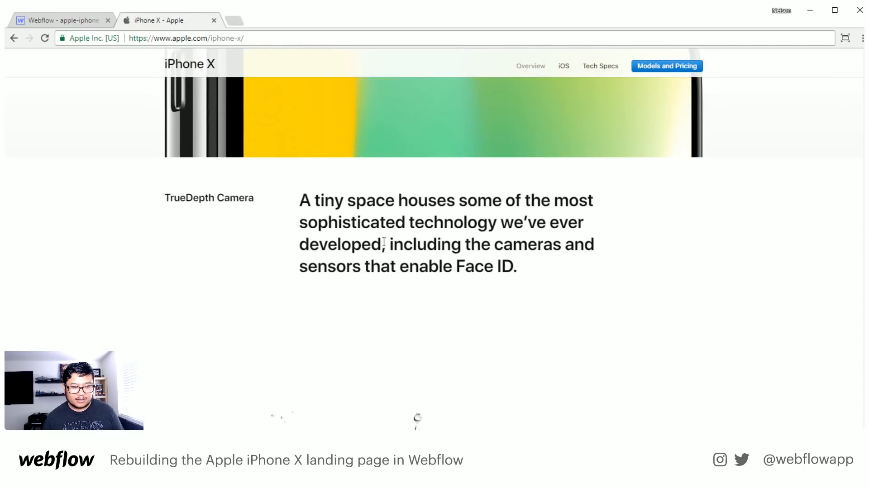
{"action": "triple_click", "coordinate": [234, 198]}
{"action": "key", "text": "ctrl+c"}
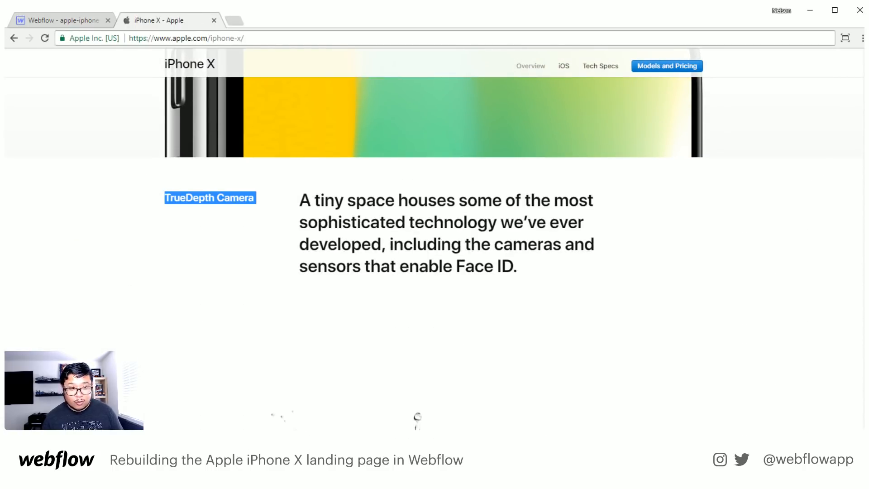
{"action": "left_click", "coordinate": [69, 19]}
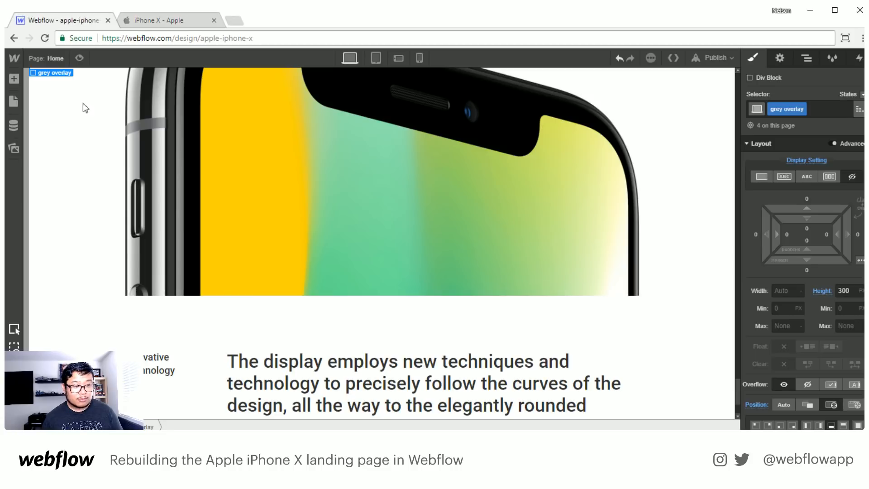
{"action": "double_click", "coordinate": [145, 371]}
{"action": "key", "text": "ctrl+a"}
{"action": "key", "text": "ctrl+v"}
- Copy Apple's paragraph beginning "A tiny space houses some of the most sophisticated technology" and replace the copied section's paragraph in Webflow with it
{"action": "left_click", "coordinate": [130, 21]}
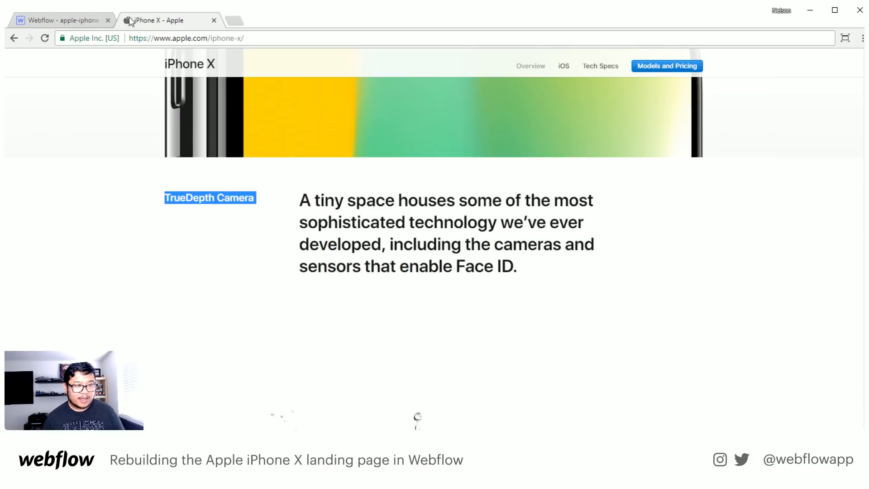
{"action": "triple_click", "coordinate": [374, 236]}
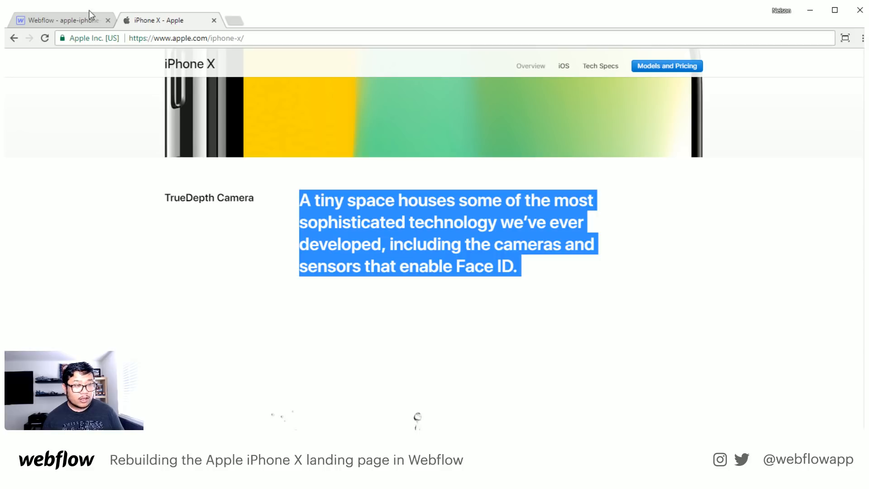
{"action": "left_click", "coordinate": [77, 22]}
{"action": "double_click", "coordinate": [294, 373]}
{"action": "key", "text": "ctrl+a"}
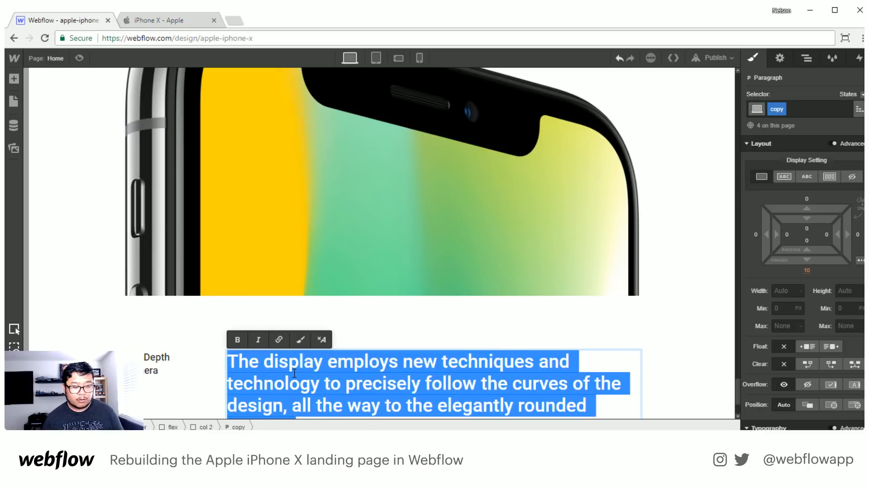
{"action": "key", "text": "ctrl+v"}
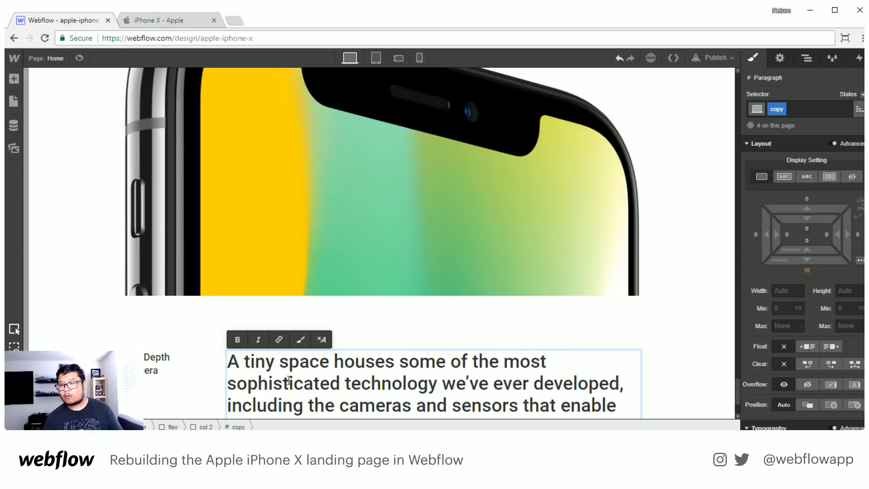
{"action": "left_click", "coordinate": [108, 366]}
{"action": "scroll", "coordinate": [108, 366], "scroll_direction": "down", "scroll_amount": 3}
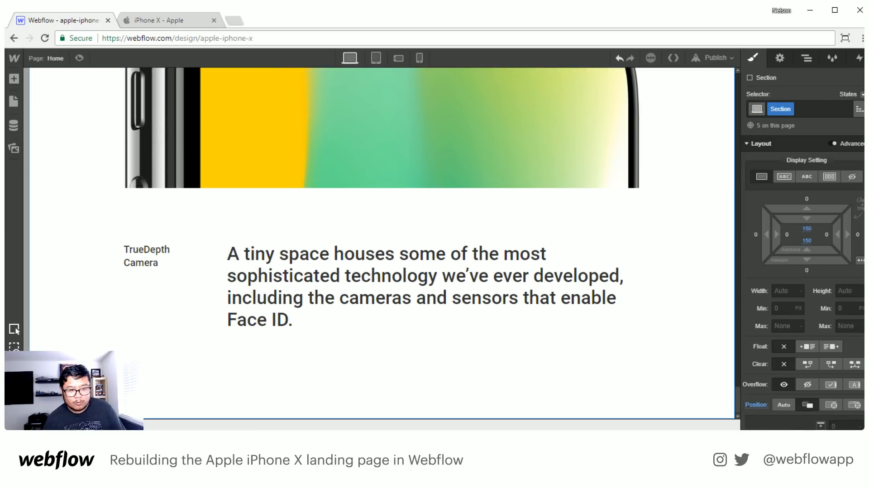
- Collapse the three-phone section's element tree and unhide the x block by resetting its display setting
{"action": "scroll", "coordinate": [285, 235], "scroll_direction": "up", "scroll_amount": 20}
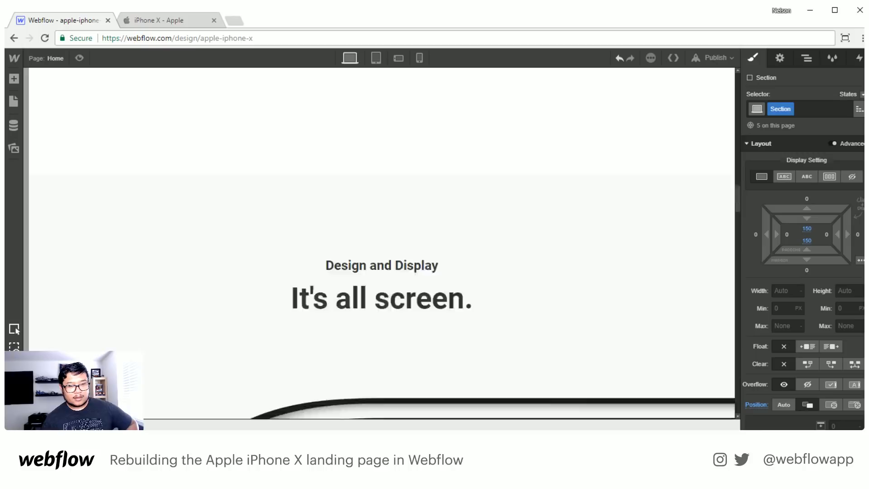
{"action": "left_click", "coordinate": [808, 59]}
{"action": "scroll", "coordinate": [824, 213], "scroll_direction": "up", "scroll_amount": 5}
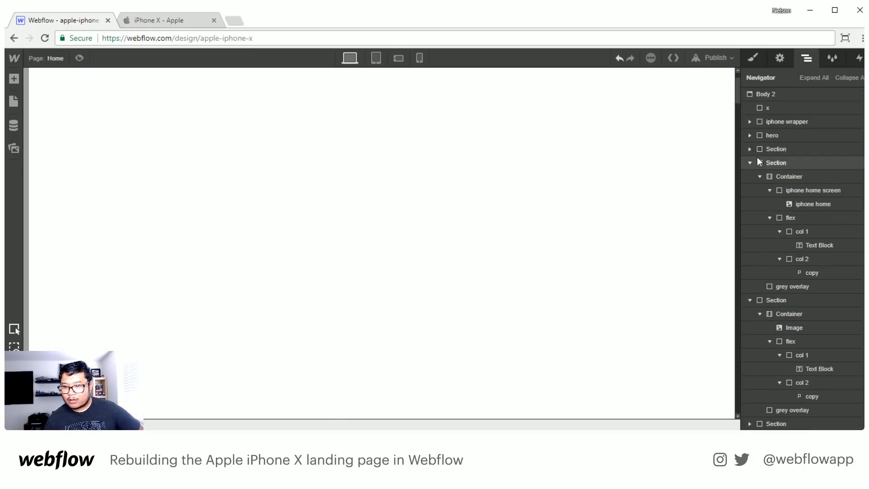
{"action": "left_click", "coordinate": [750, 163]}
{"action": "left_click", "coordinate": [770, 107]}
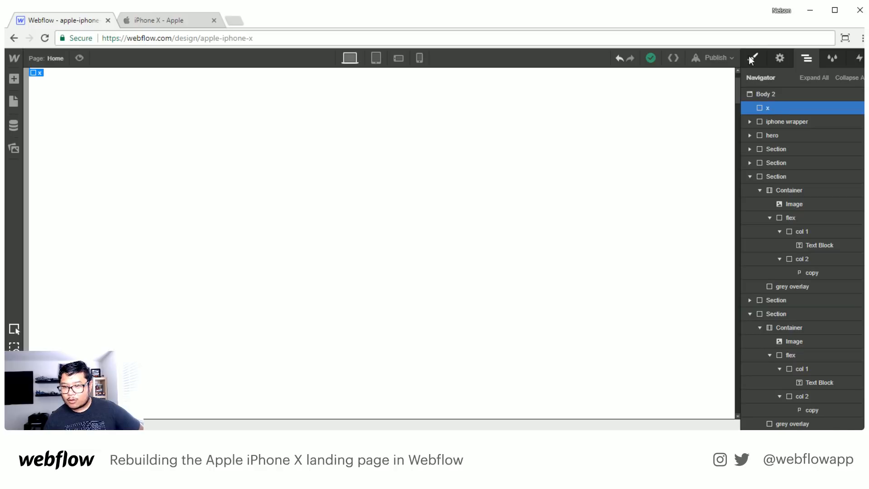
{"action": "left_click", "coordinate": [753, 58]}
{"action": "left_click", "coordinate": [809, 162]}
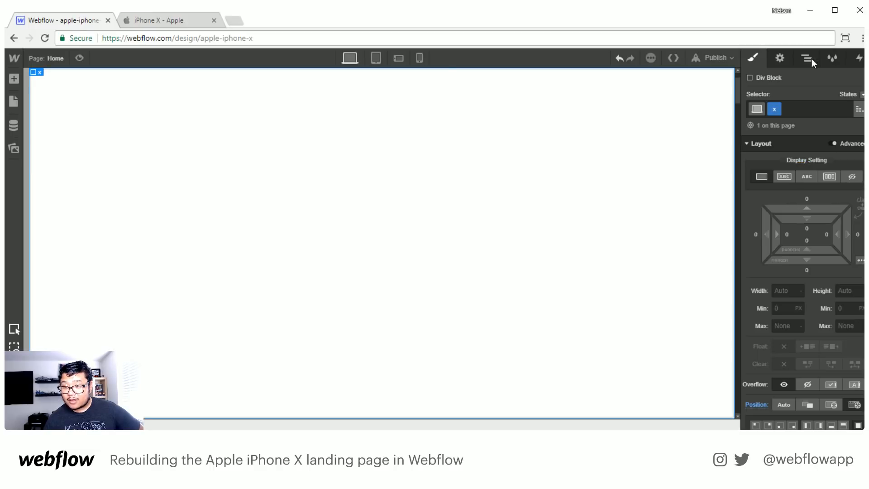
- Unhide the iphone wrapper by setting its display to flex
{"action": "left_click", "coordinate": [808, 59]}
{"action": "left_click", "coordinate": [787, 122]}
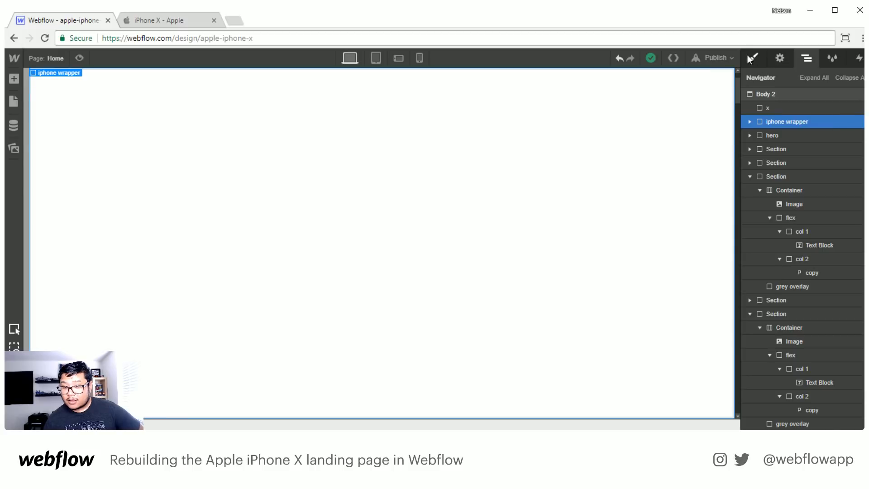
{"action": "left_click", "coordinate": [752, 58]}
{"action": "left_click", "coordinate": [830, 177]}
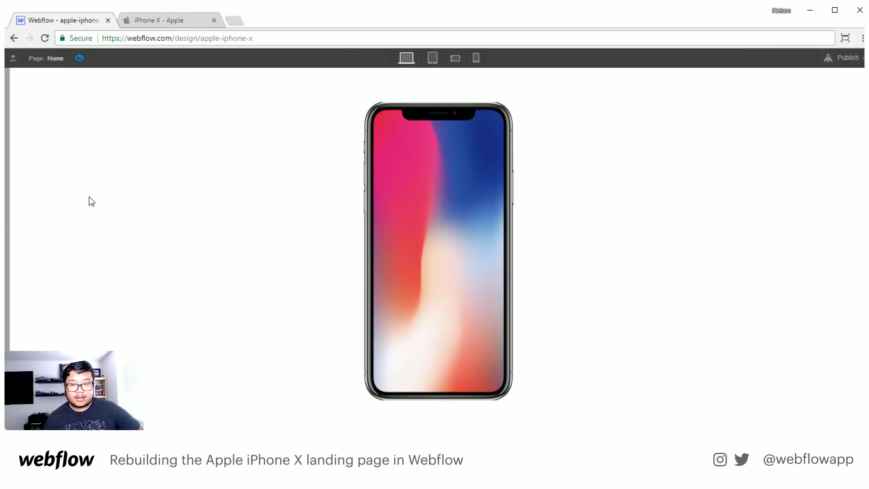
- Review the page in preview mode from the hero phone down to the TrueDepth Camera section and return to editing
{"action": "scroll", "coordinate": [90, 200], "scroll_direction": "down", "scroll_amount": 10}
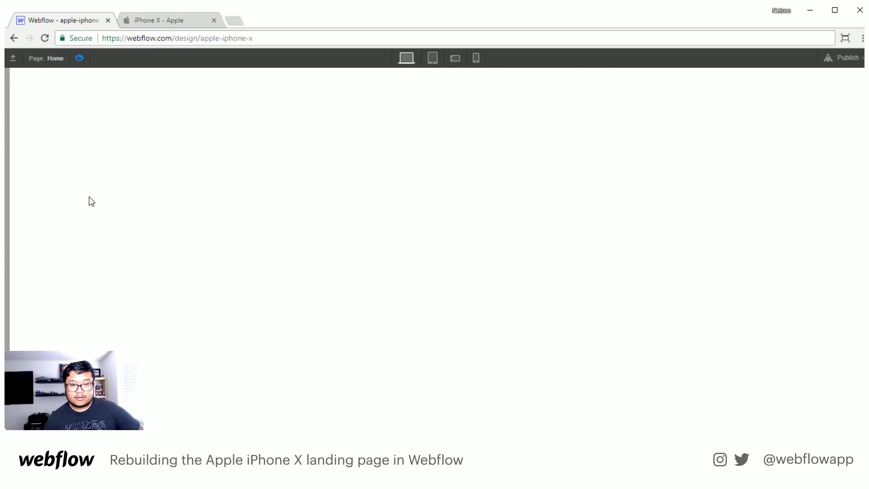
{"action": "scroll", "coordinate": [89, 200], "scroll_direction": "down", "scroll_amount": 10}
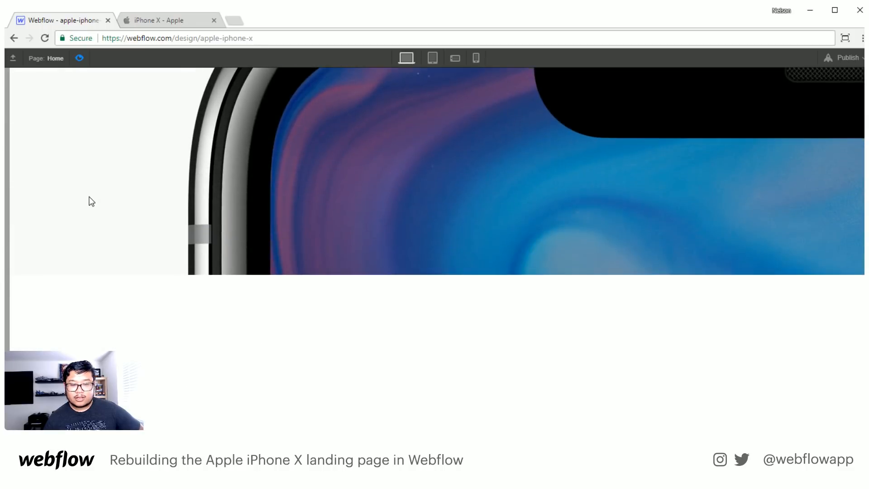
{"action": "scroll", "coordinate": [91, 201], "scroll_direction": "down", "scroll_amount": 10}
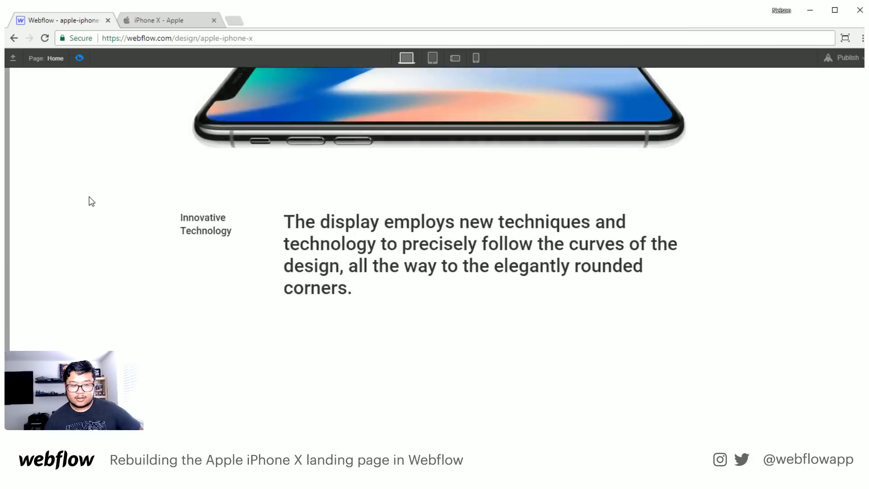
{"action": "scroll", "coordinate": [91, 201], "scroll_direction": "down", "scroll_amount": 10}
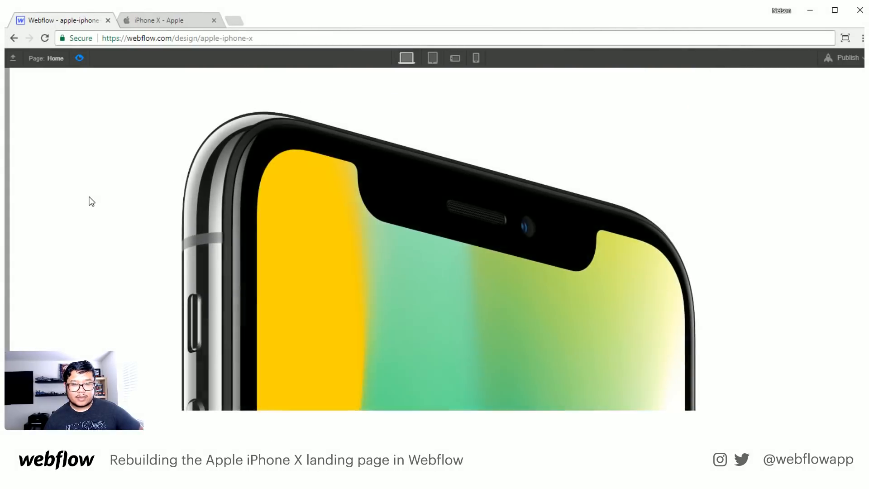
{"action": "scroll", "coordinate": [91, 200], "scroll_direction": "down", "scroll_amount": 1}
{"action": "scroll", "coordinate": [91, 201], "scroll_direction": "down", "scroll_amount": 6}
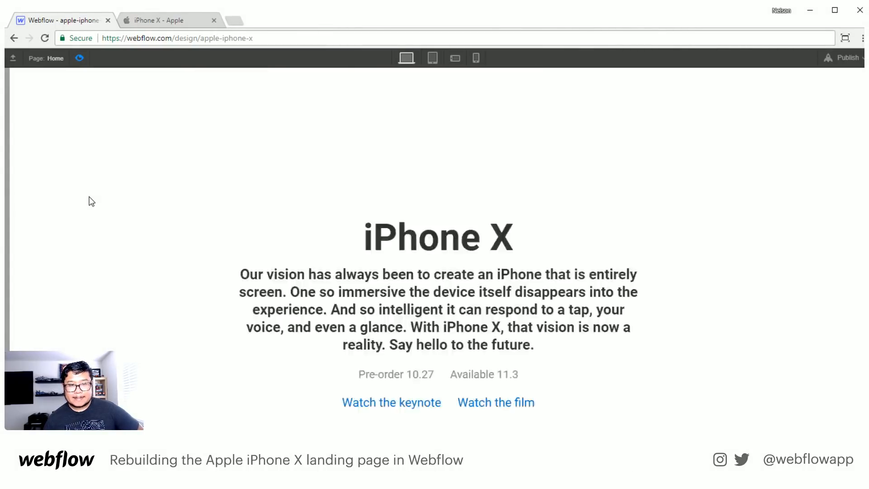
{"action": "left_click", "coordinate": [80, 58]}
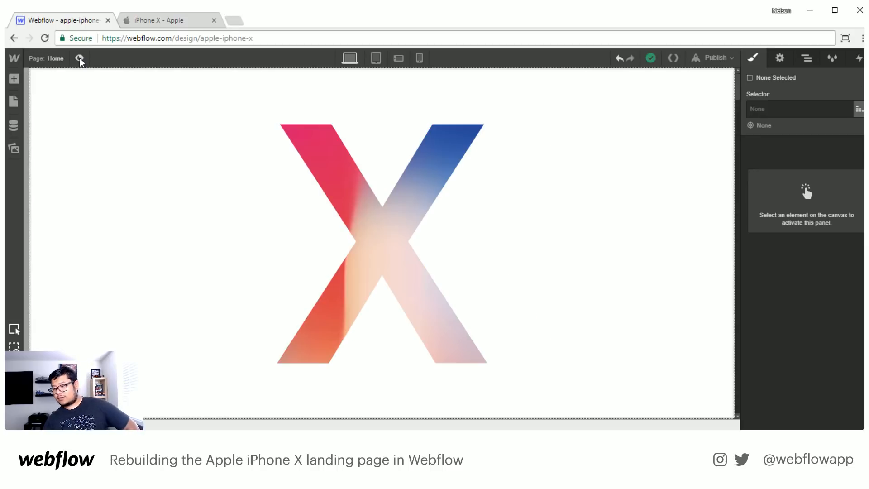
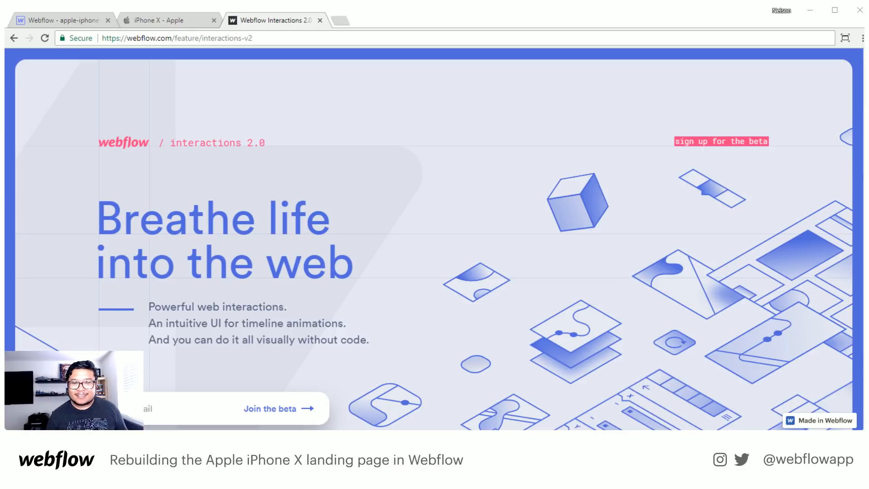
- Look over the Interactions 2.0 feature page and select its web address
{"action": "scroll", "coordinate": [551, 403], "scroll_direction": "down", "scroll_amount": 3}
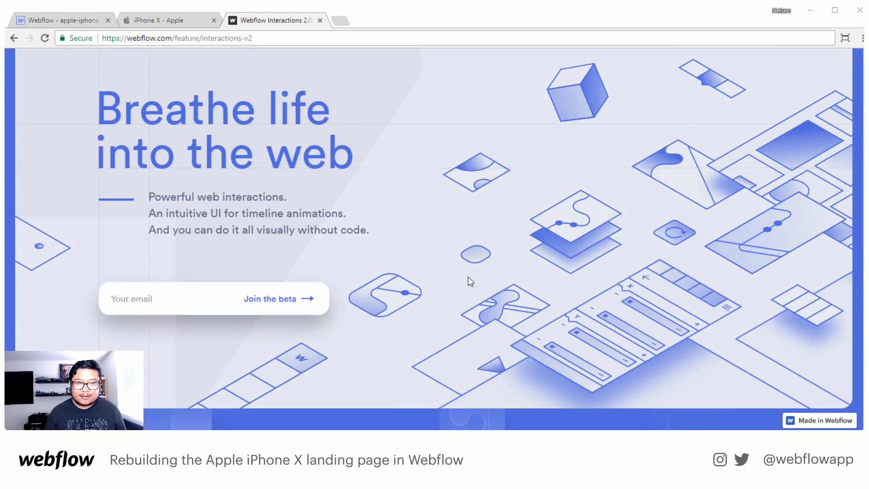
{"action": "left_click", "coordinate": [268, 33]}
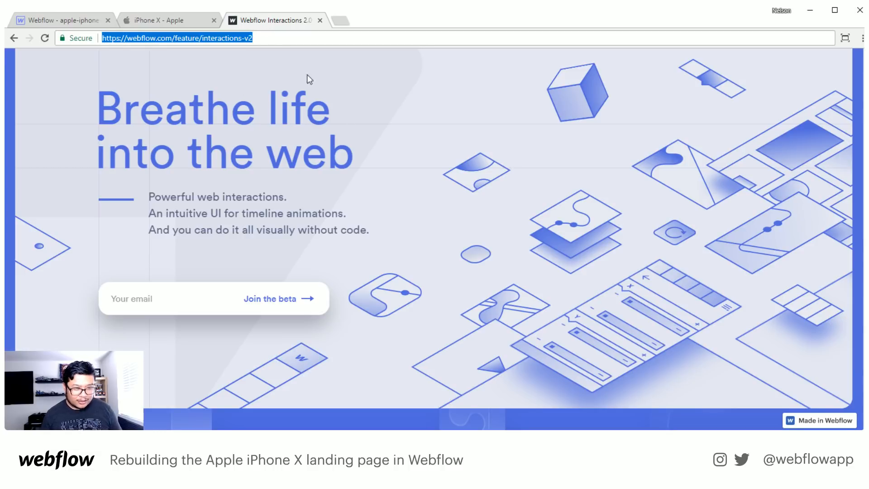
{"action": "key", "text": "alt+Tab"}
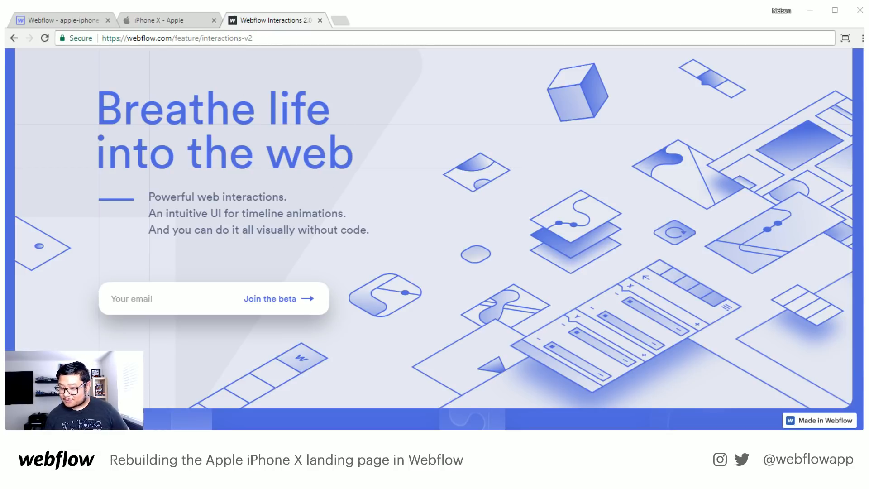
{"action": "scroll", "coordinate": [553, 222], "scroll_direction": "up", "scroll_amount": 2}
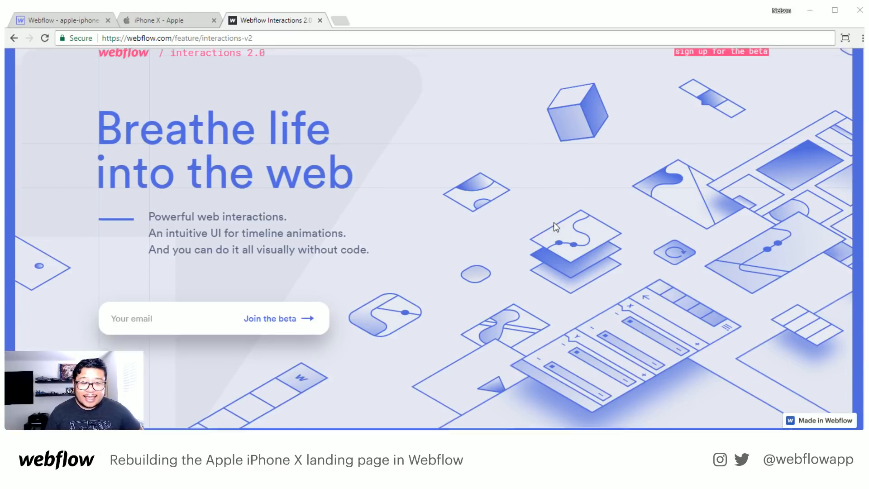
{"action": "scroll", "coordinate": [554, 222], "scroll_direction": "down", "scroll_amount": 3}
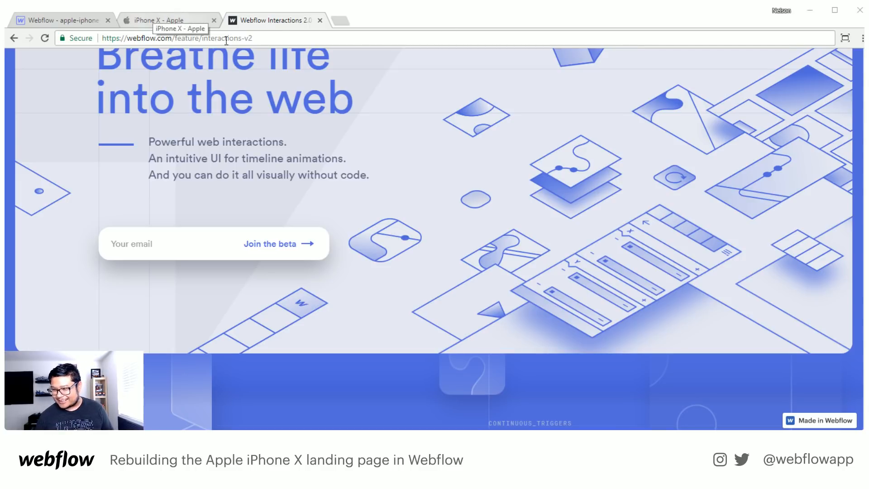
- Switch to the apple-iphone-x project in Webflow and delete the hero scroll, fade in and grey overlay interactions
{"action": "left_click", "coordinate": [180, 13]}
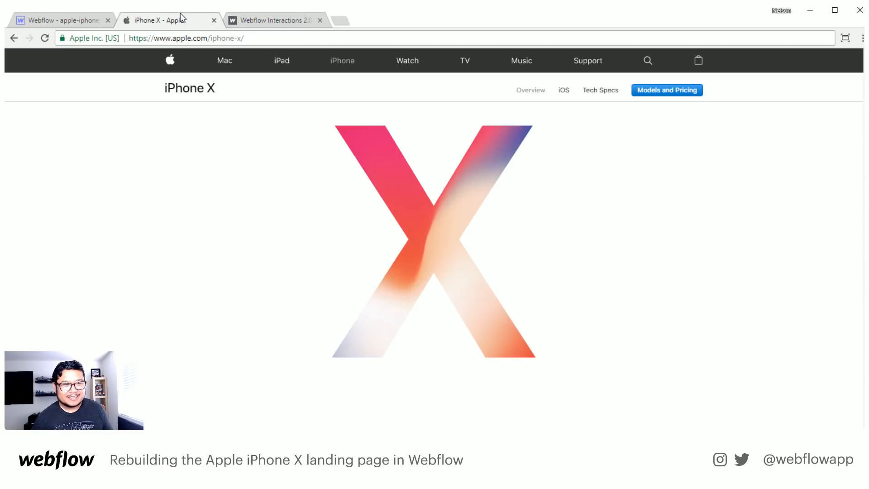
{"action": "left_click", "coordinate": [37, 21]}
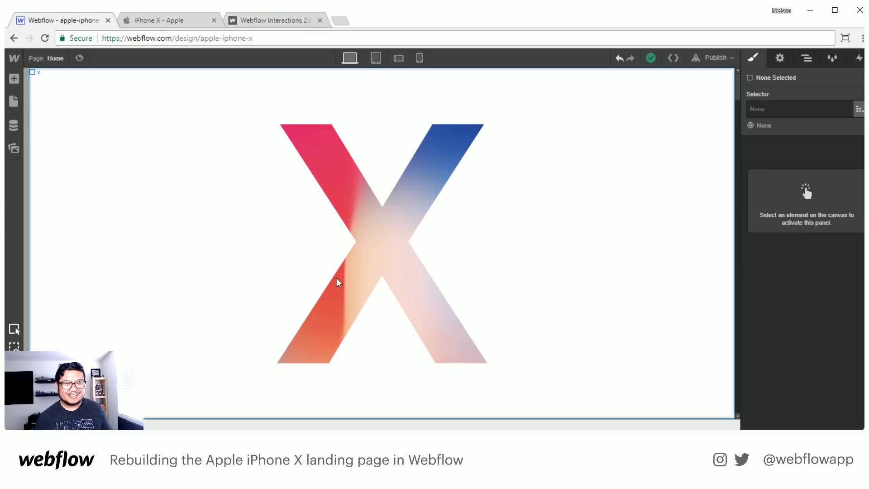
{"action": "left_click", "coordinate": [815, 62]}
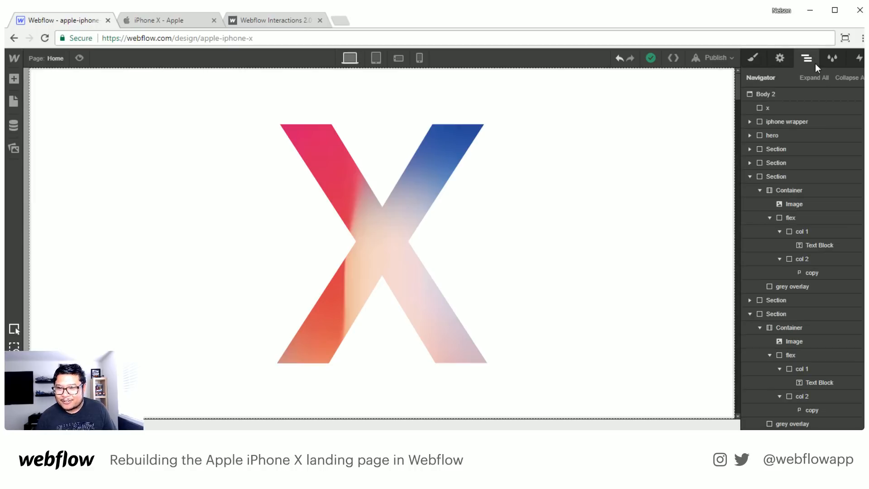
{"action": "left_click", "coordinate": [800, 94]}
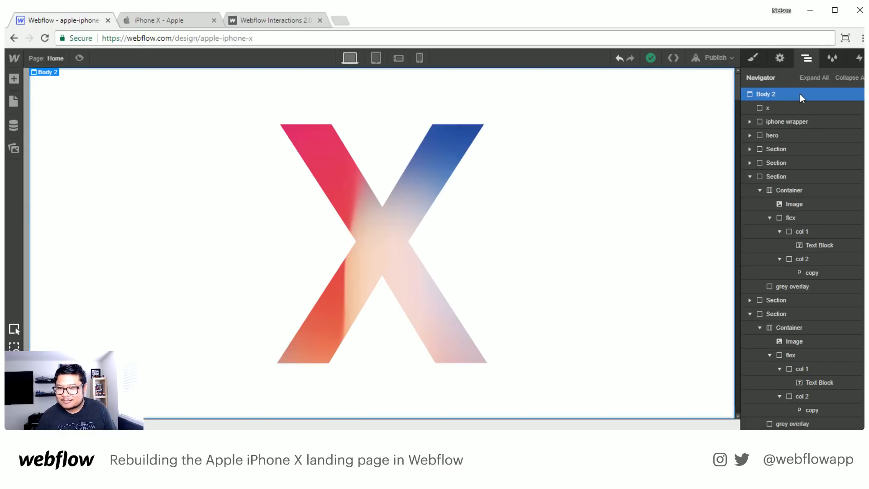
{"action": "left_click", "coordinate": [859, 58]}
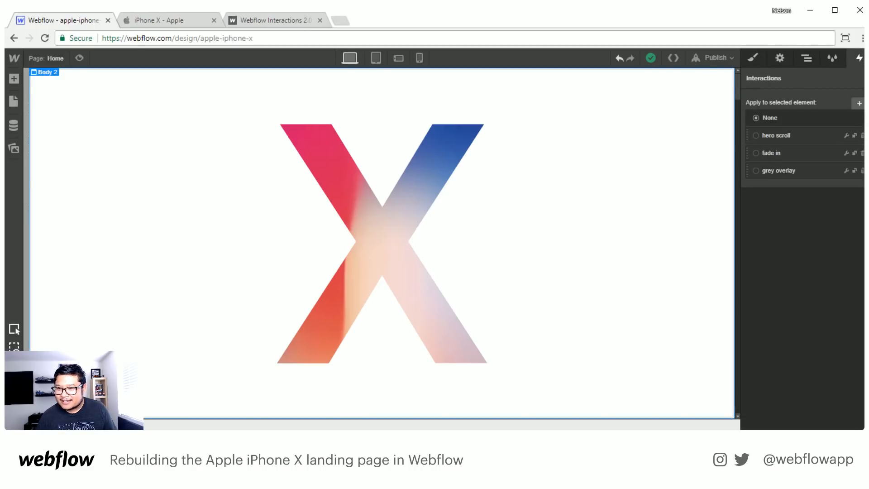
{"action": "left_click", "coordinate": [862, 136]}
{"action": "left_click", "coordinate": [863, 135]}
{"action": "left_click", "coordinate": [862, 136]}
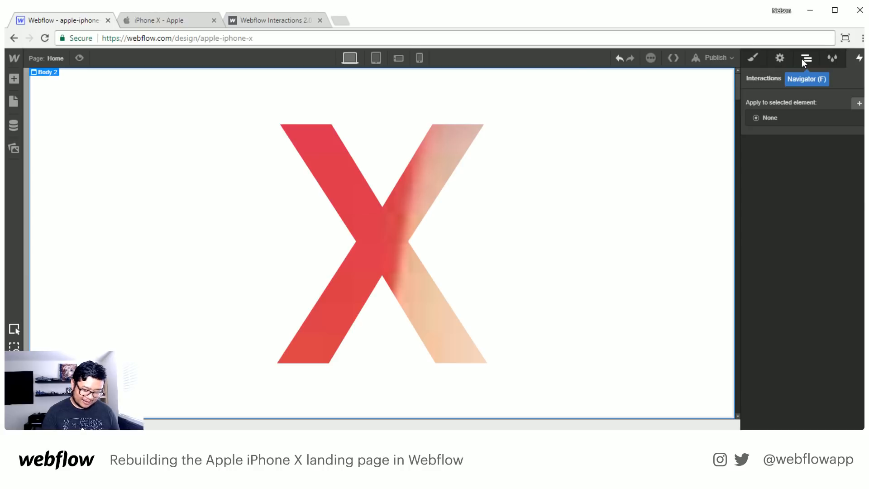
- Enable the ix2Enabled beta feature and save the site without interactions
{"action": "key", "text": "shift+o"}
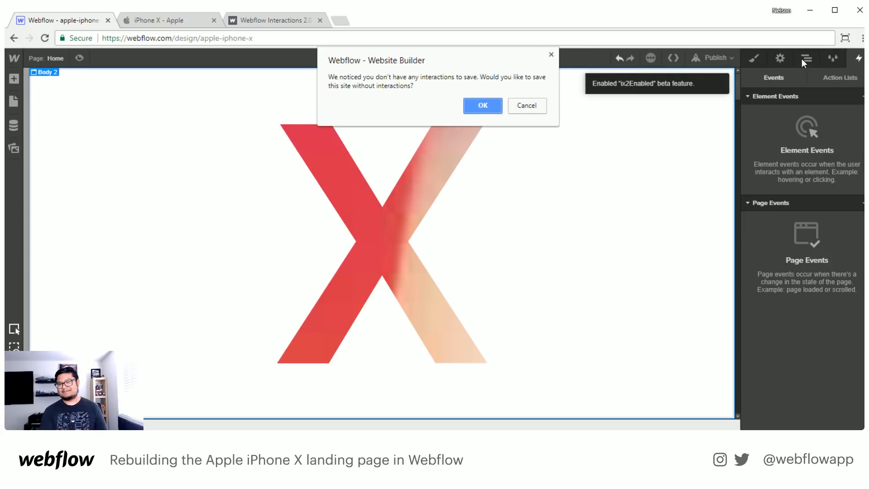
{"action": "left_click", "coordinate": [476, 107]}
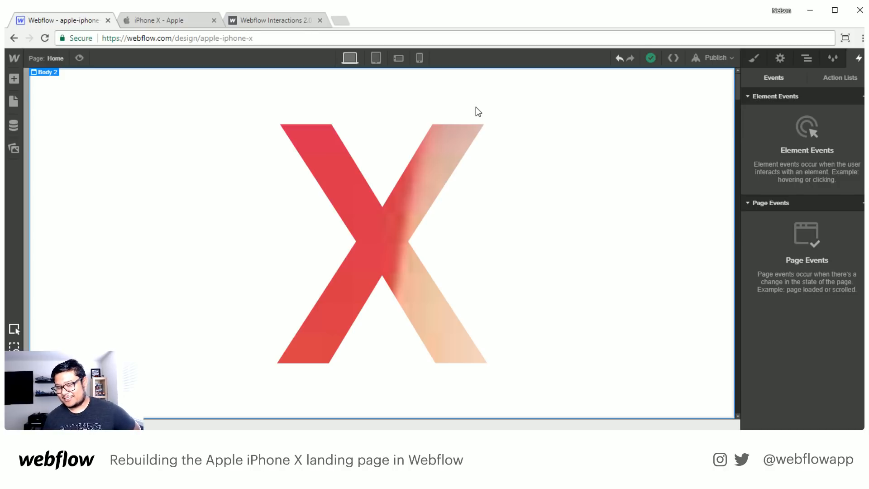
{"action": "left_click", "coordinate": [184, 19]}
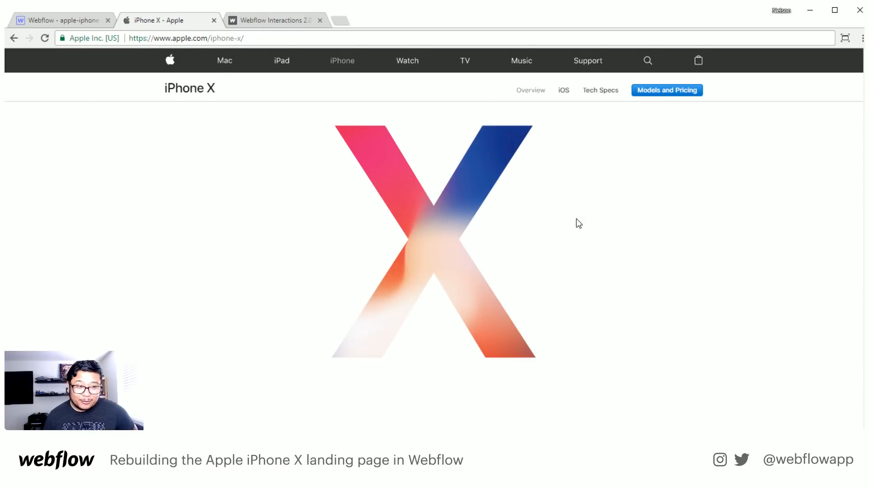
{"action": "scroll", "coordinate": [577, 218], "scroll_direction": "down", "scroll_amount": 1}
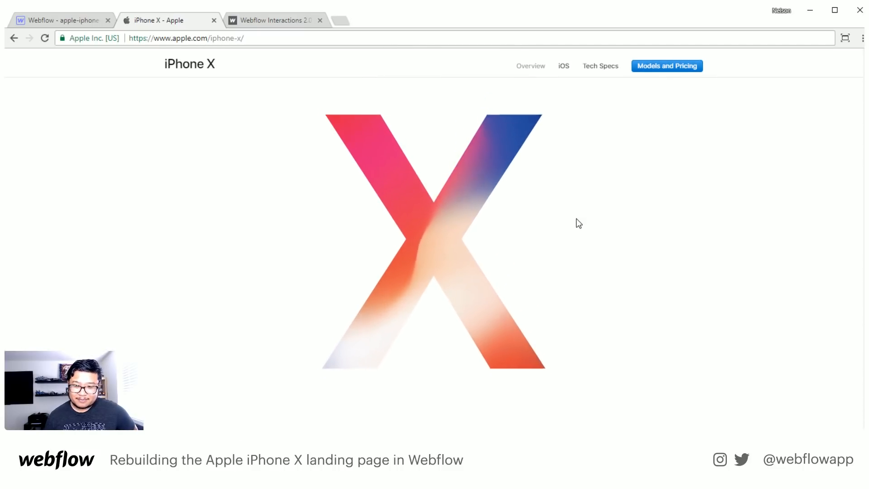
{"action": "scroll", "coordinate": [842, 117], "scroll_direction": "up", "scroll_amount": 1}
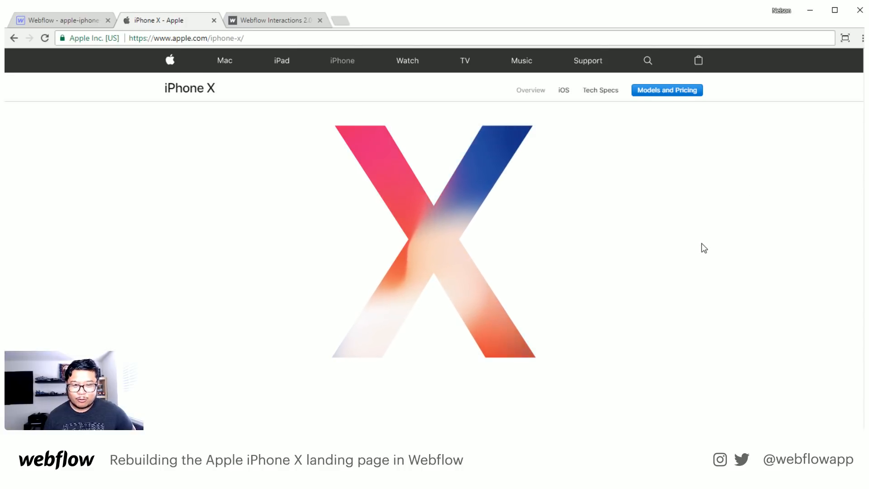
{"action": "scroll", "coordinate": [702, 244], "scroll_direction": "down", "scroll_amount": 1}
{"action": "scroll", "coordinate": [704, 248], "scroll_direction": "down", "scroll_amount": 3}
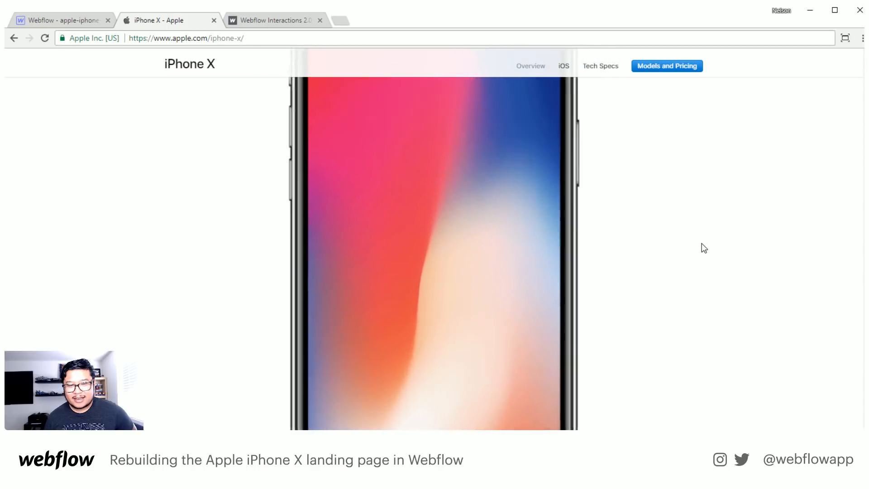
{"action": "scroll", "coordinate": [702, 244], "scroll_direction": "up", "scroll_amount": 4}
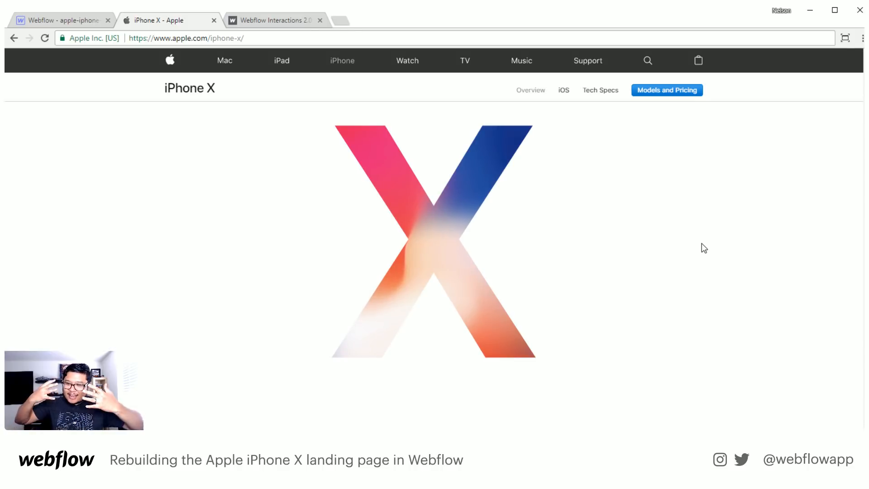
{"action": "scroll", "coordinate": [702, 243], "scroll_direction": "down", "scroll_amount": 1}
{"action": "scroll", "coordinate": [701, 243], "scroll_direction": "down", "scroll_amount": 3}
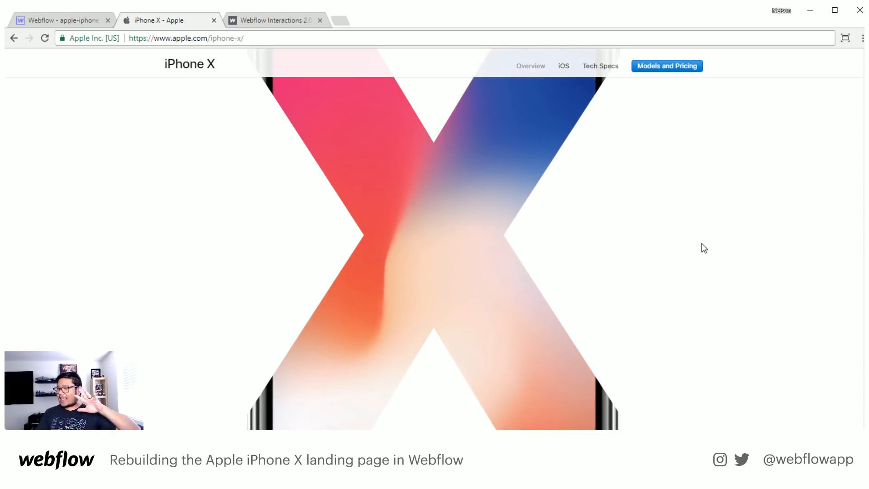
{"action": "scroll", "coordinate": [702, 243], "scroll_direction": "down", "scroll_amount": 4}
{"action": "scroll", "coordinate": [704, 248], "scroll_direction": "down", "scroll_amount": 2}
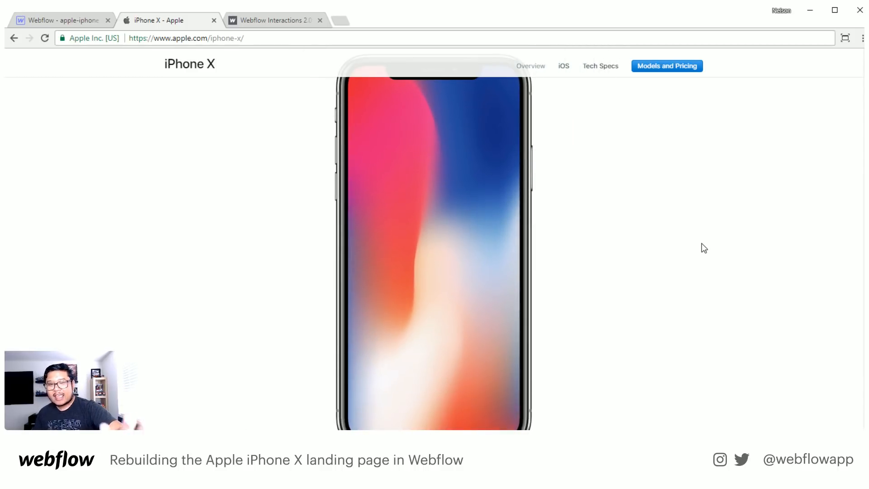
{"action": "scroll", "coordinate": [701, 243], "scroll_direction": "down", "scroll_amount": 5}
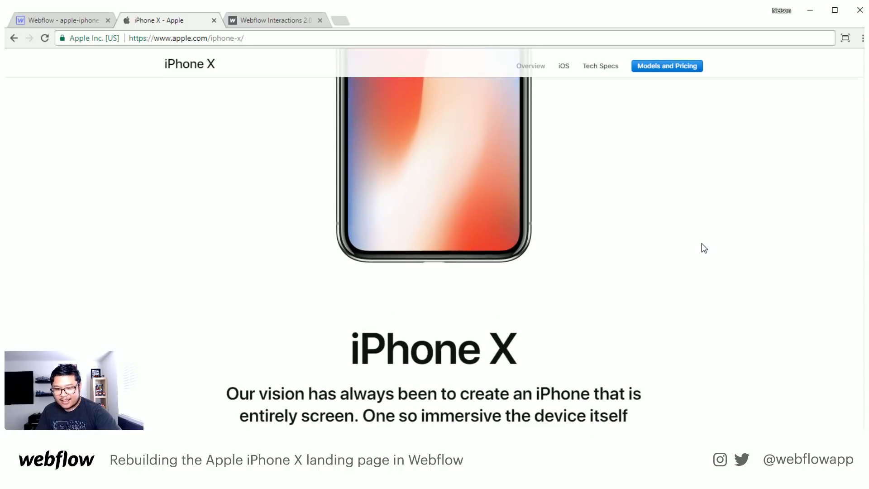
{"action": "scroll", "coordinate": [702, 244], "scroll_direction": "down", "scroll_amount": 1}
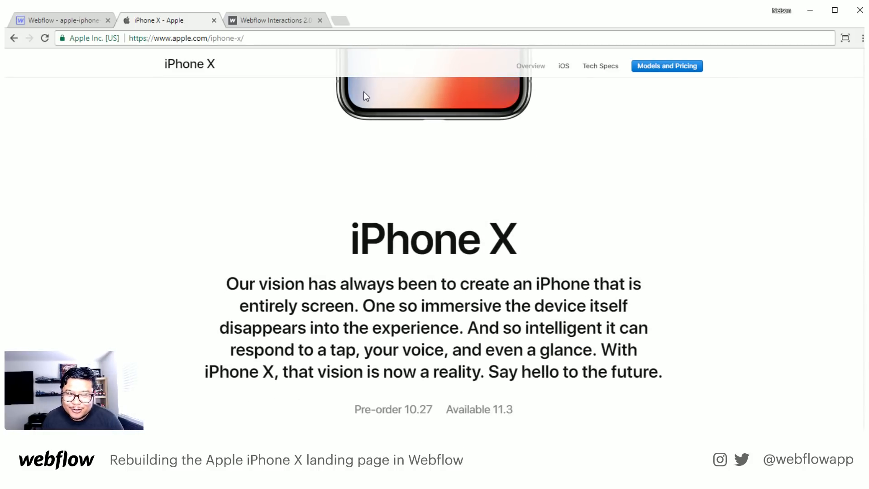
- Return to the Webflow project, collapse the element hierarchy, and add a Scrolling in View element event to the hero element
{"action": "left_click", "coordinate": [80, 24]}
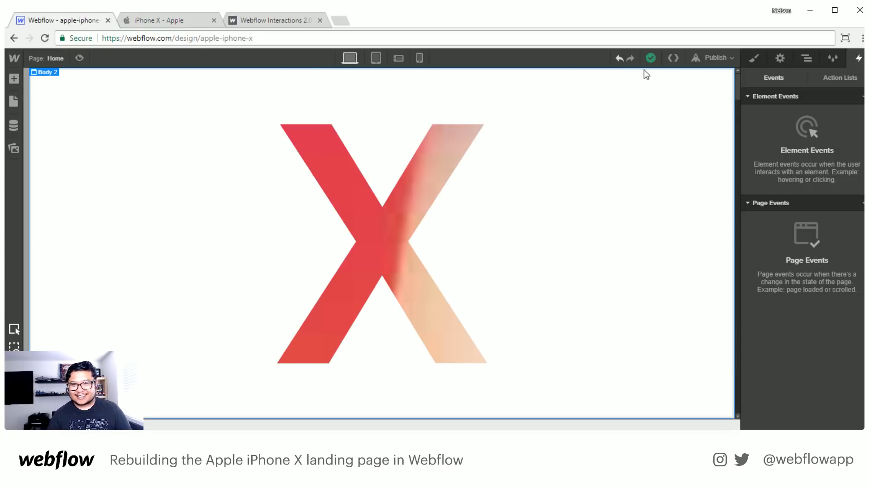
{"action": "left_click", "coordinate": [807, 59]}
{"action": "left_click", "coordinate": [750, 177]}
{"action": "left_click", "coordinate": [846, 77]}
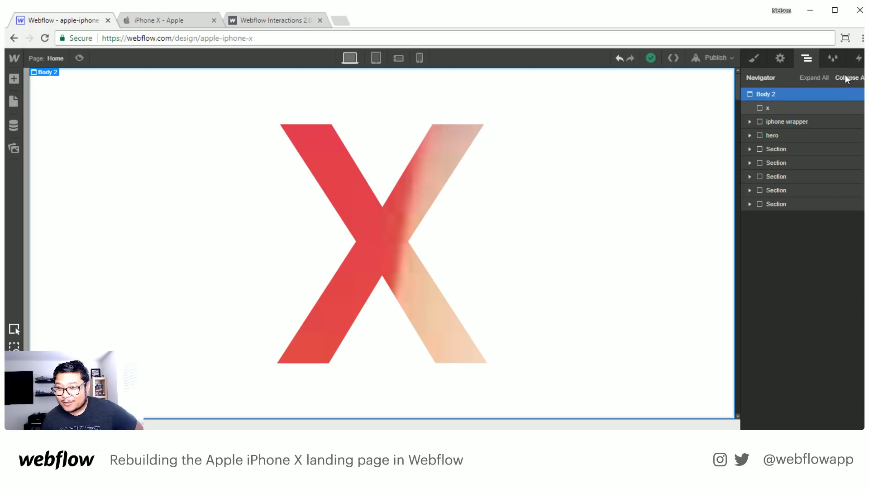
{"action": "left_click", "coordinate": [777, 135]}
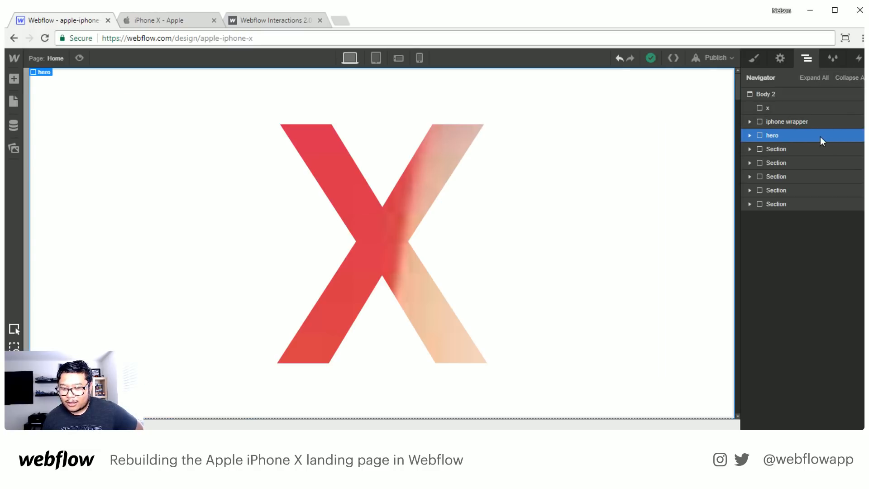
{"action": "left_click", "coordinate": [859, 59]}
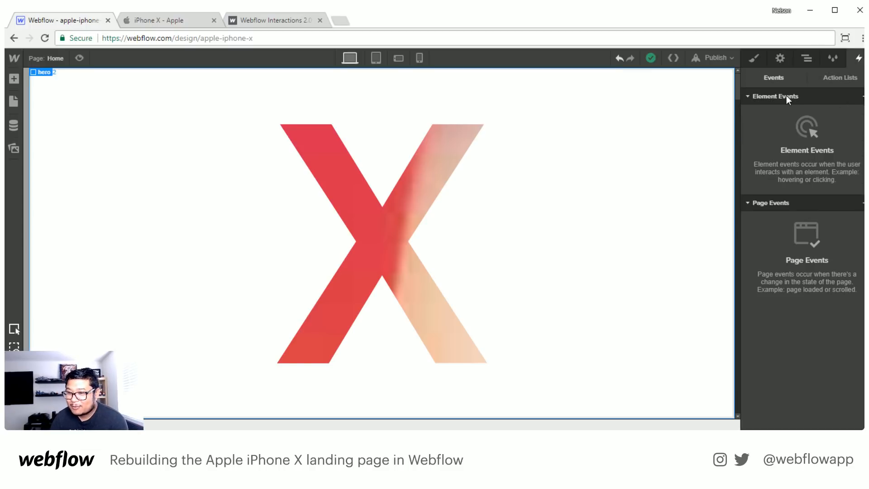
{"action": "left_click", "coordinate": [862, 96]}
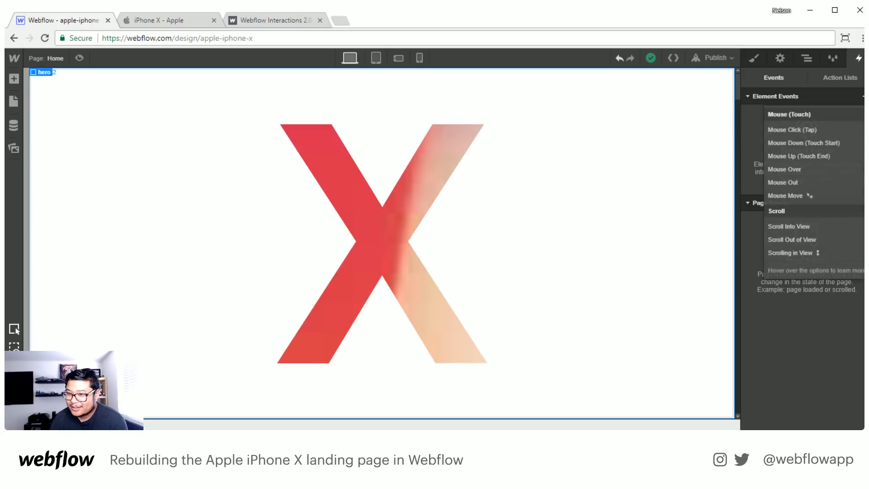
{"action": "left_click", "coordinate": [792, 252]}
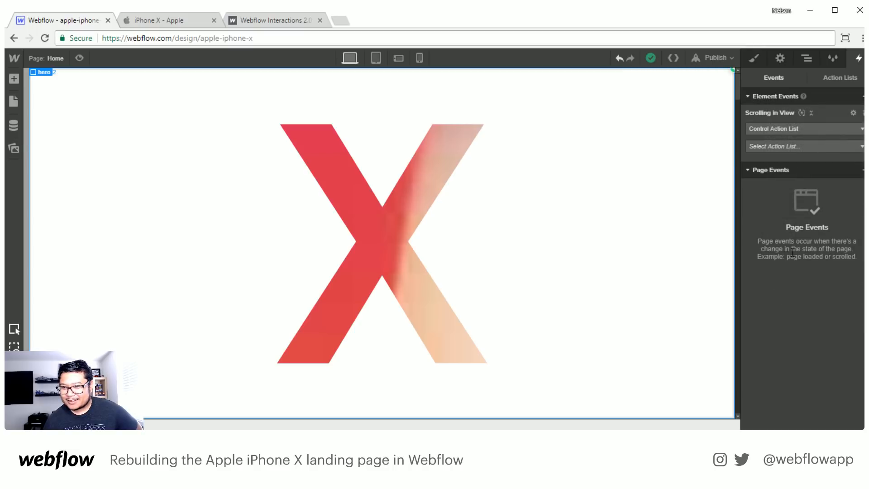
- Create a new scroll action list named "hero scroll" for the hero's Scrolling in View event
{"action": "left_click", "coordinate": [848, 146]}
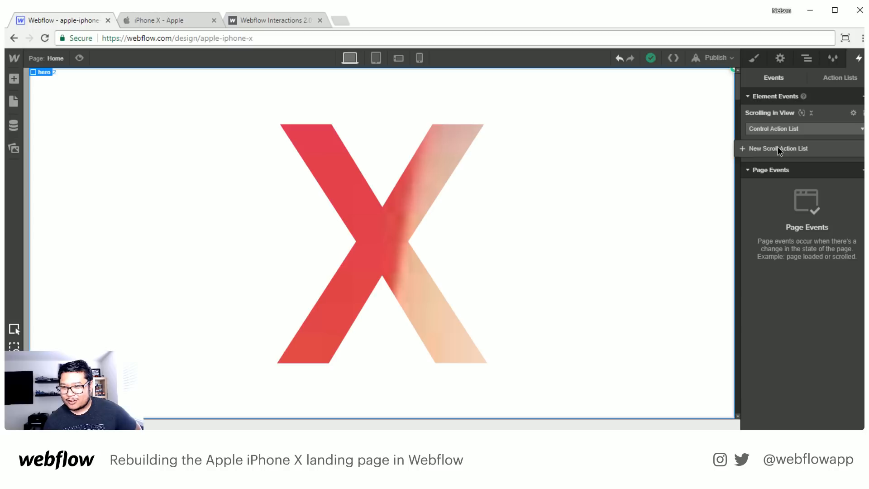
{"action": "left_click", "coordinate": [823, 148]}
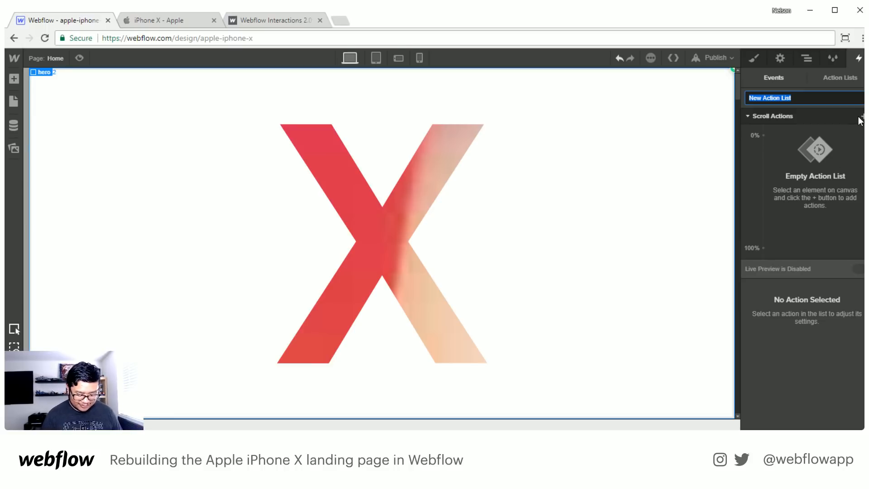
{"action": "type", "text": "hero scroll"}
{"action": "key", "text": "Return"}
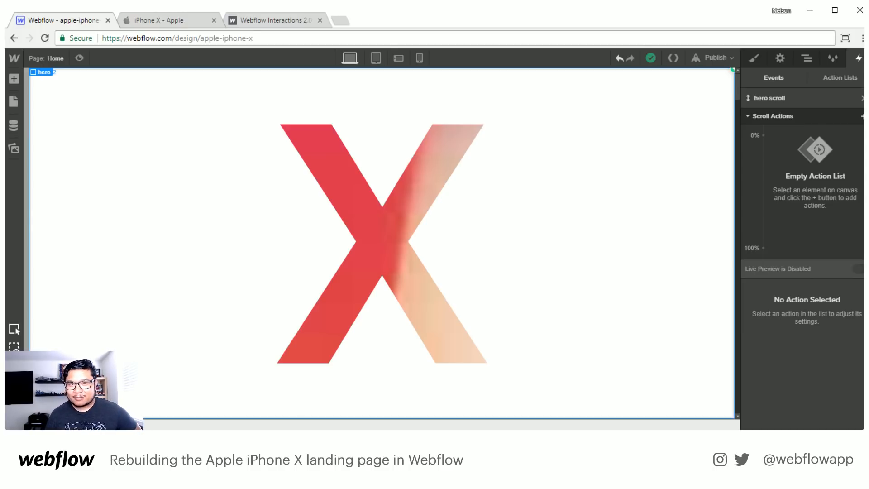
{"action": "left_click", "coordinate": [863, 116]}
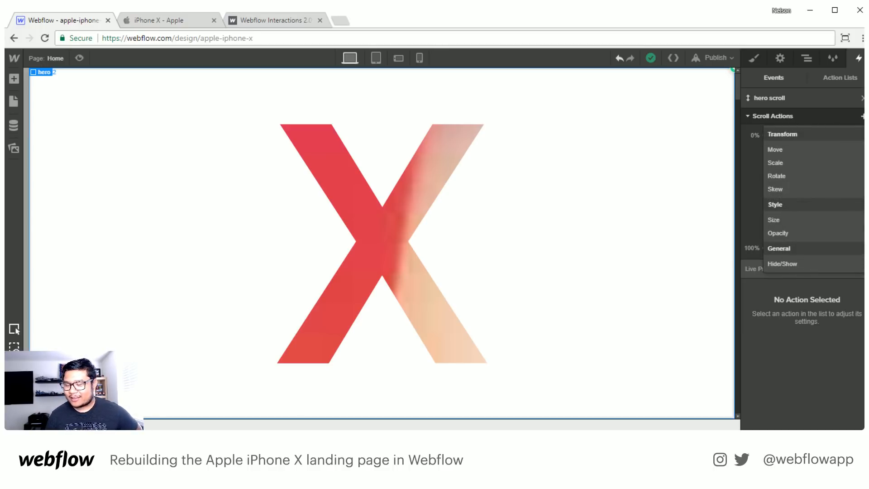
{"action": "left_click", "coordinate": [839, 108]}
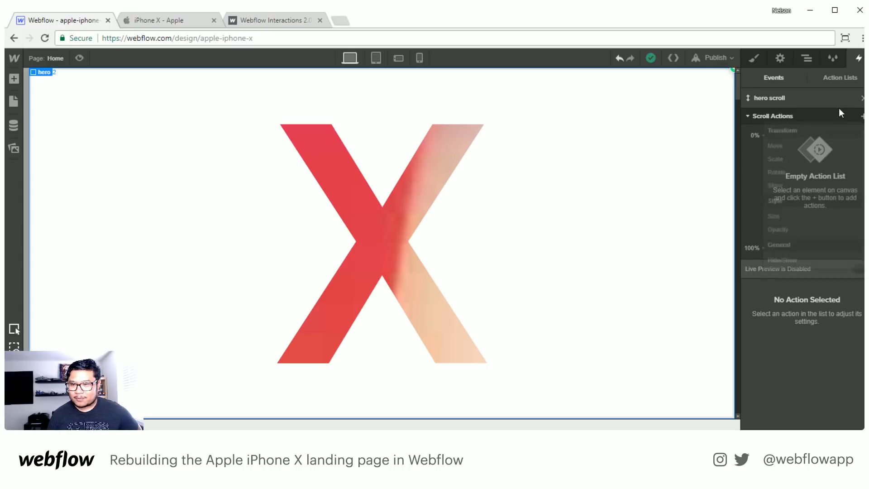
{"action": "left_click", "coordinate": [808, 59]}
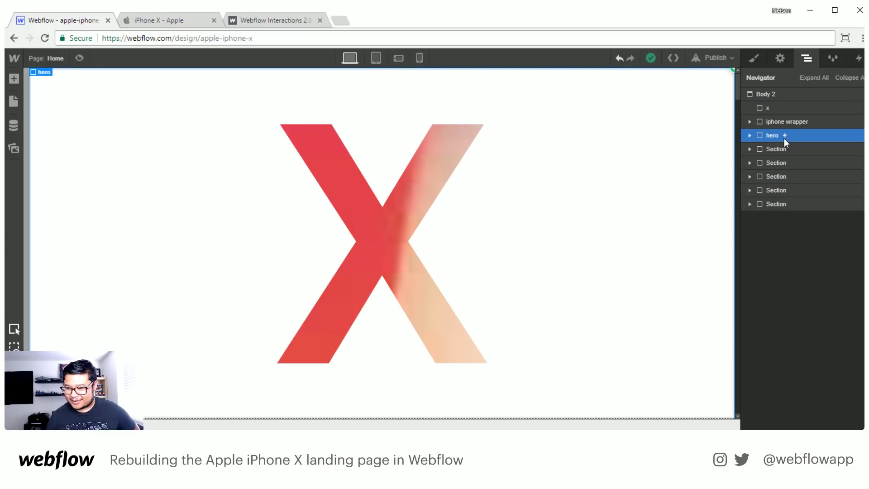
{"action": "left_click", "coordinate": [750, 135]}
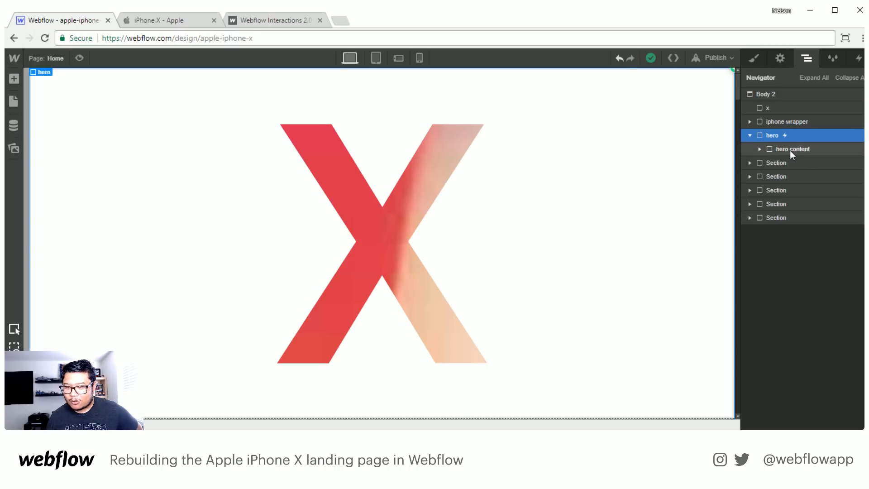
{"action": "left_click", "coordinate": [760, 149]}
{"action": "left_click", "coordinate": [760, 149]}
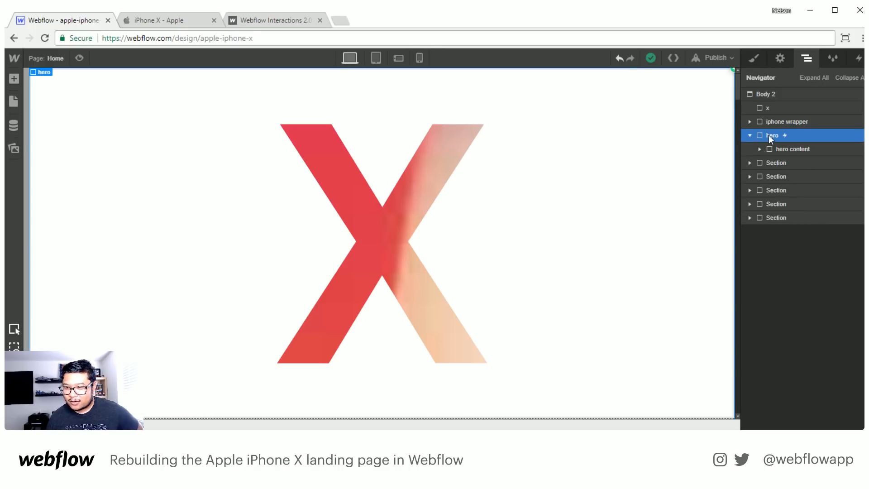
{"action": "left_click", "coordinate": [750, 135]}
- Select the x element and add a Scale action for it to the "hero scroll" action list
{"action": "left_click", "coordinate": [816, 108]}
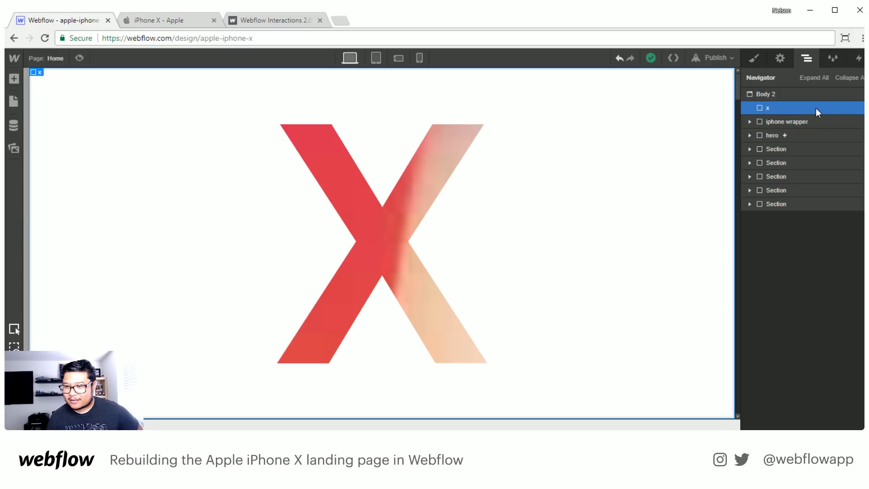
{"action": "left_click", "coordinate": [860, 62]}
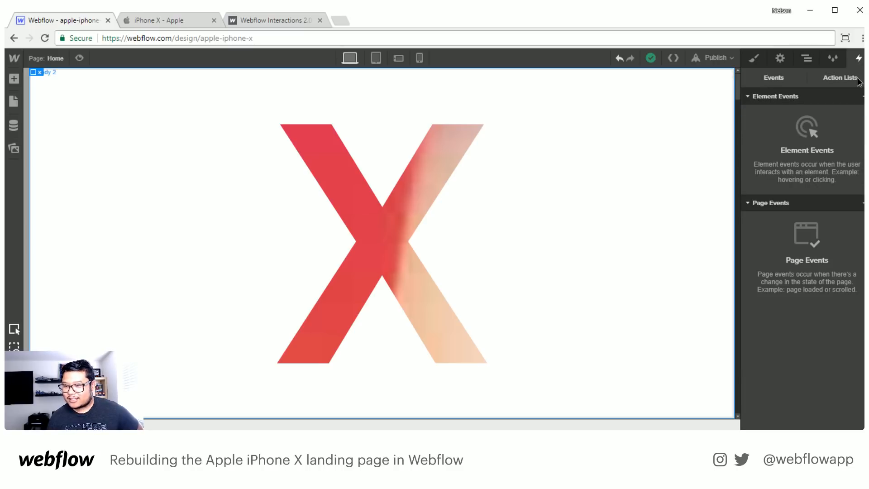
{"action": "left_click", "coordinate": [859, 82]}
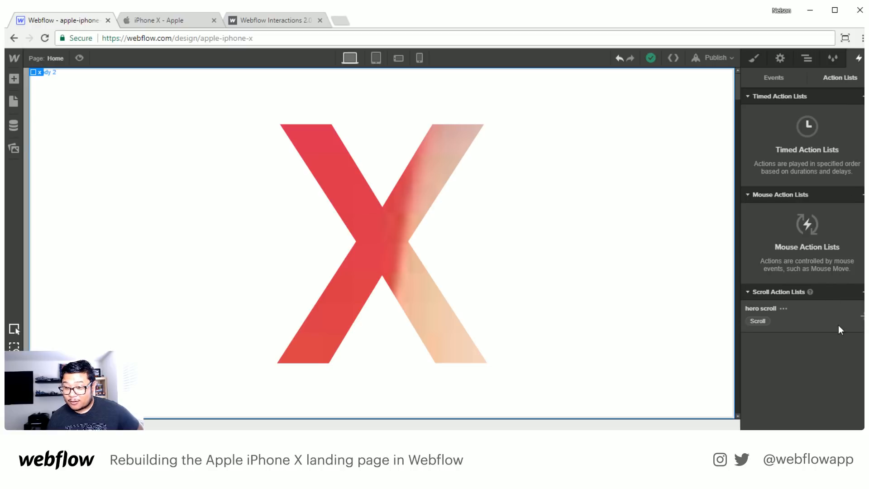
{"action": "left_click", "coordinate": [861, 320]}
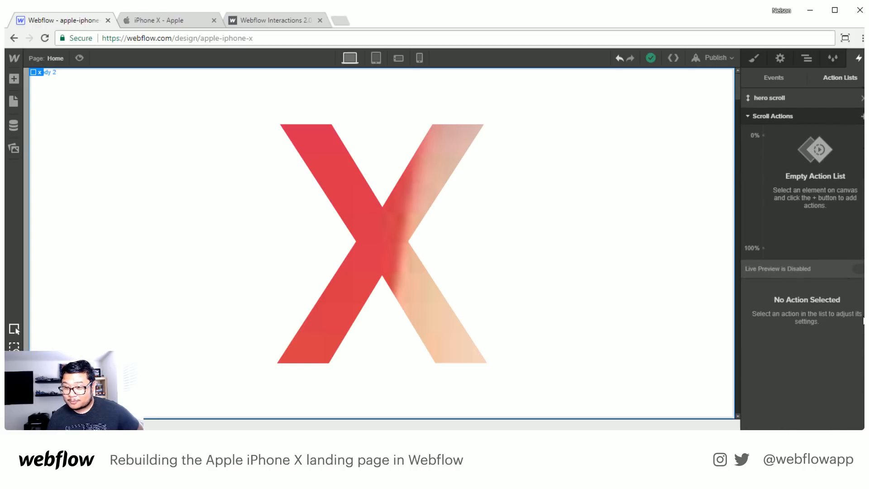
{"action": "left_click", "coordinate": [861, 117]}
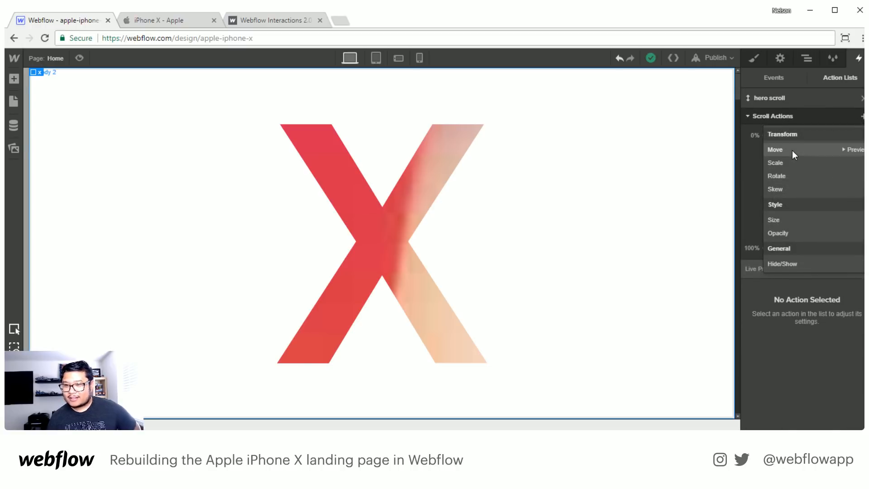
{"action": "left_click", "coordinate": [799, 164]}
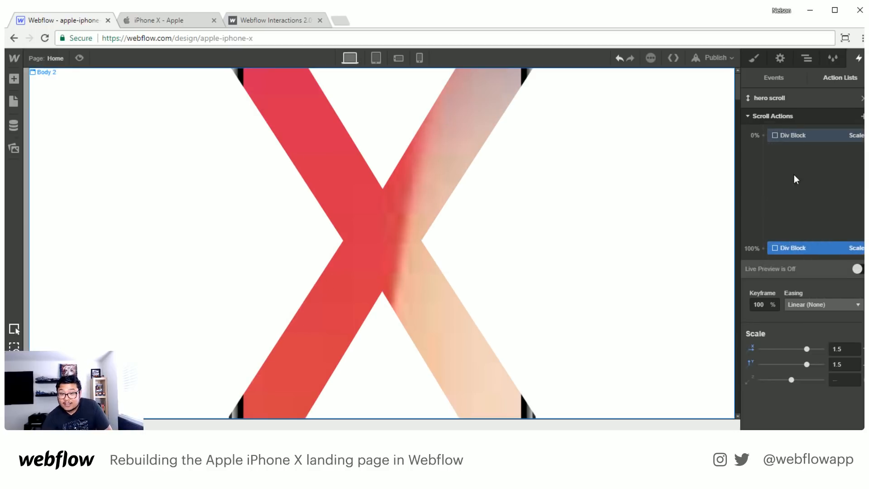
- Set the X and Y scale of the x element's 0% keyframe to 1
{"action": "left_click", "coordinate": [792, 134]}
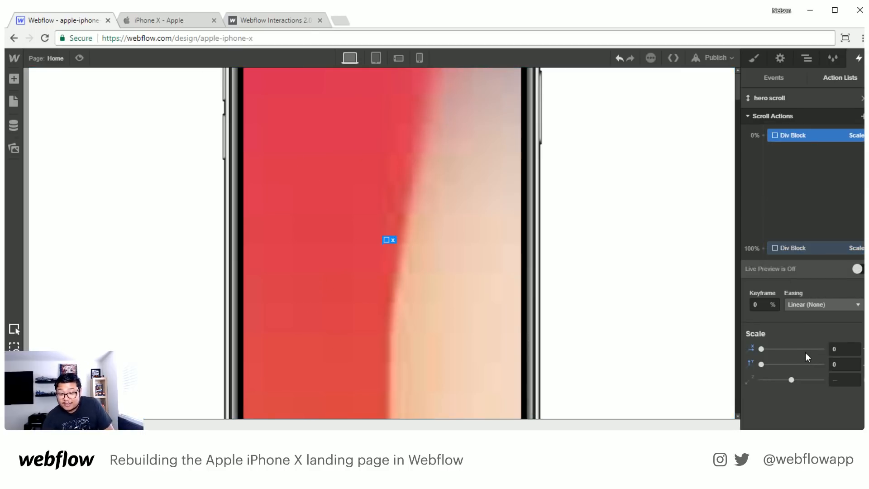
{"action": "left_click", "coordinate": [840, 350]}
{"action": "type", "text": "1"}
{"action": "key", "text": "Return"}
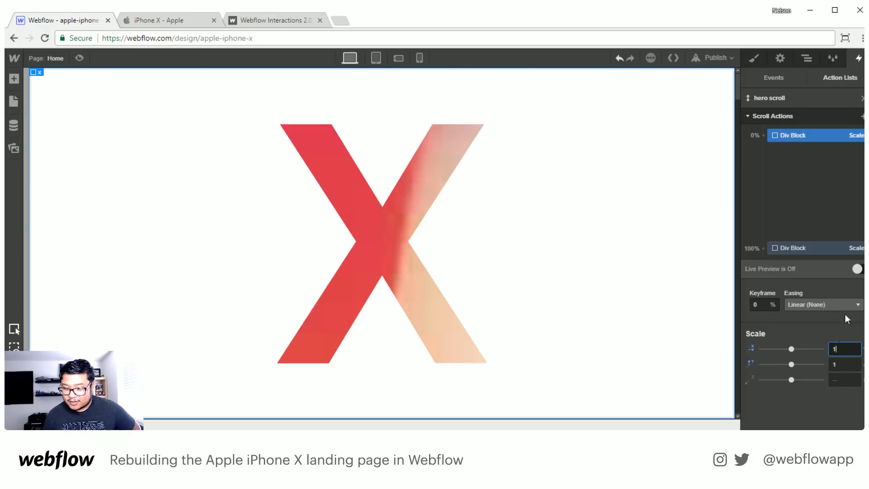
- Set the X and Y scale of the x element's end keyframe to 10 and move that keyframe to 60%
{"action": "left_click", "coordinate": [803, 246]}
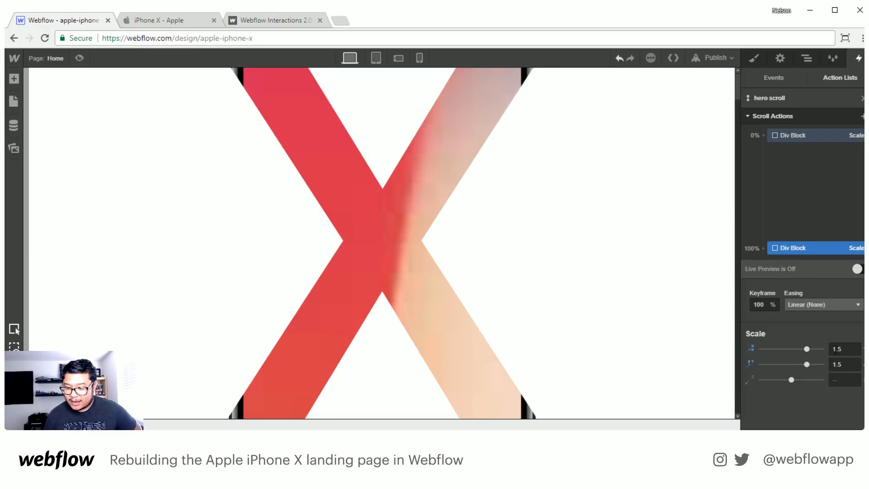
{"action": "left_click", "coordinate": [836, 349]}
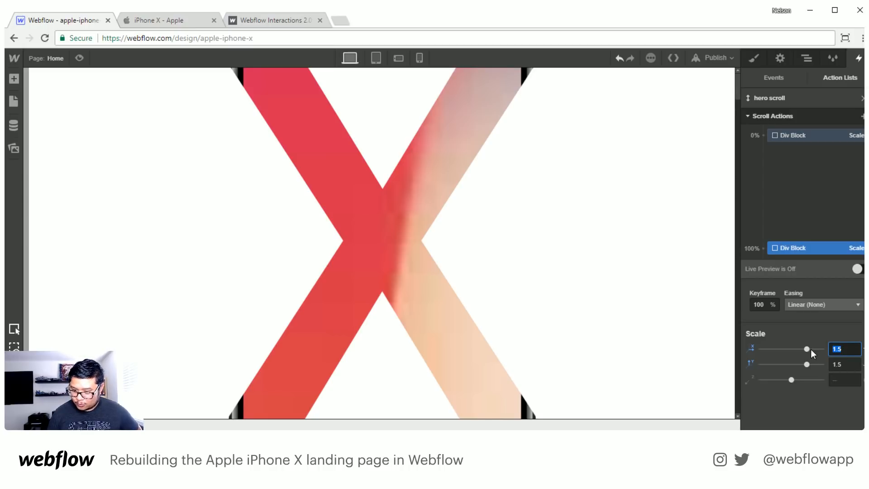
{"action": "type", "text": "10"}
{"action": "key", "text": "Return"}
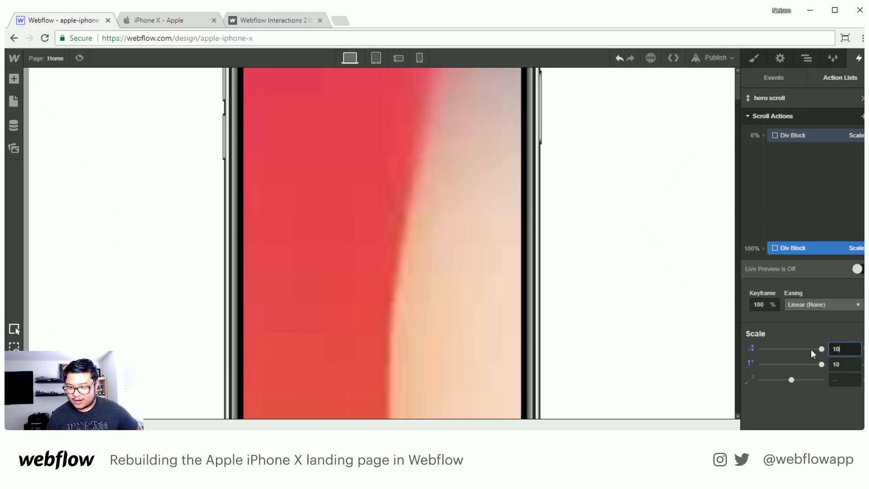
{"action": "mouse_move", "coordinate": [792, 246]}
{"action": "left_mouse_down"}
{"action": "mouse_move", "coordinate": [803, 189]}
{"action": "mouse_move", "coordinate": [805, 201]}
{"action": "left_mouse_up"}
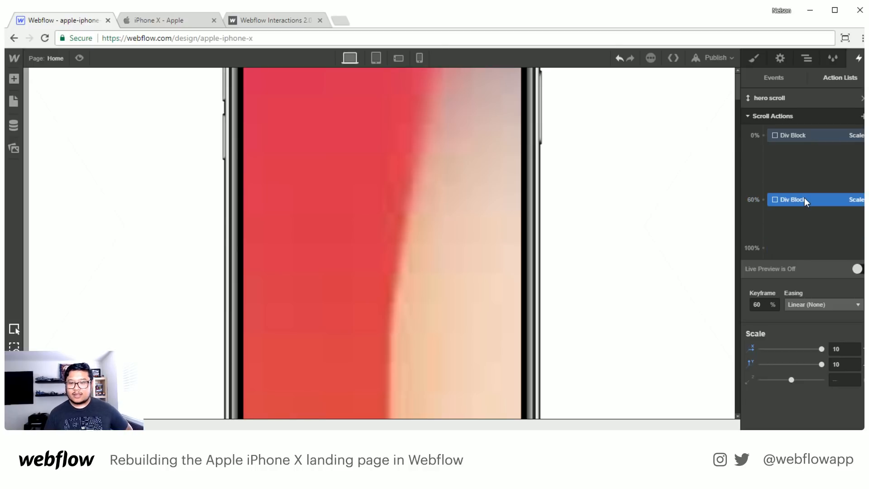
- Turn on Live Preview to try the x element's scaling on scroll, and move its starting keyframe to 20%
{"action": "left_click", "coordinate": [800, 137]}
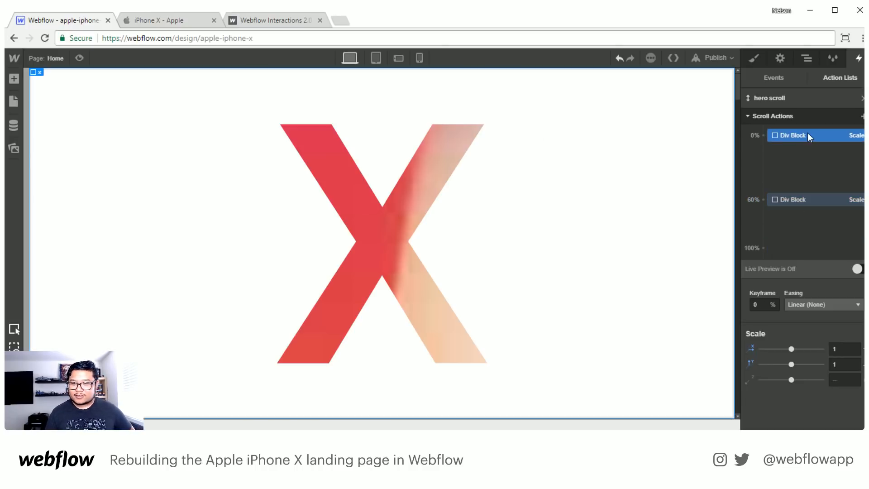
{"action": "left_click", "coordinate": [858, 270]}
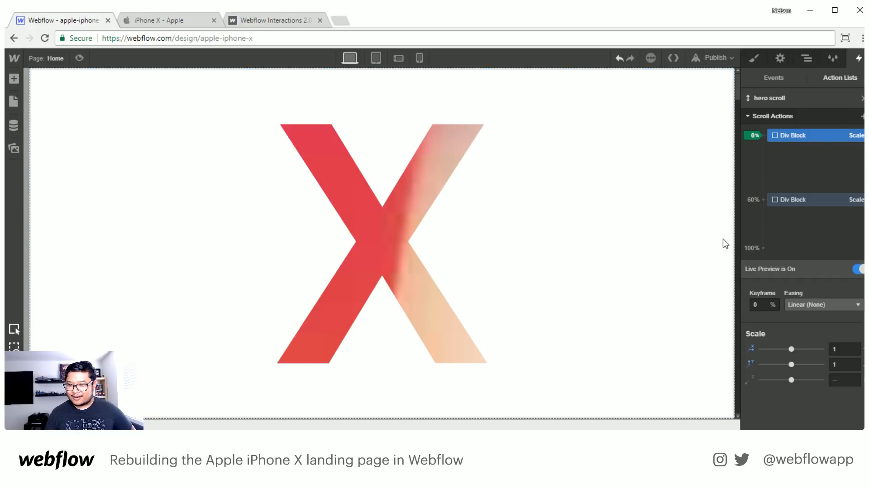
{"action": "scroll", "coordinate": [552, 168], "scroll_direction": "down", "scroll_amount": 3}
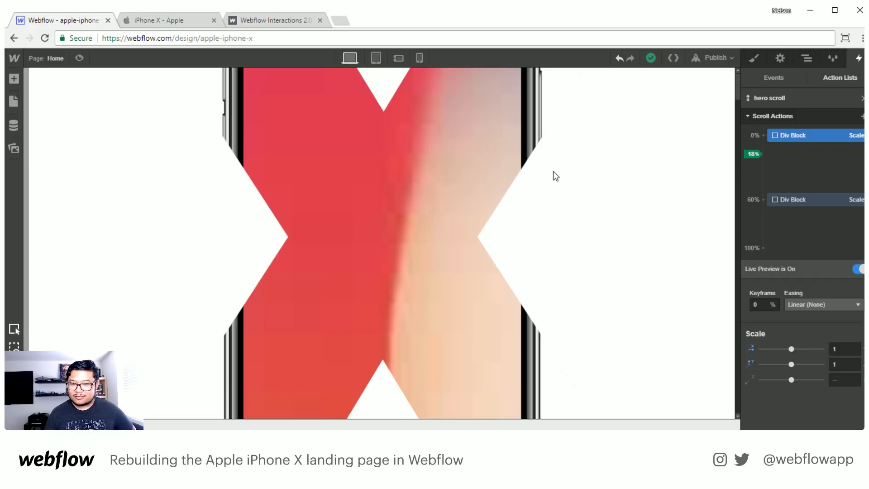
{"action": "scroll", "coordinate": [553, 171], "scroll_direction": "up", "scroll_amount": 2}
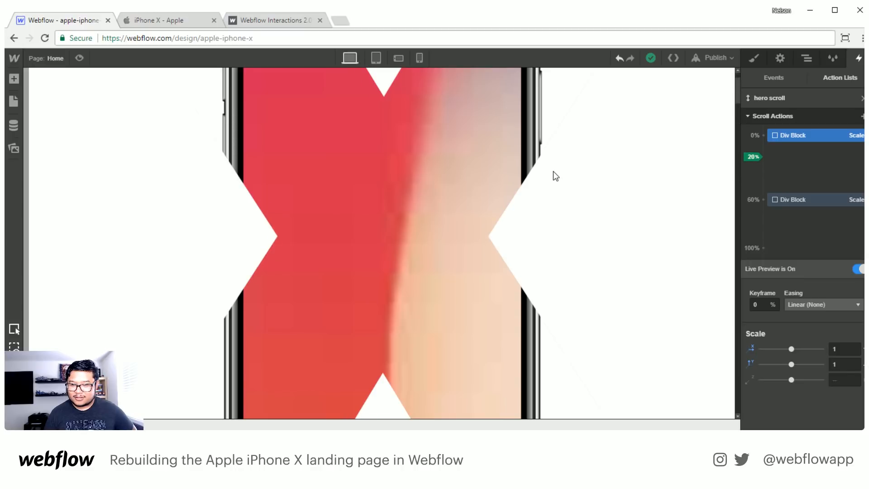
{"action": "left_click_drag", "start_coordinate": [788, 138], "coordinate": [786, 159]}
{"action": "left_click", "coordinate": [857, 269]}
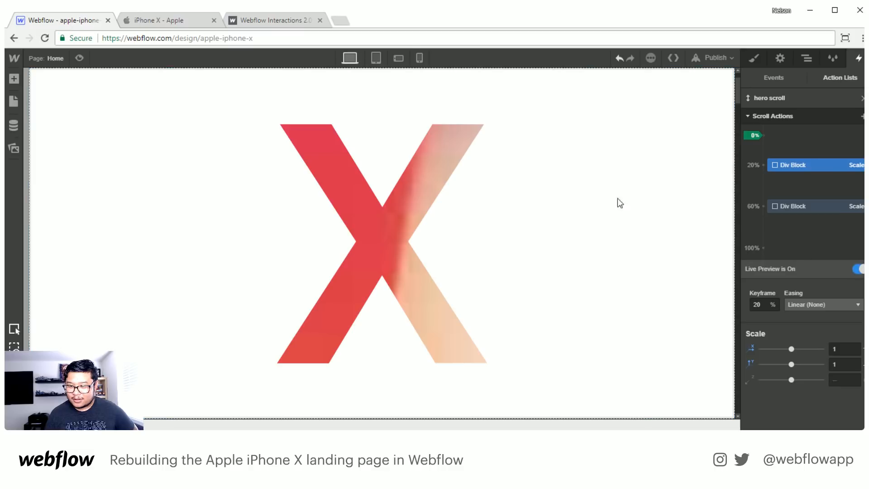
- Examine the live-previewed growth of the X over the phone by scrolling back and forth between its 20% and 60% keyframes
{"action": "scroll", "coordinate": [581, 166], "scroll_direction": "down", "scroll_amount": 4}
{"action": "scroll", "coordinate": [583, 167], "scroll_direction": "up", "scroll_amount": 4}
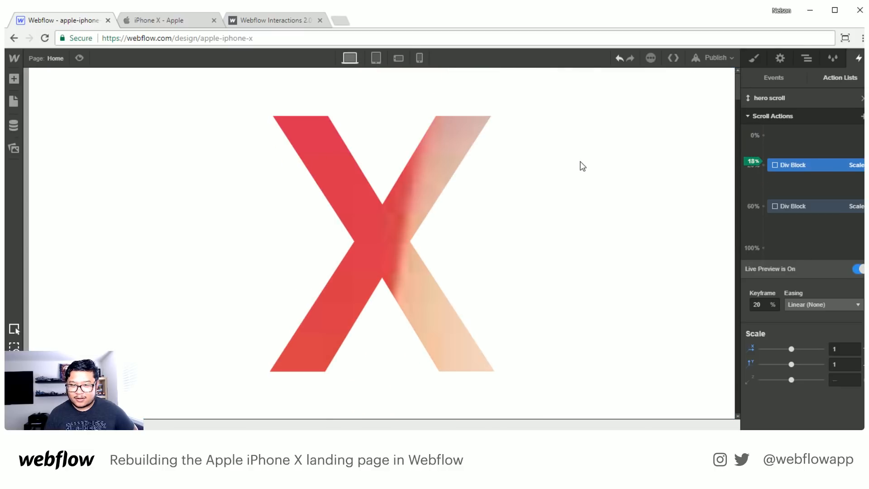
{"action": "scroll", "coordinate": [582, 166], "scroll_direction": "down", "scroll_amount": 4}
{"action": "scroll", "coordinate": [582, 166], "scroll_direction": "down", "scroll_amount": 2}
{"action": "scroll", "coordinate": [582, 167], "scroll_direction": "up", "scroll_amount": 4}
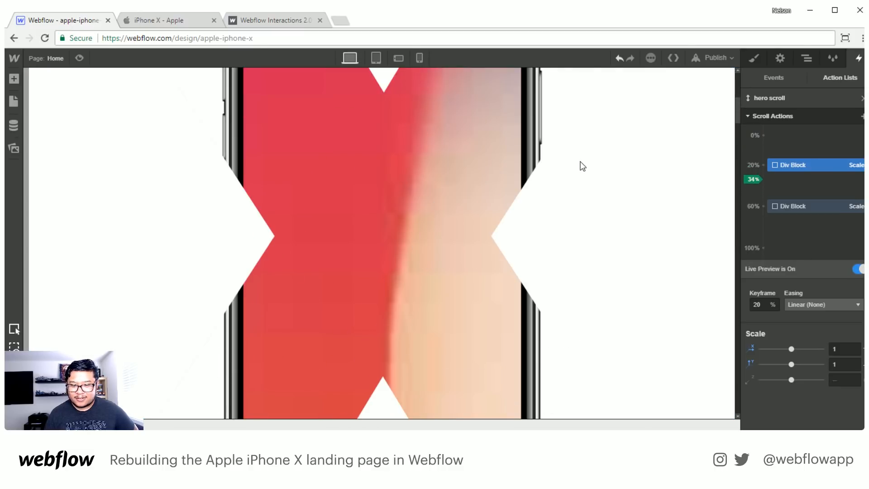
{"action": "scroll", "coordinate": [583, 166], "scroll_direction": "down", "scroll_amount": 2}
{"action": "scroll", "coordinate": [583, 166], "scroll_direction": "up", "scroll_amount": 3}
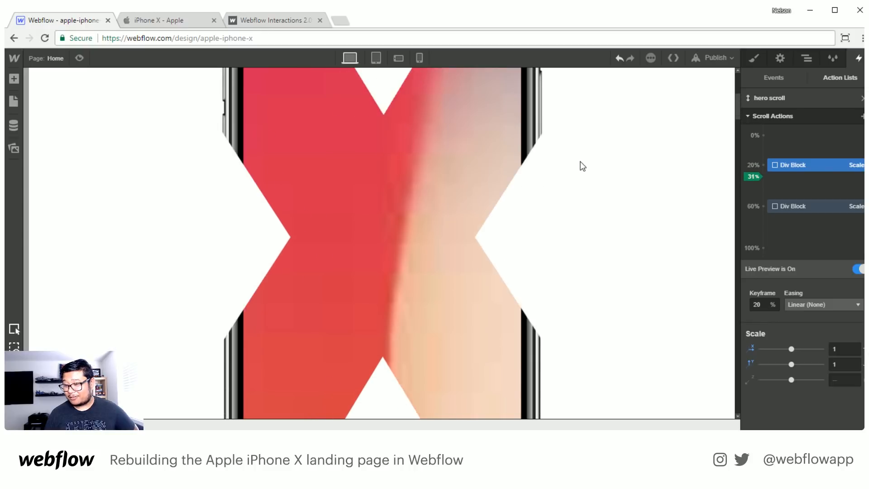
{"action": "scroll", "coordinate": [583, 166], "scroll_direction": "down", "scroll_amount": 2}
{"action": "scroll", "coordinate": [583, 166], "scroll_direction": "up", "scroll_amount": 2}
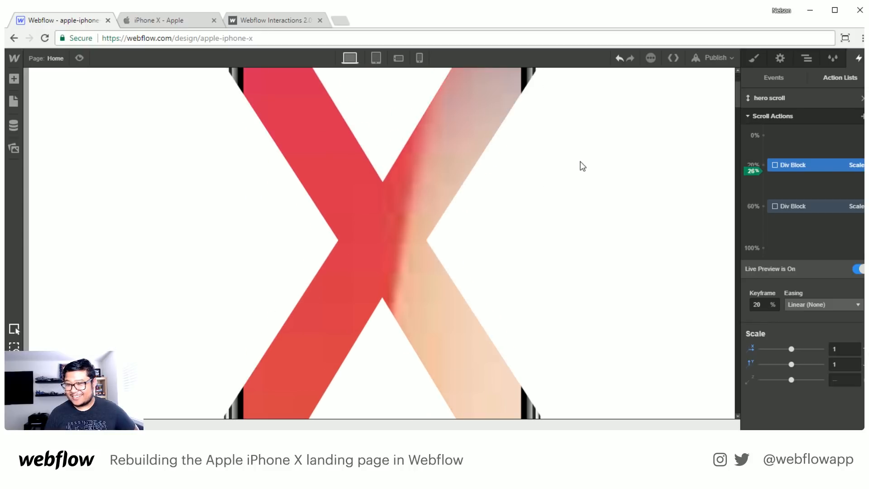
{"action": "scroll", "coordinate": [582, 166], "scroll_direction": "down", "scroll_amount": 1}
{"action": "scroll", "coordinate": [583, 166], "scroll_direction": "down", "scroll_amount": 2}
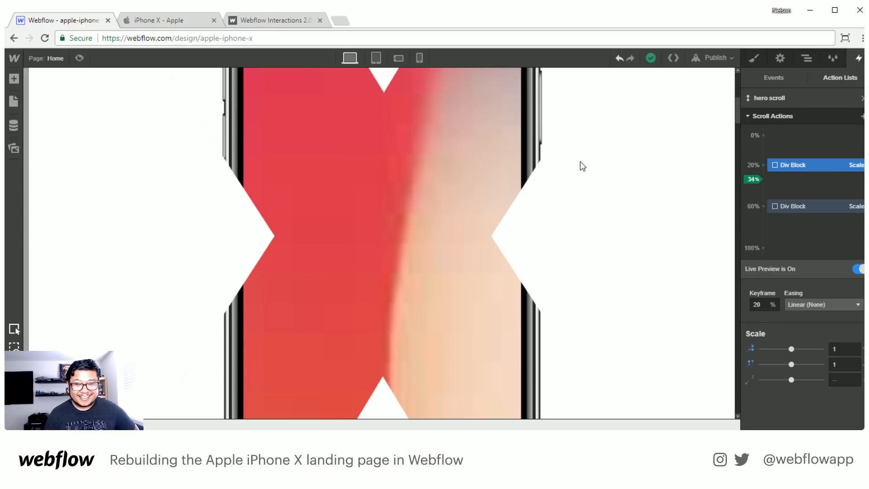
{"action": "scroll", "coordinate": [582, 166], "scroll_direction": "up", "scroll_amount": 3}
{"action": "scroll", "coordinate": [583, 166], "scroll_direction": "down", "scroll_amount": 2}
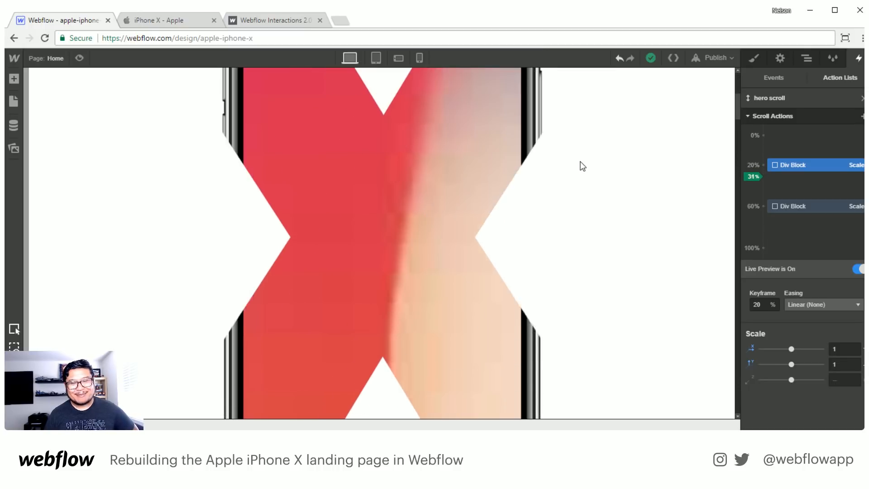
{"action": "scroll", "coordinate": [583, 167], "scroll_direction": "up", "scroll_amount": 2}
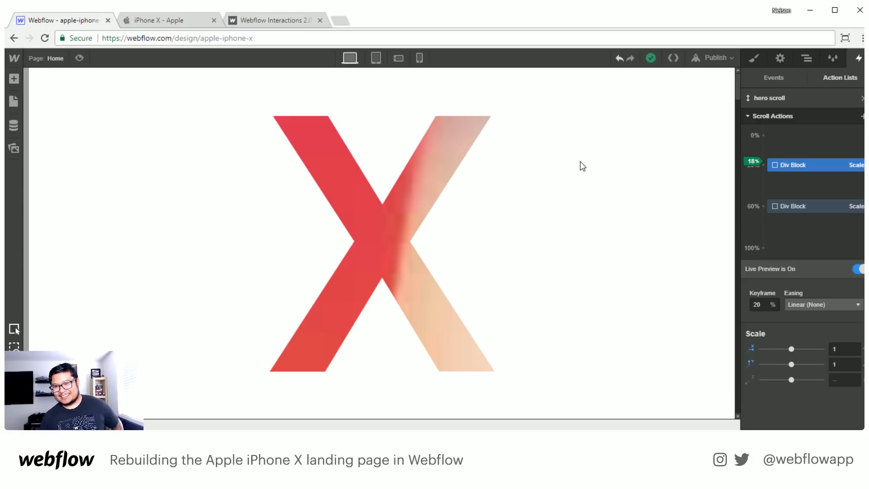
{"action": "scroll", "coordinate": [580, 245], "scroll_direction": "down", "scroll_amount": 3}
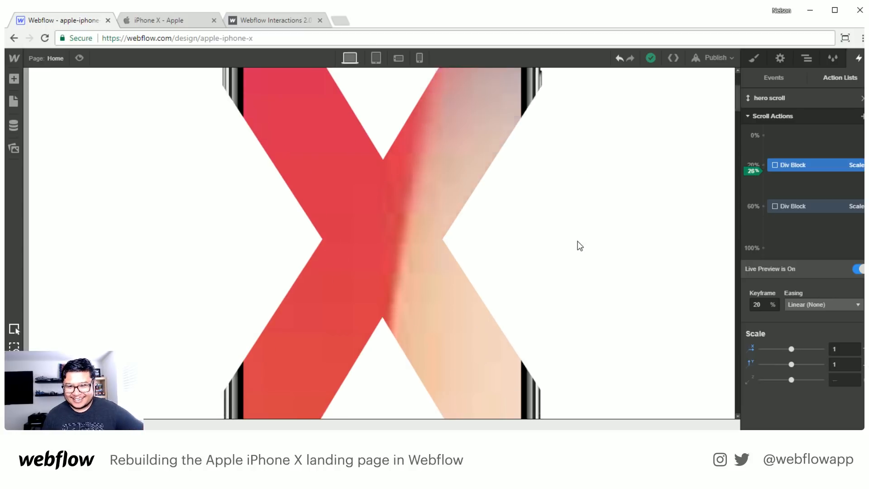
{"action": "scroll", "coordinate": [580, 246], "scroll_direction": "up", "scroll_amount": 3}
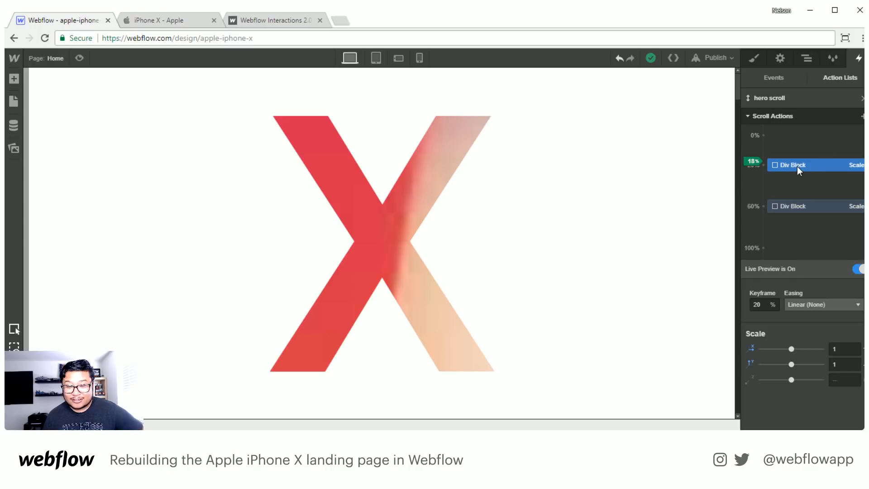
{"action": "scroll", "coordinate": [580, 271], "scroll_direction": "down", "scroll_amount": 3}
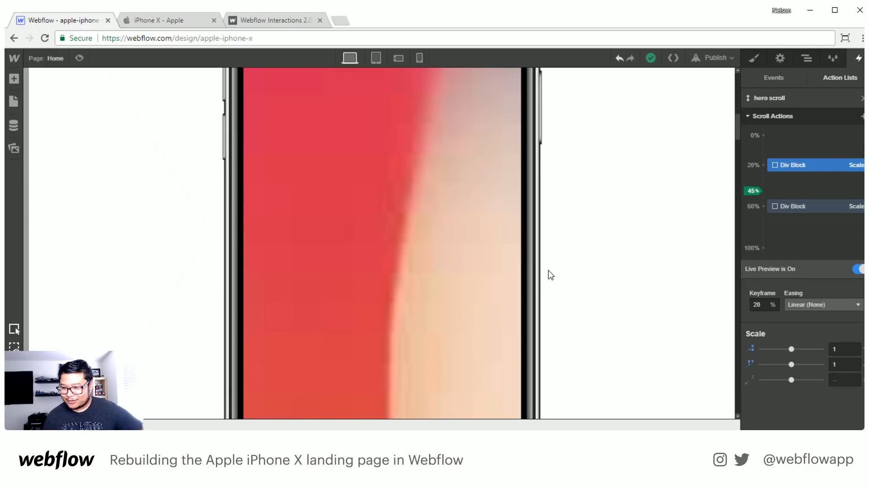
{"action": "scroll", "coordinate": [548, 271], "scroll_direction": "up", "scroll_amount": 3}
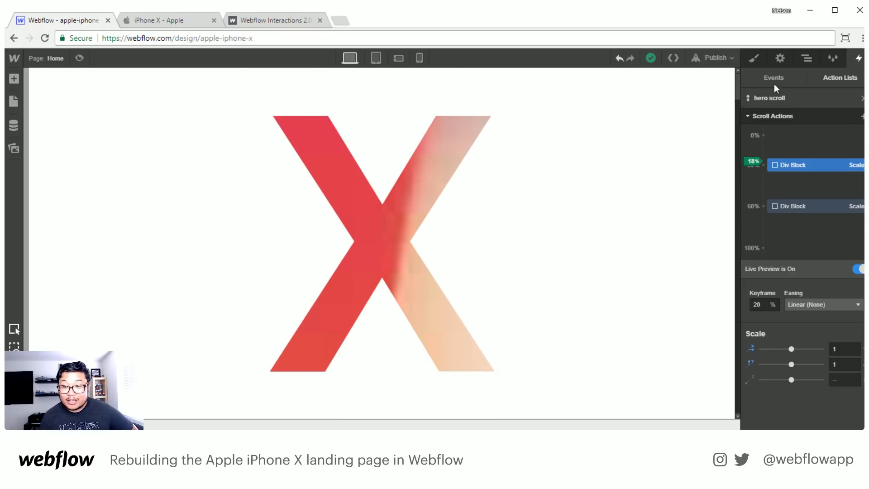
- Select the iphone wrapper element and reopen the "hero scroll" action list for editing
{"action": "left_click", "coordinate": [807, 58]}
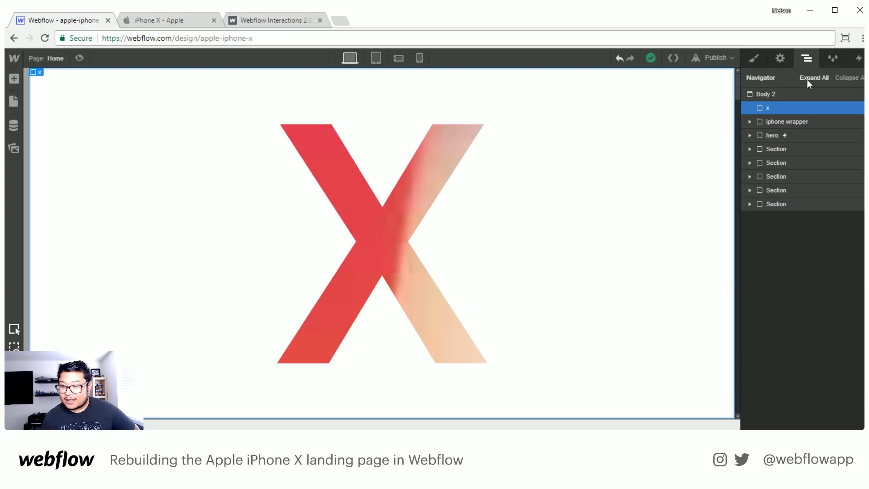
{"action": "left_click", "coordinate": [794, 122]}
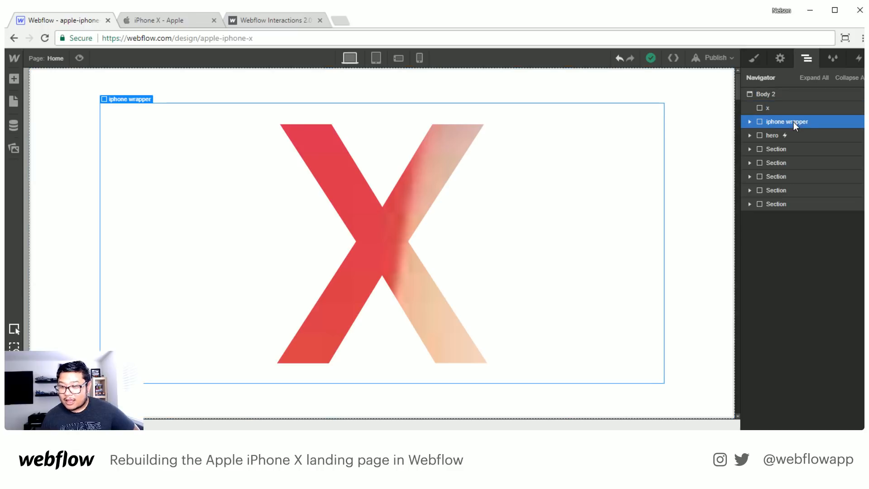
{"action": "left_click", "coordinate": [859, 59]}
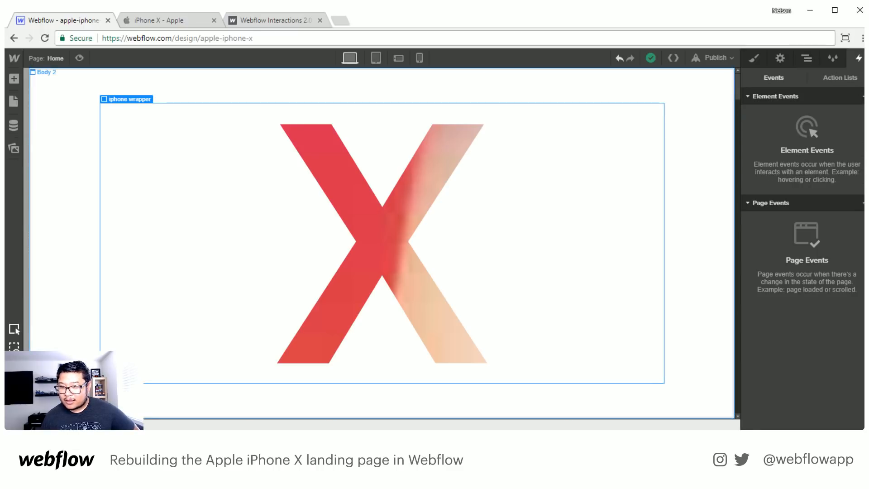
{"action": "left_click", "coordinate": [840, 77]}
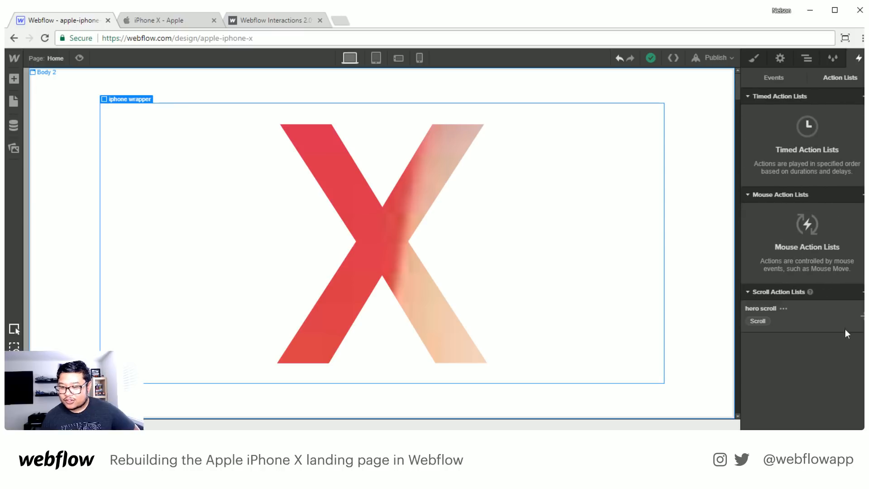
{"action": "left_click", "coordinate": [845, 327]}
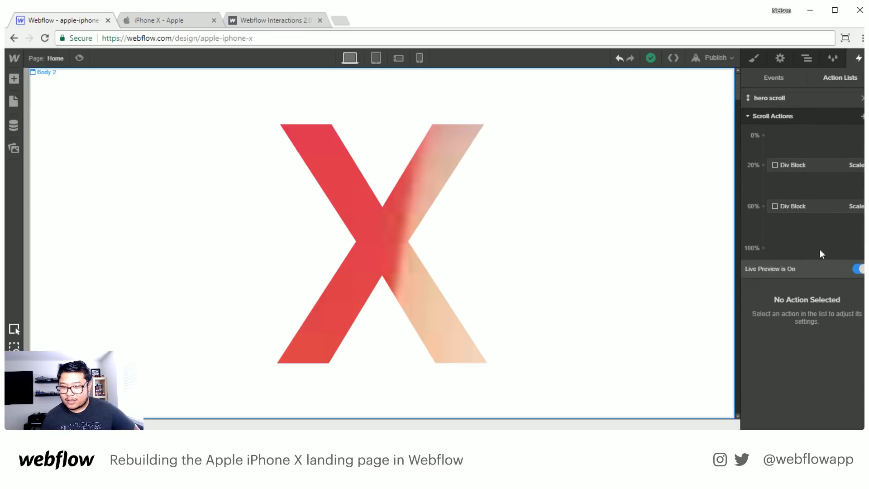
- Add a Scale action for the iphone wrapper at the 0% keyframe with X and Y scale set to 1
{"action": "left_click", "coordinate": [862, 117]}
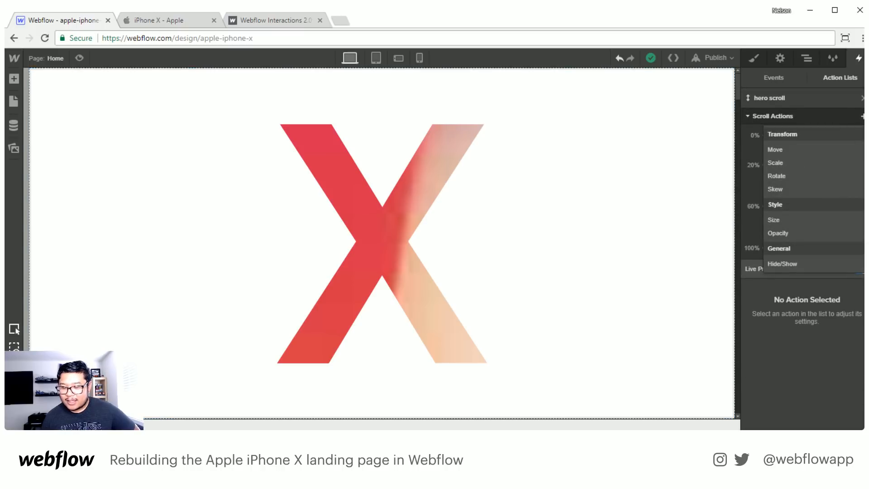
{"action": "left_click", "coordinate": [799, 164]}
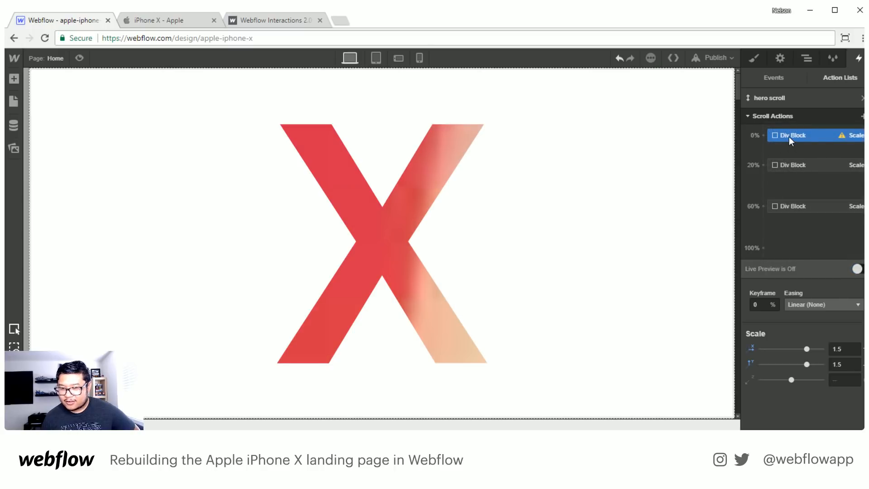
{"action": "left_click", "coordinate": [845, 348]}
{"action": "type", "text": "1"}
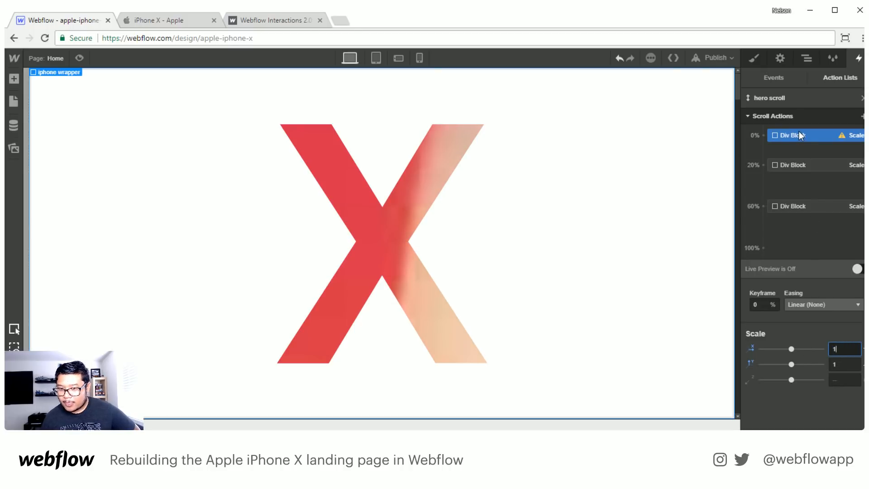
- Add a second Scale action for the iphone wrapper, place it at 20%, and set its X and Y scale to 1.2
{"action": "left_click", "coordinate": [862, 115]}
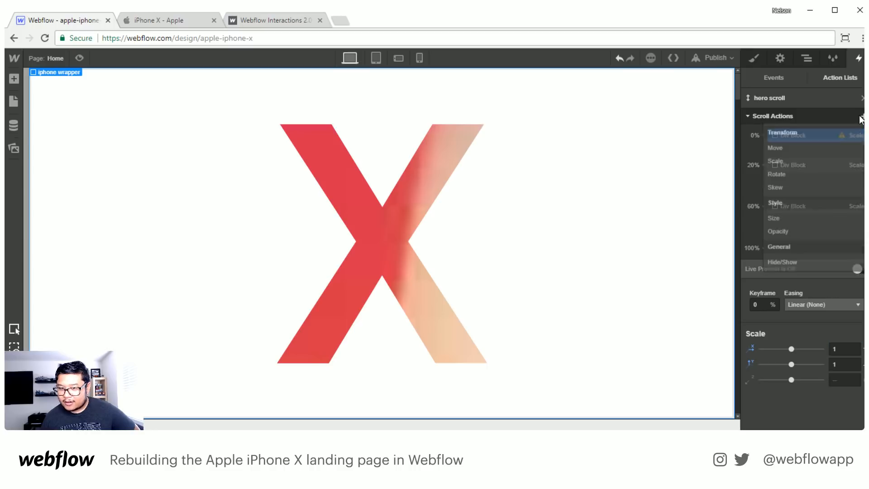
{"action": "left_click", "coordinate": [799, 158]}
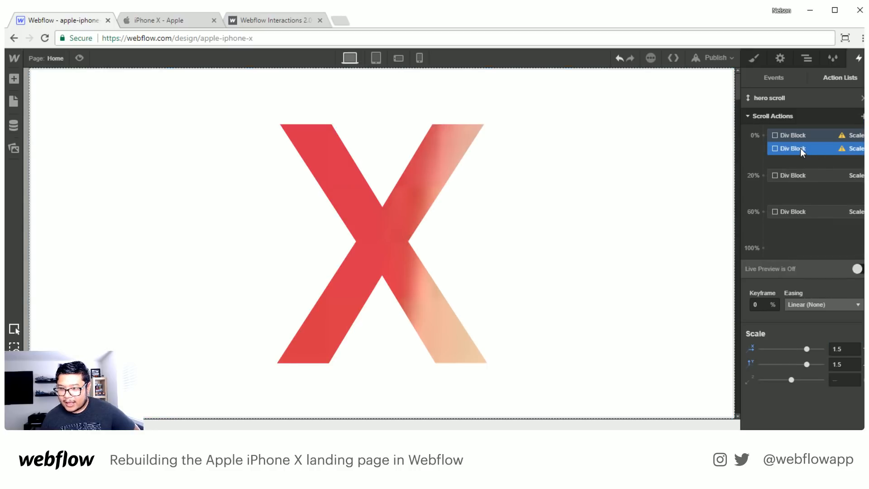
{"action": "left_click_drag", "start_coordinate": [800, 148], "coordinate": [815, 175]}
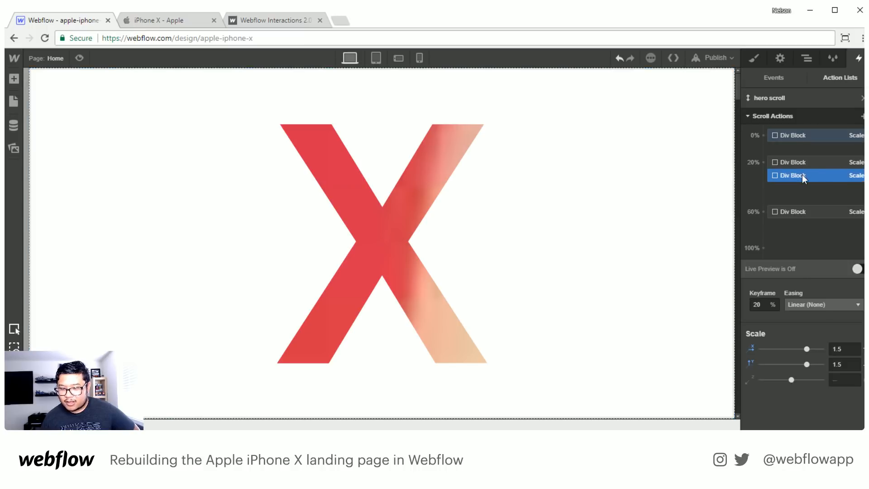
{"action": "left_click", "coordinate": [847, 353]}
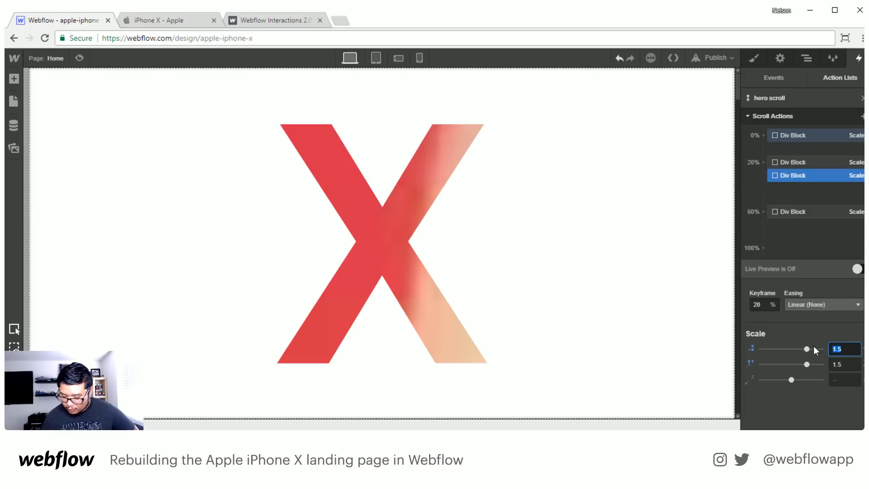
{"action": "key", "text": "Return"}
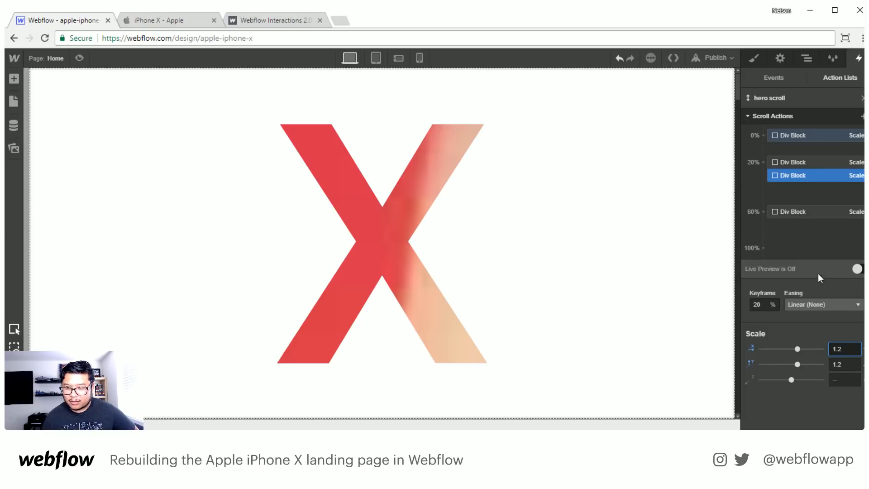
- Move the iphone wrapper's 1.2 scale keyframe to 60% and its scale 1 keyframe to 20%
{"action": "left_click", "coordinate": [831, 135]}
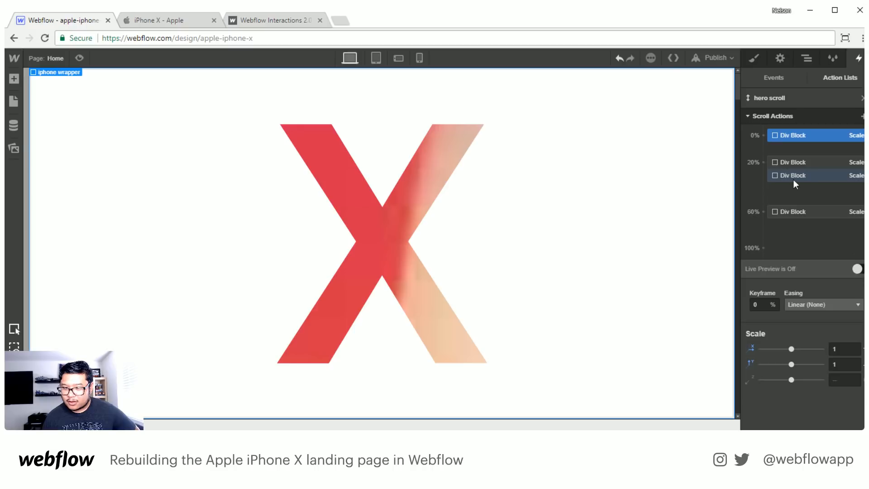
{"action": "left_click_drag", "start_coordinate": [808, 177], "coordinate": [804, 211]}
{"action": "left_click_drag", "start_coordinate": [798, 135], "coordinate": [805, 164]}
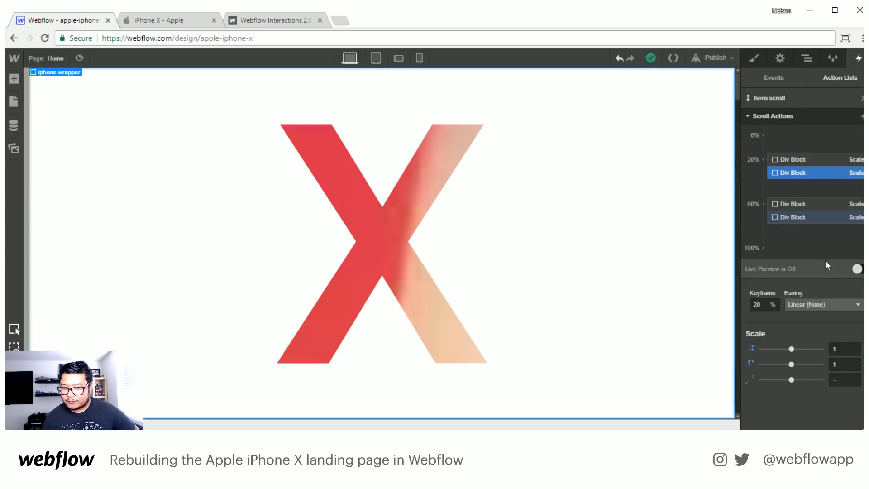
- Turn on Live Preview and scroll back and forth to examine how the iPhone scales together with the X
{"action": "left_click", "coordinate": [857, 268]}
{"action": "scroll", "coordinate": [646, 263], "scroll_direction": "down", "scroll_amount": 3}
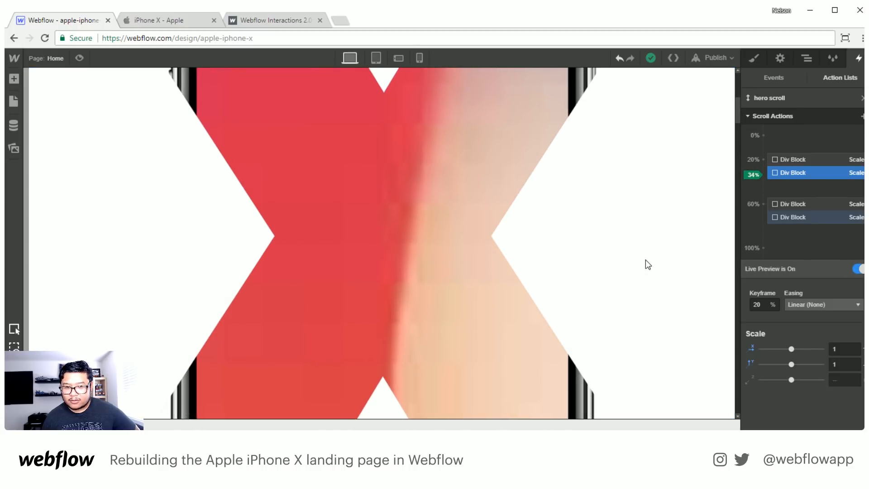
{"action": "scroll", "coordinate": [646, 260], "scroll_direction": "up", "scroll_amount": 3}
{"action": "scroll", "coordinate": [646, 260], "scroll_direction": "down", "scroll_amount": 1}
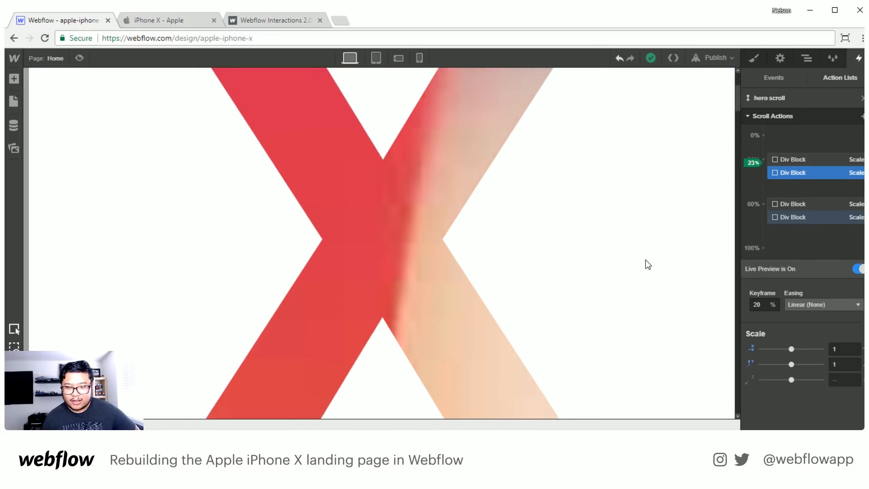
{"action": "scroll", "coordinate": [646, 260], "scroll_direction": "down", "scroll_amount": 3}
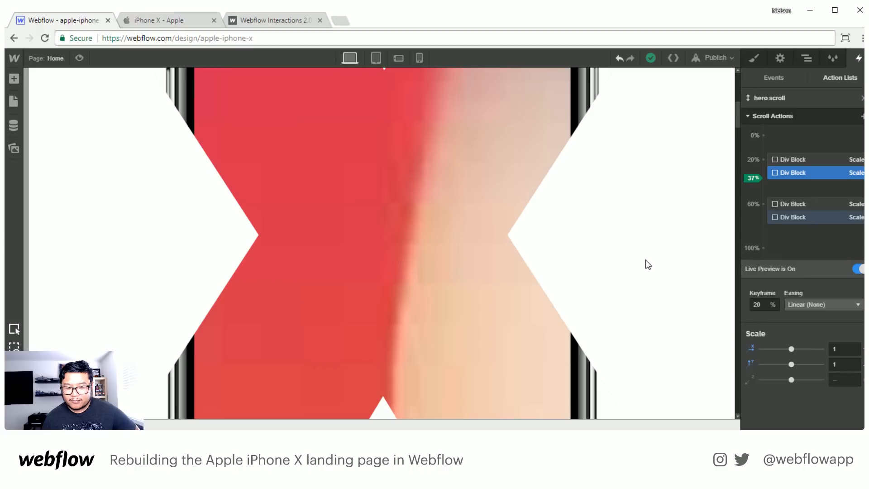
{"action": "scroll", "coordinate": [646, 260], "scroll_direction": "up", "scroll_amount": 5}
{"action": "scroll", "coordinate": [645, 260], "scroll_direction": "down", "scroll_amount": 9}
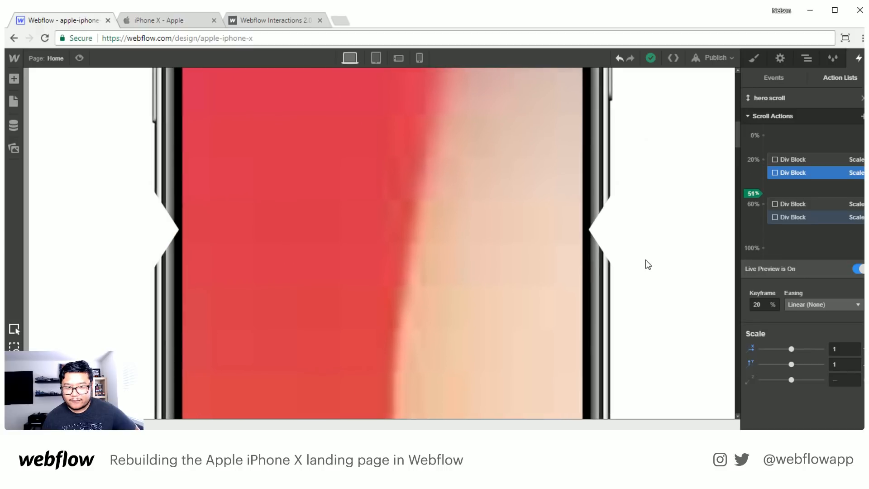
{"action": "scroll", "coordinate": [645, 261], "scroll_direction": "up", "scroll_amount": 3}
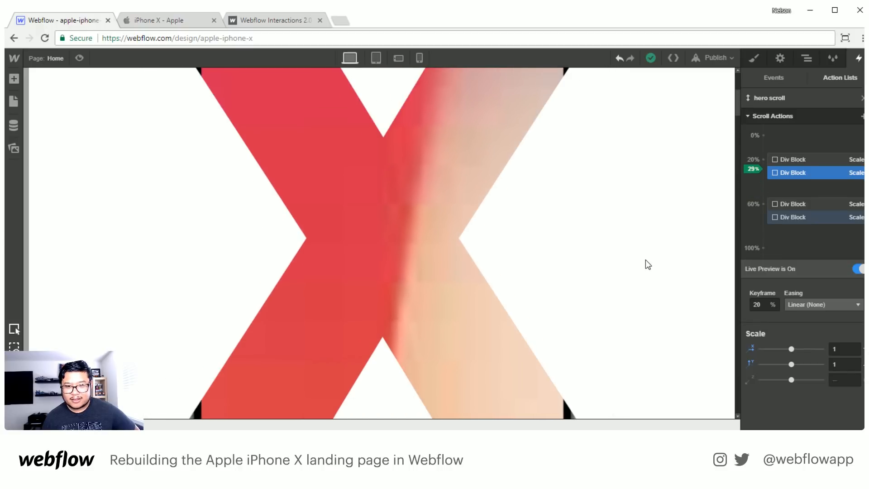
{"action": "scroll", "coordinate": [648, 265], "scroll_direction": "up", "scroll_amount": 1}
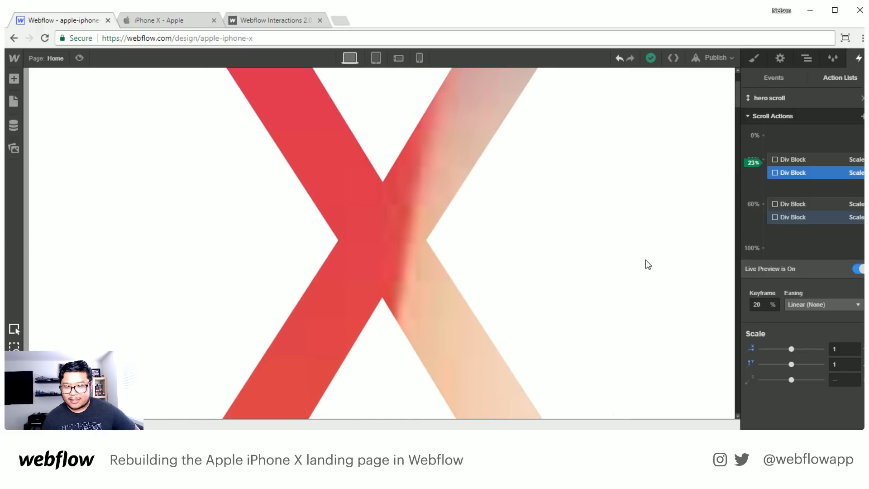
- Move the iphone wrapper's 1.2 scale keyframe to 30%
{"action": "left_click", "coordinate": [786, 159]}
{"action": "left_click", "coordinate": [792, 216]}
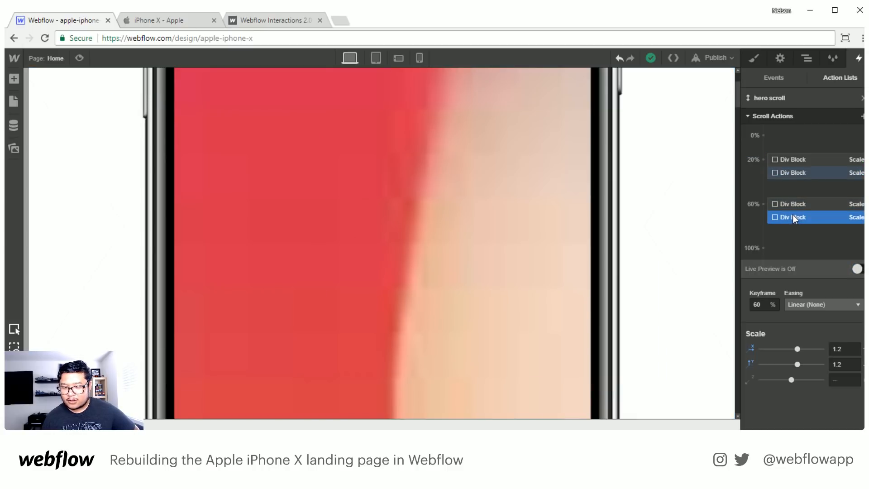
{"action": "left_click_drag", "start_coordinate": [794, 217], "coordinate": [790, 195]}
{"action": "left_click", "coordinate": [762, 305]}
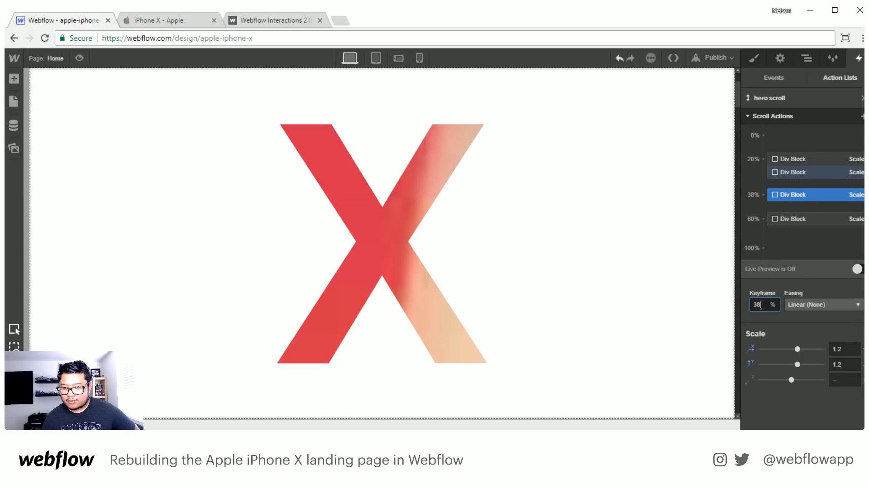
{"action": "double_click", "coordinate": [762, 305]}
{"action": "type", "text": "100"}
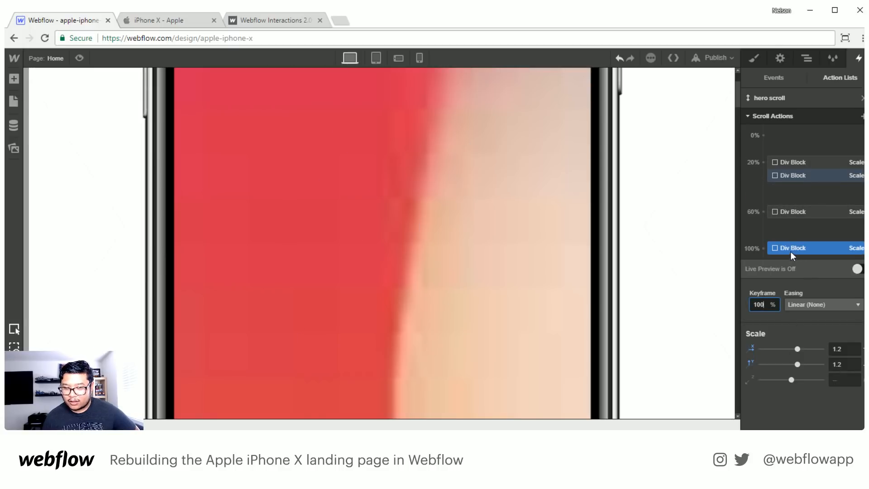
{"action": "double_click", "coordinate": [763, 303]}
{"action": "type", "text": "30"}
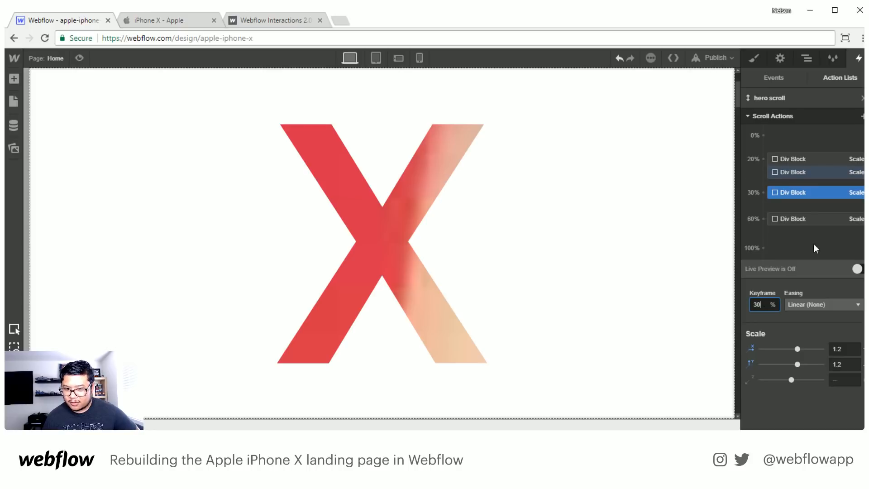
- Turn Live Preview back on and examine the iPhone and X scaling around the 30% keyframe while scrolling
{"action": "left_click", "coordinate": [858, 269]}
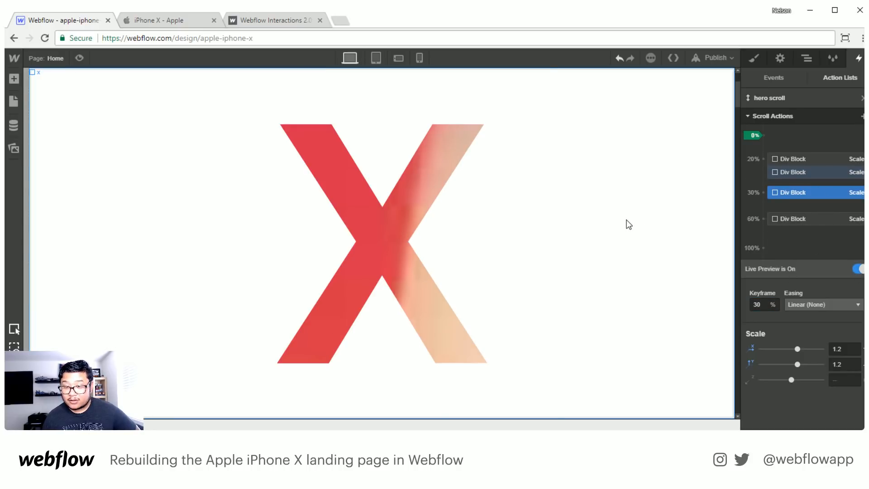
{"action": "scroll", "coordinate": [628, 225], "scroll_direction": "down", "scroll_amount": 3}
{"action": "scroll", "coordinate": [628, 225], "scroll_direction": "up", "scroll_amount": 4}
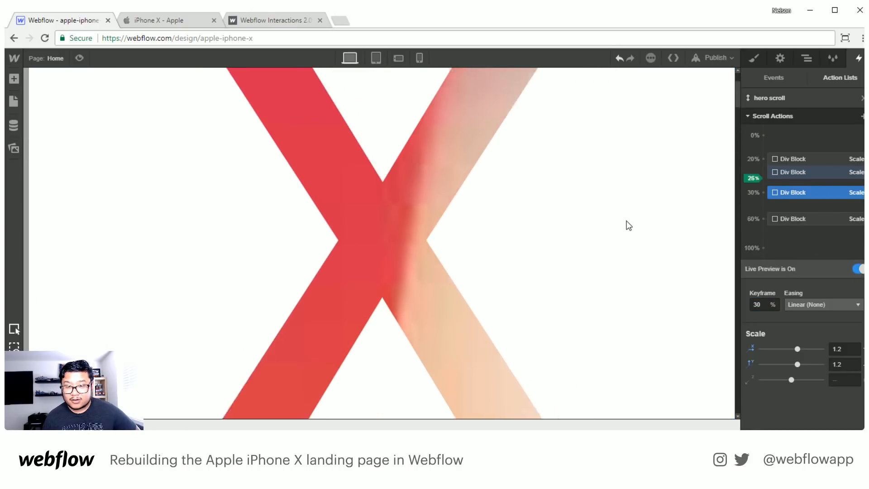
{"action": "scroll", "coordinate": [628, 225], "scroll_direction": "down", "scroll_amount": 3}
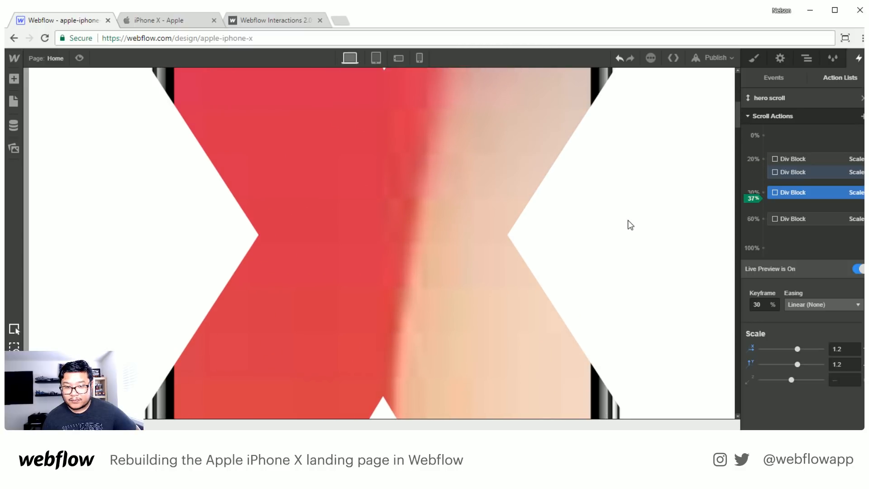
{"action": "scroll", "coordinate": [628, 220], "scroll_direction": "down", "scroll_amount": 1}
{"action": "scroll", "coordinate": [631, 225], "scroll_direction": "up", "scroll_amount": 1}
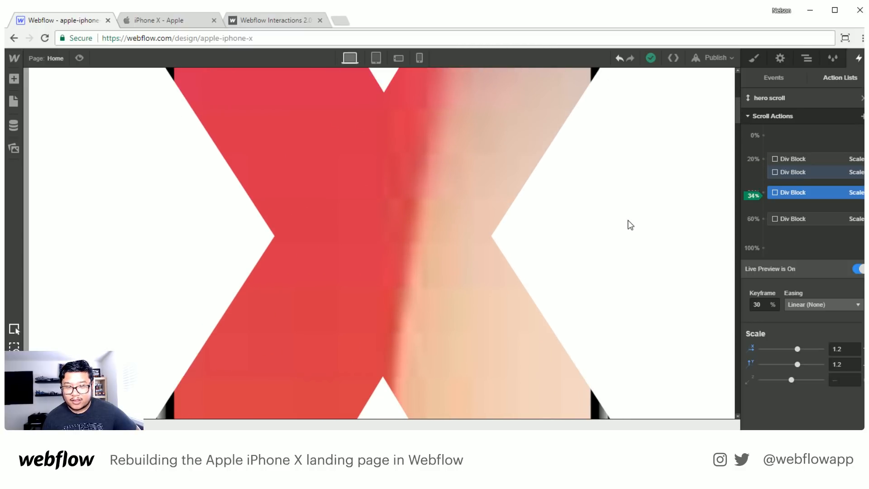
{"action": "scroll", "coordinate": [638, 219], "scroll_direction": "down", "scroll_amount": 1}
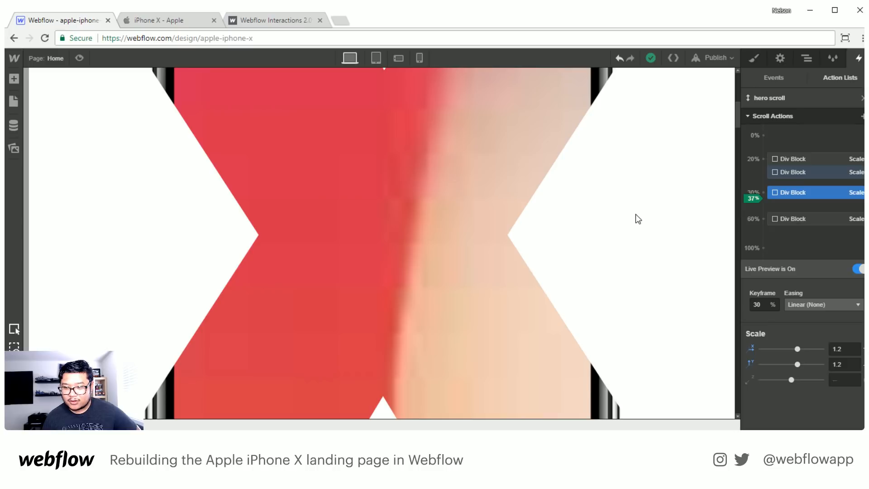
{"action": "scroll", "coordinate": [638, 218], "scroll_direction": "up", "scroll_amount": 1}
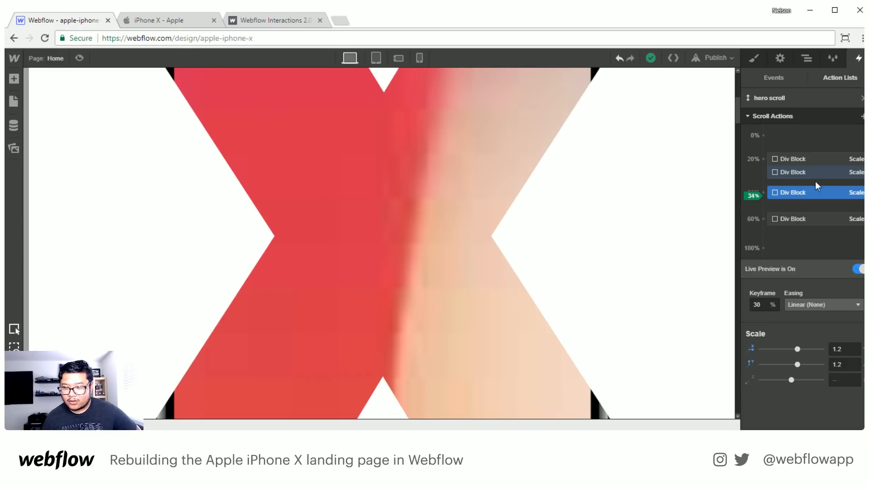
- Add a Scale action for the iphone wrapper at the 34% keyframe with scale 0.375 and preview it live
{"action": "left_click", "coordinate": [862, 116]}
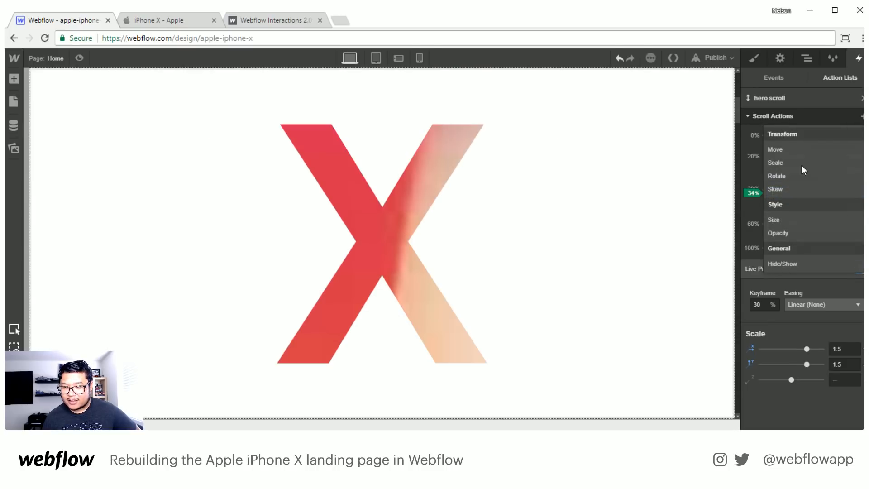
{"action": "left_click", "coordinate": [802, 165]}
{"action": "double_click", "coordinate": [756, 304]}
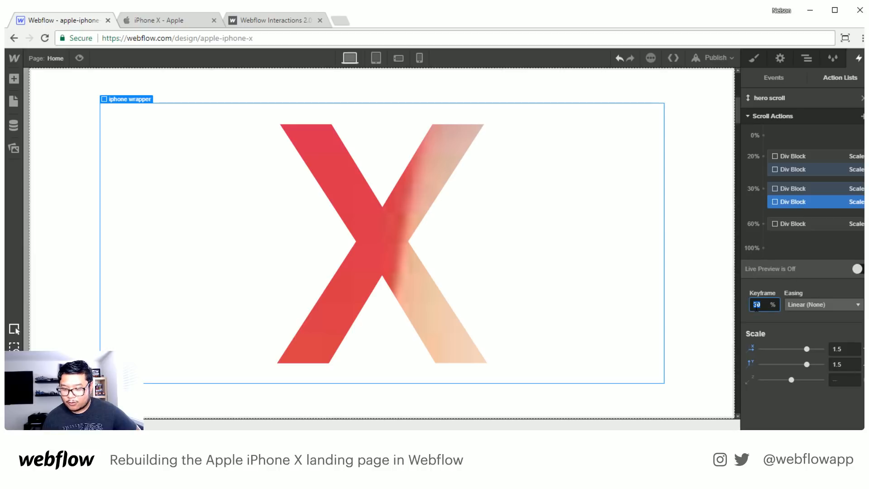
{"action": "type", "text": "34"}
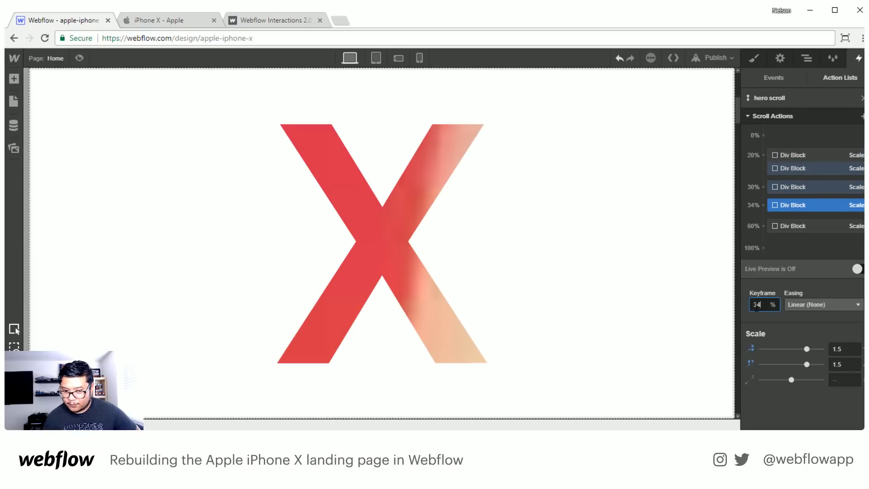
{"action": "left_click", "coordinate": [842, 350]}
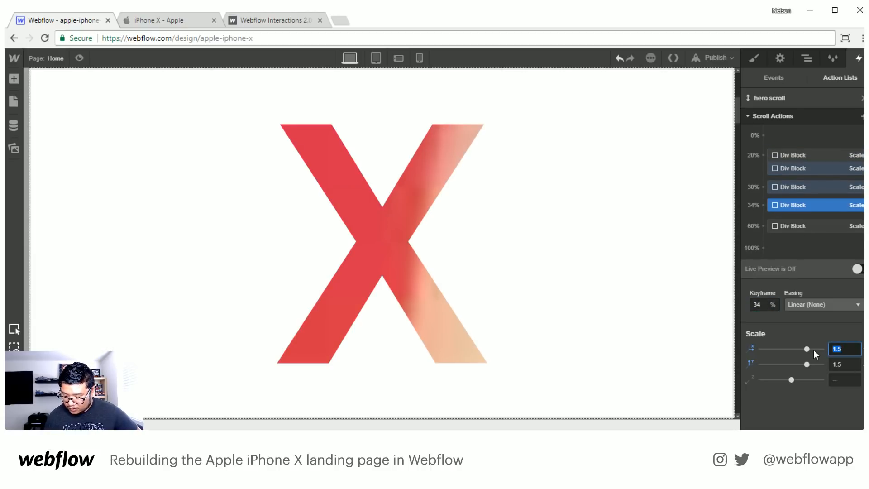
{"action": "type", "text": ".375"}
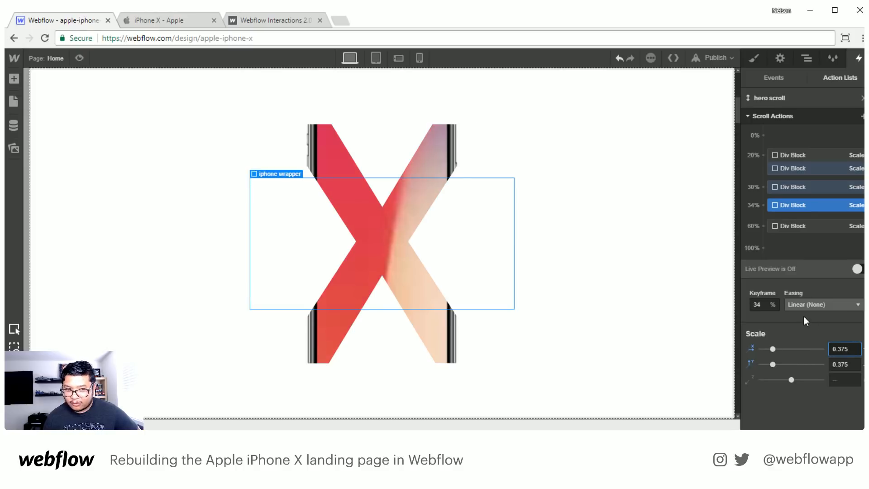
{"action": "left_click", "coordinate": [797, 156]}
{"action": "left_click", "coordinate": [857, 269]}
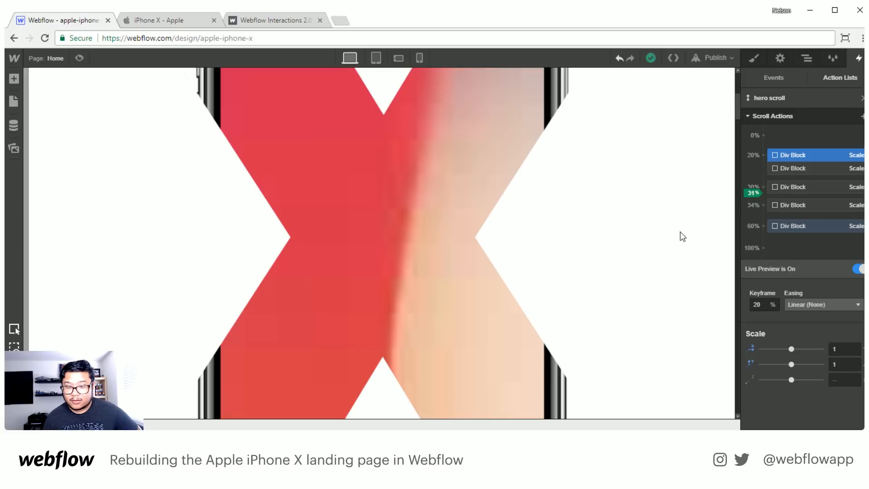
- Move the iphone wrapper's 0.375 scale keyframe to 50% and preview the scroll animation live
{"action": "left_click", "coordinate": [789, 207]}
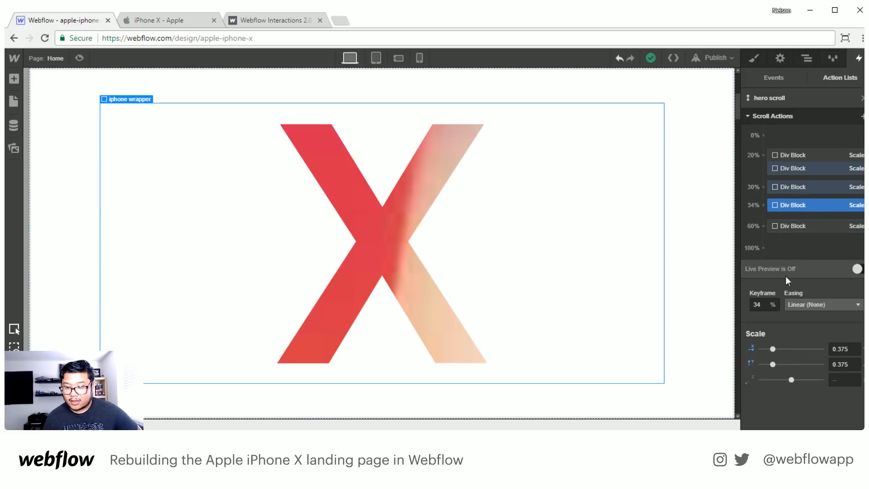
{"action": "double_click", "coordinate": [765, 303]}
{"action": "type", "text": "50"}
{"action": "key", "text": "Return"}
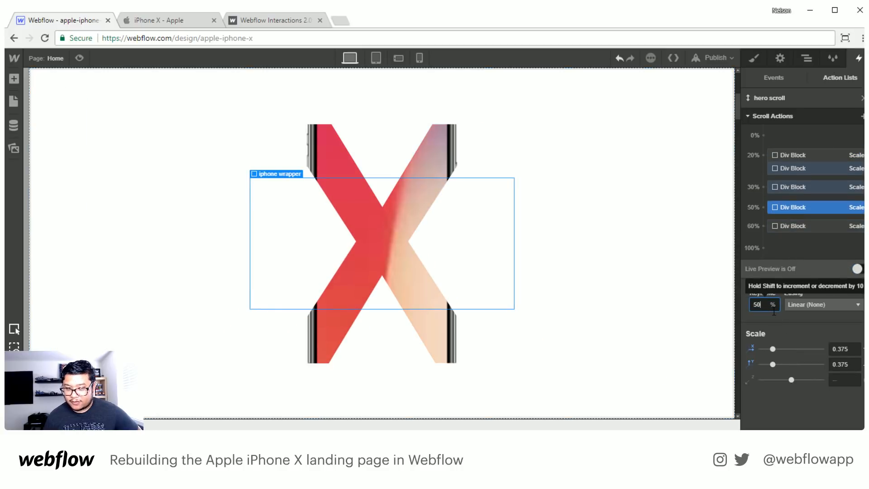
{"action": "left_click", "coordinate": [822, 154]}
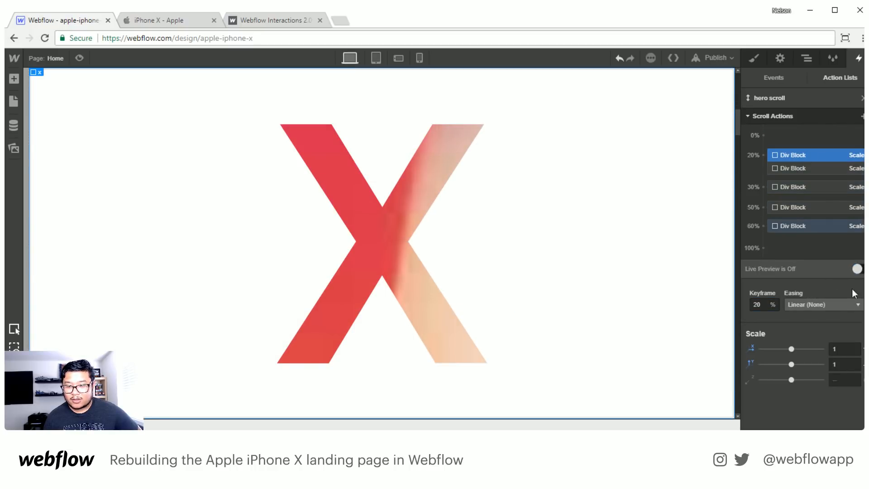
{"action": "left_click", "coordinate": [857, 268]}
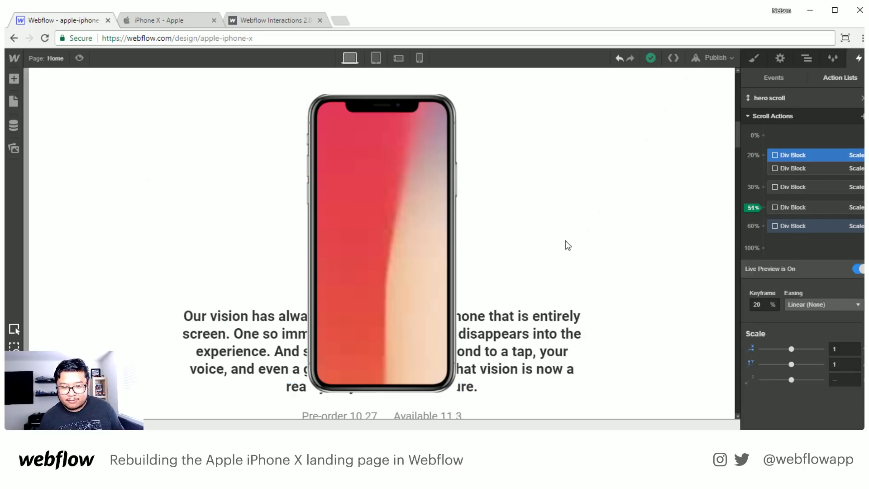
{"action": "scroll", "coordinate": [567, 242], "scroll_direction": "up", "scroll_amount": 2}
{"action": "scroll", "coordinate": [566, 240], "scroll_direction": "down", "scroll_amount": 2}
- Set the iphone wrapper's 0.375 scale keyframe to 40% and check it in Live Preview
{"action": "left_click", "coordinate": [784, 207]}
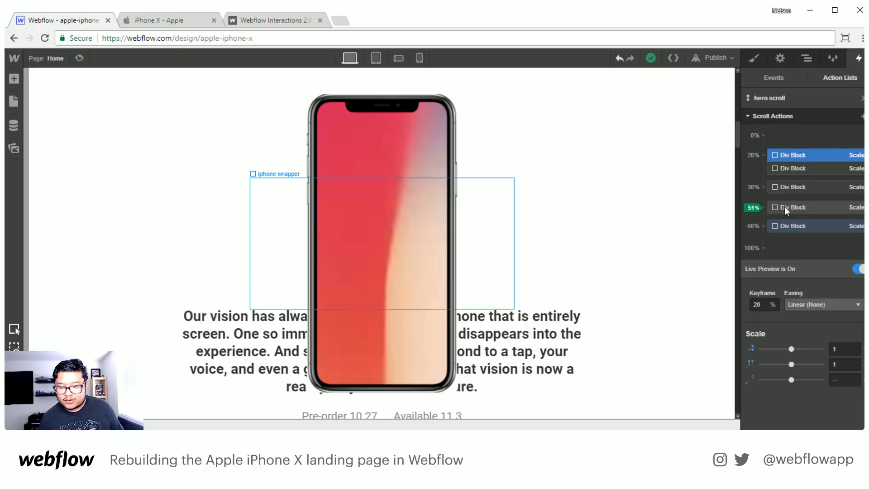
{"action": "left_click", "coordinate": [757, 305]}
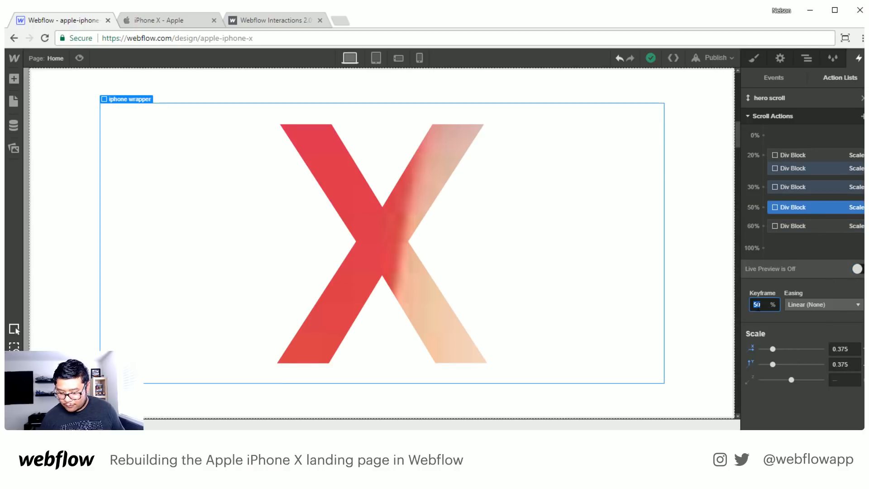
{"action": "type", "text": "40"}
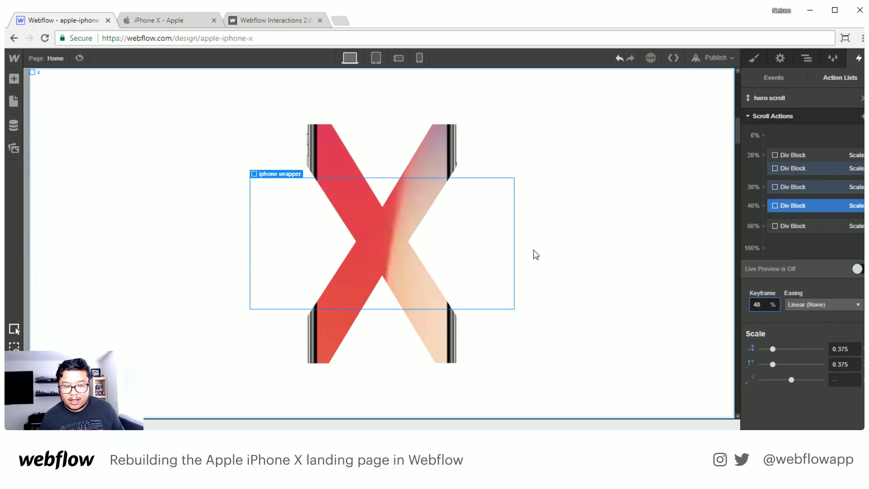
{"action": "left_click", "coordinate": [857, 269]}
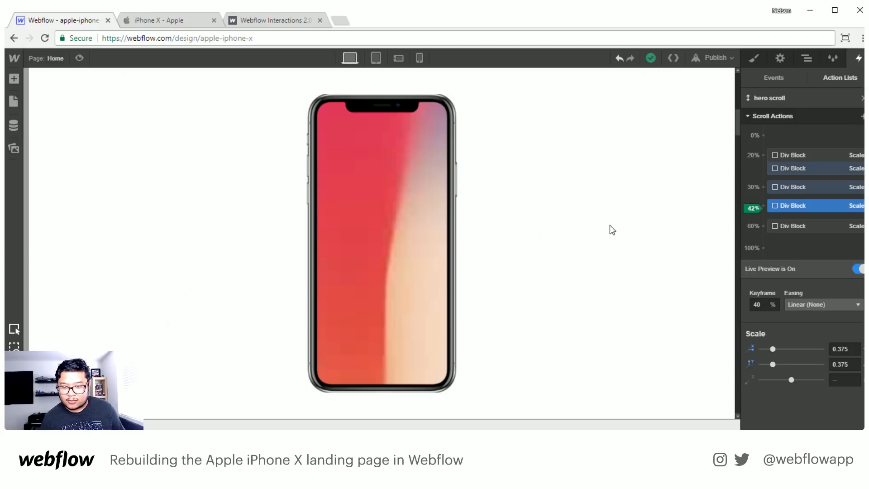
- Reopen "hero scroll" with the iphone wrapper selected and add a Move action at 42% with only a Y value of 0%
{"action": "left_click", "coordinate": [862, 116]}
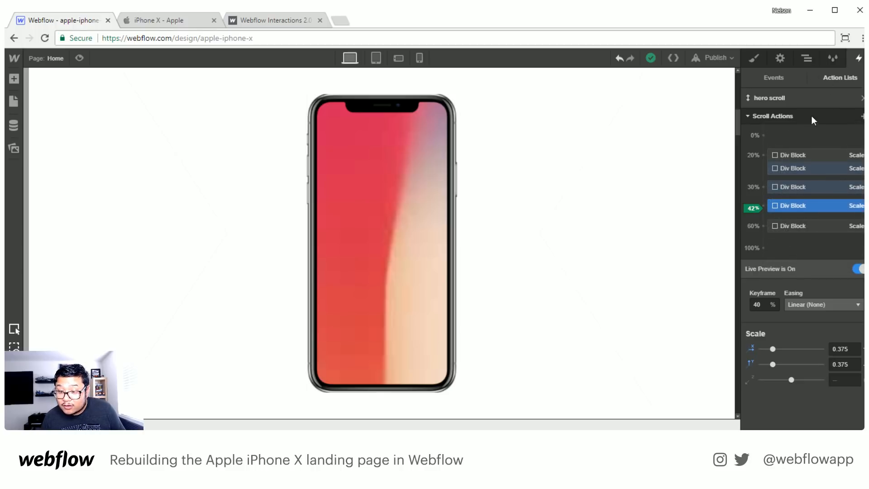
{"action": "left_click", "coordinate": [807, 58]}
{"action": "left_click", "coordinate": [859, 59]}
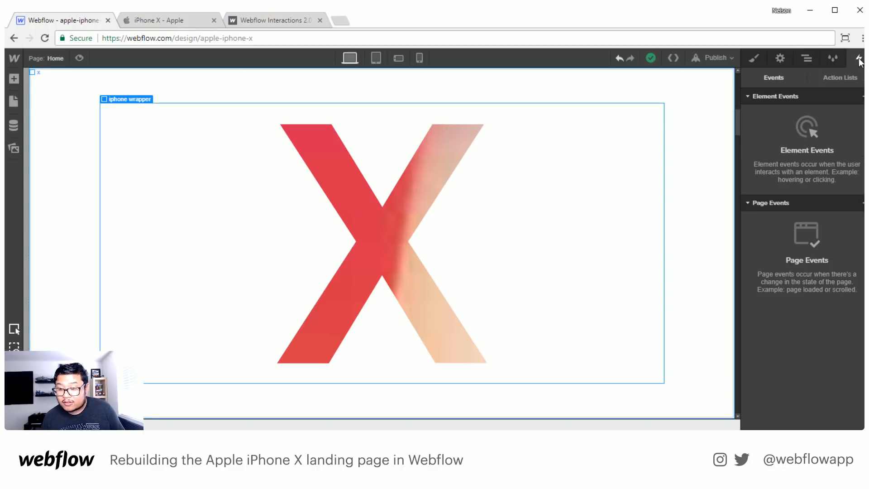
{"action": "left_click", "coordinate": [840, 77]}
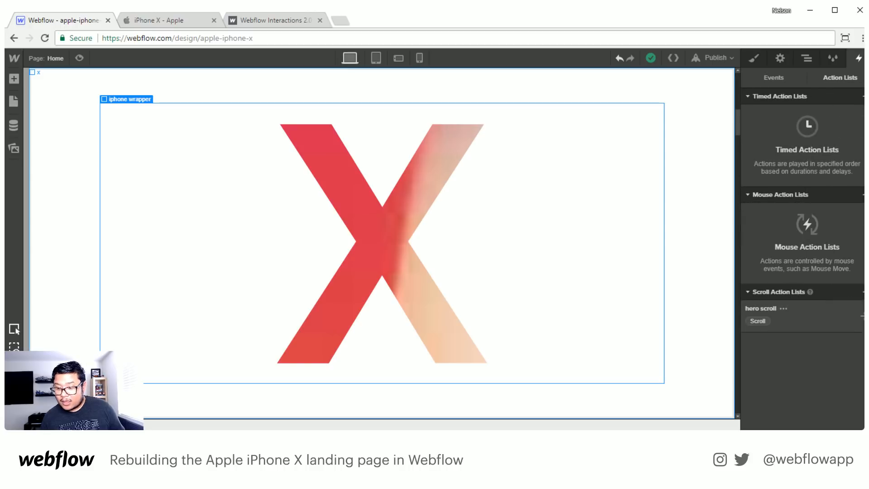
{"action": "left_click", "coordinate": [760, 308]}
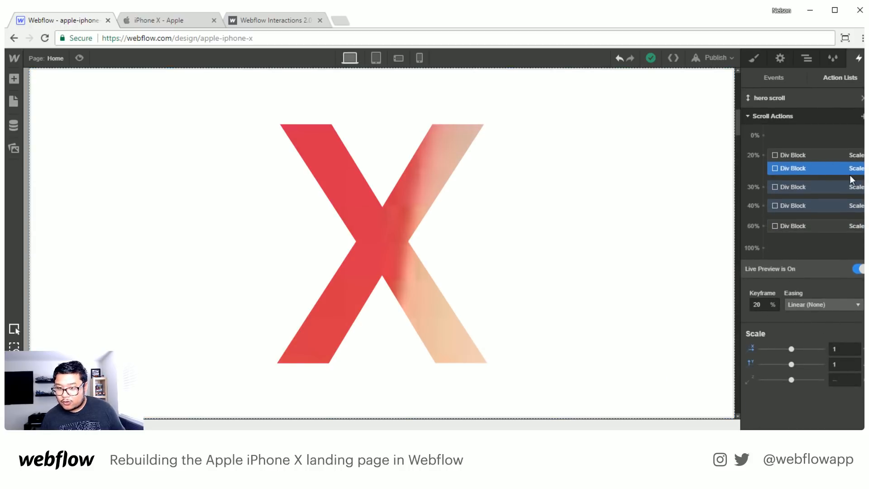
{"action": "left_click", "coordinate": [862, 117]}
{"action": "left_click", "coordinate": [812, 154]}
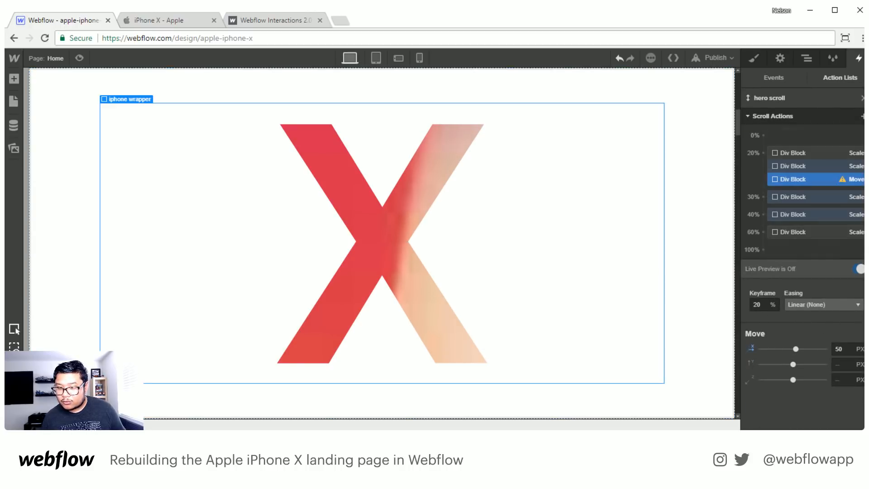
{"action": "left_click", "coordinate": [757, 304]}
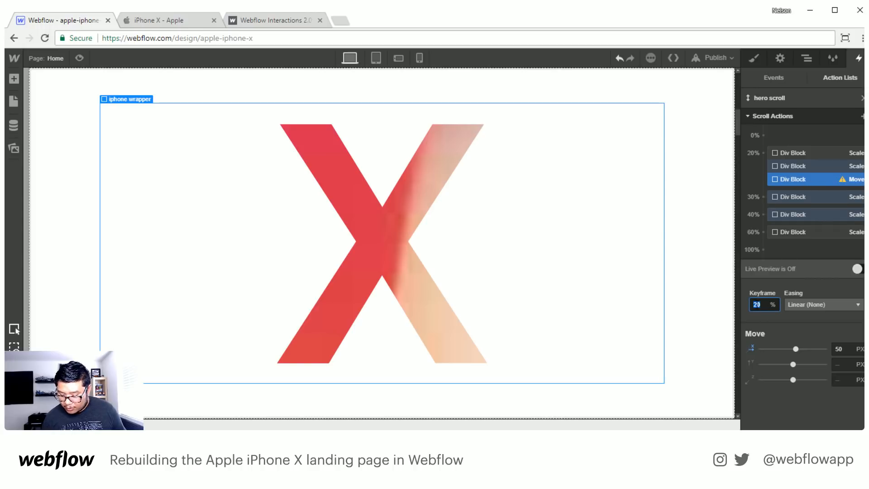
{"action": "type", "text": "42"}
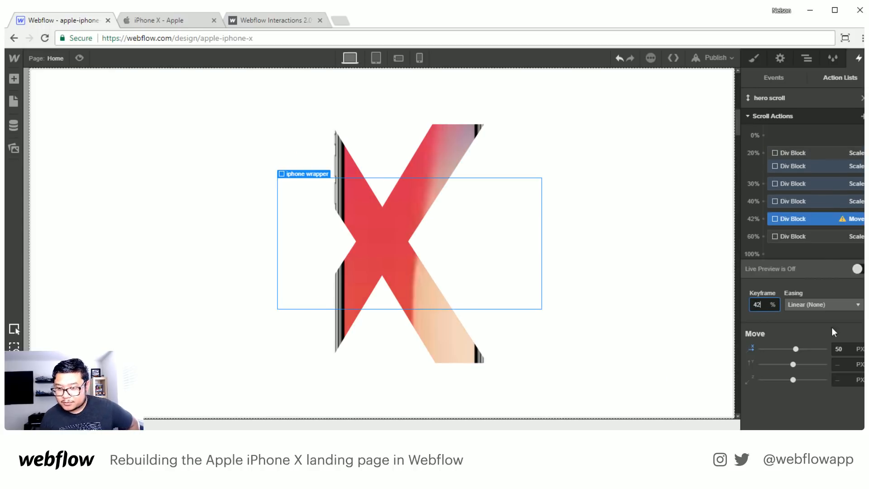
{"action": "left_click", "coordinate": [752, 348]}
{"action": "left_click", "coordinate": [837, 365]}
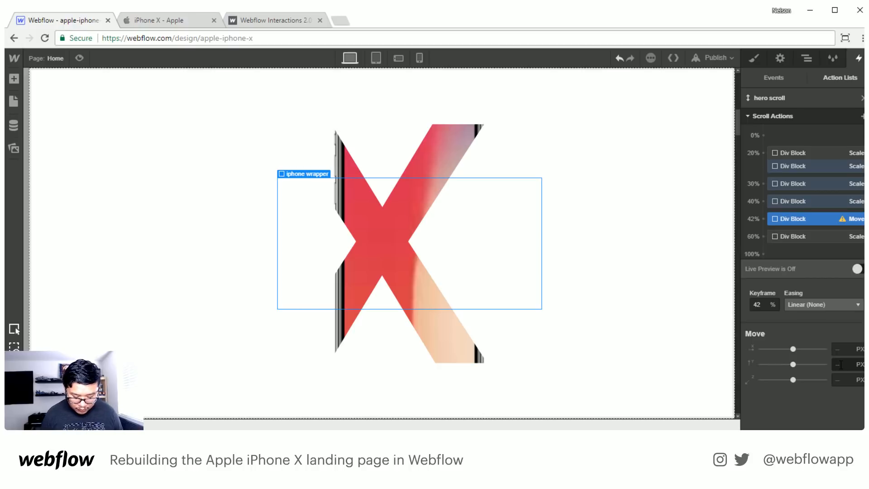
{"action": "type", "text": "0%"}
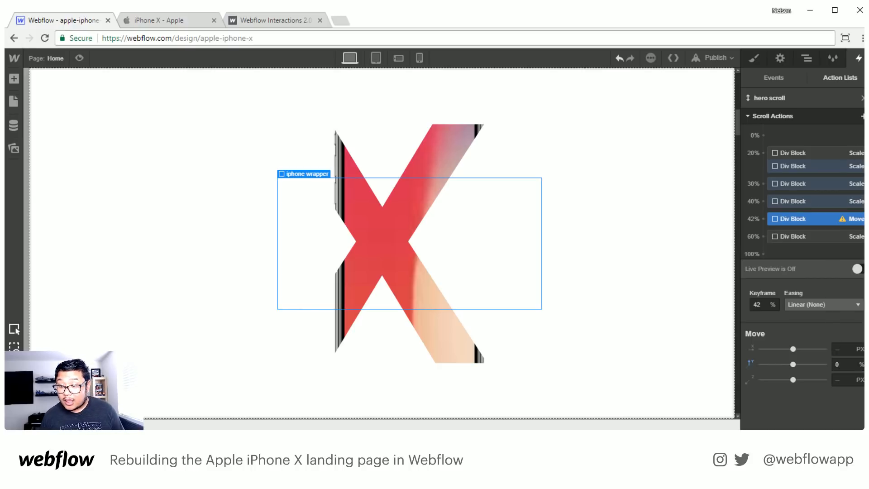
- Add a second Move action for the iphone wrapper at the 60% keyframe with only a Y value of -100%
{"action": "left_click", "coordinate": [863, 116]}
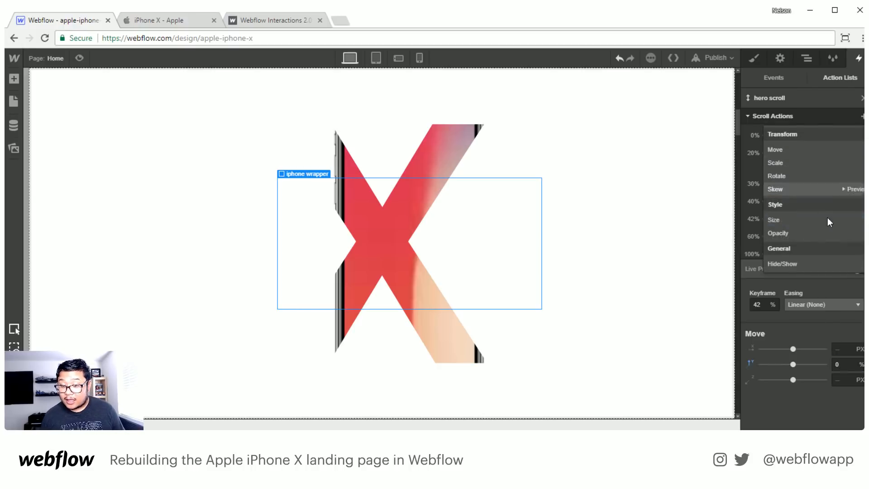
{"action": "left_click", "coordinate": [824, 150]}
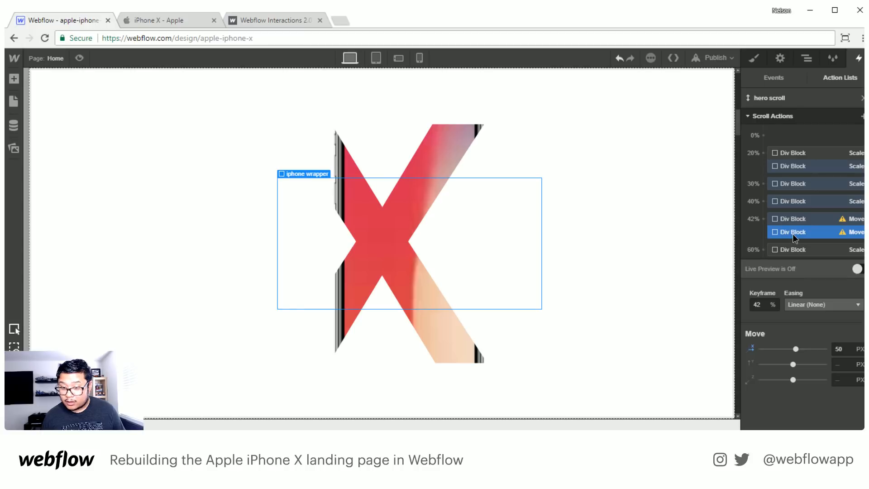
{"action": "left_click_drag", "start_coordinate": [792, 234], "coordinate": [794, 250]}
{"action": "scroll", "coordinate": [798, 262], "scroll_direction": "down", "scroll_amount": 1}
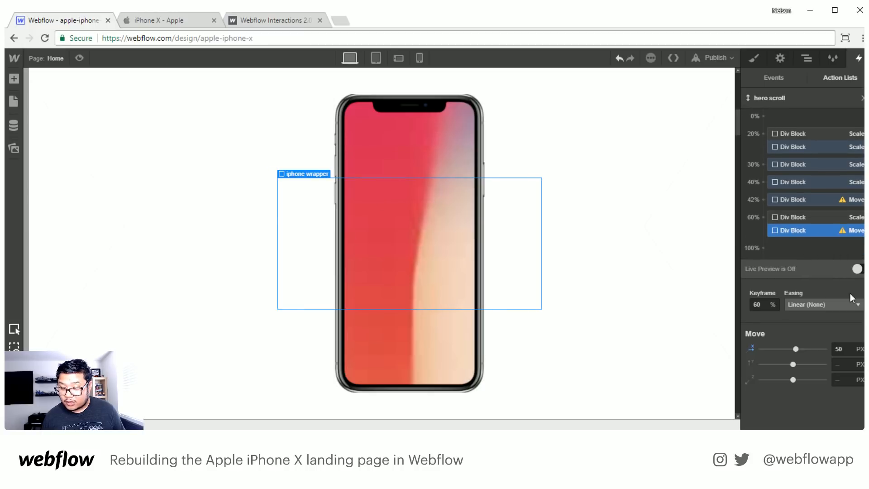
{"action": "left_click", "coordinate": [750, 348]}
{"action": "left_click", "coordinate": [847, 362]}
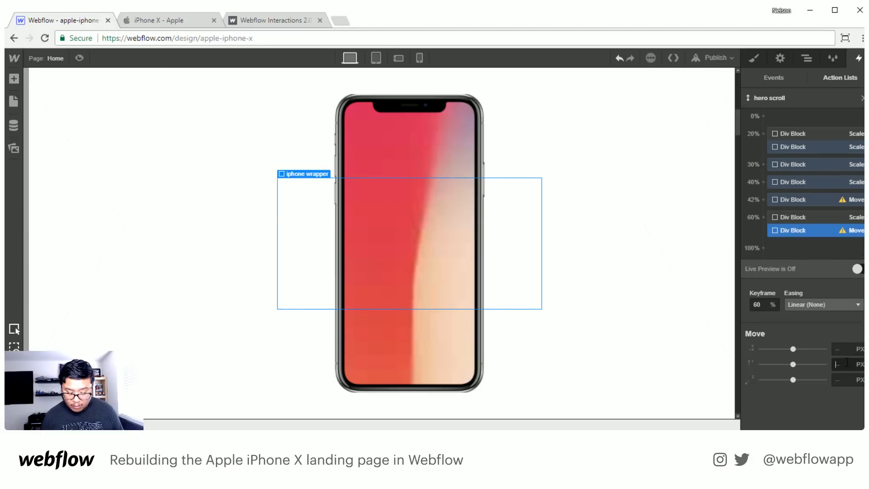
{"action": "type", "text": "-100%"}
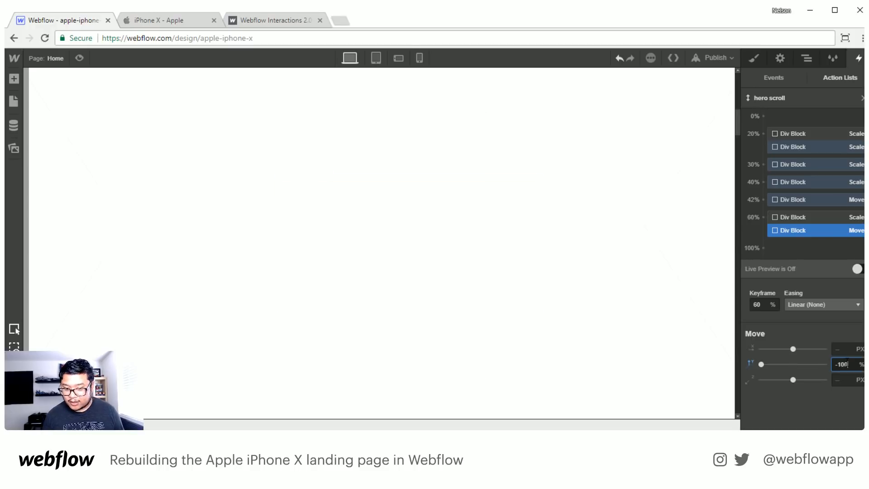
- Turn on Live Preview and scroll back and forth to examine the iPhone's scaling and upward exit before the iPhone X text
{"action": "left_click", "coordinate": [801, 134]}
{"action": "left_click", "coordinate": [857, 269]}
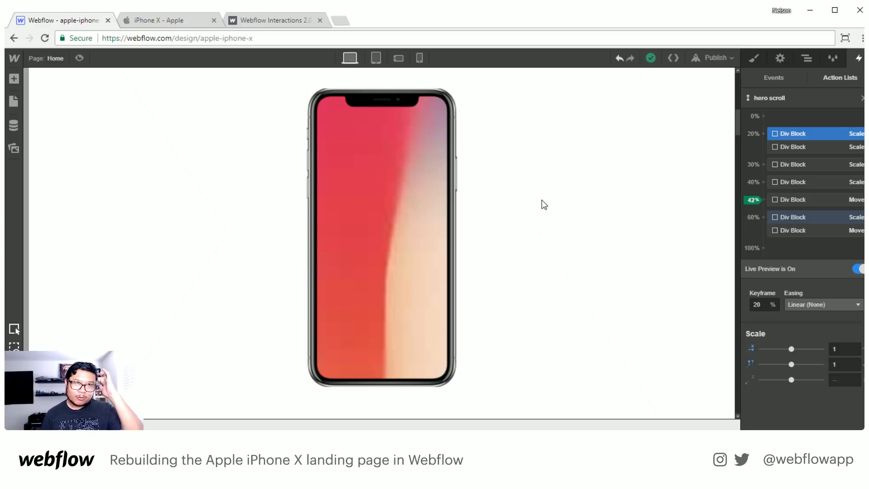
{"action": "scroll", "coordinate": [544, 205], "scroll_direction": "down", "scroll_amount": 5}
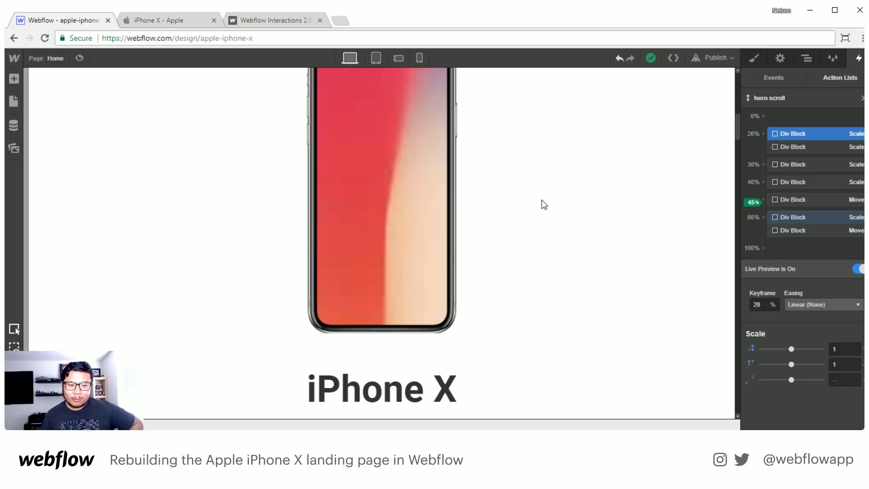
{"action": "scroll", "coordinate": [543, 205], "scroll_direction": "down", "scroll_amount": 3}
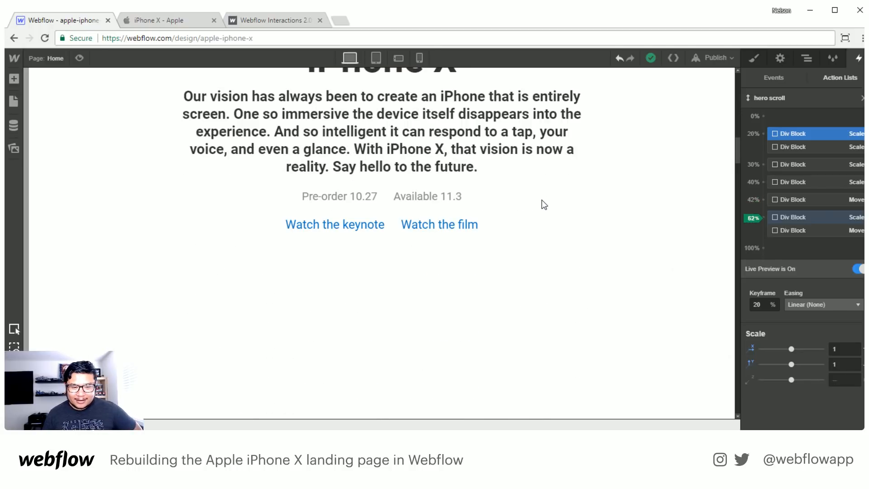
{"action": "scroll", "coordinate": [543, 204], "scroll_direction": "up", "scroll_amount": 8}
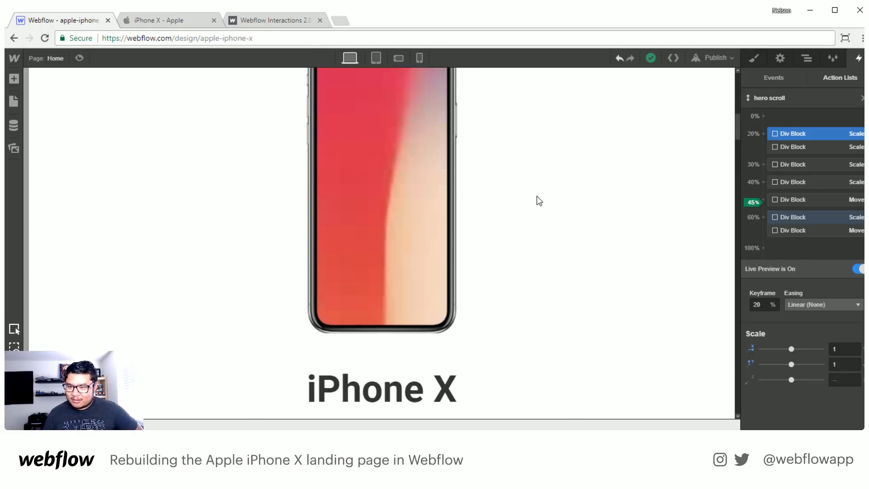
{"action": "scroll", "coordinate": [535, 195], "scroll_direction": "up", "scroll_amount": 8}
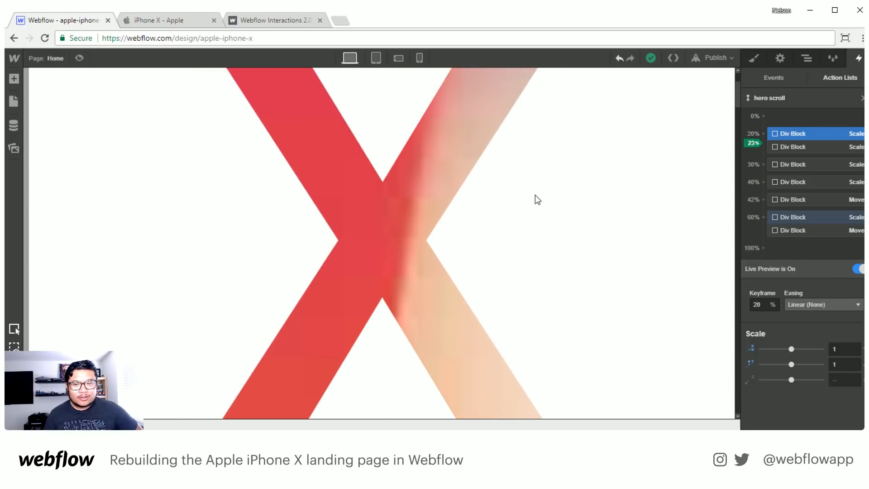
{"action": "scroll", "coordinate": [536, 195], "scroll_direction": "down", "scroll_amount": 6}
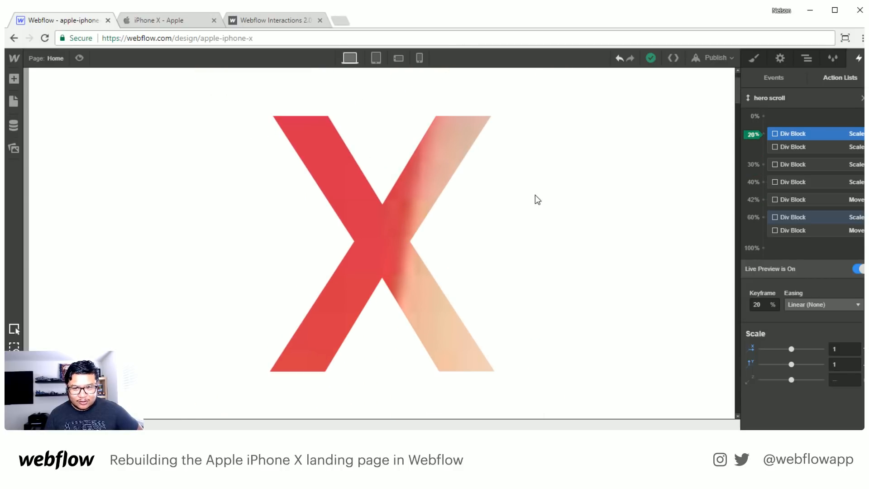
{"action": "scroll", "coordinate": [535, 195], "scroll_direction": "down", "scroll_amount": 8}
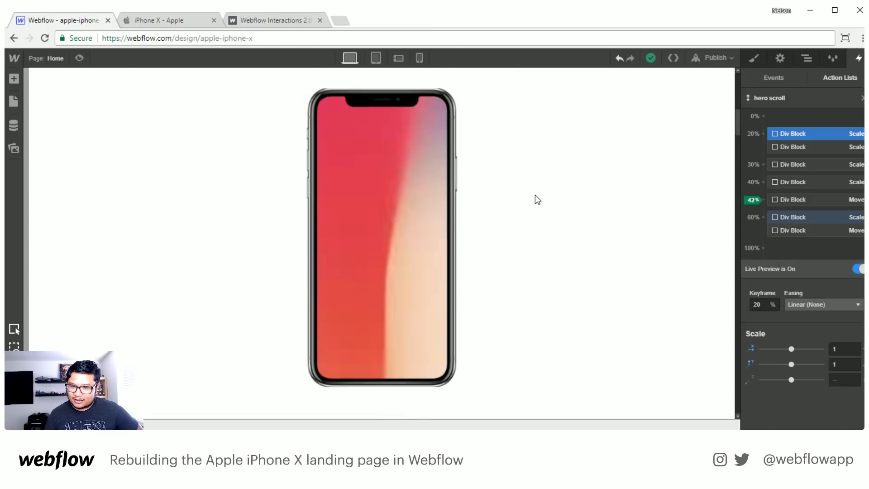
- Scroll the Live Preview between the X, the iPhone X text and the Design and Display section to examine the animation's timing
{"action": "scroll", "coordinate": [536, 195], "scroll_direction": "down", "scroll_amount": 2}
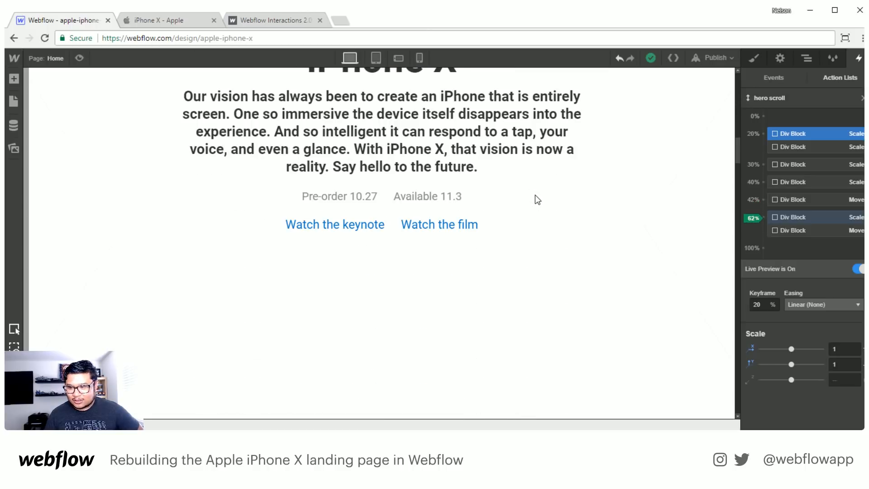
{"action": "scroll", "coordinate": [535, 195], "scroll_direction": "up", "scroll_amount": 4}
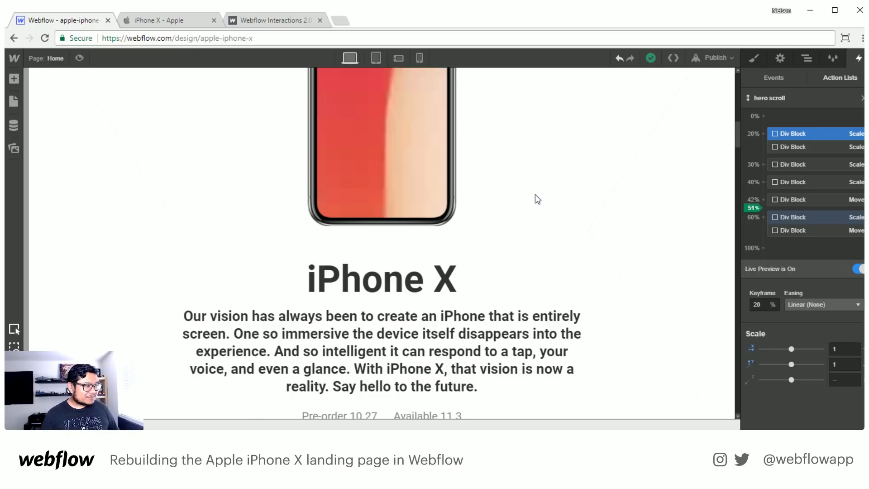
{"action": "scroll", "coordinate": [535, 195], "scroll_direction": "up", "scroll_amount": 8}
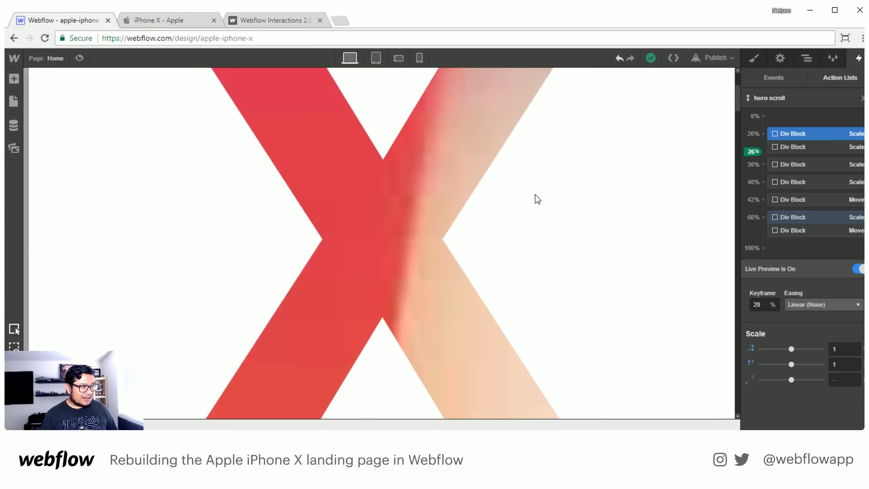
{"action": "scroll", "coordinate": [535, 194], "scroll_direction": "down", "scroll_amount": 7}
{"action": "scroll", "coordinate": [535, 194], "scroll_direction": "down", "scroll_amount": 8}
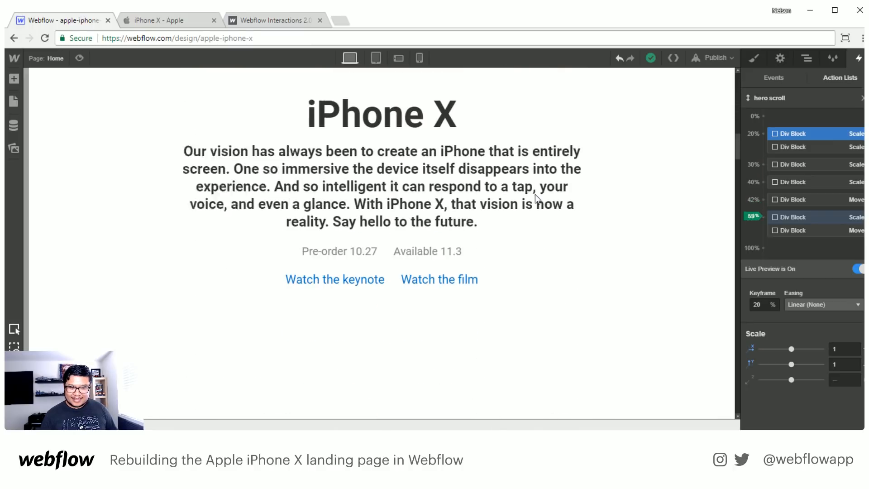
{"action": "scroll", "coordinate": [535, 194], "scroll_direction": "down", "scroll_amount": 7}
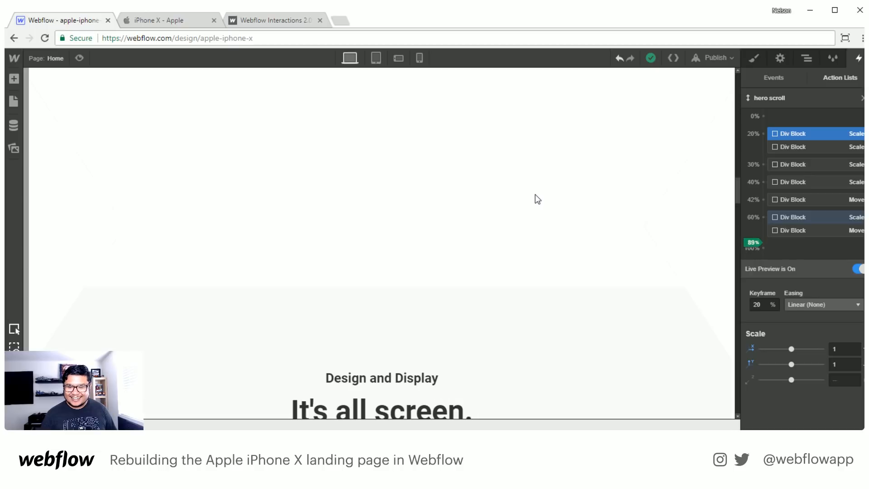
{"action": "scroll", "coordinate": [535, 194], "scroll_direction": "up", "scroll_amount": 3}
{"action": "scroll", "coordinate": [535, 194], "scroll_direction": "up", "scroll_amount": 10}
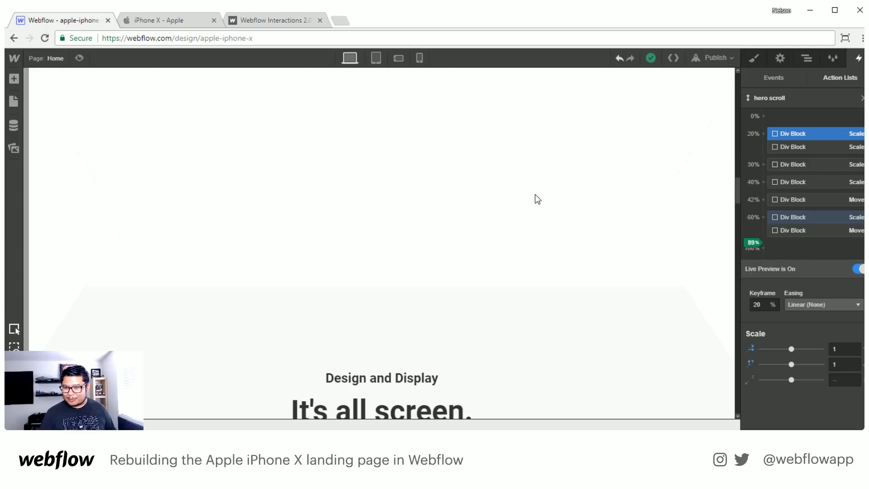
{"action": "scroll", "coordinate": [535, 194], "scroll_direction": "up", "scroll_amount": 2}
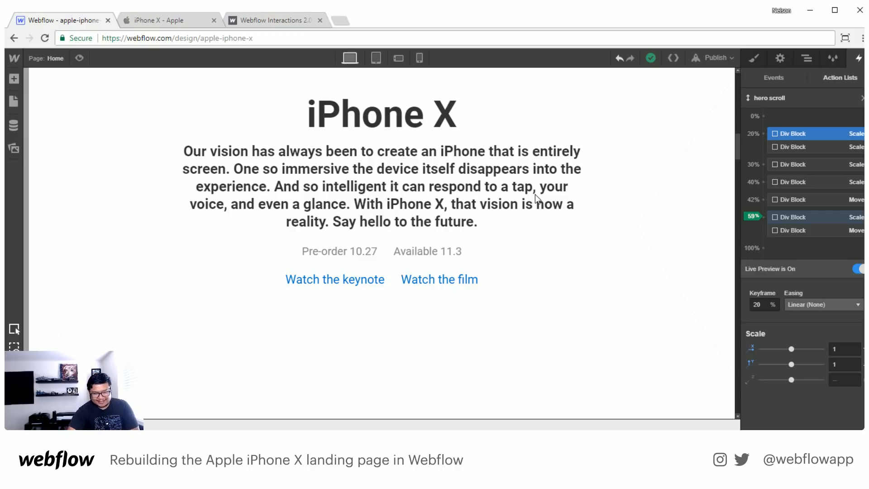
{"action": "scroll", "coordinate": [588, 181], "scroll_direction": "down", "scroll_amount": 1}
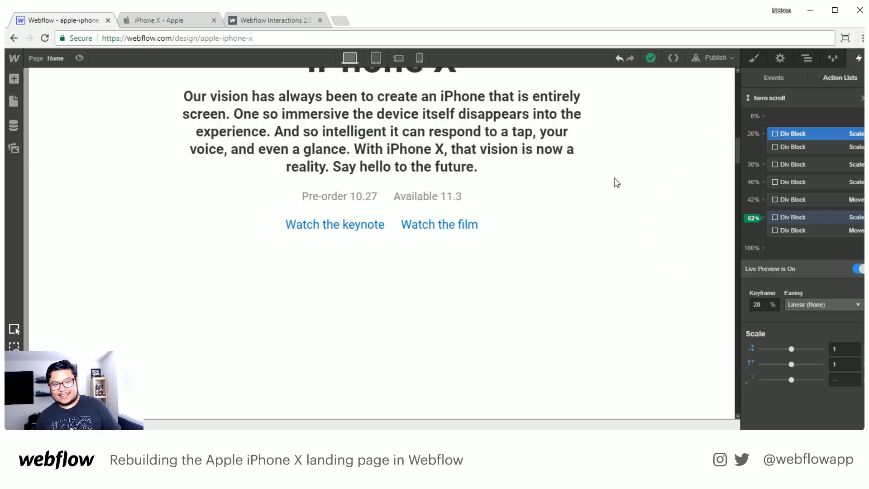
{"action": "scroll", "coordinate": [609, 186], "scroll_direction": "up", "scroll_amount": 1}
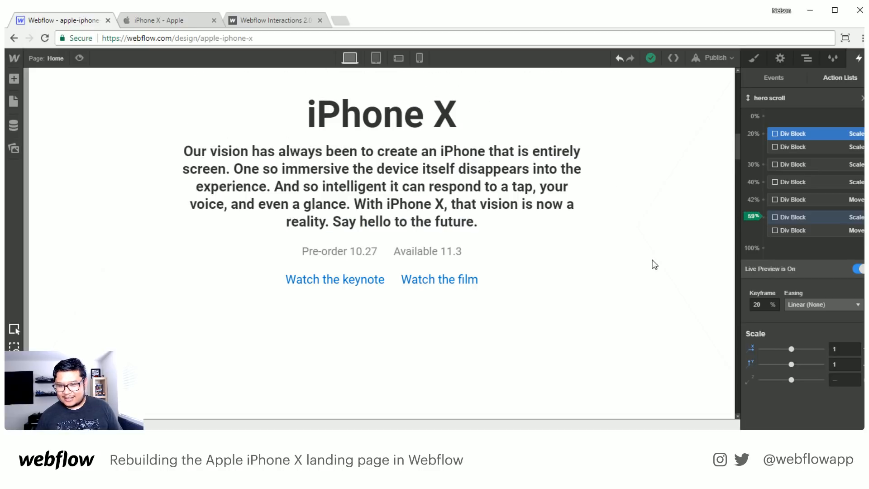
{"action": "scroll", "coordinate": [654, 264], "scroll_direction": "down", "scroll_amount": 7}
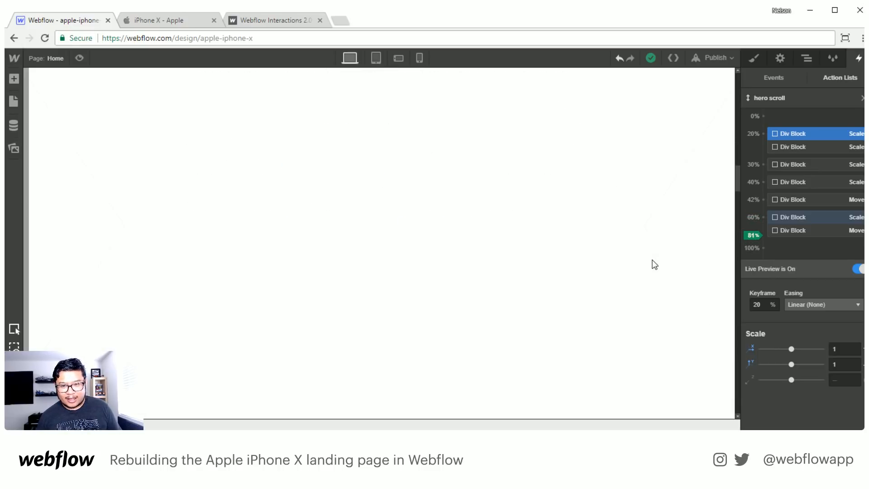
{"action": "scroll", "coordinate": [602, 281], "scroll_direction": "up", "scroll_amount": 6}
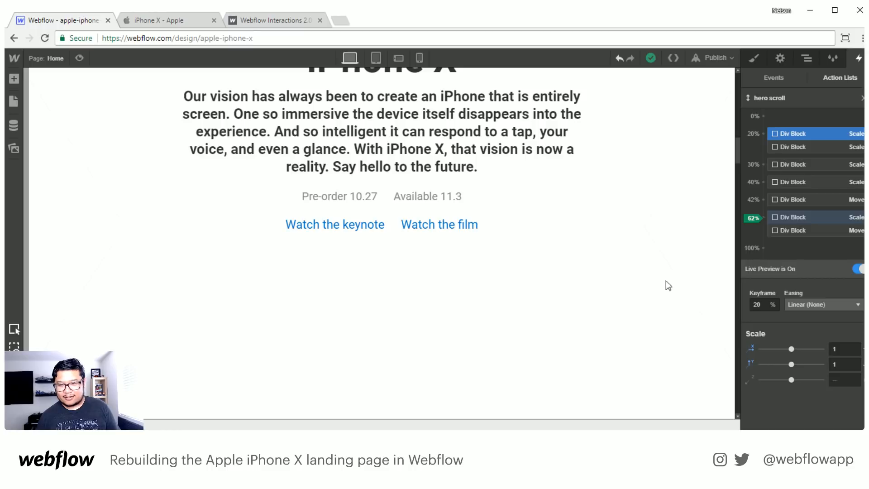
- Try a height of 2000 px for the hero section
{"action": "left_click", "coordinate": [805, 59]}
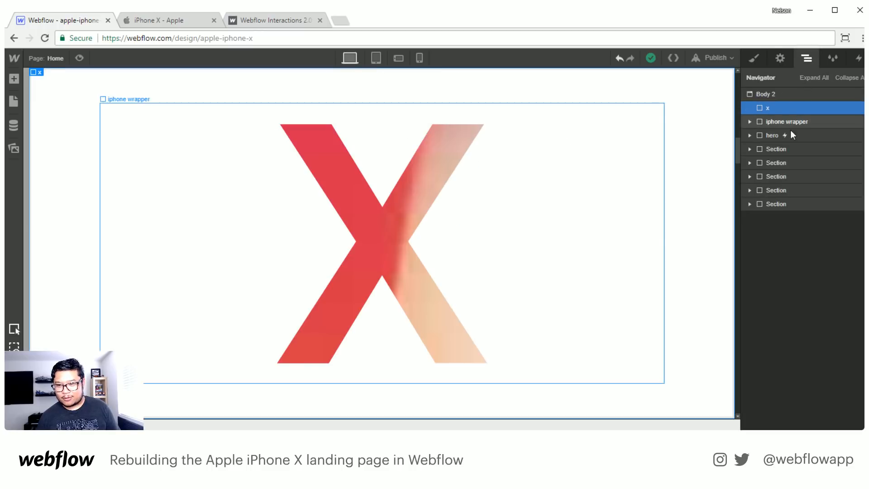
{"action": "left_click", "coordinate": [752, 59]}
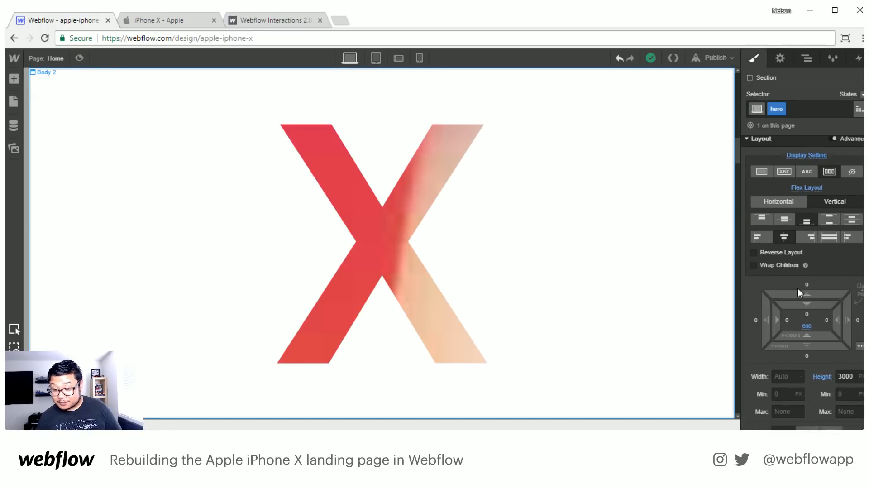
{"action": "scroll", "coordinate": [797, 288], "scroll_direction": "down", "scroll_amount": 2}
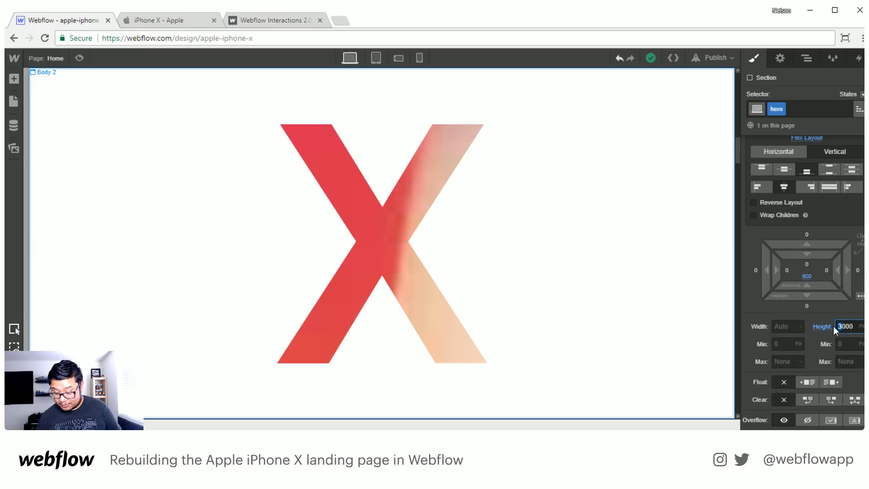
{"action": "type", "text": "2"}
{"action": "key", "text": "Return"}
{"action": "scroll", "coordinate": [630, 214], "scroll_direction": "up", "scroll_amount": 10}
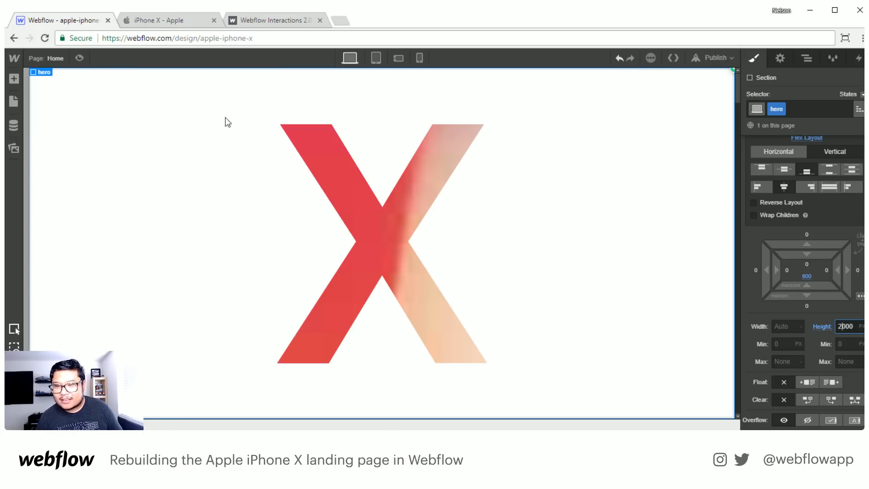
- Preview the page and scroll through the hero to check how the iPhone and text line up at the 2000 px height
{"action": "left_click", "coordinate": [78, 58]}
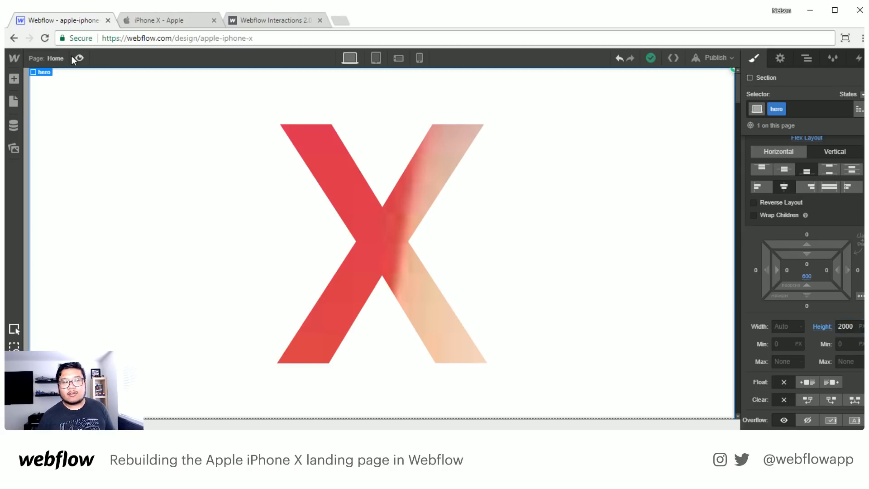
{"action": "scroll", "coordinate": [365, 199], "scroll_direction": "down", "scroll_amount": 3}
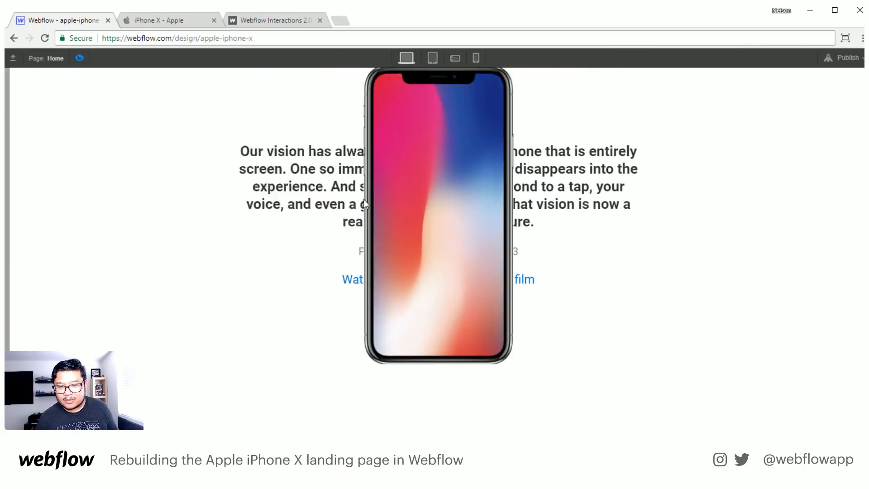
{"action": "scroll", "coordinate": [363, 200], "scroll_direction": "up", "scroll_amount": 3}
{"action": "left_click", "coordinate": [79, 57]}
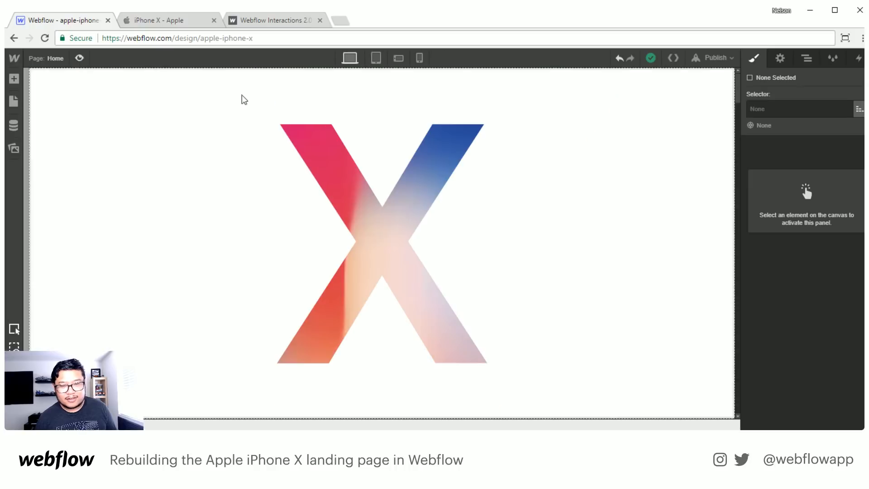
- Set the hero section's height back to 3000 px
{"action": "left_click", "coordinate": [807, 58]}
{"action": "left_click", "coordinate": [789, 134]}
{"action": "left_click", "coordinate": [754, 59]}
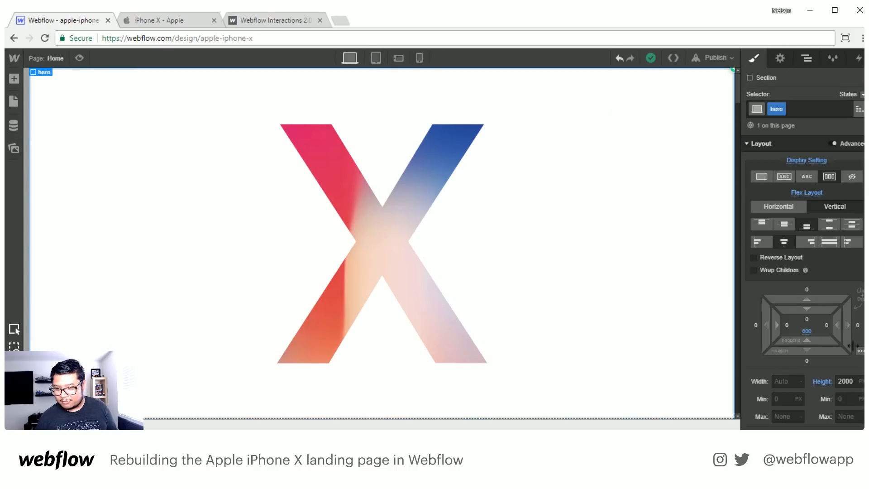
{"action": "left_click", "coordinate": [822, 381]}
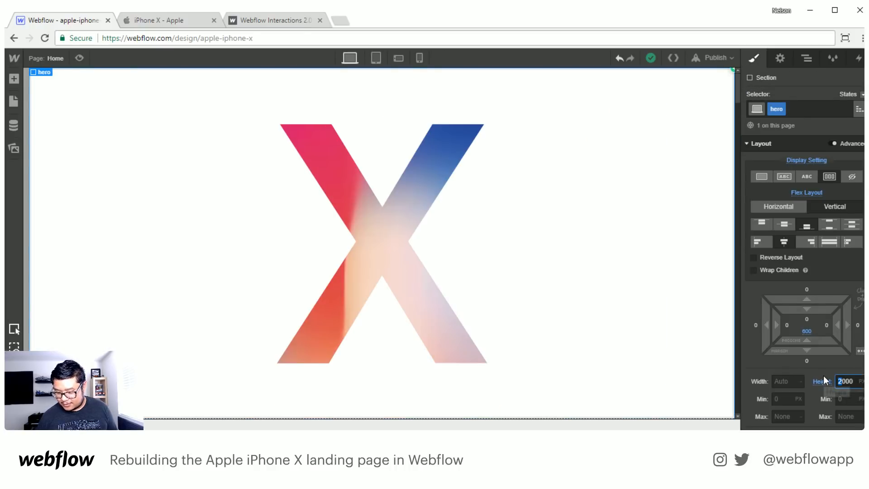
- Preview the page at the 3000 px hero height and examine the X-to-iPhone transition and the iPhone's exit in both scroll directions
{"action": "left_click", "coordinate": [80, 59]}
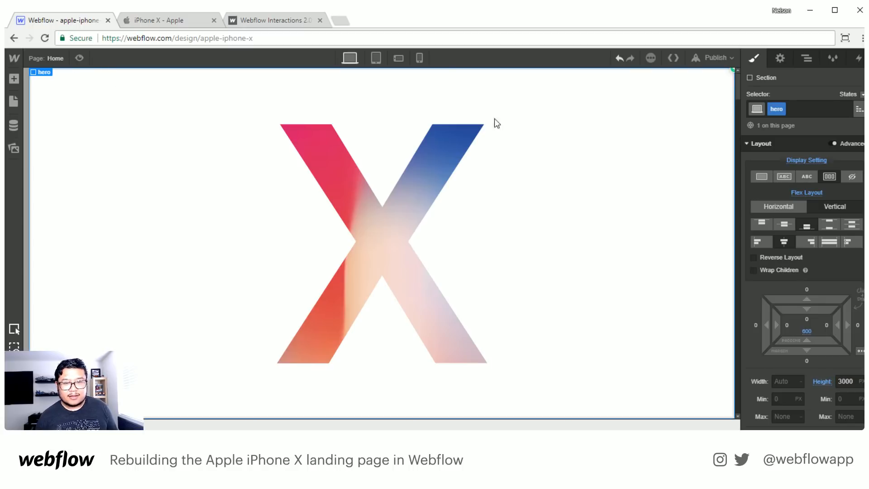
{"action": "scroll", "coordinate": [567, 168], "scroll_direction": "down", "scroll_amount": 10}
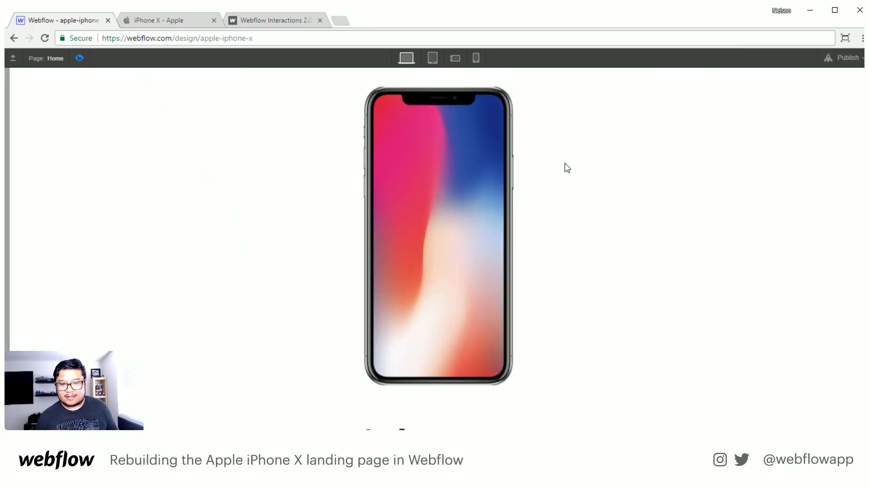
{"action": "scroll", "coordinate": [567, 167], "scroll_direction": "down", "scroll_amount": 2}
{"action": "scroll", "coordinate": [567, 167], "scroll_direction": "up", "scroll_amount": 6}
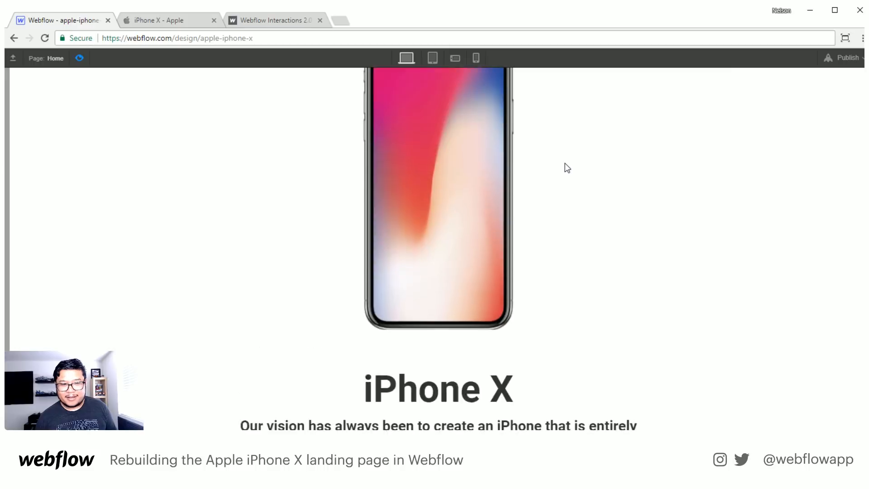
{"action": "scroll", "coordinate": [567, 167], "scroll_direction": "up", "scroll_amount": 3}
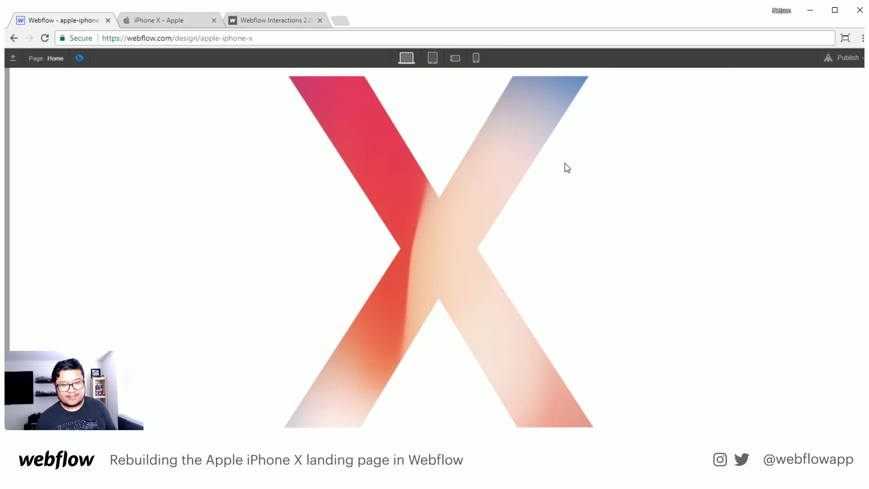
{"action": "scroll", "coordinate": [567, 167], "scroll_direction": "down", "scroll_amount": 6}
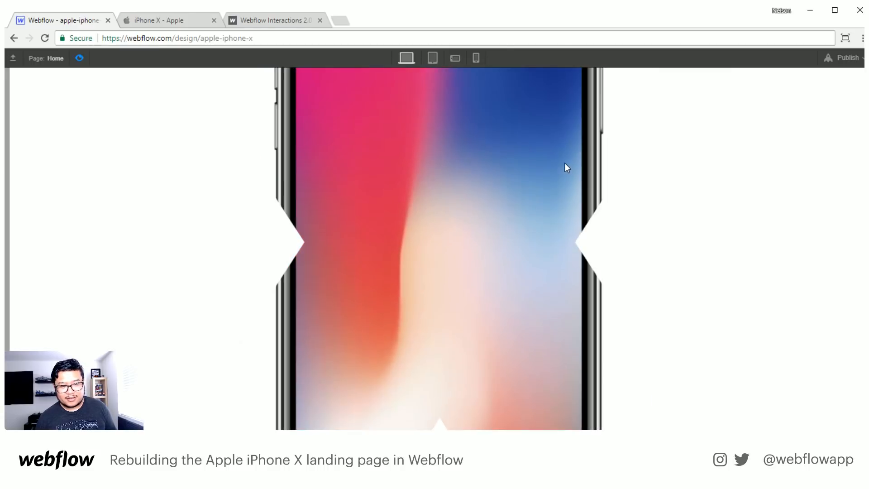
{"action": "scroll", "coordinate": [567, 167], "scroll_direction": "down", "scroll_amount": 6}
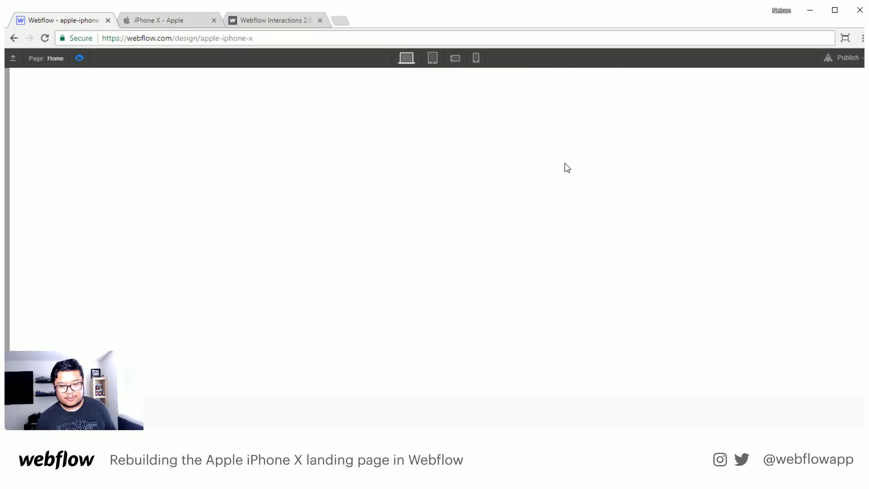
{"action": "scroll", "coordinate": [567, 167], "scroll_direction": "up", "scroll_amount": 6}
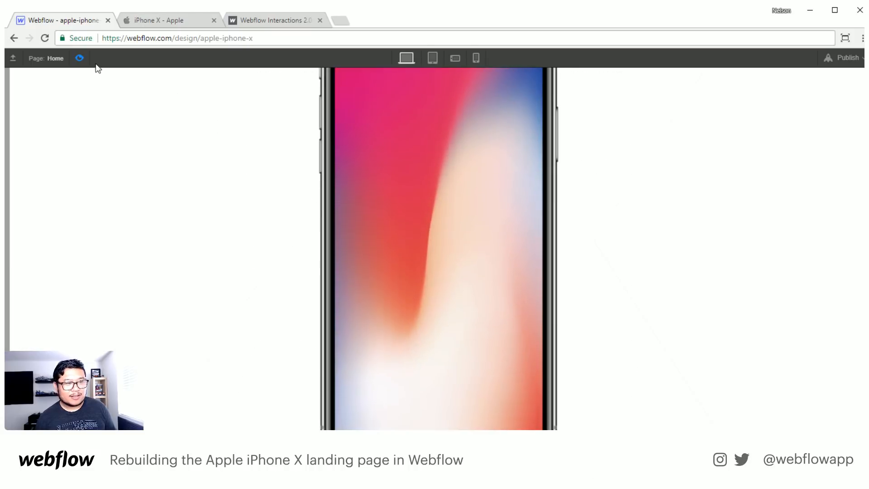
{"action": "left_click", "coordinate": [80, 58]}
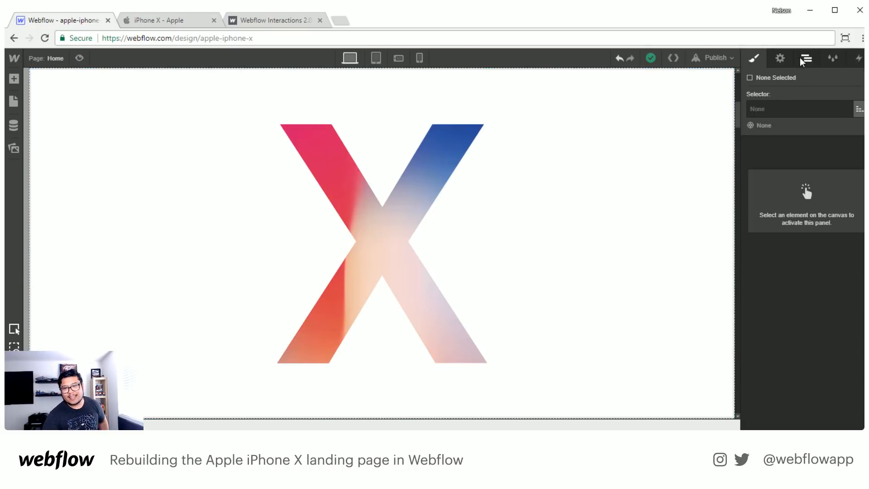
- Open the "hero scroll" action list from the hero section's Scrolling in View event
{"action": "left_click", "coordinate": [804, 59]}
{"action": "left_click", "coordinate": [785, 134]}
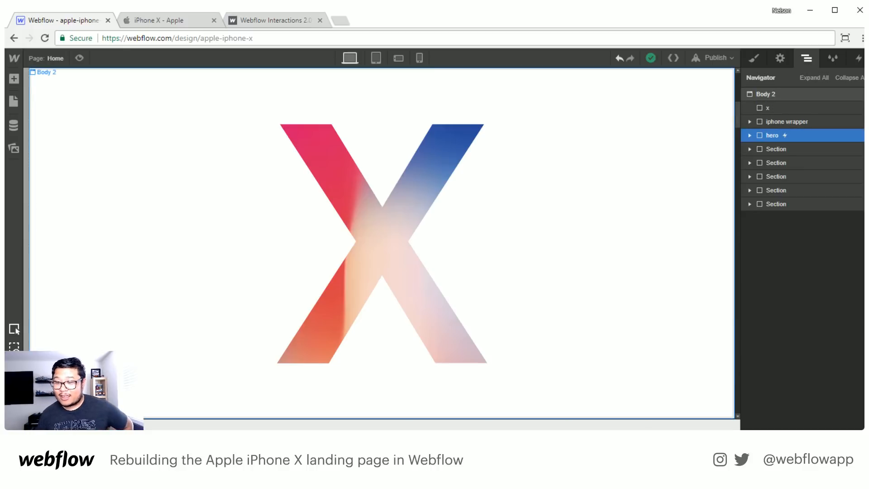
{"action": "left_click", "coordinate": [859, 59]}
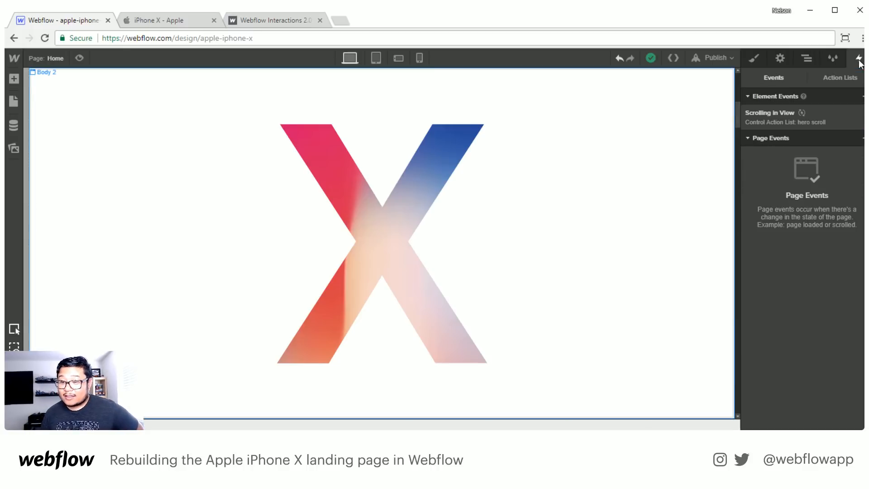
{"action": "left_click", "coordinate": [818, 113]}
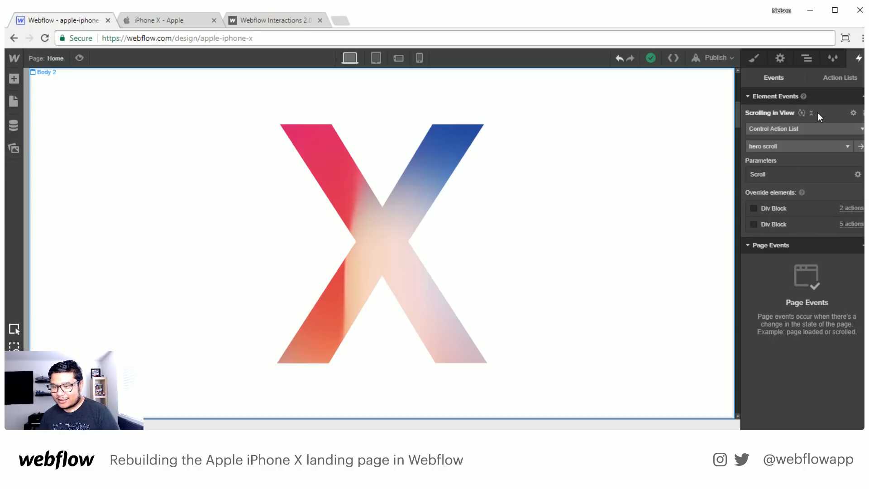
{"action": "left_click", "coordinate": [860, 146]}
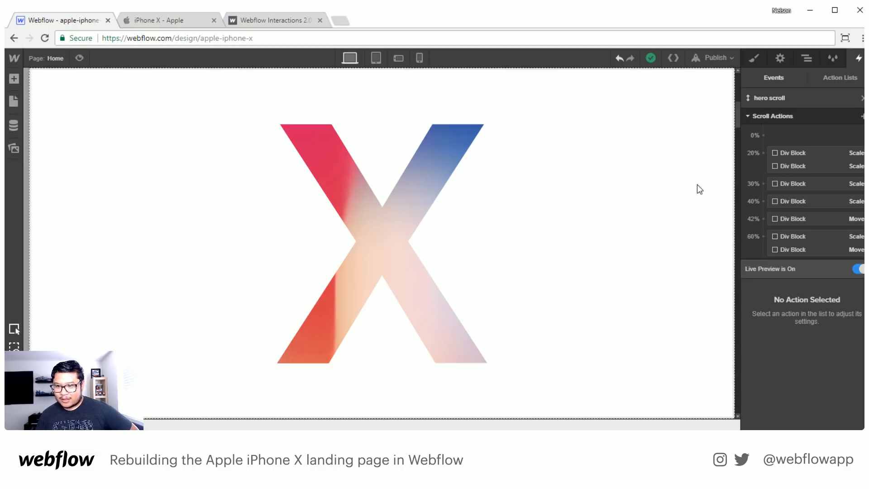
- Scroll the Live Preview down to the iPhone X text to check the scale and move keyframes against the scroll progress
{"action": "scroll", "coordinate": [693, 186], "scroll_direction": "down", "scroll_amount": 5}
{"action": "scroll", "coordinate": [680, 184], "scroll_direction": "down", "scroll_amount": 2}
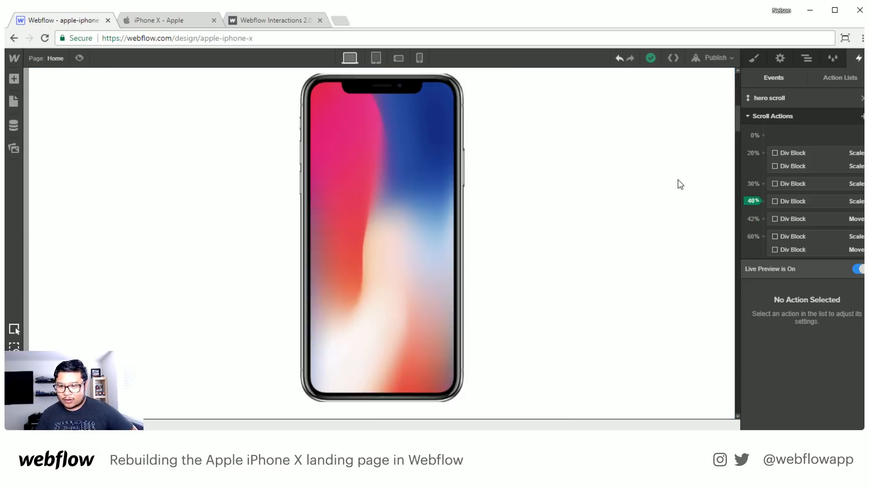
{"action": "scroll", "coordinate": [681, 184], "scroll_direction": "down", "scroll_amount": 3}
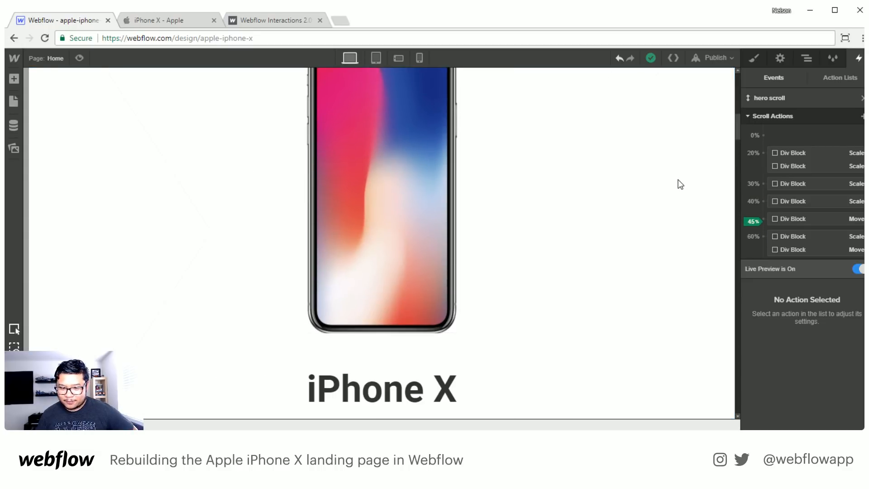
{"action": "scroll", "coordinate": [680, 184], "scroll_direction": "down", "scroll_amount": 5}
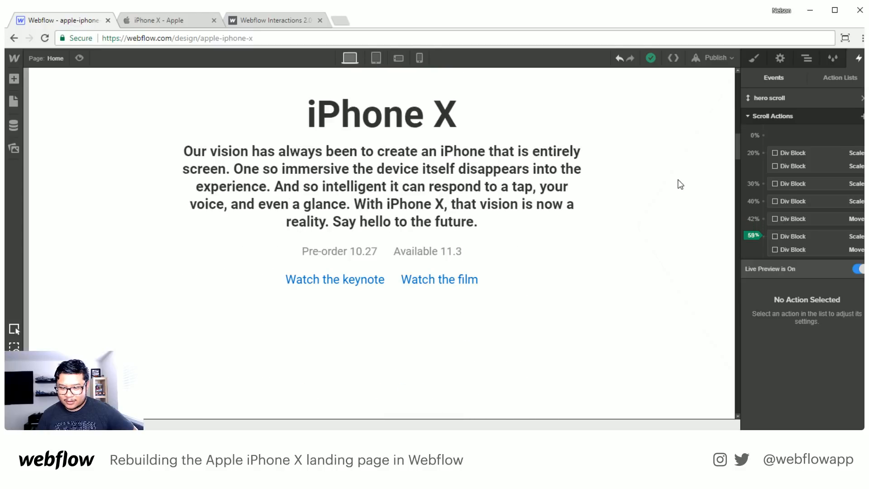
- Scroll the Live Preview between the X, the iPhone X text and the "It's all screen." section to examine how the enlarged X overlaps it
{"action": "scroll", "coordinate": [680, 185], "scroll_direction": "down", "scroll_amount": 2}
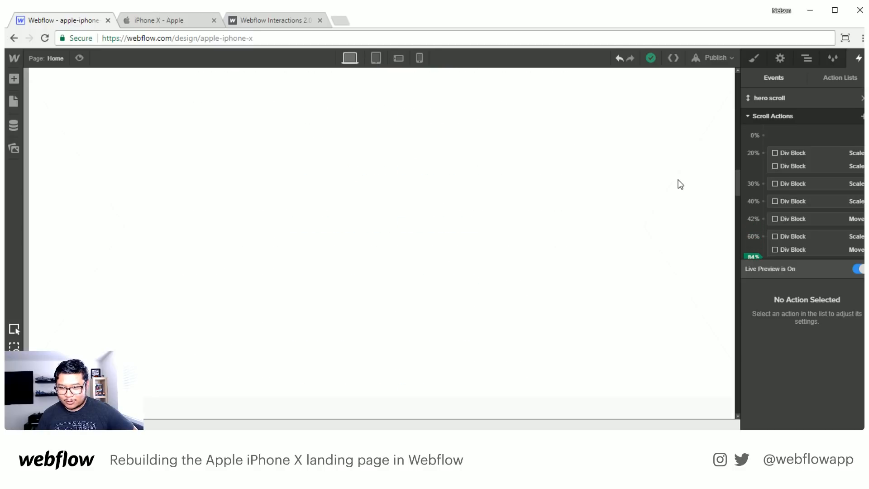
{"action": "scroll", "coordinate": [680, 185], "scroll_direction": "up", "scroll_amount": 4}
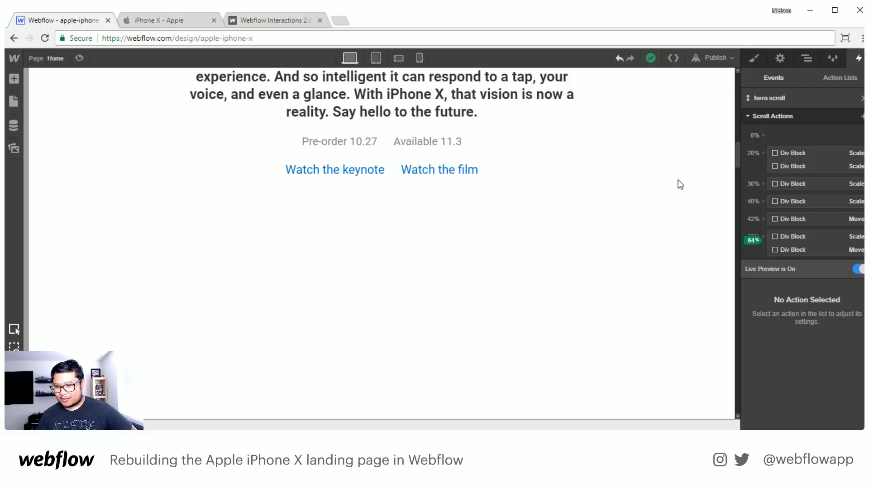
{"action": "scroll", "coordinate": [681, 184], "scroll_direction": "up", "scroll_amount": 1}
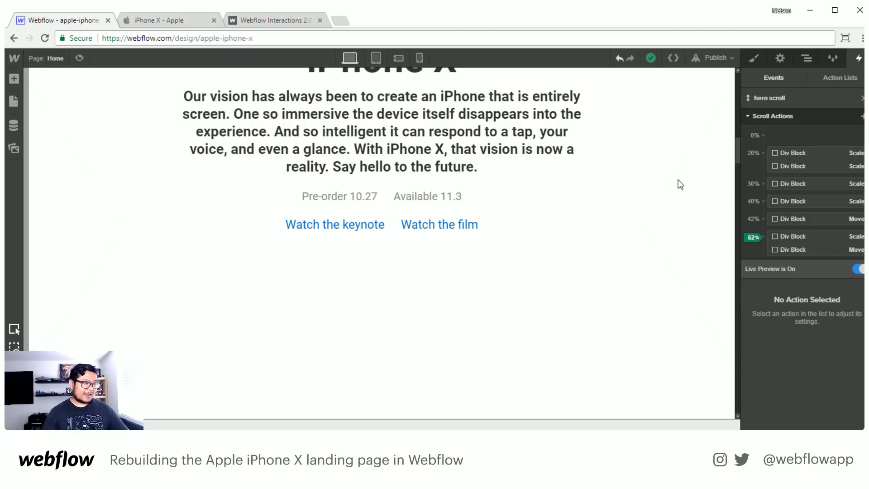
{"action": "scroll", "coordinate": [672, 233], "scroll_direction": "up", "scroll_amount": 5}
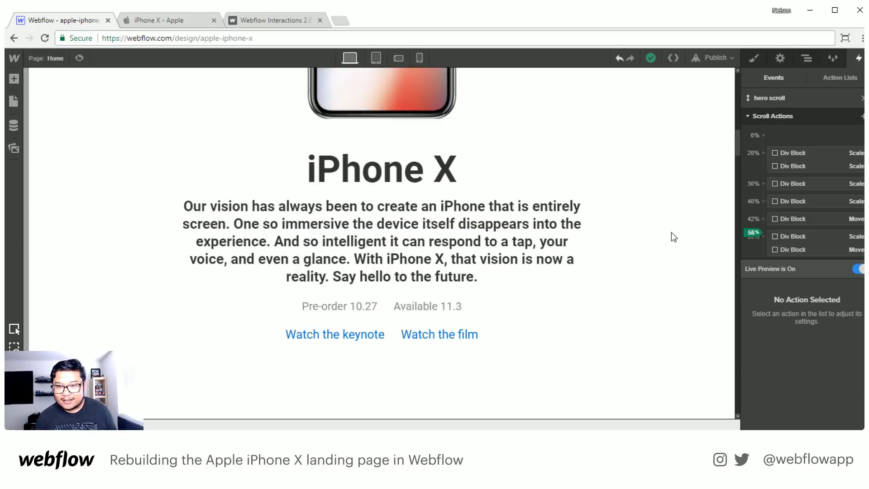
{"action": "scroll", "coordinate": [671, 232], "scroll_direction": "up", "scroll_amount": 8}
{"action": "scroll", "coordinate": [658, 204], "scroll_direction": "down", "scroll_amount": 7}
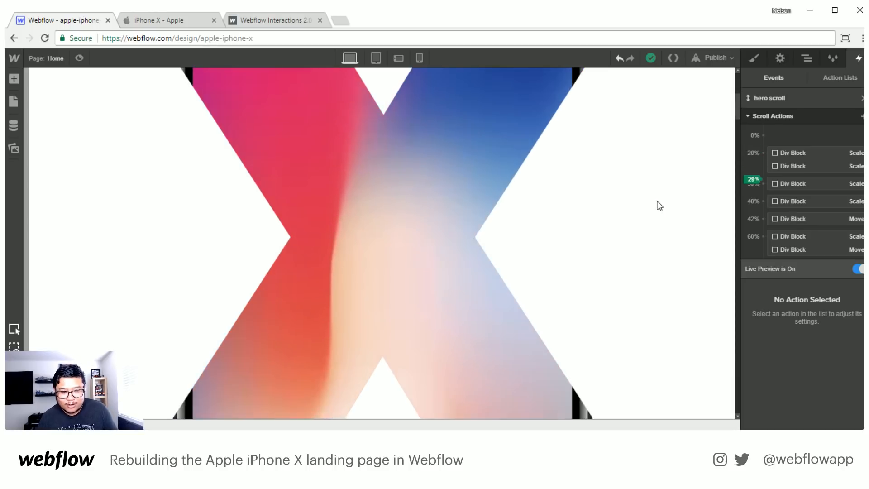
{"action": "scroll", "coordinate": [659, 205], "scroll_direction": "down", "scroll_amount": 8}
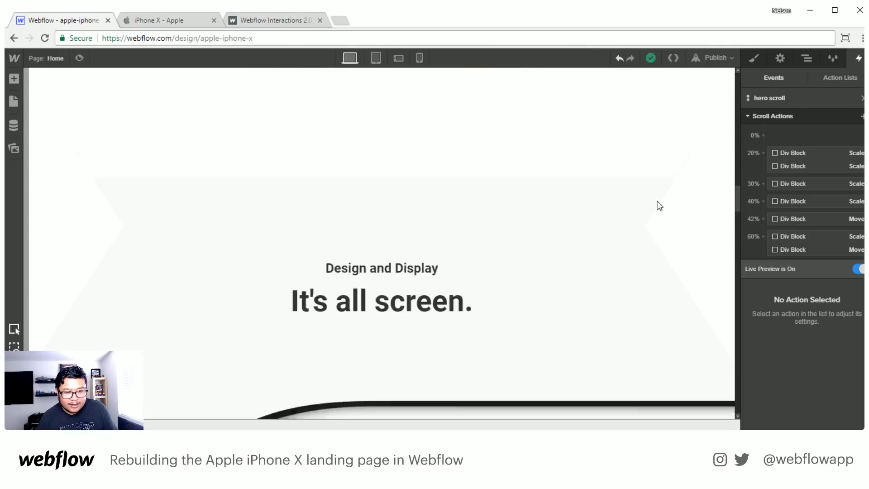
{"action": "scroll", "coordinate": [620, 238], "scroll_direction": "up", "scroll_amount": 6}
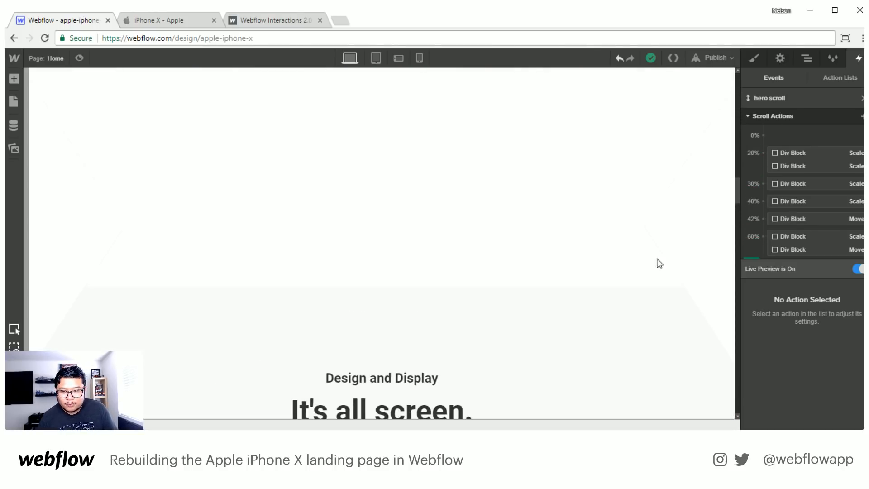
{"action": "scroll", "coordinate": [679, 263], "scroll_direction": "down", "scroll_amount": 5}
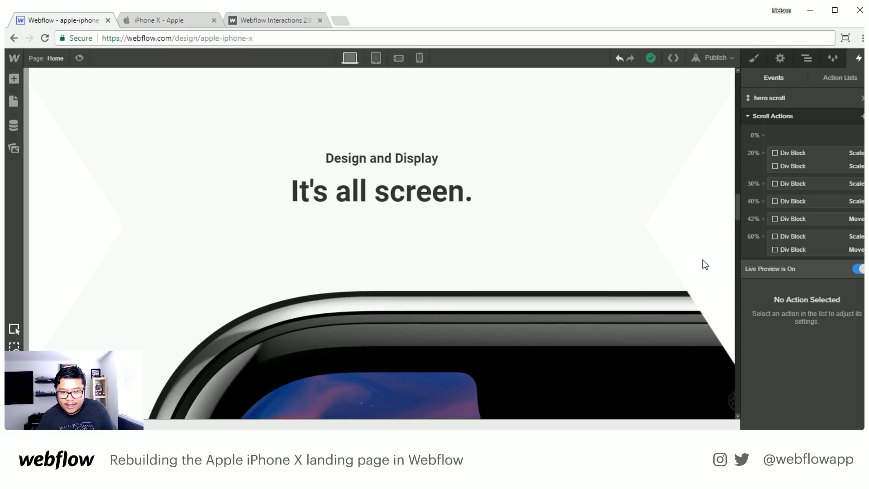
- Select the X element through its 60% scale action and reopen the "hero scroll" action list with that element selected
{"action": "left_click", "coordinate": [810, 237]}
{"action": "scroll", "coordinate": [802, 239], "scroll_direction": "down", "scroll_amount": 1}
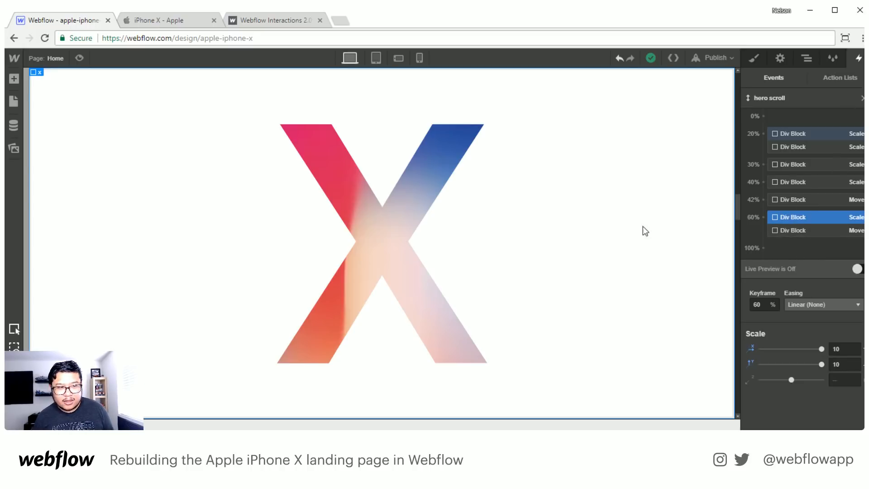
{"action": "left_click", "coordinate": [863, 98]}
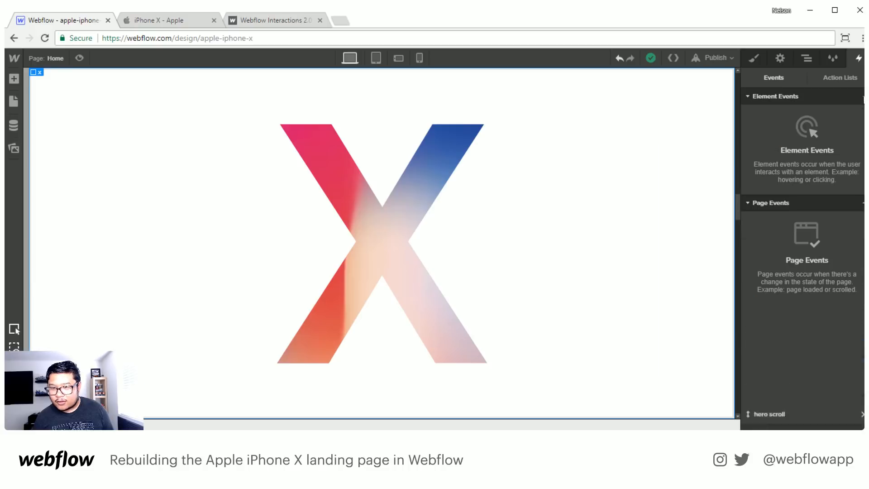
{"action": "left_click", "coordinate": [840, 77]}
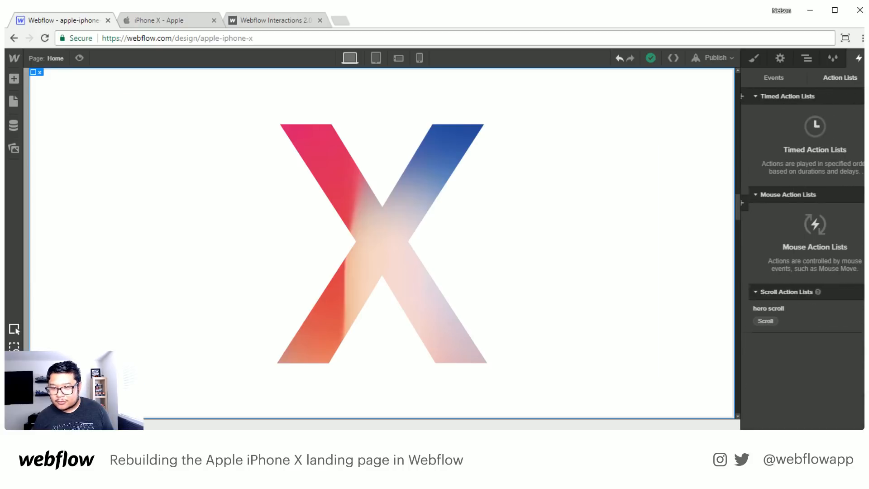
{"action": "left_click", "coordinate": [807, 58]}
{"action": "left_click", "coordinate": [859, 58]}
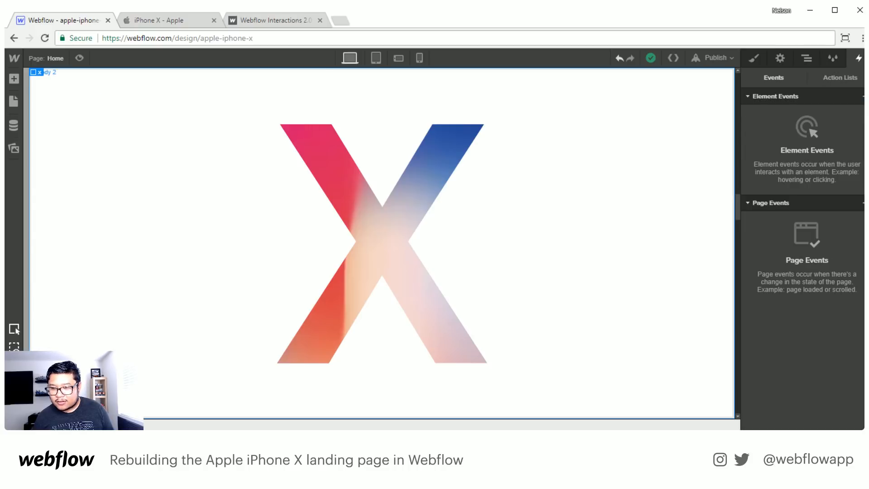
{"action": "left_click", "coordinate": [840, 77]}
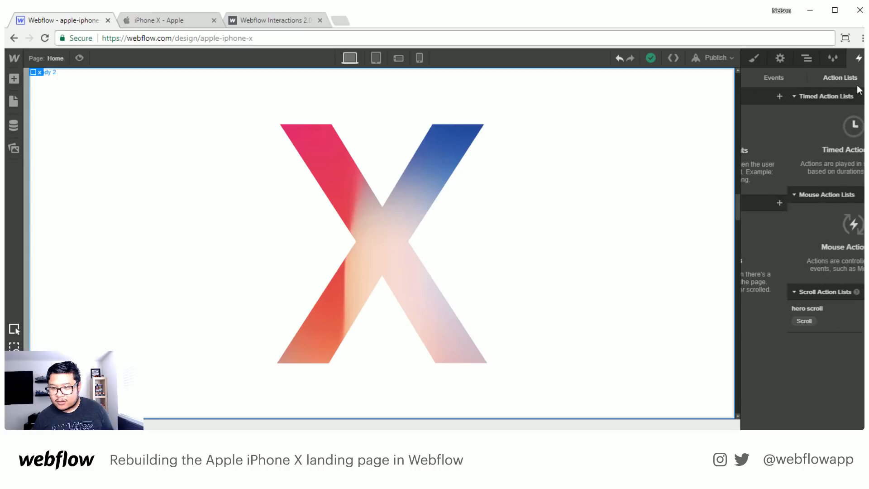
{"action": "left_click", "coordinate": [806, 317]}
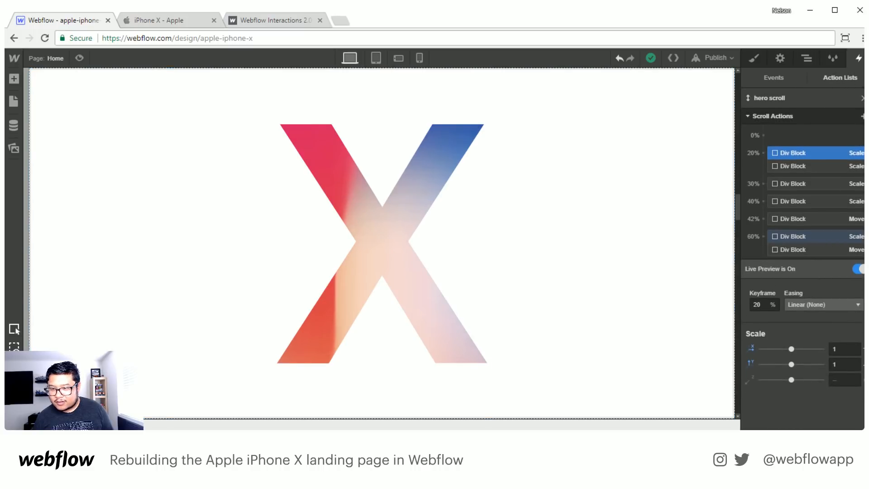
- Add an opacity action for the X at the 61% keyframe with its opacity set to 100%
{"action": "left_click", "coordinate": [863, 117]}
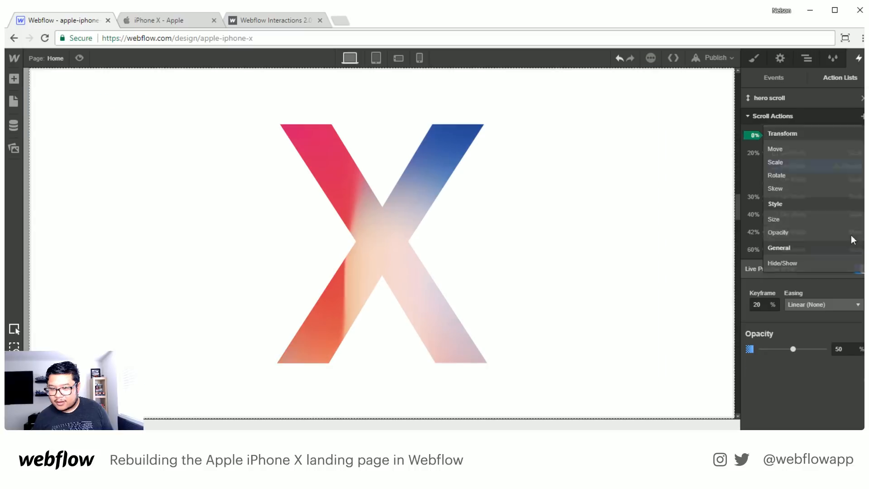
{"action": "left_click", "coordinate": [788, 233]}
{"action": "left_click_drag", "start_coordinate": [806, 171], "coordinate": [817, 241]}
{"action": "left_click_drag", "start_coordinate": [843, 349], "coordinate": [816, 352]}
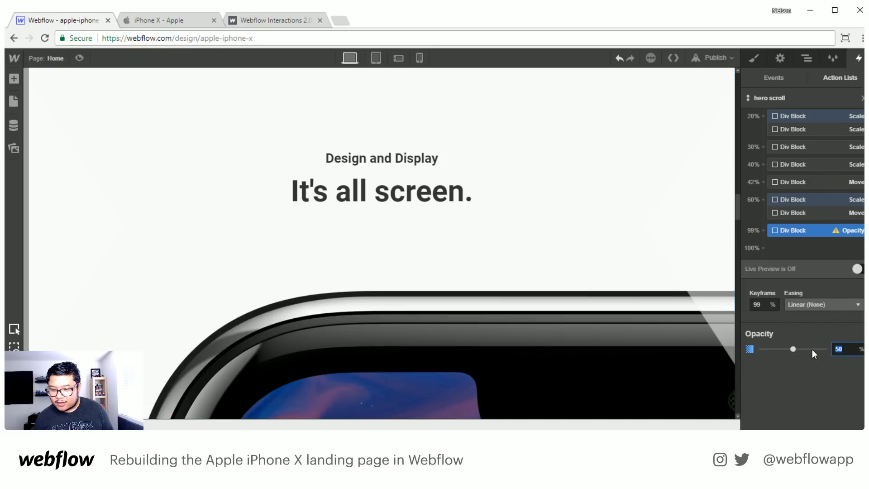
{"action": "type", "text": "100"}
{"action": "key", "text": "Return"}
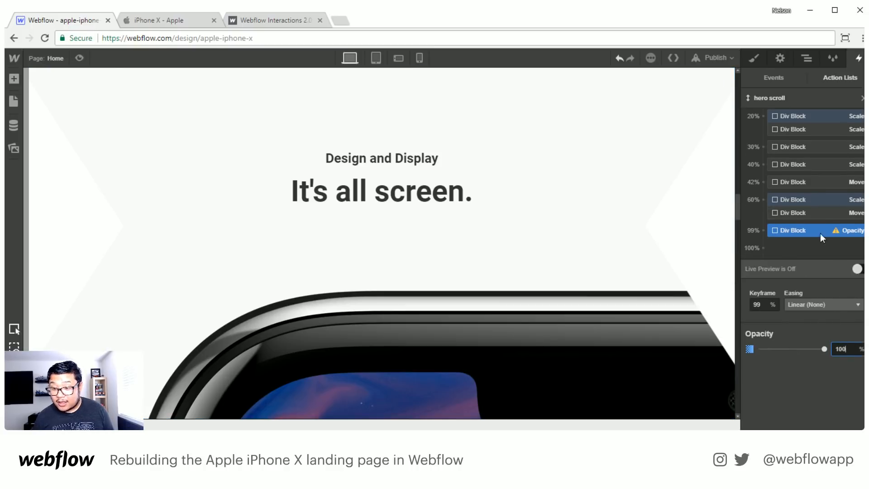
{"action": "left_click", "coordinate": [756, 305]}
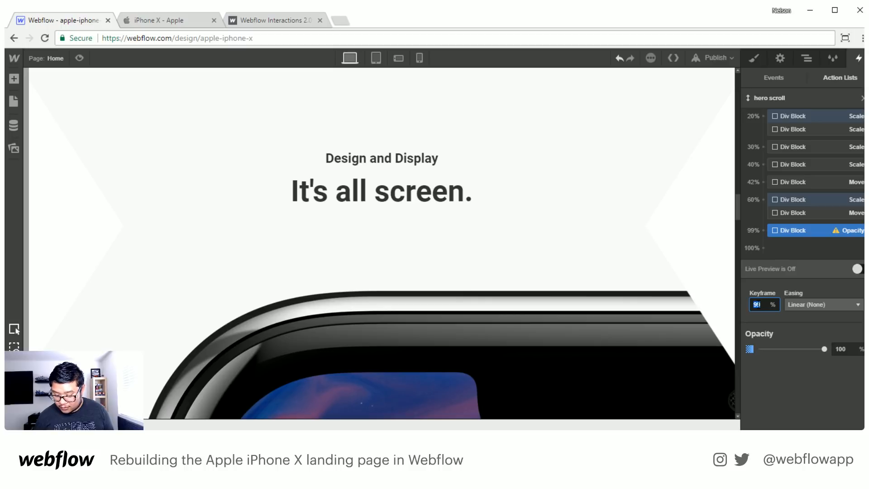
{"action": "type", "text": "61"}
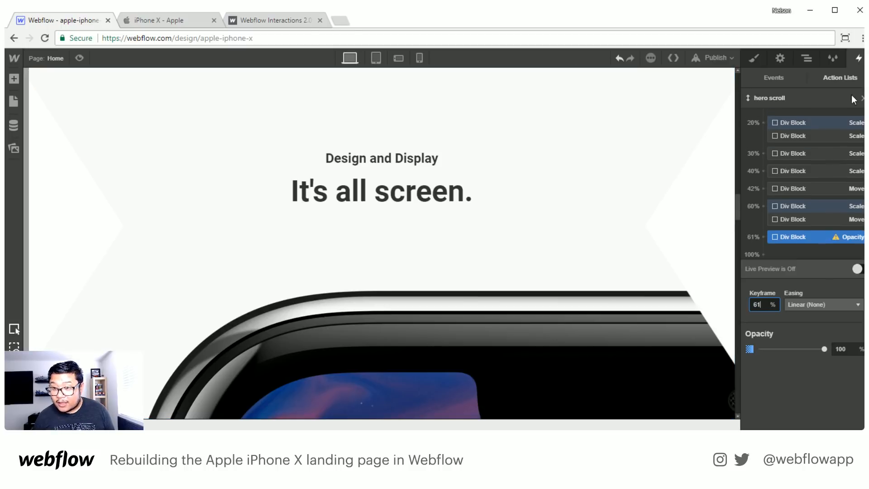
- Add a second opacity action for the X at the 62% keyframe with its opacity set to 0%
{"action": "scroll", "coordinate": [854, 99], "scroll_direction": "up", "scroll_amount": 2}
{"action": "left_click", "coordinate": [863, 116]}
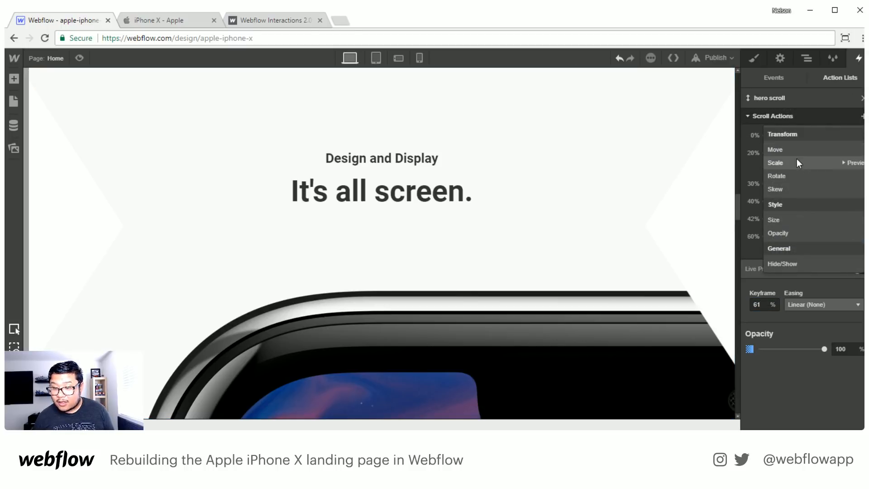
{"action": "left_click", "coordinate": [788, 233]}
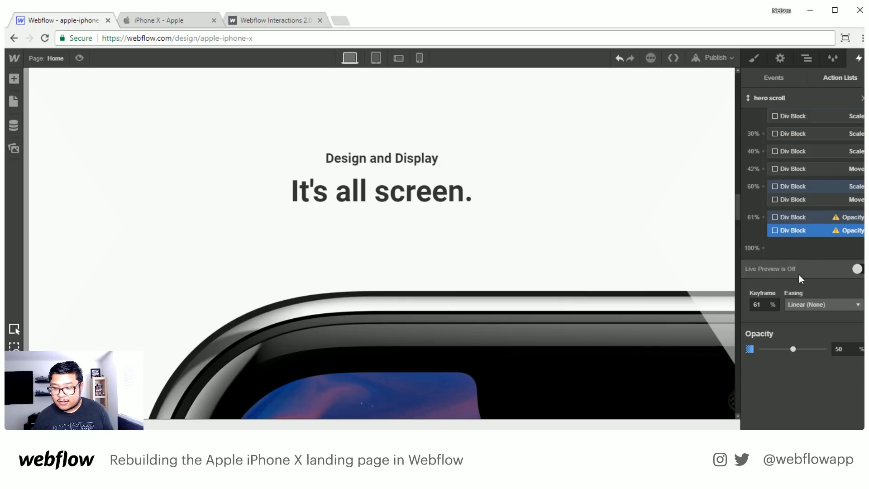
{"action": "left_click", "coordinate": [766, 303]}
{"action": "key", "text": "Up"}
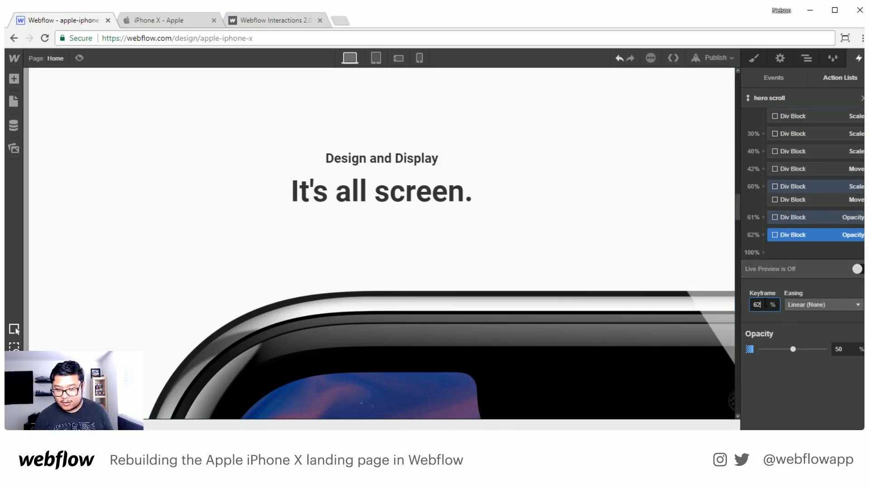
{"action": "left_click", "coordinate": [850, 349]}
{"action": "type", "text": "0"}
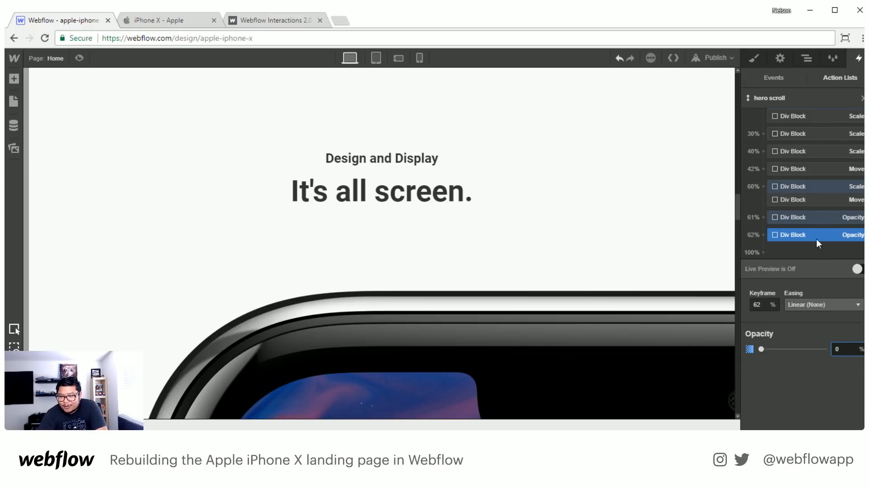
{"action": "scroll", "coordinate": [838, 165], "scroll_direction": "up", "scroll_amount": 2}
{"action": "left_click", "coordinate": [862, 116]}
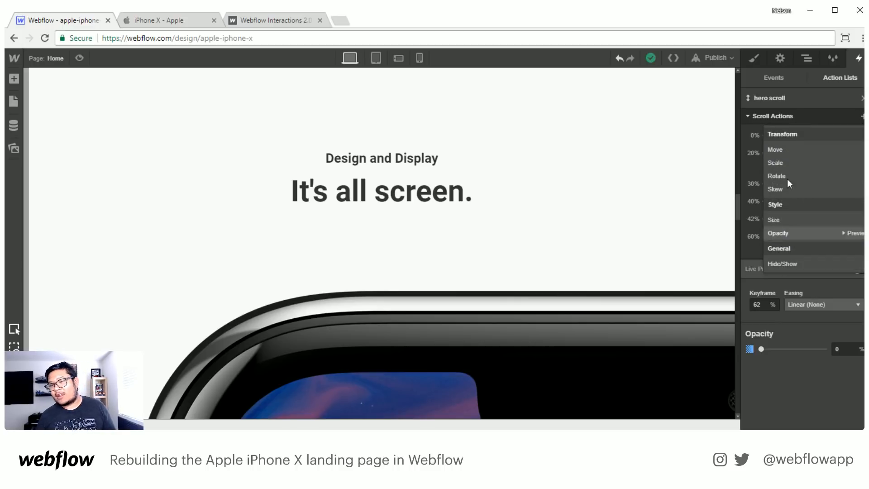
{"action": "left_click", "coordinate": [863, 117]}
{"action": "scroll", "coordinate": [832, 192], "scroll_direction": "down", "scroll_amount": 3}
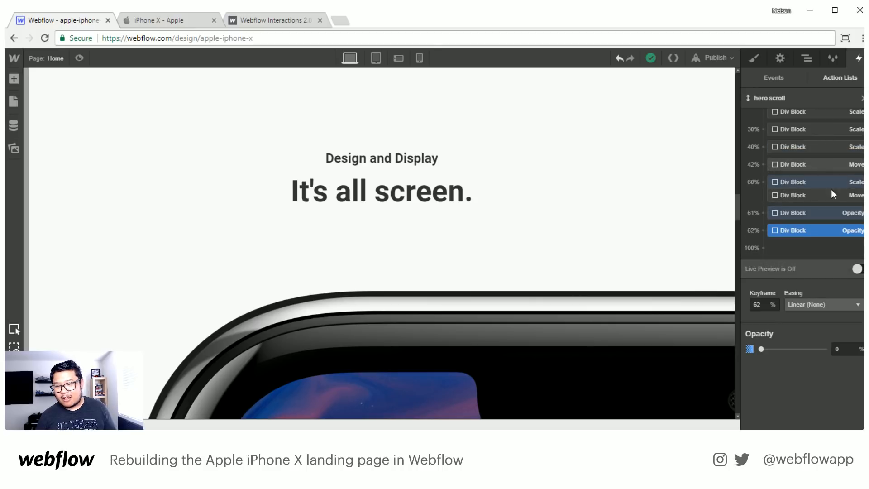
- Turn on Live Preview and scroll through the hero in both directions to check the X's fade-out before the "It's all screen." section
{"action": "left_click", "coordinate": [857, 268]}
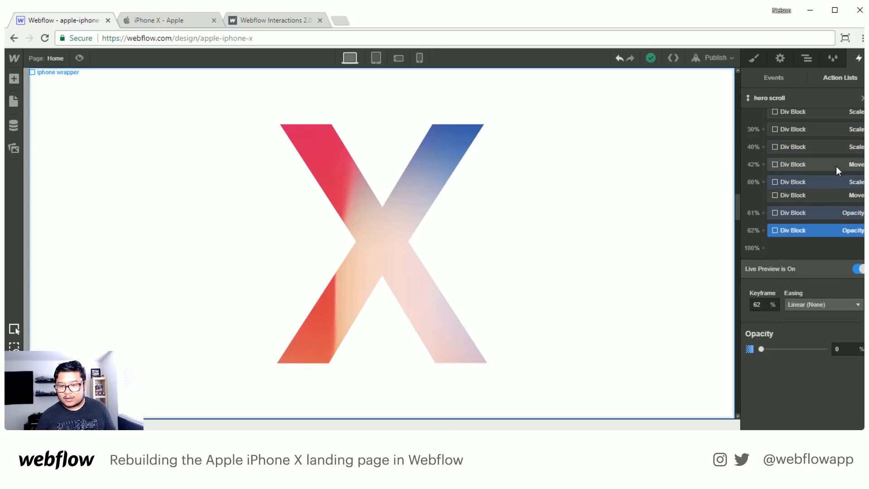
{"action": "scroll", "coordinate": [836, 166], "scroll_direction": "up", "scroll_amount": 3}
{"action": "scroll", "coordinate": [672, 161], "scroll_direction": "down", "scroll_amount": 10}
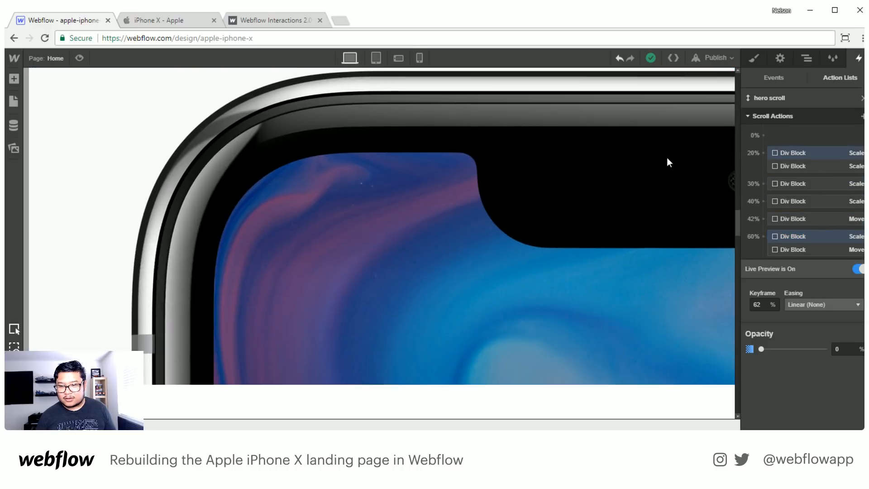
{"action": "scroll", "coordinate": [670, 162], "scroll_direction": "up", "scroll_amount": 10}
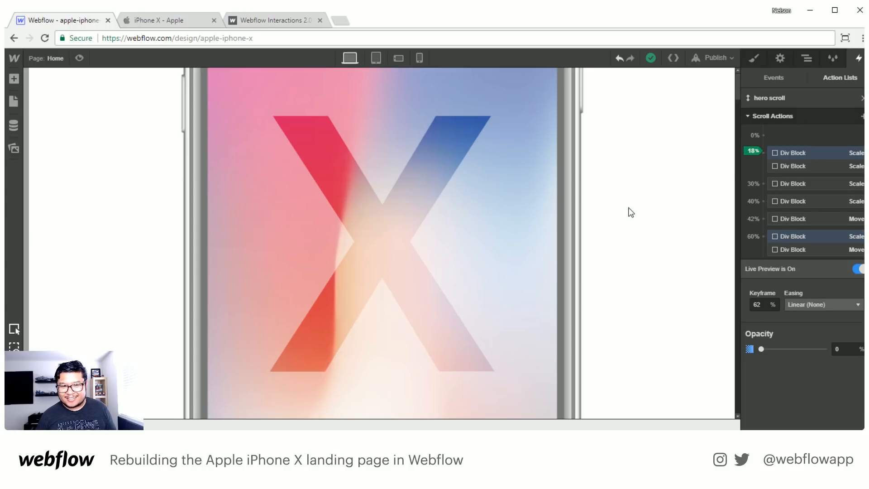
{"action": "scroll", "coordinate": [631, 212], "scroll_direction": "down", "scroll_amount": 5}
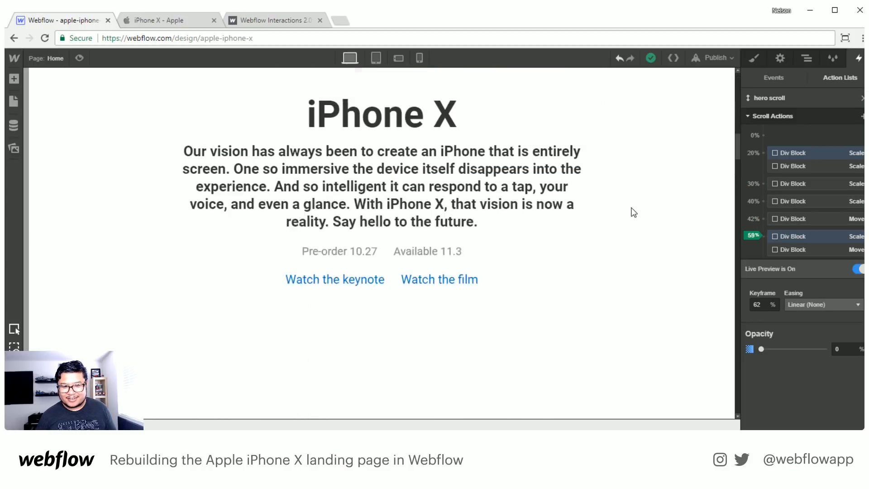
{"action": "scroll", "coordinate": [633, 212], "scroll_direction": "down", "scroll_amount": 3}
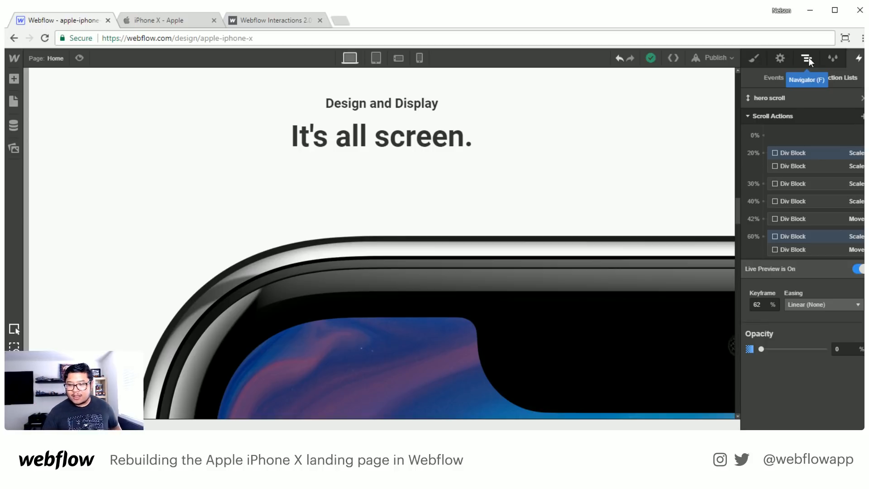
- View the Webflow Interactions 2.0 page's "Breathe life into the web" section and return to the apple-iphone-x project in the Designer
{"action": "left_click", "coordinate": [274, 21]}
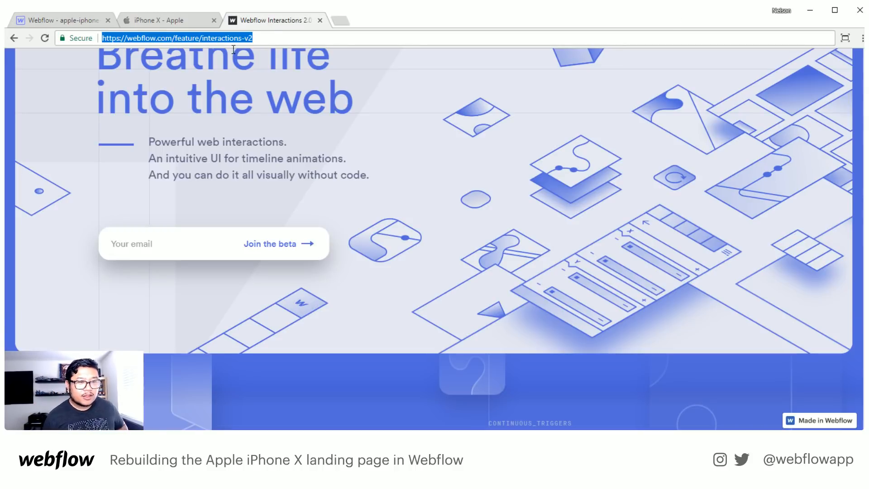
{"action": "key", "text": "alt+Tab"}
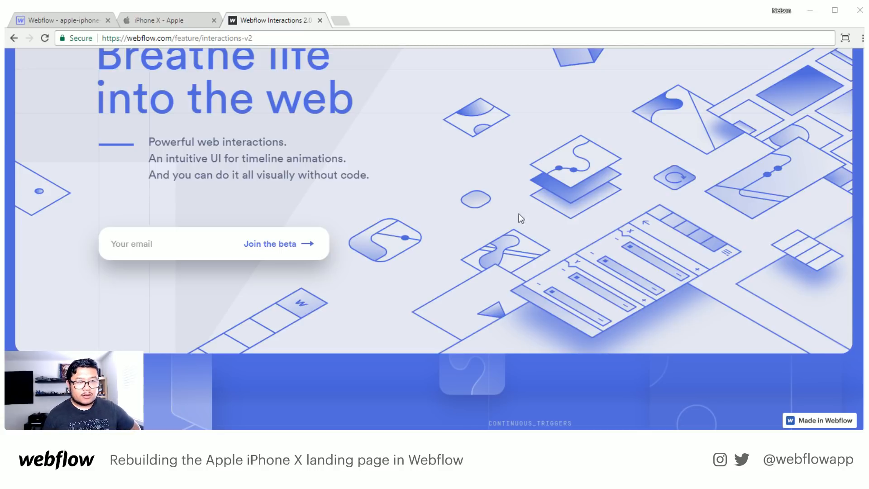
{"action": "scroll", "coordinate": [442, 208], "scroll_direction": "up", "scroll_amount": 1}
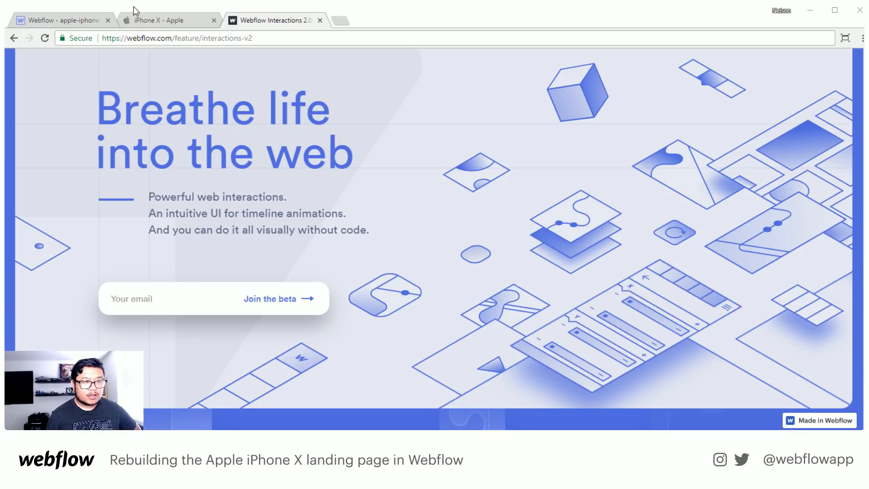
{"action": "left_click", "coordinate": [73, 18]}
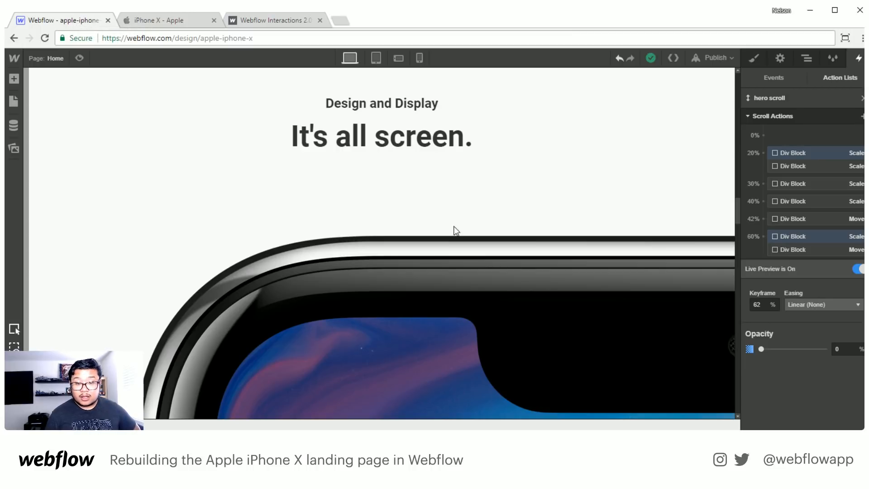
{"action": "scroll", "coordinate": [453, 227], "scroll_direction": "up", "scroll_amount": 1}
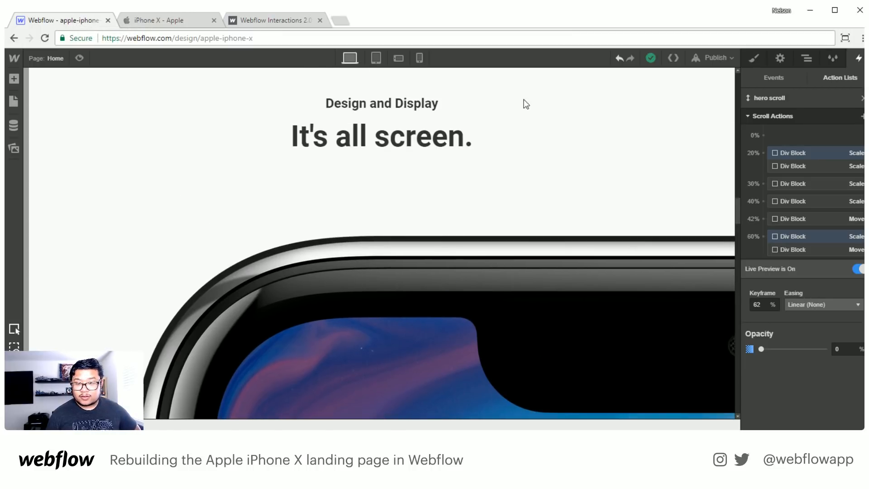
- Set the display of the x and iphone wrapper div blocks to none so they stop covering the sections
{"action": "left_click", "coordinate": [802, 58]}
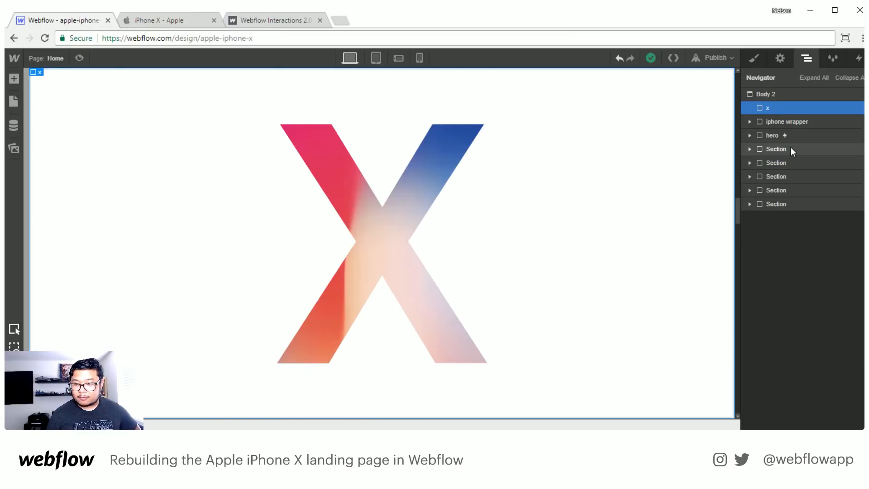
{"action": "left_click", "coordinate": [753, 59]}
{"action": "left_click", "coordinate": [852, 177]}
{"action": "left_click", "coordinate": [807, 58]}
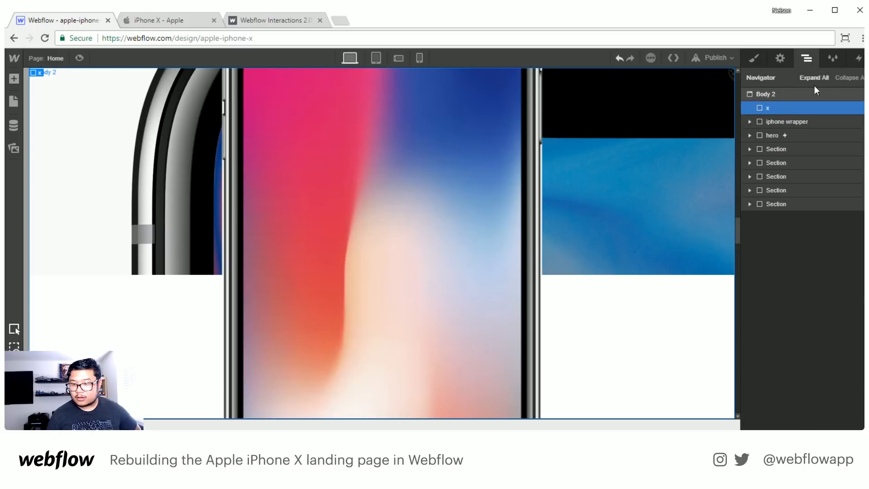
{"action": "left_click", "coordinate": [792, 123]}
{"action": "left_click", "coordinate": [810, 60]}
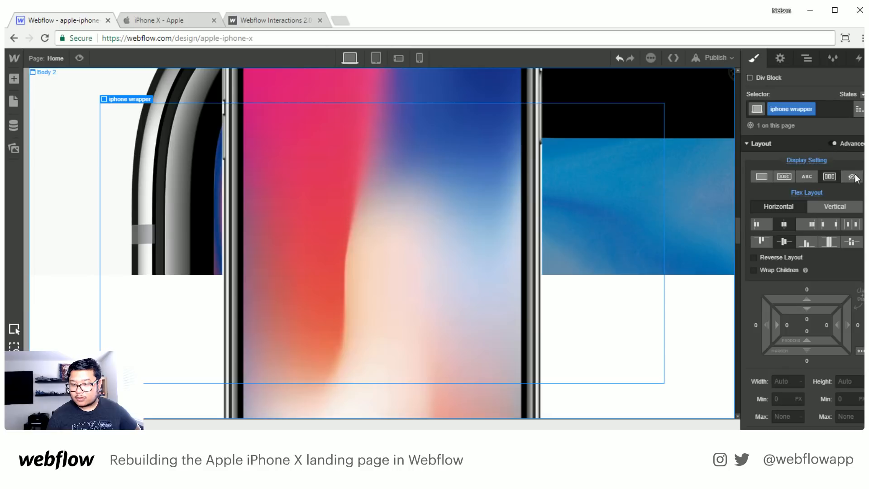
- Add a Scroll Into View event to the "Design and Display" heading with a new timed action list
{"action": "scroll", "coordinate": [545, 210], "scroll_direction": "down", "scroll_amount": 4}
{"action": "scroll", "coordinate": [544, 210], "scroll_direction": "up", "scroll_amount": 8}
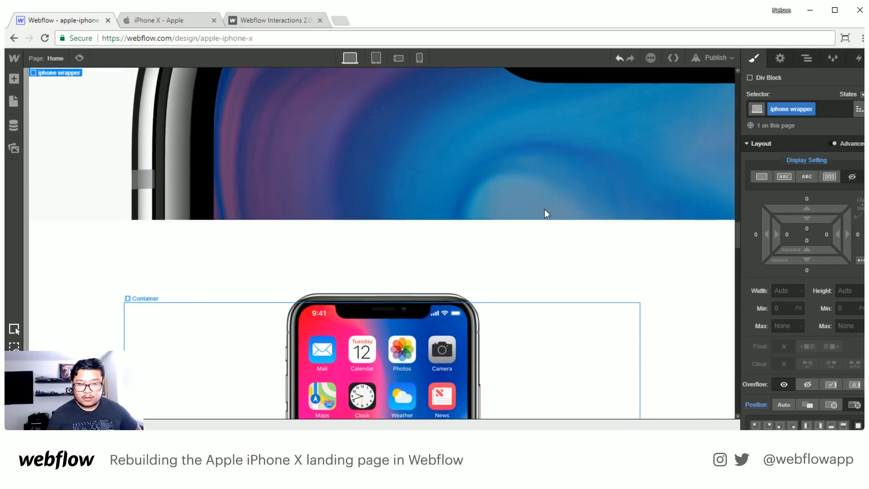
{"action": "scroll", "coordinate": [545, 209], "scroll_direction": "up", "scroll_amount": 5}
{"action": "left_click", "coordinate": [366, 271]}
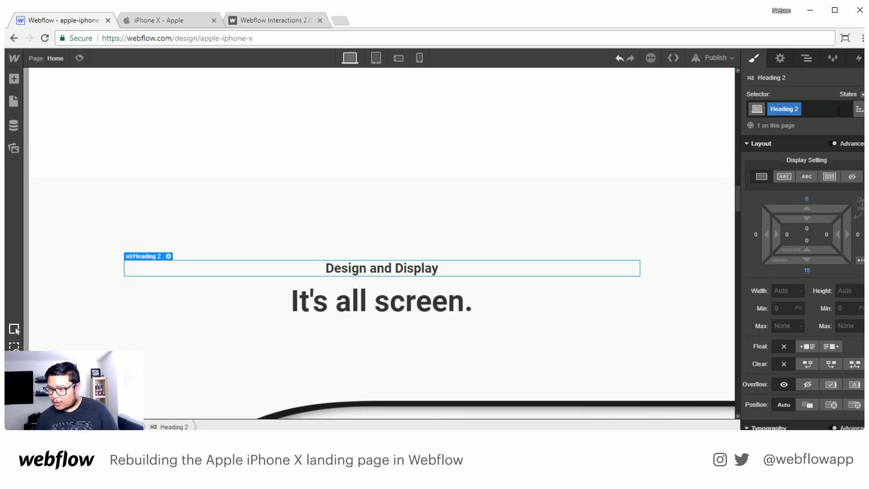
{"action": "left_click", "coordinate": [859, 58]}
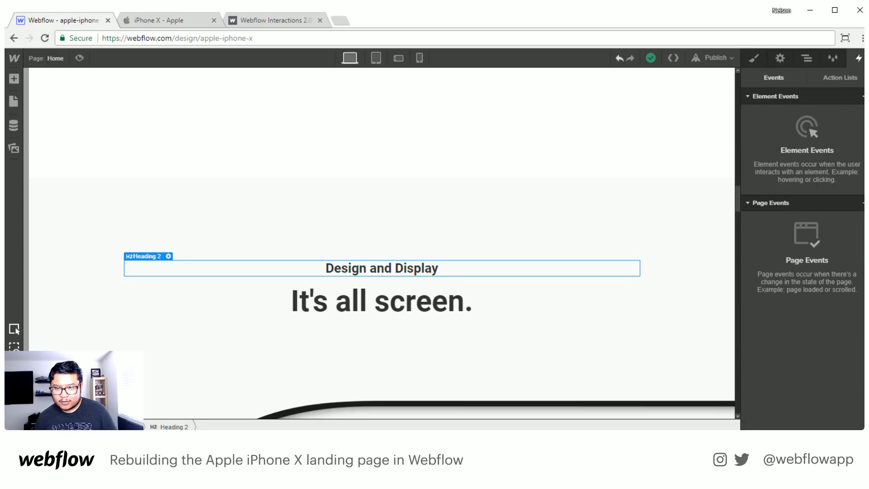
{"action": "left_click", "coordinate": [864, 97]}
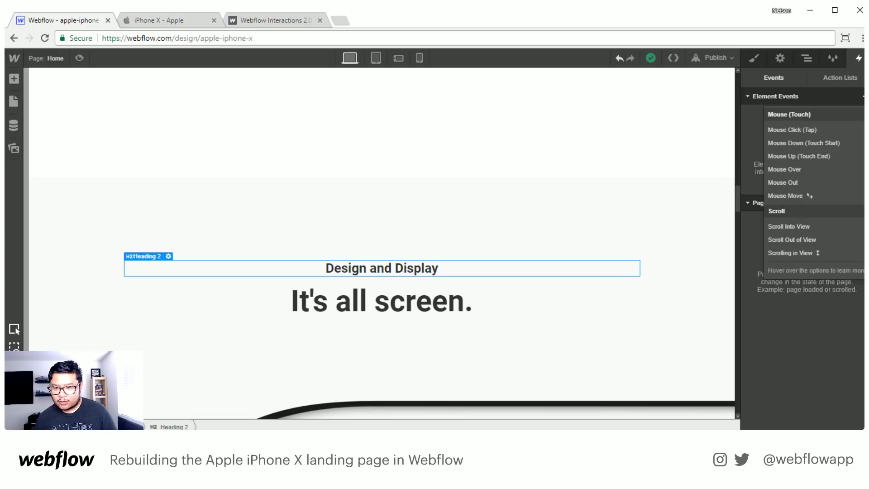
{"action": "left_click", "coordinate": [818, 225]}
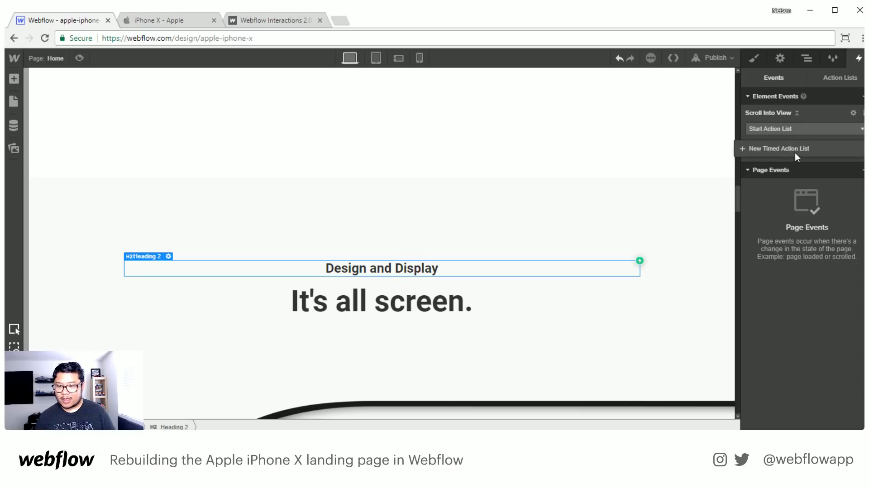
{"action": "left_click", "coordinate": [785, 151]}
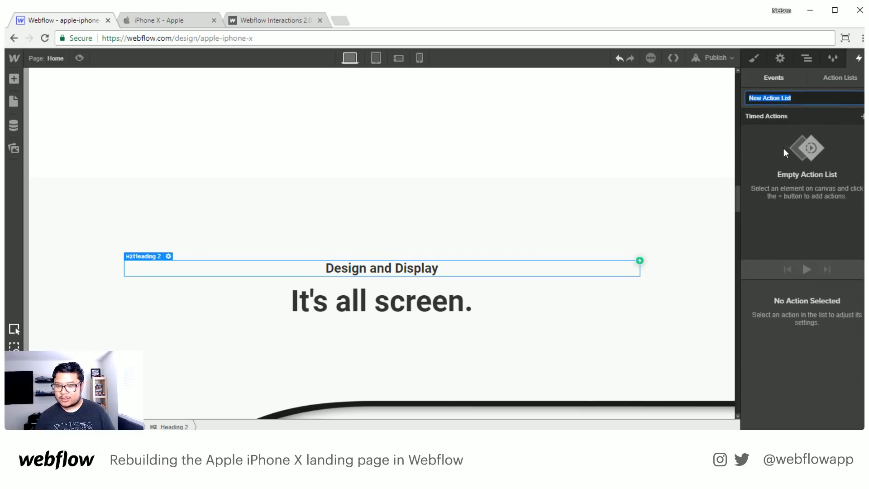
- Add a Move action for the heading as its initial state, clearing the horizontal offset and setting the vertical offset to 25 px
{"action": "left_click", "coordinate": [863, 117]}
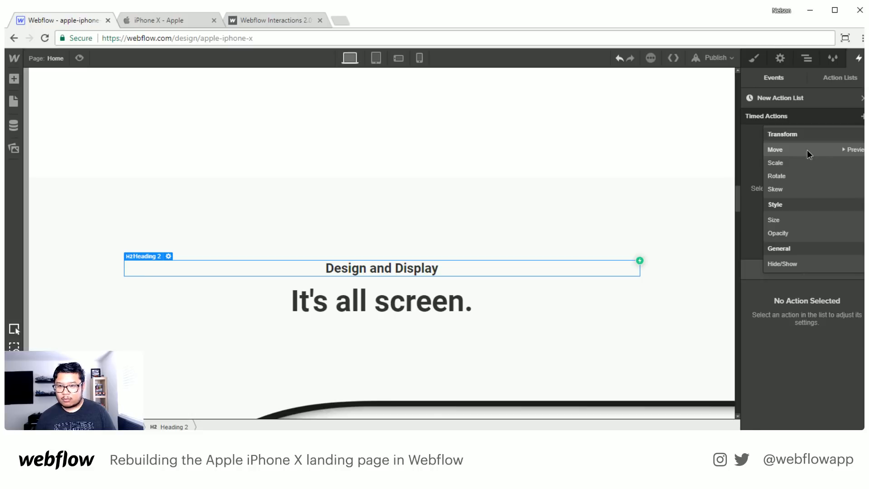
{"action": "left_click", "coordinate": [808, 151]}
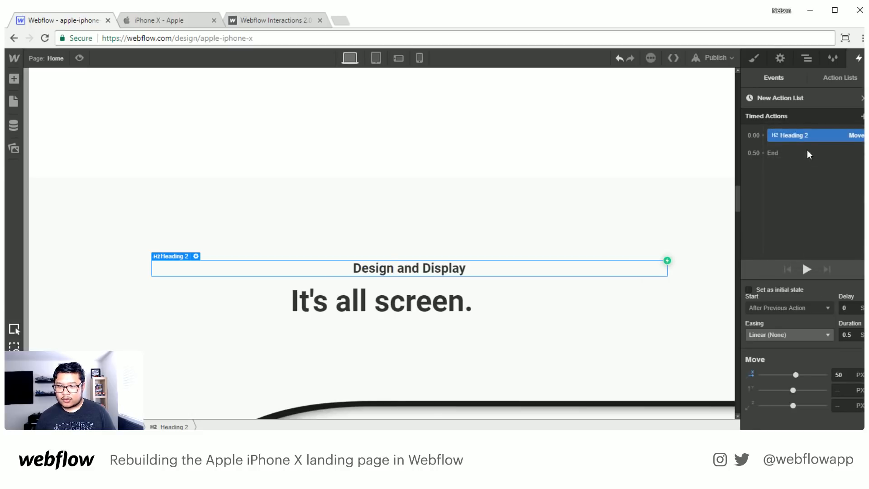
{"action": "left_click", "coordinate": [803, 291]}
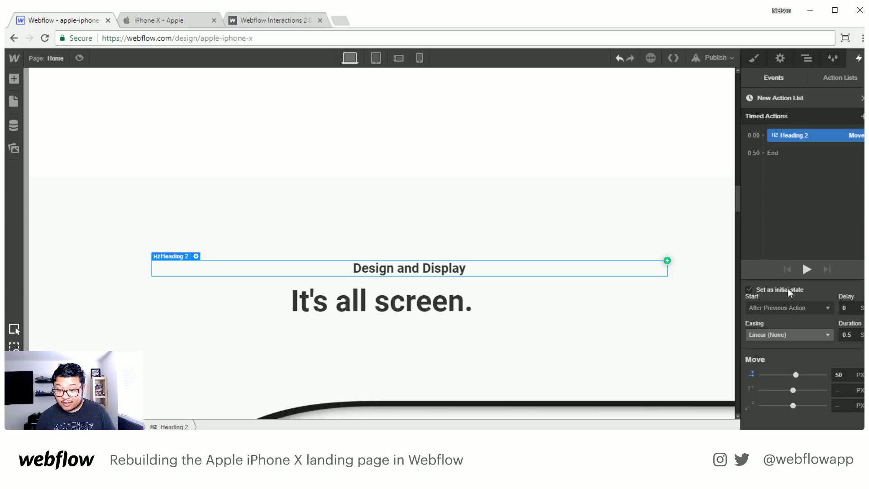
{"action": "left_click", "coordinate": [770, 292]}
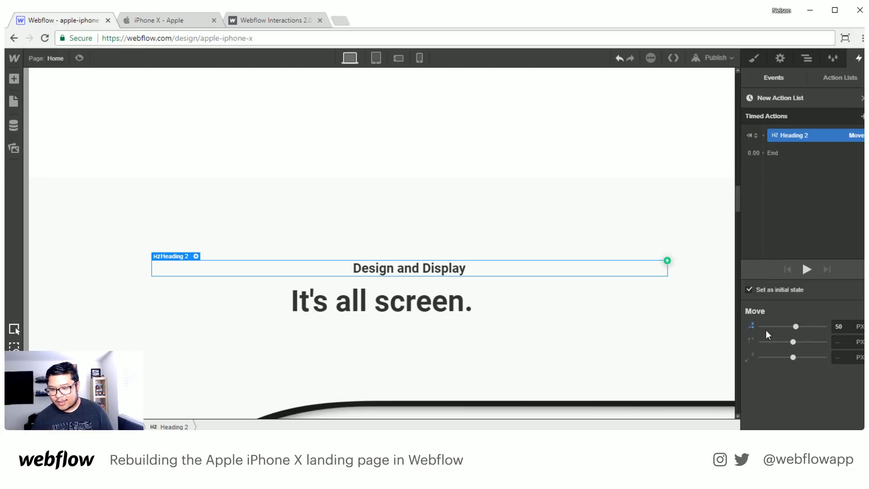
{"action": "left_click", "coordinate": [749, 324]}
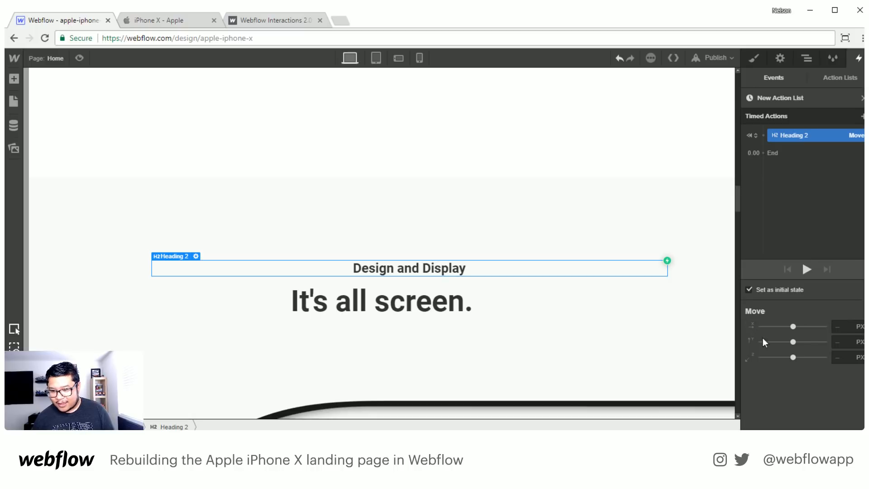
{"action": "left_click", "coordinate": [843, 341]}
{"action": "type", "text": "50"}
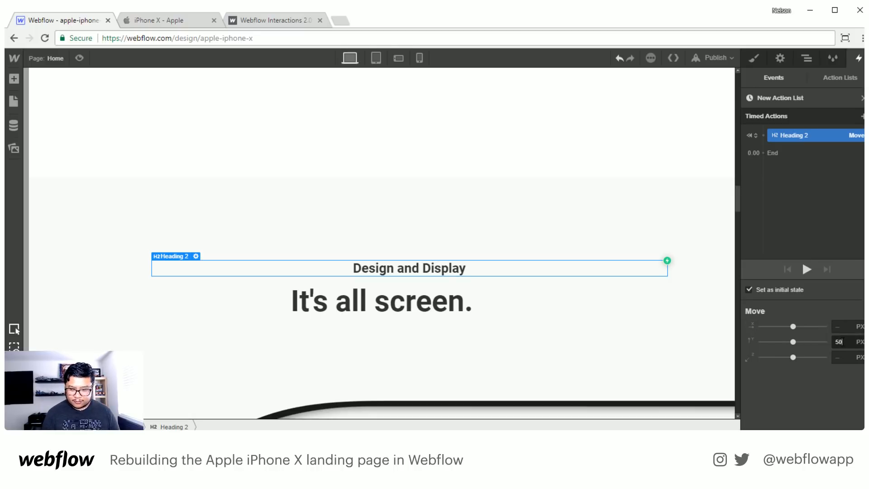
{"action": "key", "text": "BackSpace"}
{"action": "key", "text": "BackSpace"}
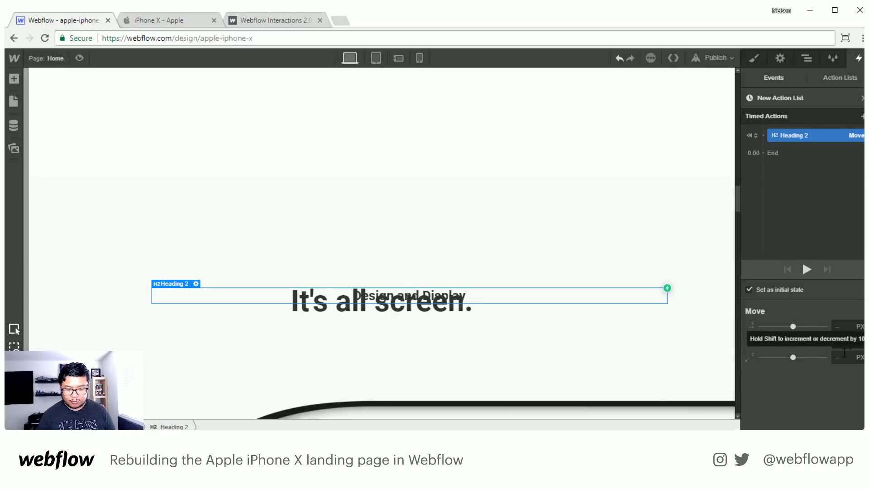
{"action": "type", "text": "25"}
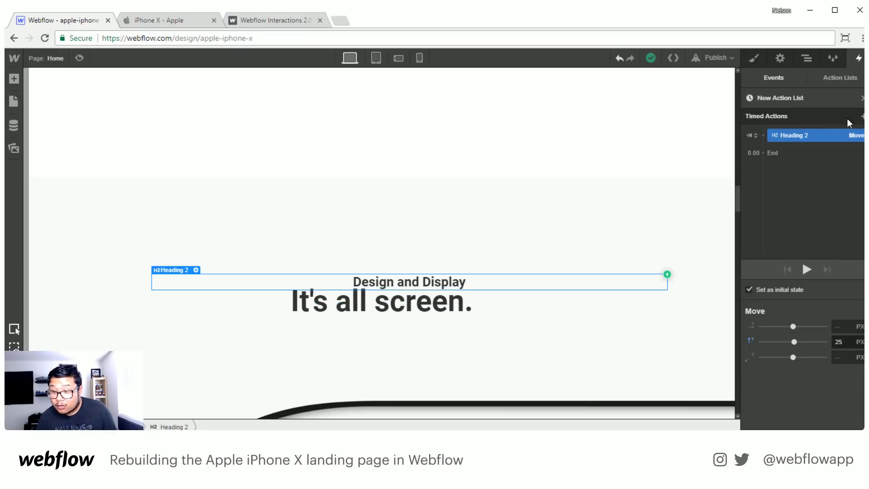
- Add an initial-state Opacity action for the "Design and Display" heading with opacity set to 0%
{"action": "left_click", "coordinate": [863, 116]}
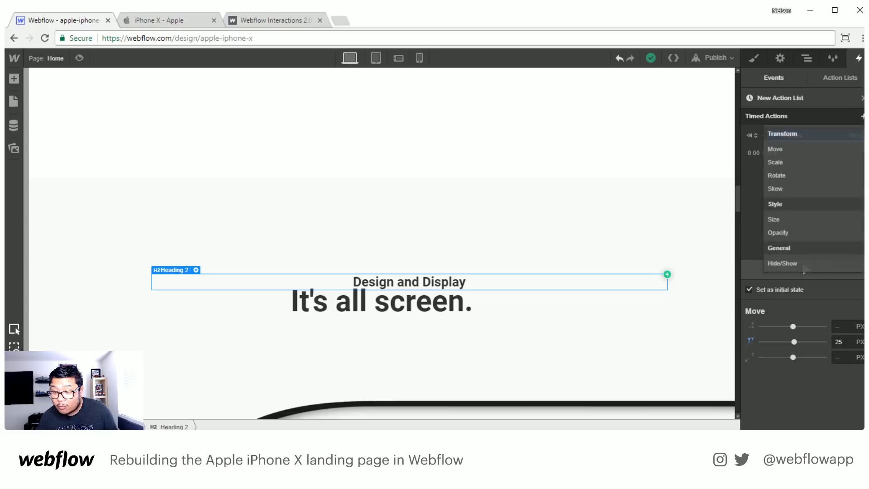
{"action": "left_click", "coordinate": [789, 234]}
{"action": "left_click", "coordinate": [777, 289]}
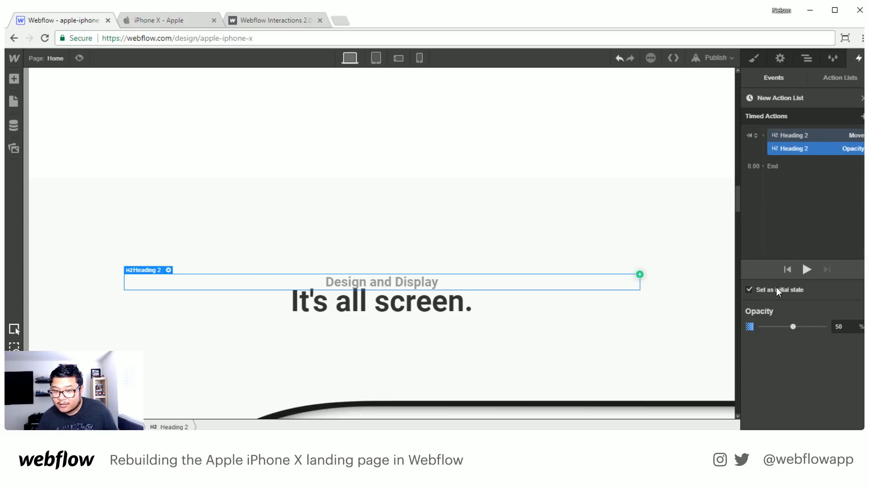
{"action": "double_click", "coordinate": [846, 326]}
{"action": "type", "text": "0"}
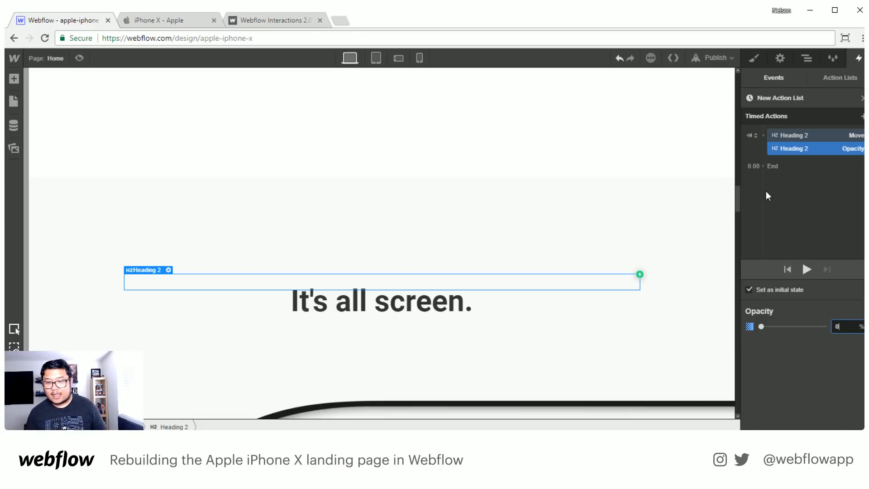
- Add a second, timed Move action for the heading with no horizontal offset and a vertical offset of 0 px
{"action": "left_click", "coordinate": [863, 117]}
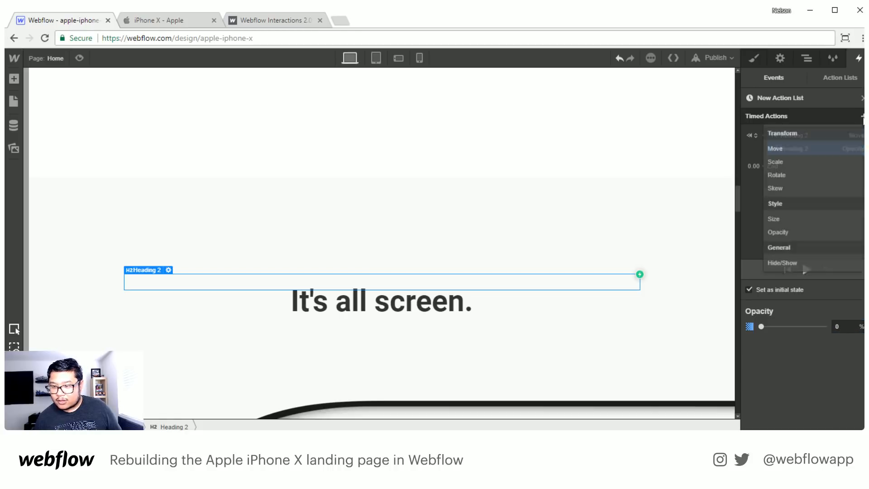
{"action": "left_click", "coordinate": [811, 149]}
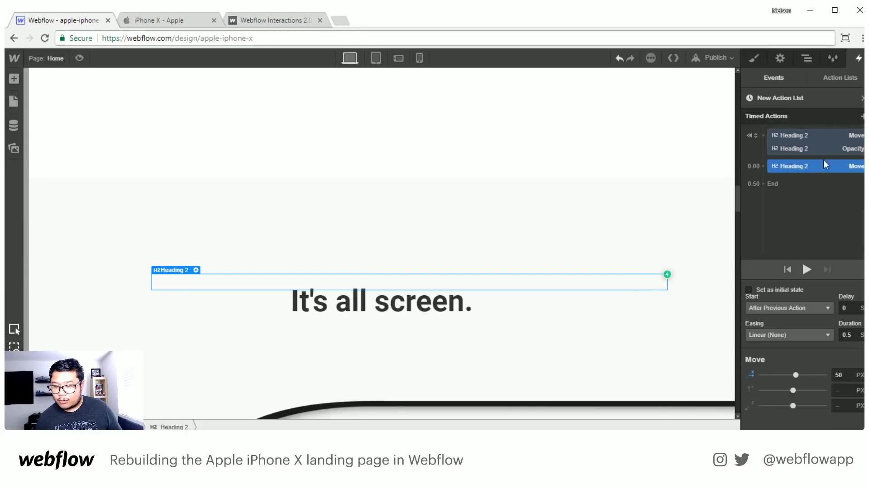
{"action": "left_click", "coordinate": [747, 373]}
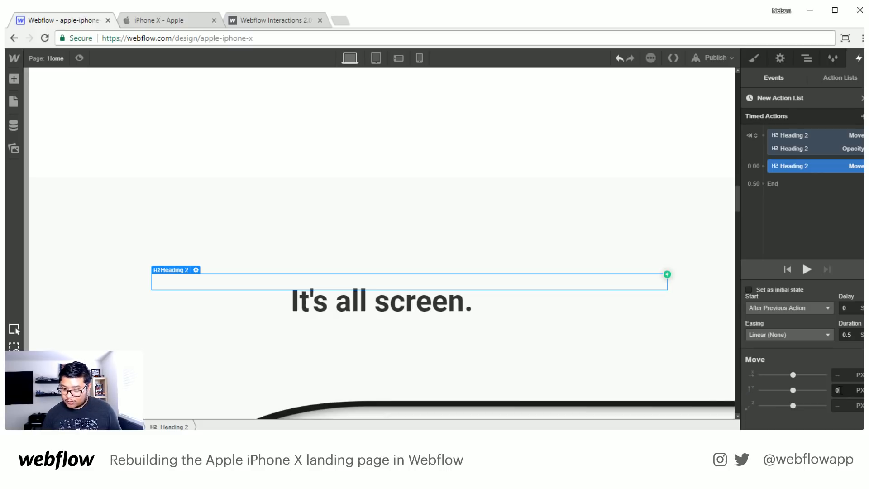
{"action": "key", "text": "Return"}
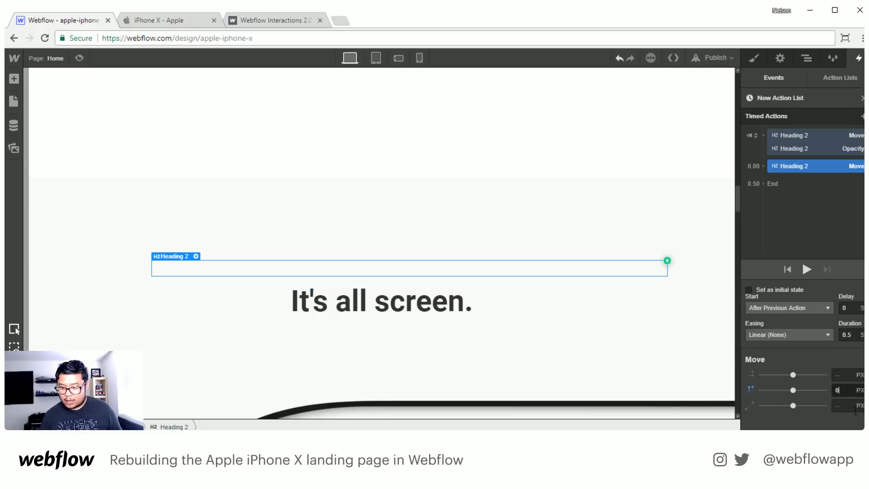
- Add a timed Opacity action for the heading, run it together with the second Move action, and set it to 100%
{"action": "left_click", "coordinate": [863, 116]}
{"action": "left_click", "coordinate": [788, 233]}
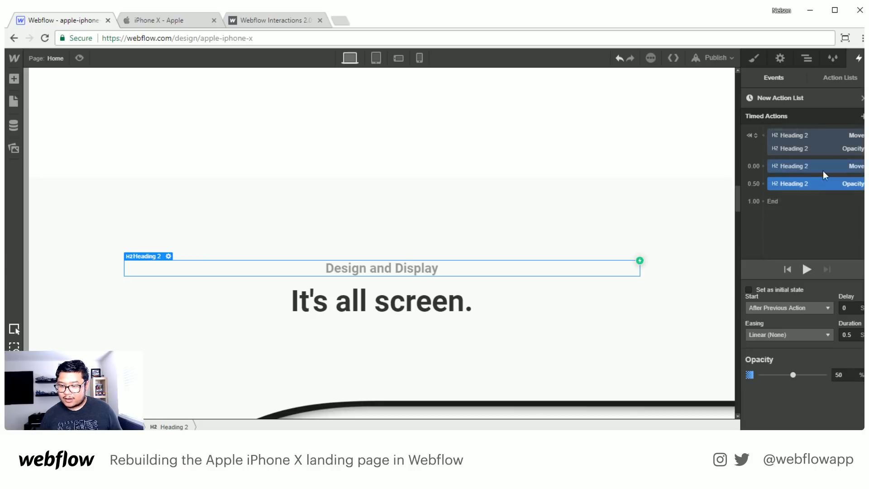
{"action": "left_click_drag", "start_coordinate": [813, 182], "coordinate": [813, 170]}
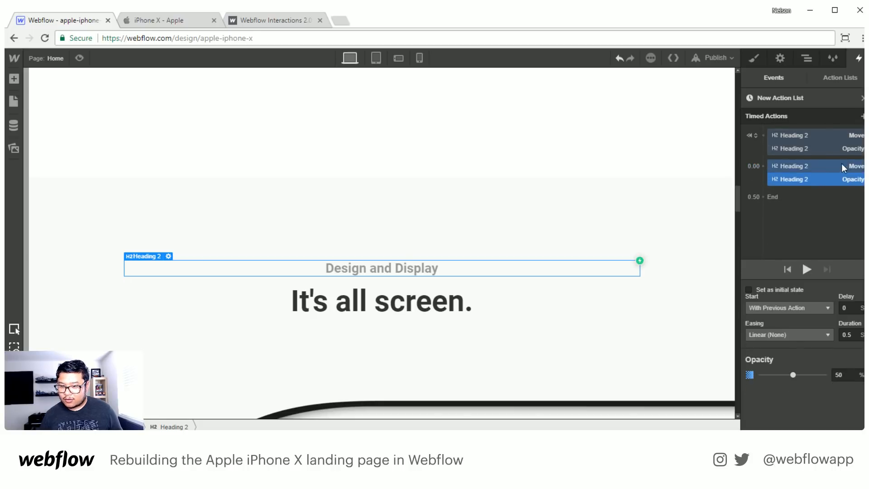
{"action": "left_click", "coordinate": [850, 375]}
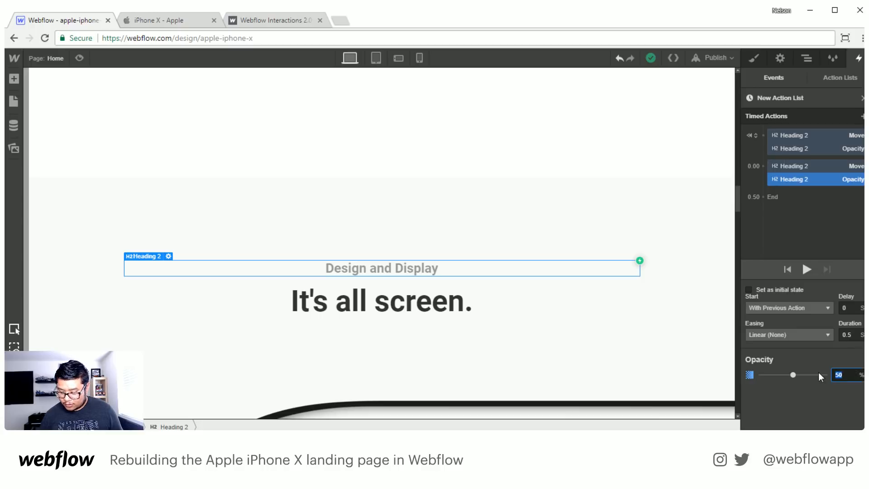
{"action": "type", "text": "100"}
{"action": "key", "text": "Return"}
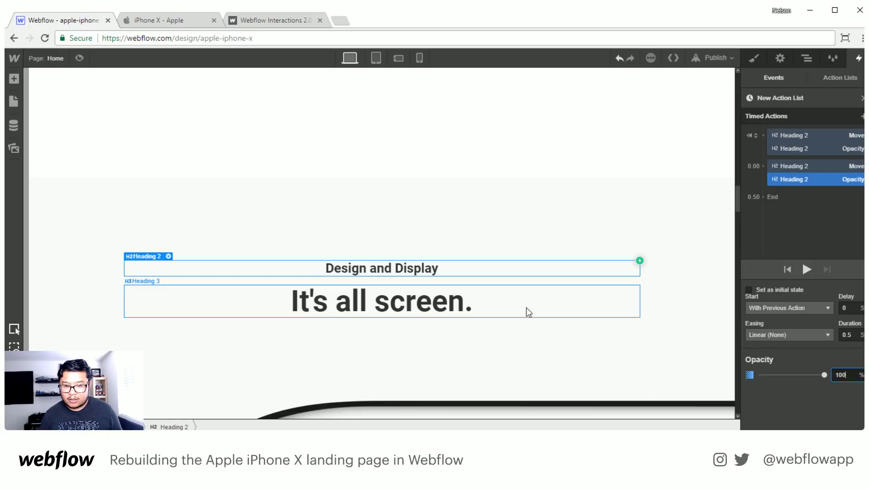
- Preview the page from above the "It's all screen." section, scroll the heading into view, and return to the Designer
{"action": "scroll", "coordinate": [394, 301], "scroll_direction": "up", "scroll_amount": 3}
{"action": "scroll", "coordinate": [384, 294], "scroll_direction": "up", "scroll_amount": 2}
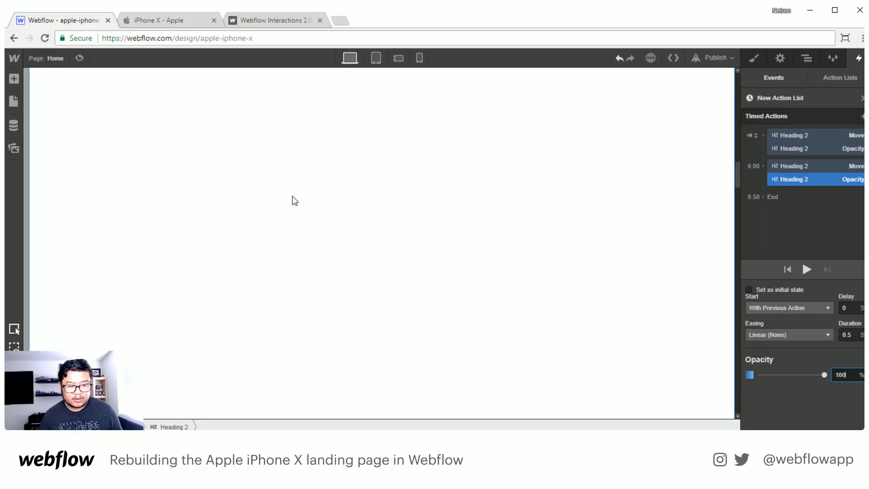
{"action": "left_click", "coordinate": [79, 61]}
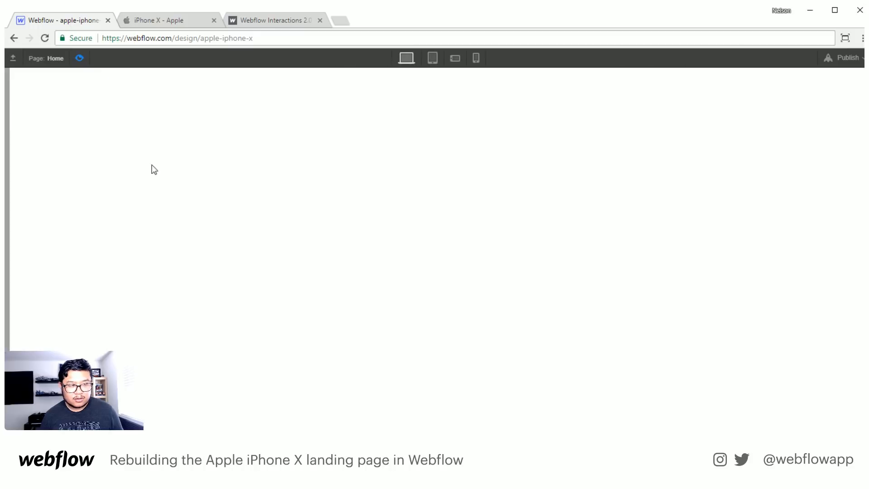
{"action": "scroll", "coordinate": [232, 284], "scroll_direction": "down", "scroll_amount": 5}
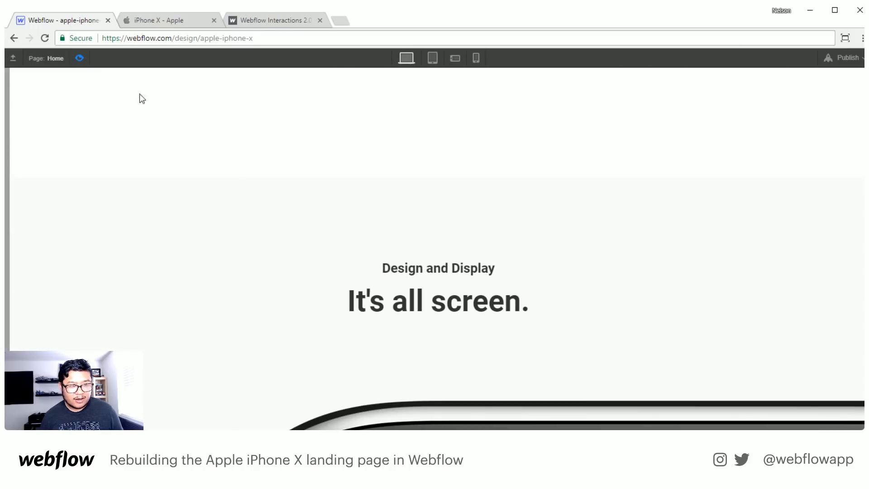
{"action": "left_click", "coordinate": [80, 58]}
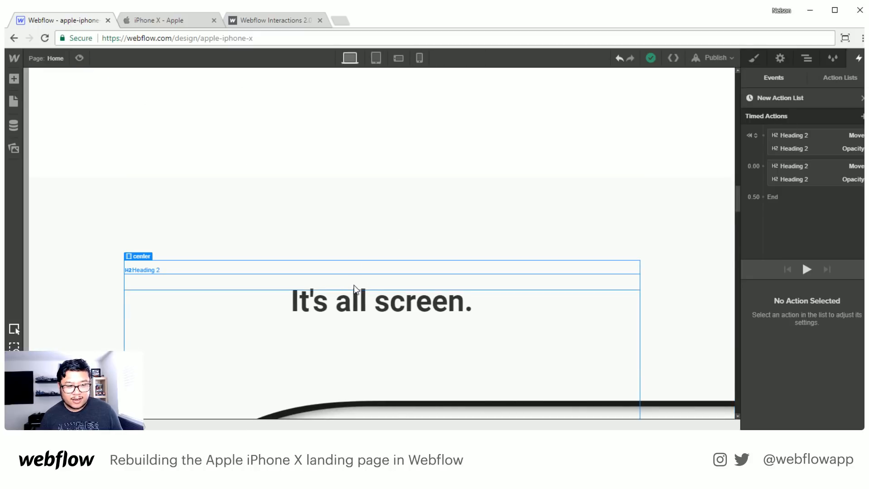
- Play the heading's timed action list repeatedly on the canvas to check its move and fade-in
{"action": "left_click", "coordinate": [547, 286]}
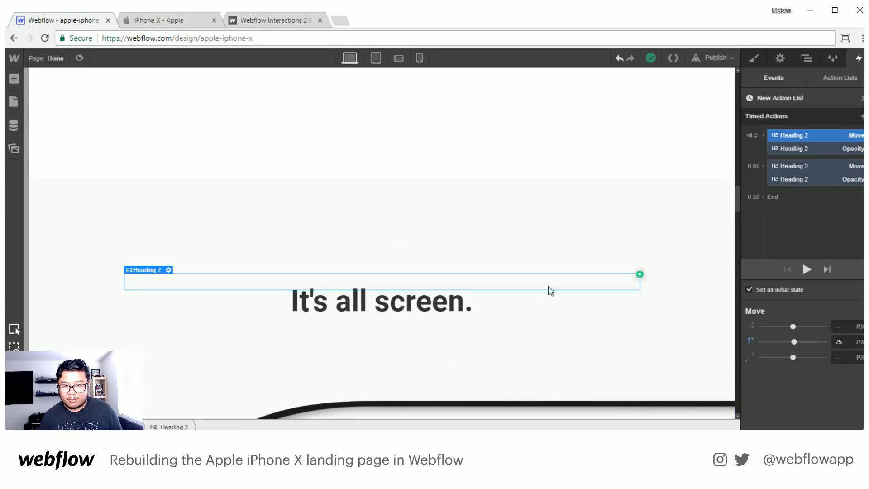
{"action": "left_click", "coordinate": [807, 270]}
{"action": "left_click", "coordinate": [808, 271]}
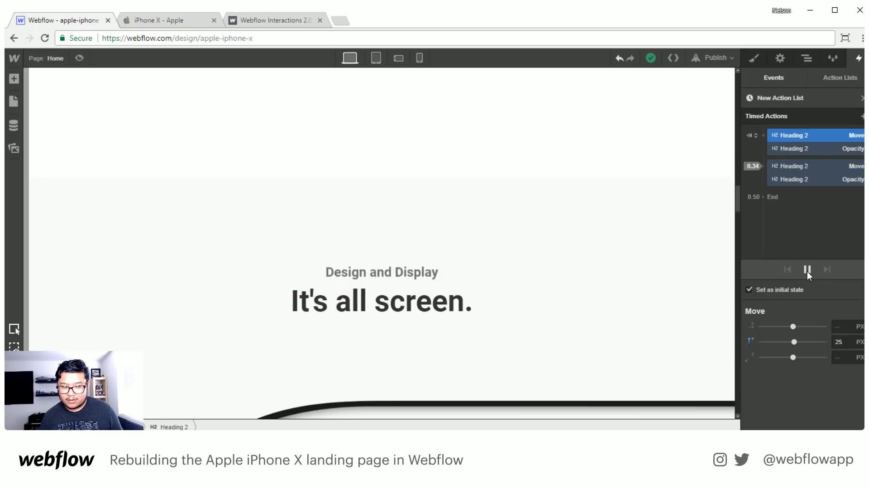
{"action": "left_click", "coordinate": [807, 270]}
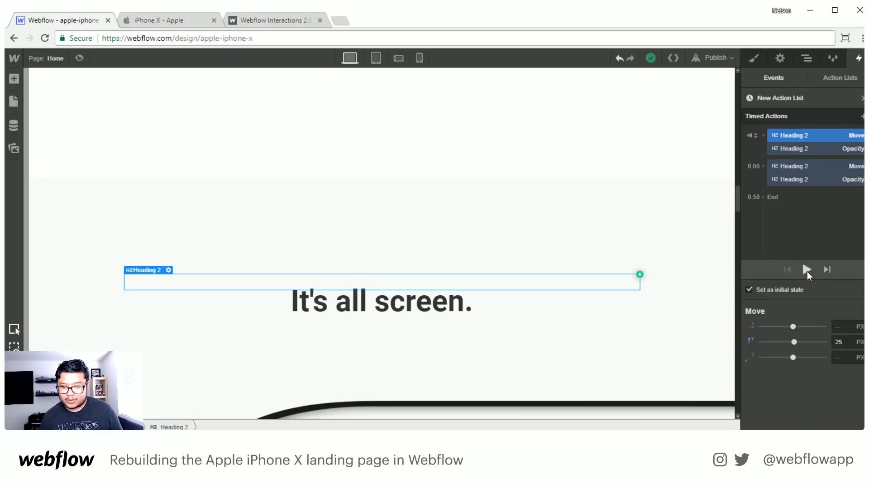
- Add a Move action for the "It's all screen." heading as an initial state, with no horizontal offset and a vertical offset of 25 px
{"action": "left_click", "coordinate": [808, 271]}
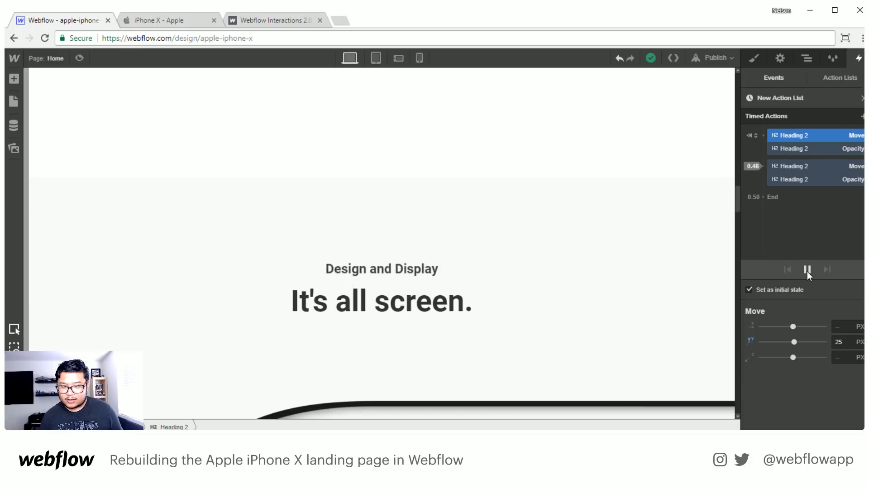
{"action": "left_click", "coordinate": [390, 309]}
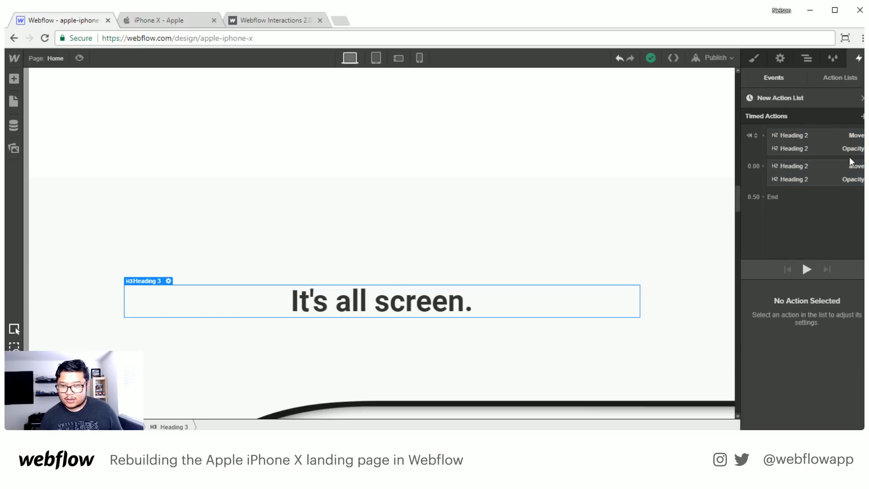
{"action": "left_click", "coordinate": [863, 117]}
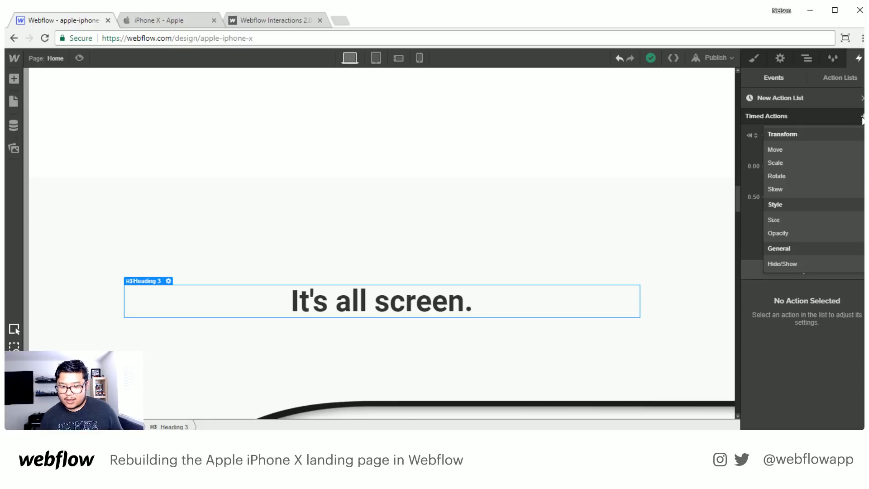
{"action": "left_click", "coordinate": [790, 151]}
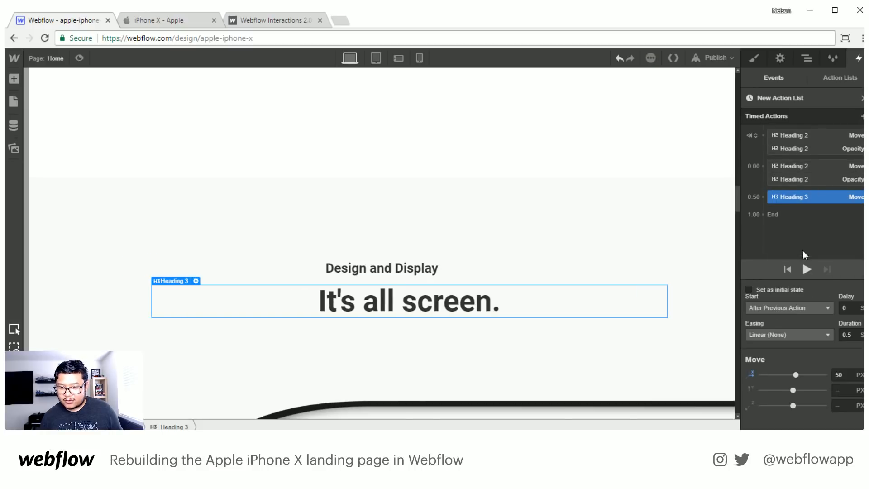
{"action": "left_click", "coordinate": [769, 289]}
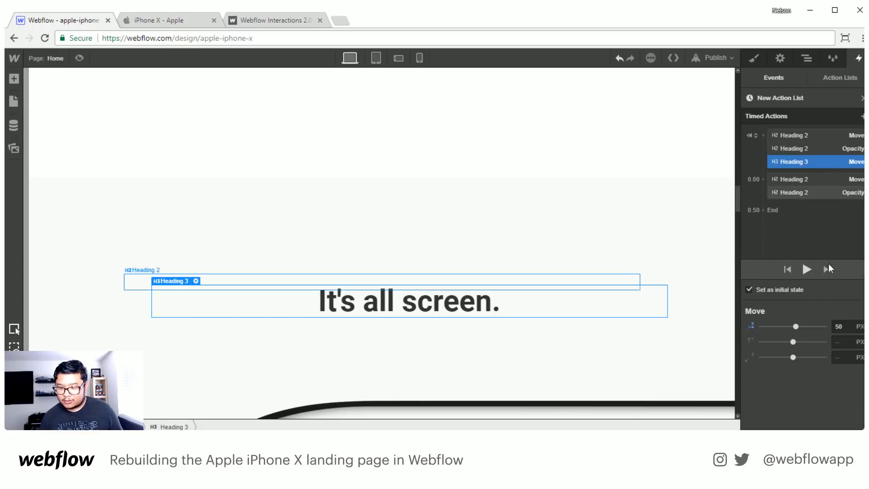
{"action": "left_click", "coordinate": [746, 322]}
{"action": "left_click", "coordinate": [838, 342]}
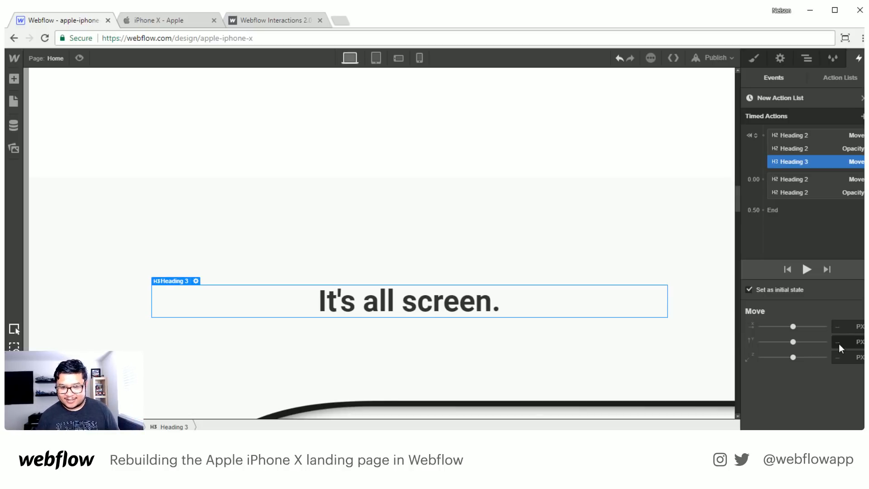
{"action": "type", "text": "25"}
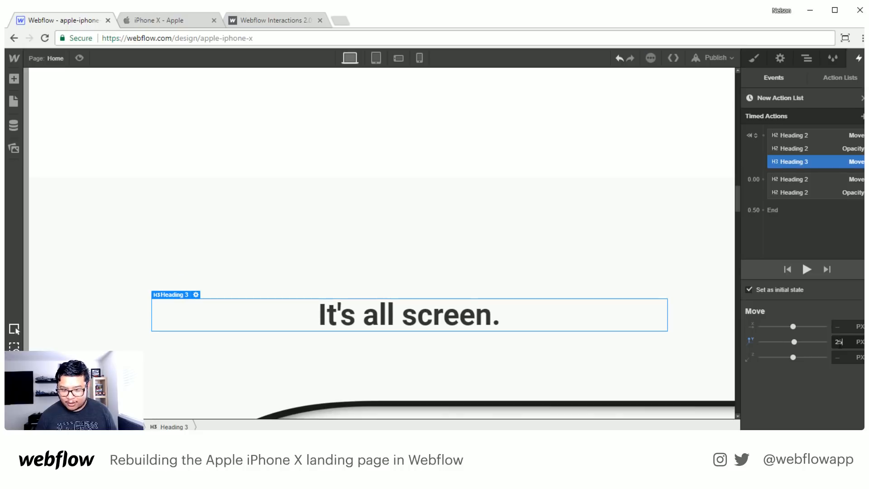
- Add an Opacity action for the "It's all screen." heading, set as an initial state at 0%
{"action": "left_click", "coordinate": [862, 116]}
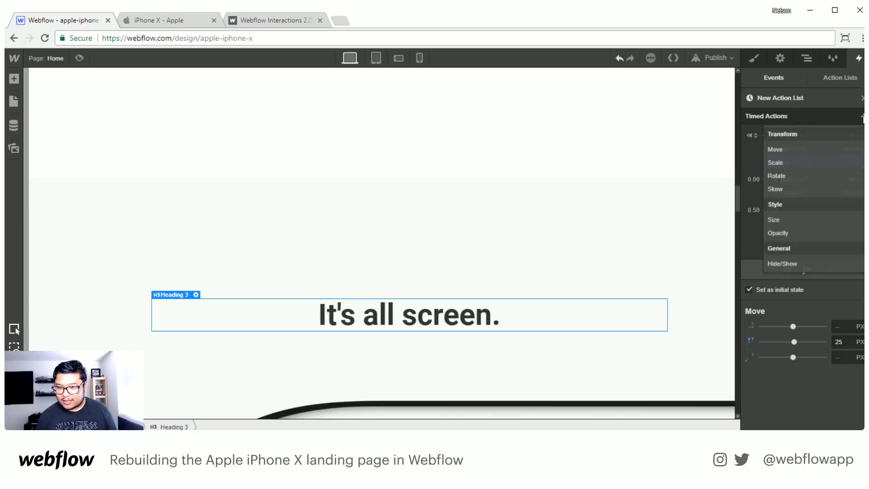
{"action": "left_click", "coordinate": [797, 233]}
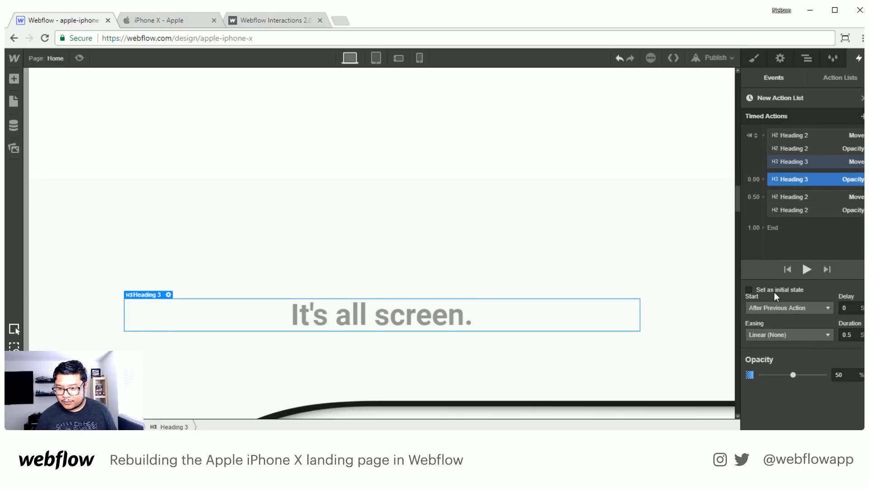
{"action": "left_click", "coordinate": [839, 327]}
{"action": "type", "text": "0"}
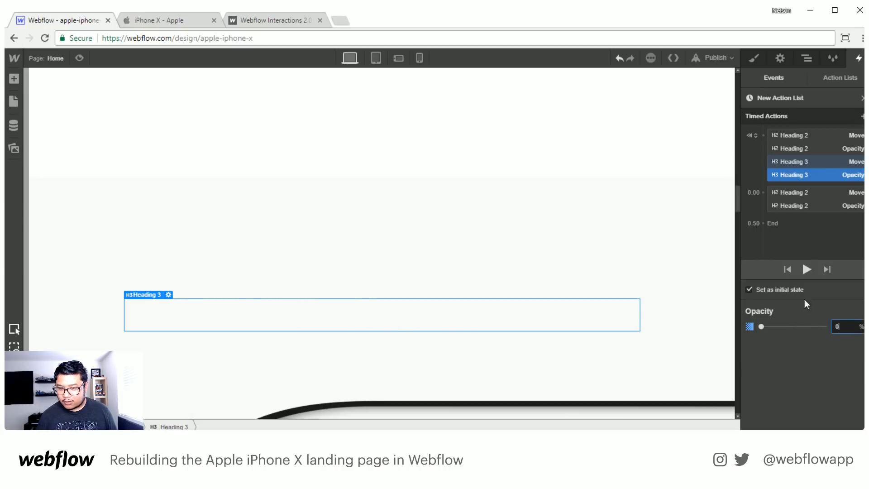
- Add a timed Move action for "It's all screen." alongside the Heading 2 timed actions, with no horizontal offset and a vertical offset of 0 px
{"action": "left_click", "coordinate": [863, 116]}
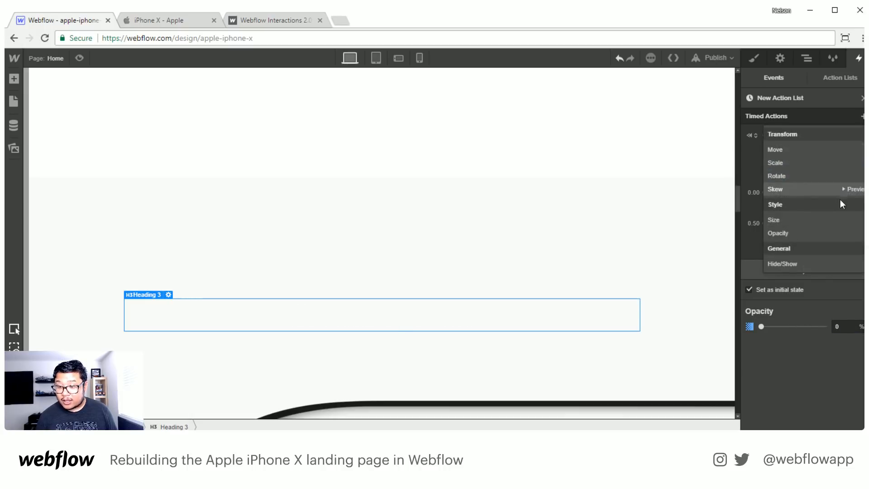
{"action": "left_click", "coordinate": [778, 150]}
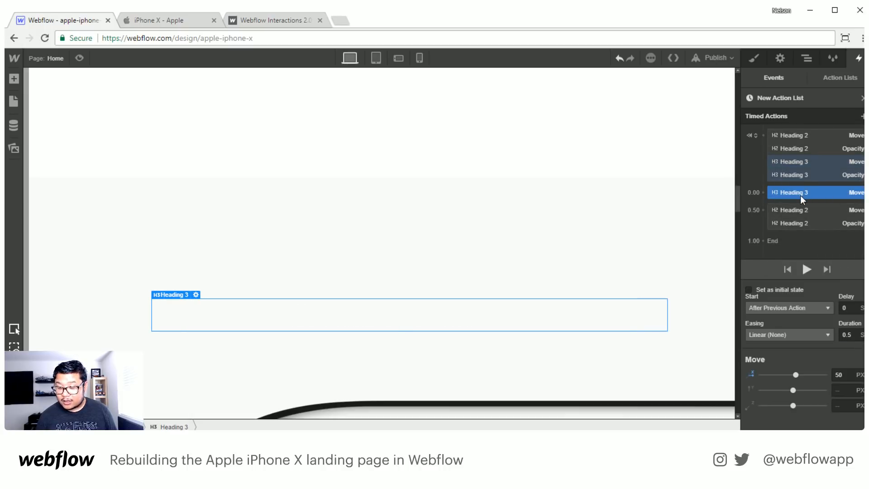
{"action": "left_click_drag", "start_coordinate": [800, 194], "coordinate": [802, 222]}
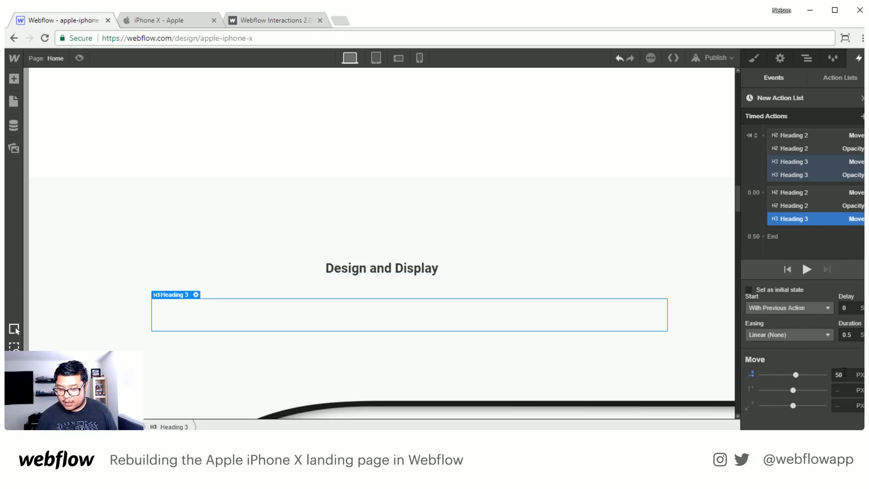
{"action": "left_click", "coordinate": [752, 374]}
{"action": "left_click", "coordinate": [838, 391]}
{"action": "type", "text": "0"}
{"action": "key", "text": "Return"}
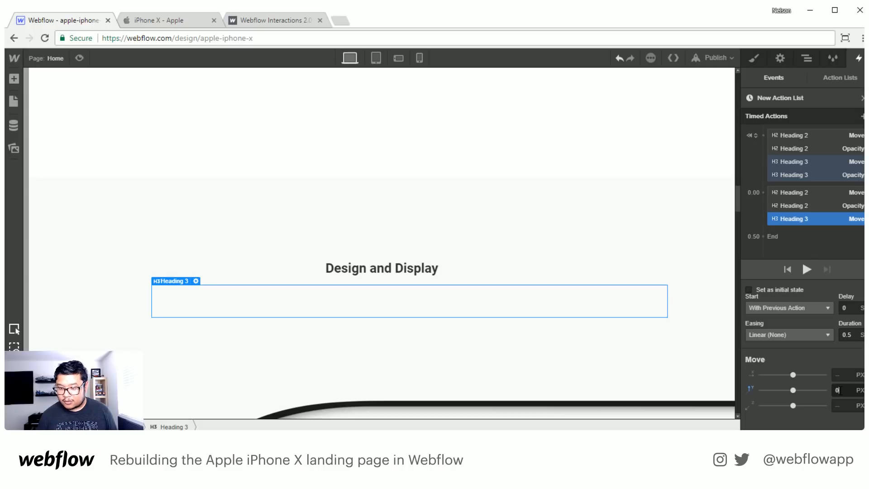
- Add a timed Opacity action for "It's all screen.", run it with the previous action, and set it to 100%
{"action": "left_click", "coordinate": [862, 116]}
{"action": "left_click", "coordinate": [794, 231]}
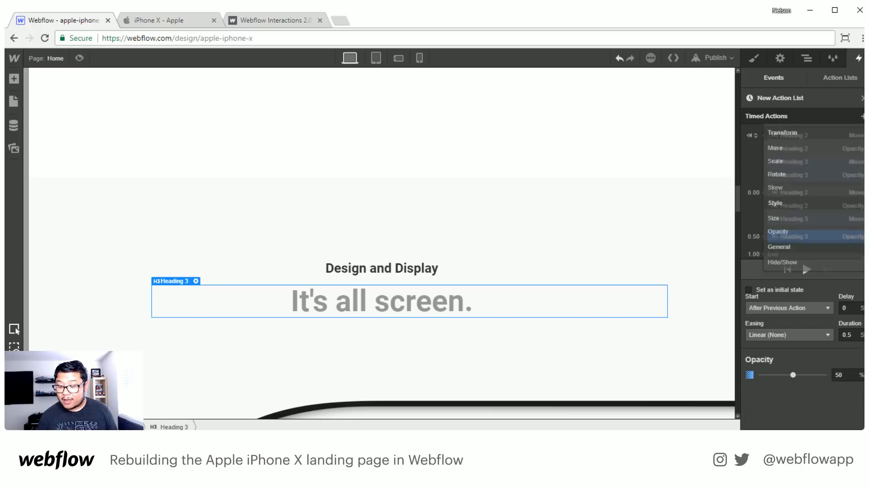
{"action": "left_click_drag", "start_coordinate": [833, 238], "coordinate": [843, 223]}
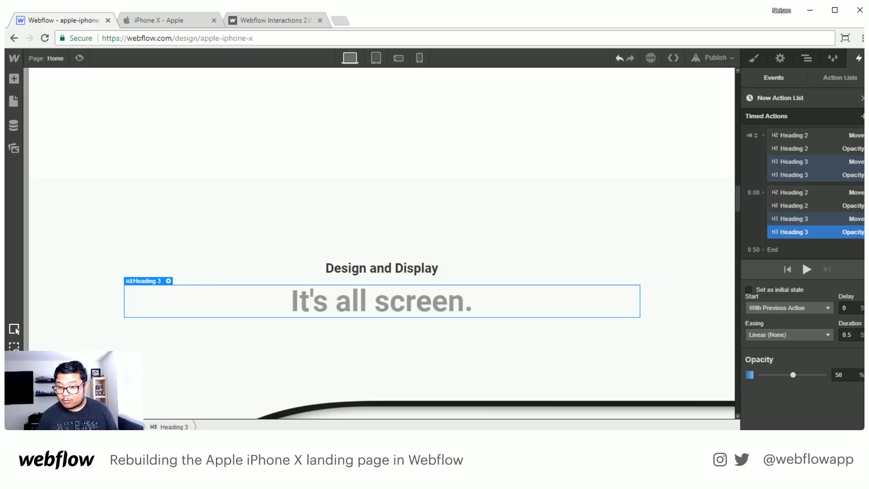
{"action": "left_click", "coordinate": [840, 375]}
{"action": "type", "text": "100"}
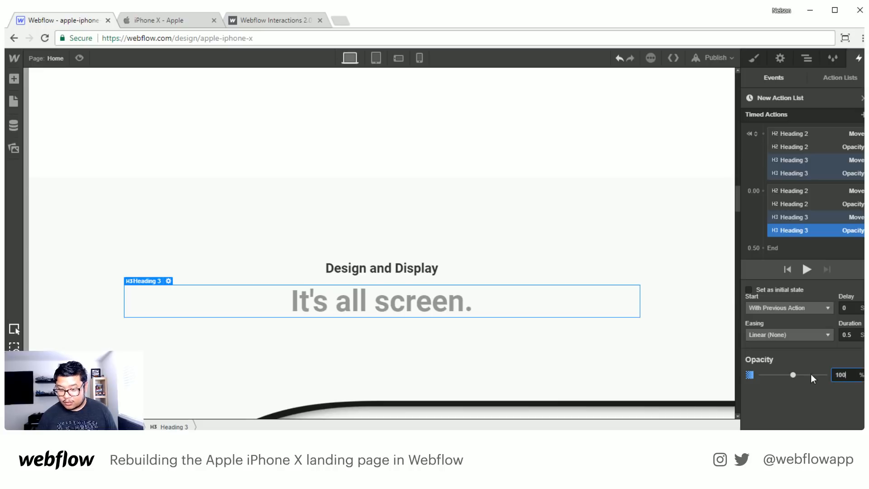
{"action": "key", "text": "Return"}
- Play the timed action list from its initial state to check both headings animating together
{"action": "left_click", "coordinate": [811, 129]}
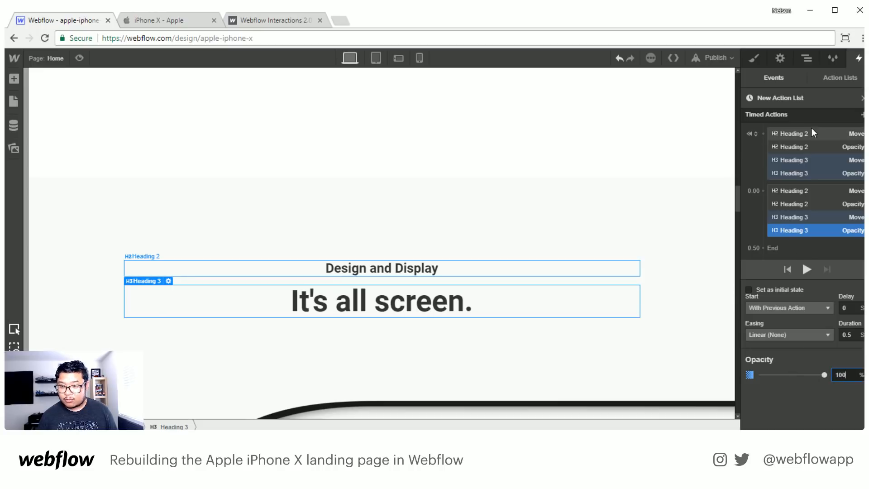
{"action": "left_click", "coordinate": [807, 270]}
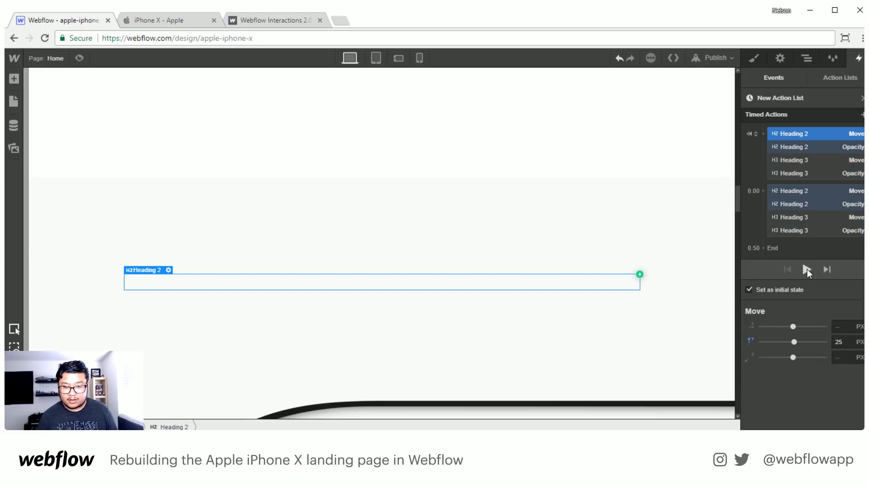
{"action": "left_click", "coordinate": [808, 269]}
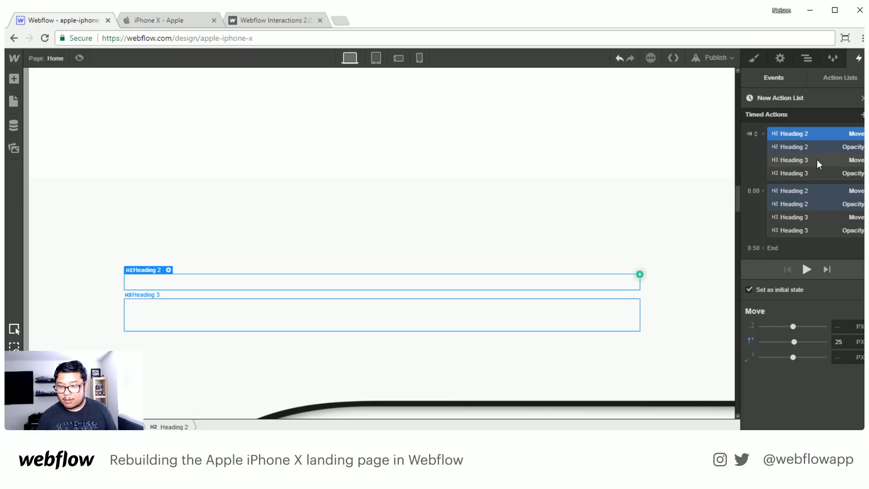
- Select both timed Heading 3 actions, Move and Opacity, and set their delay to 0.25 s
{"action": "left_click", "coordinate": [819, 219]}
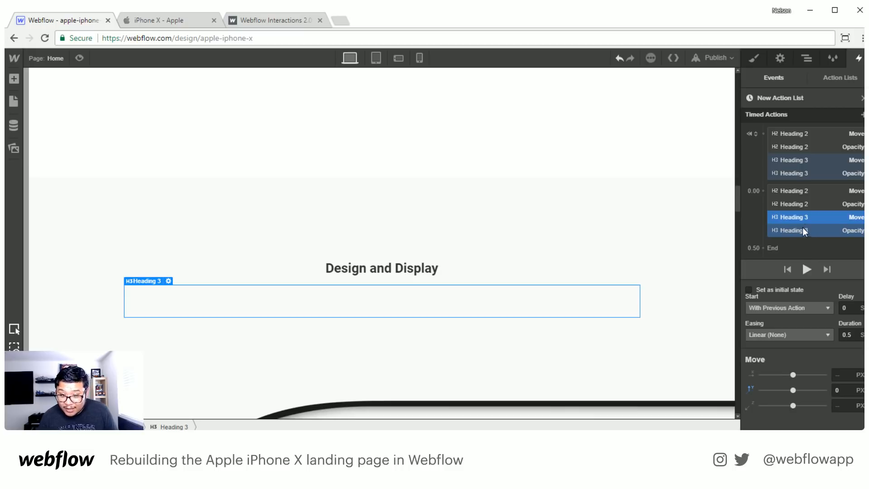
{"action": "left_click", "coordinate": [803, 230], "text": "shift"}
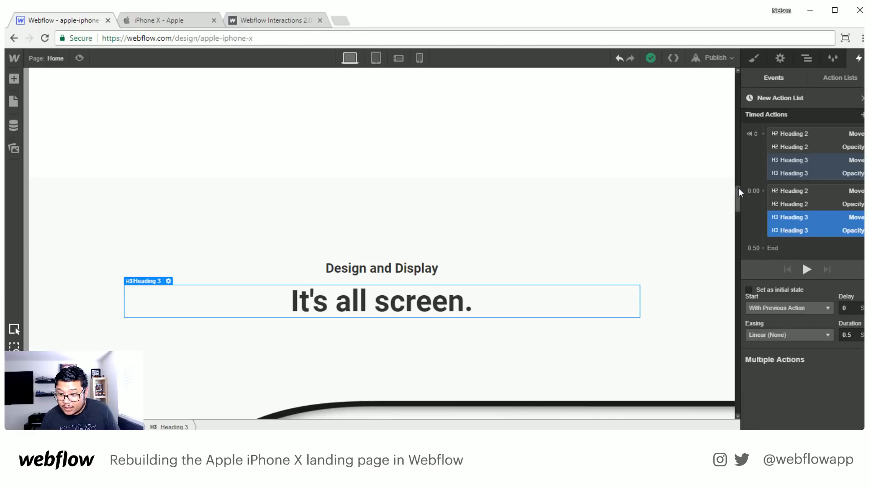
{"action": "left_click", "coordinate": [848, 307]}
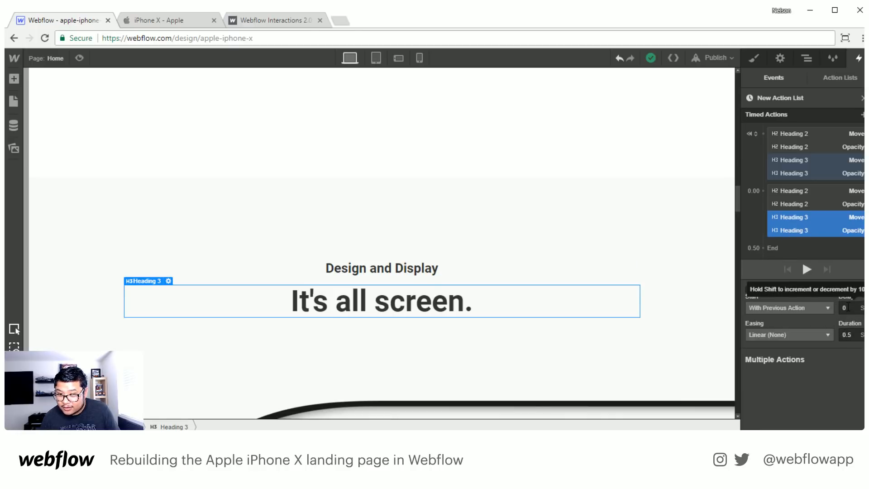
{"action": "type", "text": ".2"}
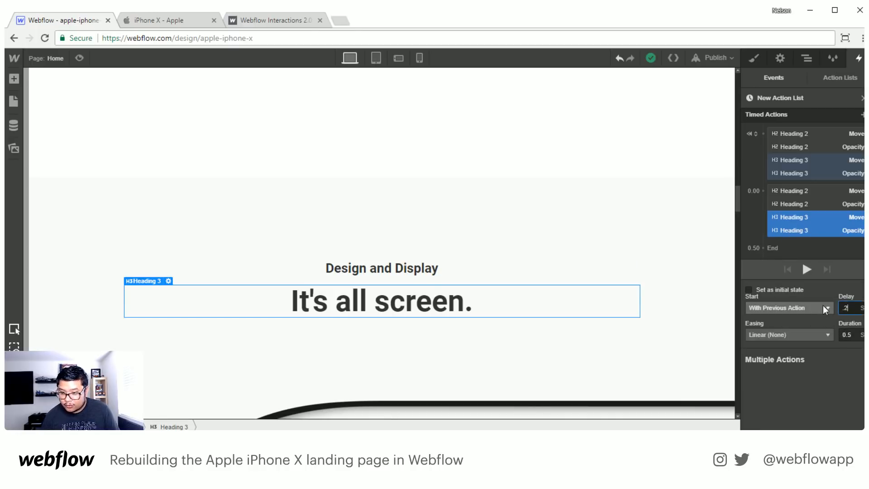
{"action": "type", "text": "5"}
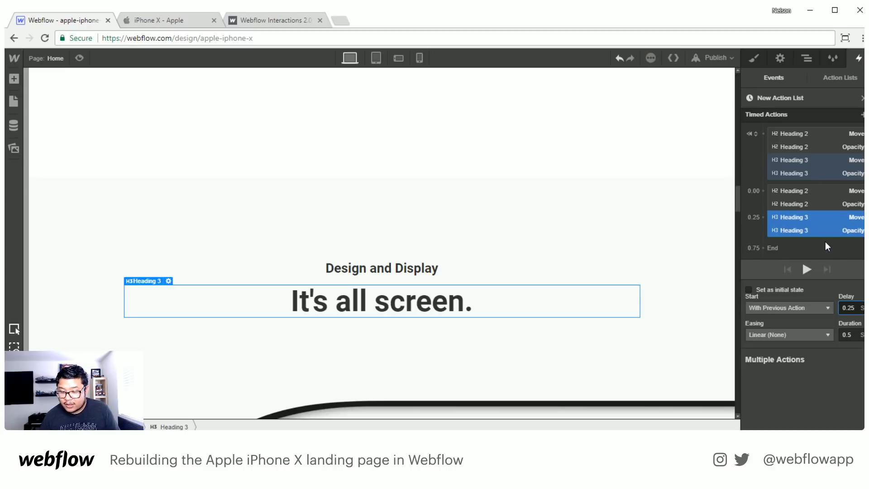
- Play the action list repeatedly to check the staggered entrance of the two headings
{"action": "left_click", "coordinate": [806, 268]}
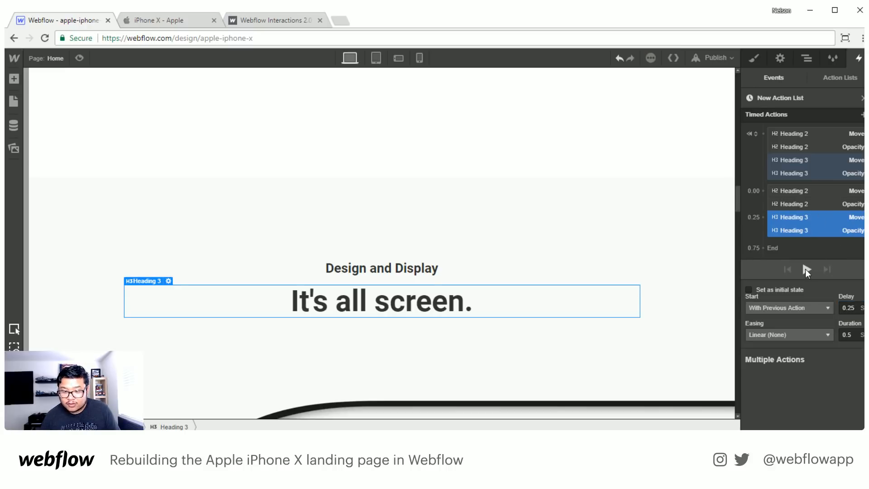
{"action": "left_click", "coordinate": [805, 269]}
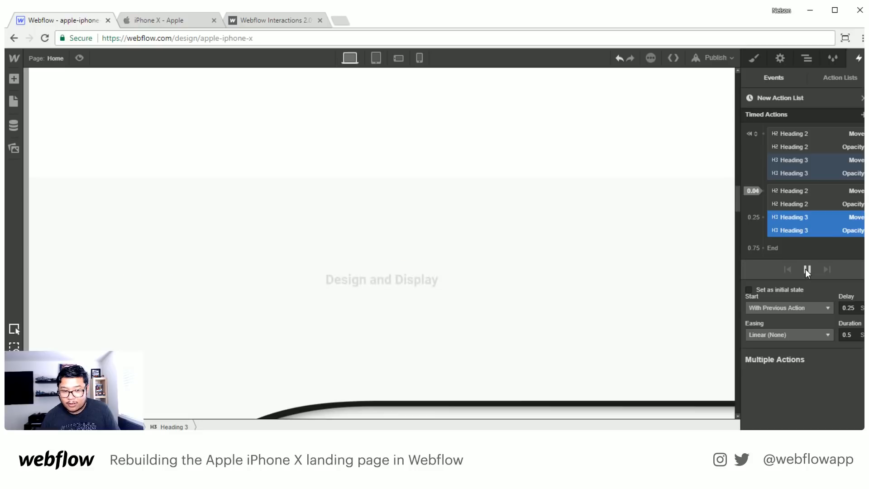
{"action": "left_click", "coordinate": [805, 269]}
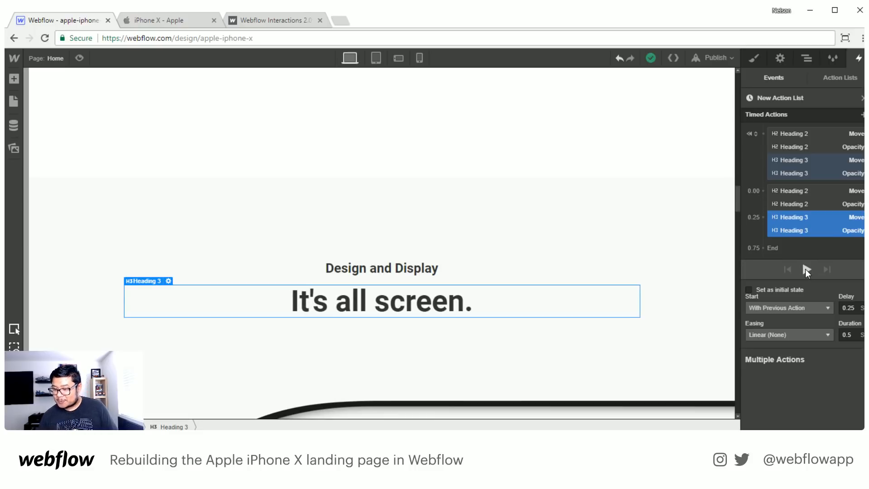
{"action": "left_click", "coordinate": [805, 268]}
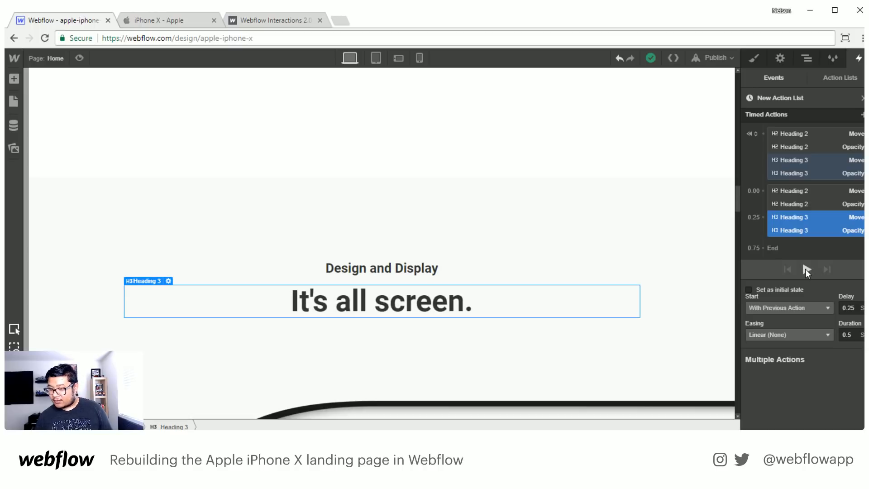
{"action": "left_click", "coordinate": [805, 269]}
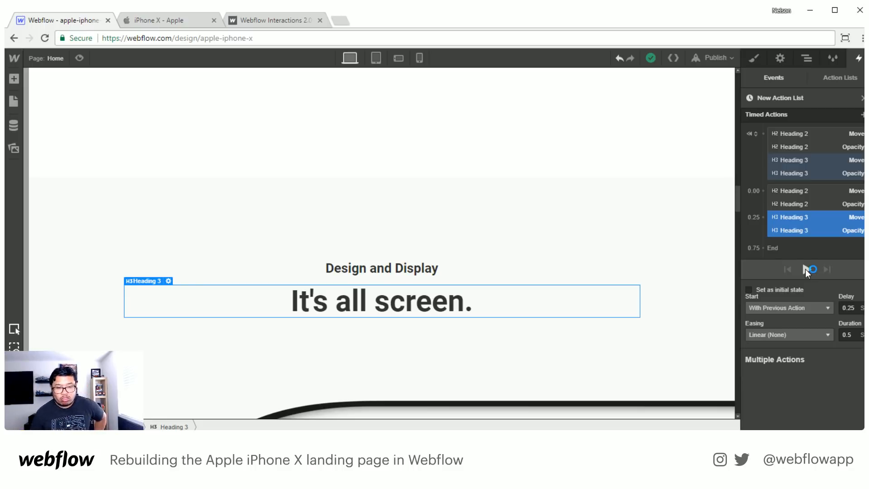
- Close the heading action list and give the iphone screen element a Scroll Into View trigger starting a new timed action list
{"action": "scroll", "coordinate": [600, 299], "scroll_direction": "down", "scroll_amount": 3}
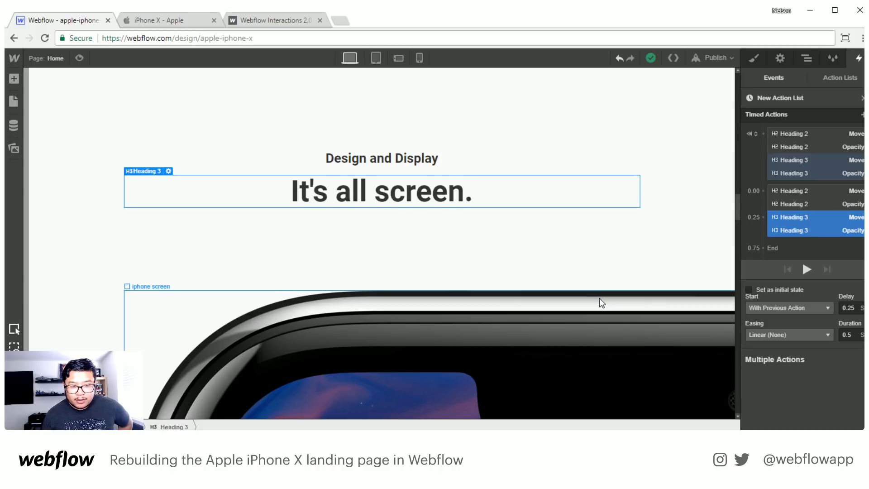
{"action": "scroll", "coordinate": [599, 298], "scroll_direction": "down", "scroll_amount": 3}
{"action": "left_click", "coordinate": [519, 271]}
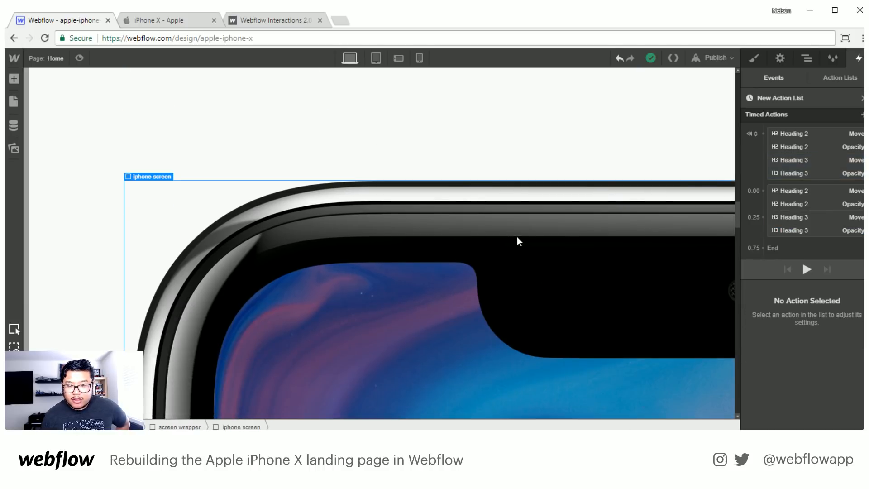
{"action": "left_click", "coordinate": [862, 97]}
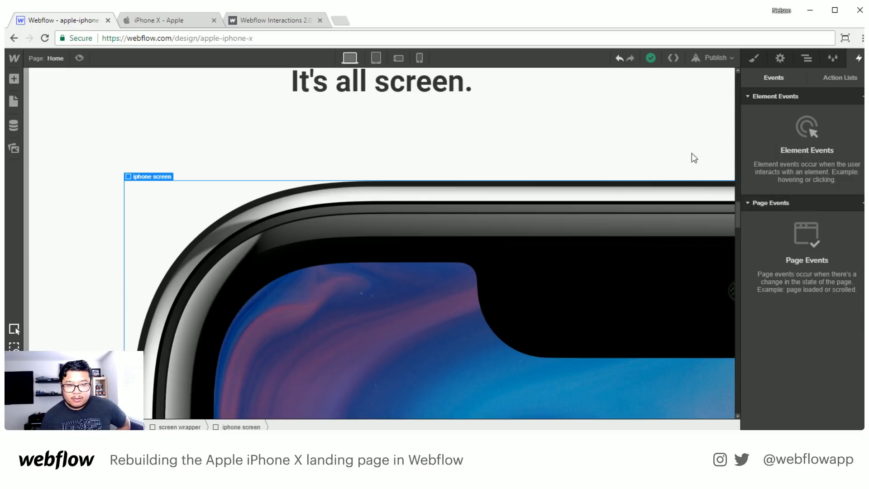
{"action": "left_click", "coordinate": [862, 97]}
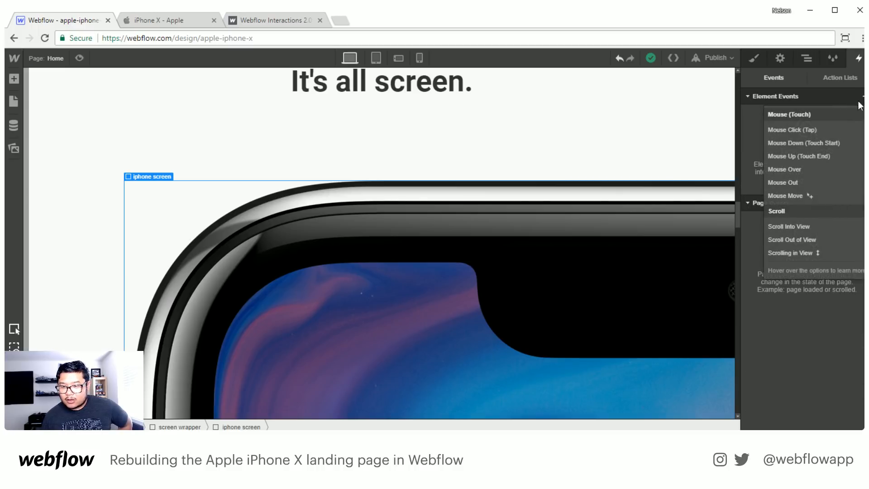
{"action": "left_click", "coordinate": [804, 224]}
{"action": "left_click", "coordinate": [796, 146]}
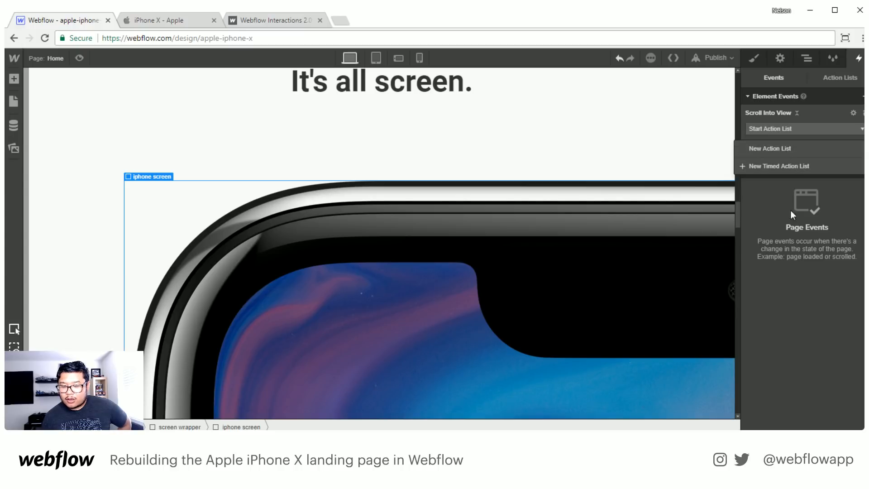
{"action": "left_click", "coordinate": [779, 163]}
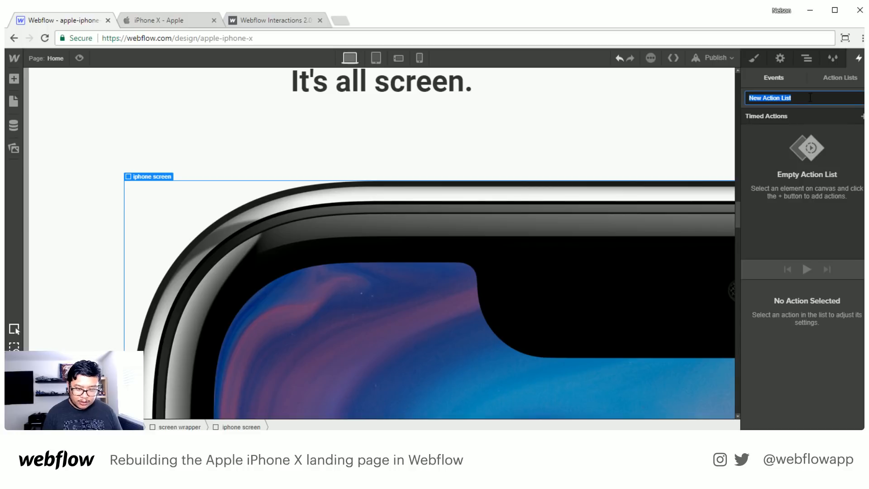
- Name the new timed action list "screen fade in"
{"action": "type", "text": "screen"}
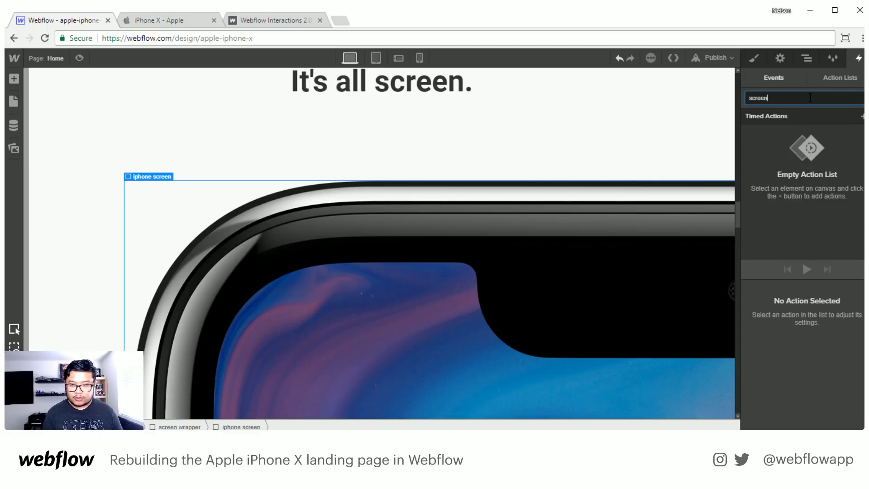
{"action": "key", "text": "Return"}
{"action": "scroll", "coordinate": [643, 207], "scroll_direction": "up", "scroll_amount": 2}
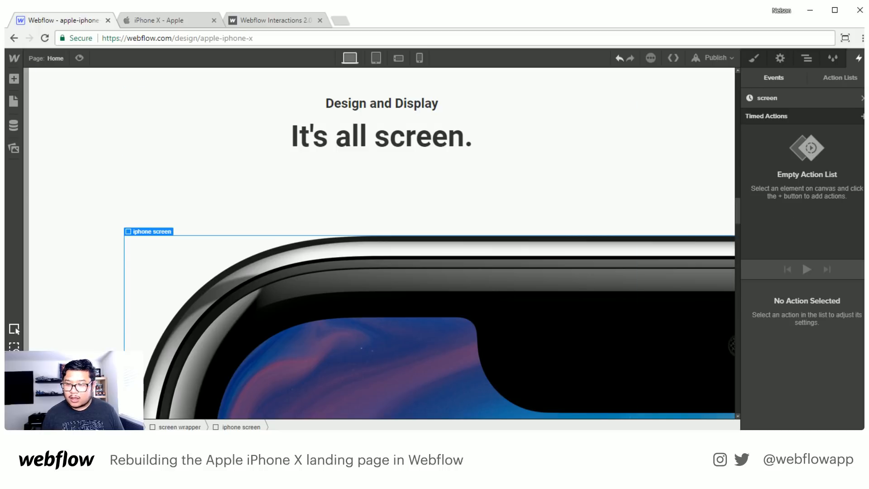
{"action": "double_click", "coordinate": [812, 97]}
{"action": "left_click", "coordinate": [781, 98]}
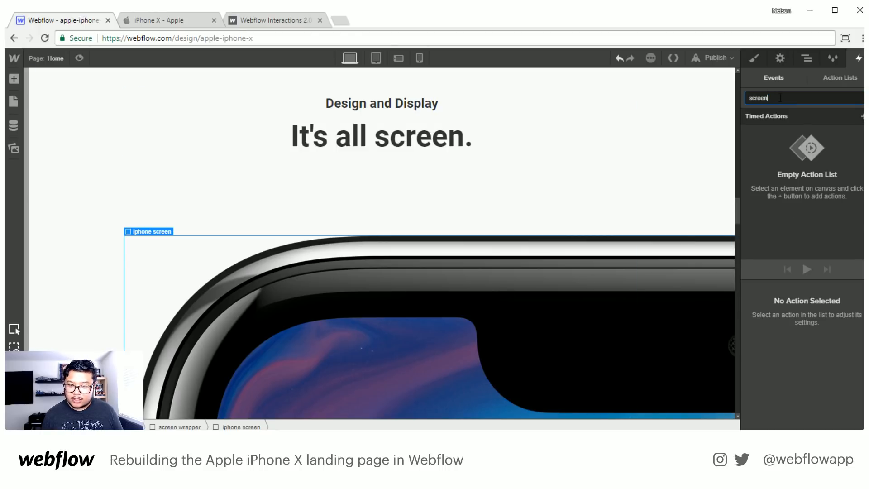
{"action": "type", "text": "fade in"}
{"action": "key", "text": "Return"}
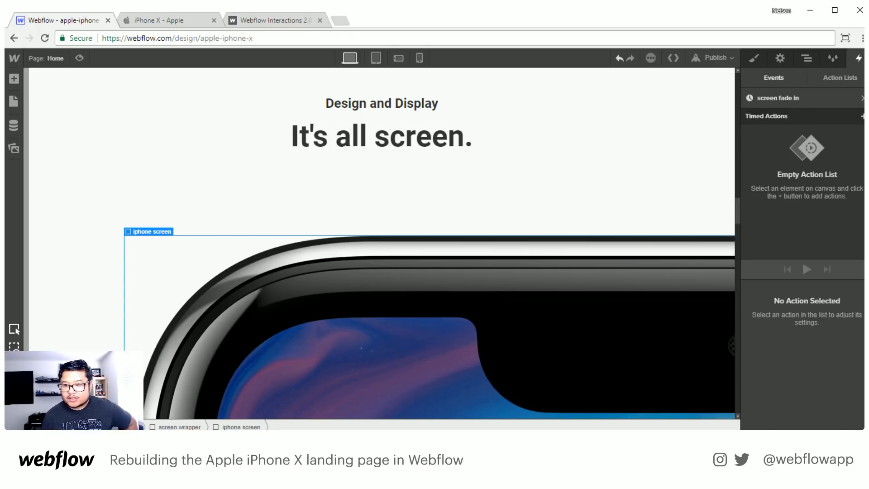
- Add a Move action for the iphone screen as its initial state, clearing the X offset and setting Y to 25 px
{"action": "left_click", "coordinate": [862, 116]}
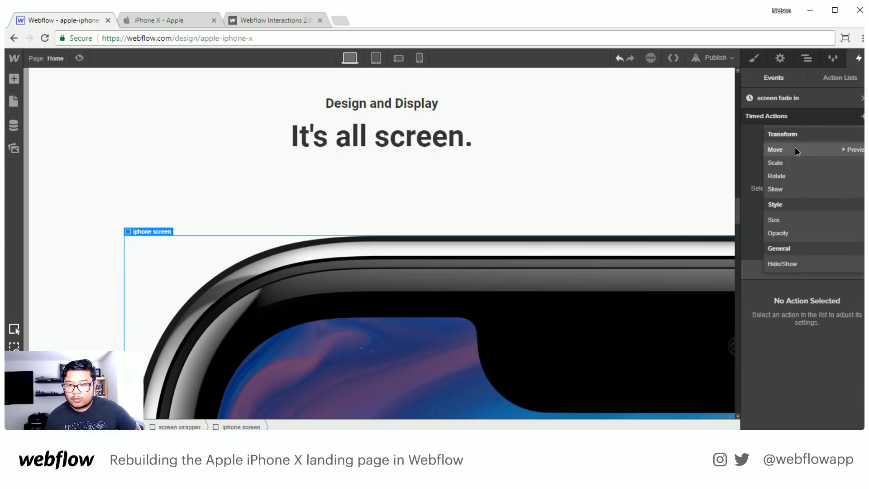
{"action": "left_click", "coordinate": [795, 149]}
{"action": "left_click", "coordinate": [783, 295]}
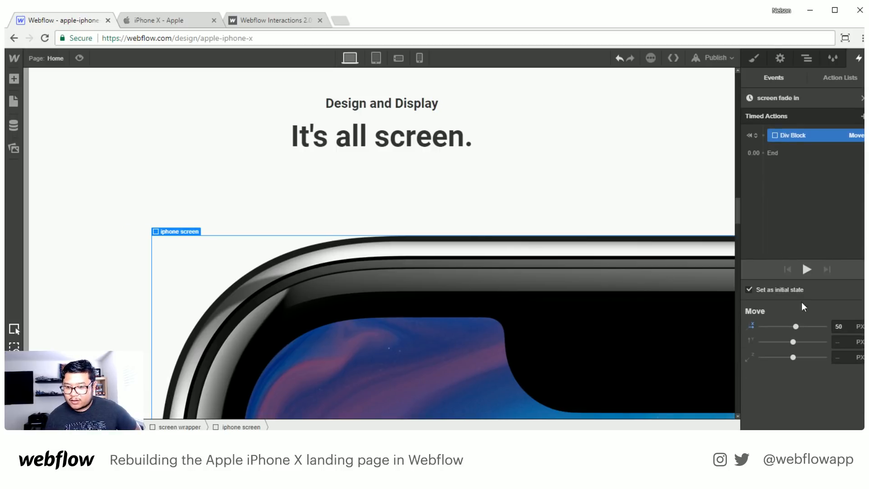
{"action": "left_click", "coordinate": [755, 326]}
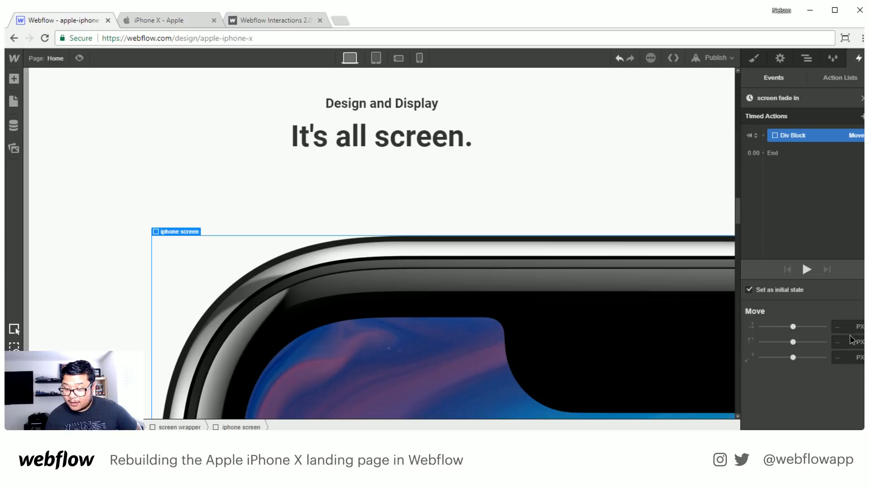
{"action": "left_click", "coordinate": [841, 341]}
{"action": "type", "text": "25"}
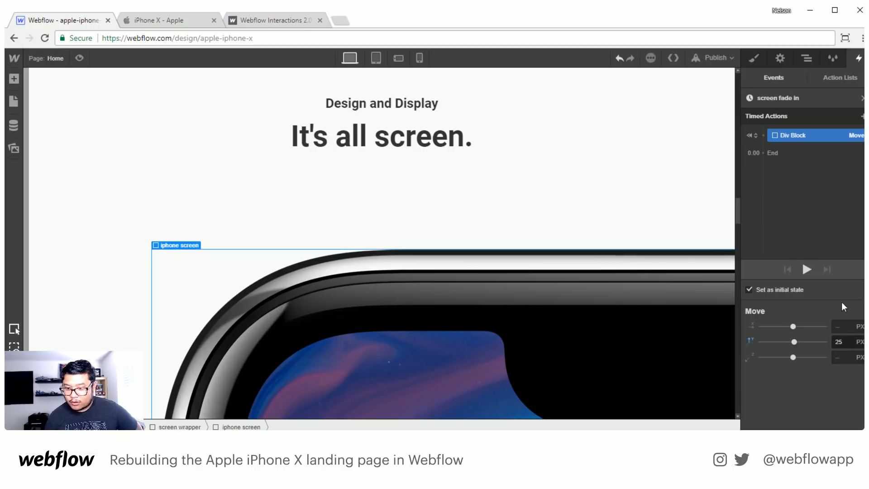
- Add an Opacity action of 0% for the iphone screen and make it an initial state
{"action": "left_click", "coordinate": [862, 116]}
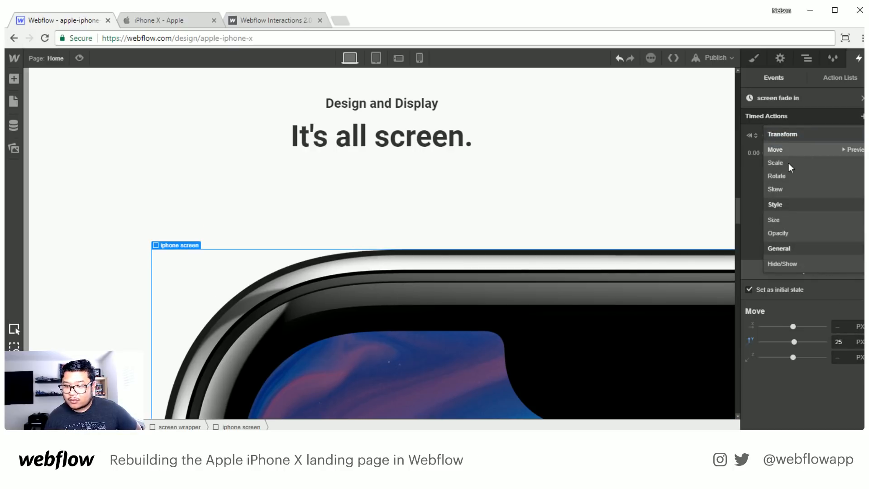
{"action": "left_click", "coordinate": [780, 233]}
{"action": "double_click", "coordinate": [836, 374]}
{"action": "type", "text": "0"}
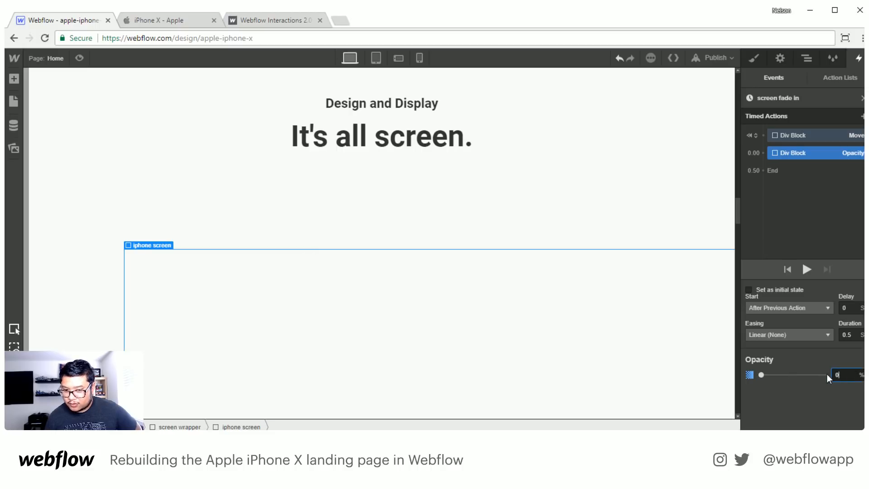
{"action": "left_click", "coordinate": [785, 291]}
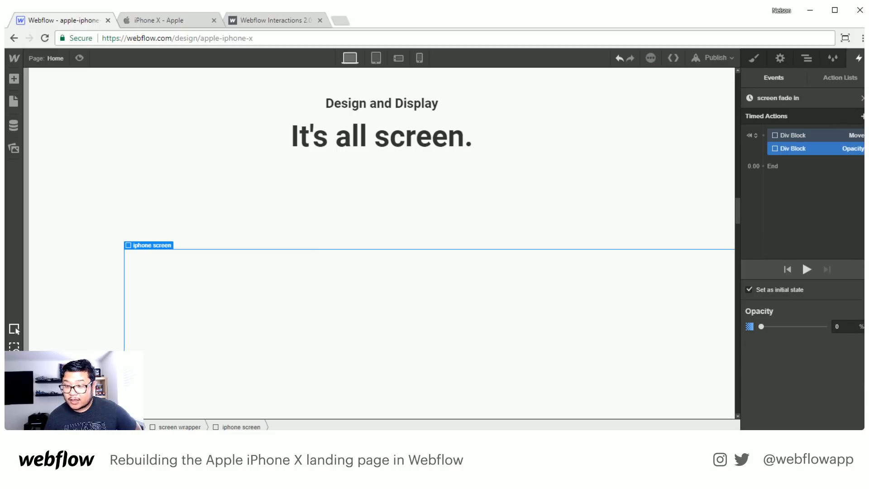
- Add a timed Move action for the iphone screen, clearing the X offset and setting Y to 0 px
{"action": "left_click", "coordinate": [862, 116]}
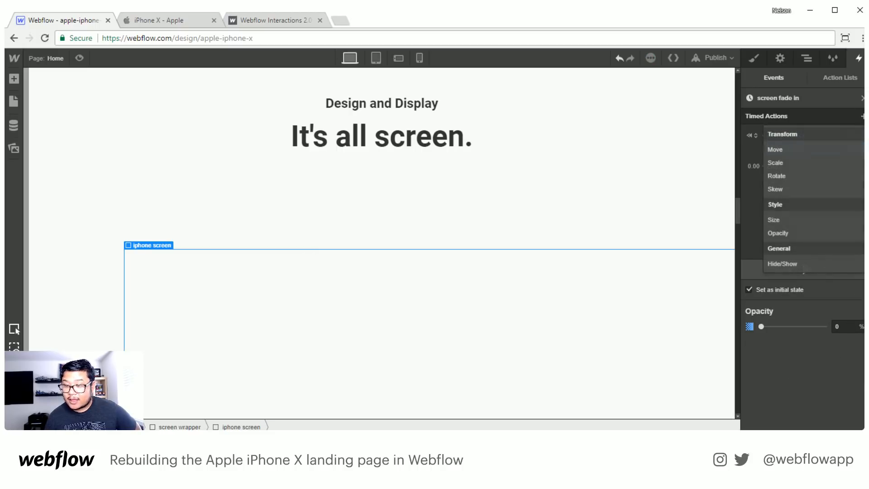
{"action": "left_click", "coordinate": [789, 153]}
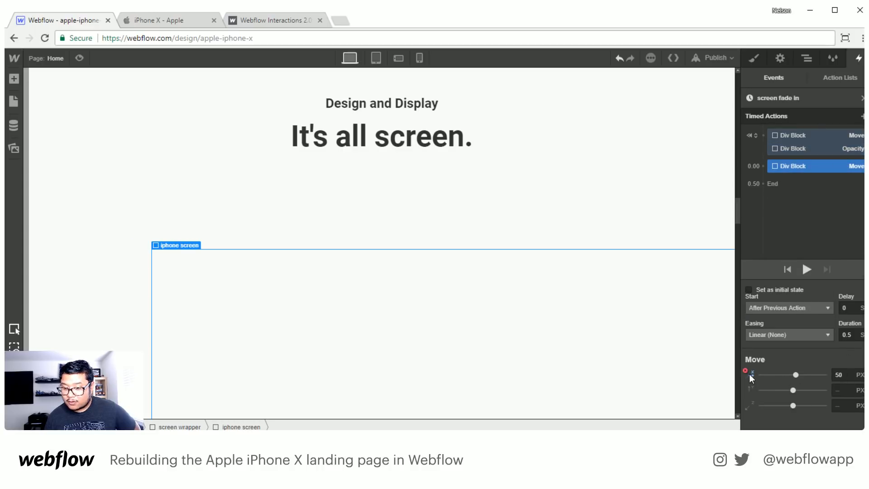
{"action": "left_click", "coordinate": [843, 389]}
{"action": "type", "text": "0"}
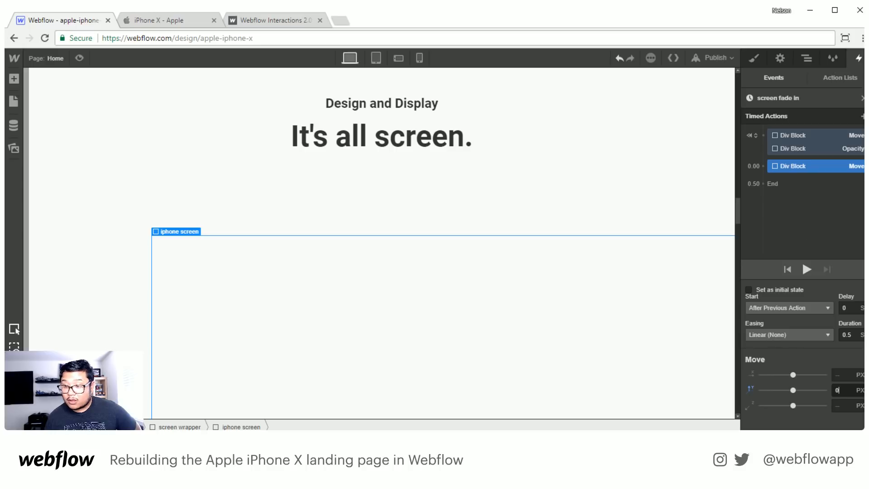
- Add a timed Opacity action of 100% for the iphone screen and run it together with the timed Move action
{"action": "left_click", "coordinate": [862, 116]}
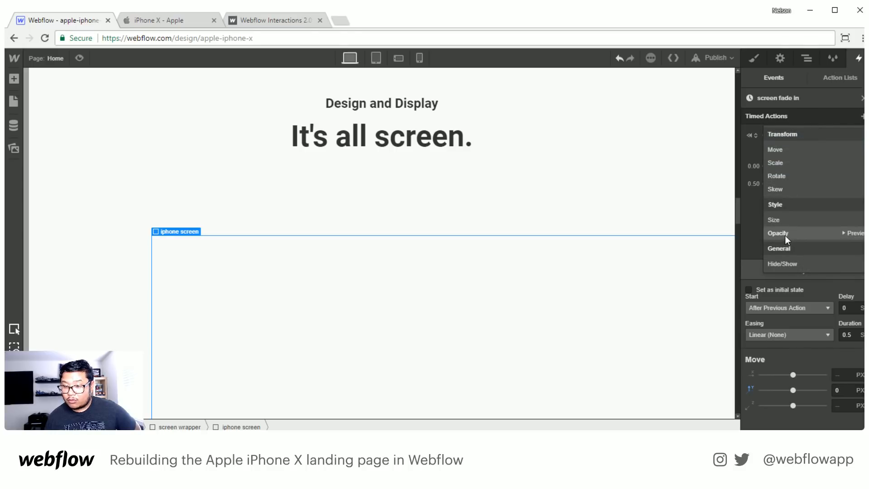
{"action": "left_click", "coordinate": [785, 235]}
{"action": "double_click", "coordinate": [841, 375]}
{"action": "type", "text": "100"}
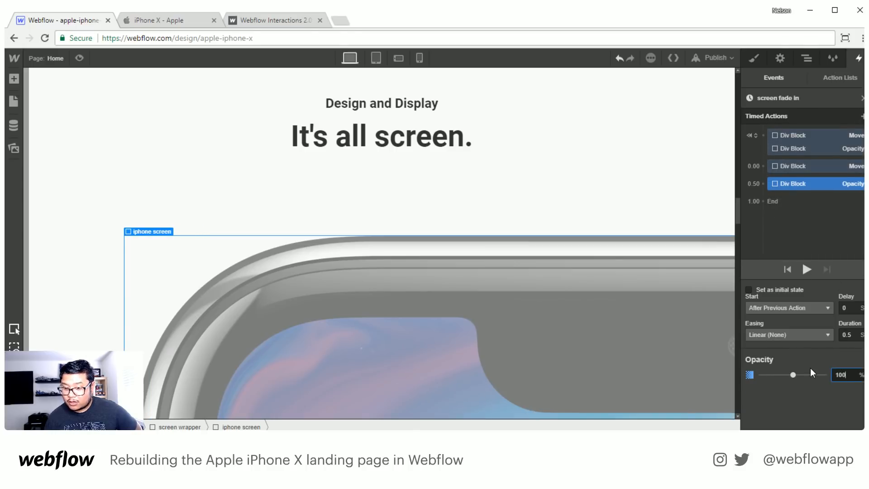
{"action": "key", "text": "Return"}
{"action": "left_click_drag", "start_coordinate": [790, 183], "coordinate": [795, 169]}
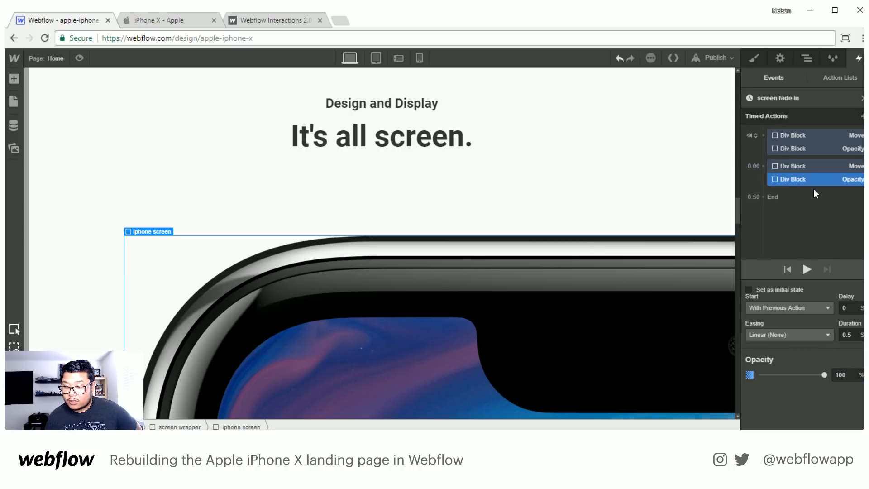
- Preview the page and scroll through the "It's all screen." section to check the iphone screen's entrance, then exit the preview
{"action": "scroll", "coordinate": [336, 200], "scroll_direction": "up", "scroll_amount": 10}
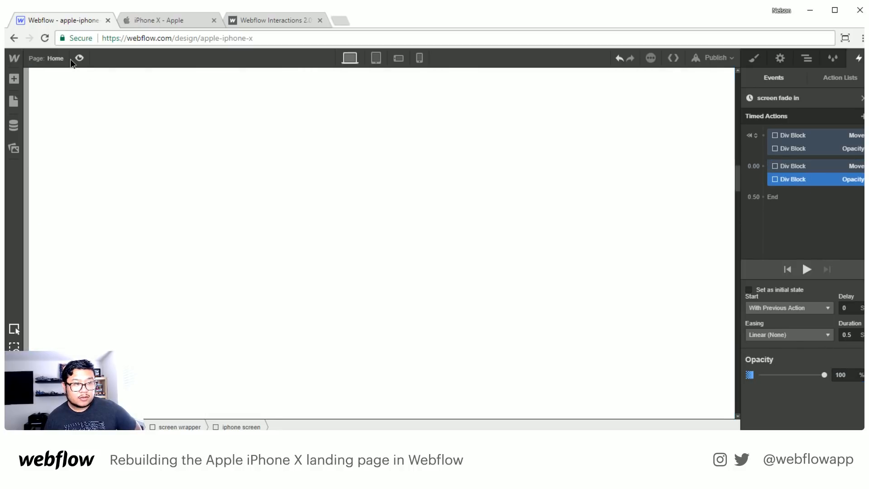
{"action": "left_click", "coordinate": [81, 58]}
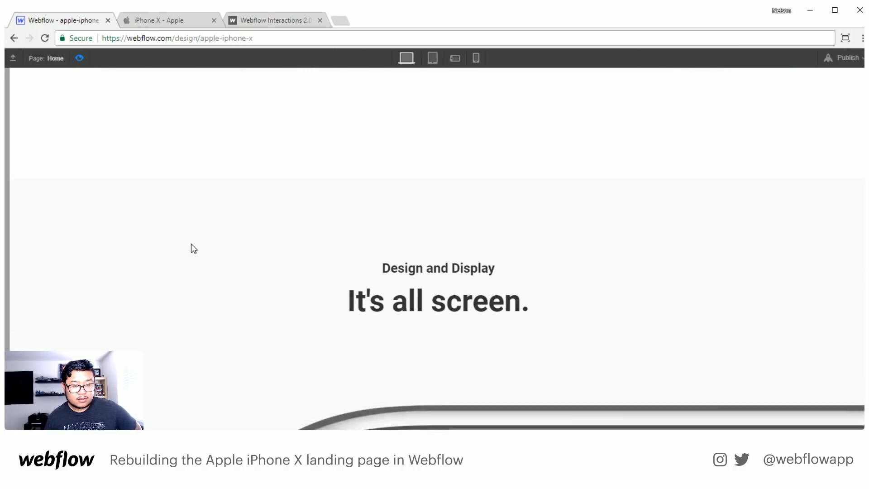
{"action": "scroll", "coordinate": [191, 244], "scroll_direction": "down", "scroll_amount": 15}
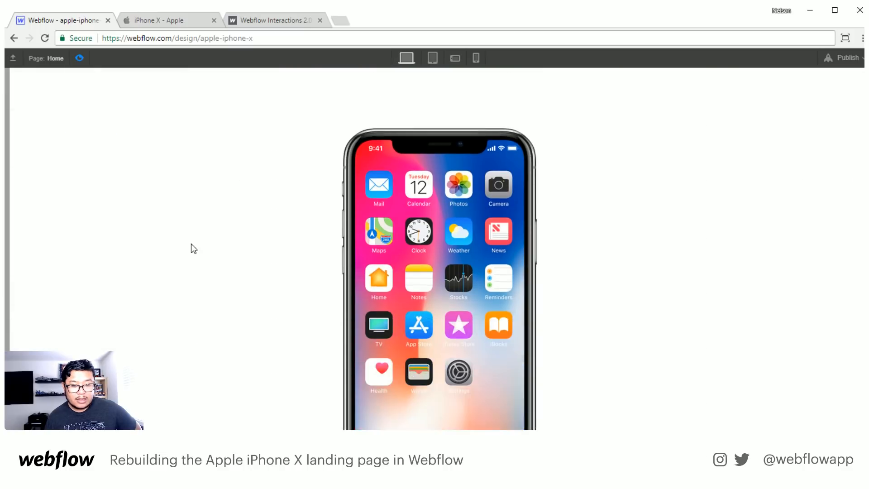
{"action": "scroll", "coordinate": [191, 244], "scroll_direction": "down", "scroll_amount": 4}
{"action": "scroll", "coordinate": [191, 244], "scroll_direction": "up", "scroll_amount": 4}
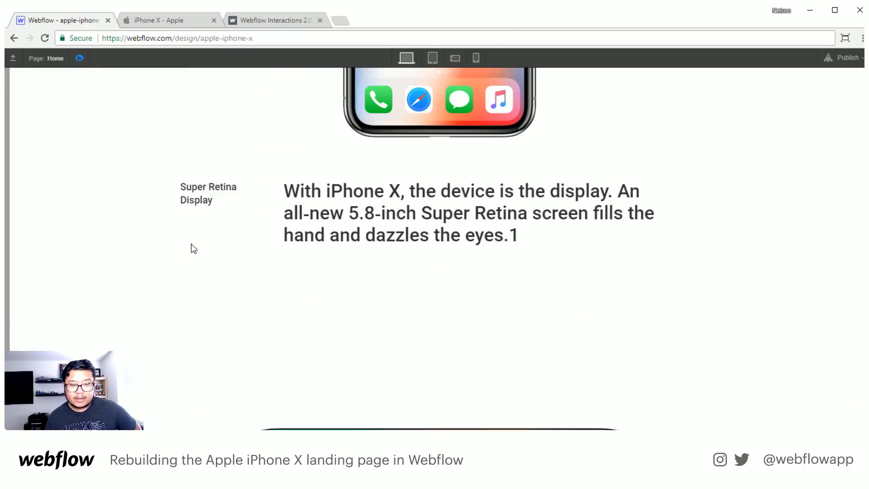
{"action": "scroll", "coordinate": [191, 244], "scroll_direction": "down", "scroll_amount": 1}
{"action": "scroll", "coordinate": [191, 244], "scroll_direction": "up", "scroll_amount": 5}
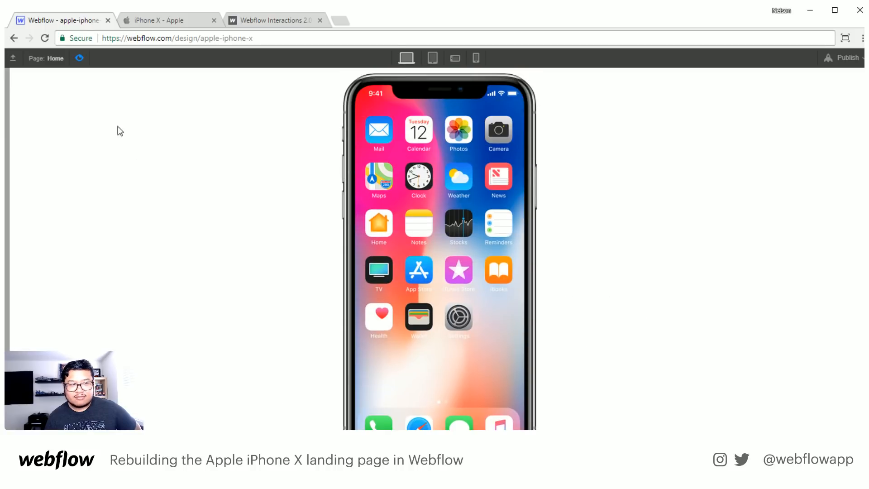
{"action": "left_click", "coordinate": [79, 56]}
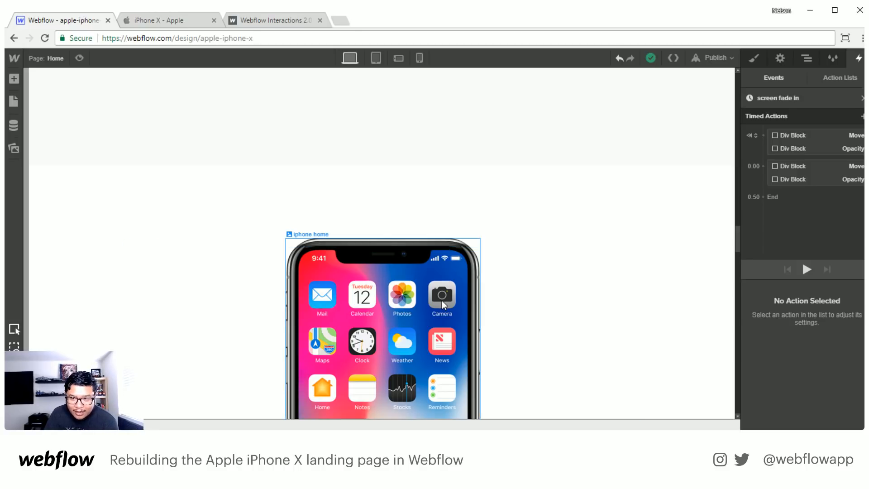
- Leave the "screen fade in" action list and return to the overview of element and page events
{"action": "left_click", "coordinate": [829, 78]}
{"action": "left_click", "coordinate": [784, 75]}
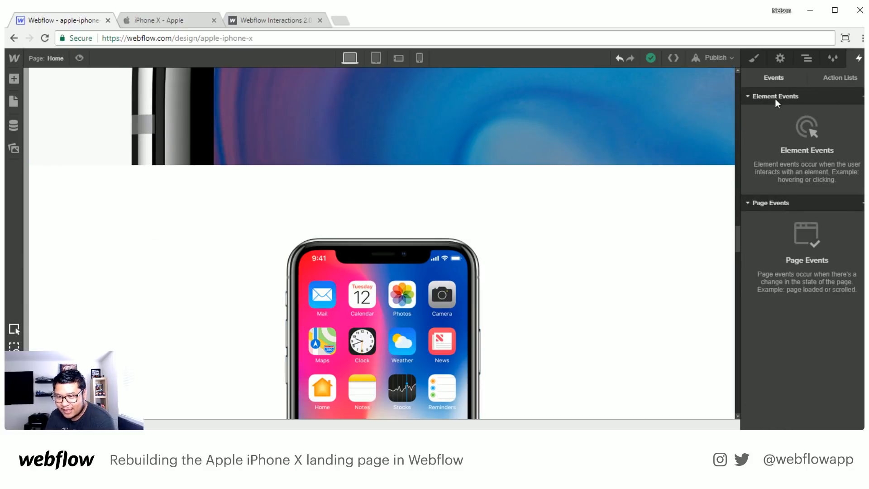
{"action": "left_click", "coordinate": [776, 96]}
{"action": "left_click", "coordinate": [769, 97]}
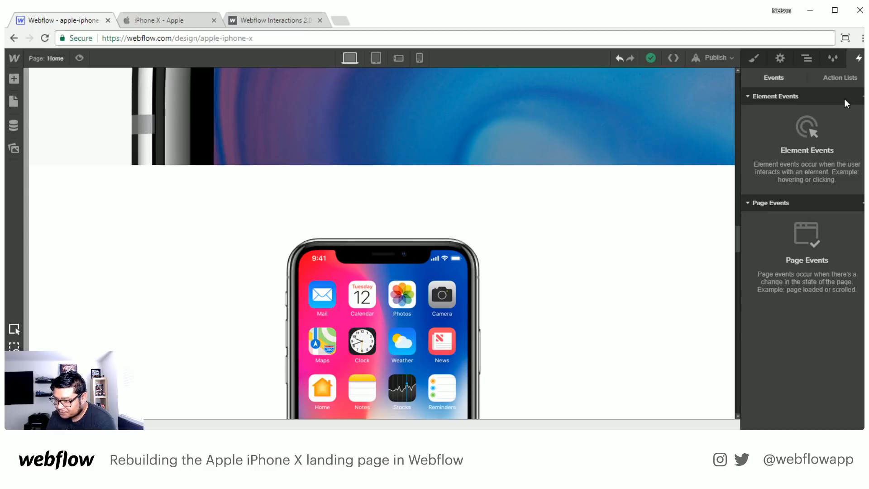
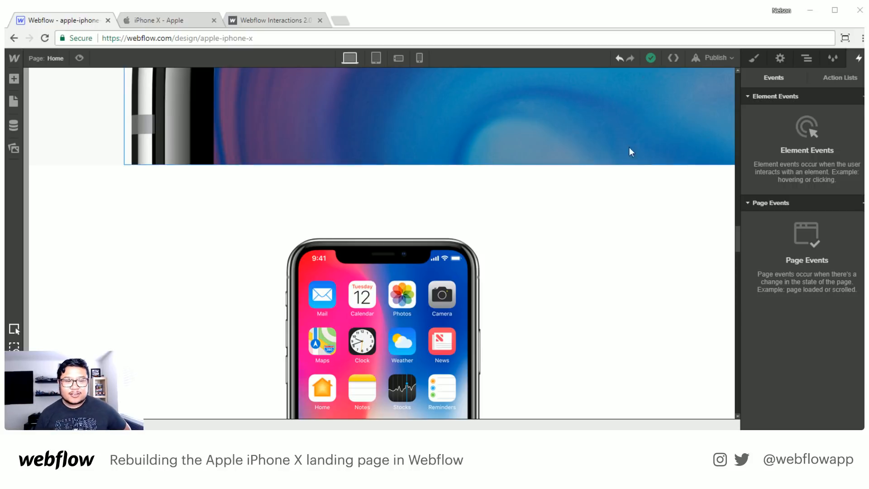
- Open the action list of the Scroll Into View trigger on the "Design and Display" heading
{"action": "scroll", "coordinate": [651, 167], "scroll_direction": "up", "scroll_amount": 8}
{"action": "left_click", "coordinate": [808, 59]}
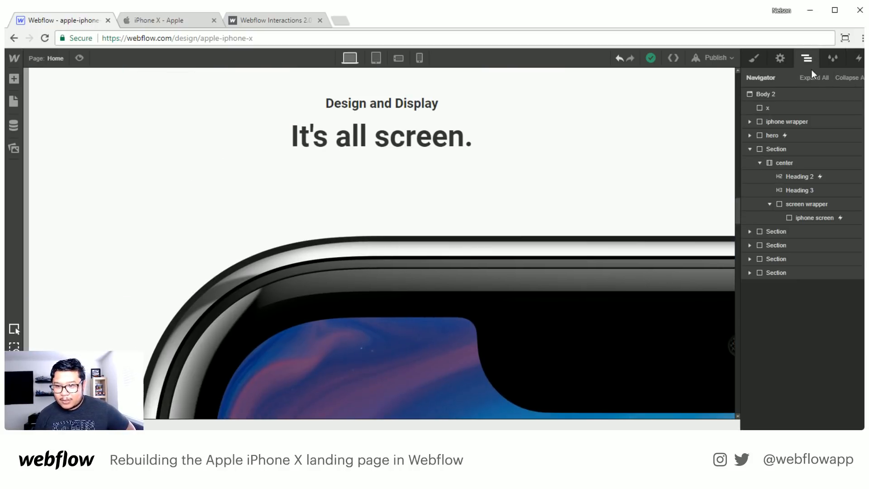
{"action": "left_click", "coordinate": [800, 120]}
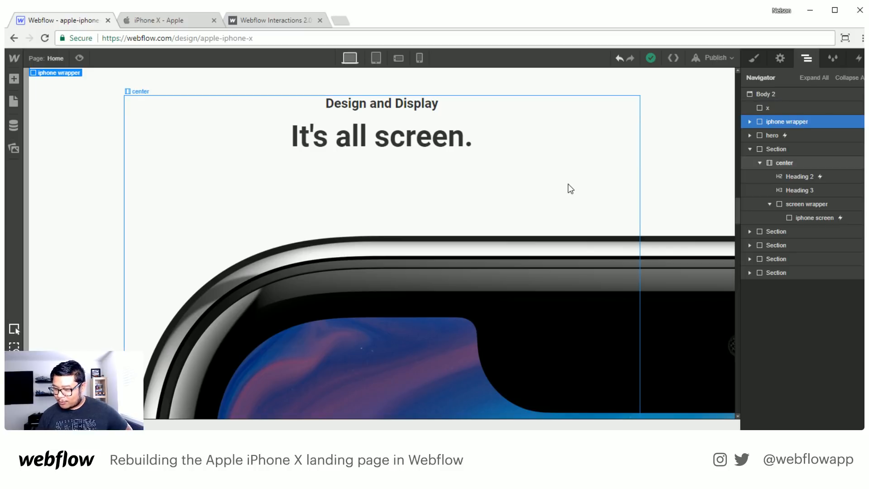
{"action": "scroll", "coordinate": [569, 189], "scroll_direction": "down", "scroll_amount": 5}
{"action": "scroll", "coordinate": [568, 185], "scroll_direction": "down", "scroll_amount": 6}
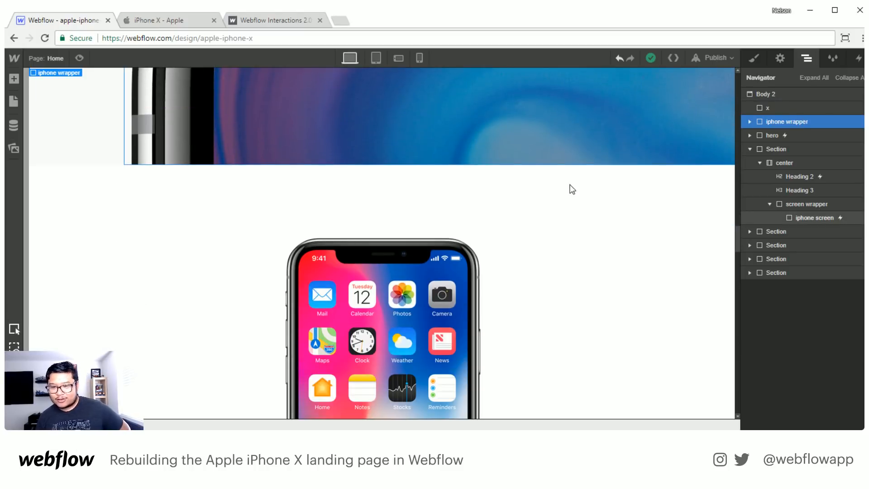
{"action": "scroll", "coordinate": [553, 264], "scroll_direction": "down", "scroll_amount": 1}
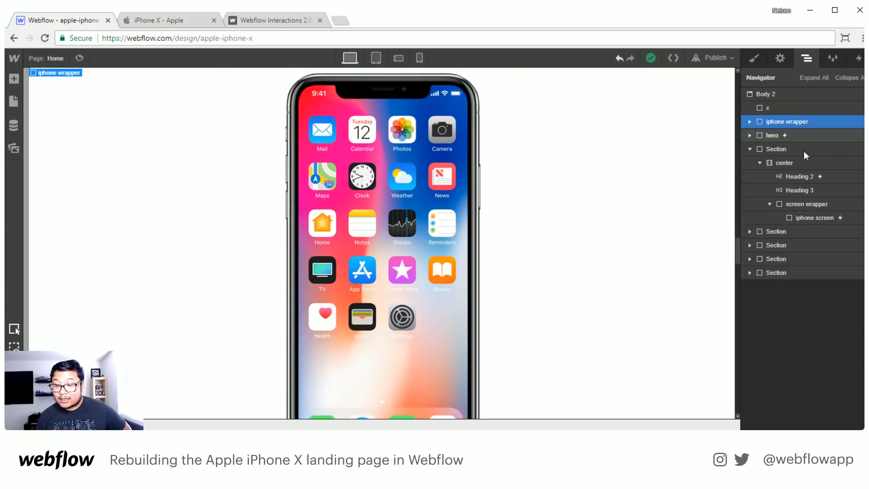
{"action": "left_click", "coordinate": [814, 174]}
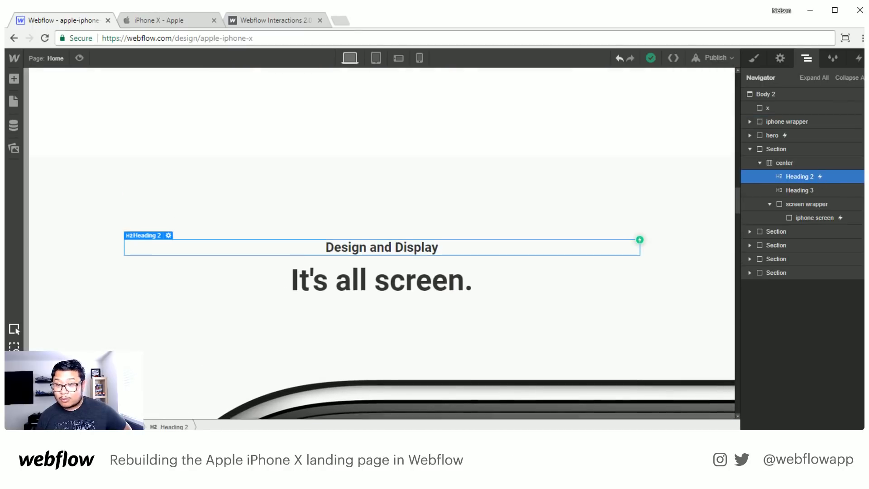
{"action": "left_click", "coordinate": [859, 58]}
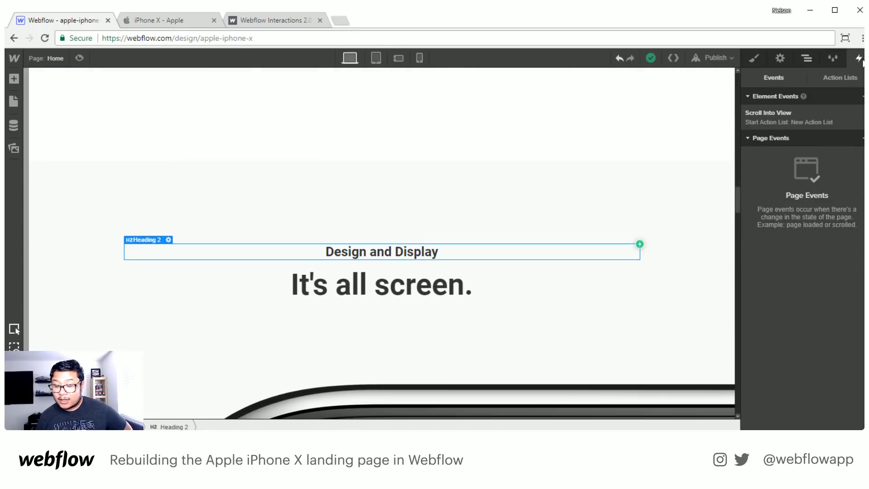
{"action": "left_click", "coordinate": [797, 114]}
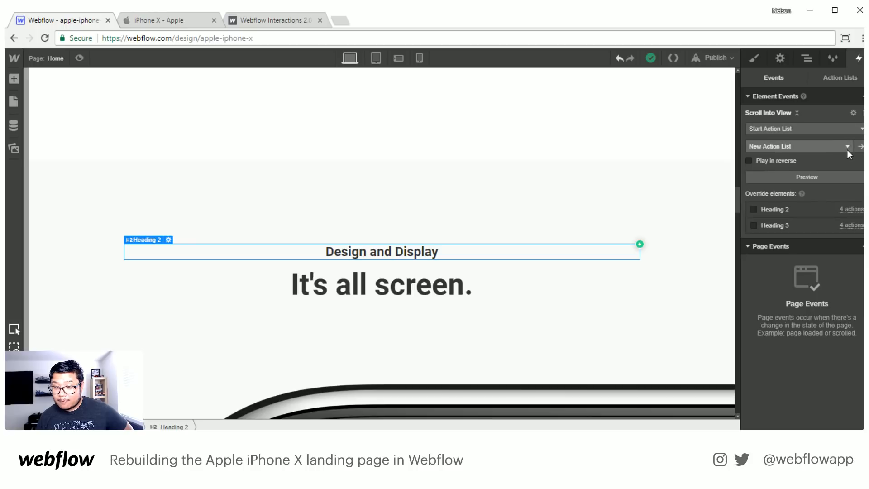
{"action": "left_click", "coordinate": [860, 146]}
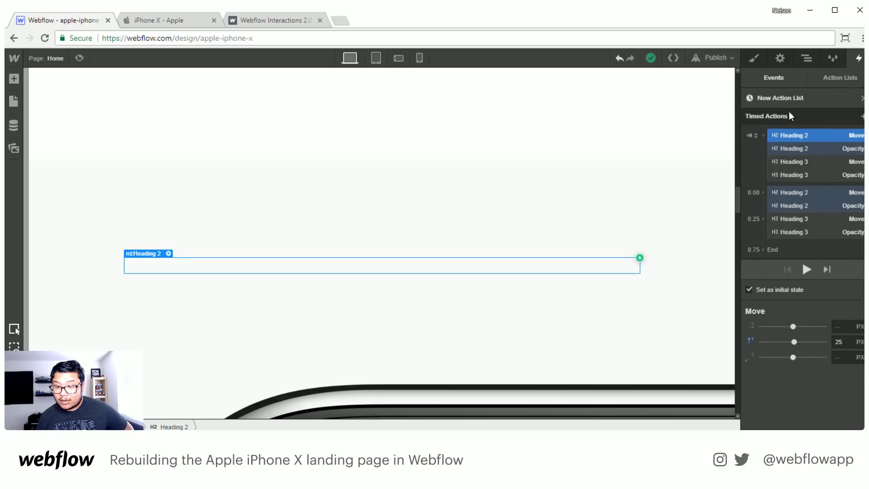
- Rename the heading's timed action list as "text fade in" and return to its Scroll Into View event
{"action": "left_click", "coordinate": [809, 99]}
{"action": "type", "text": "text fade in"}
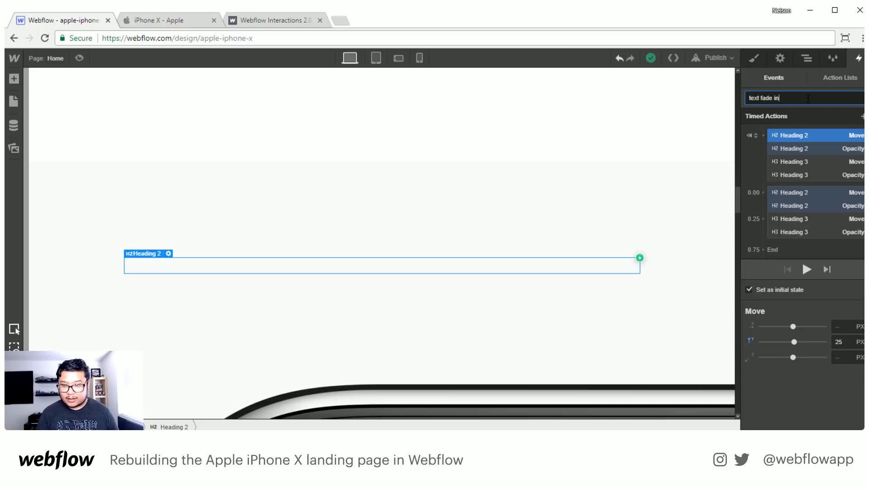
{"action": "key", "text": "Return"}
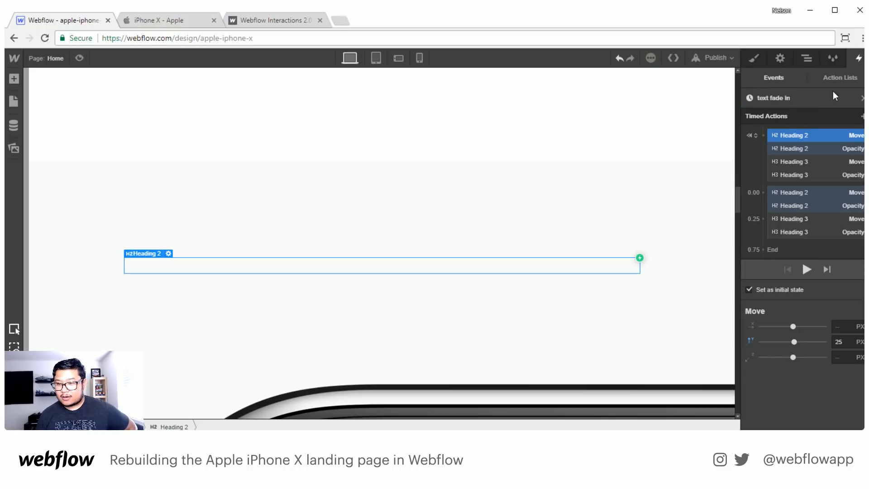
{"action": "left_click", "coordinate": [858, 98]}
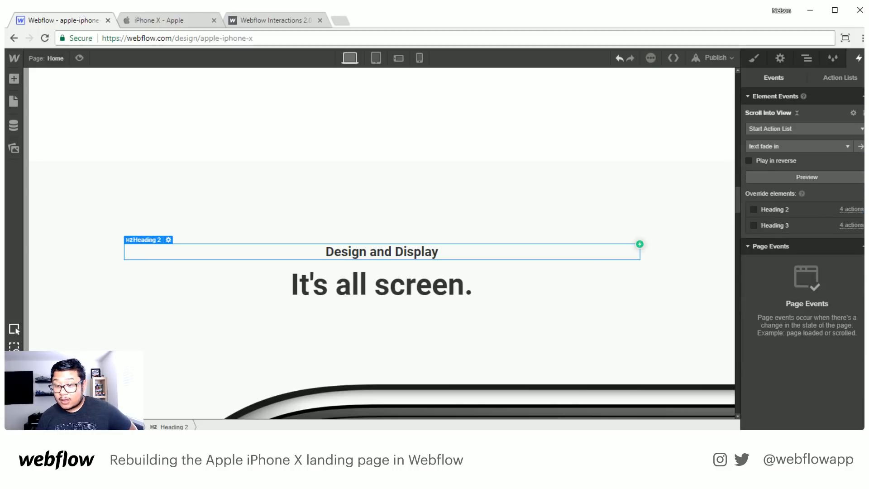
- Look through the heading's Scroll Into View settings, the available element event types and the selectable timed action lists
{"action": "left_click", "coordinate": [795, 112]}
{"action": "left_click", "coordinate": [795, 112]}
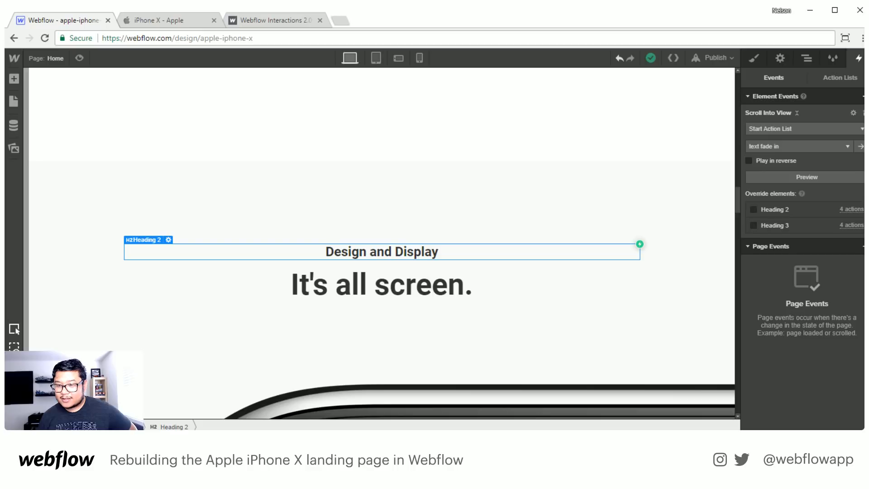
{"action": "left_click", "coordinate": [864, 96]}
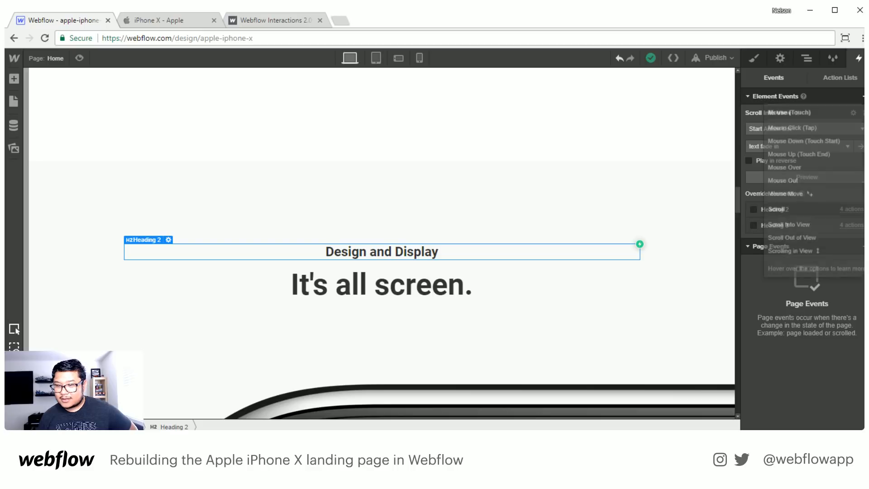
{"action": "left_click", "coordinate": [863, 94]}
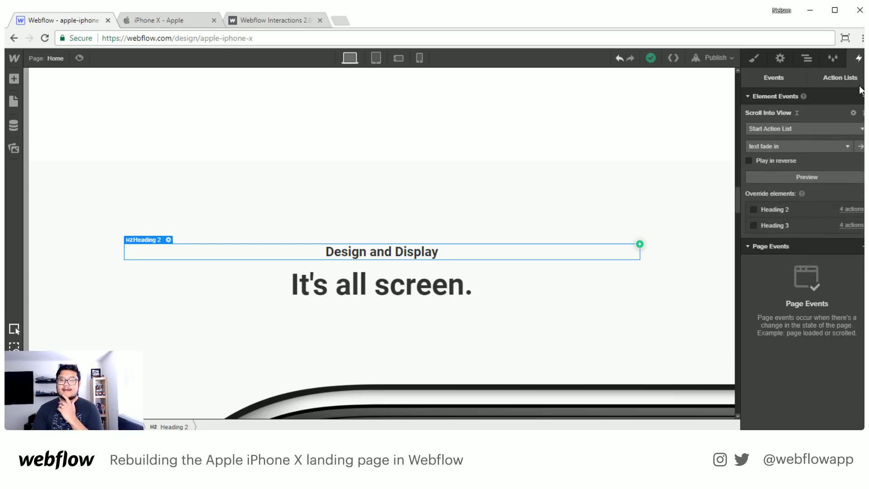
{"action": "left_click", "coordinate": [828, 147]}
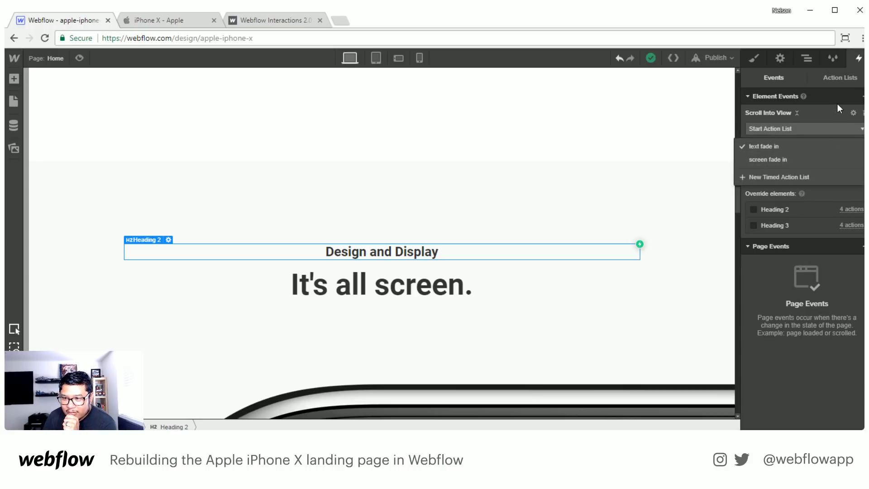
- Review the page's timed action lists and the management options for "text fade in", and return to the heading's events
{"action": "left_click", "coordinate": [825, 74]}
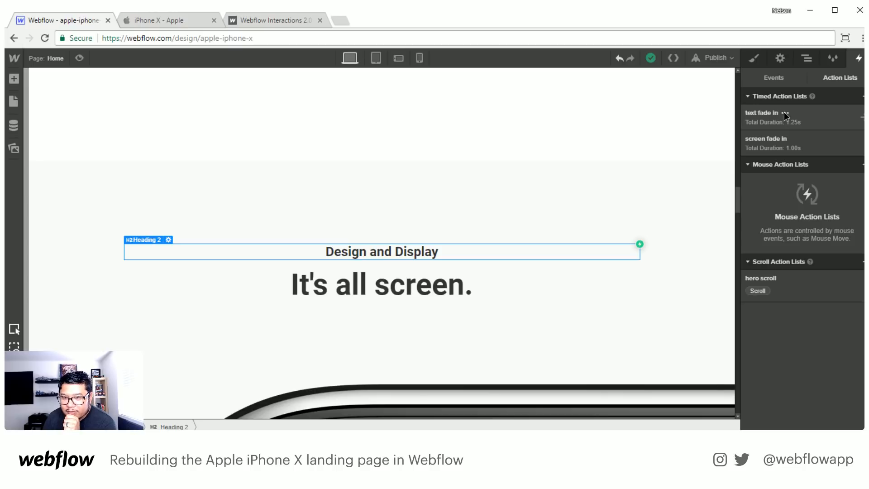
{"action": "left_click", "coordinate": [784, 113]}
{"action": "left_click", "coordinate": [841, 88]}
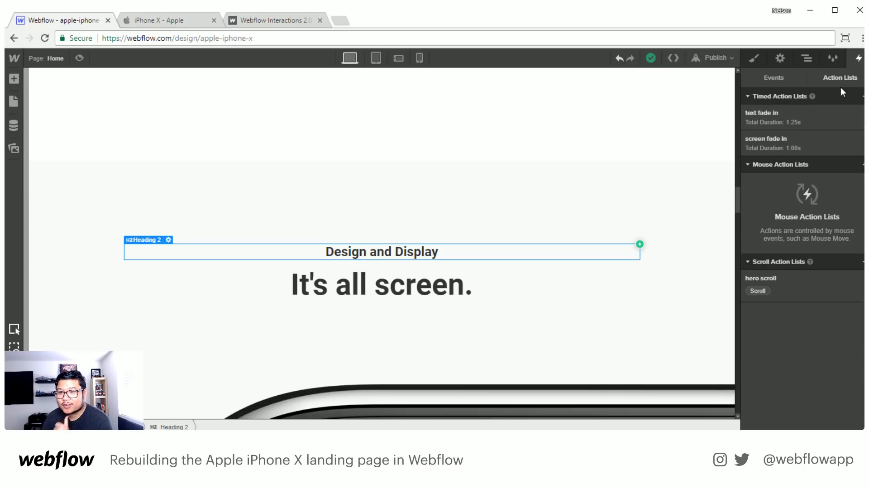
{"action": "left_click", "coordinate": [785, 113]}
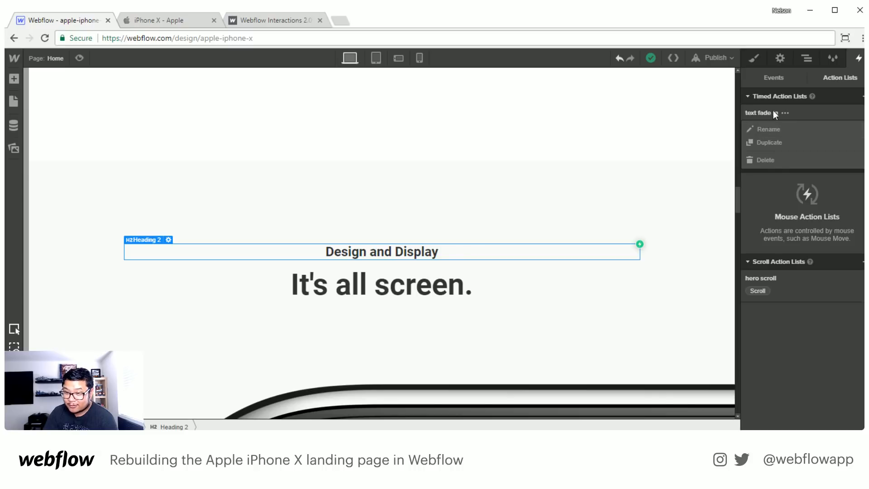
{"action": "left_click", "coordinate": [828, 100]}
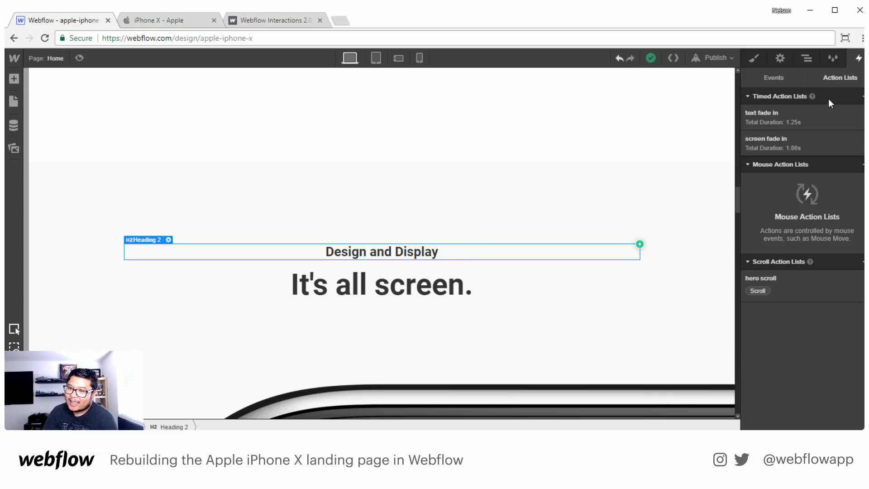
{"action": "left_click", "coordinate": [781, 74]}
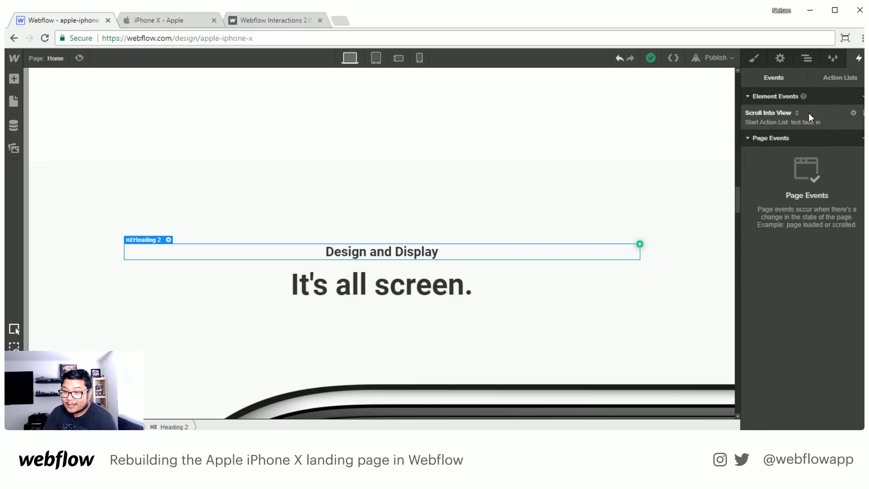
- Check which devices the heading's Scroll Into View trigger applies to, leaving the device settings as they are
{"action": "left_click", "coordinate": [854, 113]}
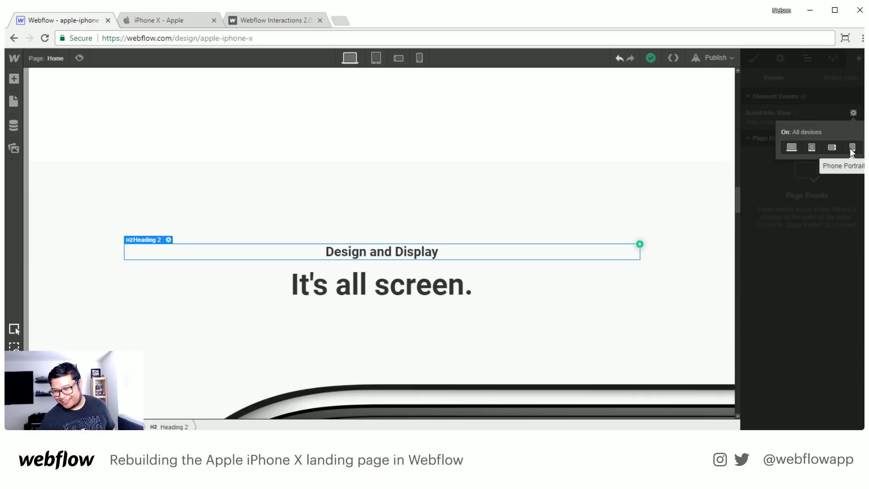
{"action": "left_click", "coordinate": [859, 111]}
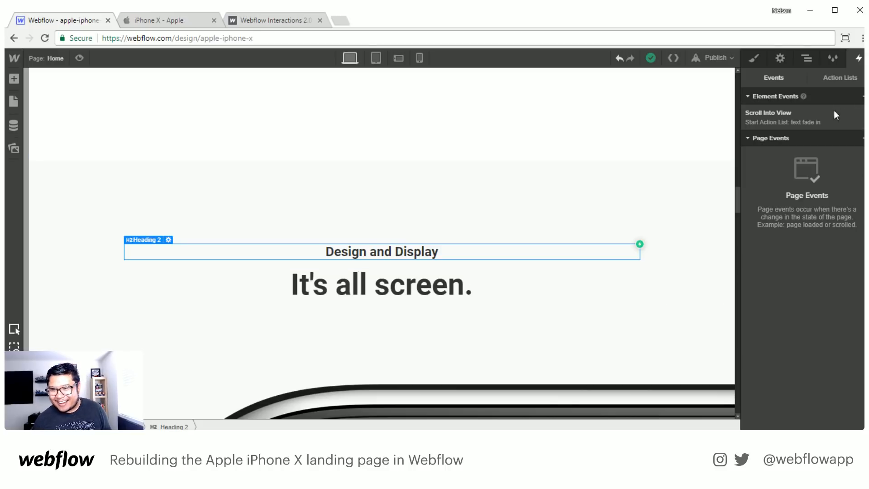
{"action": "left_click", "coordinate": [854, 112]}
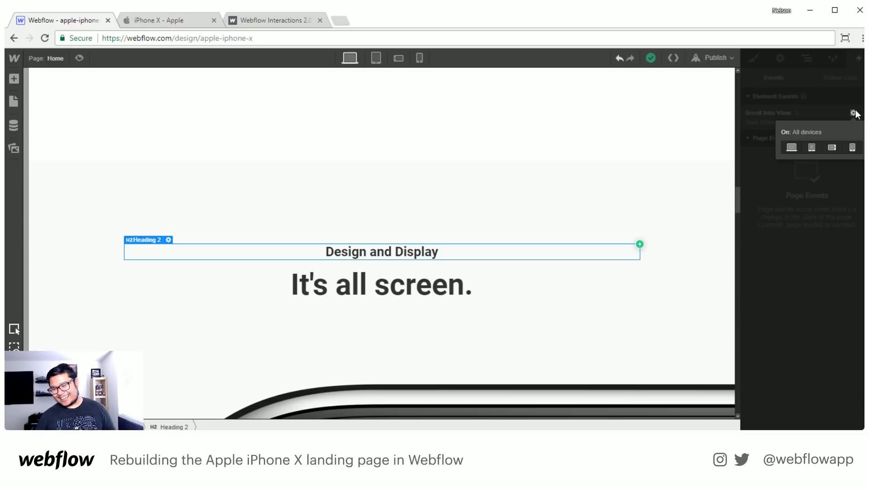
{"action": "left_click", "coordinate": [854, 113]}
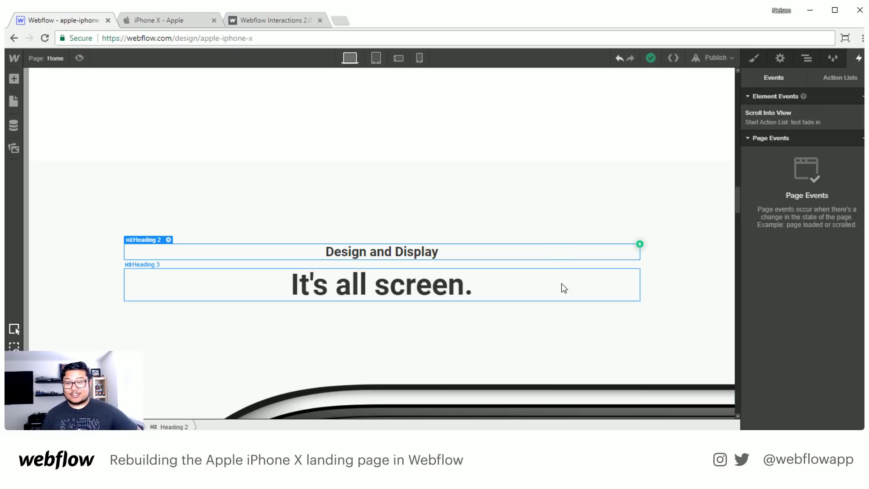
- Select the iphone wrapper in the page structure and show the beginning of the page
{"action": "left_click", "coordinate": [808, 59]}
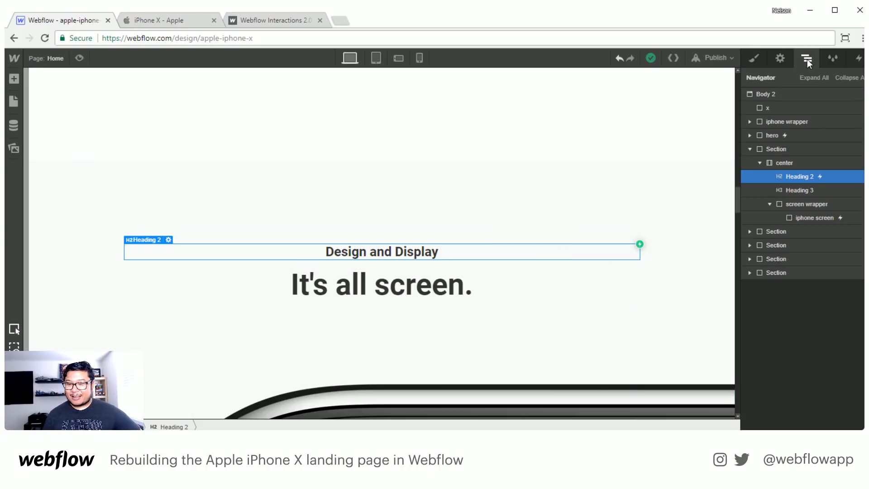
{"action": "left_click", "coordinate": [793, 120]}
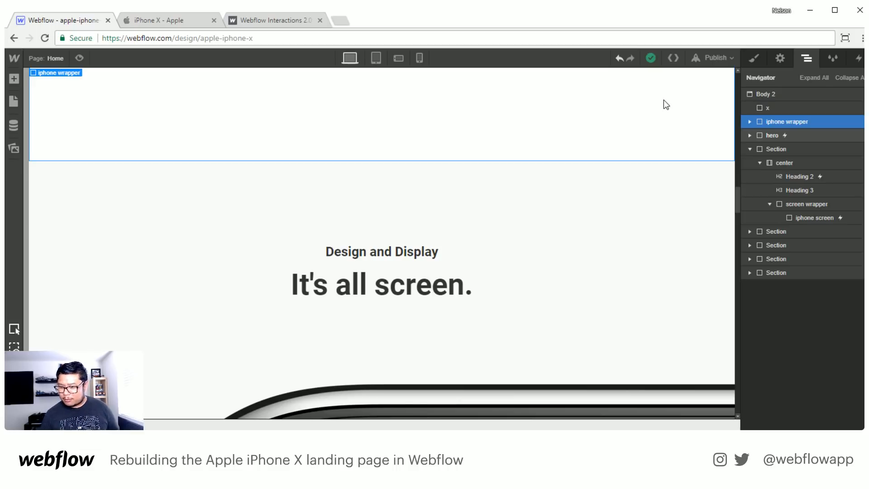
{"action": "scroll", "coordinate": [628, 244], "scroll_direction": "up", "scroll_amount": 5}
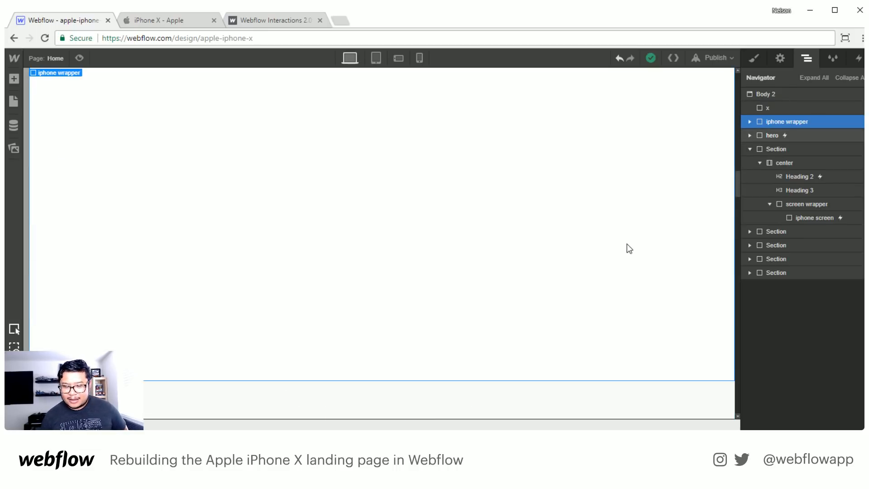
{"action": "scroll", "coordinate": [626, 243], "scroll_direction": "up", "scroll_amount": 5}
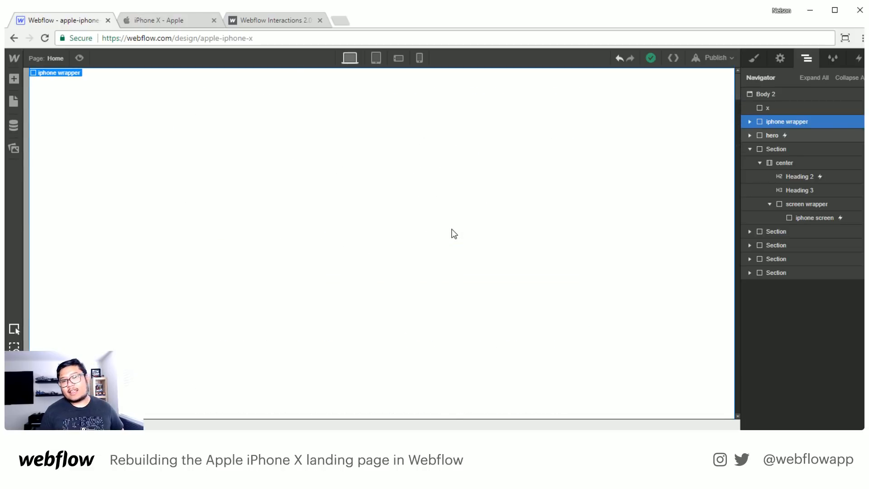
{"action": "left_click", "coordinate": [185, 21]}
{"action": "left_click", "coordinate": [241, 38]}
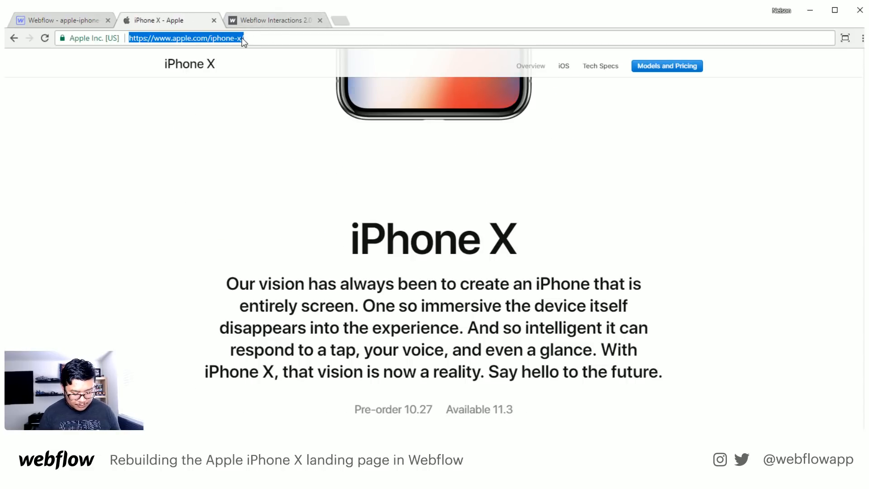
{"action": "type", "text": "beargrylls.c"}
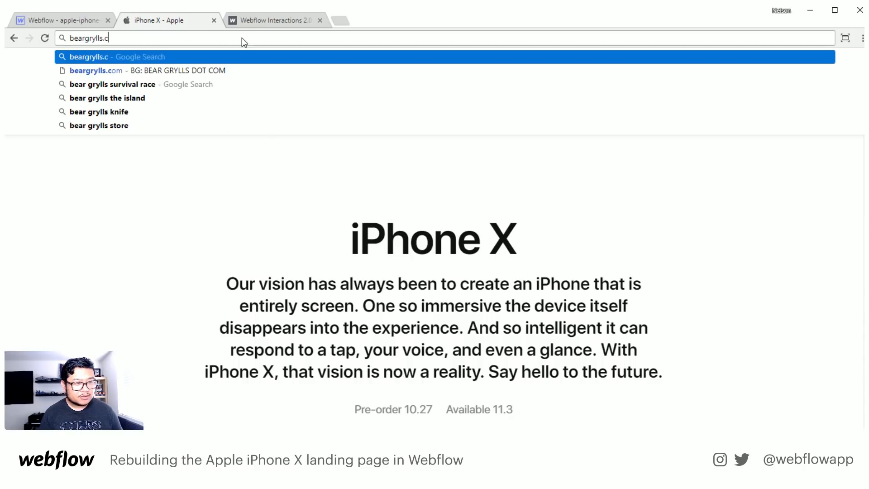
{"action": "type", "text": "om"}
{"action": "key", "text": "BackSpace"}
{"action": "key", "text": "BackSpace"}
{"action": "key", "text": "BackSpace"}
{"action": "key", "text": "BackSpace"}
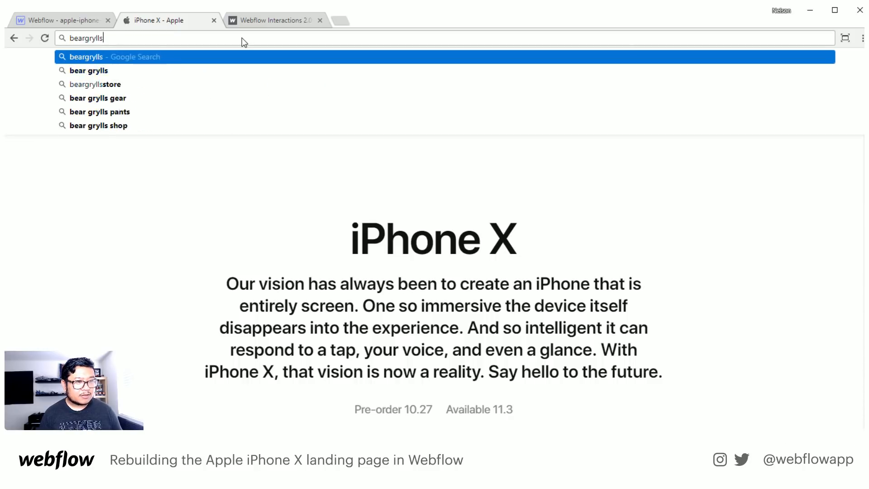
{"action": "key", "text": "Return"}
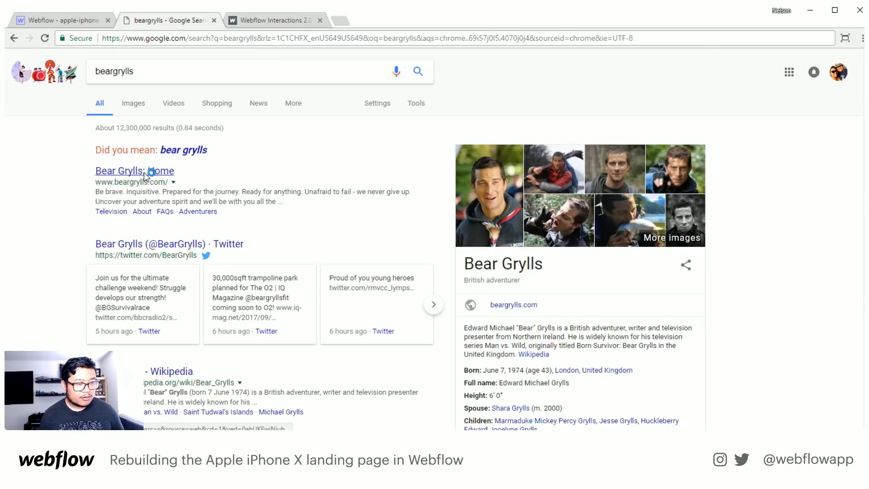
{"action": "left_click", "coordinate": [148, 173]}
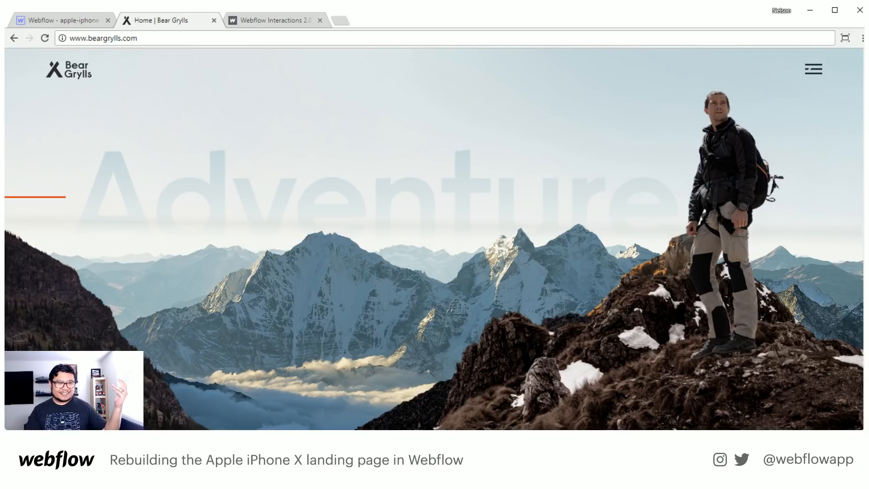
- Switch back to the Webflow project and open the style settings of the iphone wrapper
{"action": "left_click", "coordinate": [75, 18]}
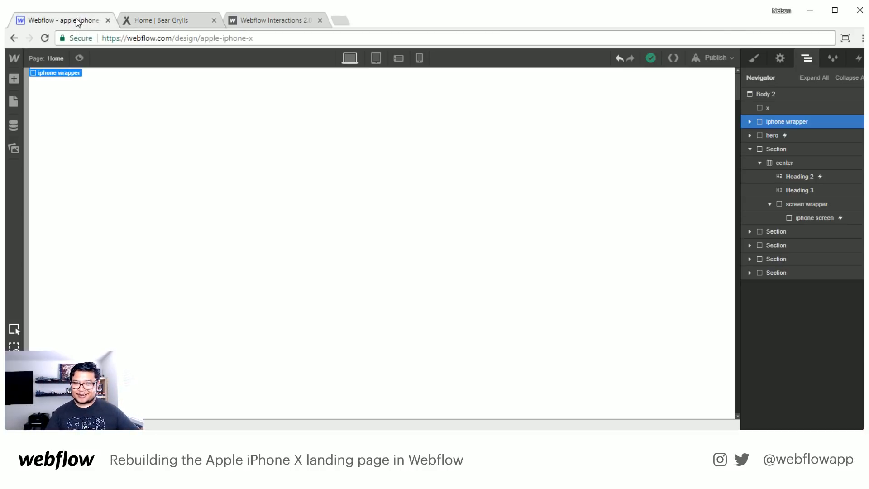
{"action": "left_click", "coordinate": [754, 58]}
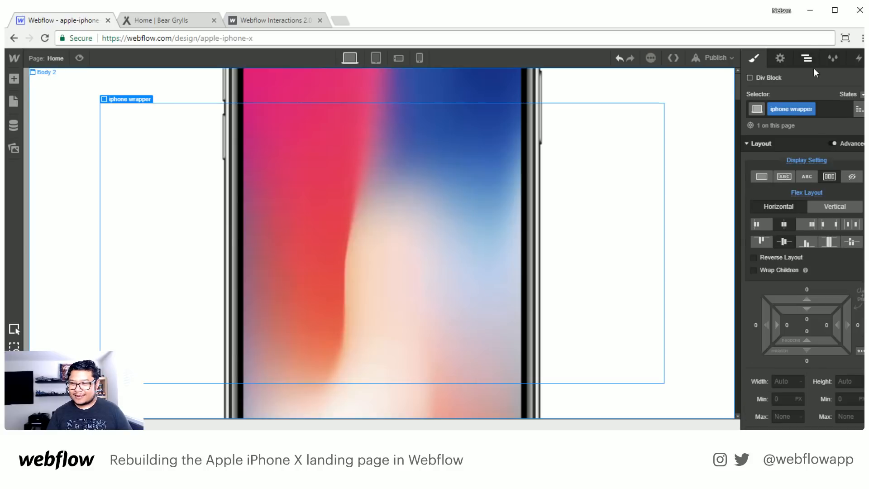
- Select the x div block in the page structure and reset its display setting so it is shown
{"action": "left_click", "coordinate": [807, 58]}
{"action": "left_click", "coordinate": [774, 111]}
{"action": "left_click", "coordinate": [754, 59]}
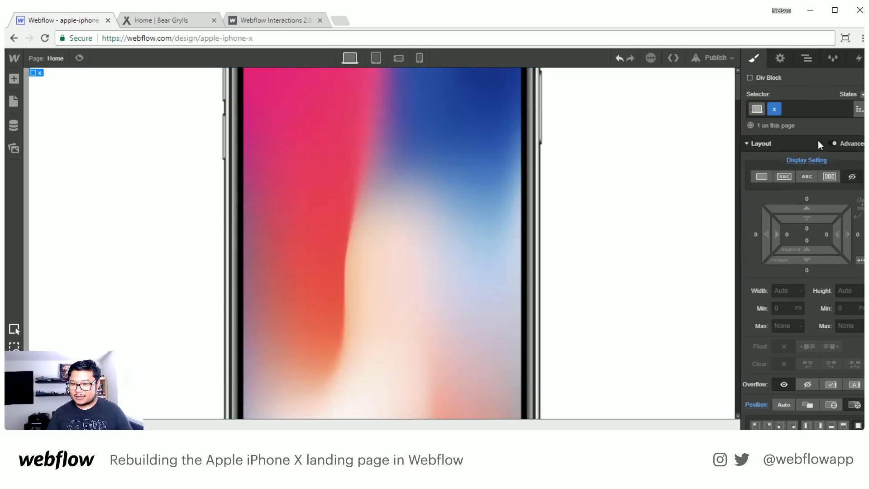
{"action": "left_click", "coordinate": [814, 160]}
{"action": "left_click", "coordinate": [822, 176]}
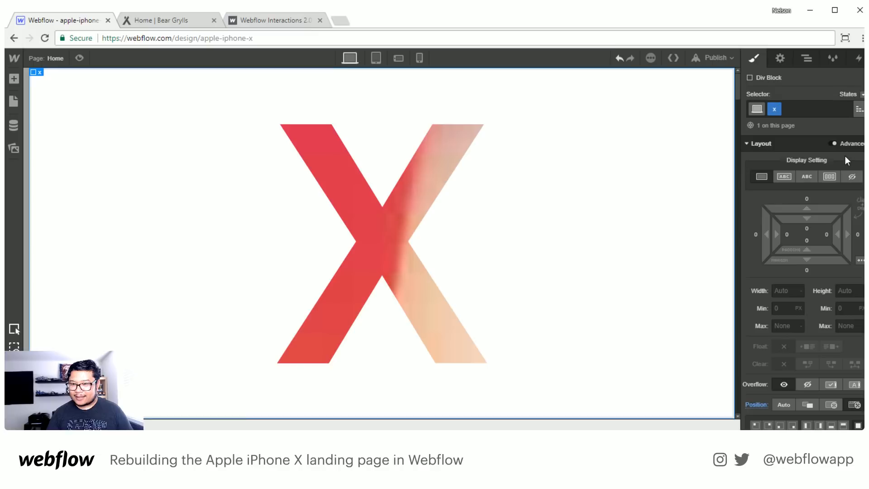
- Open the hero scroll action list in the interactions and show its 20% scale action with live preview on
{"action": "left_click", "coordinate": [853, 62]}
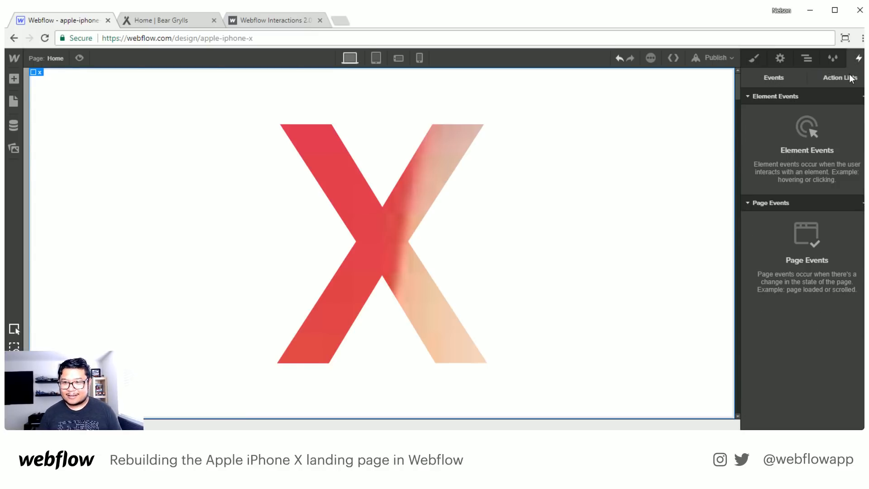
{"action": "left_click", "coordinate": [845, 77]}
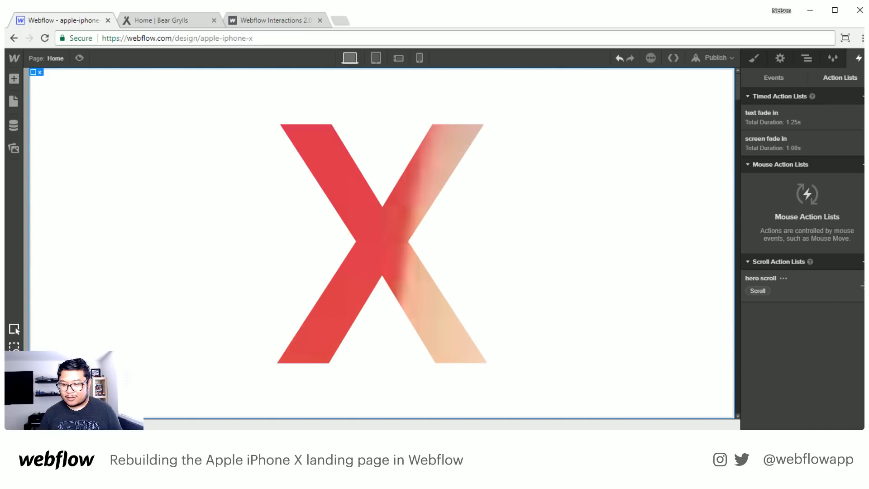
{"action": "left_click", "coordinate": [845, 290]}
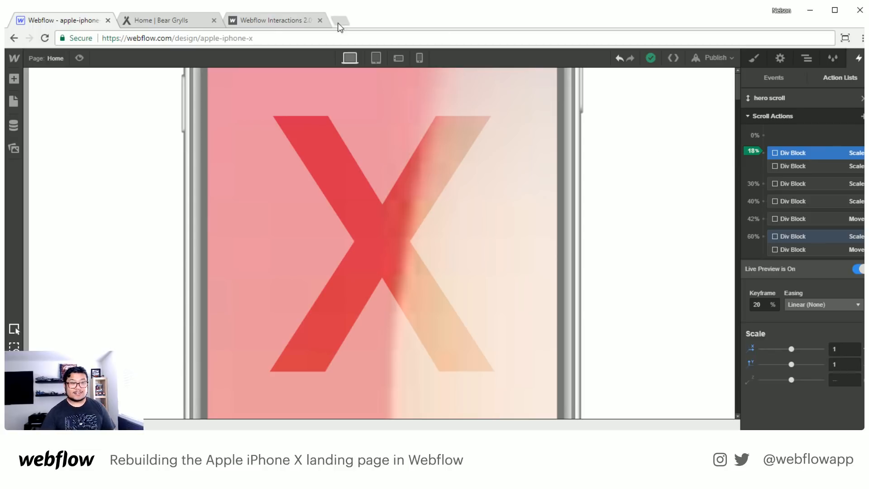
- Switch to the browser tab with the Bear Grylls home page and look at its address
{"action": "left_click", "coordinate": [154, 20]}
{"action": "left_click", "coordinate": [157, 38]}
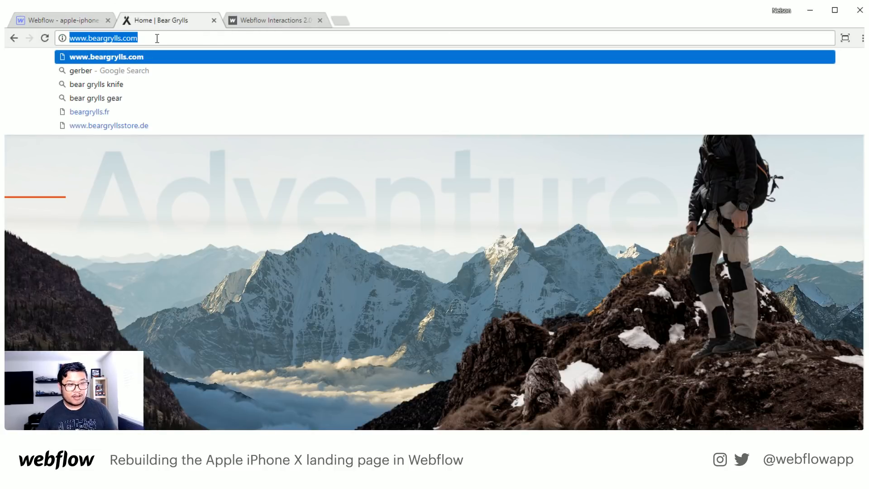
{"action": "key", "text": "alt+Tab"}
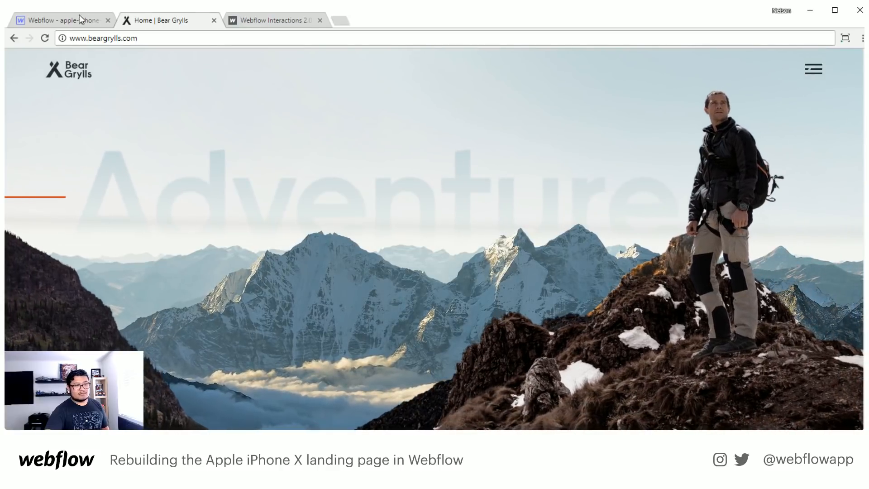
- Switch back to the Webflow project and examine how the hero scroll keyframes play in live preview
{"action": "left_click", "coordinate": [67, 22]}
{"action": "scroll", "coordinate": [330, 311], "scroll_direction": "down", "scroll_amount": 10}
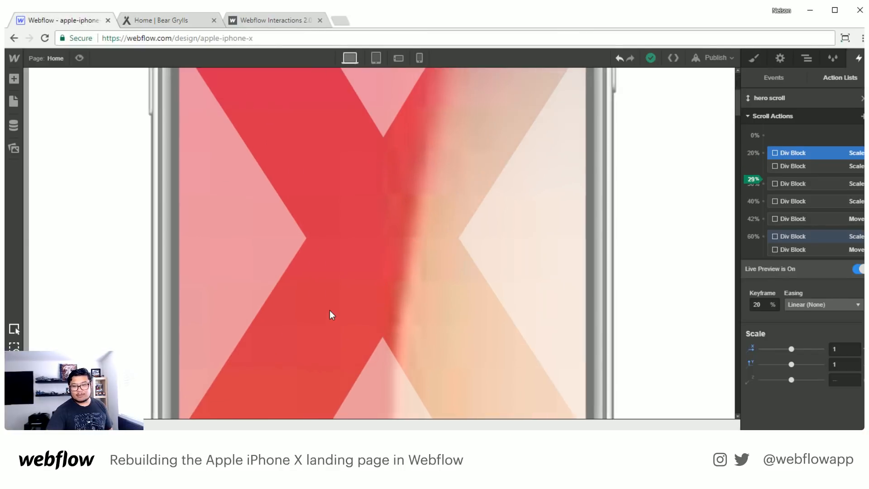
{"action": "scroll", "coordinate": [329, 308], "scroll_direction": "up", "scroll_amount": 5}
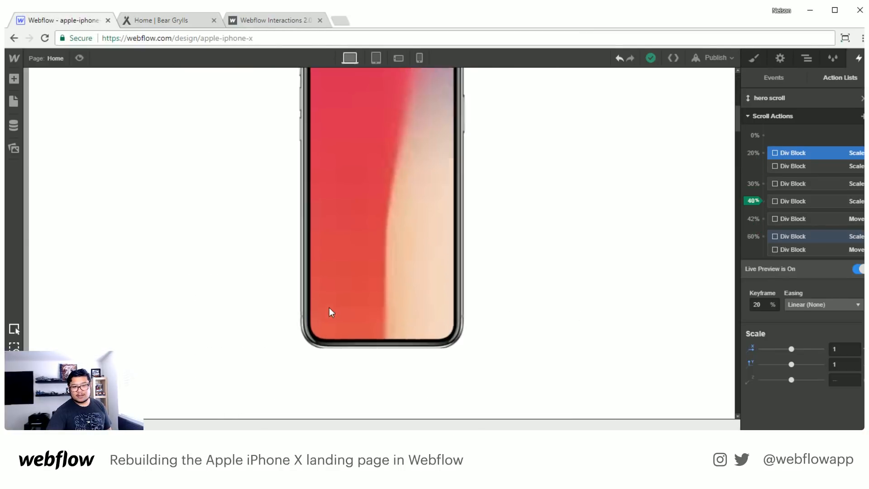
{"action": "scroll", "coordinate": [329, 307], "scroll_direction": "up", "scroll_amount": 2}
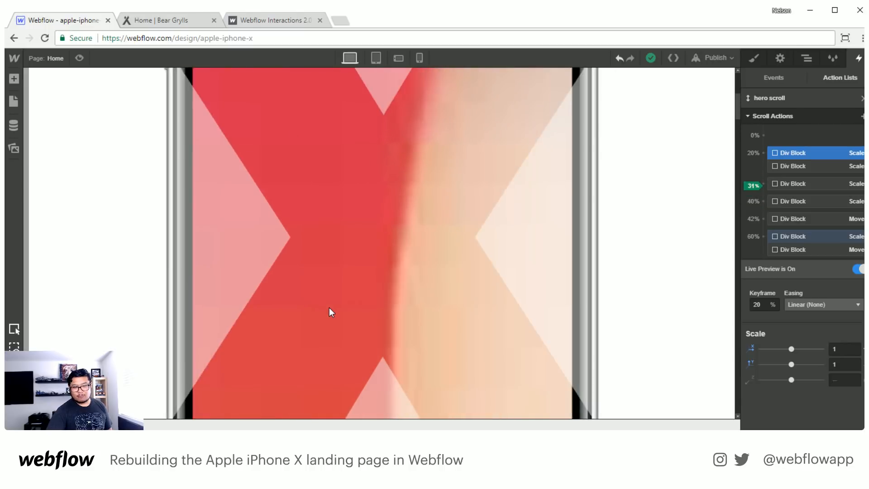
{"action": "scroll", "coordinate": [329, 305], "scroll_direction": "down", "scroll_amount": 7}
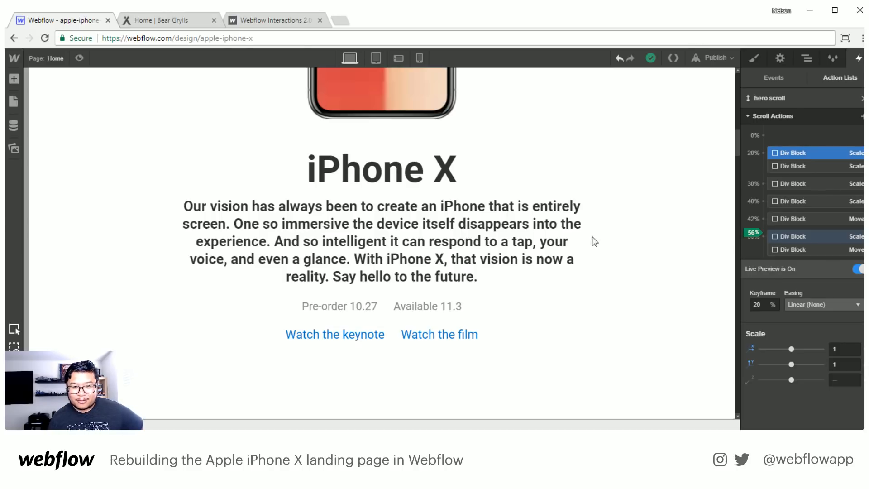
{"action": "left_click", "coordinate": [165, 22]}
{"action": "left_click", "coordinate": [15, 38]}
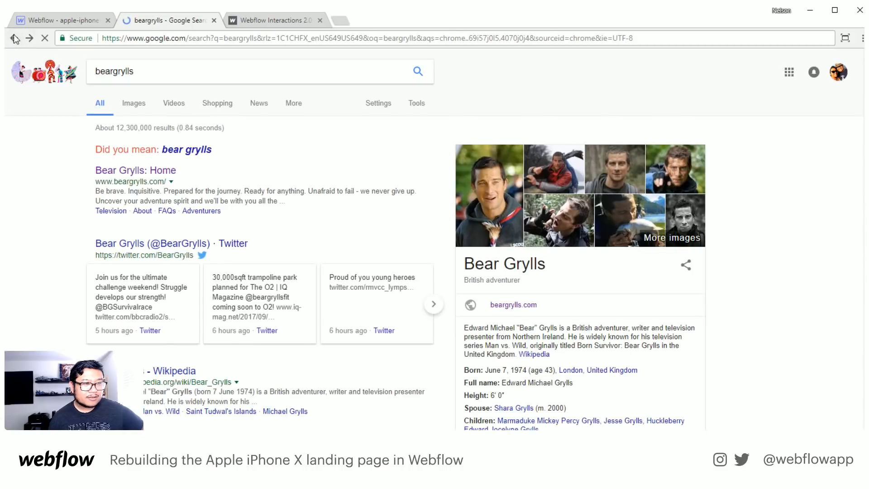
{"action": "left_click", "coordinate": [14, 39]}
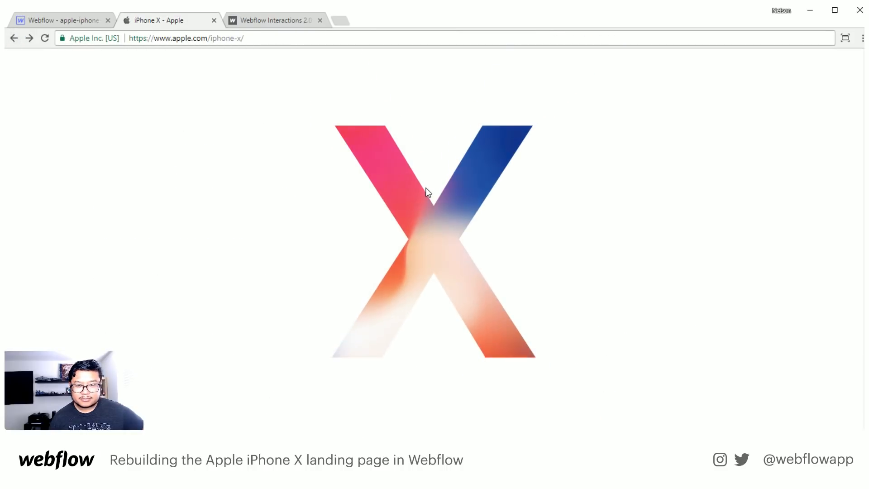
{"action": "scroll", "coordinate": [427, 193], "scroll_direction": "down", "scroll_amount": 15}
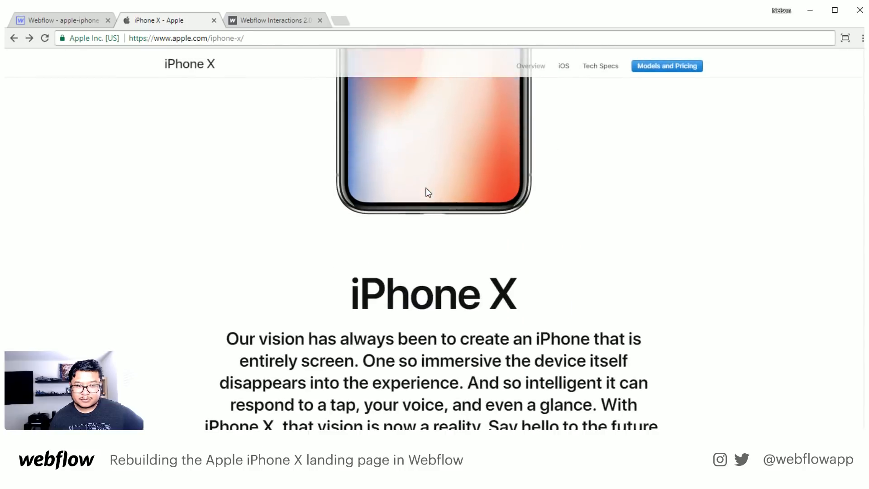
{"action": "scroll", "coordinate": [430, 201], "scroll_direction": "down", "scroll_amount": 5}
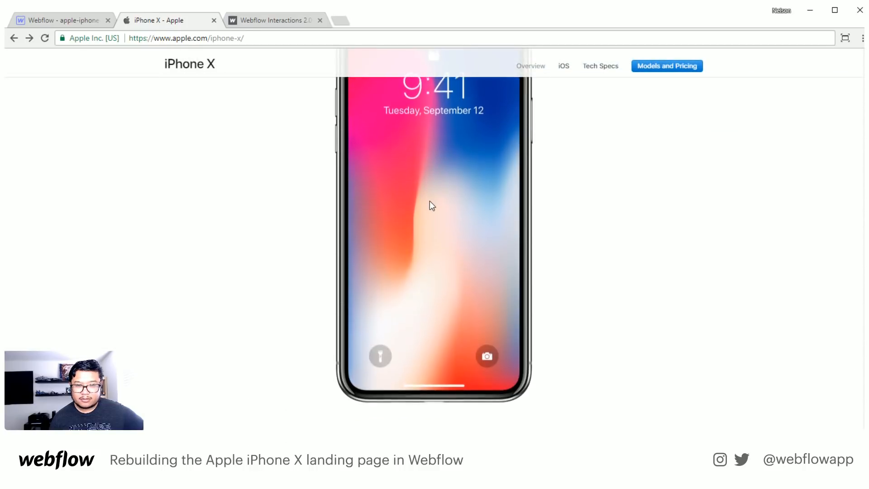
{"action": "scroll", "coordinate": [430, 201], "scroll_direction": "up", "scroll_amount": 6}
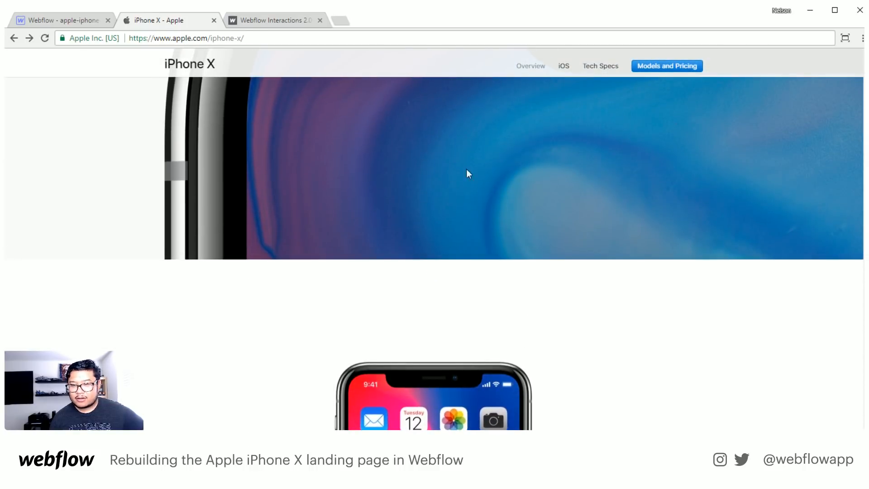
{"action": "scroll", "coordinate": [458, 243], "scroll_direction": "up", "scroll_amount": 10}
{"action": "scroll", "coordinate": [458, 241], "scroll_direction": "up", "scroll_amount": 5}
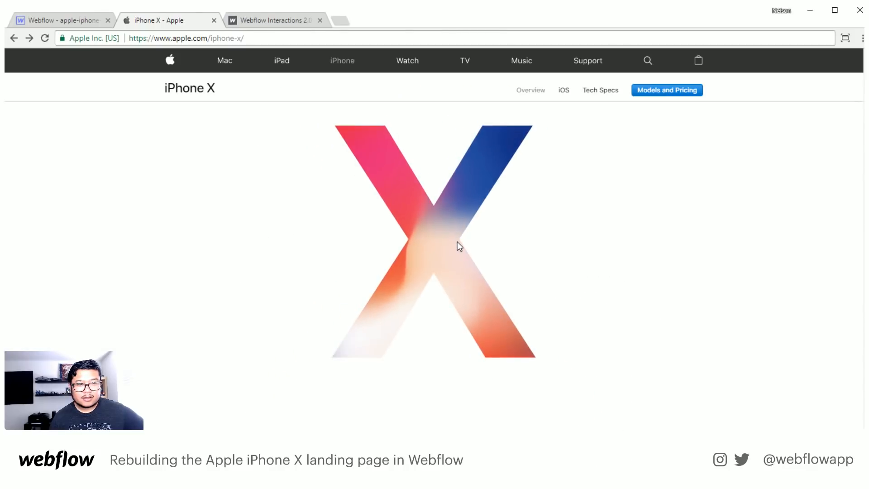
{"action": "scroll", "coordinate": [457, 241], "scroll_direction": "down", "scroll_amount": 2}
{"action": "scroll", "coordinate": [457, 246], "scroll_direction": "up", "scroll_amount": 2}
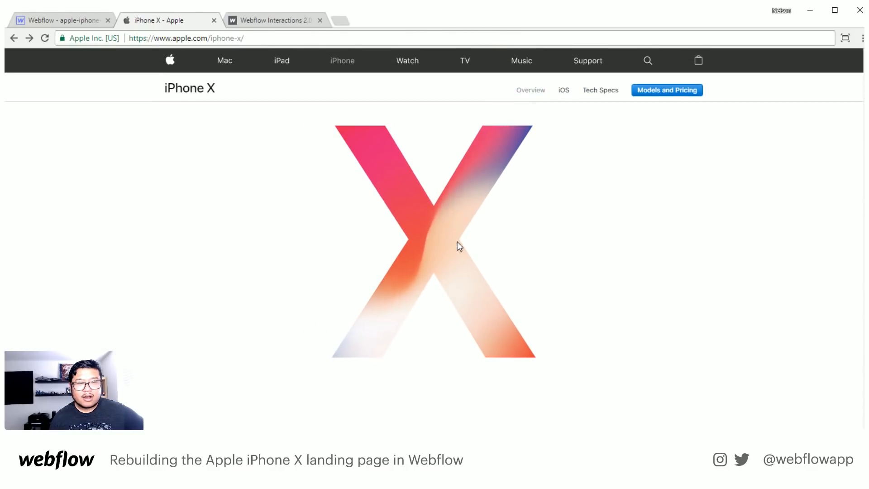
{"action": "scroll", "coordinate": [457, 246], "scroll_direction": "down", "scroll_amount": 4}
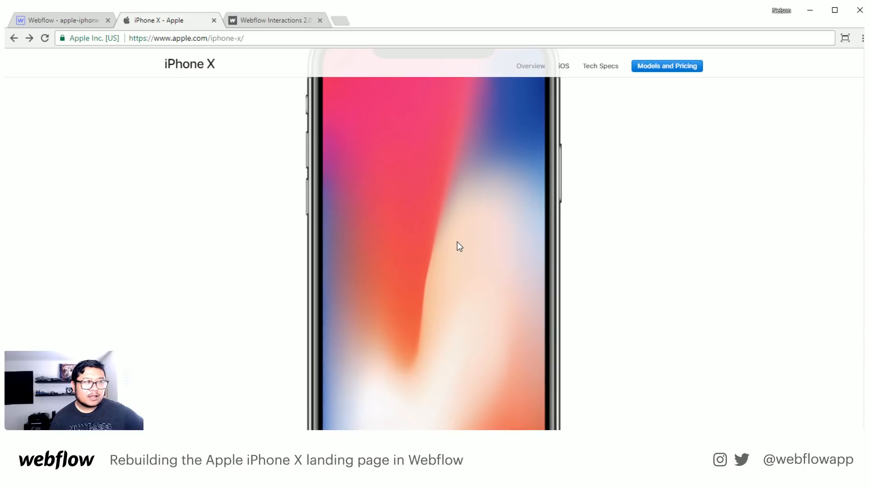
{"action": "scroll", "coordinate": [457, 242], "scroll_direction": "down", "scroll_amount": 4}
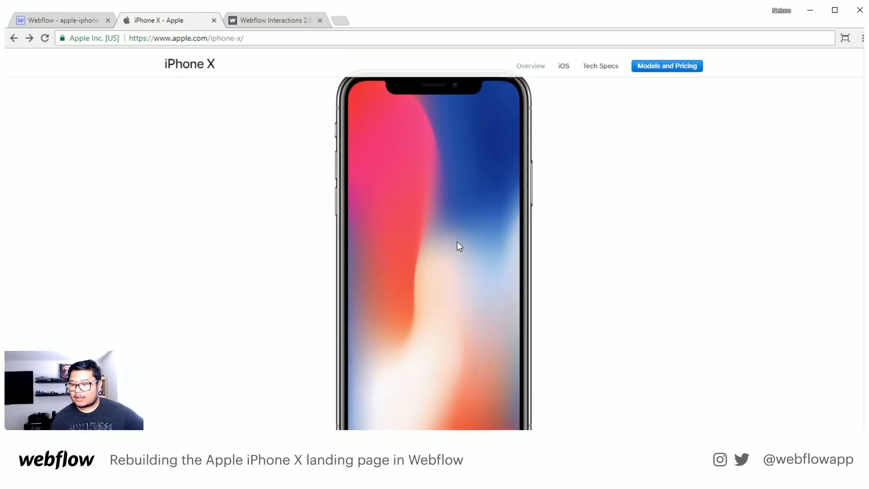
{"action": "scroll", "coordinate": [457, 242], "scroll_direction": "up", "scroll_amount": 4}
{"action": "scroll", "coordinate": [457, 241], "scroll_direction": "up", "scroll_amount": 2}
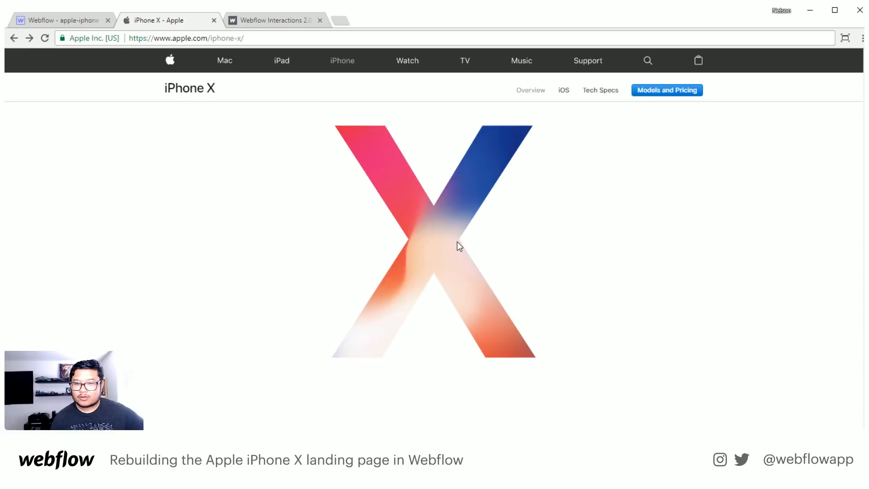
{"action": "scroll", "coordinate": [457, 241], "scroll_direction": "down", "scroll_amount": 6}
{"action": "scroll", "coordinate": [457, 242], "scroll_direction": "down", "scroll_amount": 2}
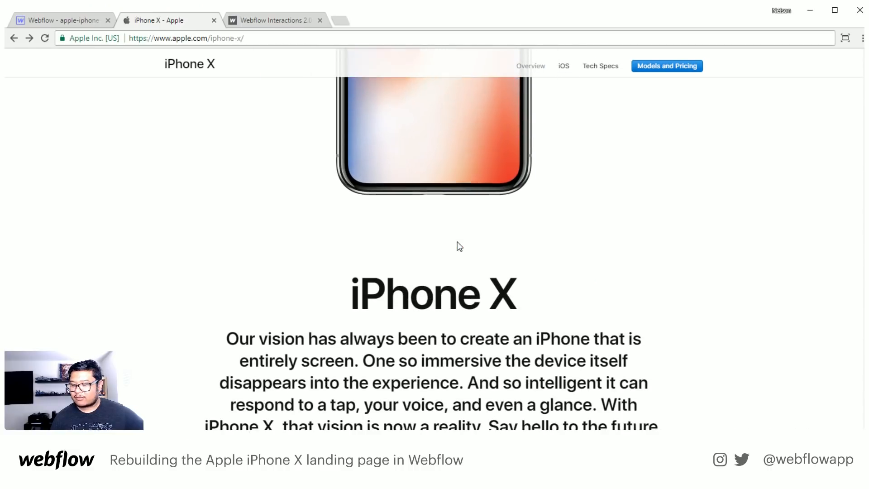
{"action": "scroll", "coordinate": [457, 242], "scroll_direction": "down", "scroll_amount": 4}
{"action": "scroll", "coordinate": [458, 242], "scroll_direction": "down", "scroll_amount": 6}
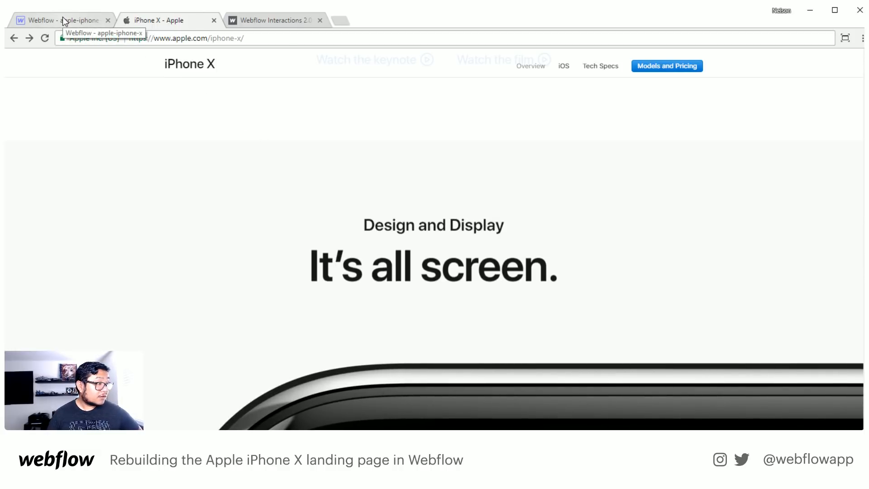
{"action": "scroll", "coordinate": [192, 264], "scroll_direction": "down", "scroll_amount": 3}
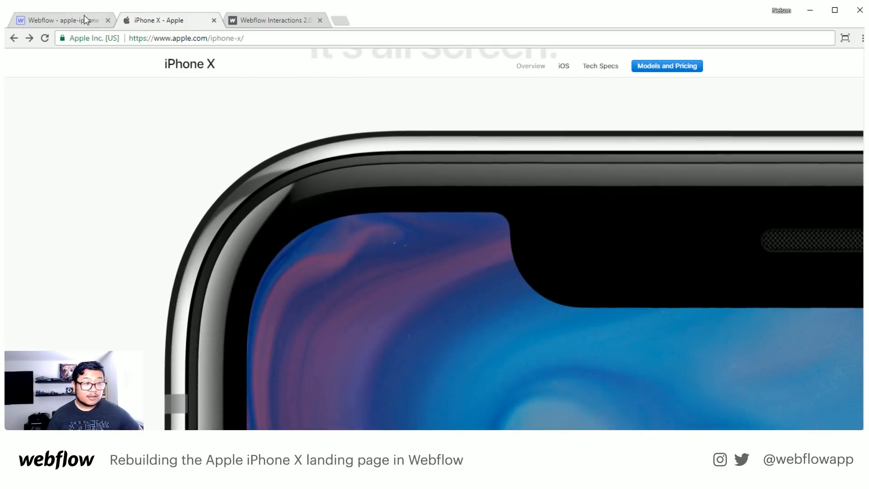
- Switch to the Webflow project and compare its X and phone scaling across the hero scroll keyframes in live preview
{"action": "left_click", "coordinate": [86, 20]}
{"action": "scroll", "coordinate": [608, 249], "scroll_direction": "down", "scroll_amount": 2}
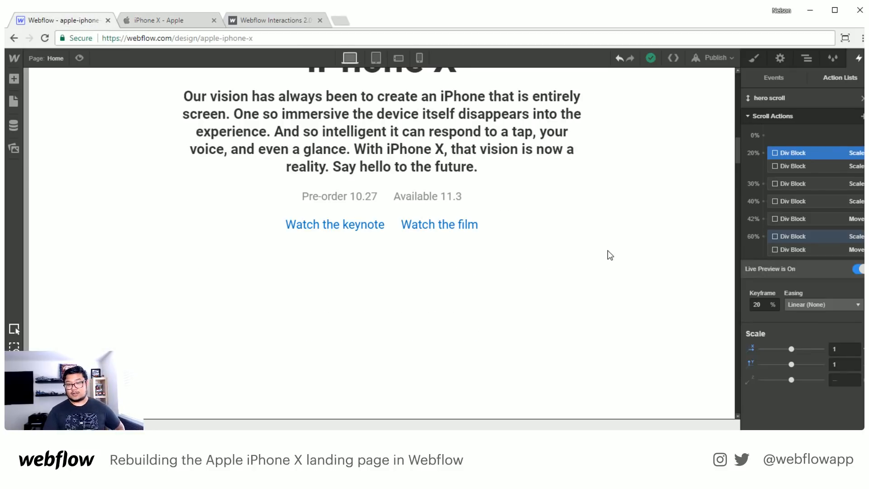
{"action": "scroll", "coordinate": [607, 249], "scroll_direction": "up", "scroll_amount": 4}
{"action": "scroll", "coordinate": [608, 249], "scroll_direction": "down", "scroll_amount": 3}
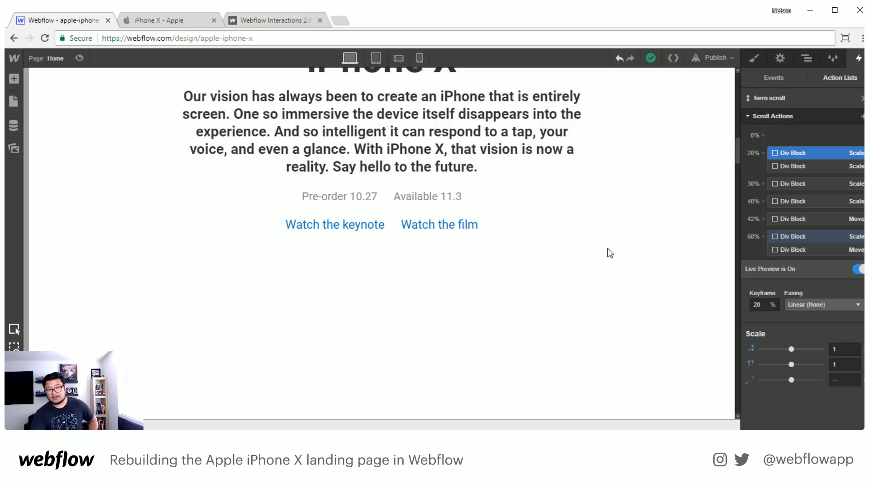
{"action": "scroll", "coordinate": [608, 249], "scroll_direction": "up", "scroll_amount": 5}
{"action": "scroll", "coordinate": [608, 249], "scroll_direction": "up", "scroll_amount": 3}
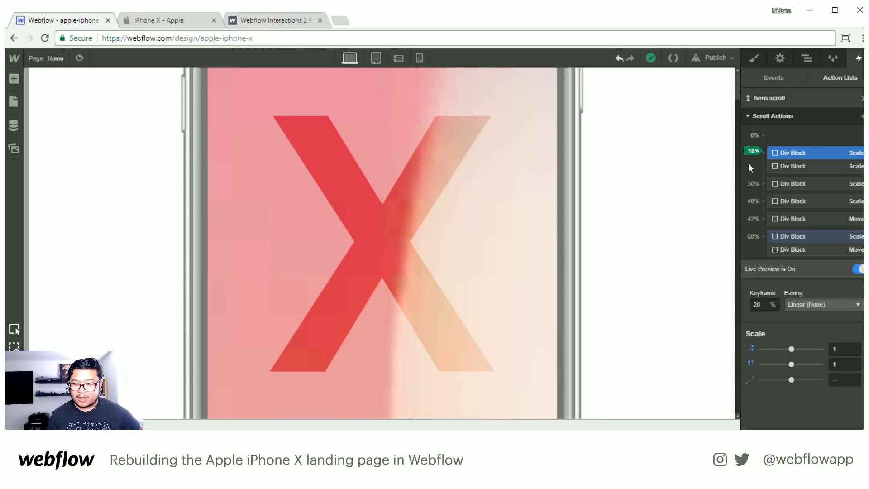
{"action": "scroll", "coordinate": [655, 240], "scroll_direction": "down", "scroll_amount": 2}
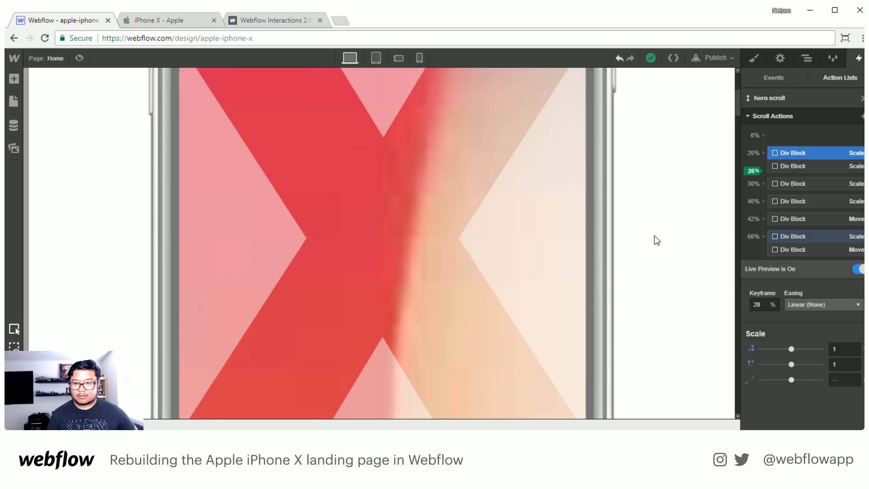
{"action": "scroll", "coordinate": [656, 239], "scroll_direction": "down", "scroll_amount": 2}
{"action": "scroll", "coordinate": [657, 240], "scroll_direction": "up", "scroll_amount": 3}
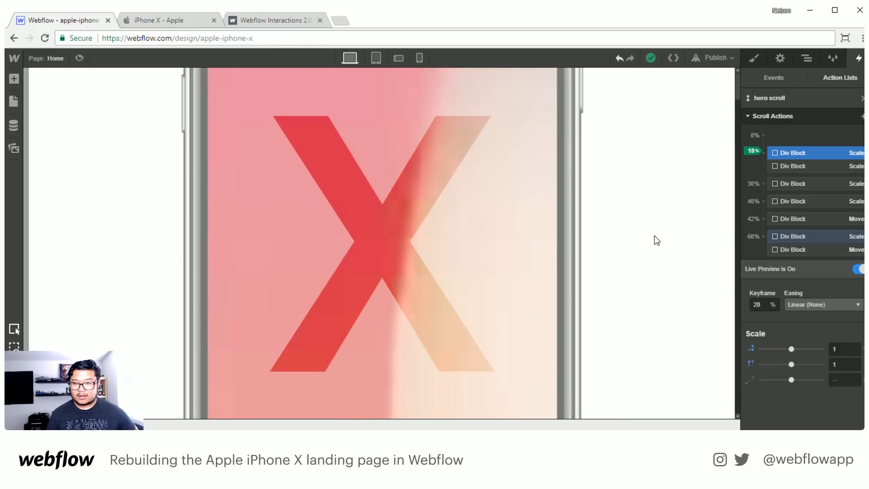
- Set the top margin of the Body 2 element to 1000 and check the hero scroll in preview mode
{"action": "left_click", "coordinate": [807, 58]}
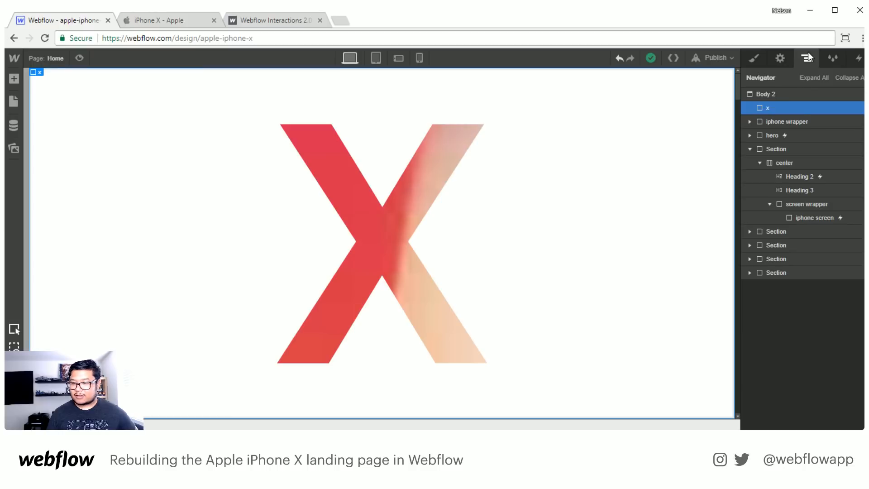
{"action": "left_click", "coordinate": [778, 93]}
{"action": "left_click", "coordinate": [754, 59]}
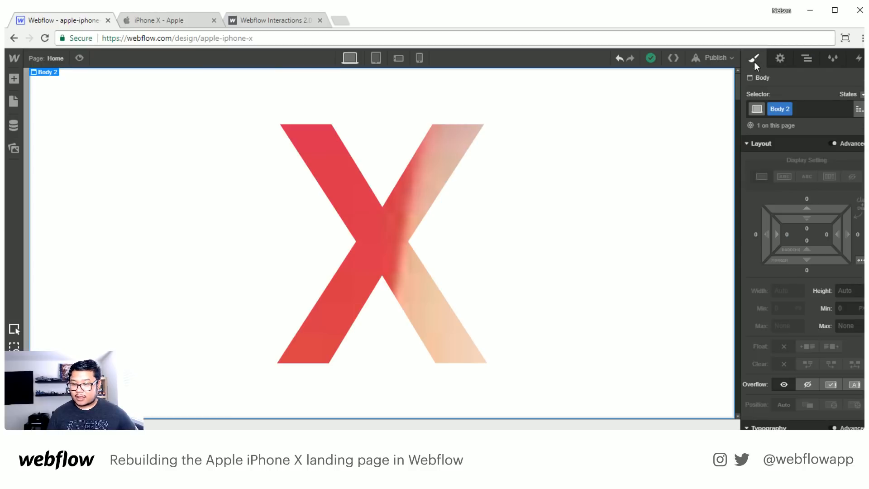
{"action": "left_click", "coordinate": [804, 201]}
{"action": "type", "text": "100"}
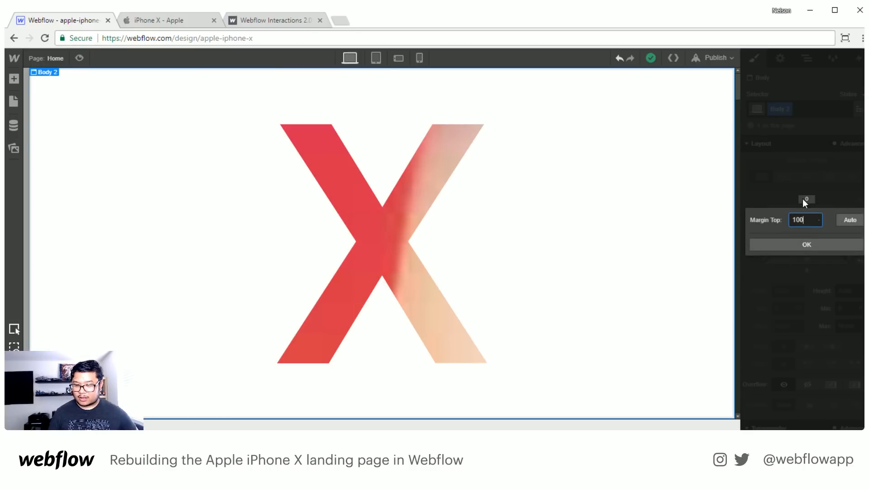
{"action": "type", "text": "0"}
{"action": "key", "text": "Return"}
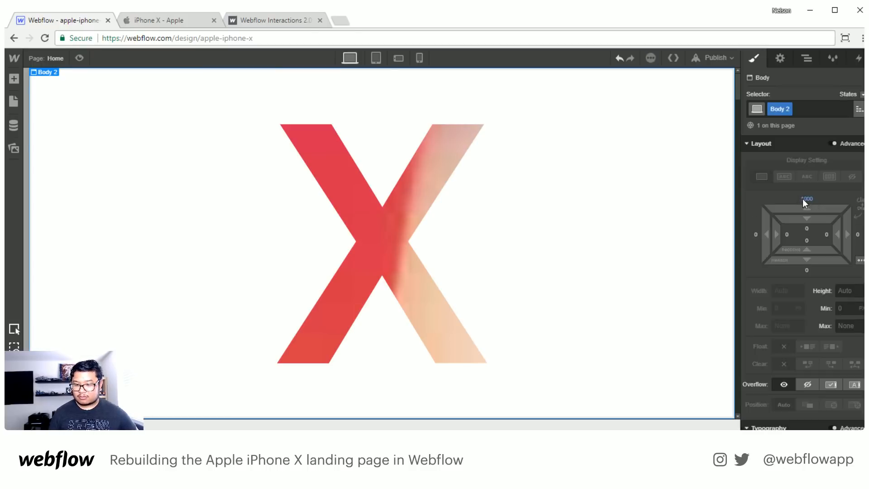
{"action": "left_click", "coordinate": [81, 57]}
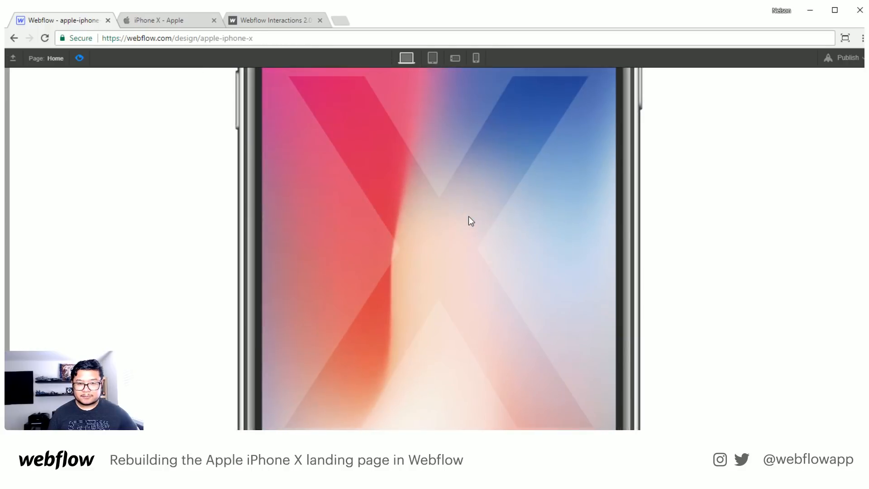
{"action": "left_click", "coordinate": [85, 57]}
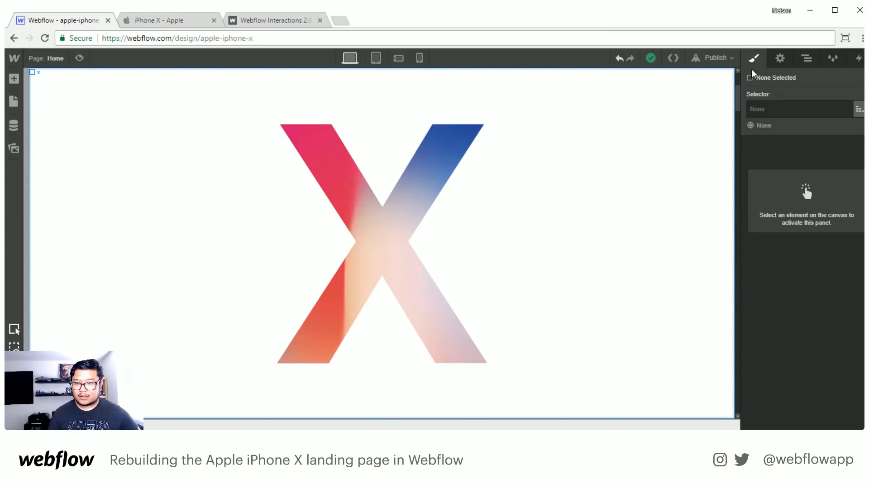
- Remove the top margin style from the Body 2 element
{"action": "left_click", "coordinate": [807, 61]}
{"action": "left_click", "coordinate": [770, 94]}
{"action": "key", "text": "s"}
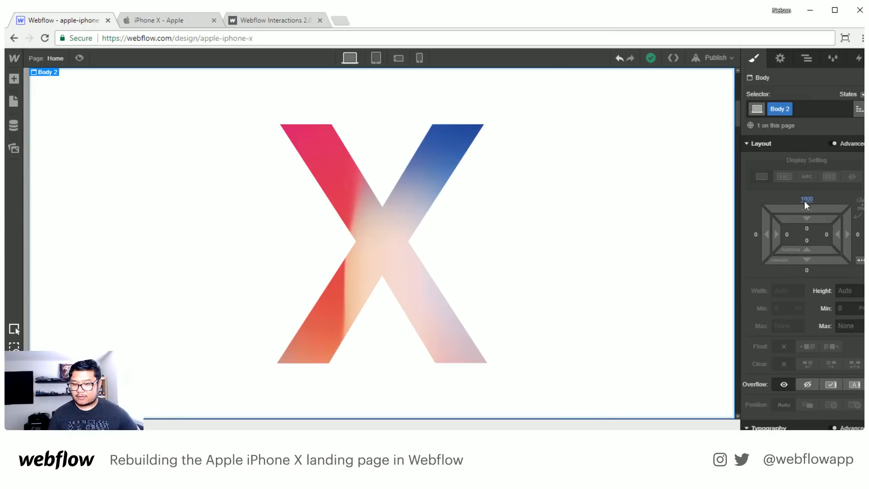
{"action": "left_click", "coordinate": [806, 200]}
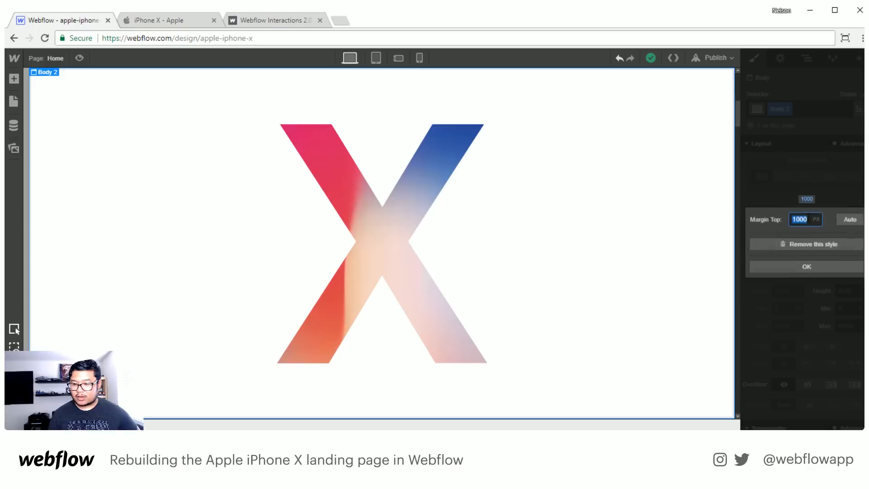
{"action": "left_click", "coordinate": [797, 244]}
- Open the hero element's Scrolling in View event and examine its hero scroll settings
{"action": "left_click", "coordinate": [811, 58]}
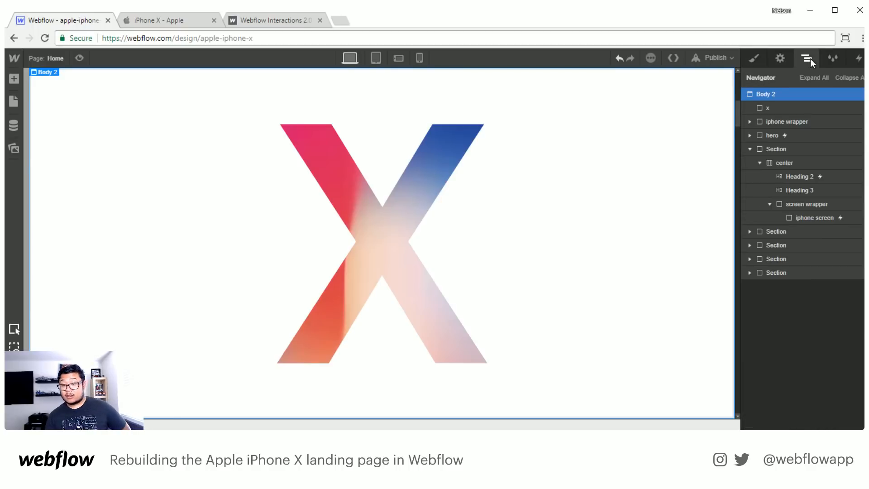
{"action": "left_click", "coordinate": [797, 135]}
{"action": "left_click", "coordinate": [858, 58]}
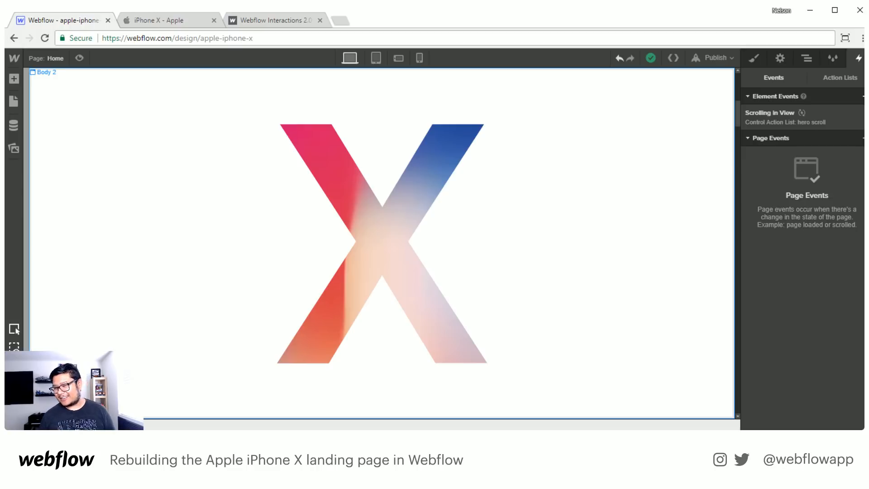
{"action": "left_click", "coordinate": [810, 112]}
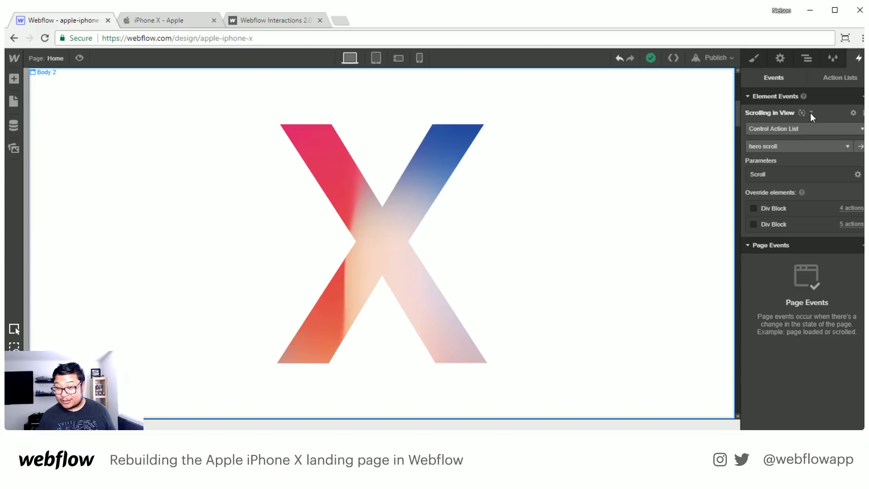
{"action": "mouse_move", "coordinate": [802, 192]}
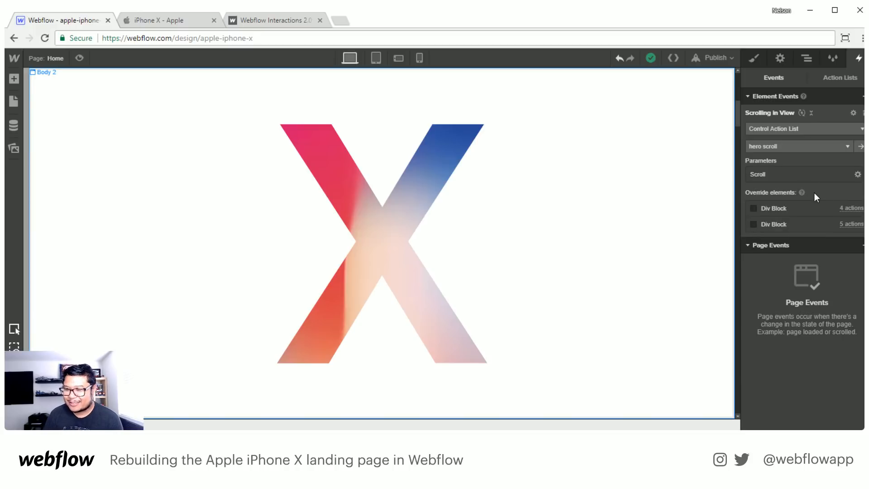
- Try overriding the Div Block targets of the hero scroll event and look over the available element triggers
{"action": "left_click", "coordinate": [769, 209]}
{"action": "left_click", "coordinate": [814, 223]}
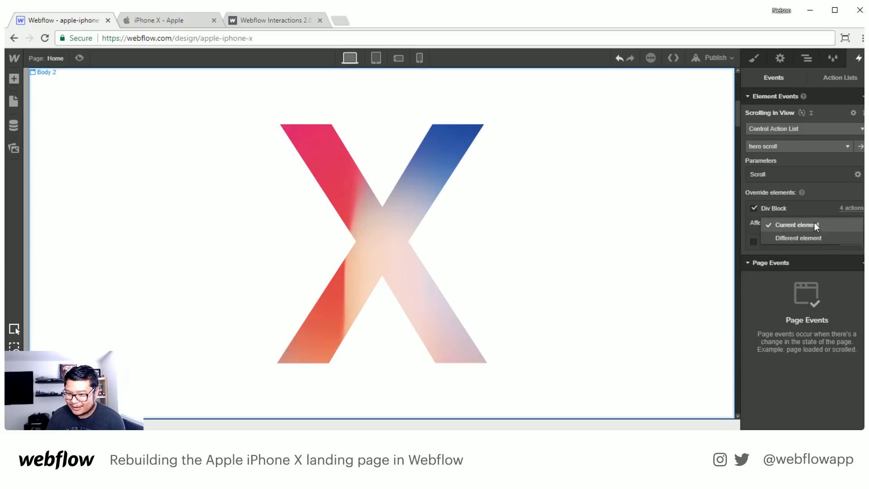
{"action": "left_click", "coordinate": [829, 189]}
{"action": "left_click", "coordinate": [779, 209]}
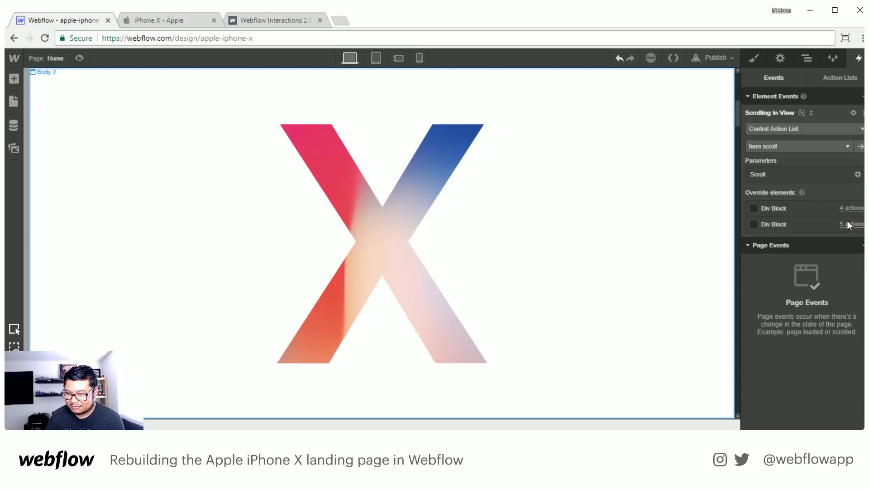
{"action": "left_click", "coordinate": [770, 225]}
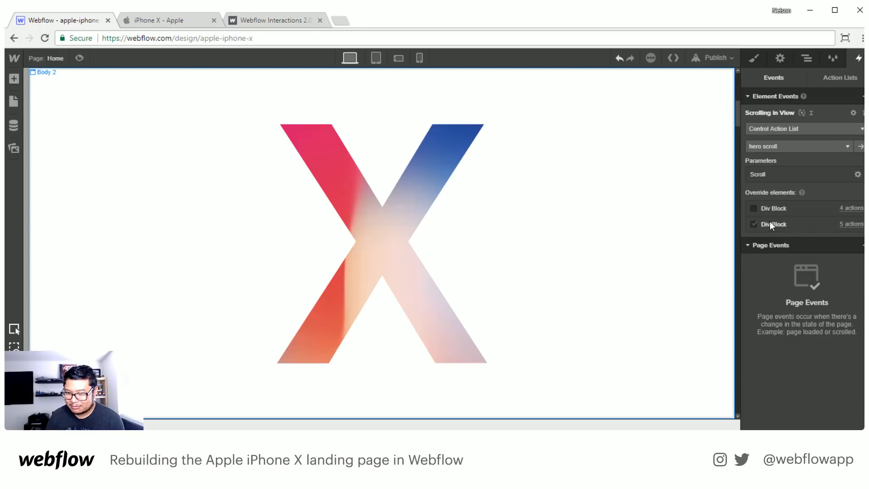
{"action": "left_click", "coordinate": [792, 236]}
{"action": "left_click", "coordinate": [776, 222]}
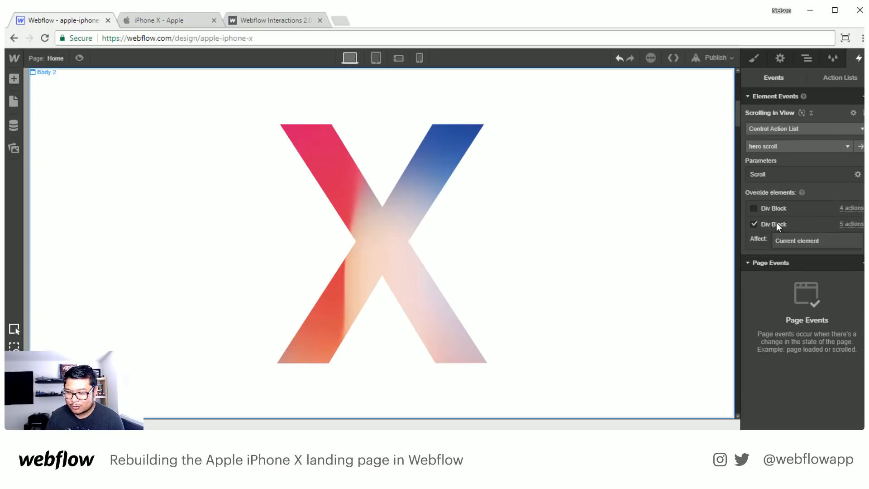
{"action": "left_click", "coordinate": [776, 222]}
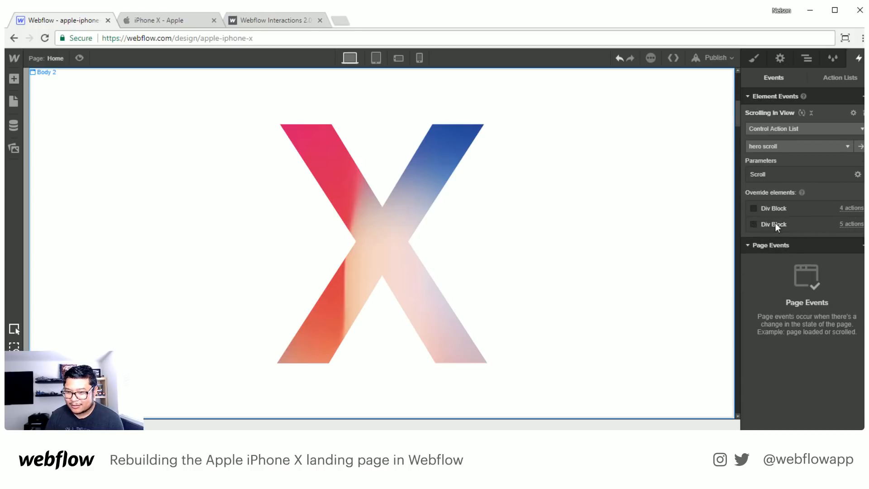
{"action": "left_click", "coordinate": [862, 97]}
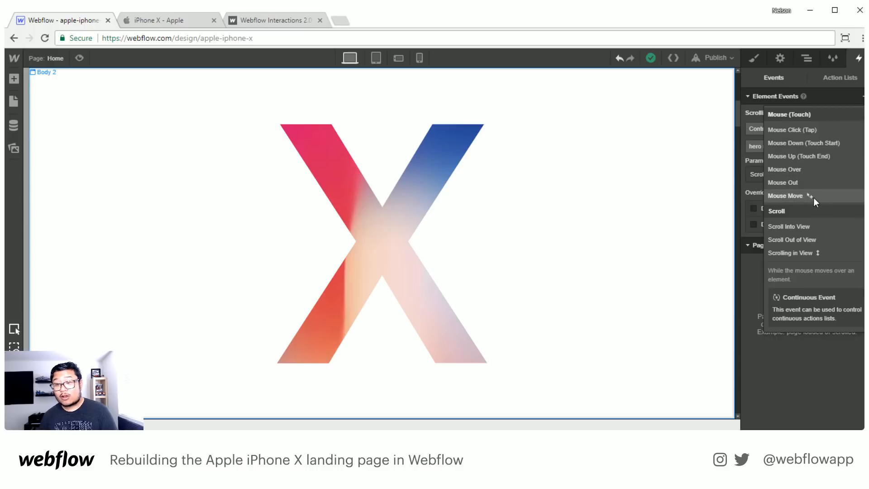
{"action": "left_click", "coordinate": [842, 85]}
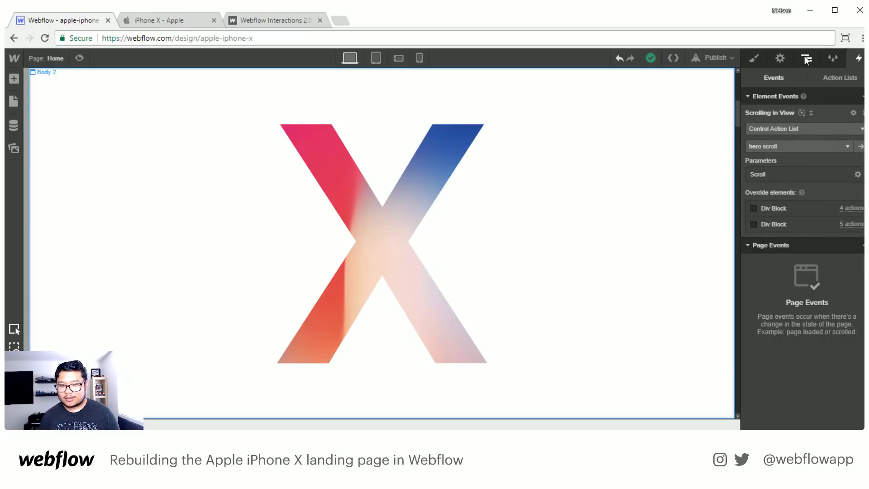
- Set the display of the x and iphone wrapper elements to none
{"action": "left_click", "coordinate": [806, 58]}
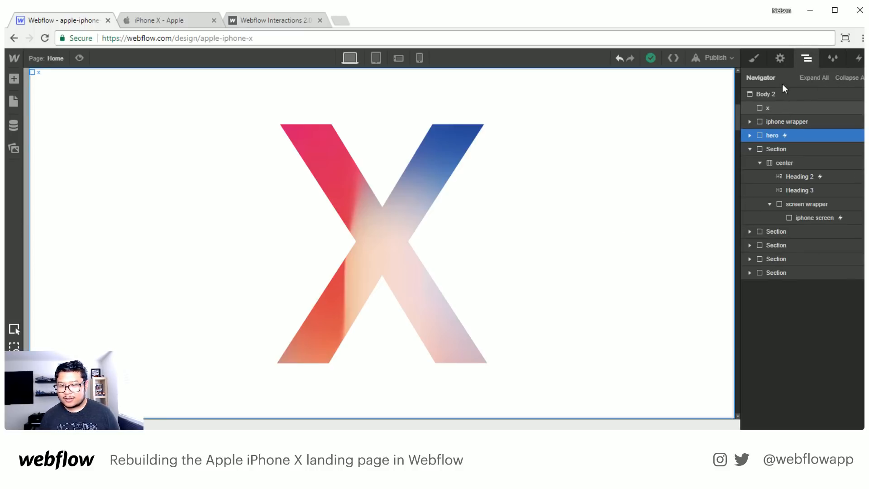
{"action": "left_click", "coordinate": [780, 108]}
{"action": "left_click", "coordinate": [754, 59]}
{"action": "left_click", "coordinate": [852, 176]}
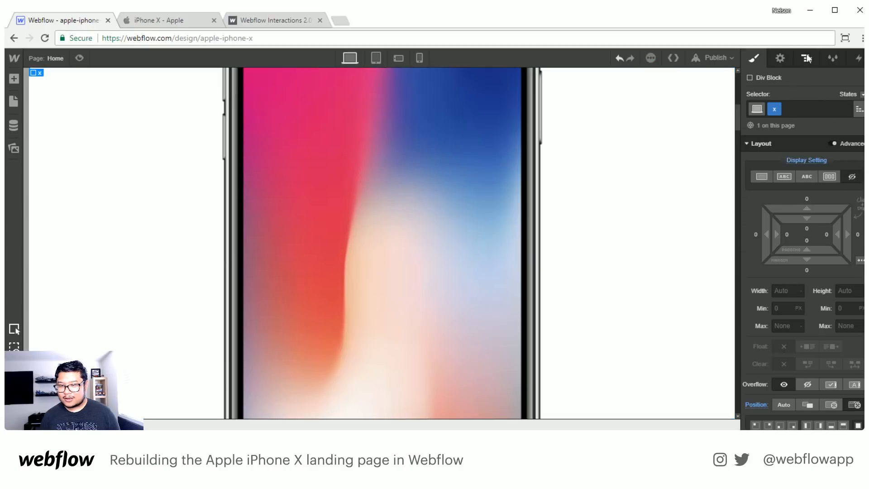
{"action": "left_click", "coordinate": [807, 58]}
{"action": "left_click", "coordinate": [785, 119]}
{"action": "left_click", "coordinate": [754, 58]}
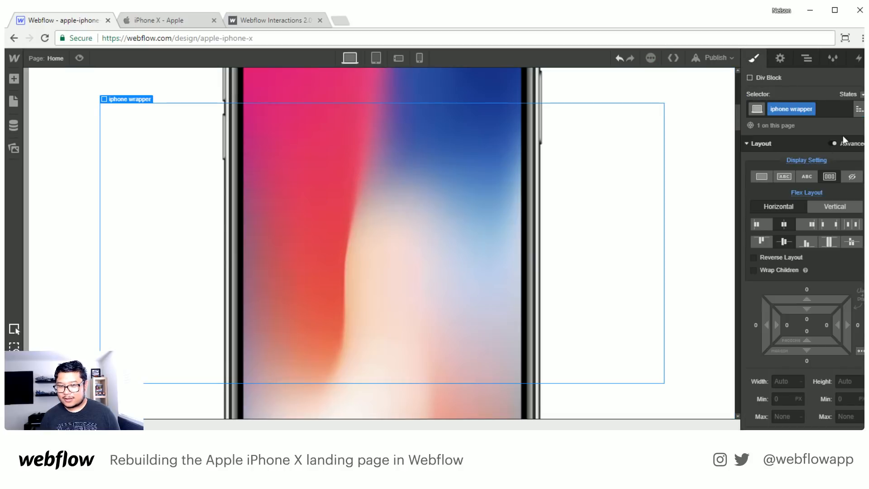
{"action": "left_click", "coordinate": [850, 180]}
- Add a Mouse Move trigger to the screen wrapper in the phone section and create a new action list for it
{"action": "left_click", "coordinate": [807, 58]}
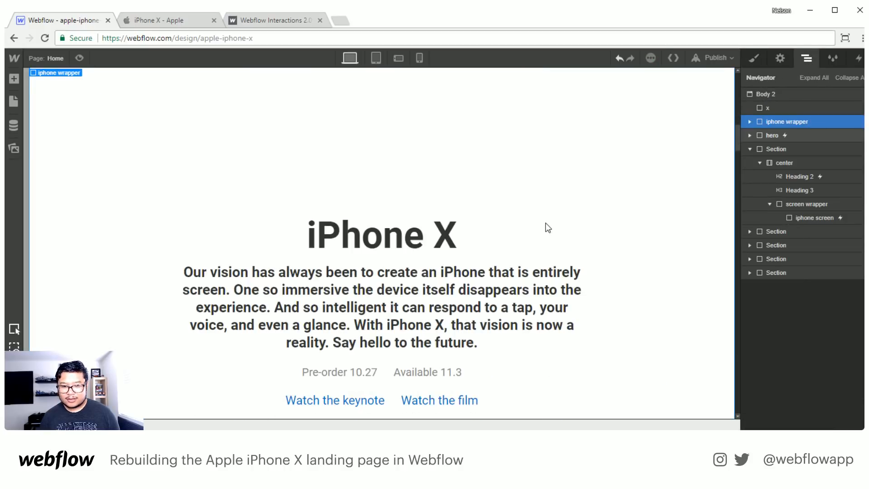
{"action": "scroll", "coordinate": [545, 222], "scroll_direction": "down", "scroll_amount": 10}
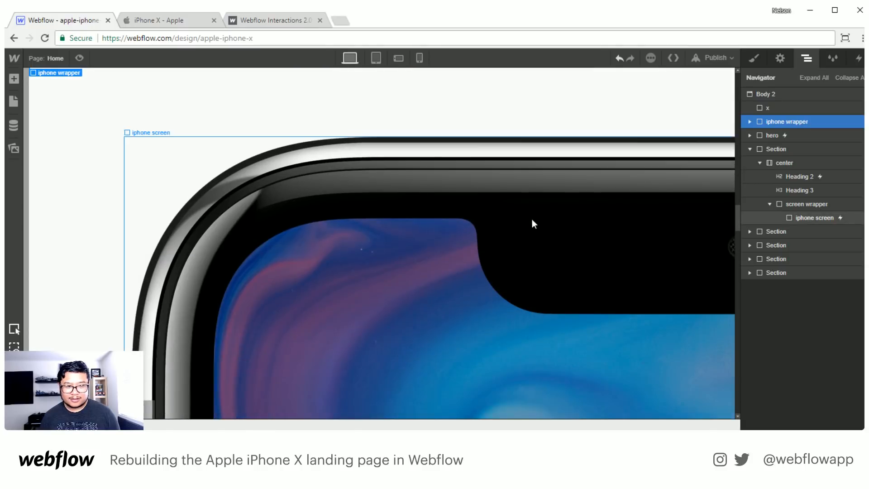
{"action": "left_click", "coordinate": [536, 200]}
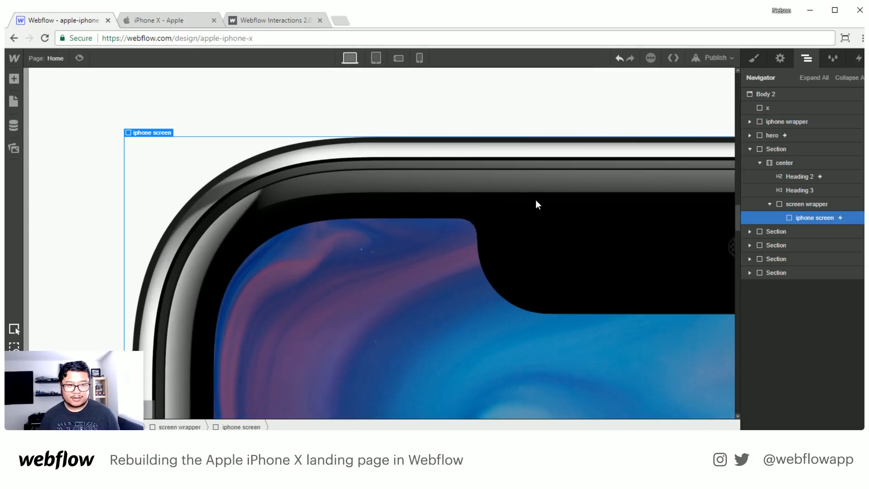
{"action": "left_click", "coordinate": [806, 205]}
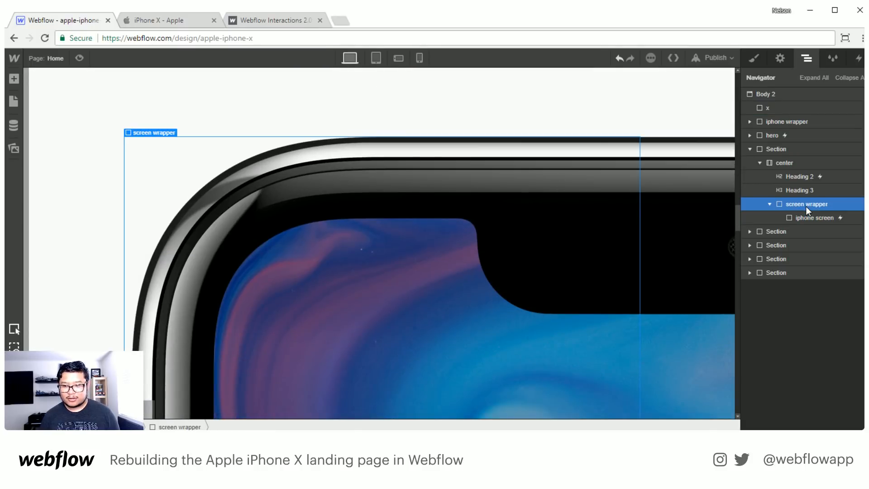
{"action": "left_click", "coordinate": [858, 58]}
{"action": "left_click", "coordinate": [863, 96]}
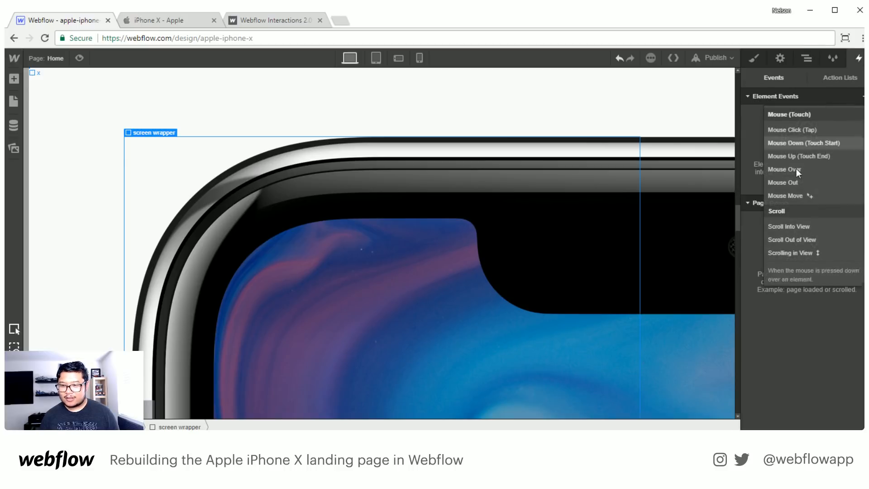
{"action": "left_click", "coordinate": [800, 196]}
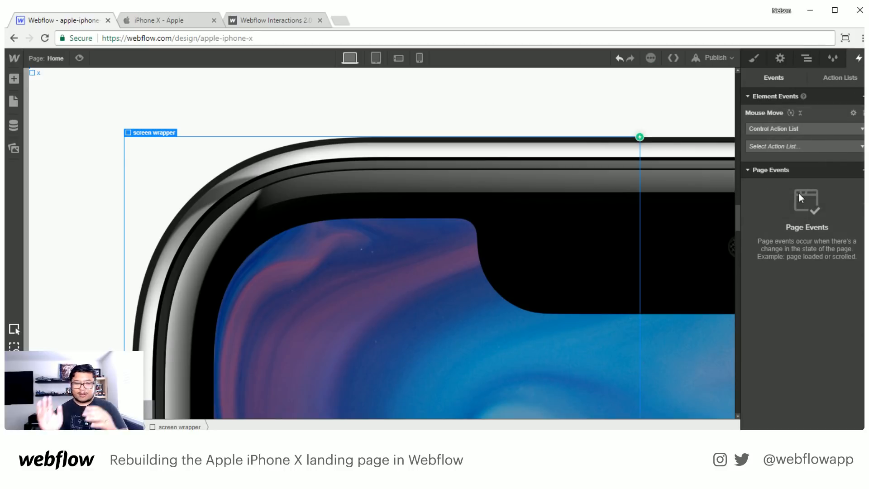
{"action": "left_click", "coordinate": [797, 146]}
{"action": "left_click", "coordinate": [796, 145]}
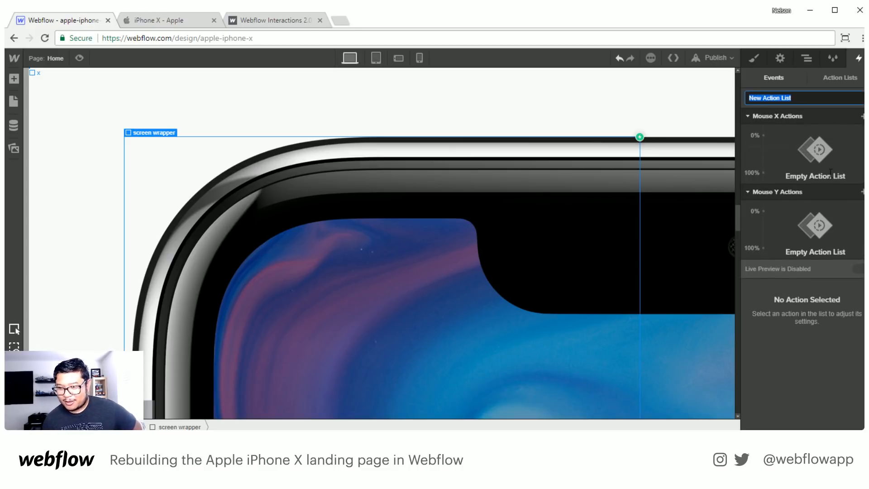
- Add a Mouse X Move action to the screen wrapper, with horizontal offsets of -50 px at 0% and 50 px at 100%
{"action": "left_click", "coordinate": [863, 116]}
{"action": "left_click", "coordinate": [778, 148]}
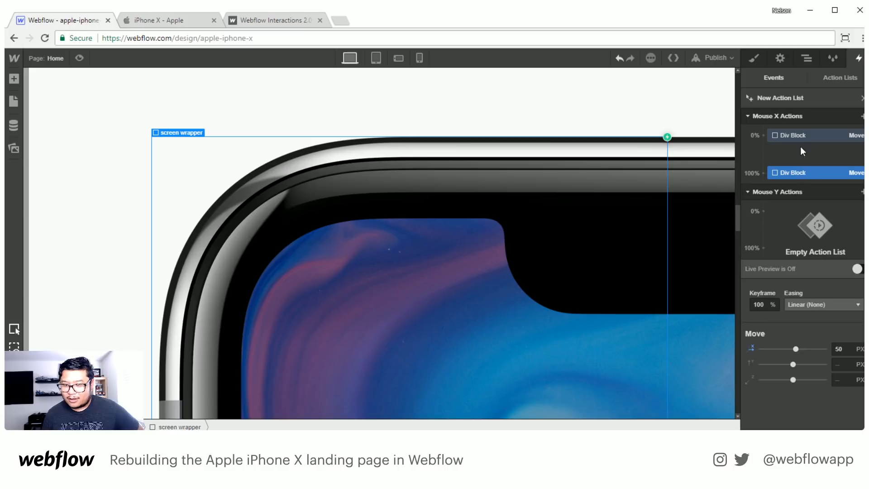
{"action": "left_click", "coordinate": [798, 134]}
{"action": "left_click", "coordinate": [842, 351]}
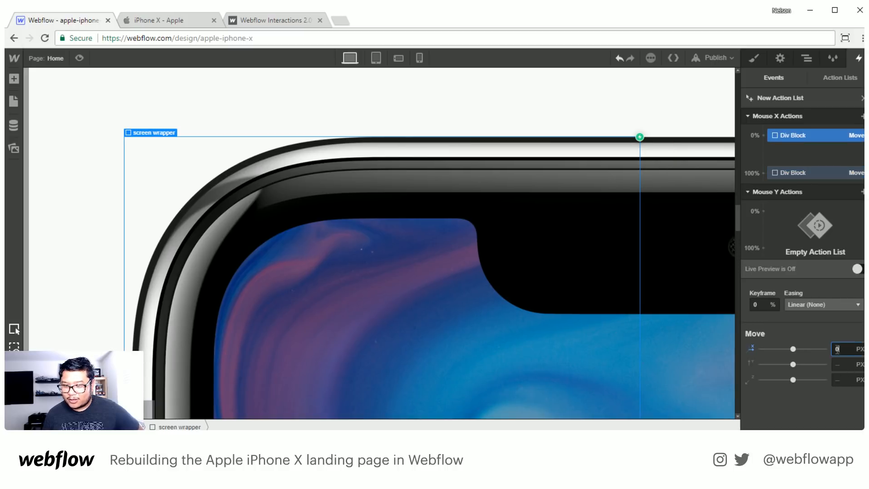
{"action": "type", "text": "-50"}
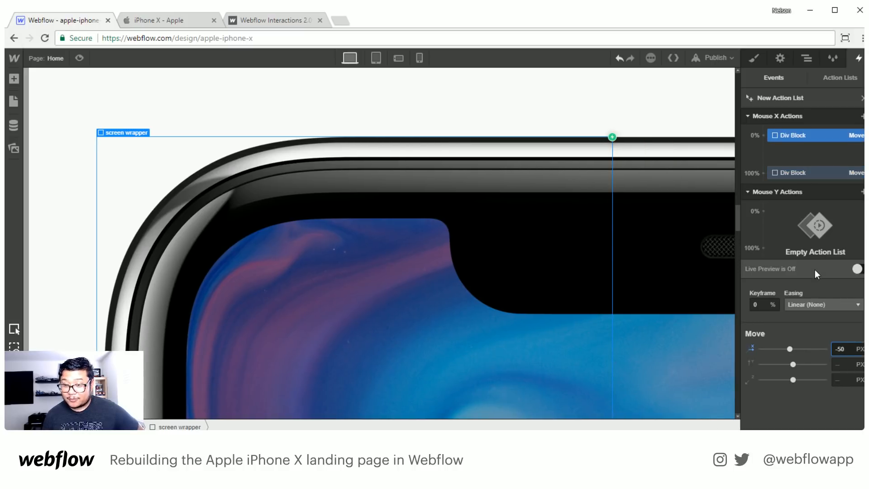
- Add a Mouse Y Move action to the screen wrapper, replacing the 100% keyframe's horizontal offset with a vertical offset of 50 px
{"action": "left_click", "coordinate": [863, 193]}
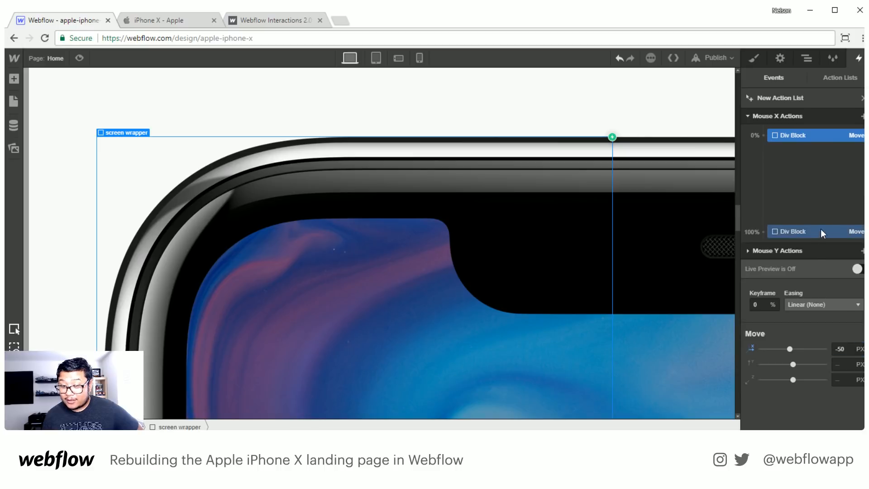
{"action": "left_click", "coordinate": [800, 250]}
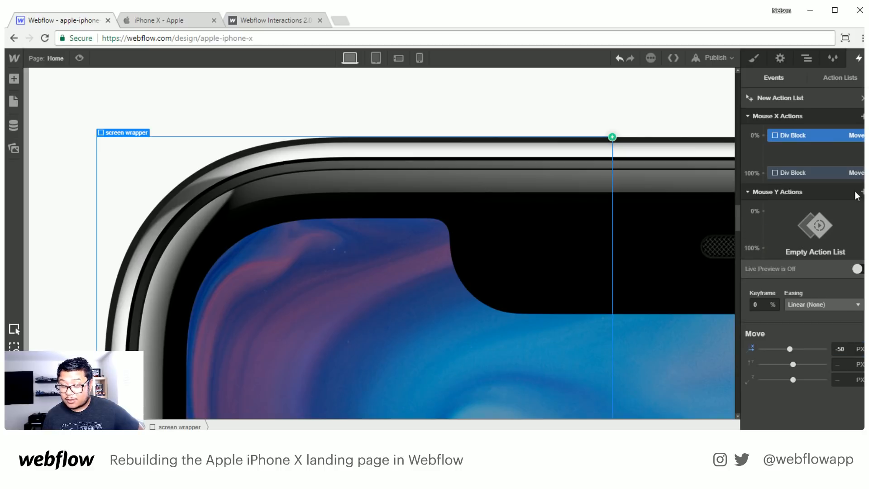
{"action": "left_click", "coordinate": [862, 191]}
{"action": "left_click", "coordinate": [808, 223]}
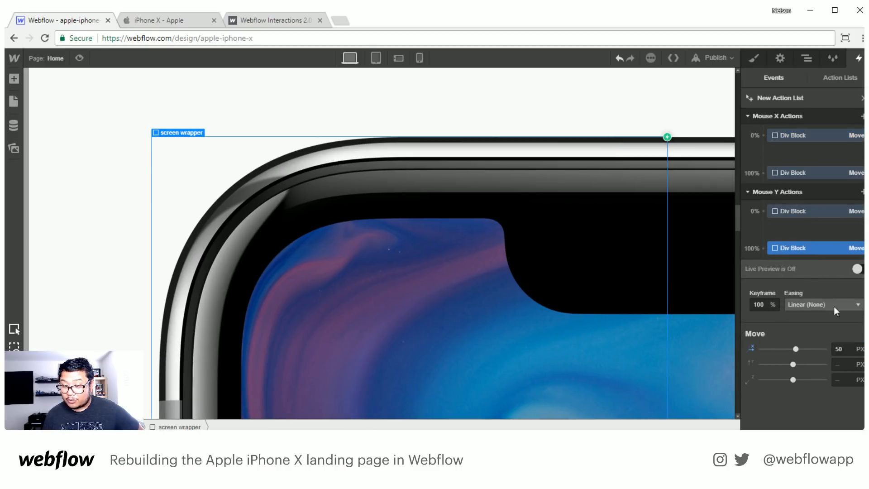
{"action": "left_click", "coordinate": [805, 212]}
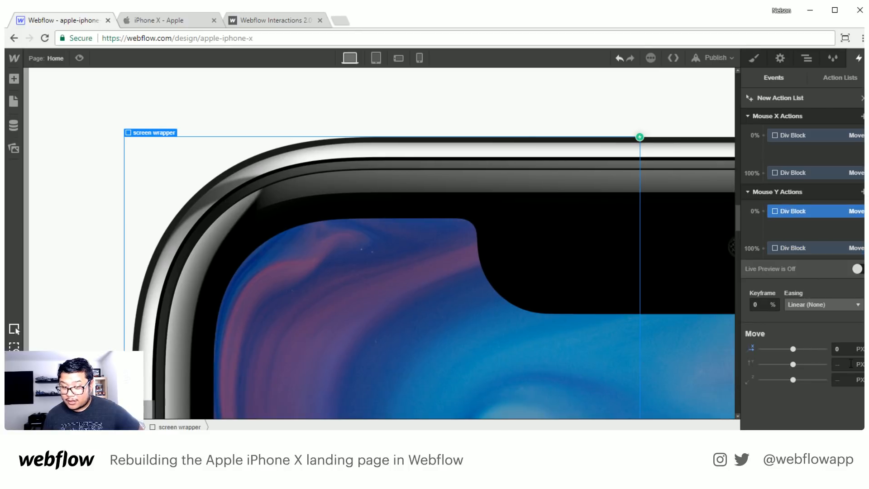
{"action": "left_click", "coordinate": [835, 248]}
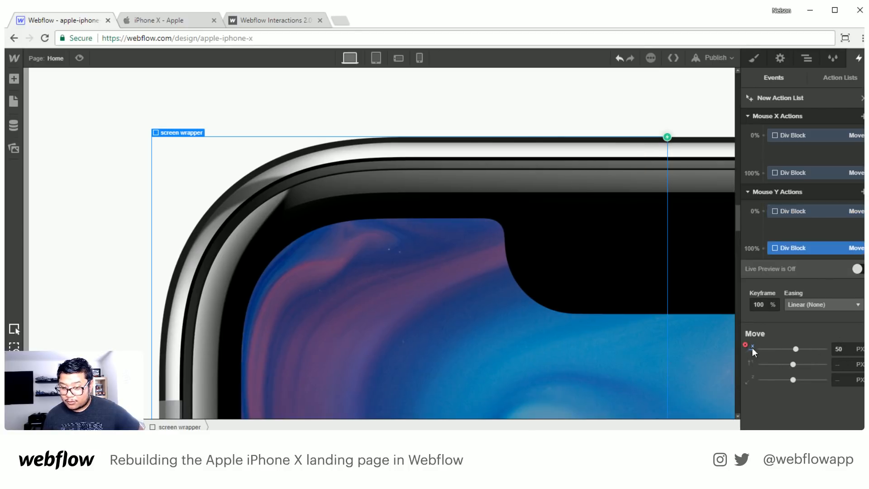
{"action": "left_click", "coordinate": [752, 348]}
{"action": "left_click", "coordinate": [840, 365]}
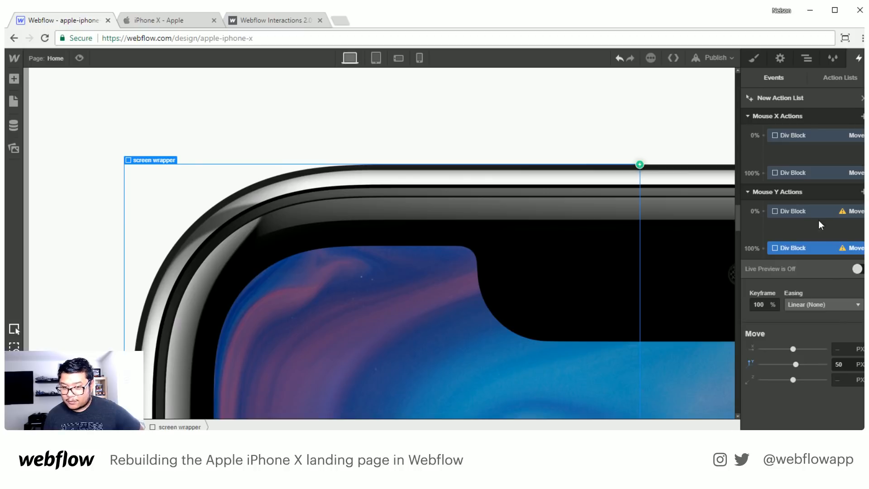
- Replace the horizontal offset of the Mouse Y 0% keyframe with a vertical offset of -50 px and enable live preview
{"action": "left_click", "coordinate": [816, 213]}
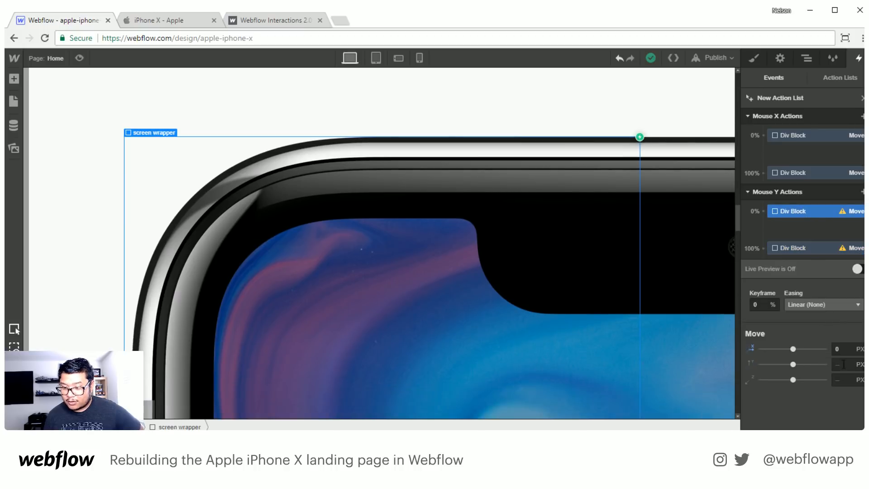
{"action": "left_click", "coordinate": [752, 348]}
{"action": "left_click", "coordinate": [839, 365]}
{"action": "type", "text": "-50"}
{"action": "key", "text": "Return"}
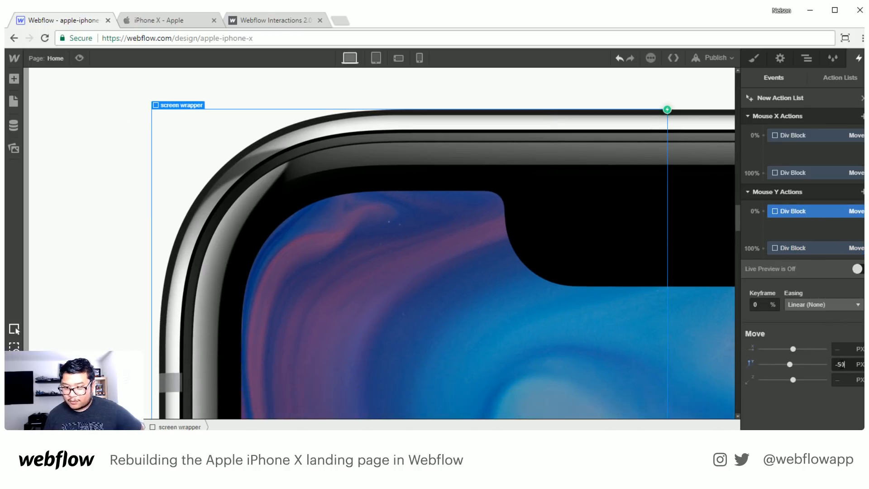
{"action": "left_click", "coordinate": [857, 269]}
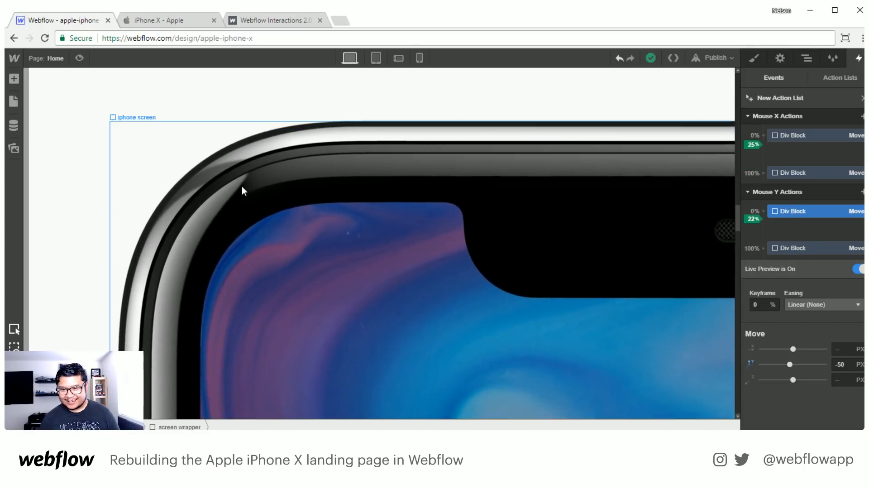
- Turn off live preview, rename the new action list "mouse move" and return to the screen wrapper's events
{"action": "left_click", "coordinate": [858, 269]}
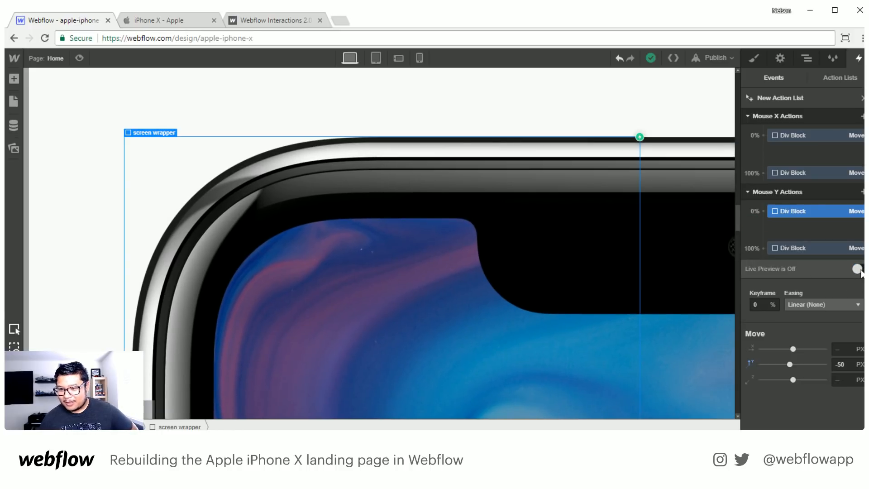
{"action": "left_click", "coordinate": [781, 99]}
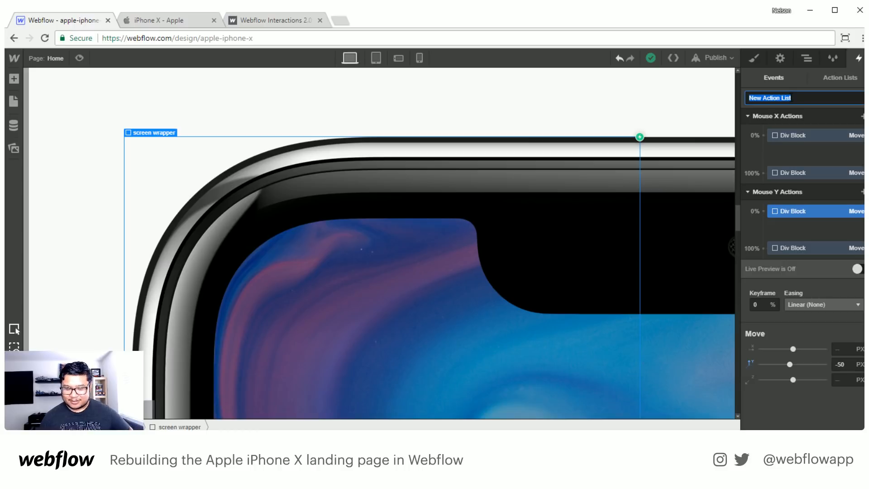
{"action": "type", "text": "mouse move"}
{"action": "key", "text": "Return"}
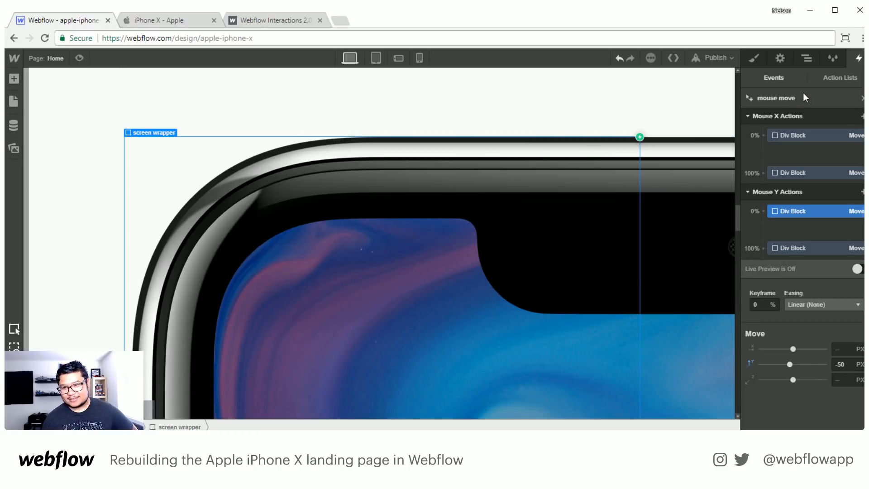
{"action": "left_click", "coordinate": [771, 77]}
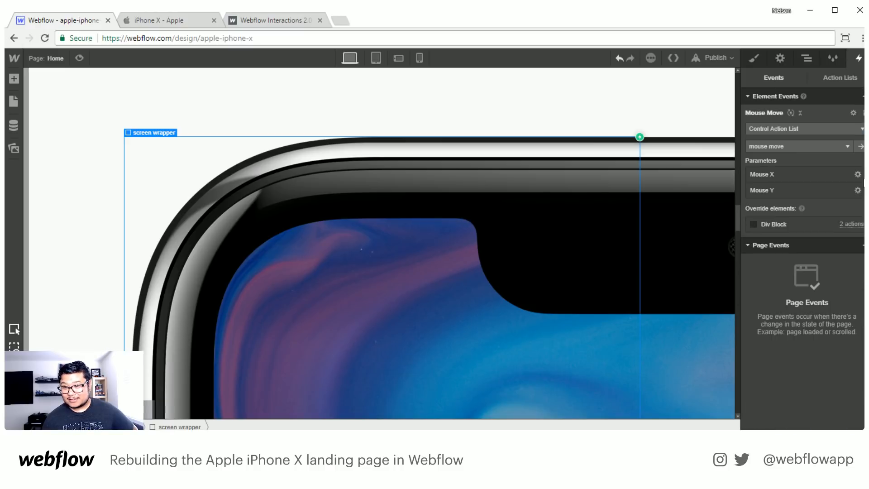
- Examine the Mouse X parameter settings and the available element and page event triggers
{"action": "left_click", "coordinate": [858, 174]}
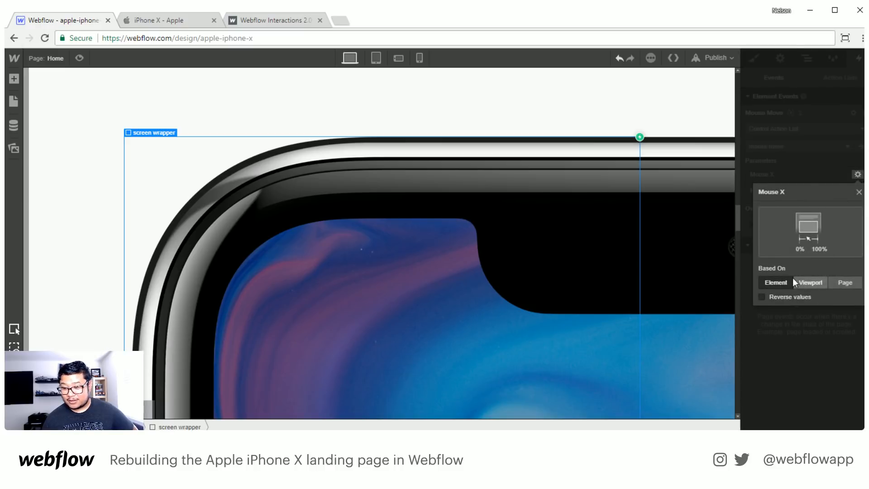
{"action": "left_click", "coordinate": [820, 351]}
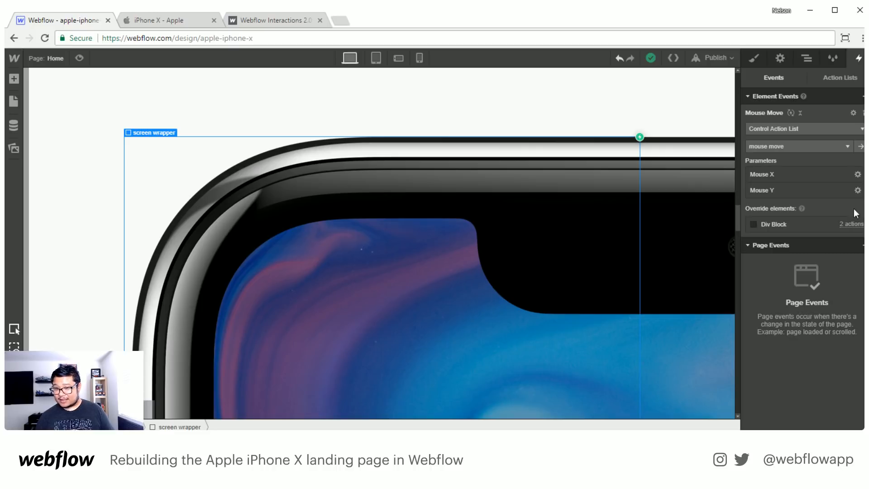
{"action": "left_click", "coordinate": [862, 96]}
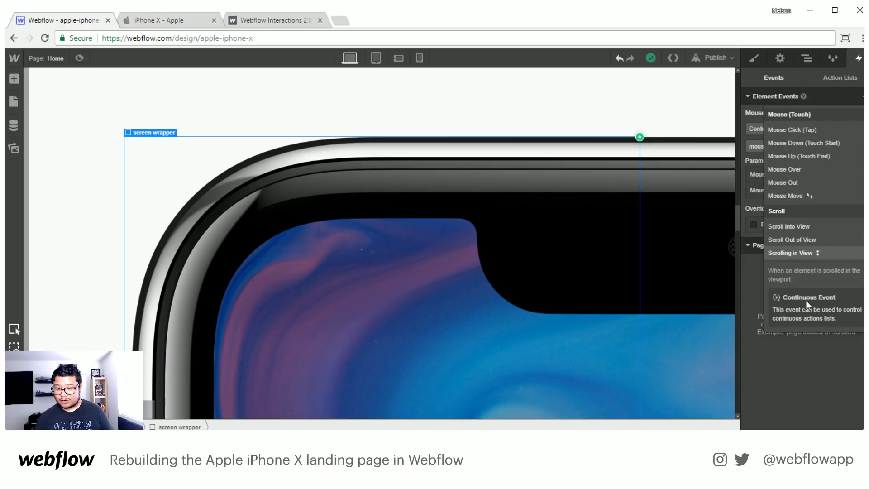
{"action": "left_click", "coordinate": [810, 368]}
{"action": "left_click", "coordinate": [862, 245]}
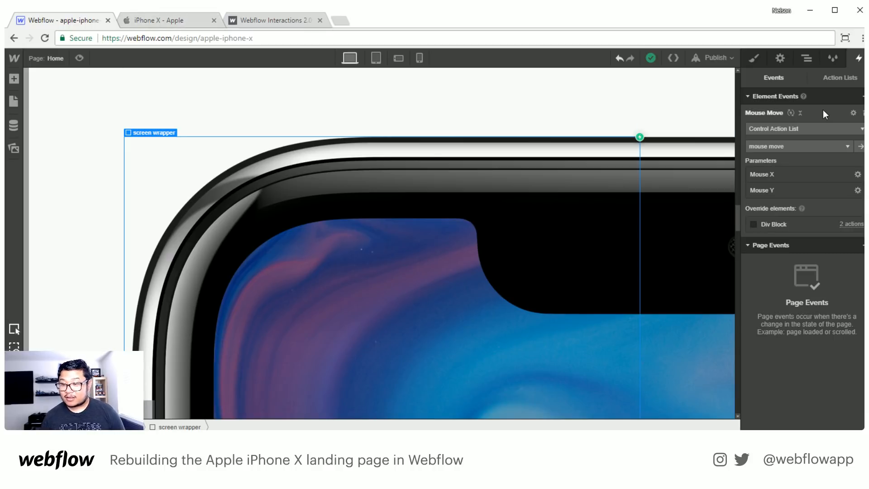
{"action": "left_click", "coordinate": [802, 111]}
{"action": "left_click", "coordinate": [801, 137]}
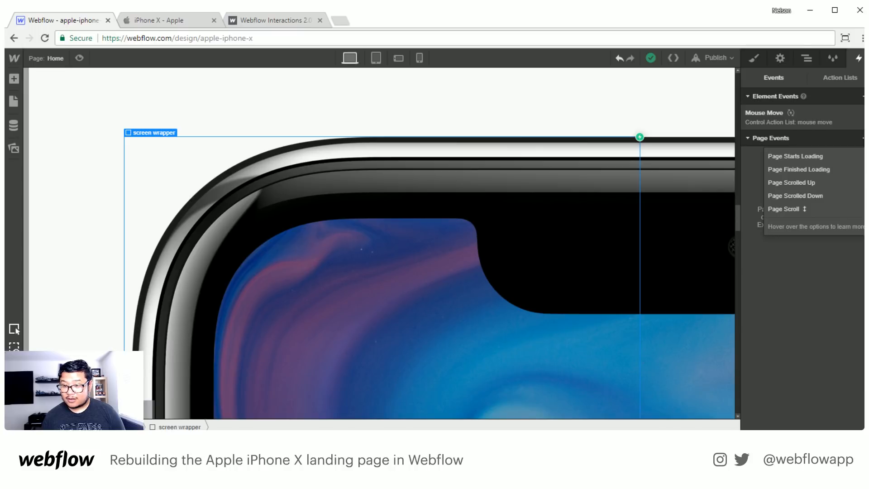
{"action": "left_click", "coordinate": [798, 308]}
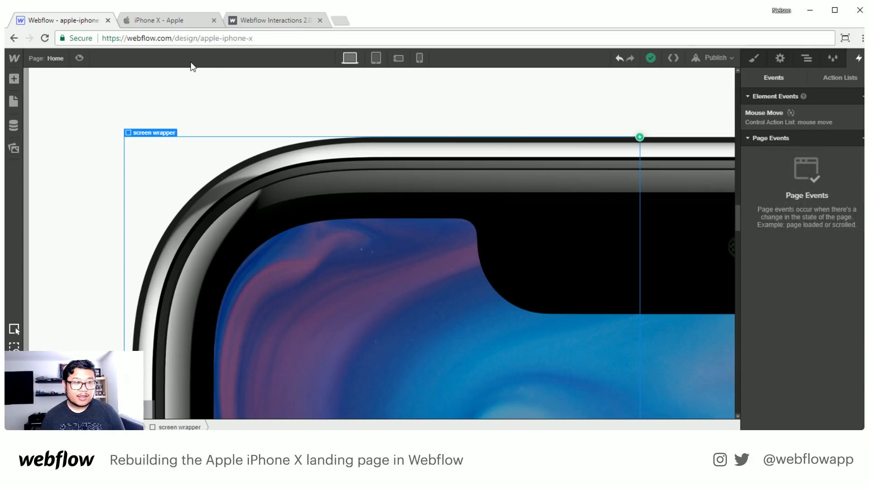
- Go to the dashboard, search the projects for "hud", and open the hud project with its interactions shown
{"action": "mouse_move", "coordinate": [21, 57]}
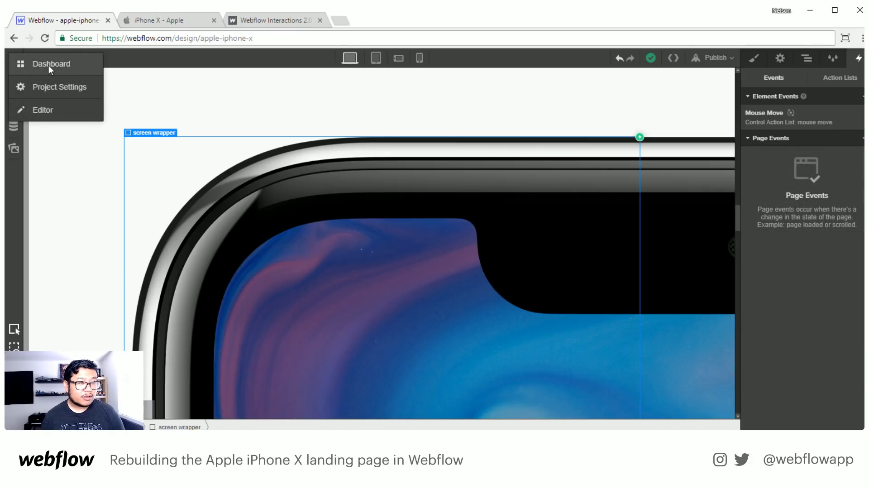
{"action": "left_click", "coordinate": [48, 65]}
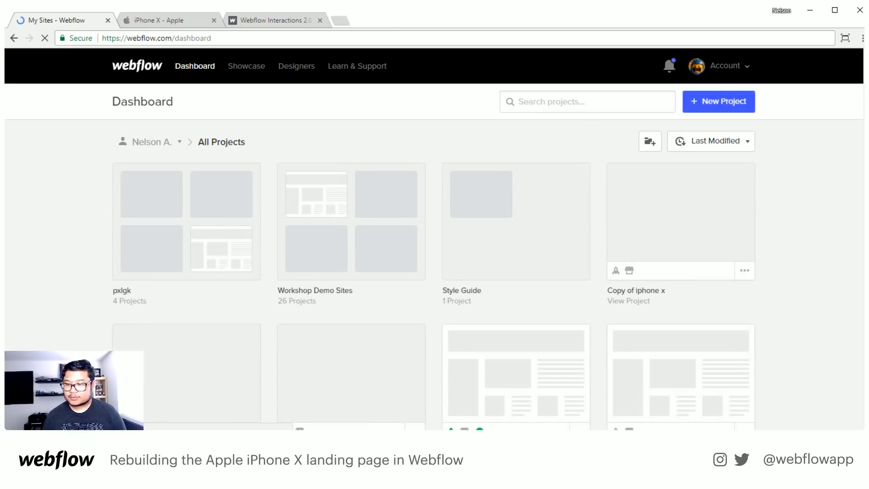
{"action": "left_click", "coordinate": [599, 102]}
{"action": "type", "text": "hud"}
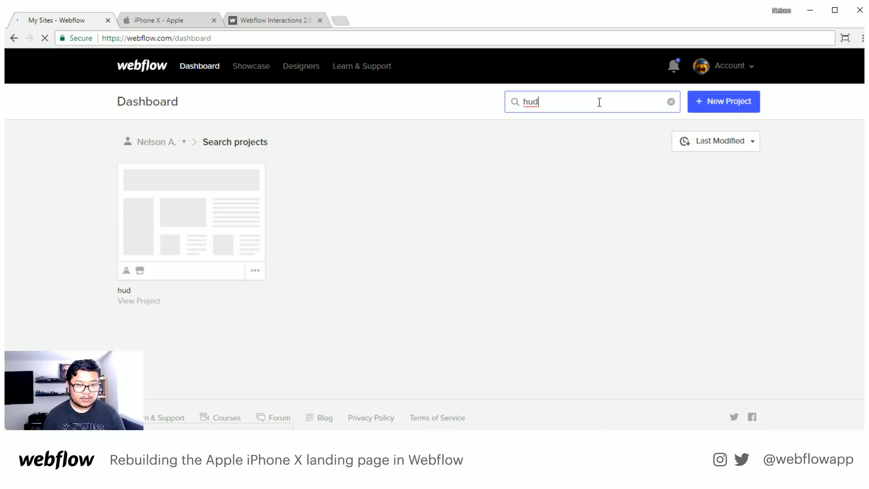
{"action": "left_click", "coordinate": [217, 212]}
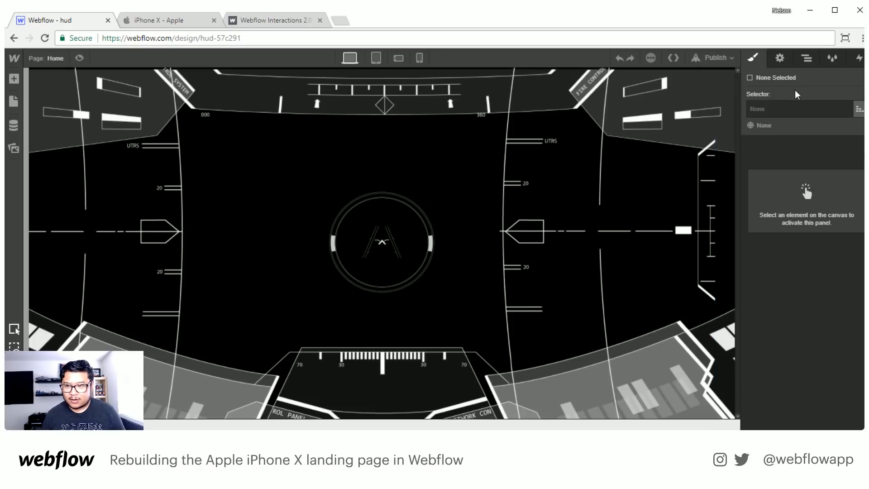
{"action": "left_click", "coordinate": [859, 59]}
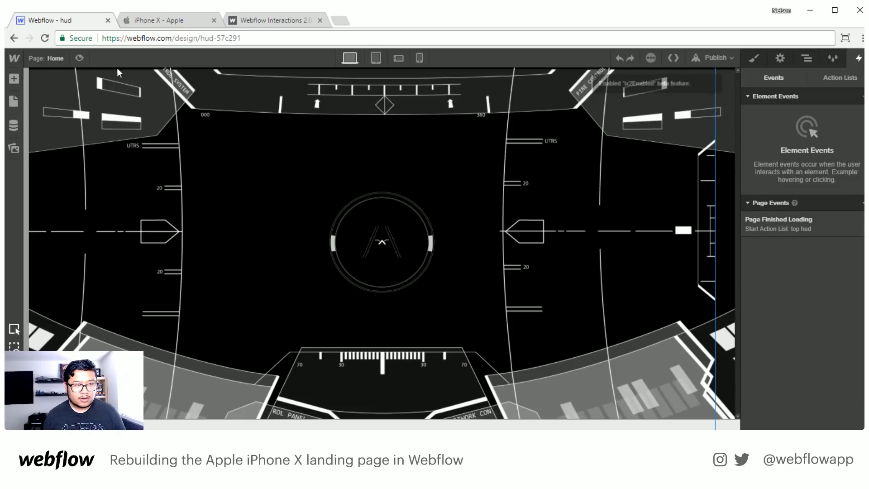
- Preview the hud page's animation and return to editing
{"action": "left_click", "coordinate": [79, 58]}
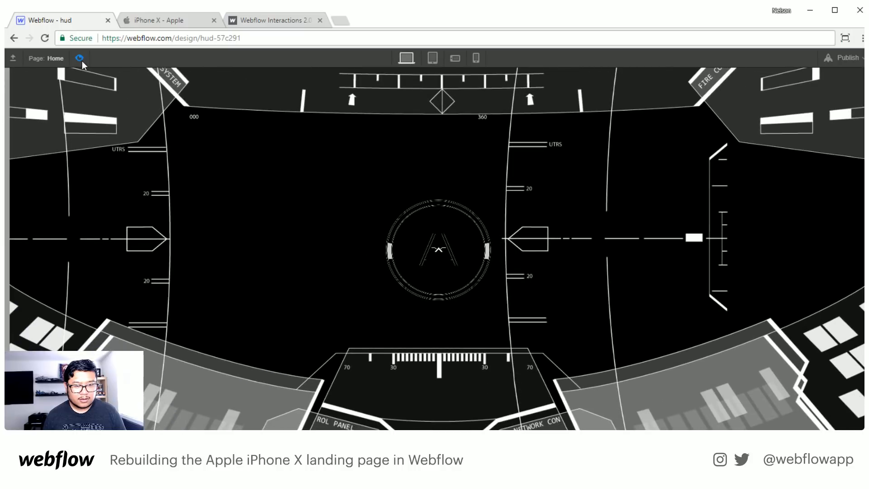
{"action": "left_click", "coordinate": [81, 59]}
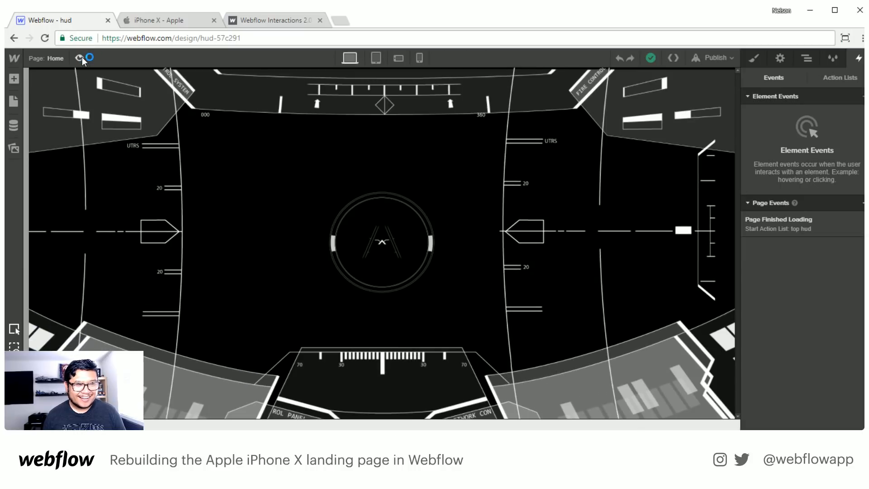
{"action": "left_click", "coordinate": [82, 60]}
{"action": "left_click", "coordinate": [83, 60]}
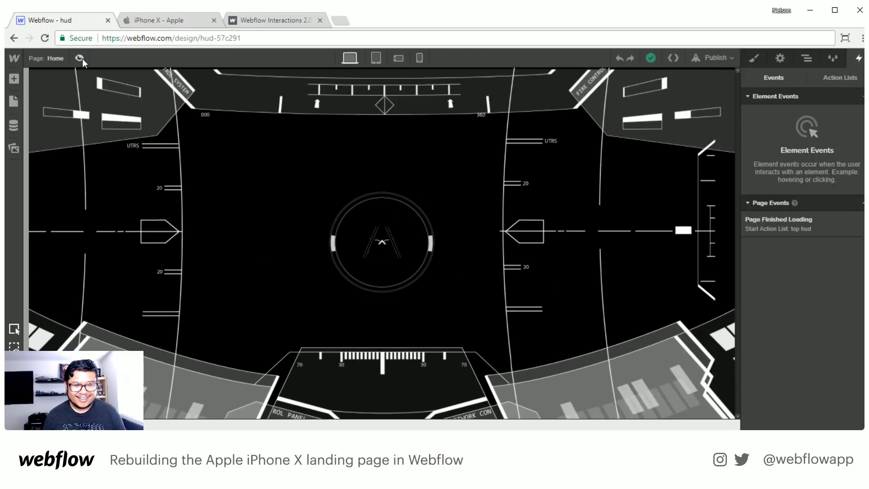
- Add a Mouse Move trigger to the center image of the hud and create a new action list for it
{"action": "left_click", "coordinate": [395, 245]}
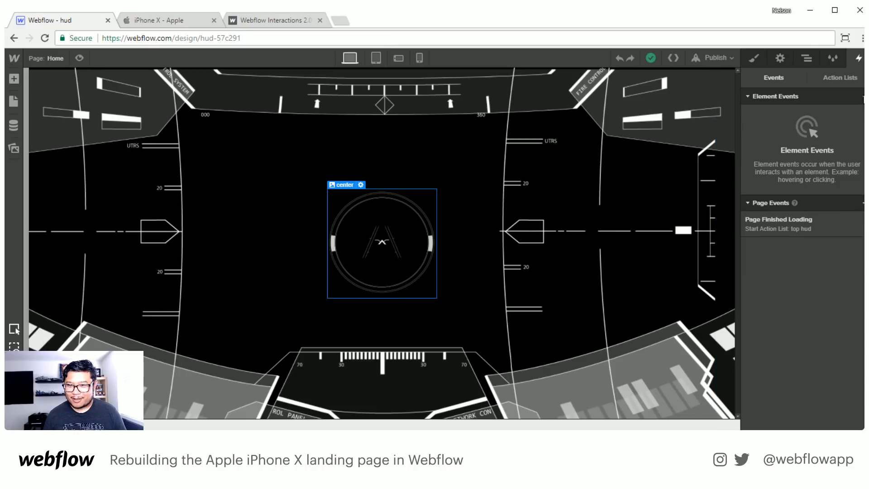
{"action": "left_click", "coordinate": [862, 96]}
{"action": "left_click", "coordinate": [791, 195]}
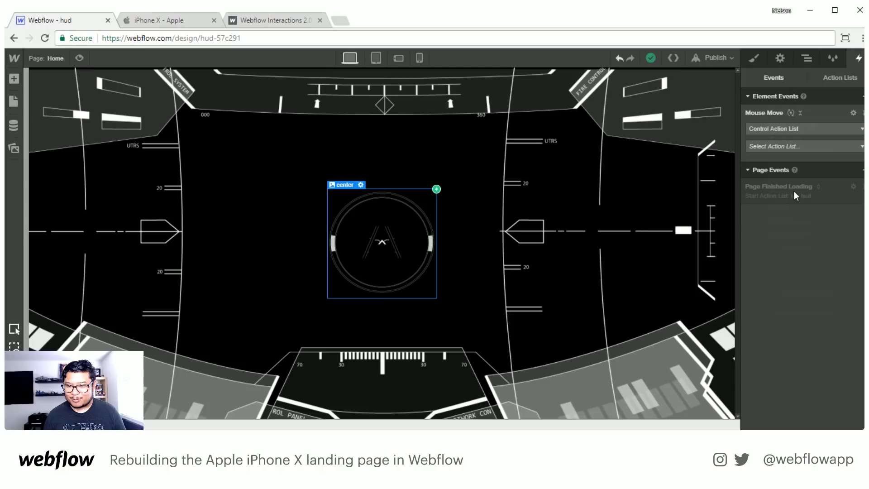
{"action": "left_click", "coordinate": [797, 146]}
{"action": "left_click", "coordinate": [785, 164]}
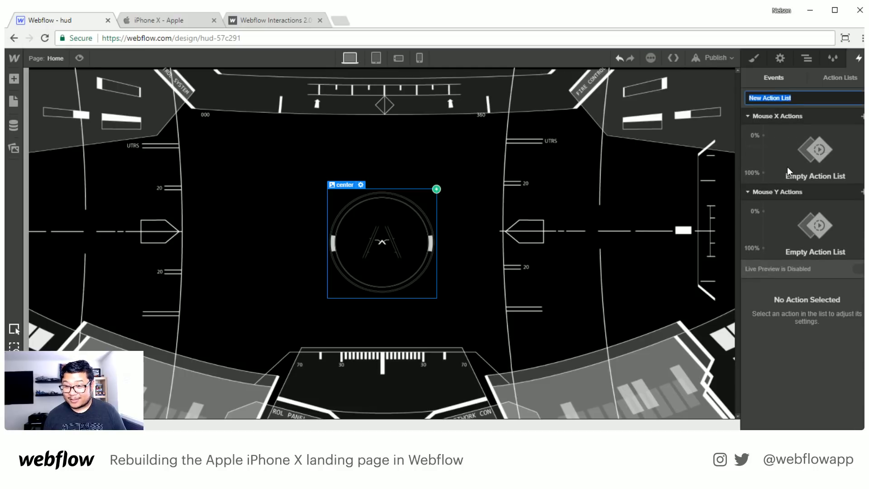
- Add a Mouse X Move action to the center image, with offsets of 50 px horizontally and -50% vertically at 100%
{"action": "left_click", "coordinate": [863, 116]}
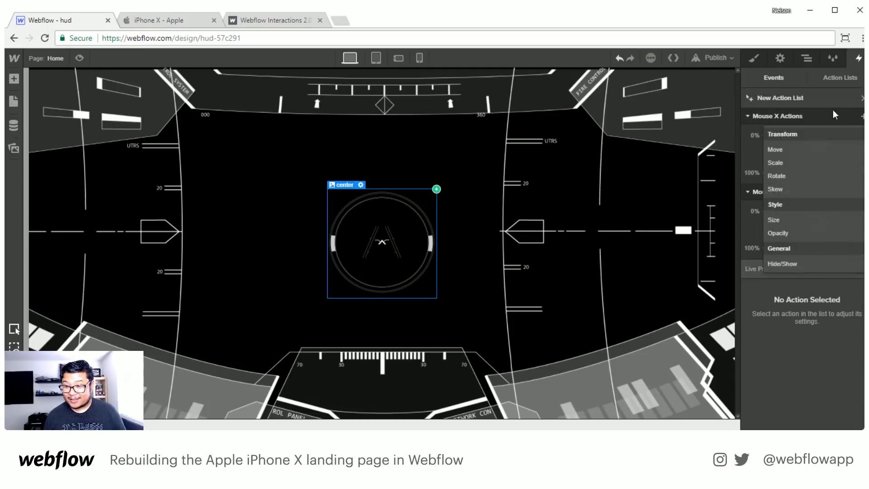
{"action": "left_click", "coordinate": [778, 150]}
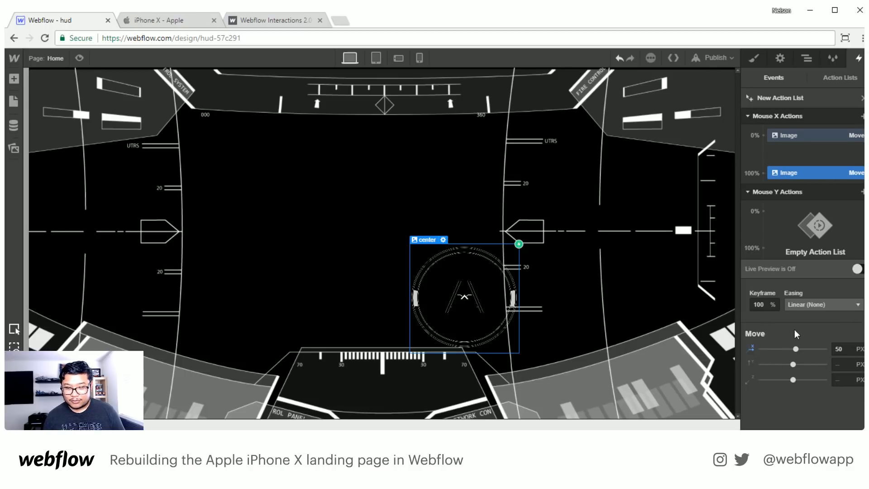
{"action": "left_click", "coordinate": [844, 368]}
{"action": "type", "text": "-50%"}
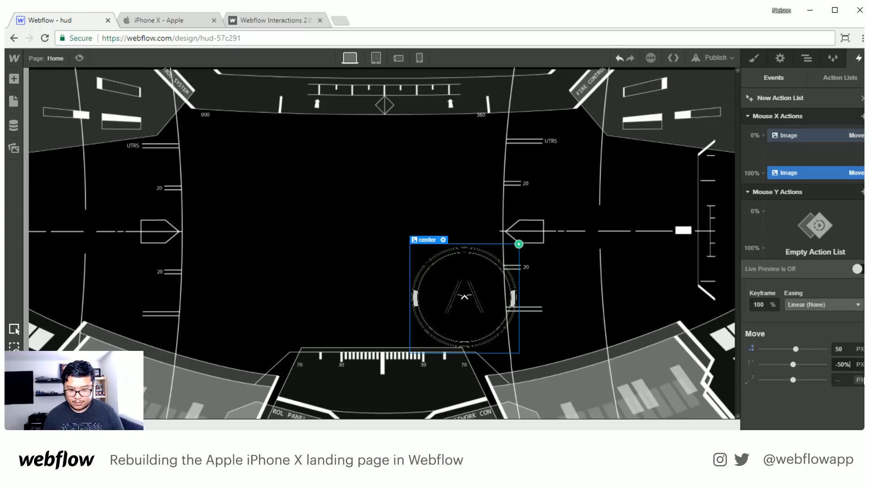
{"action": "key", "text": "Return"}
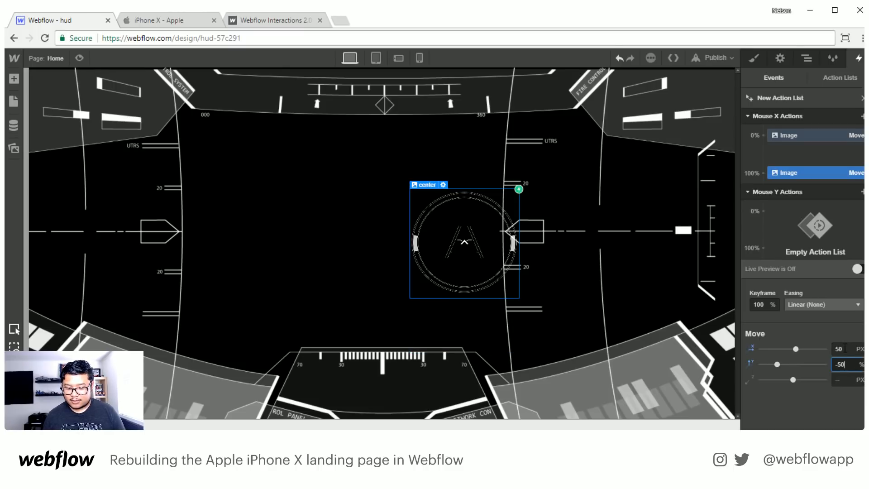
{"action": "left_click", "coordinate": [845, 348]}
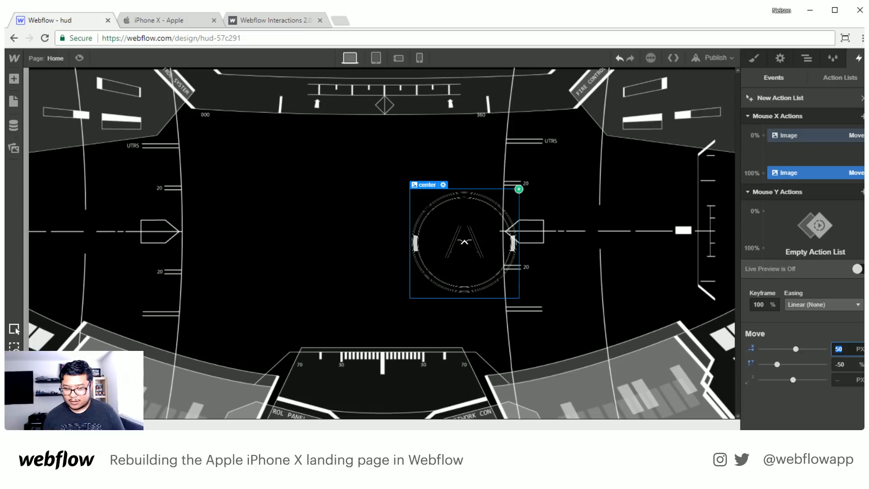
- Set the Mouse X 0% keyframe's offsets to -50 px horizontally and -50% vertically
{"action": "left_click", "coordinate": [825, 135]}
{"action": "left_click", "coordinate": [855, 352]}
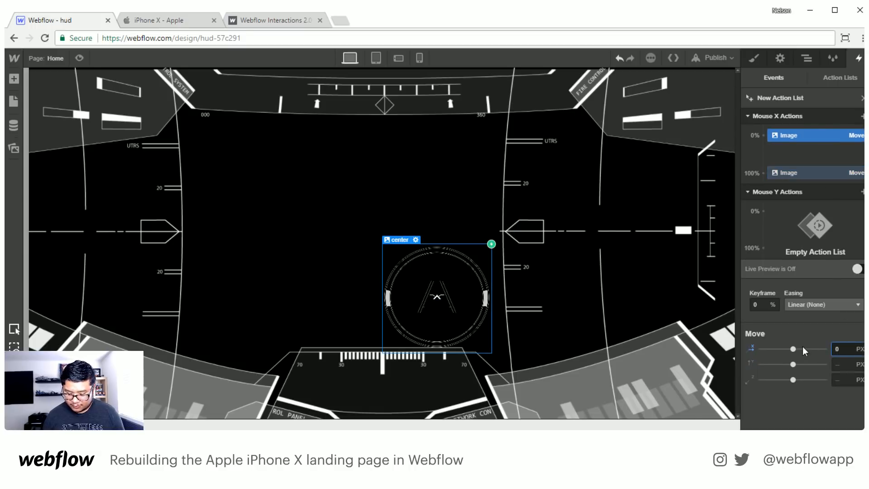
{"action": "type", "text": "5"}
{"action": "key", "text": "Return"}
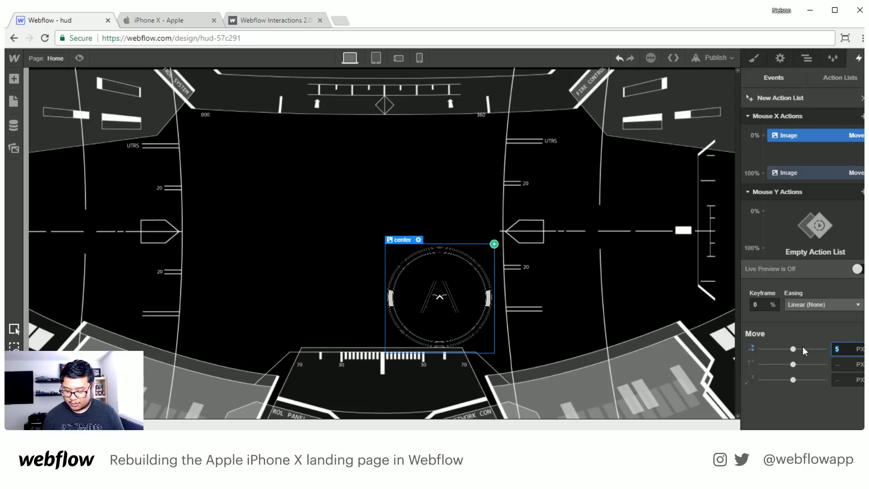
{"action": "type", "text": "-50"}
{"action": "key", "text": "Tab"}
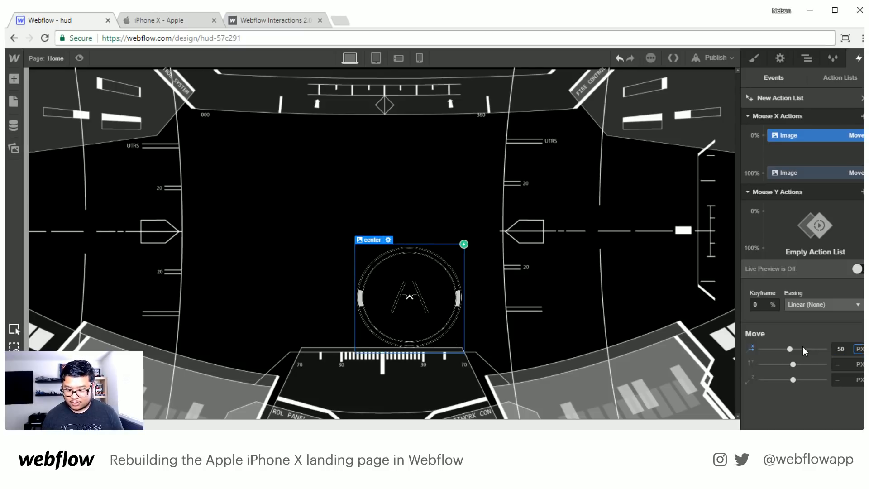
{"action": "key", "text": "Return"}
{"action": "left_click", "coordinate": [840, 348]}
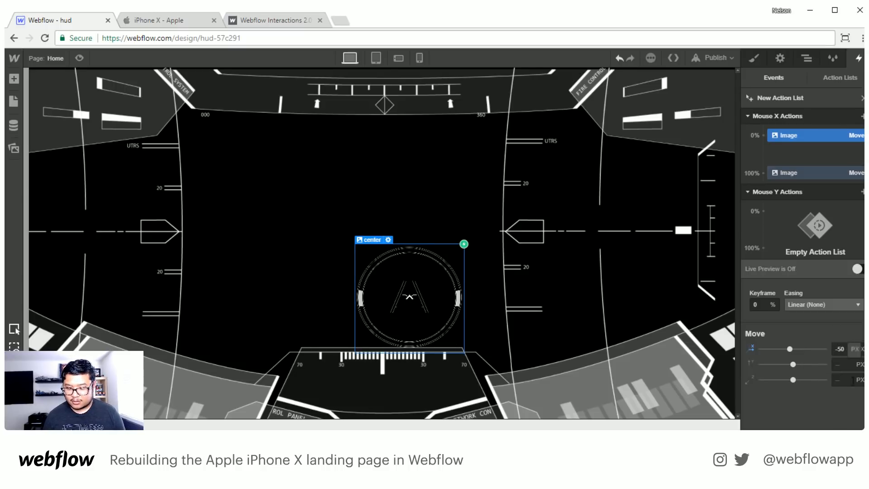
{"action": "left_click", "coordinate": [843, 364]}
{"action": "type", "text": "-50%"}
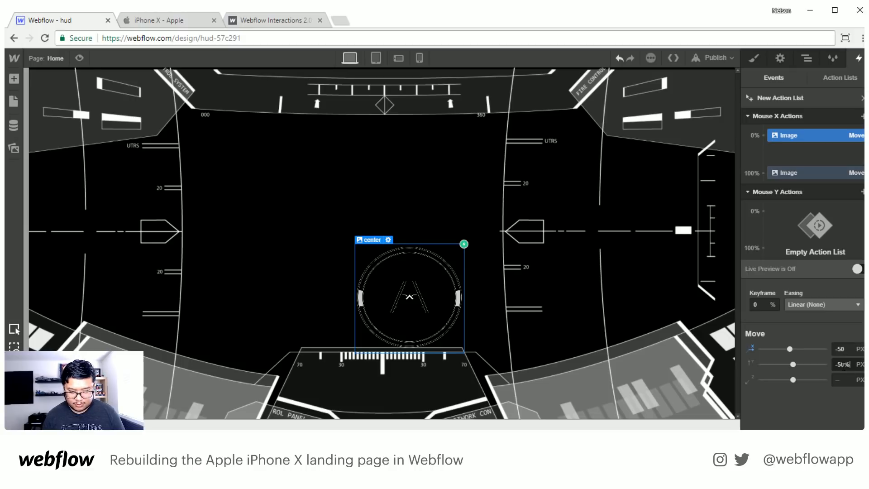
- Add a Mouse Y Move action to the center image, with 100% keyframe offsets of -50% horizontally and 50 px vertically
{"action": "left_click", "coordinate": [862, 192]}
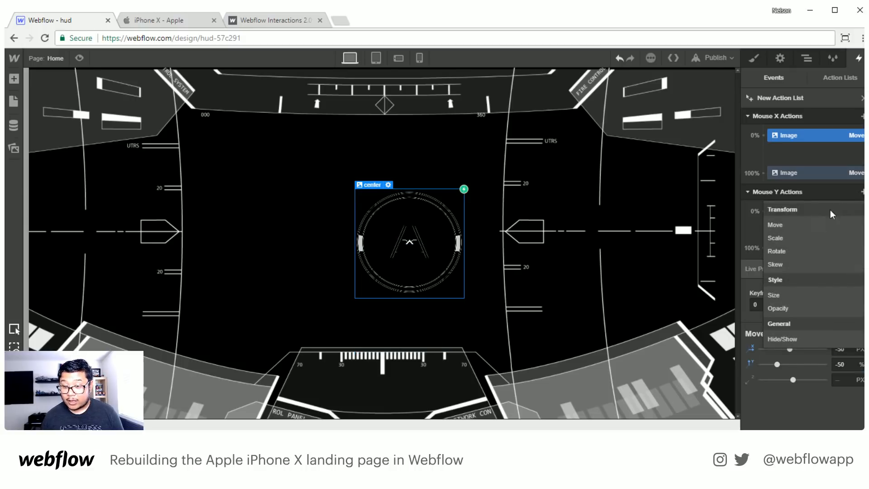
{"action": "left_click", "coordinate": [796, 223]}
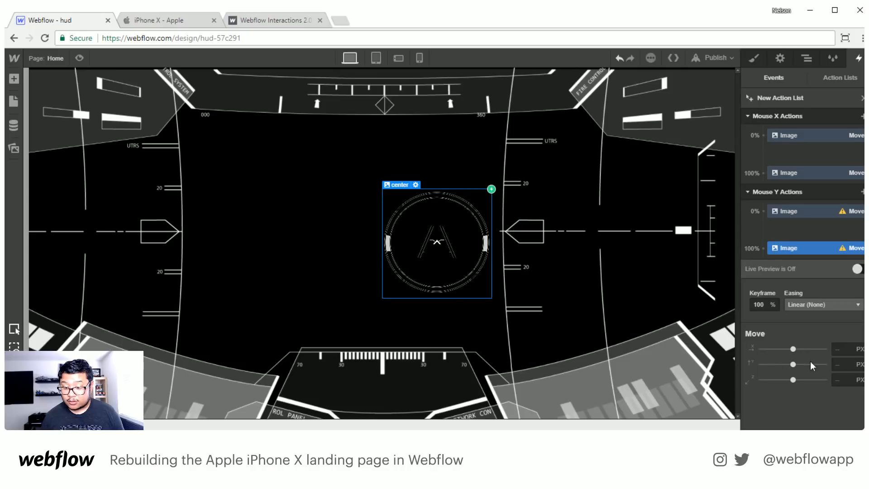
{"action": "left_click", "coordinate": [849, 349]}
{"action": "type", "text": "-50%"}
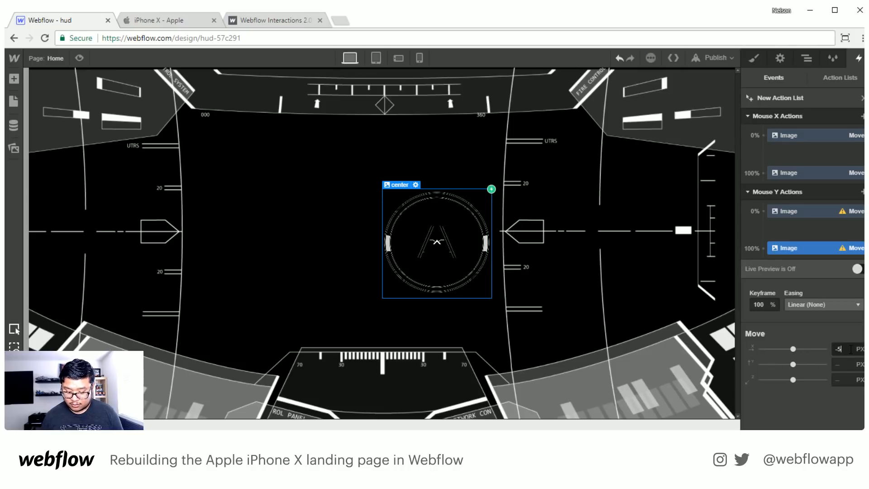
{"action": "left_click", "coordinate": [850, 365]}
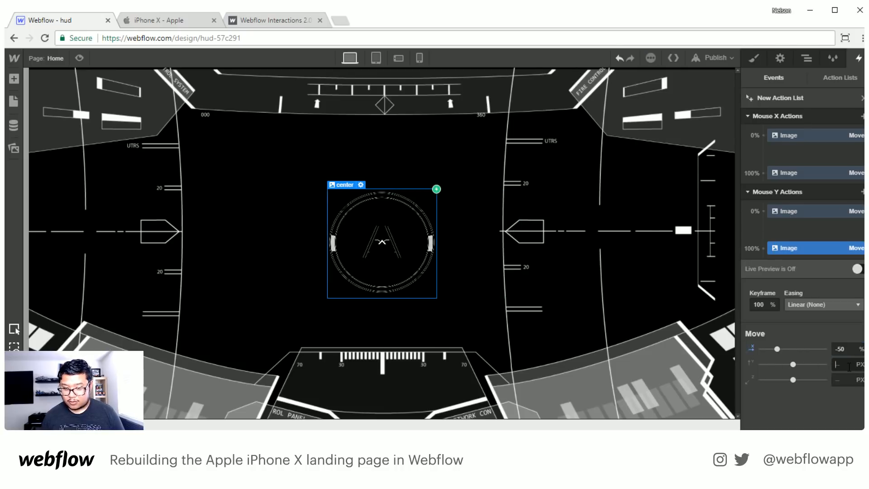
{"action": "type", "text": "50"}
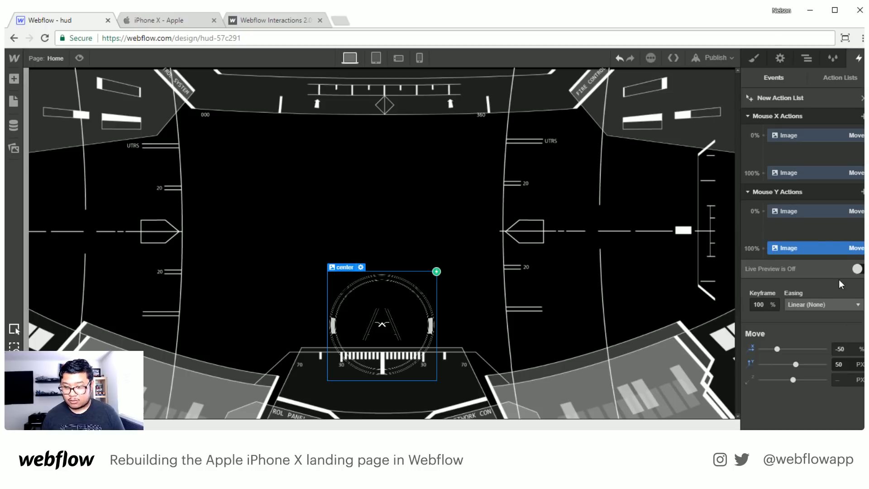
- Set the Mouse Y 0% keyframe's offsets to -50% horizontally and -50 px vertically
{"action": "left_click", "coordinate": [816, 211]}
{"action": "left_click", "coordinate": [845, 349]}
{"action": "type", "text": "0"}
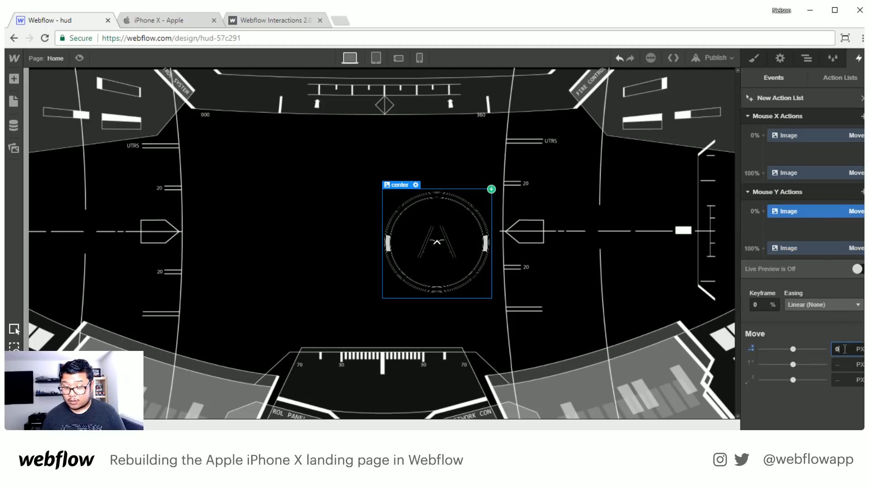
{"action": "type", "text": "%"}
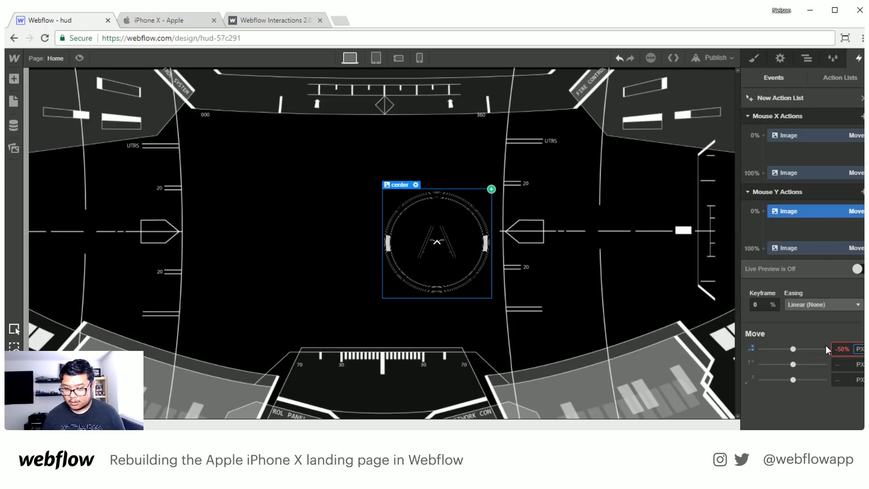
{"action": "key", "text": "Return"}
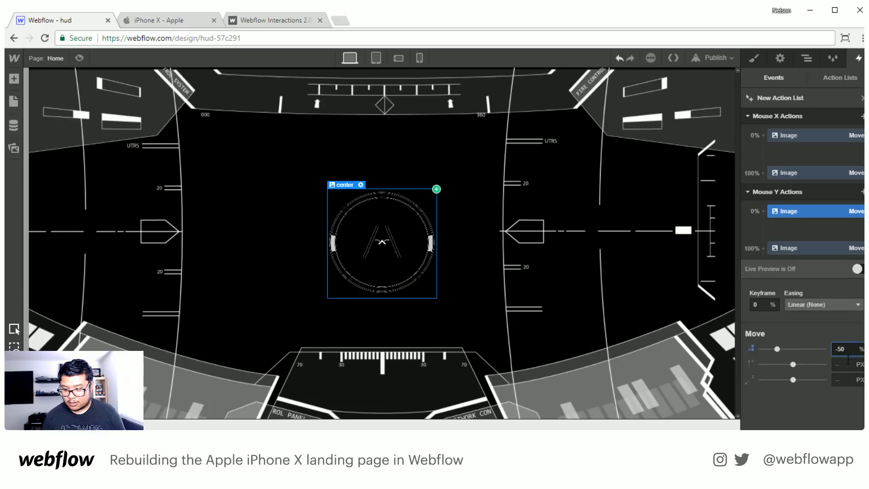
{"action": "left_click", "coordinate": [846, 364]}
{"action": "type", "text": "-50"}
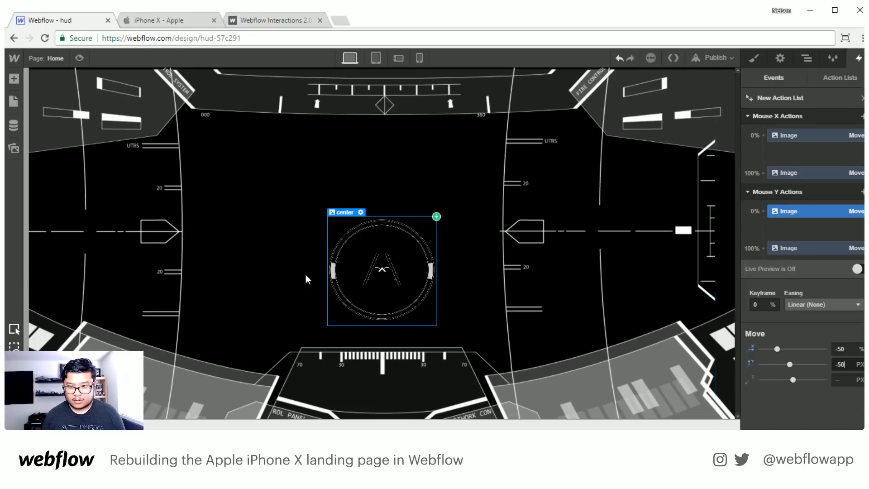
- Check the two Mouse Y keyframes, preview the center image's mouse-move interaction and return to editing
{"action": "left_click", "coordinate": [792, 248]}
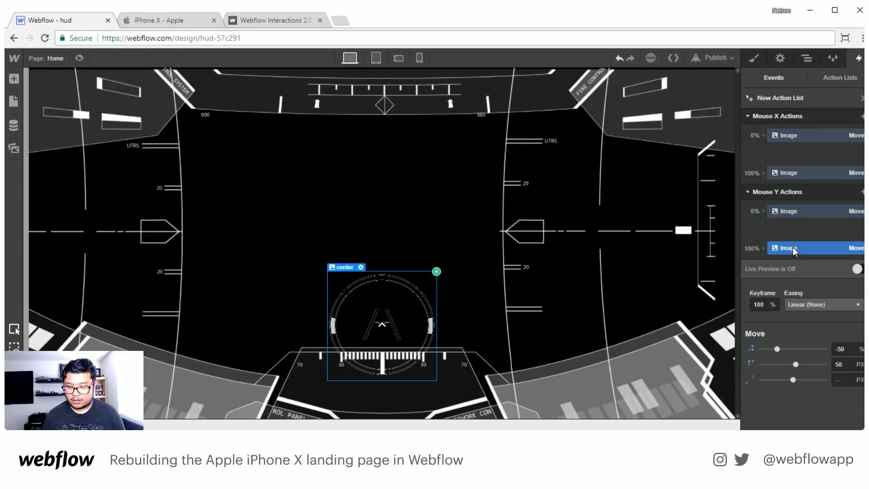
{"action": "left_click", "coordinate": [796, 211]}
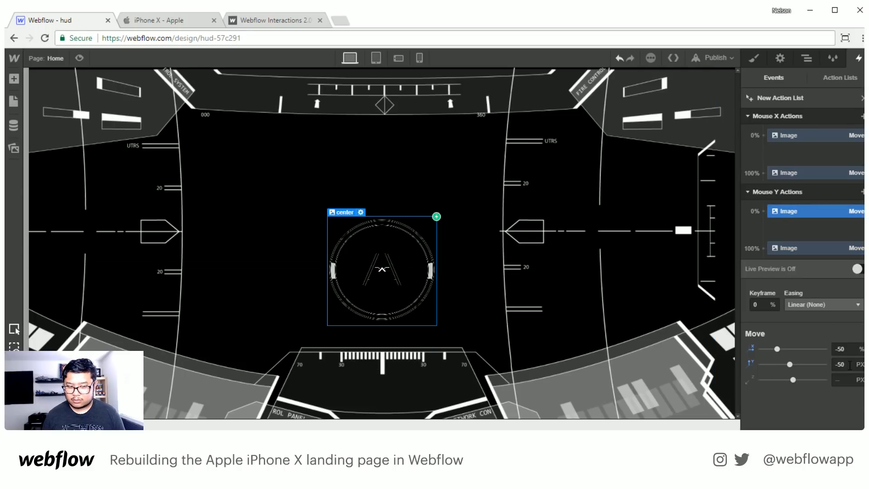
{"action": "left_click", "coordinate": [79, 58]}
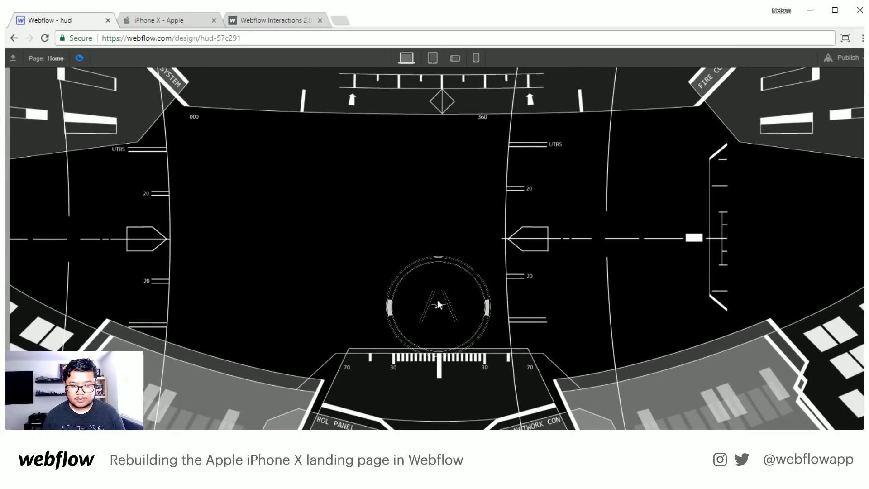
{"action": "key", "text": "ctrl+shift+p"}
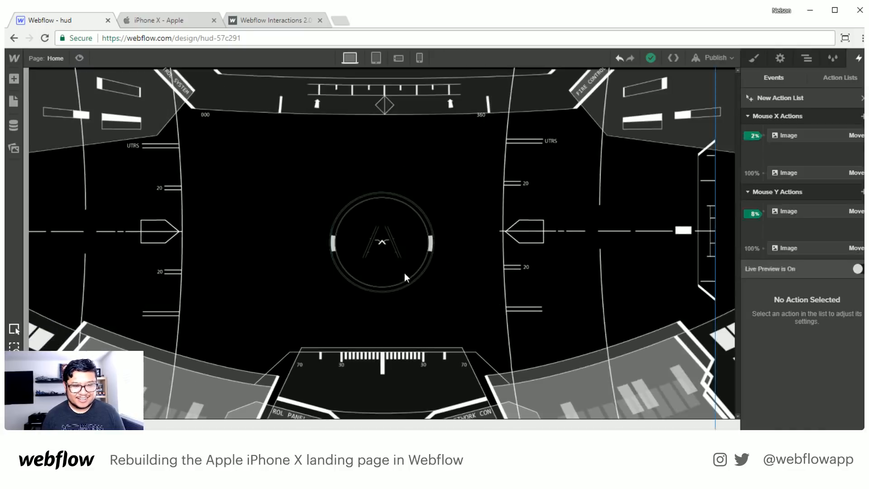
- Test the interaction with Live Preview, turn it off and compare the Mouse Y 0% and 100% keyframes
{"action": "left_click", "coordinate": [857, 269]}
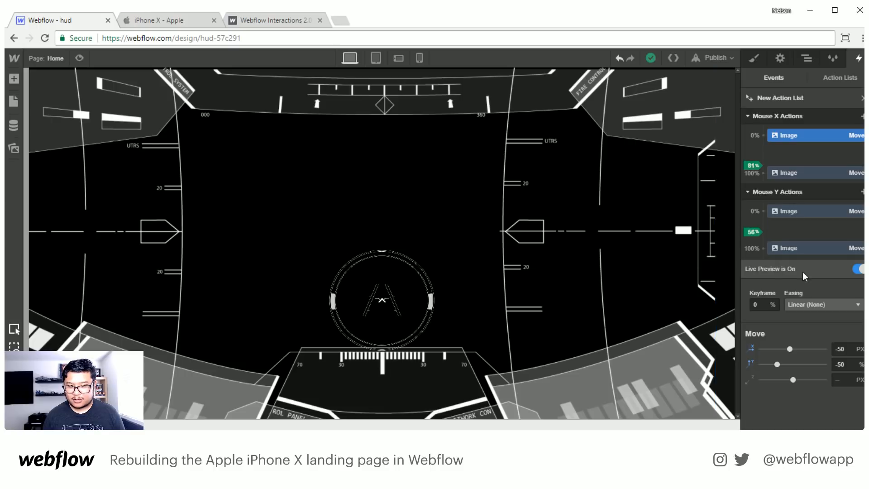
{"action": "left_click", "coordinate": [857, 269]}
{"action": "left_click", "coordinate": [802, 216]}
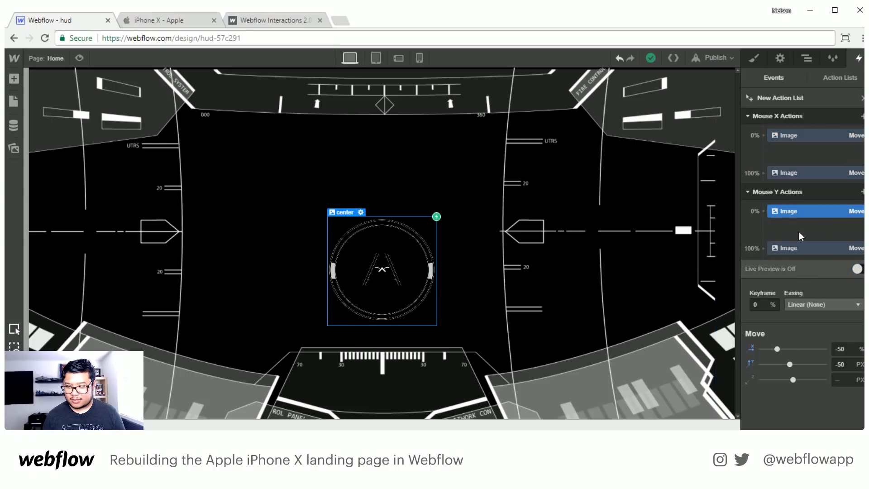
{"action": "left_click", "coordinate": [794, 253]}
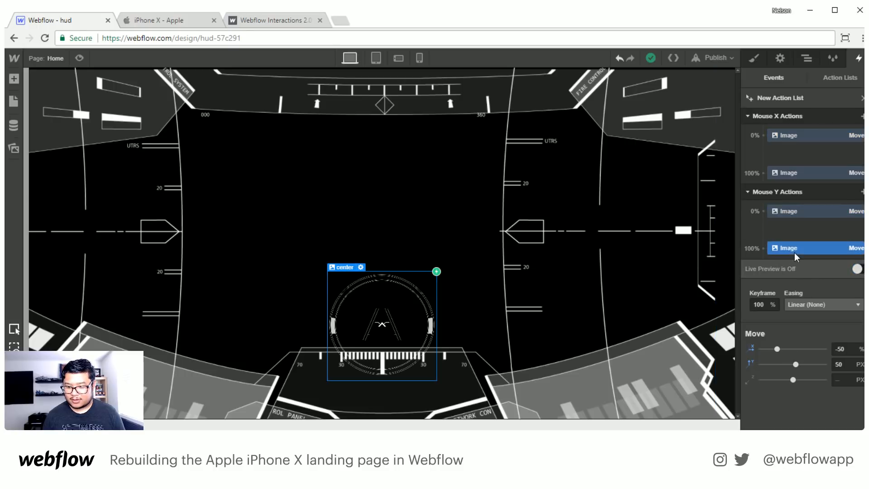
{"action": "left_click", "coordinate": [789, 212]}
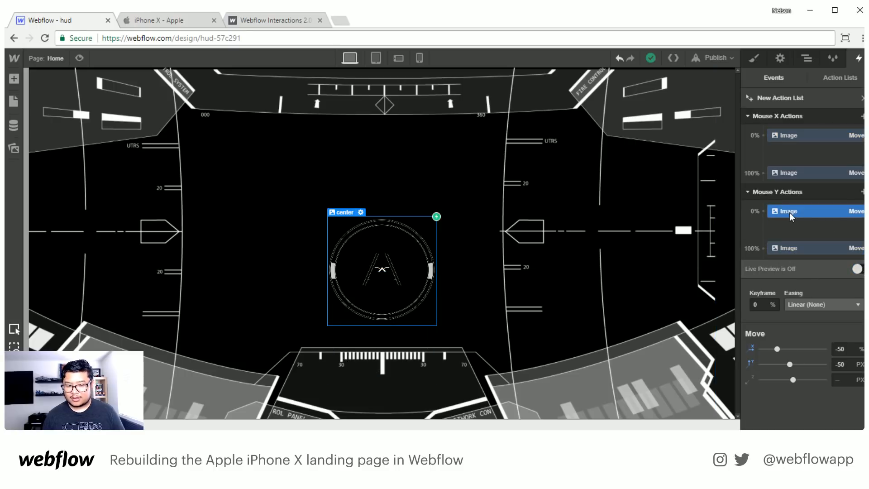
- Return to the dashboard and open the apple-iphone-x project from the Workshop Demo Sites folder in the Designer
{"action": "left_click", "coordinate": [15, 58]}
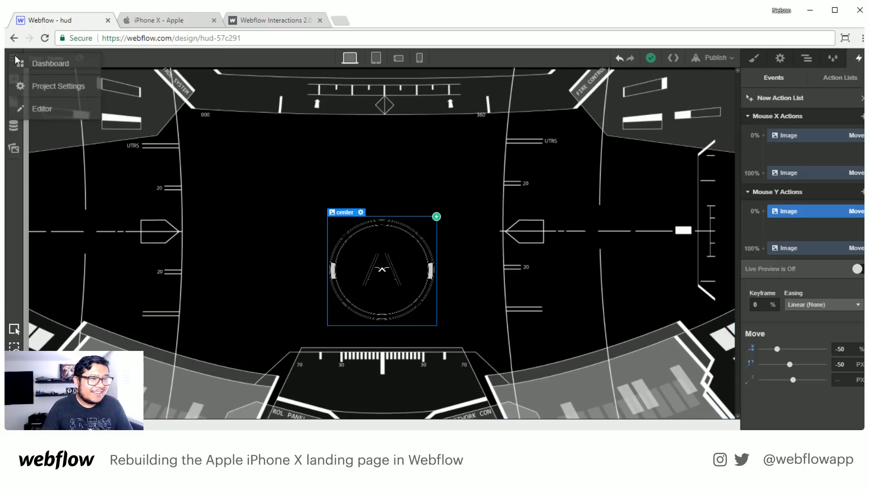
{"action": "left_click", "coordinate": [35, 71]}
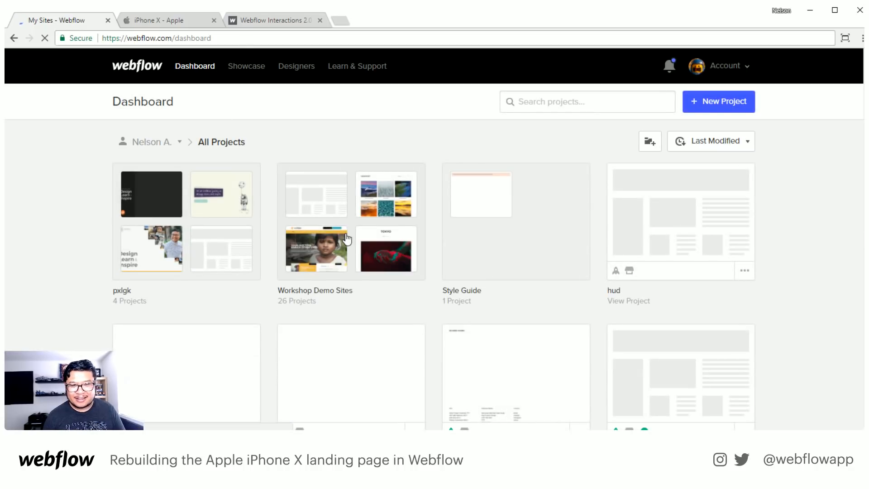
{"action": "left_click", "coordinate": [349, 237]}
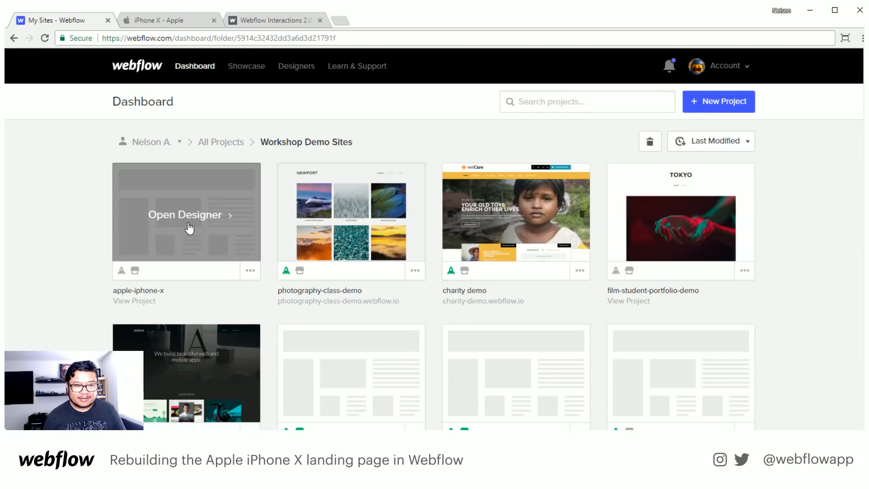
{"action": "left_click", "coordinate": [184, 222]}
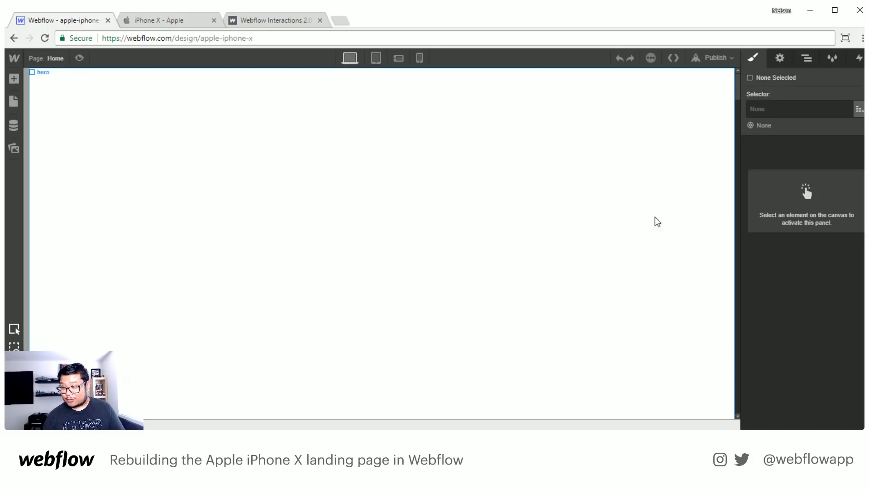
- Inspect the x block's styles, and unhide the iphone wrapper by setting its display to Flex
{"action": "left_click", "coordinate": [800, 63]}
{"action": "left_click", "coordinate": [767, 108]}
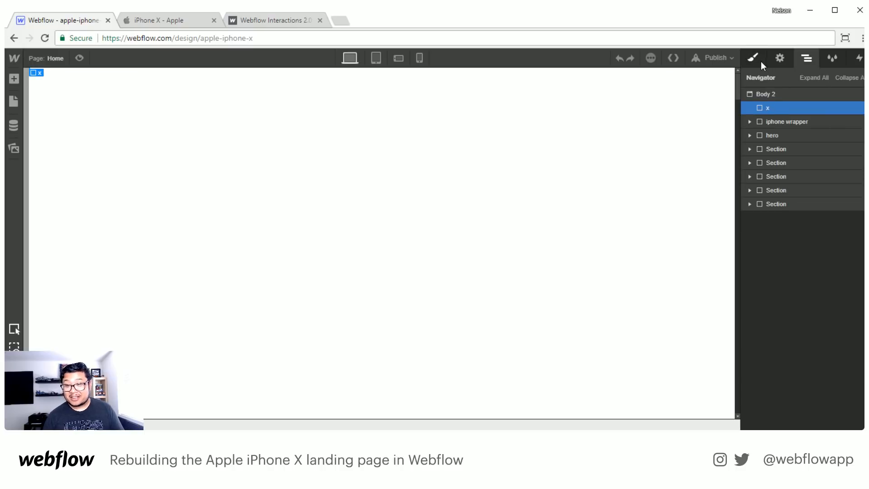
{"action": "left_click", "coordinate": [762, 61]}
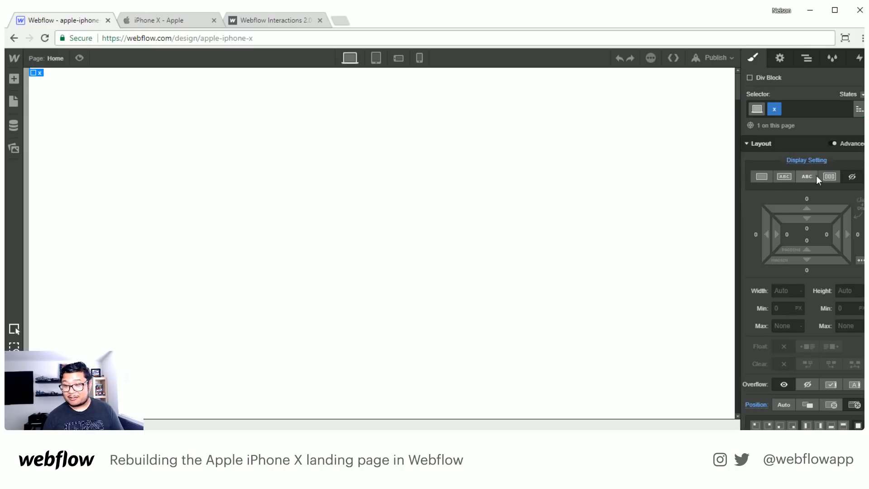
{"action": "left_click", "coordinate": [804, 58]}
{"action": "left_click", "coordinate": [771, 122]}
{"action": "left_click", "coordinate": [752, 58]}
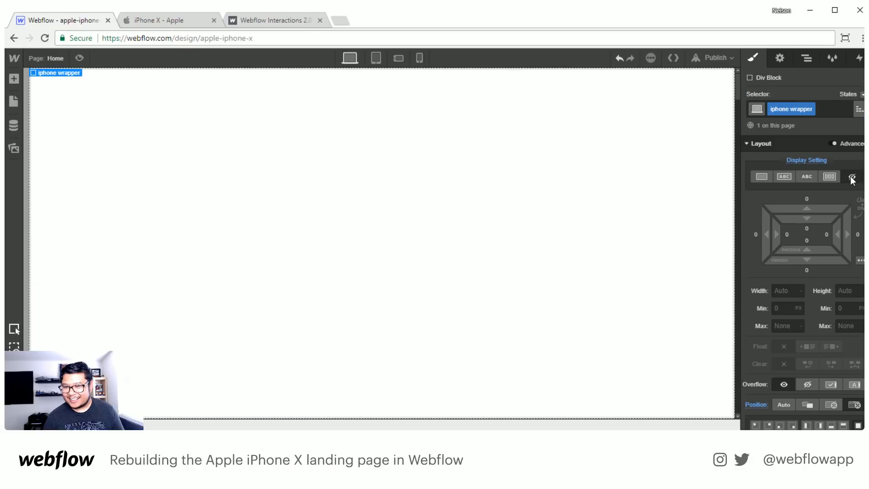
{"action": "left_click", "coordinate": [829, 177]}
- Enable the ix2Enabled beta feature for interactions and show the project's action lists
{"action": "left_click", "coordinate": [860, 58]}
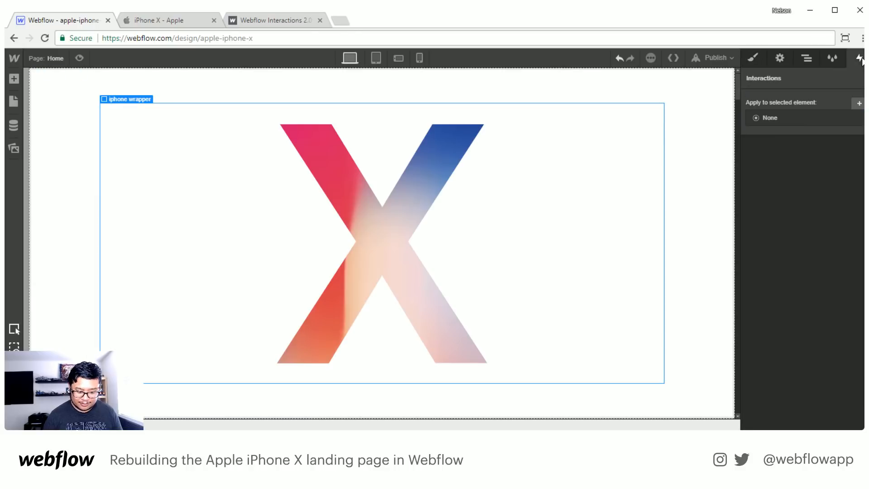
{"action": "key", "text": "ctrl+shift+2"}
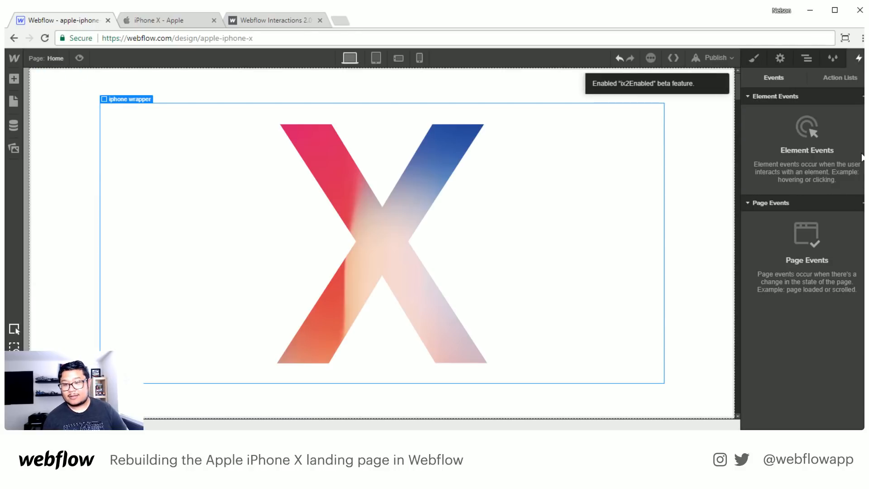
{"action": "left_click", "coordinate": [840, 83]}
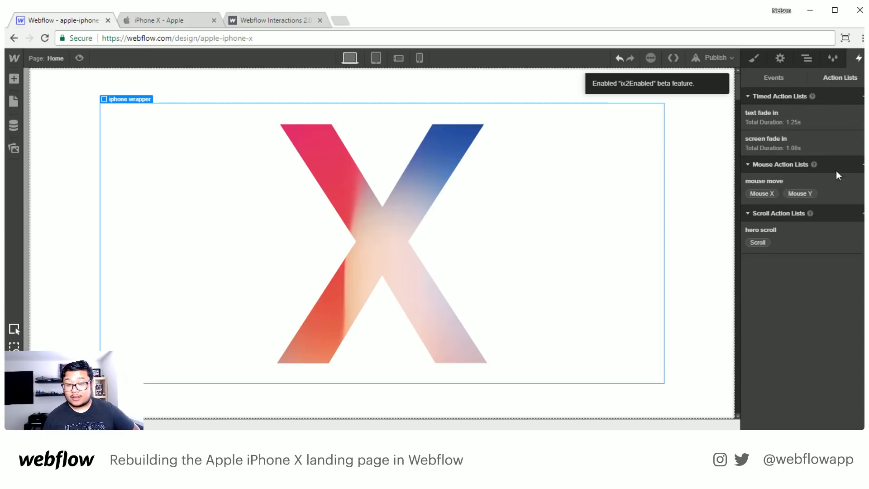
- Select the hero section and show the interactions applied to it
{"action": "left_click", "coordinate": [802, 59]}
{"action": "left_click", "coordinate": [805, 134]}
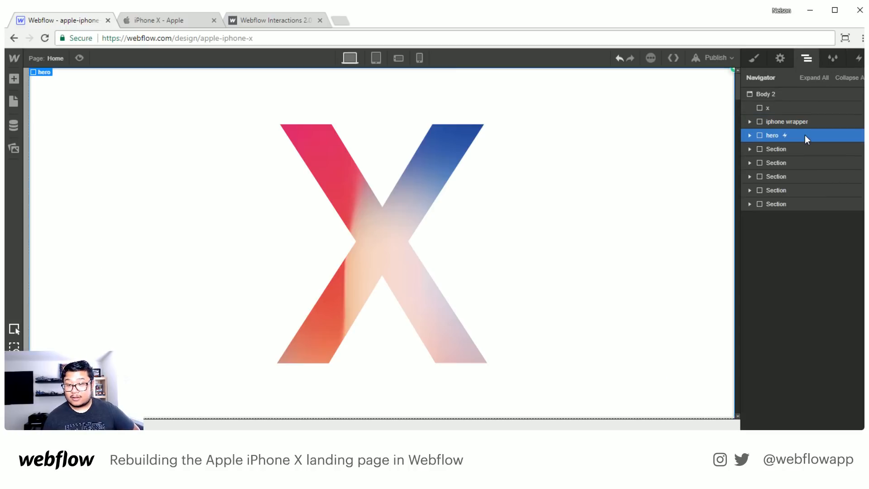
{"action": "left_click", "coordinate": [859, 58]}
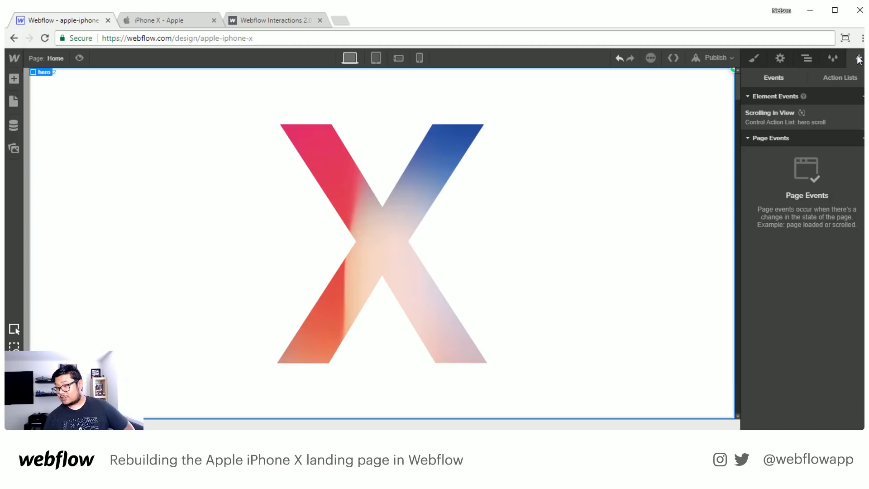